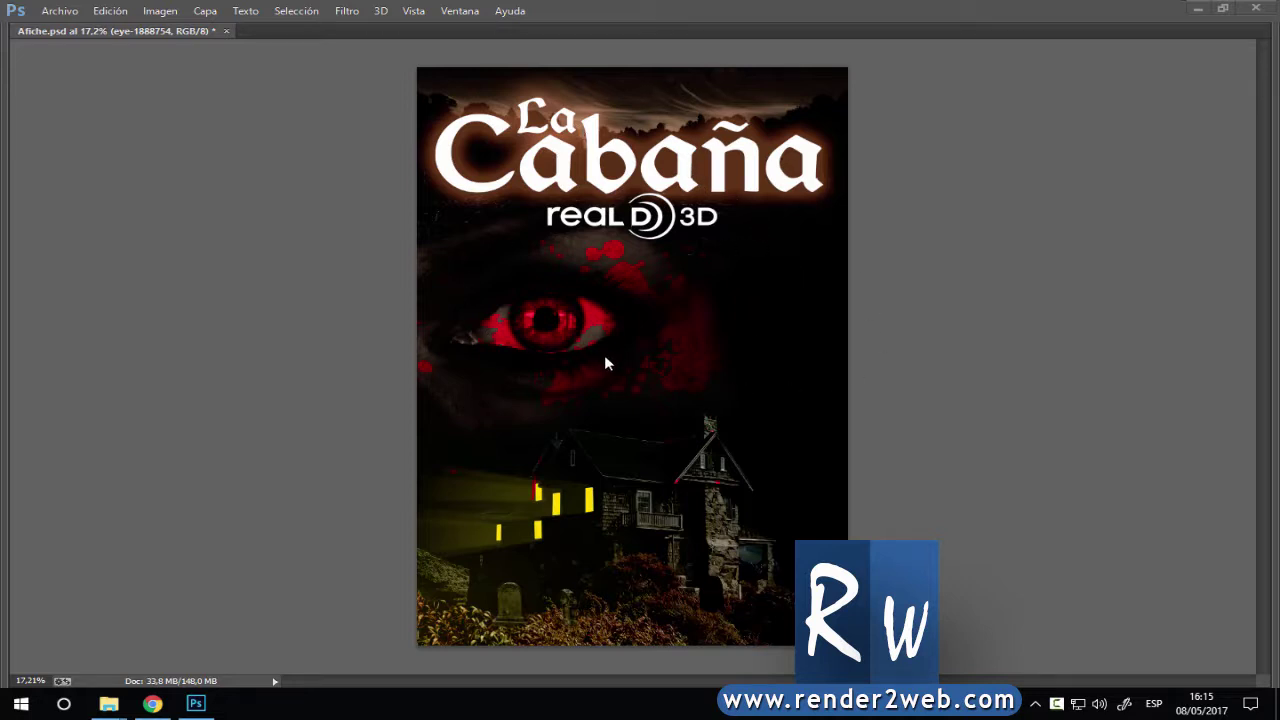
# Show Photoshop's hidden panels with Tab and bring up the afiche folder windows.
pyautogui.press('Tab')
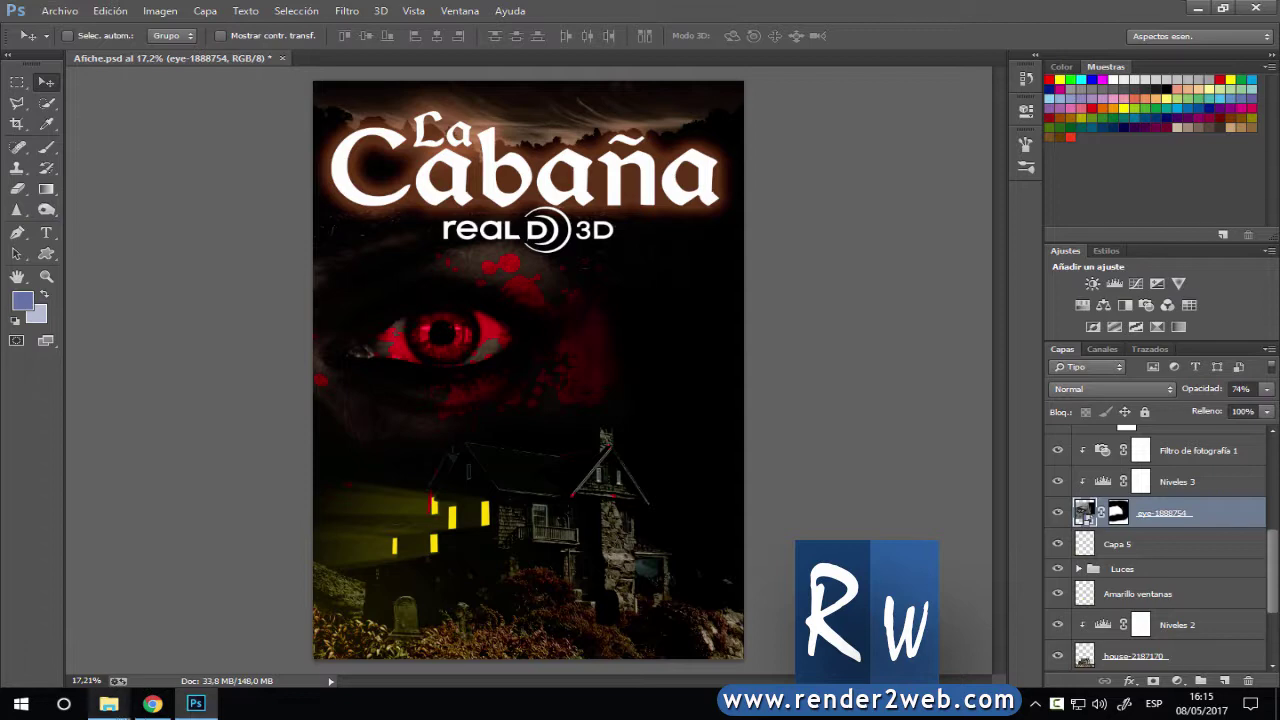
pyautogui.click(108, 703)
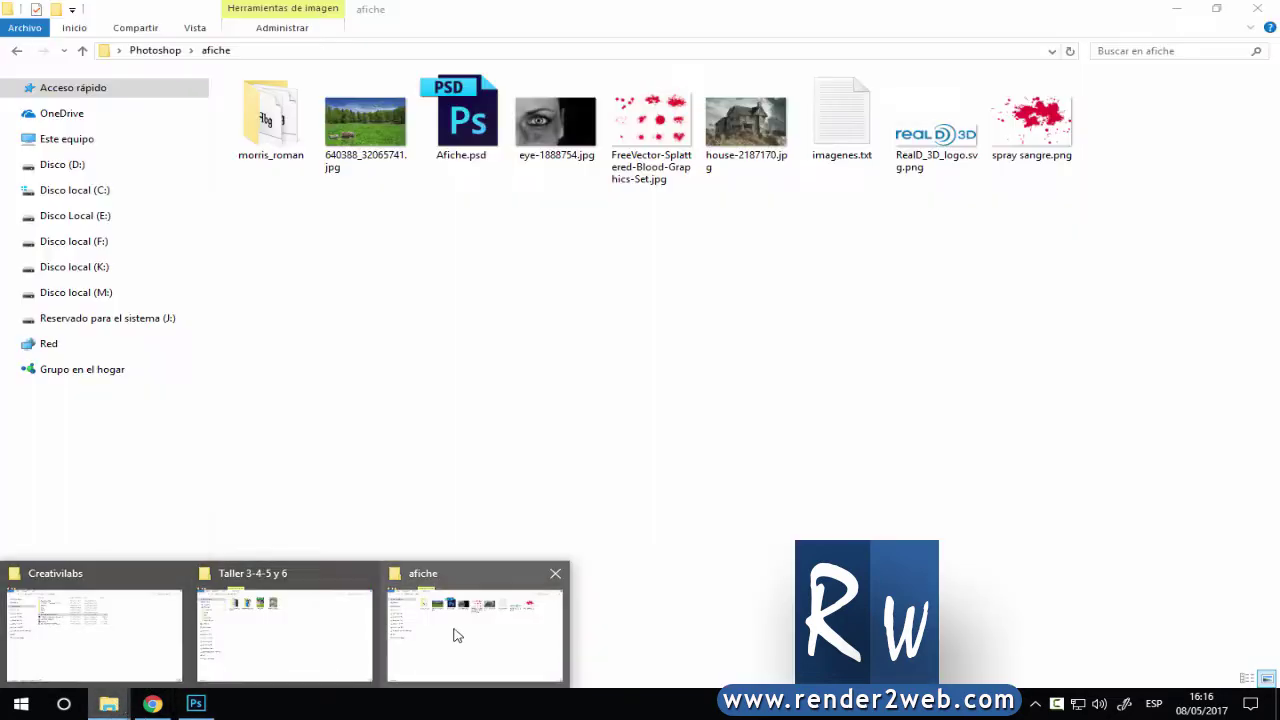
# Close the extra Explorer windows, keep afiche, and open 640388_32065741.jpg in Photos.
pyautogui.moveTo(108, 703)
pyautogui.click(455, 635)
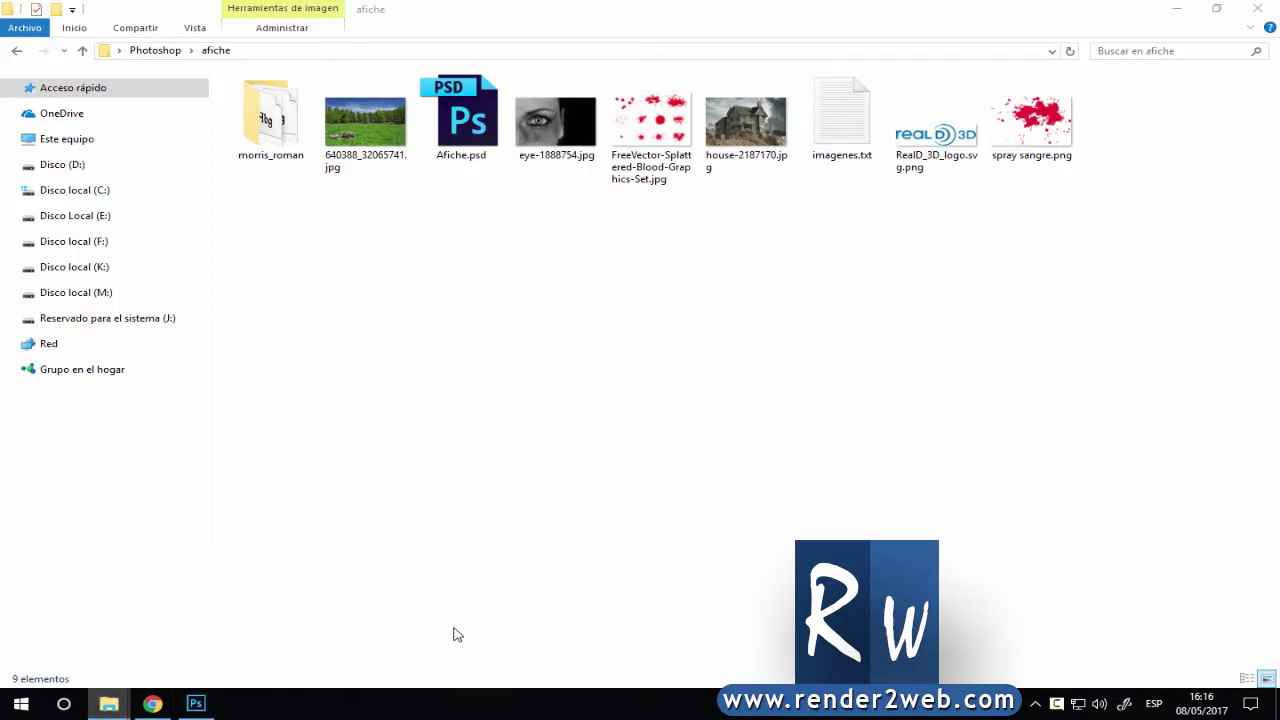
pyautogui.click(365, 573)
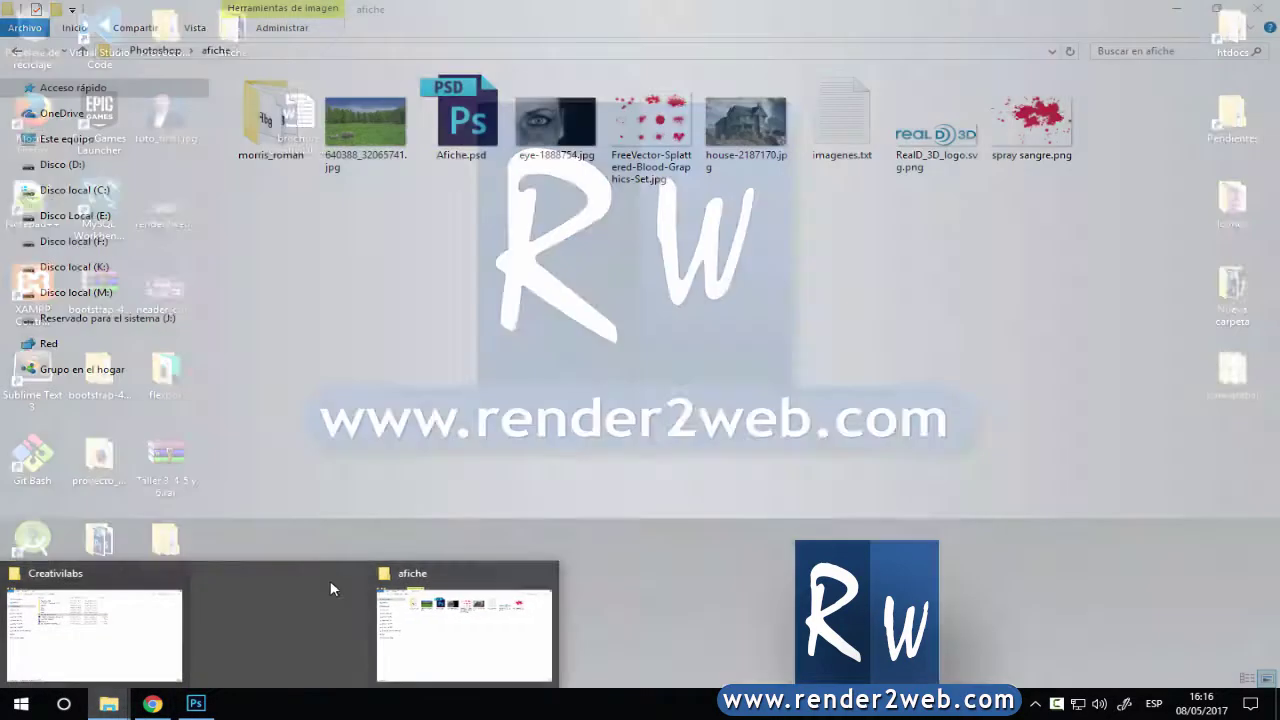
pyautogui.click(166, 573)
pyautogui.click(168, 636)
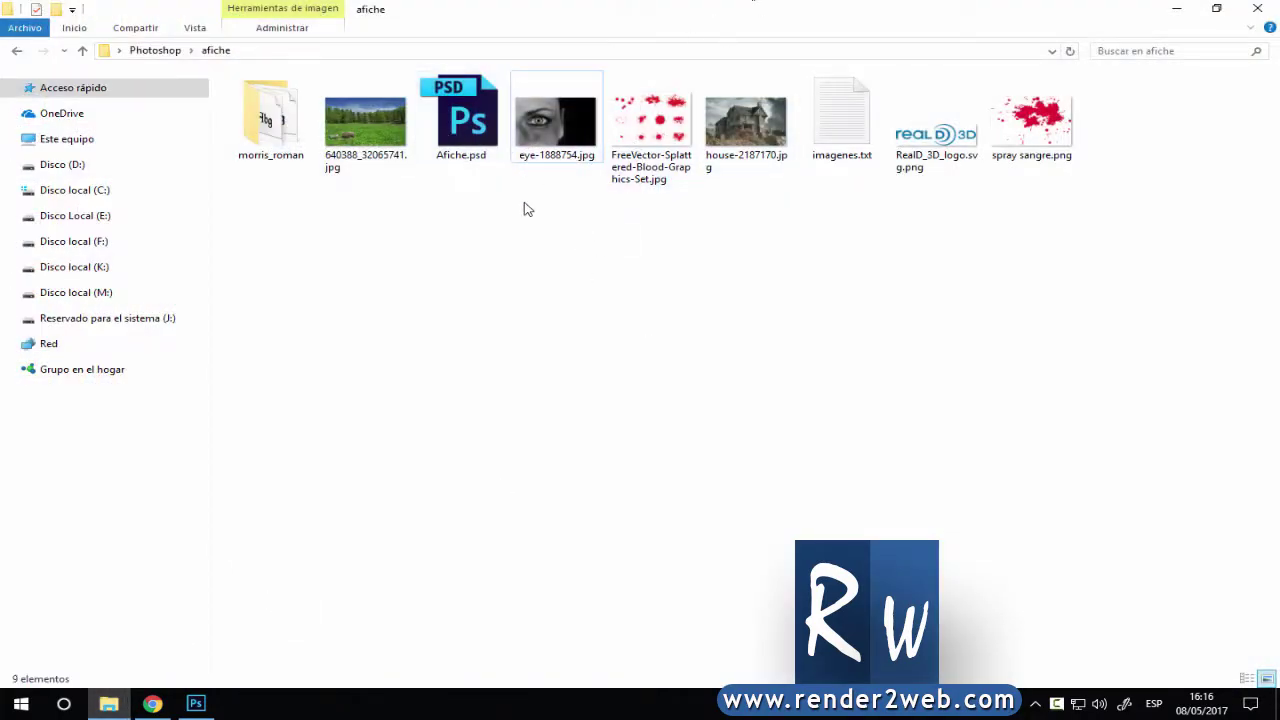
pyautogui.doubleClick(368, 132)
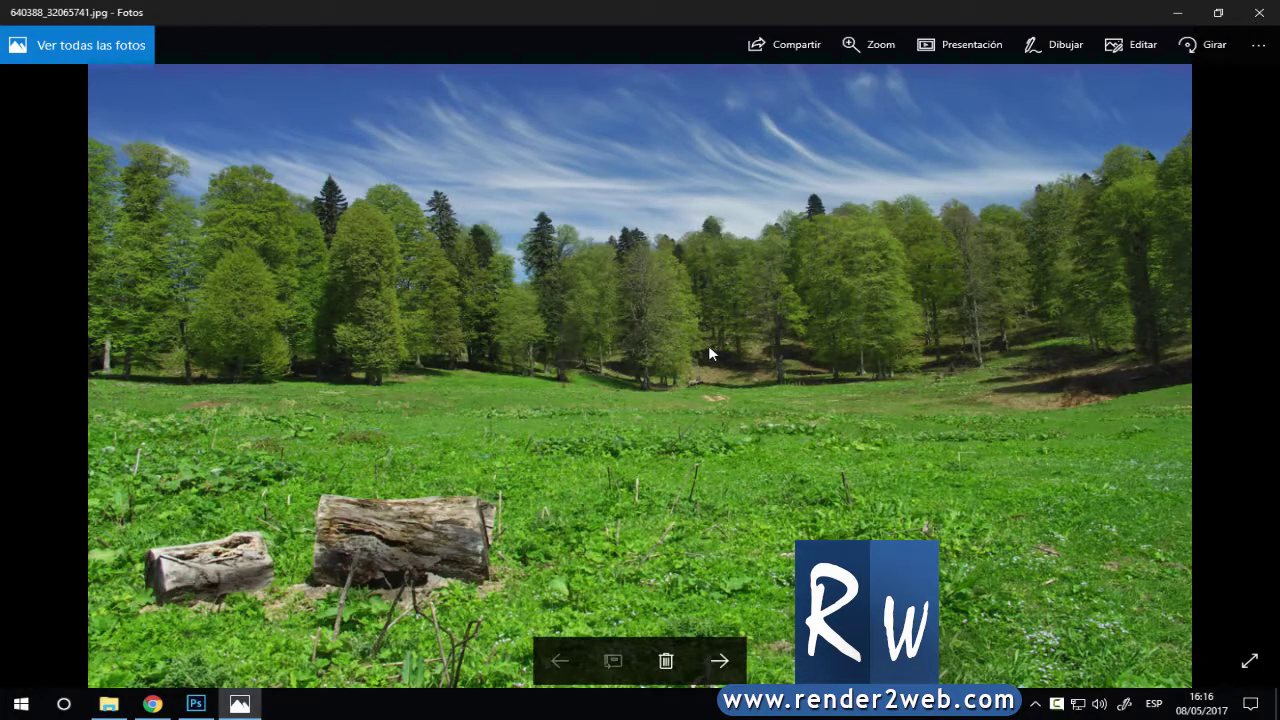
# Browse the source images, including the blood splatter graphics, then close Photos.
pyautogui.press('Right')
pyautogui.press('Right')
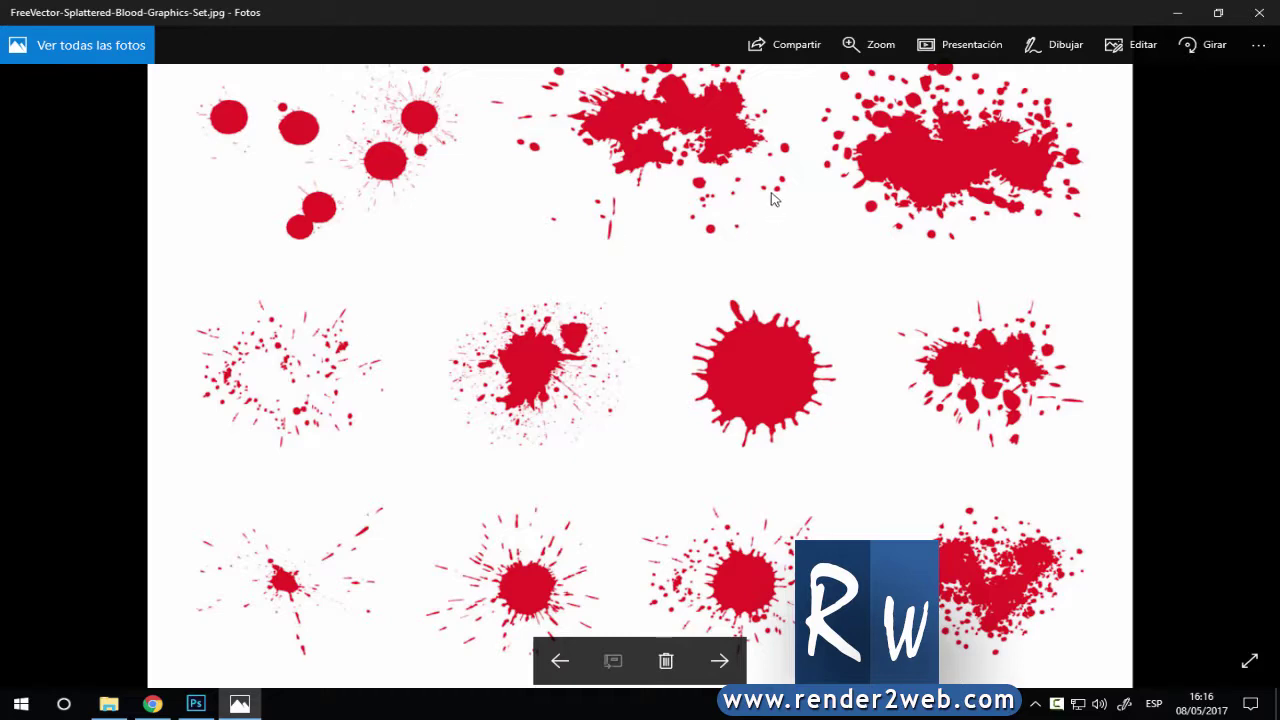
pyautogui.press('Right')
pyautogui.press('Right')
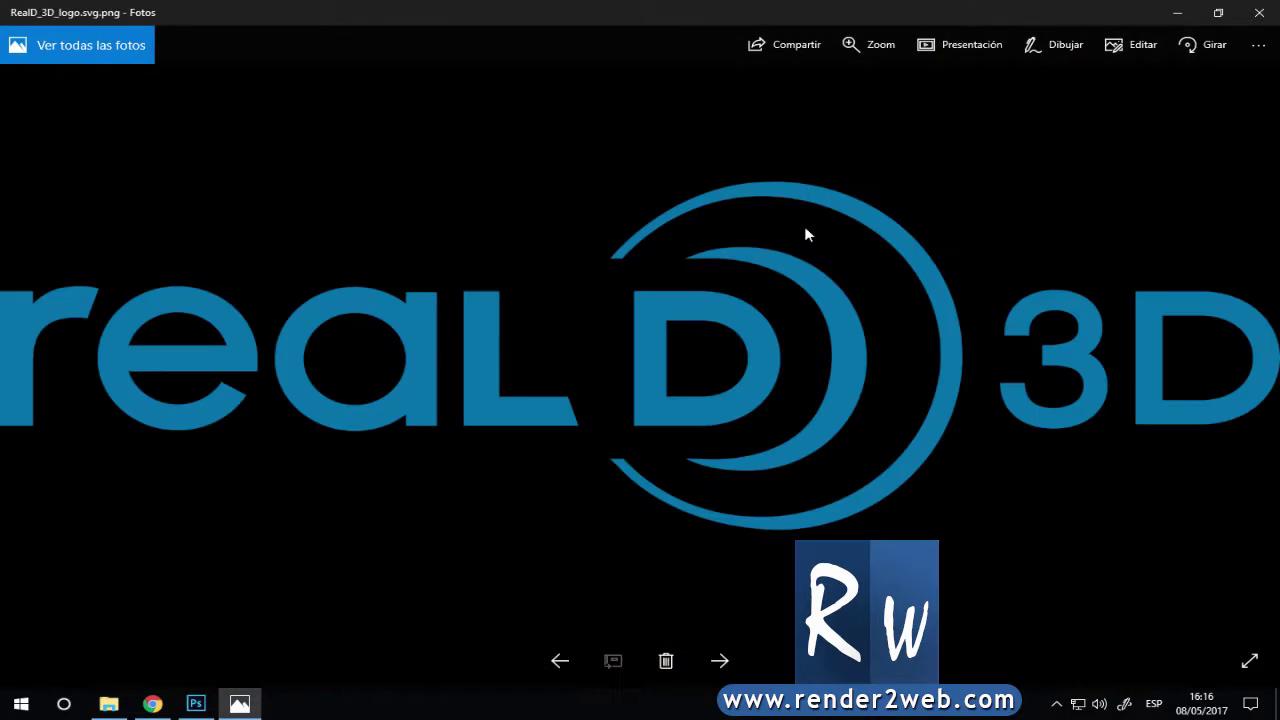
pyautogui.press('Left')
pyautogui.press('Right')
pyautogui.press('Right')
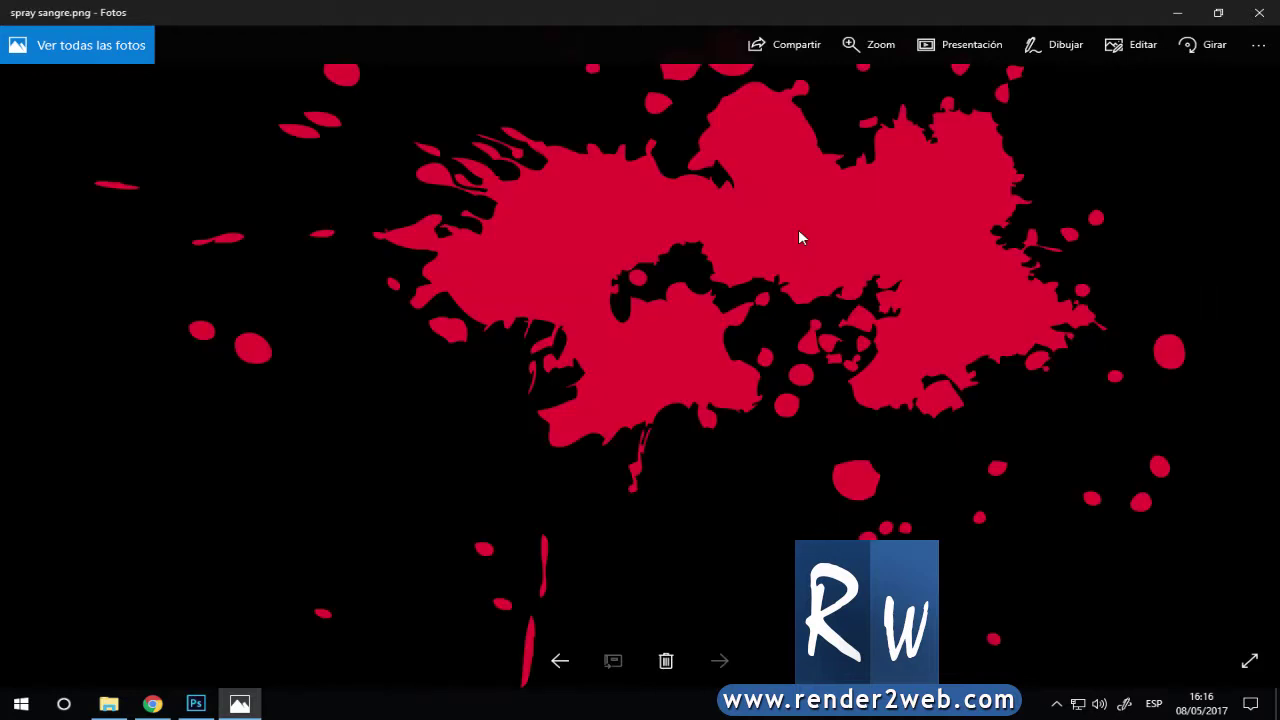
pyautogui.press('Left')
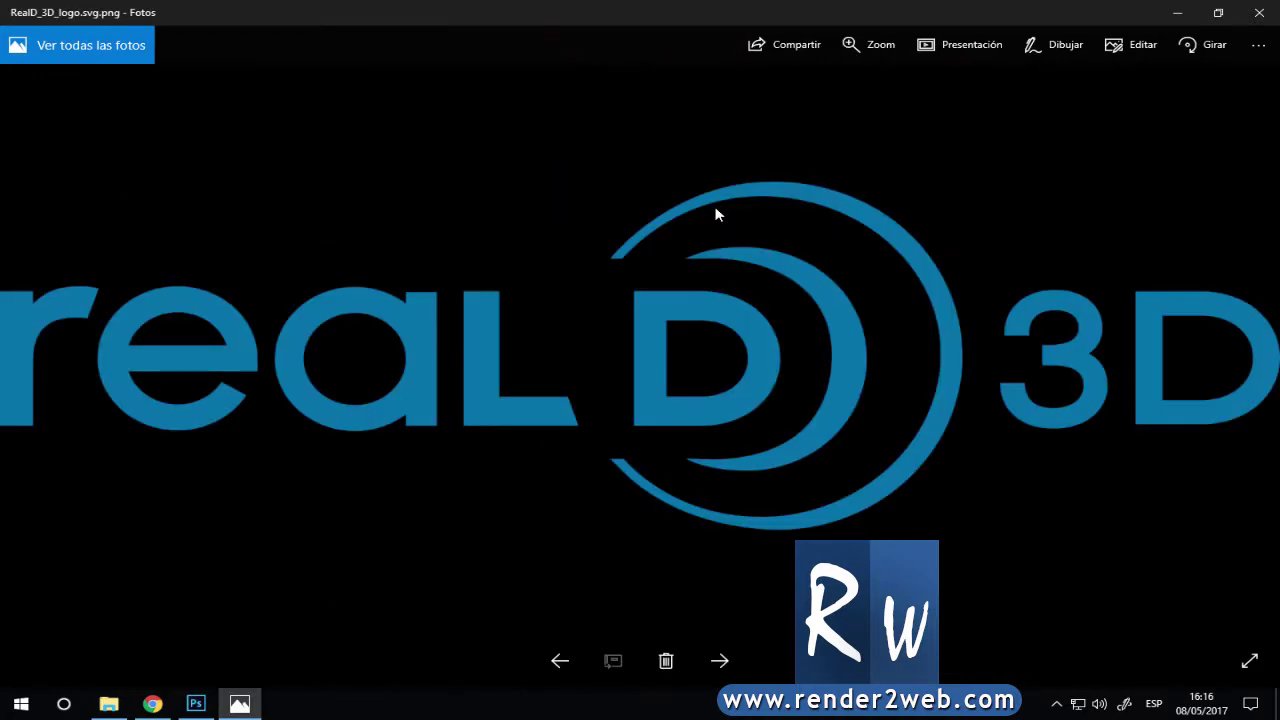
pyautogui.press('Left')
pyautogui.press('Left')
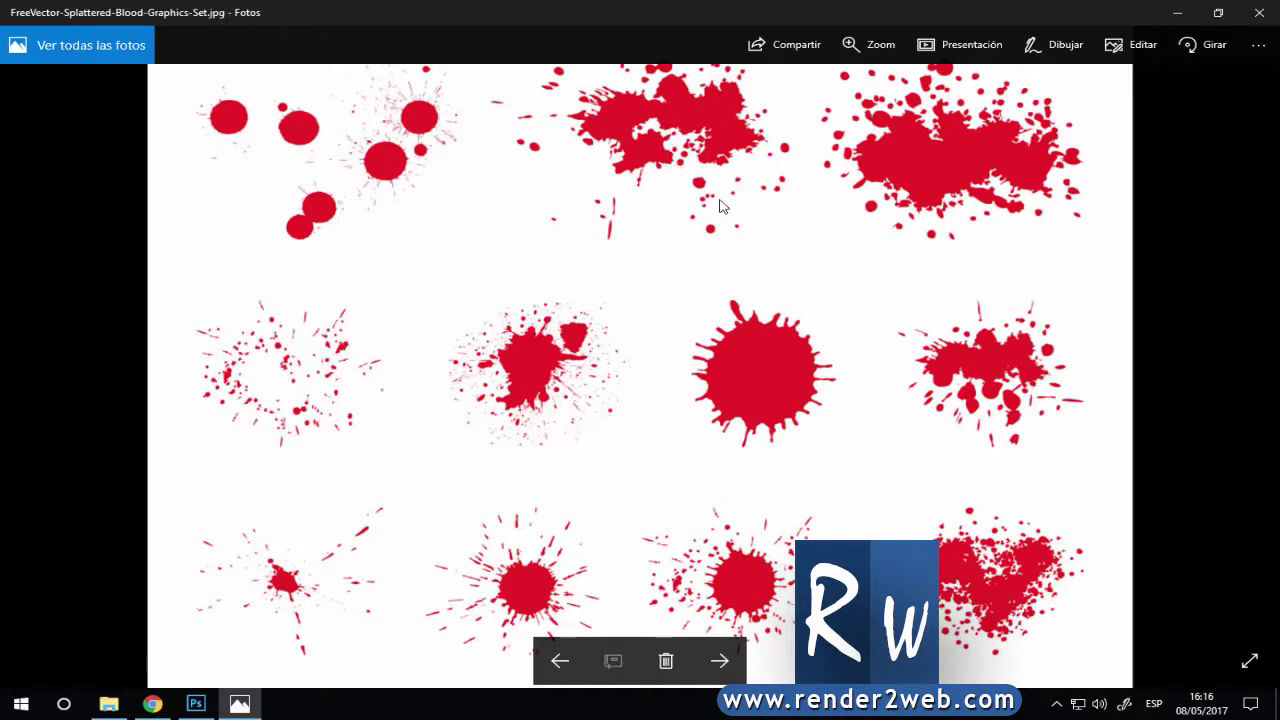
pyautogui.hotkey('alt', 'F4')
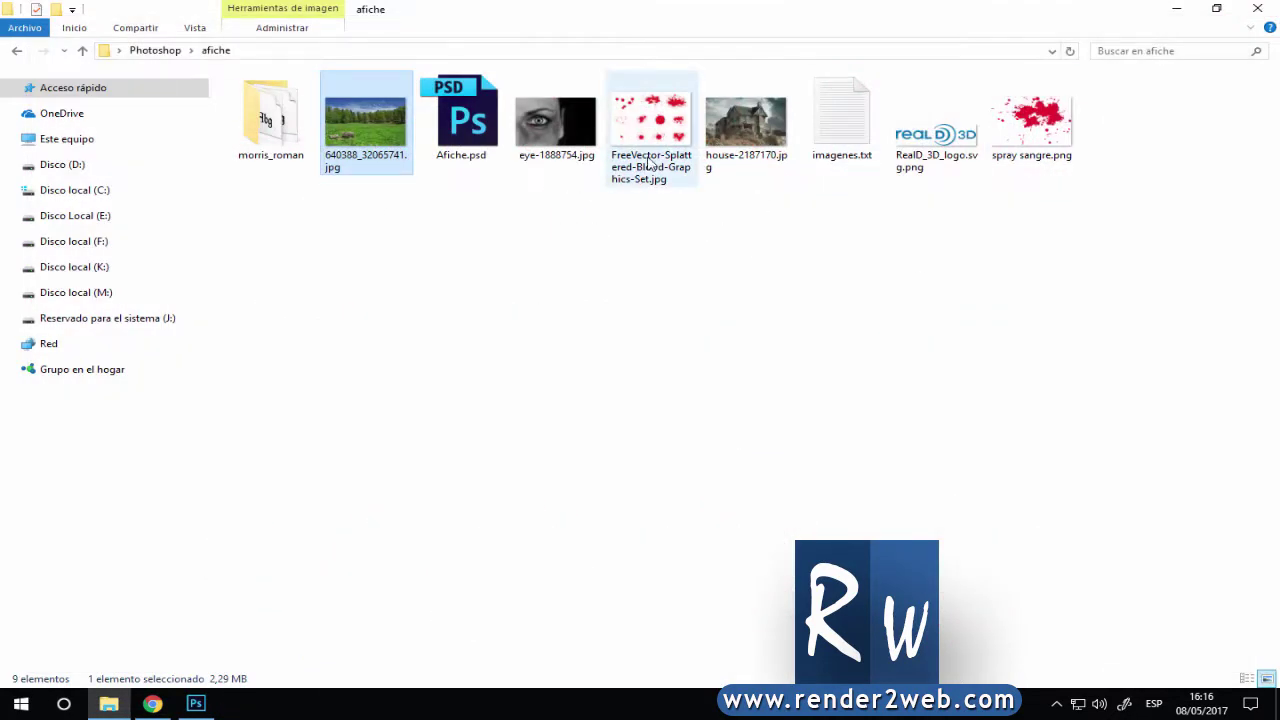
# Open imagenes.txt, select the Vecteezy link on the first line, and switch to Chrome.
pyautogui.doubleClick(840, 118)
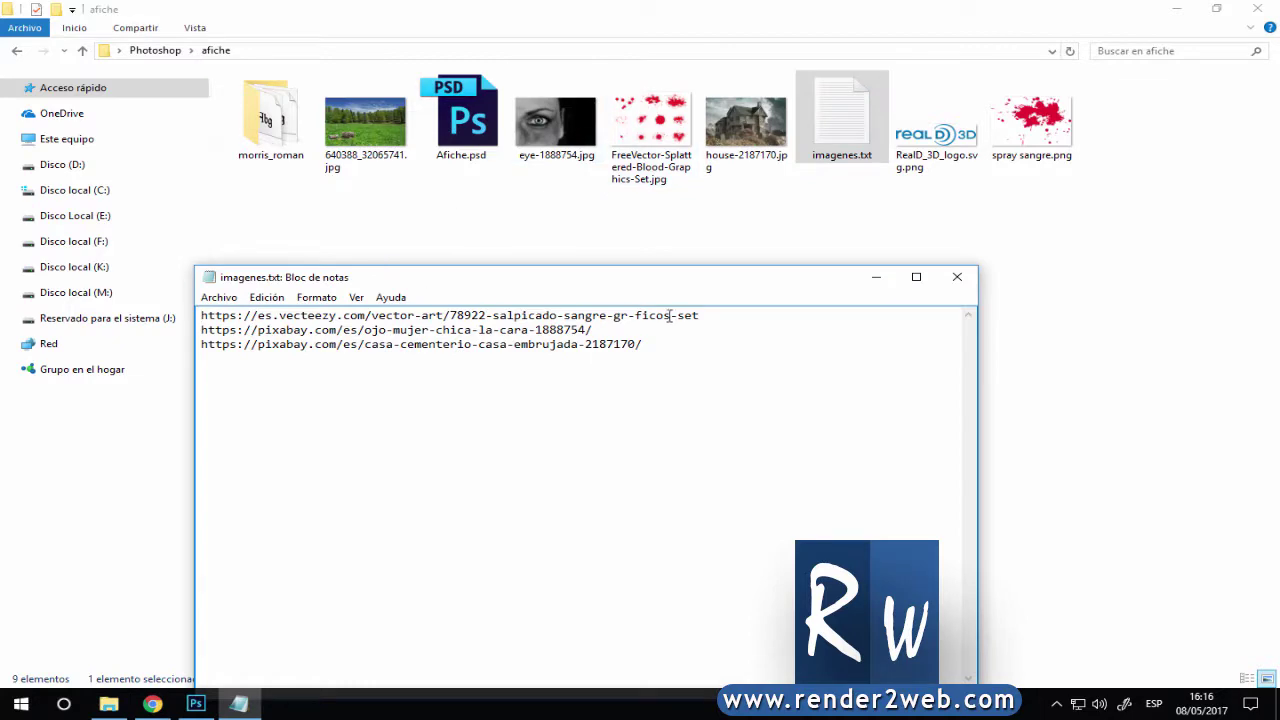
pyautogui.moveTo(345, 314); pyautogui.dragTo(200, 315)
pyautogui.hotkey('ctrl', 'c')
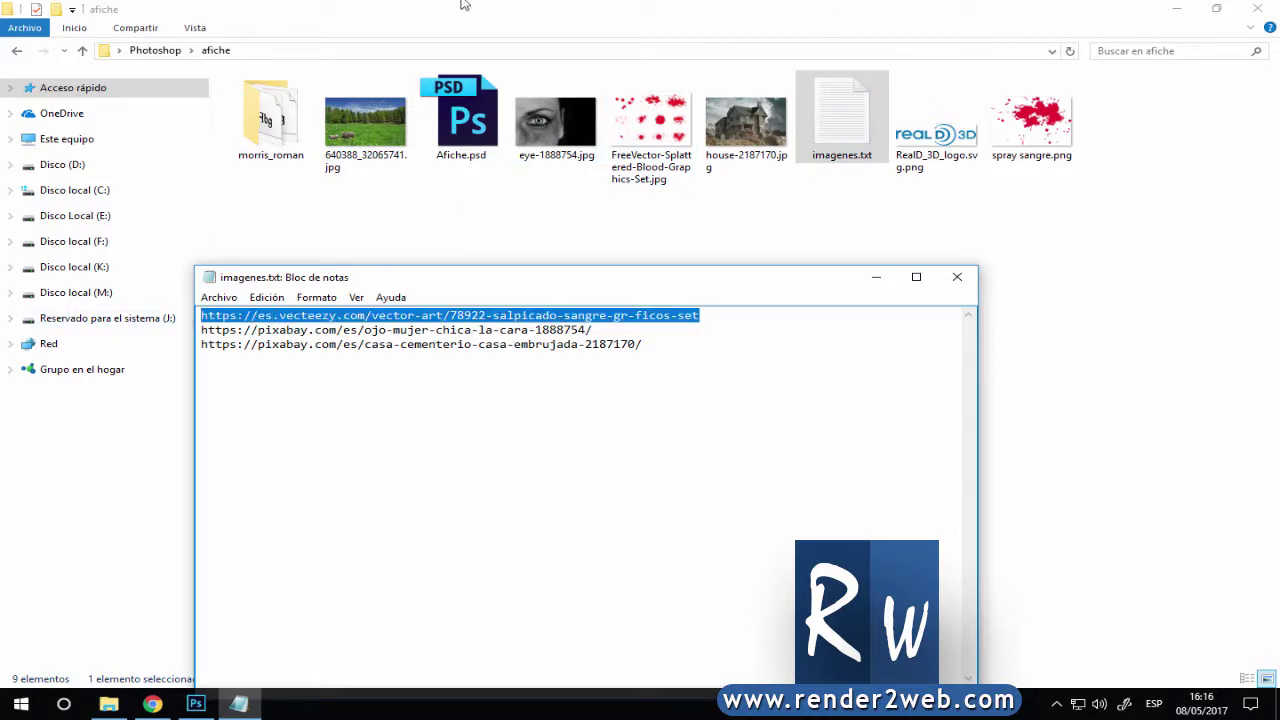
pyautogui.click(673, 138)
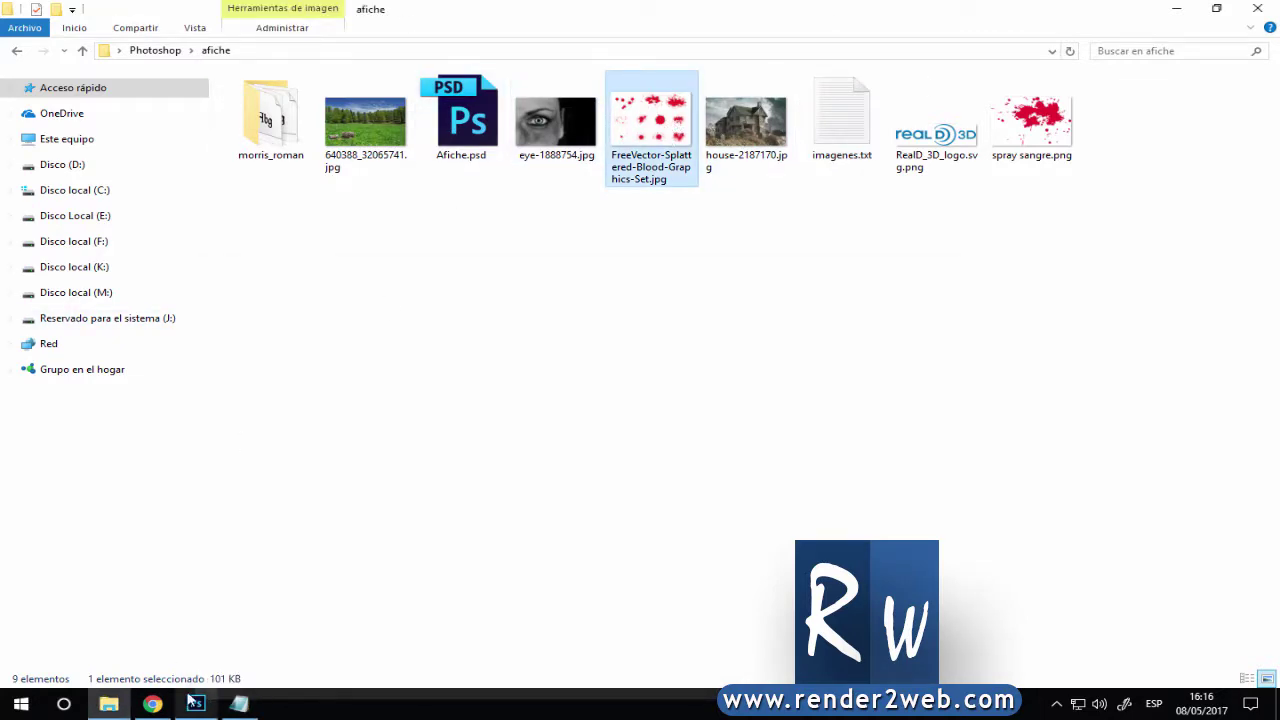
pyautogui.click(152, 703)
# Load the Vecteezy Salpicado Sangre Gráficos Set page in a new tab.
pyautogui.click(205, 12)
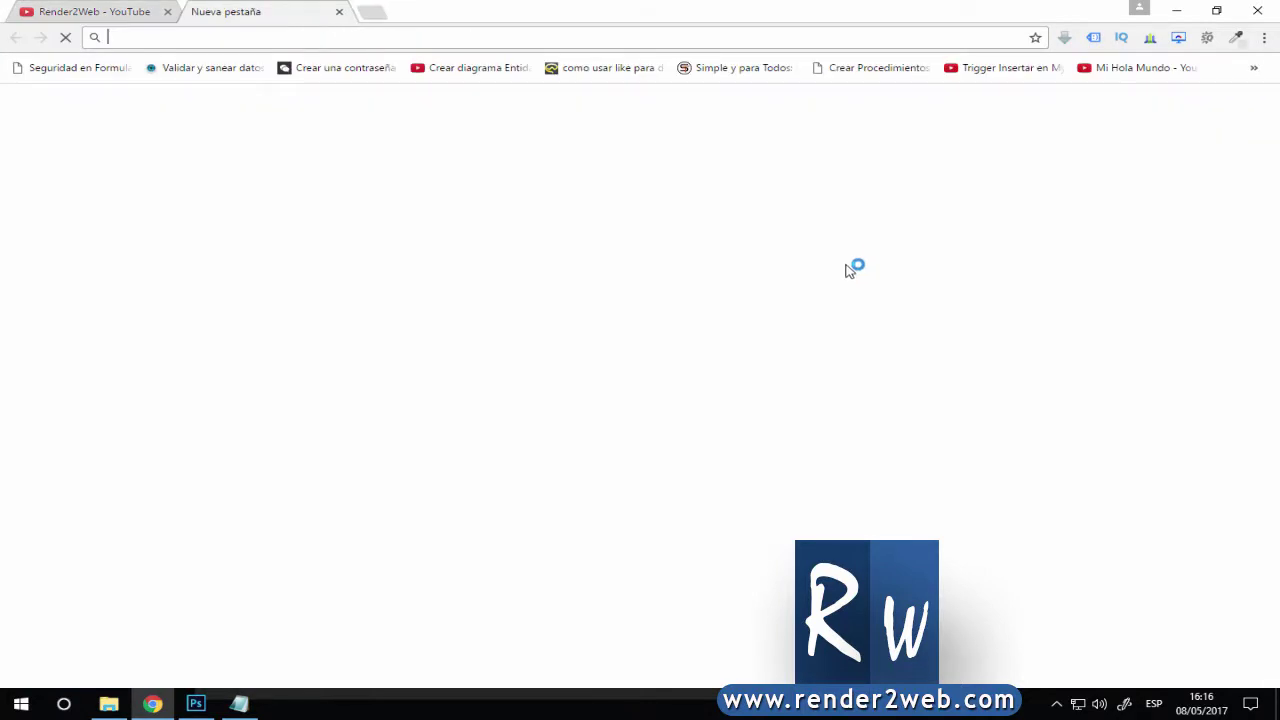
pyautogui.hotkey('ctrl', 'v')
pyautogui.press('Return')
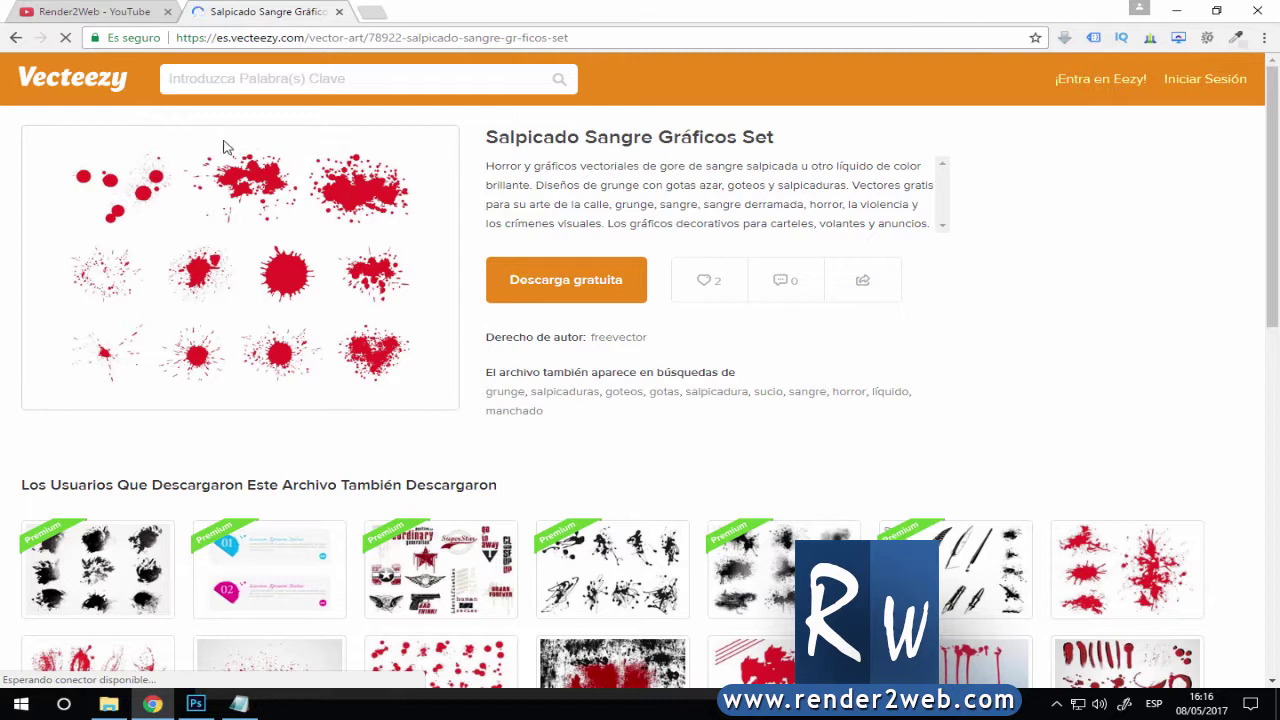
# Copy the second link, the Pixabay eye photo, and load it in another tab.
pyautogui.click(238, 704)
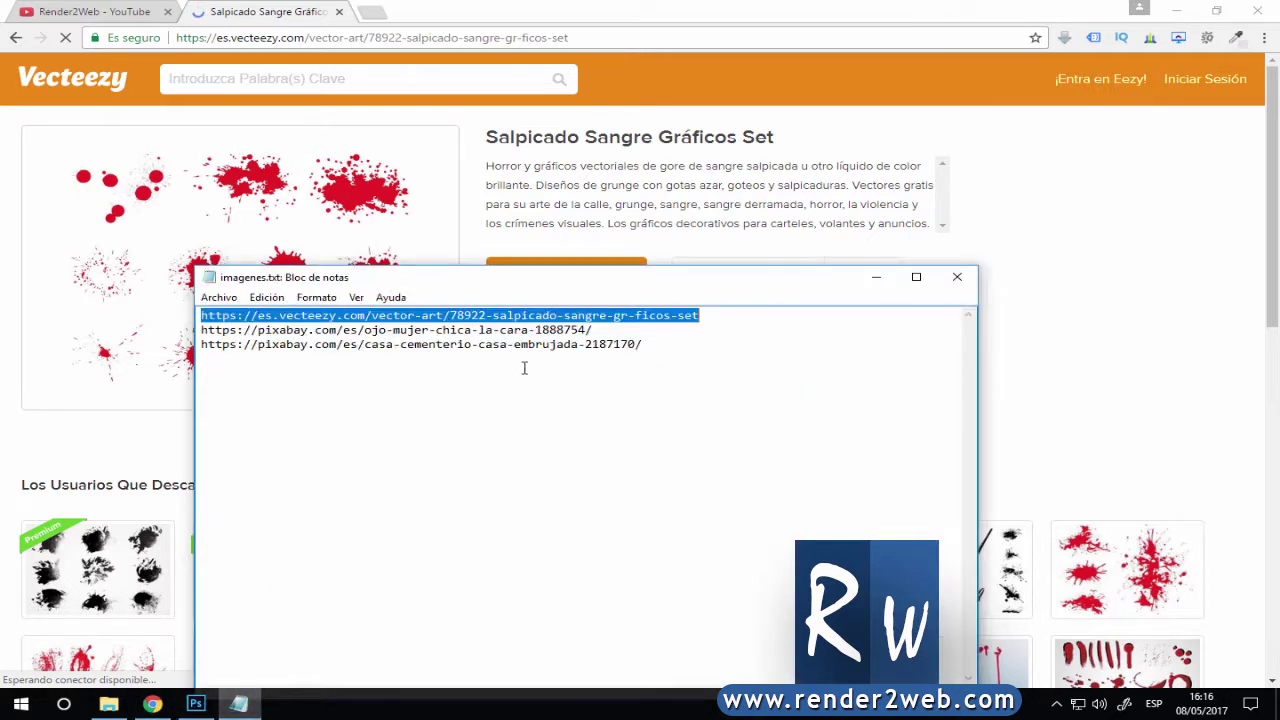
pyautogui.moveTo(598, 331); pyautogui.dragTo(182, 332)
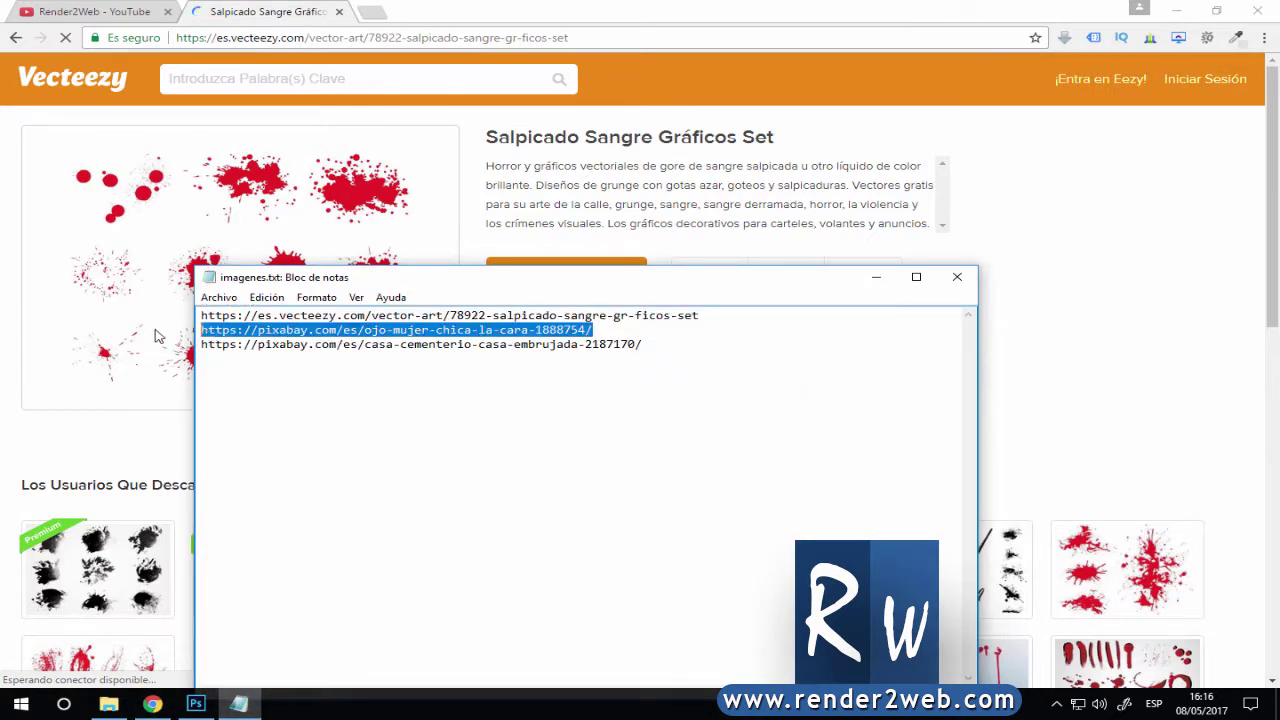
pyautogui.hotkey('ctrl', 'c')
pyautogui.click(395, 20)
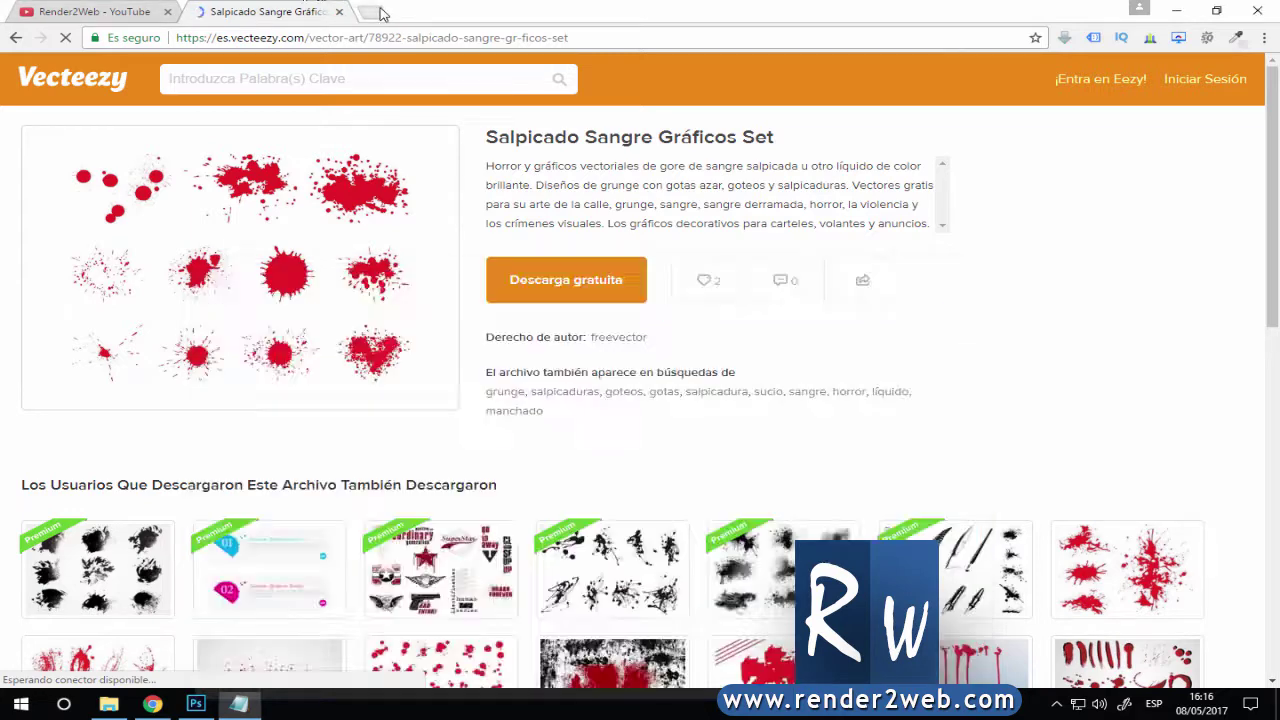
pyautogui.hotkey('ctrl', 't')
pyautogui.hotkey('ctrl', 'v')
pyautogui.press('Return')
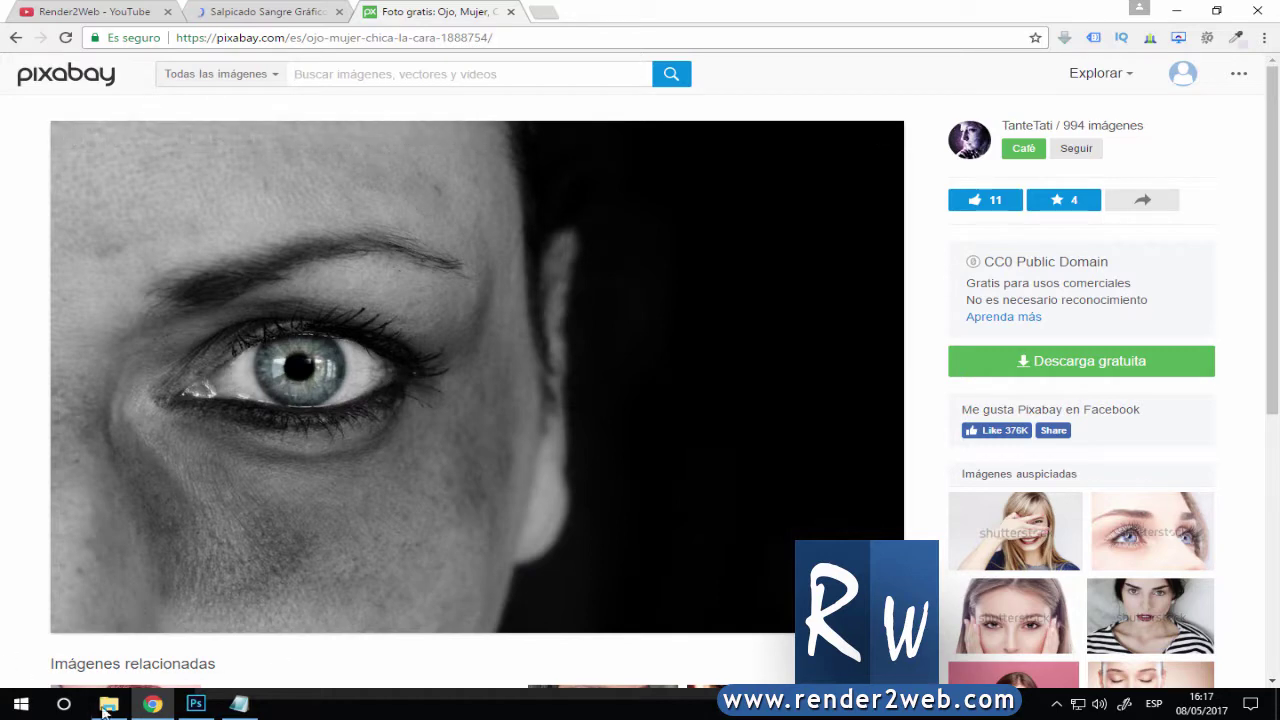
# Copy the third link and load the Pixabay haunted house photo page in a new tab.
pyautogui.click(238, 704)
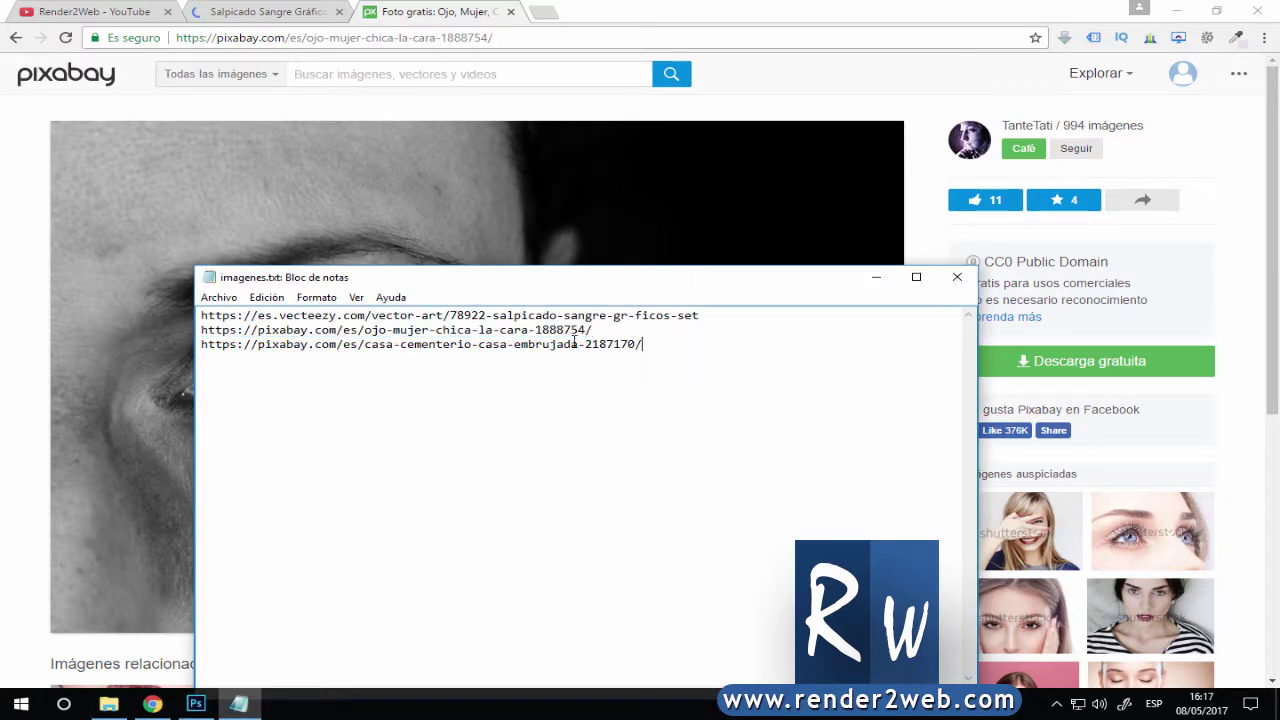
pyautogui.moveTo(648, 344); pyautogui.dragTo(152, 348)
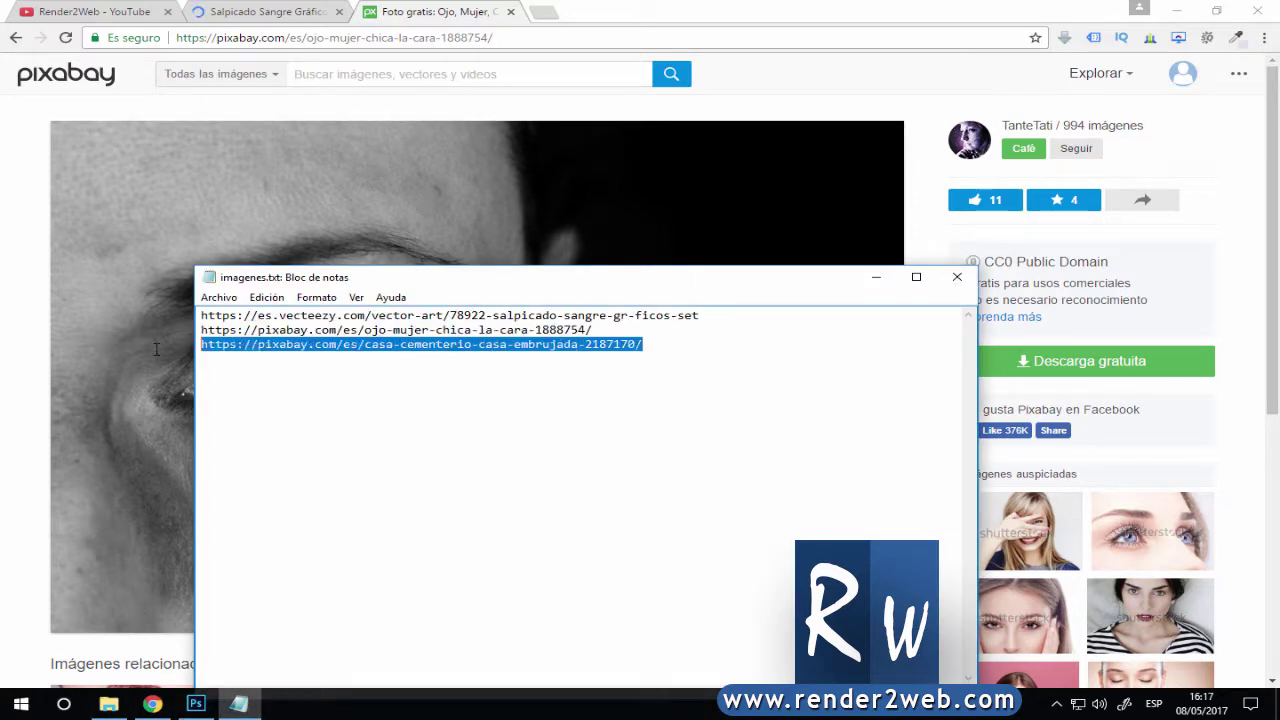
pyautogui.click(543, 11)
pyautogui.hotkey('ctrl', 'v')
pyautogui.press('Return')
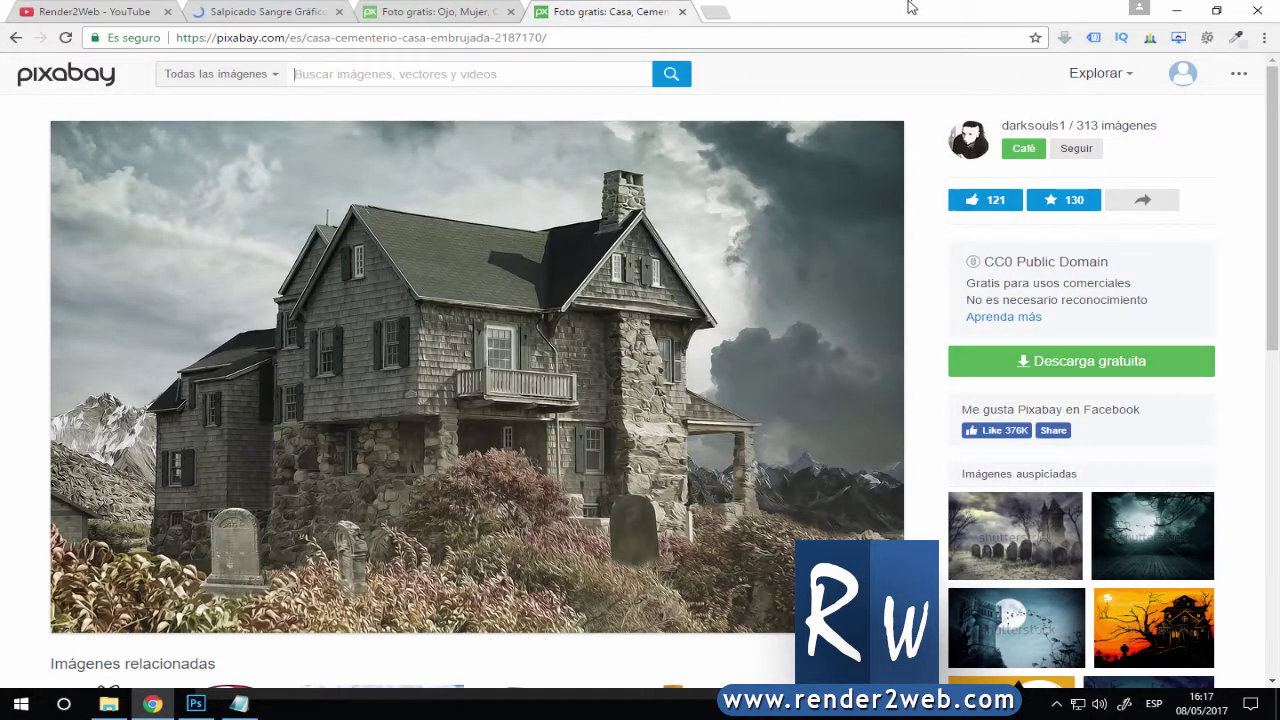
# Close the haunted house, eye photo and Vecteezy tabs, then close imagenes.txt.
pyautogui.click(680, 11)
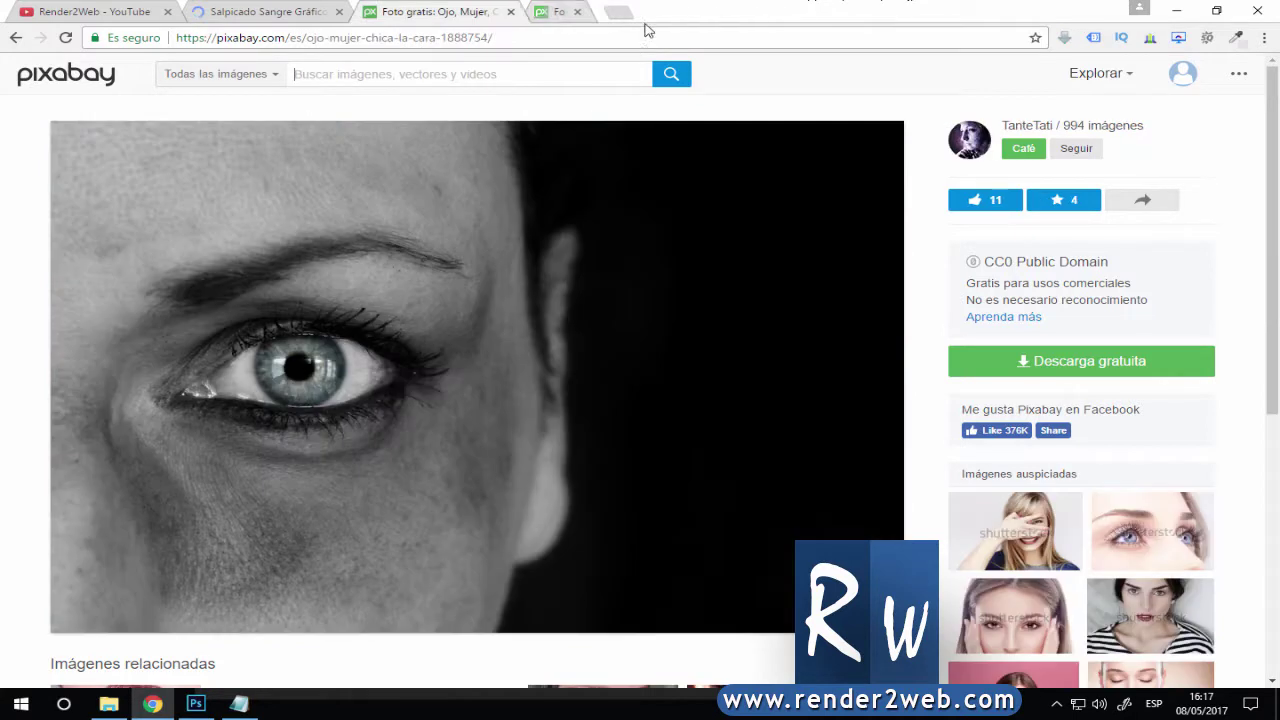
pyautogui.click(510, 11)
pyautogui.click(344, 13)
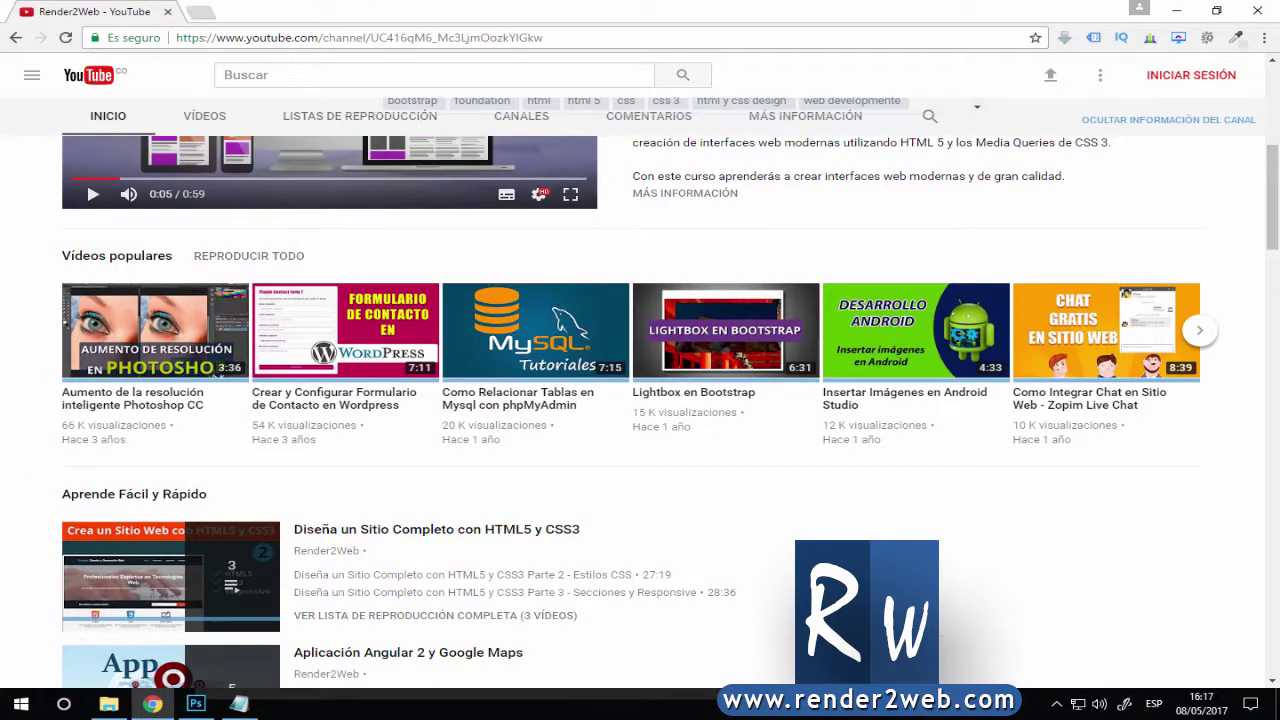
pyautogui.click(238, 704)
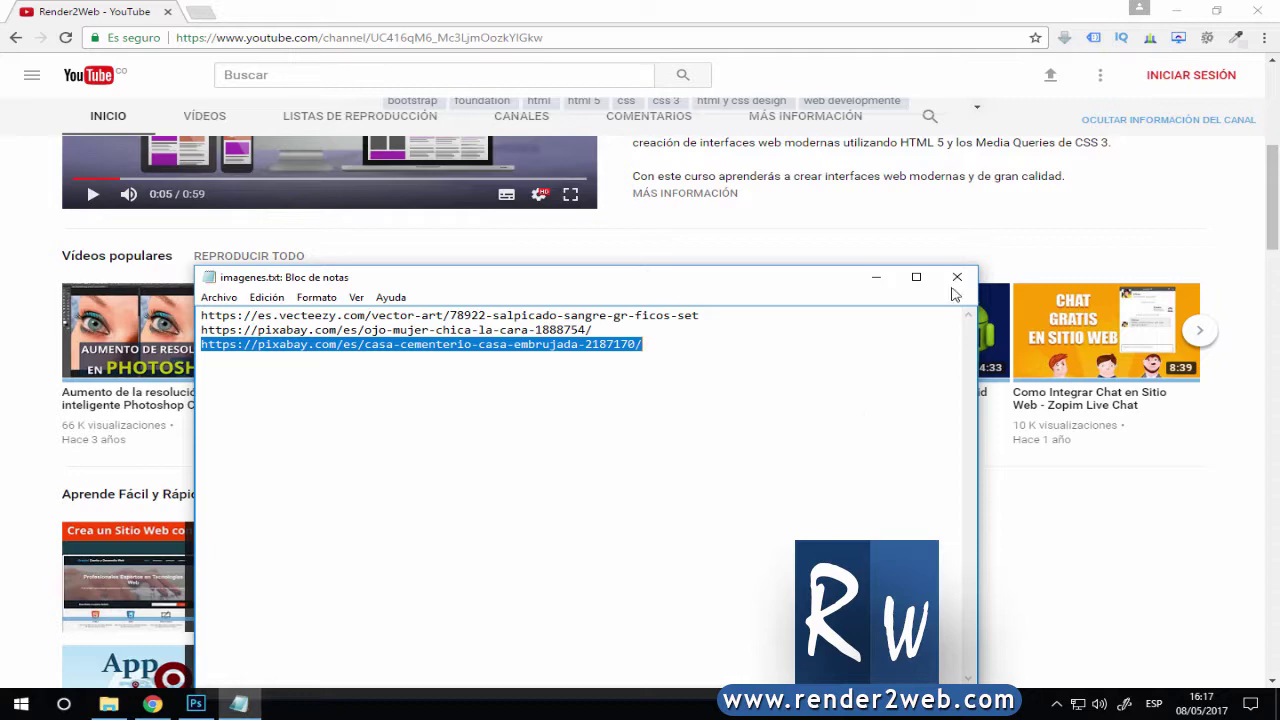
pyautogui.click(957, 277)
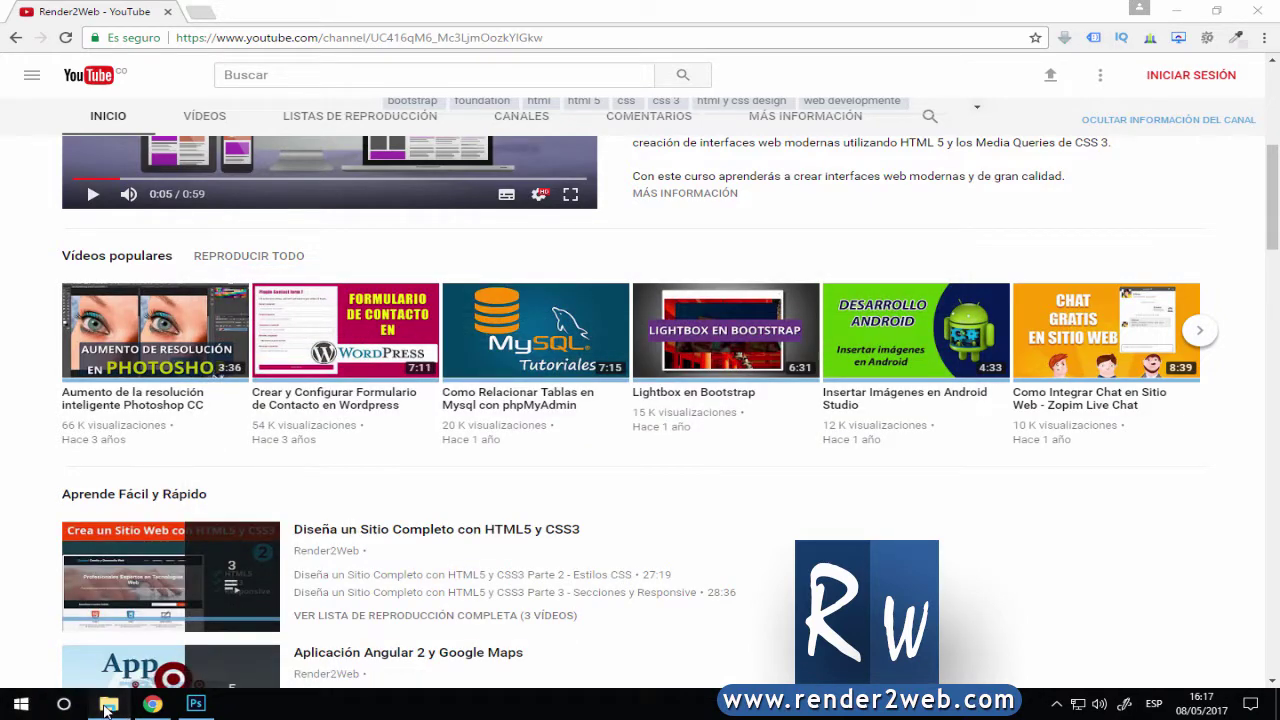
# Briefly view the meadow photo, close it, and open the morris_roman font folder.
pyautogui.click(107, 706)
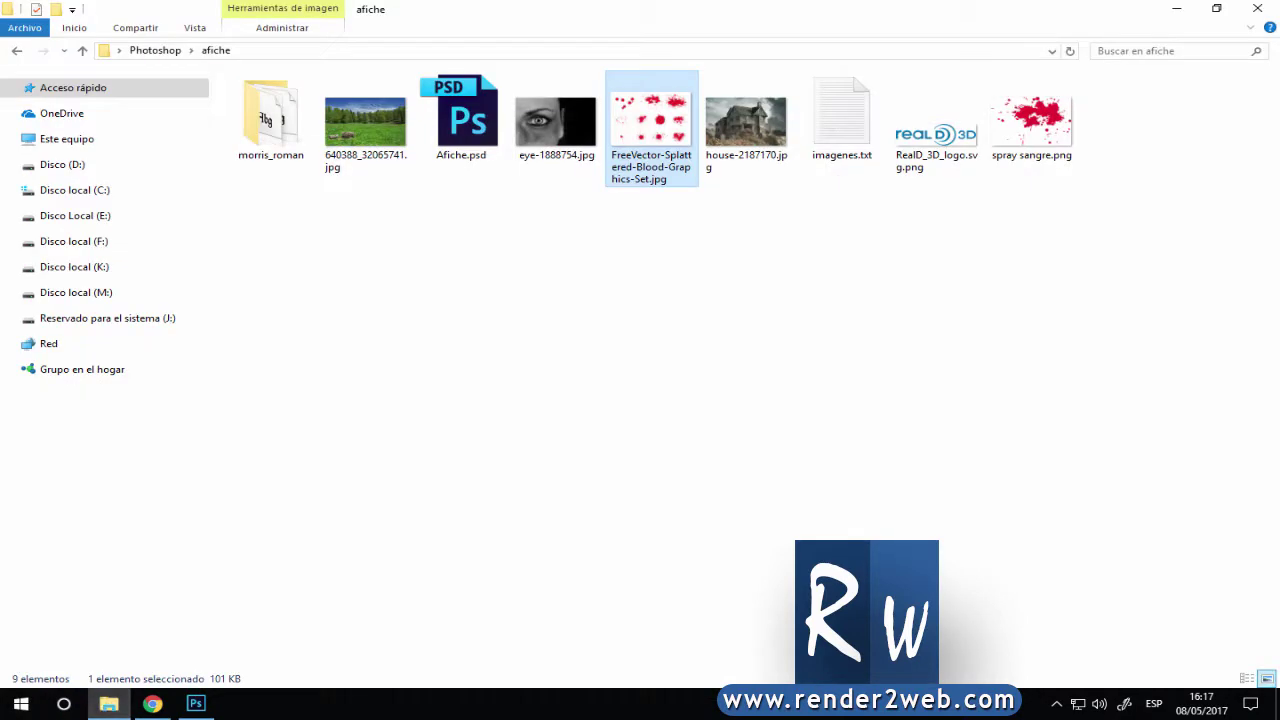
pyautogui.doubleClick(358, 123)
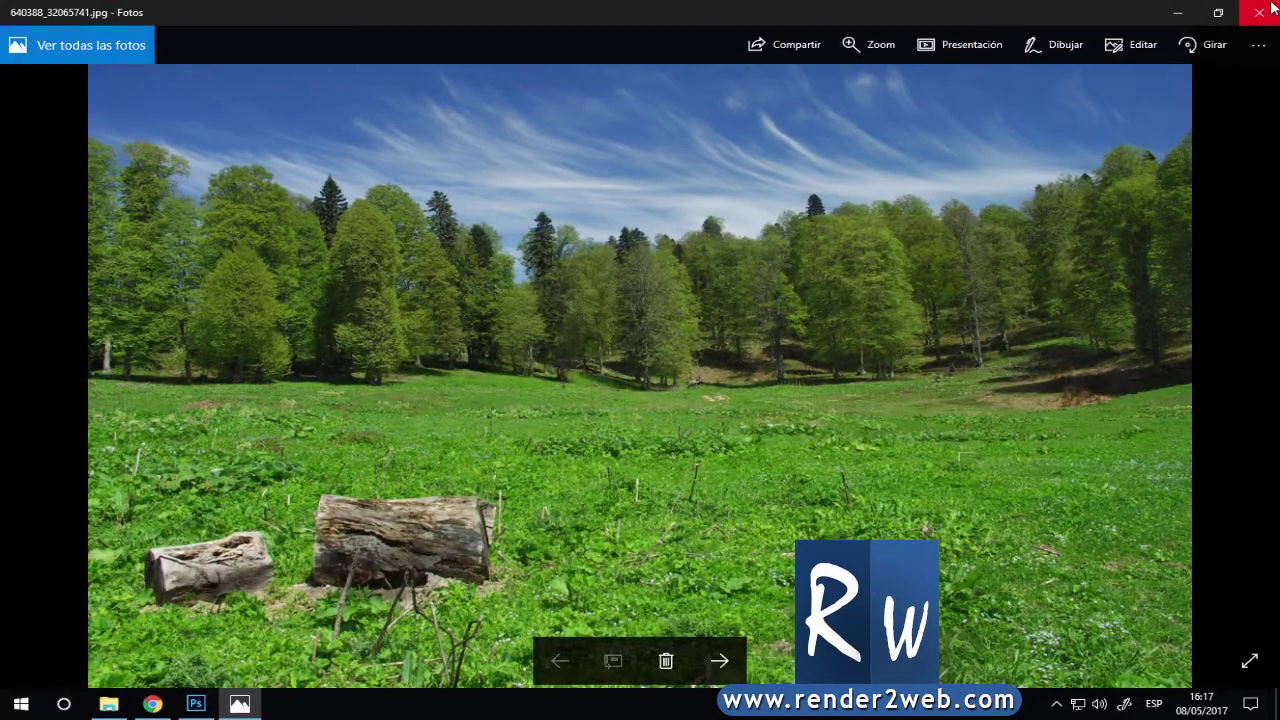
pyautogui.click(1262, 9)
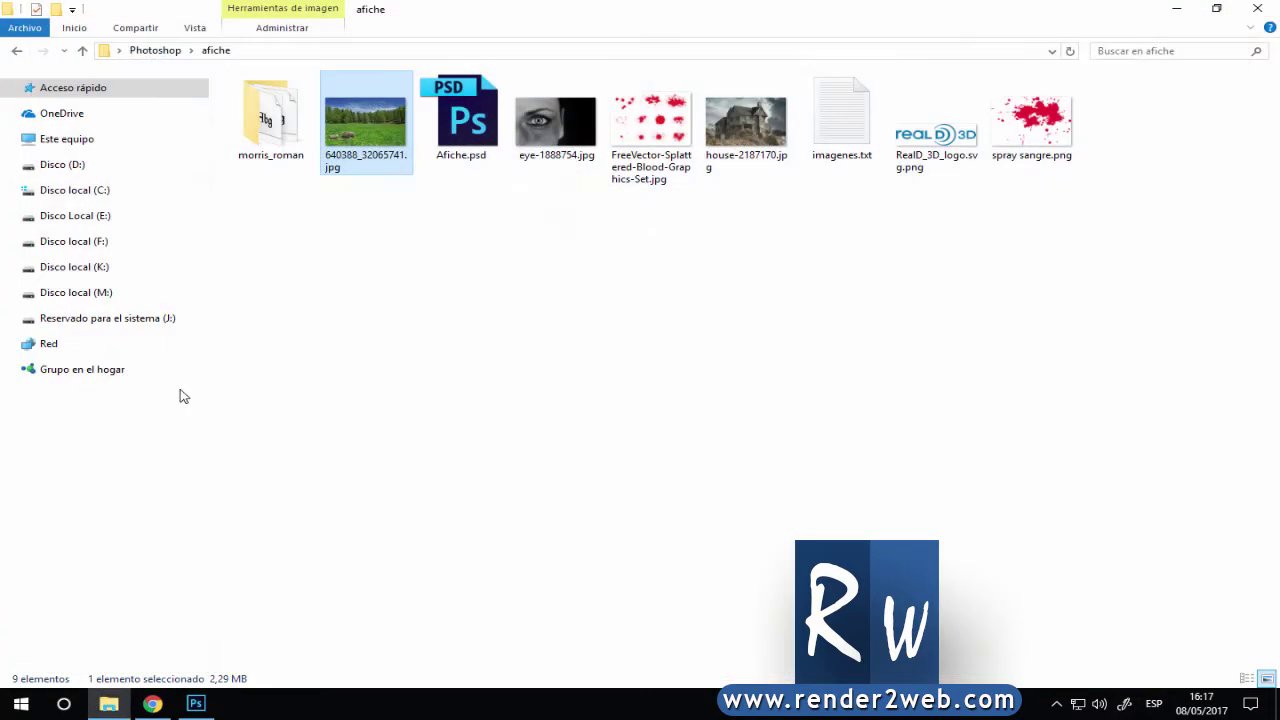
pyautogui.click(298, 162)
pyautogui.doubleClick(272, 148)
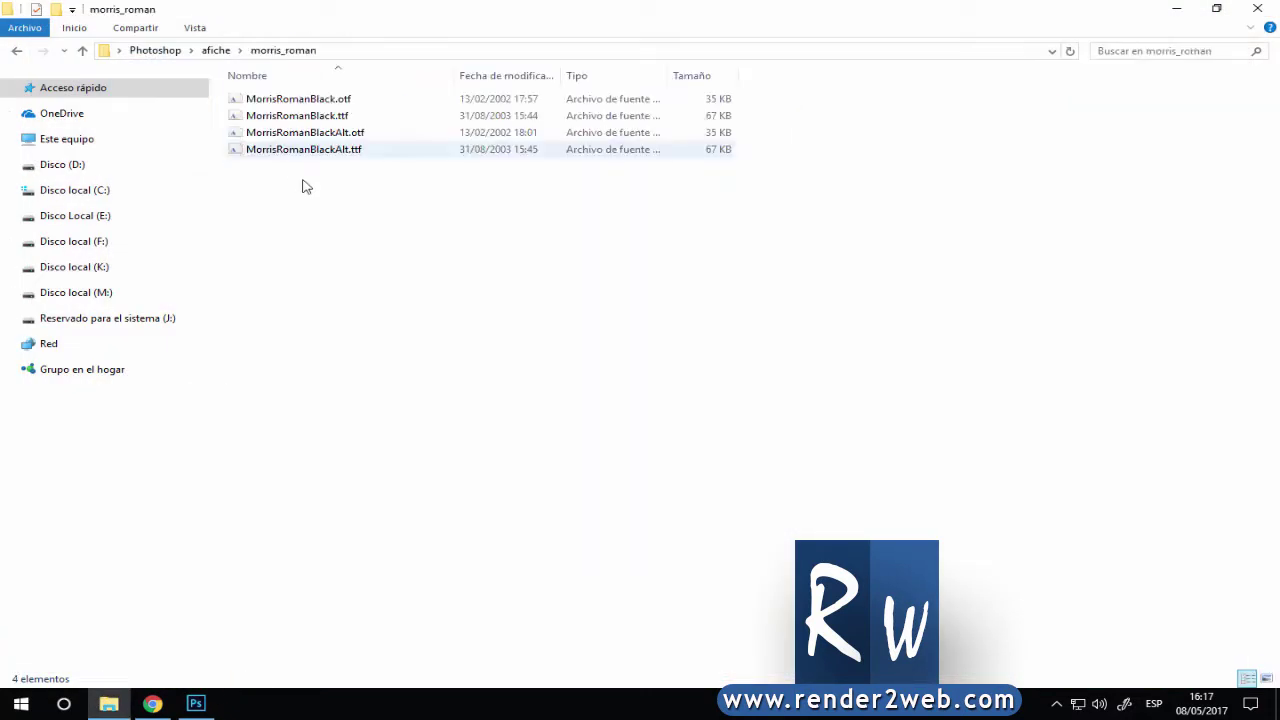
# Go back up to afiche, check imagenes.txt, select morris_roman, and return to Chrome.
pyautogui.click(152, 704)
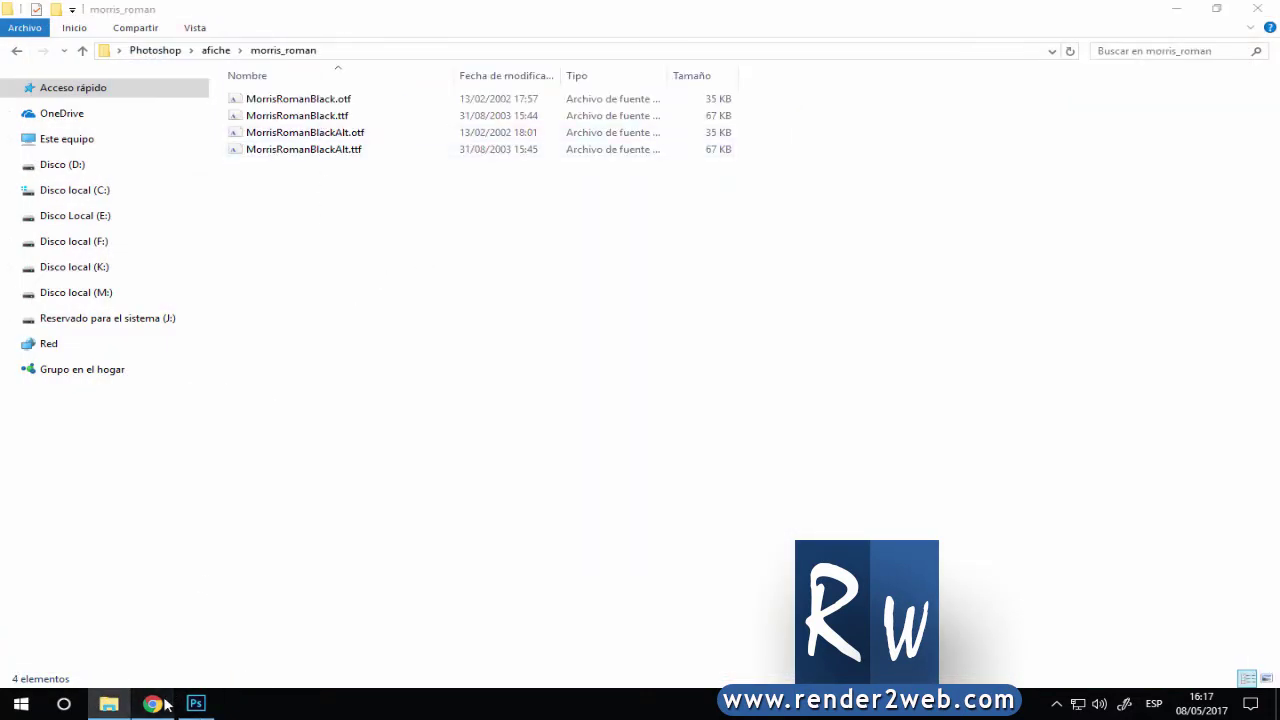
pyautogui.click(109, 704)
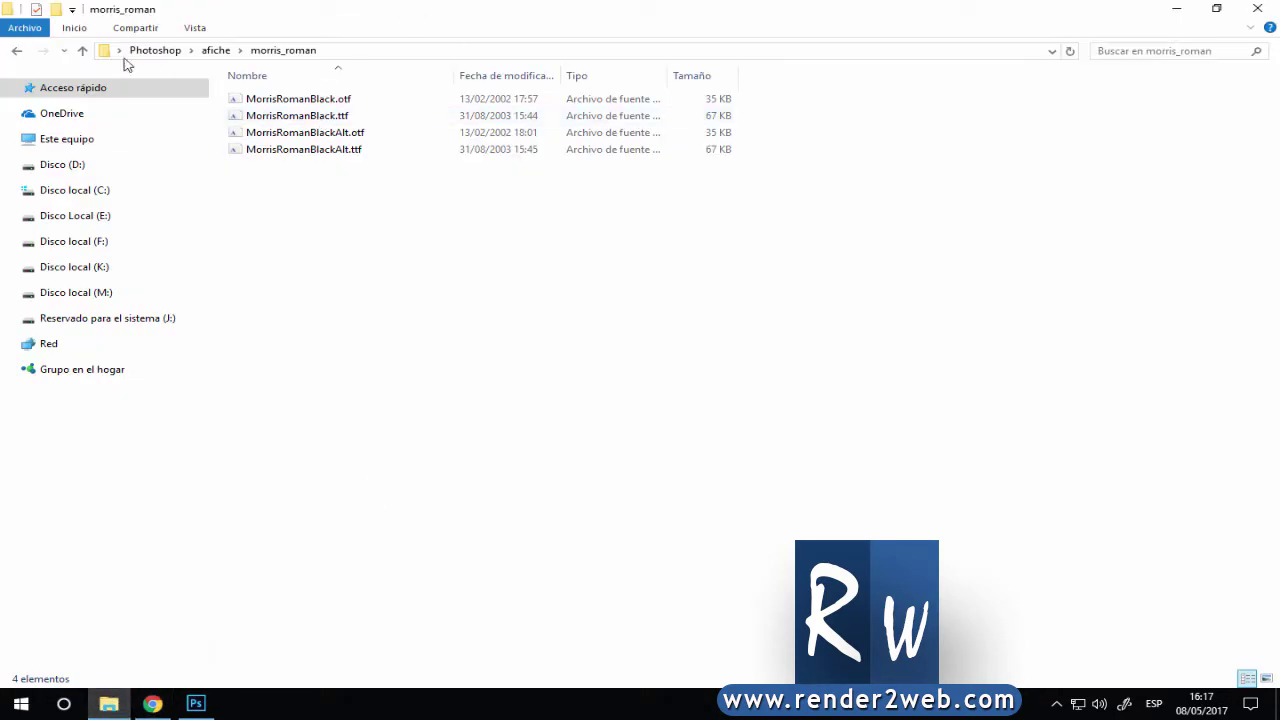
pyautogui.click(16, 50)
pyautogui.doubleClick(845, 139)
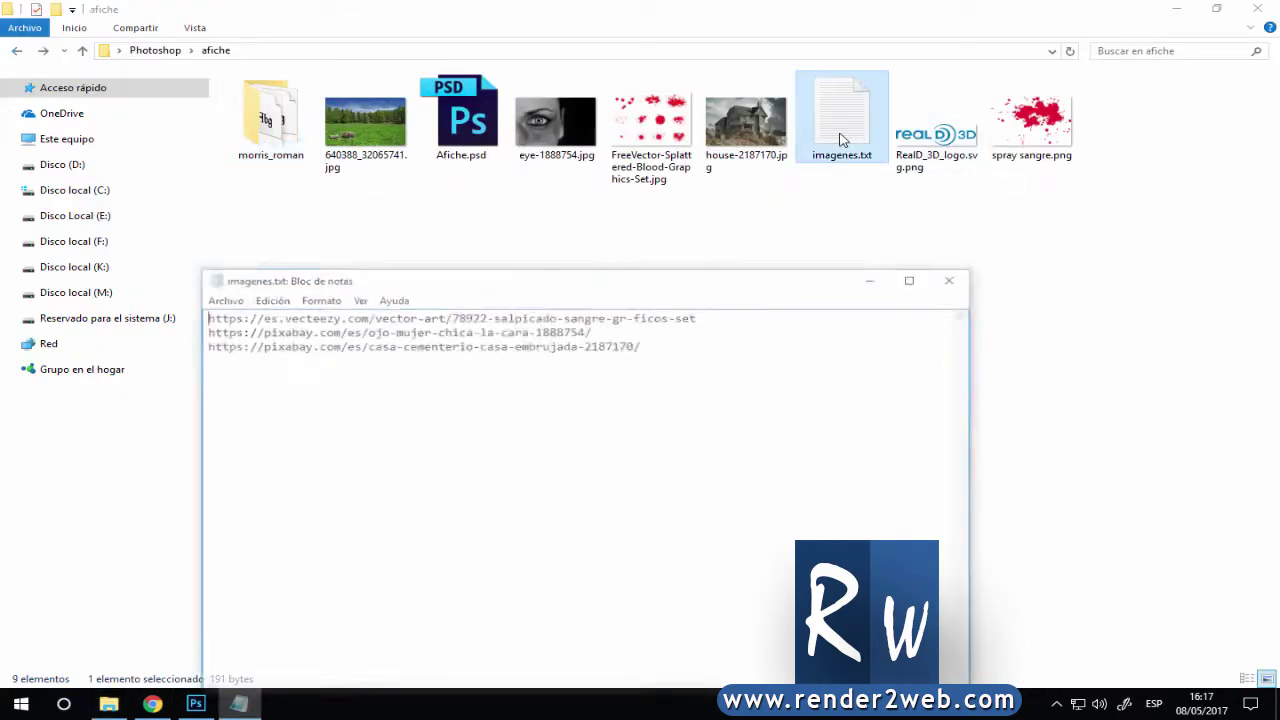
pyautogui.click(955, 277)
pyautogui.click(285, 150)
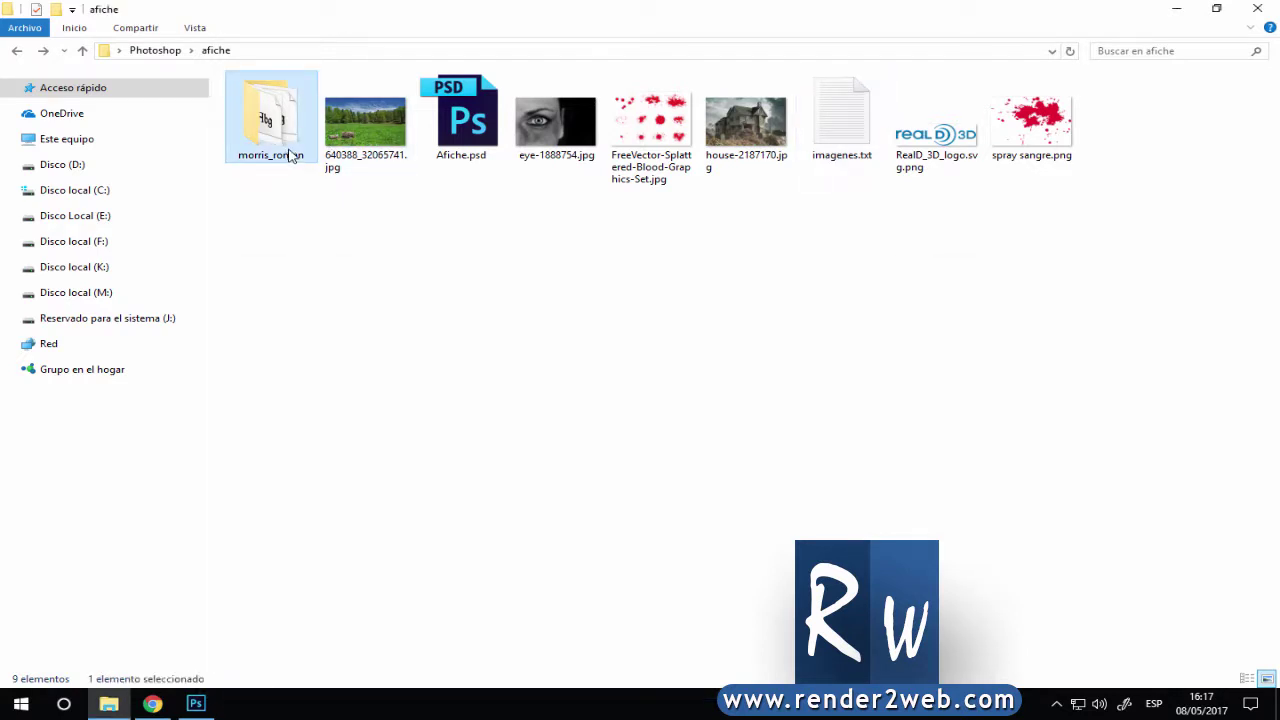
pyautogui.moveTo(104, 300)
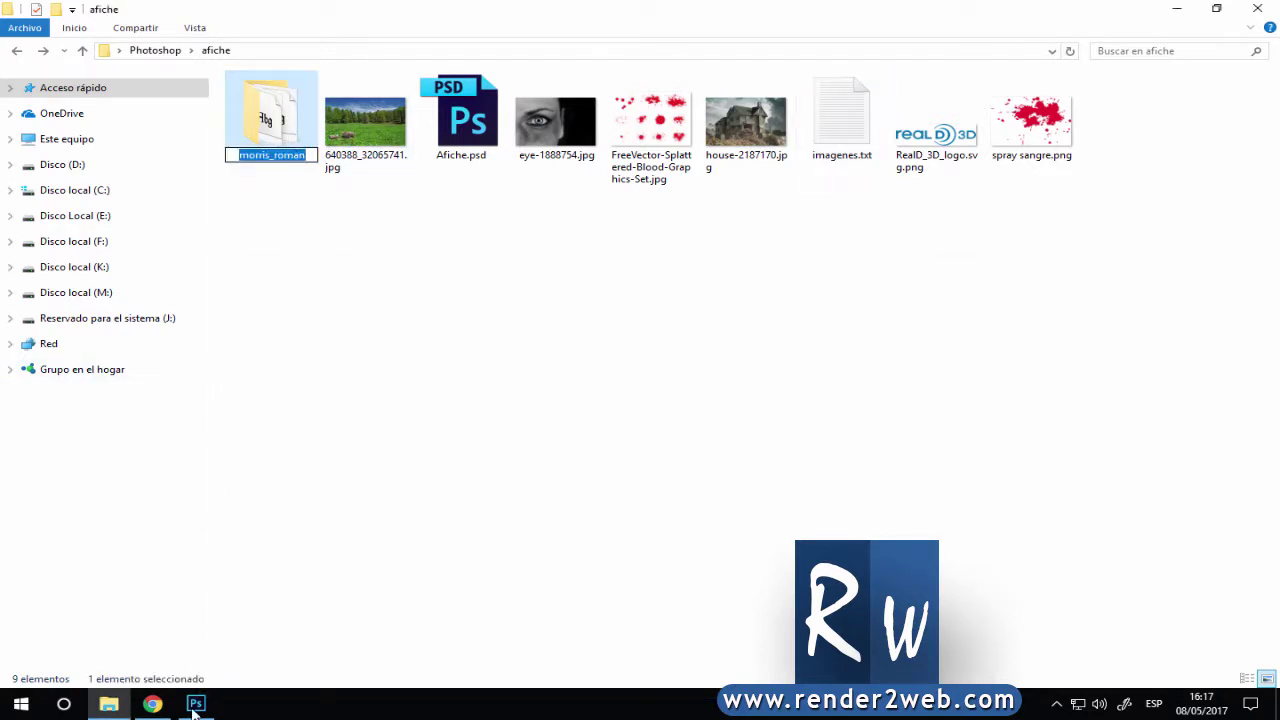
pyautogui.press('Return')
pyautogui.click(153, 706)
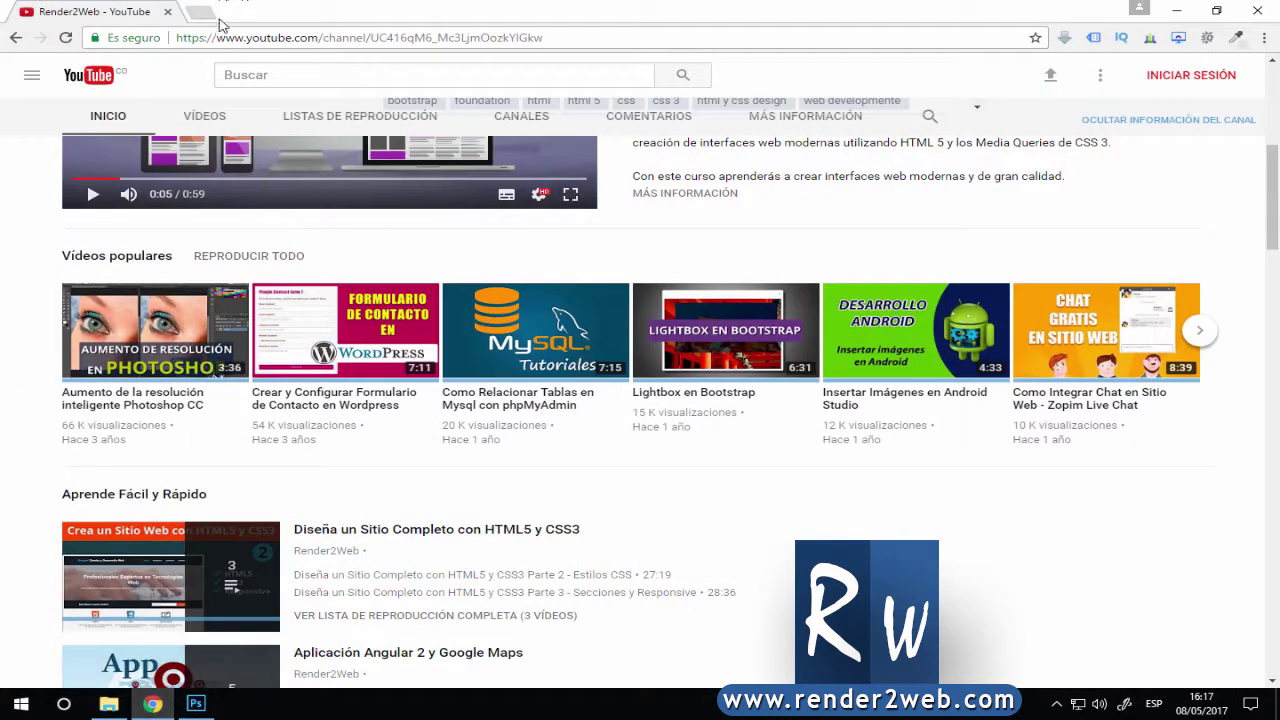
# Search Google for dafont in a new tab.
pyautogui.click(219, 20)
pyautogui.write('dafont')
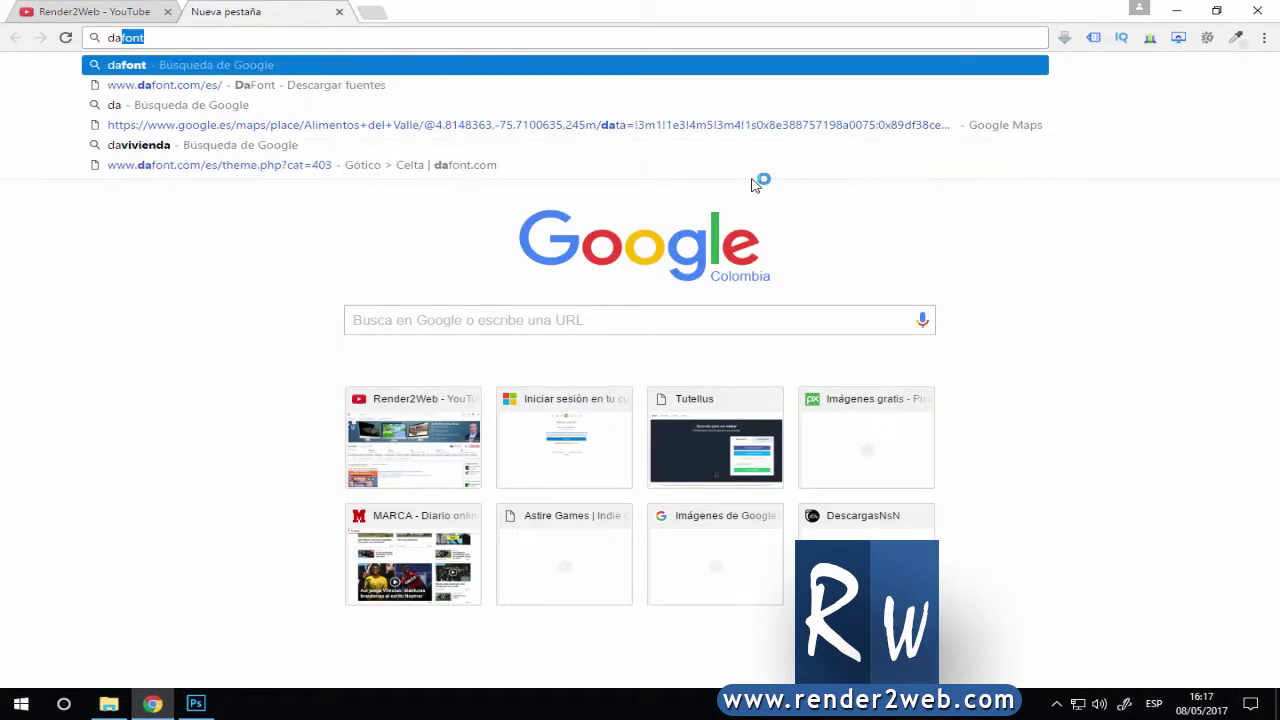
pyautogui.press('Return')
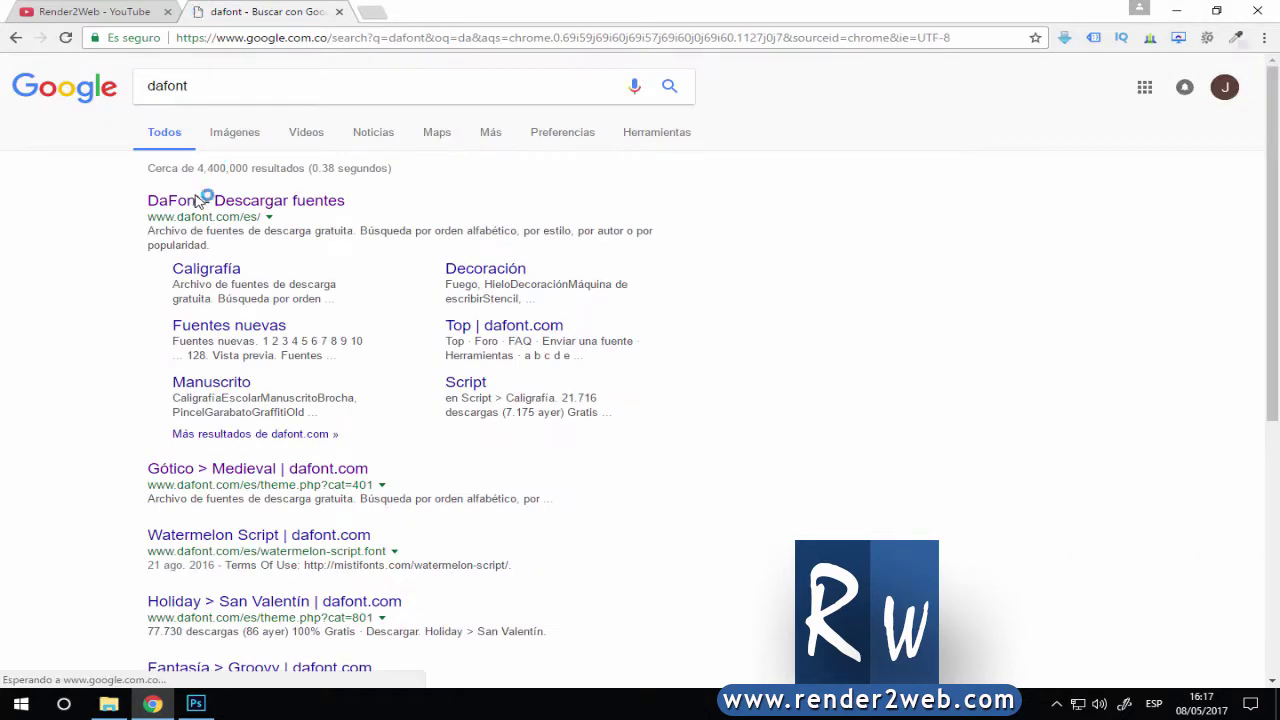
# On dafont.com, search morris_roman, download the font, and close the tab.
pyautogui.click(197, 200)
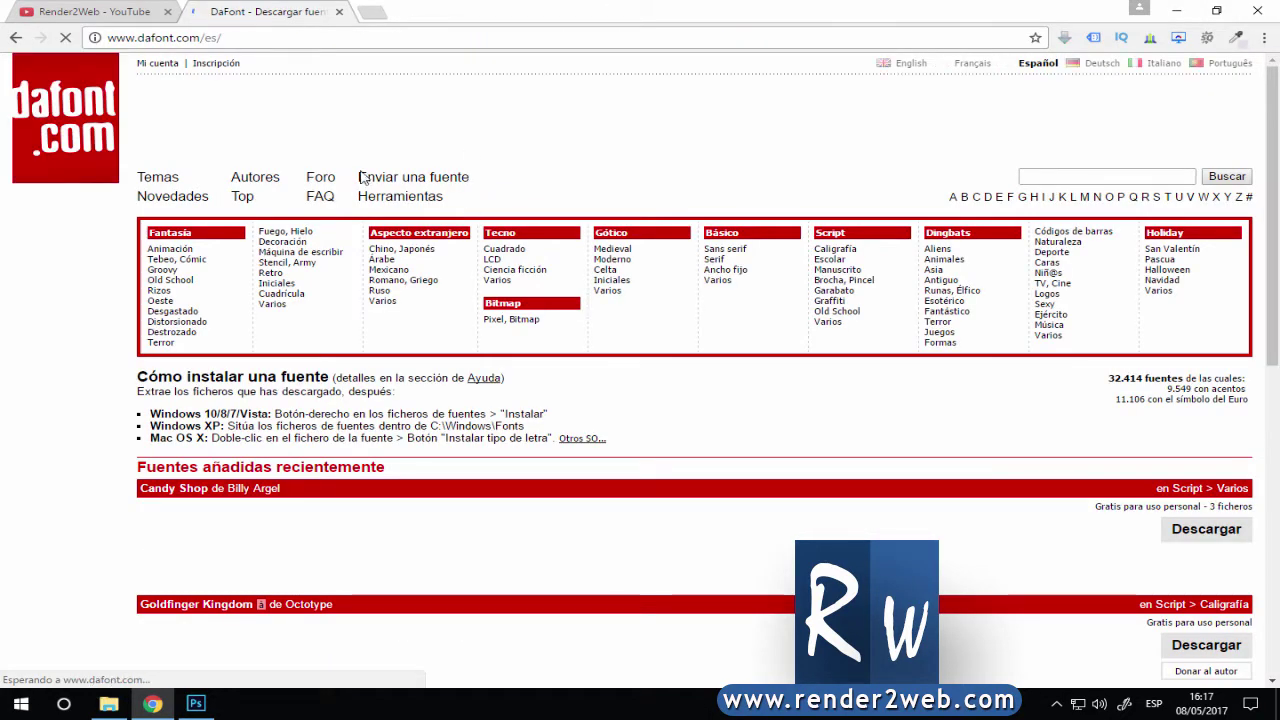
pyautogui.click(1070, 176)
pyautogui.write('morris_roman')
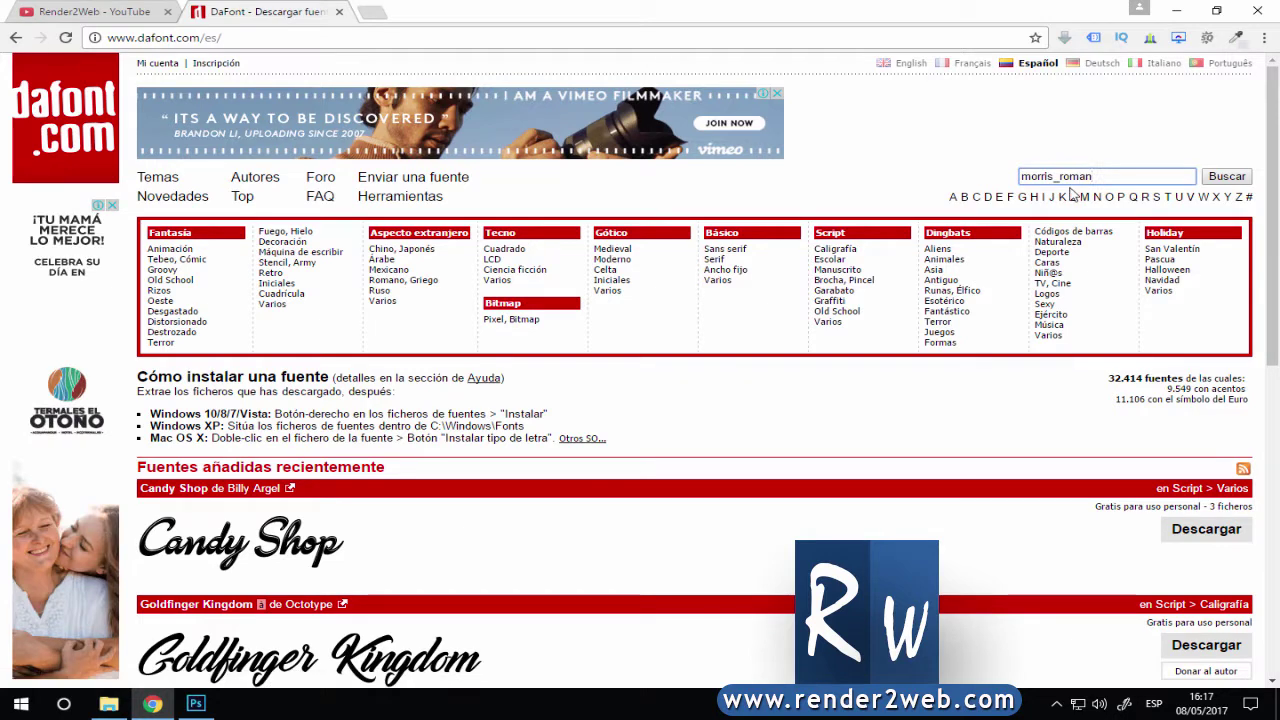
pyautogui.press('Return')
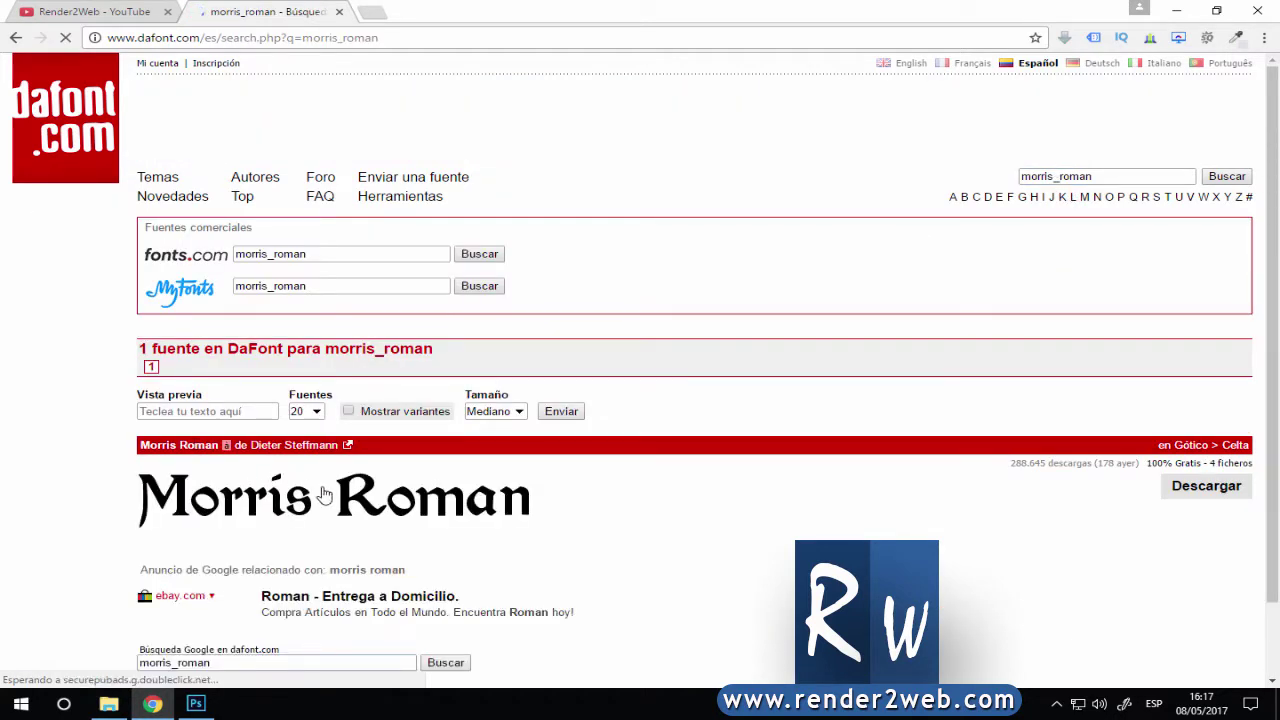
pyautogui.scroll(-1, 340, 485)
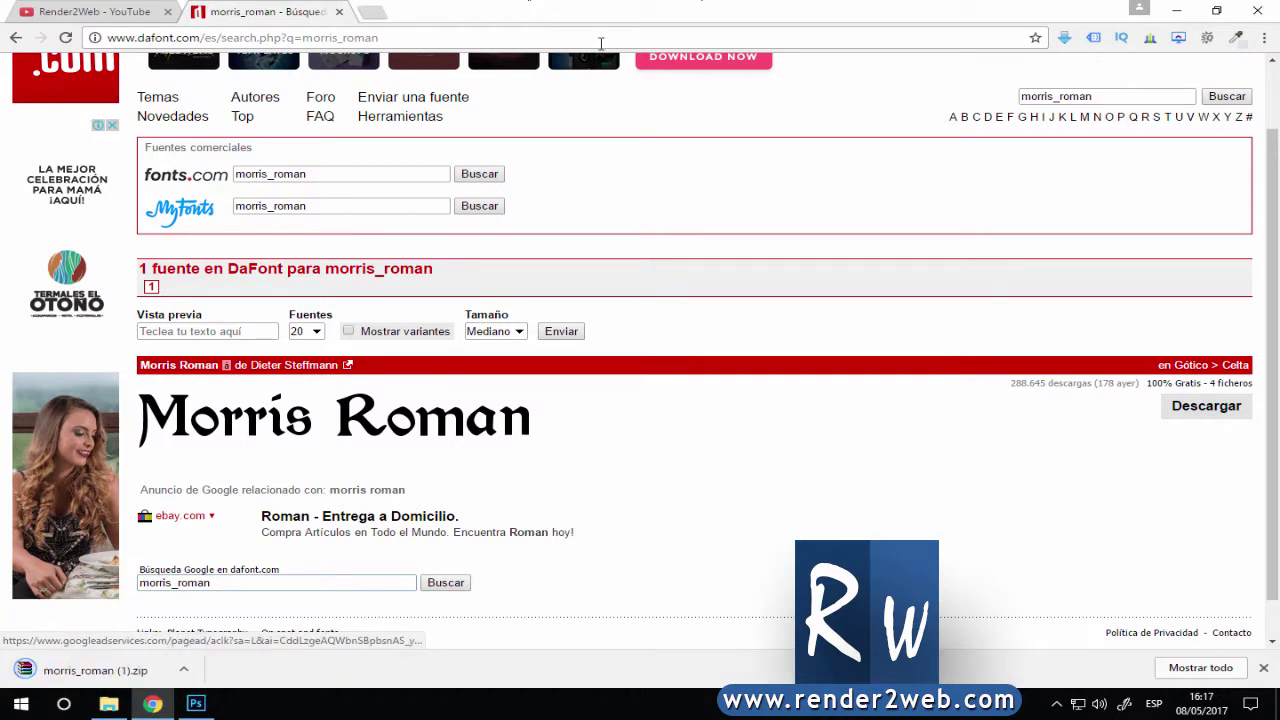
pyautogui.click(339, 11)
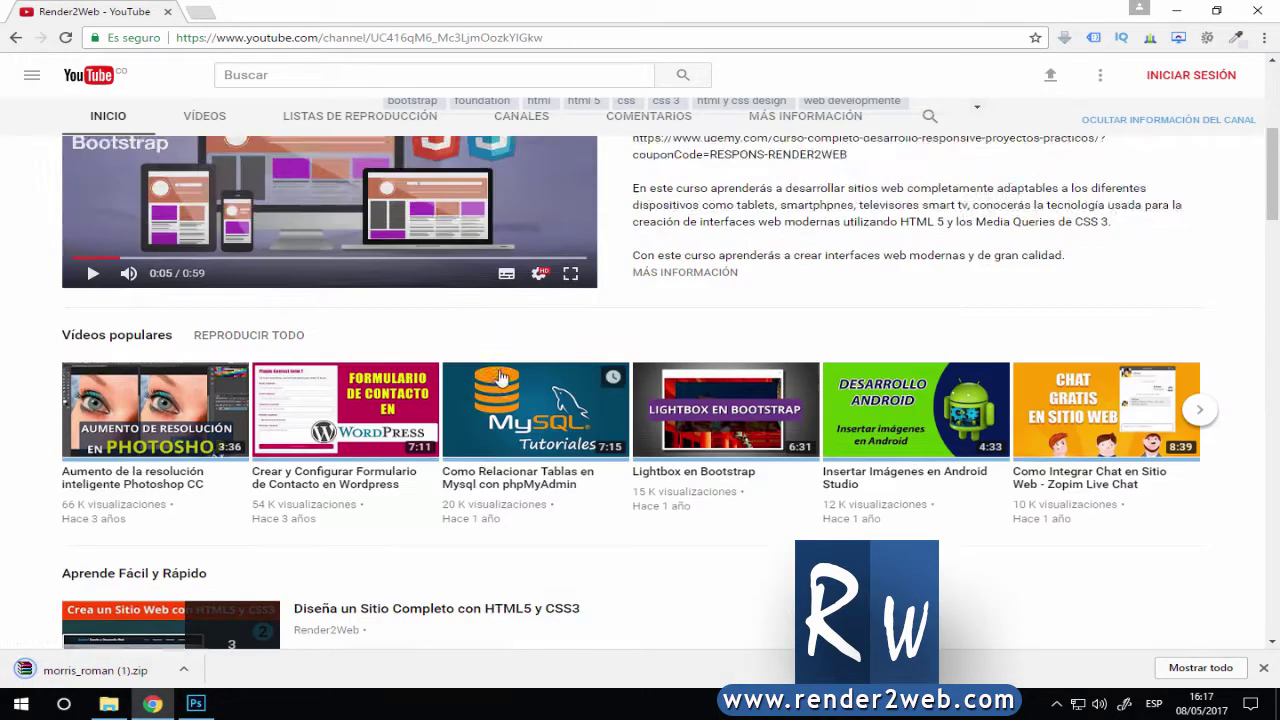
# Scroll through the Render2Web channel's video and playlist rows, then return to Photoshop.
pyautogui.scroll(4, 502, 376)
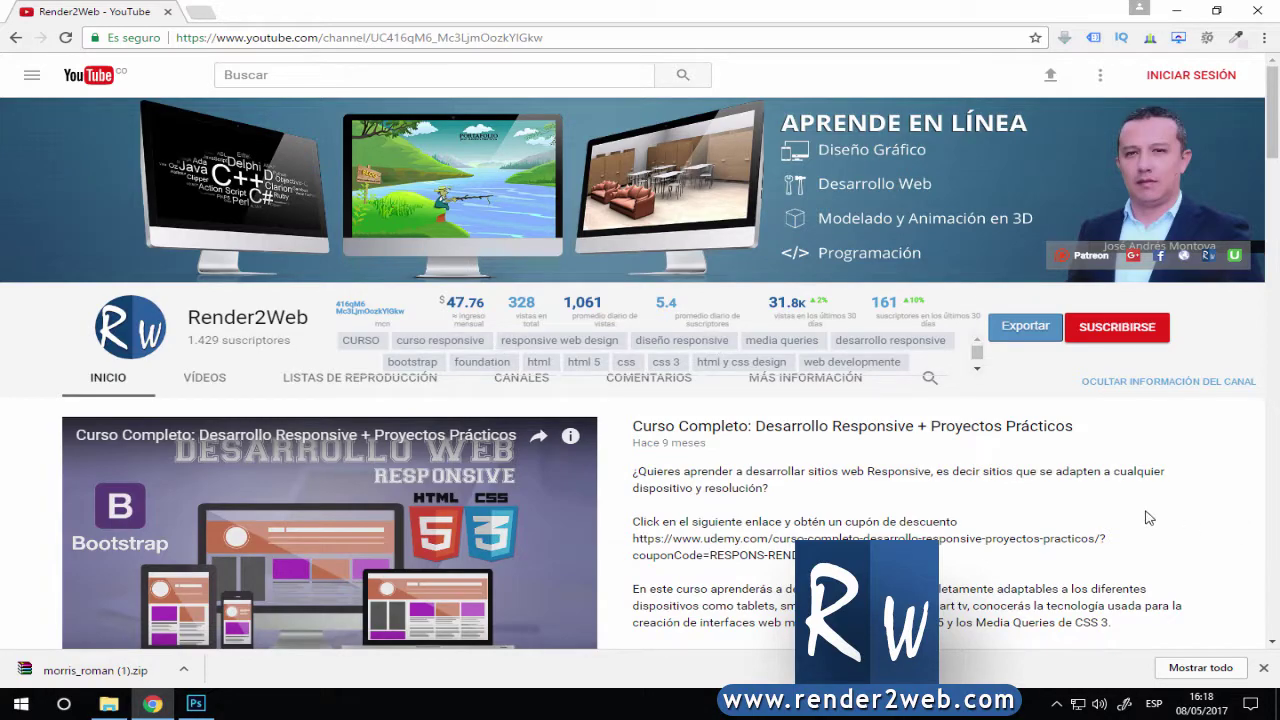
pyautogui.scroll(-3, 1148, 517)
pyautogui.scroll(-3, 551, 246)
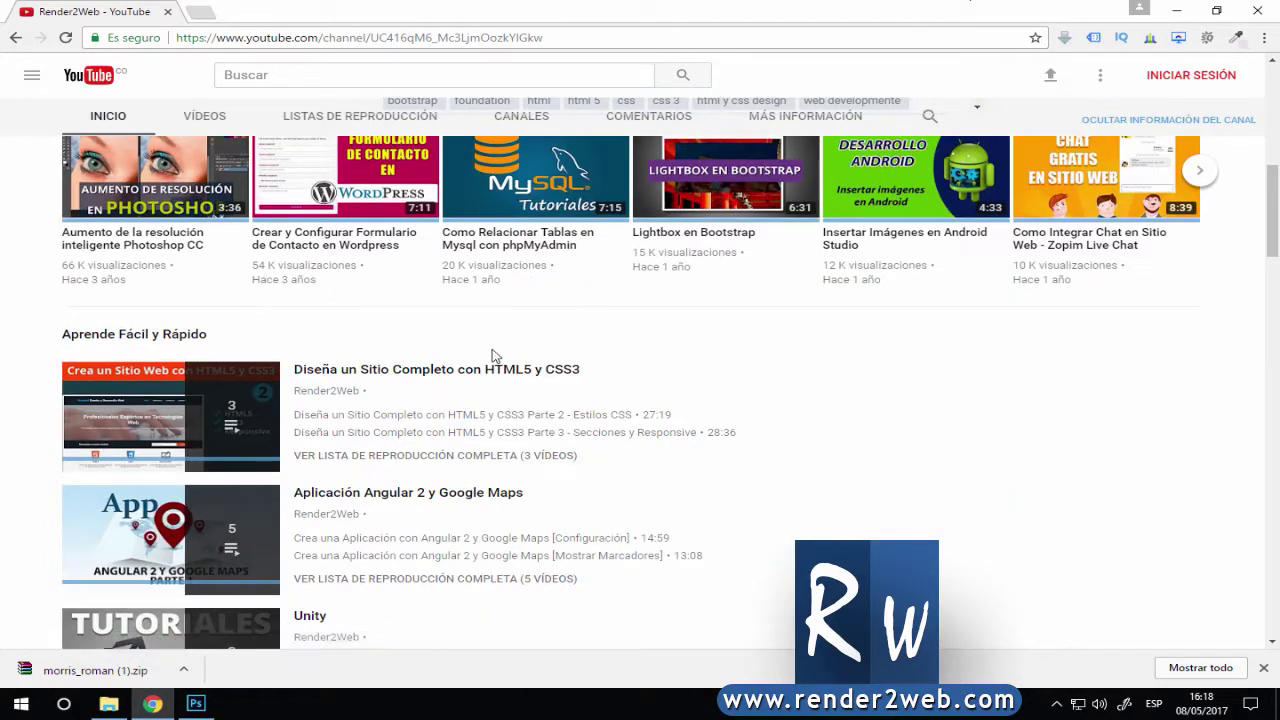
pyautogui.scroll(-4, 491, 356)
pyautogui.scroll(-2, 505, 357)
pyautogui.scroll(3, 633, 361)
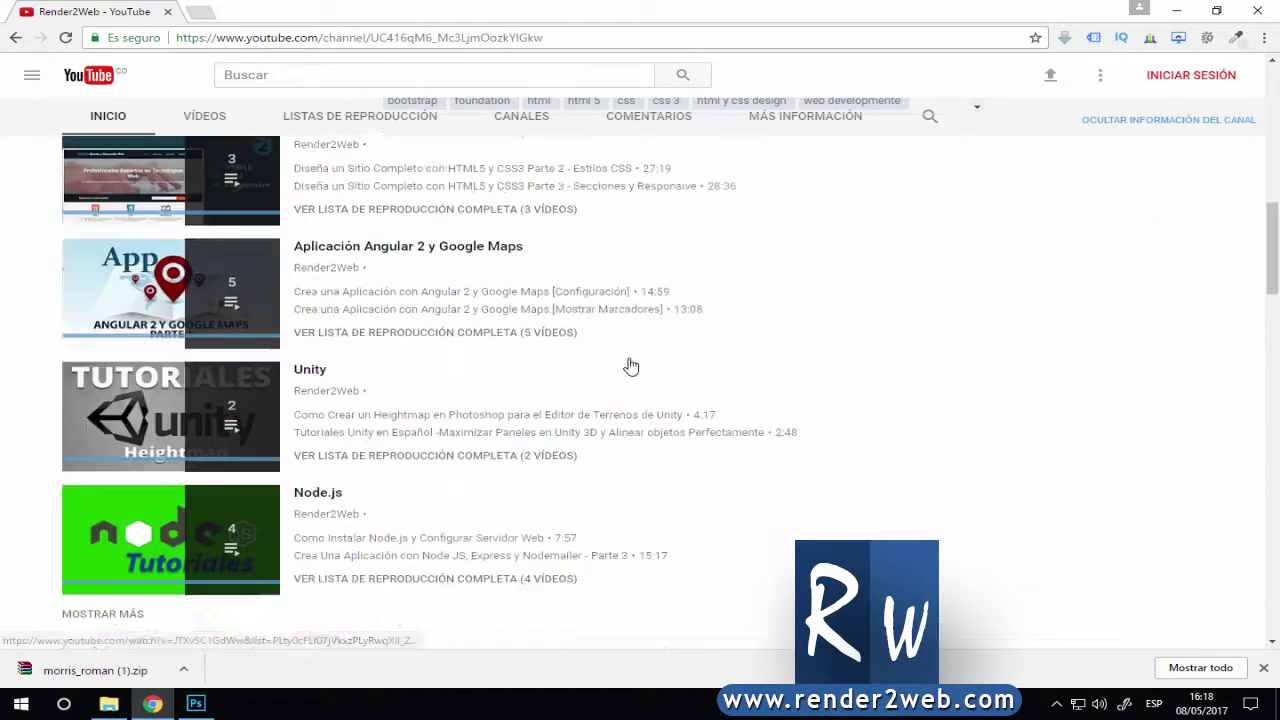
pyautogui.scroll(2, 630, 364)
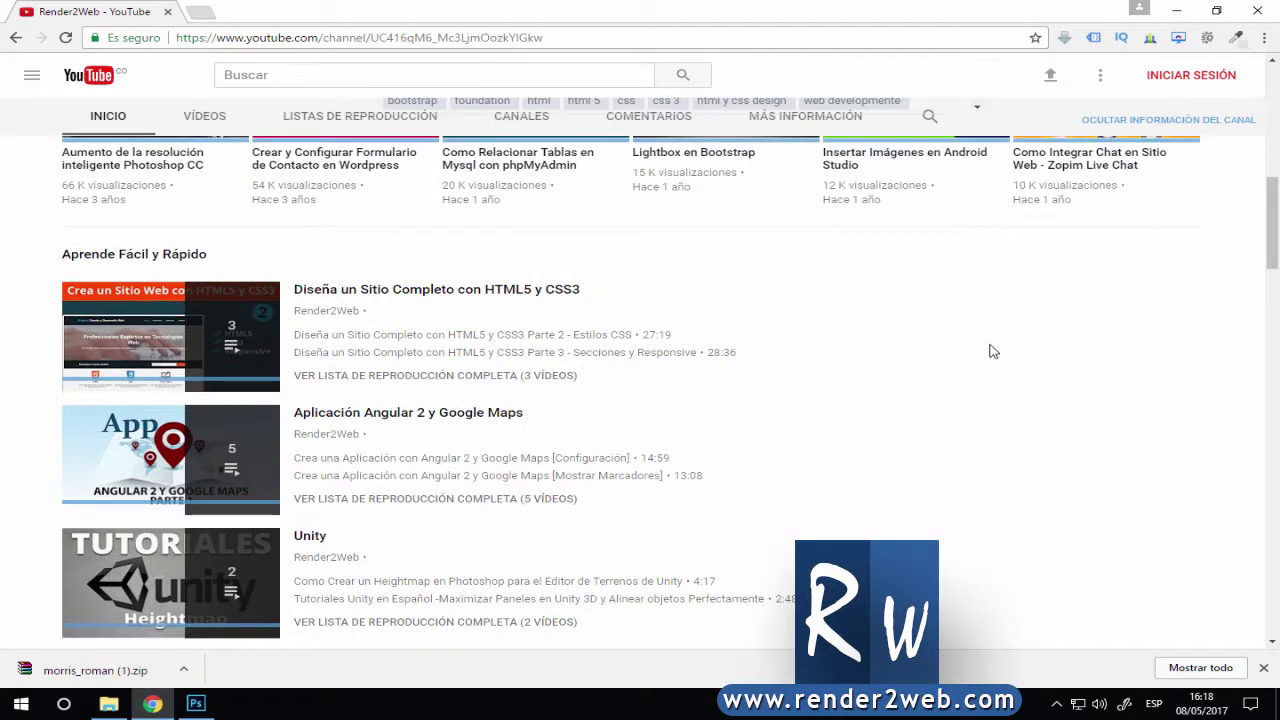
pyautogui.scroll(-3, 990, 350)
pyautogui.scroll(-2, 985, 351)
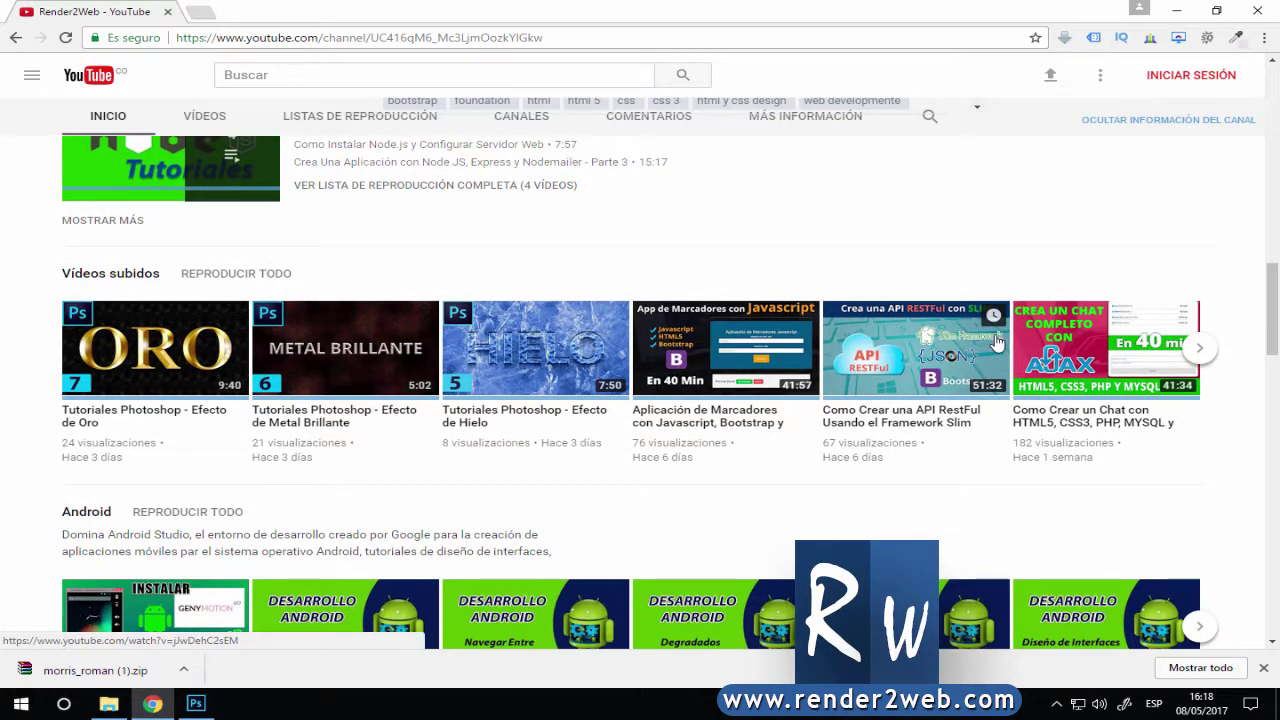
pyautogui.scroll(-2, 967, 357)
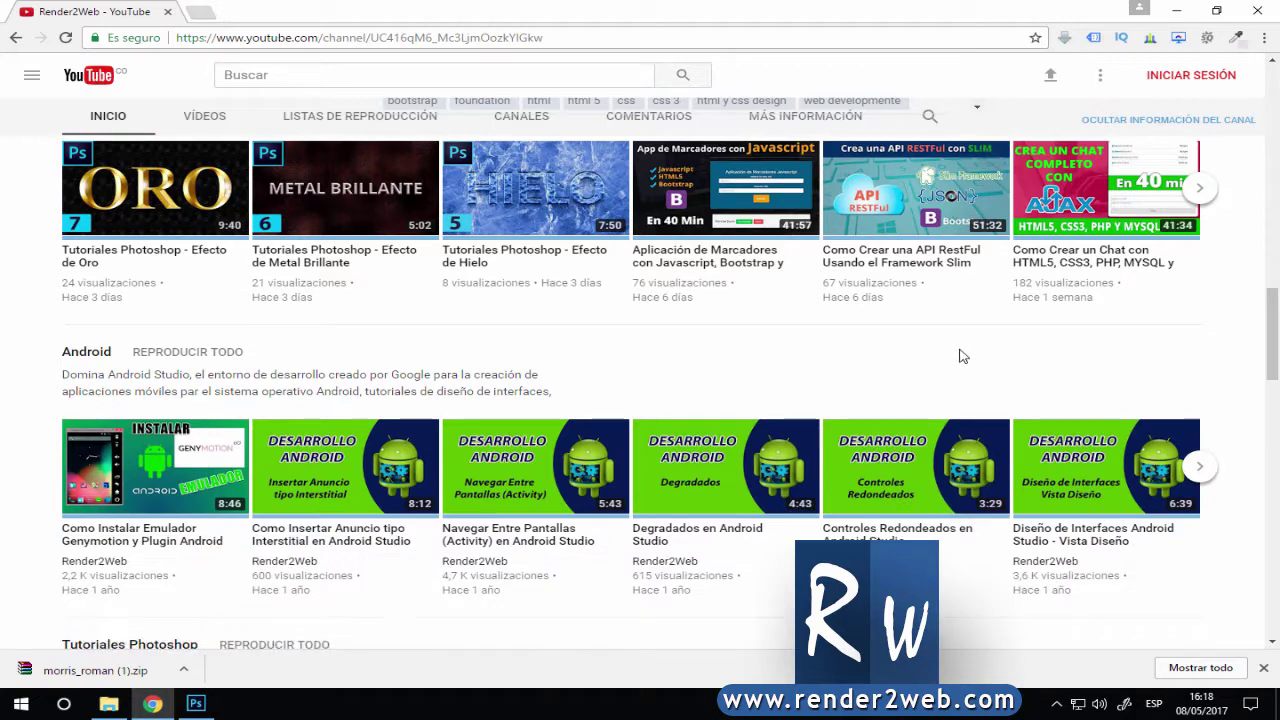
pyautogui.scroll(-2, 959, 356)
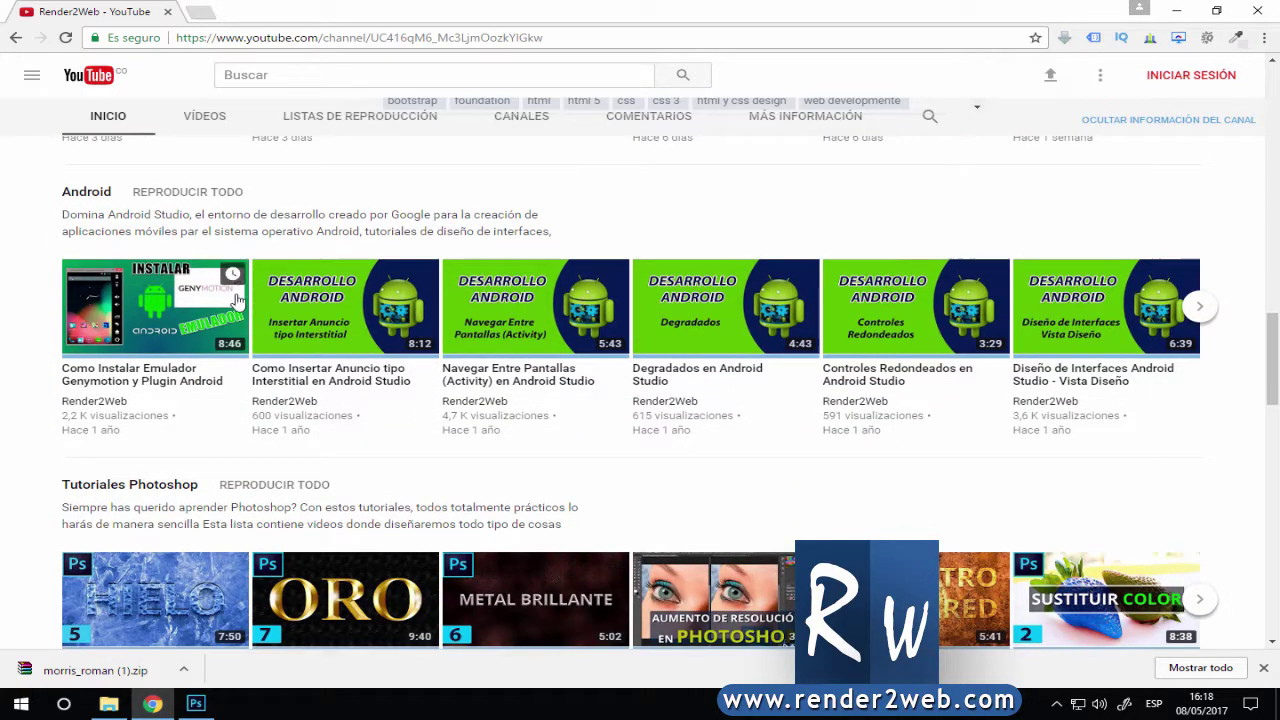
pyautogui.scroll(-2, 550, 412)
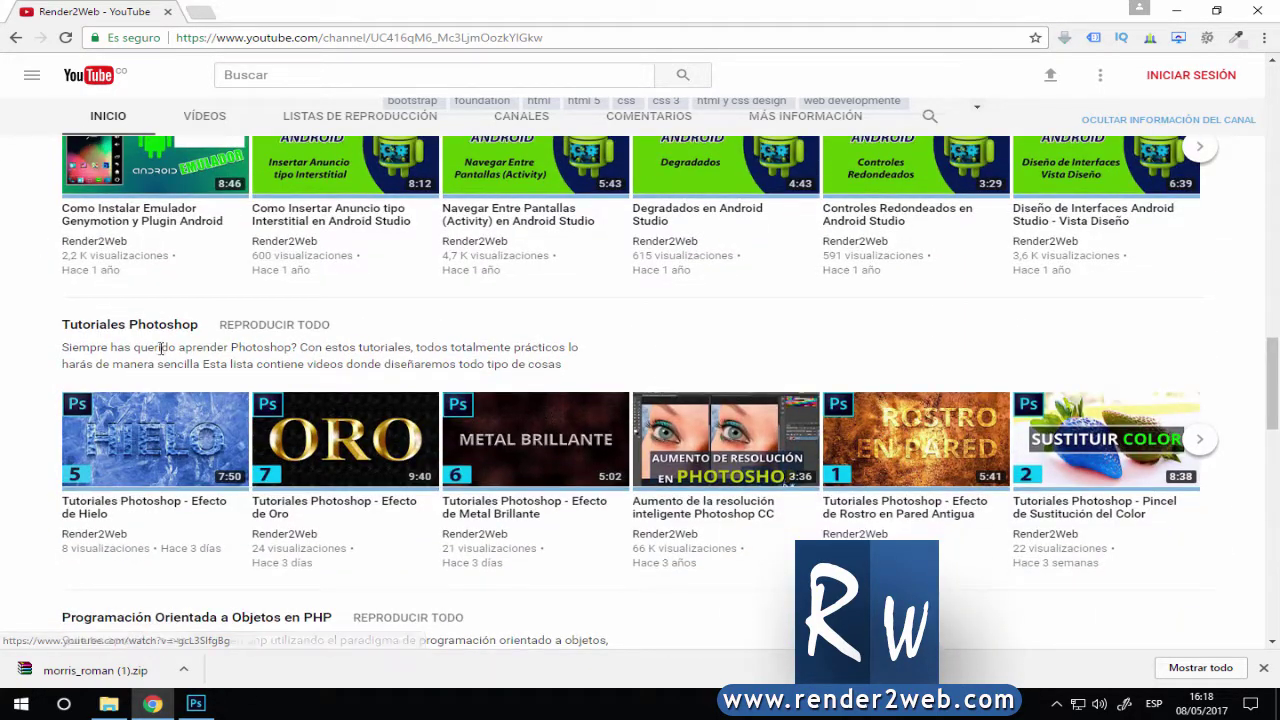
pyautogui.scroll(-2, 638, 411)
pyautogui.scroll(-5, 800, 409)
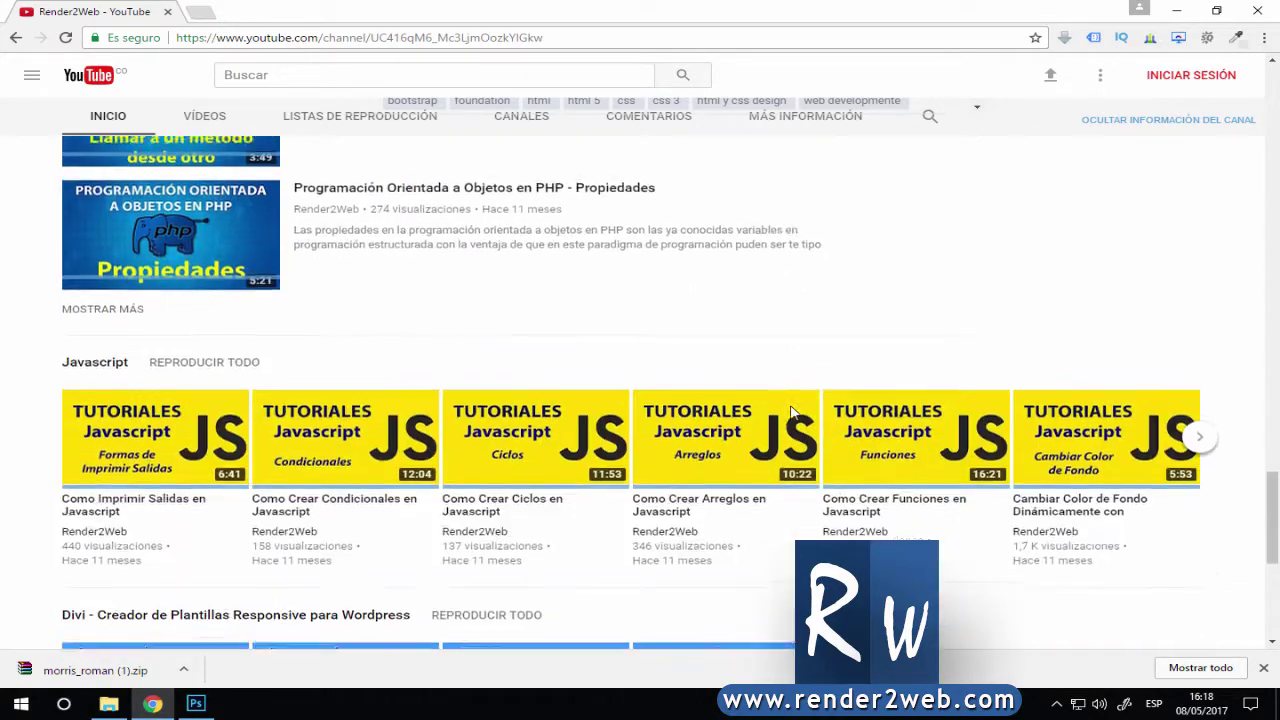
pyautogui.scroll(4, 787, 410)
pyautogui.scroll(2, 877, 423)
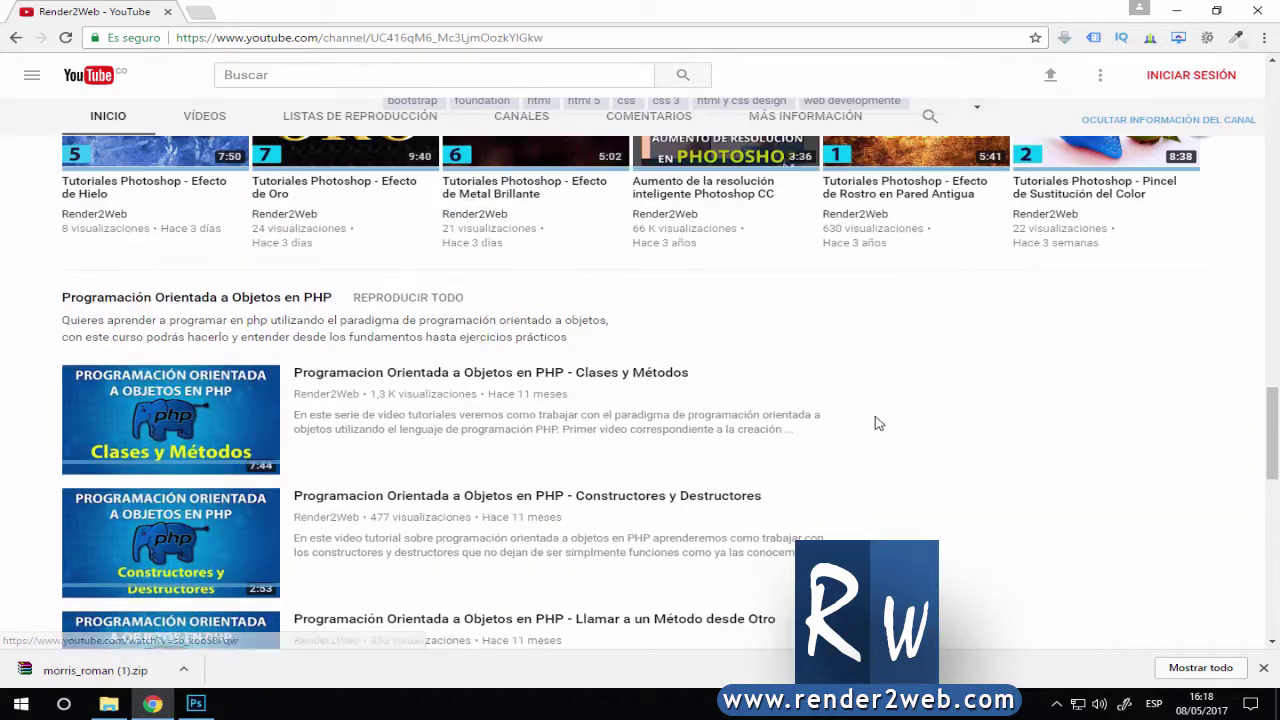
pyautogui.scroll(2, 875, 423)
pyautogui.scroll(3, 871, 423)
pyautogui.scroll(5, 871, 423)
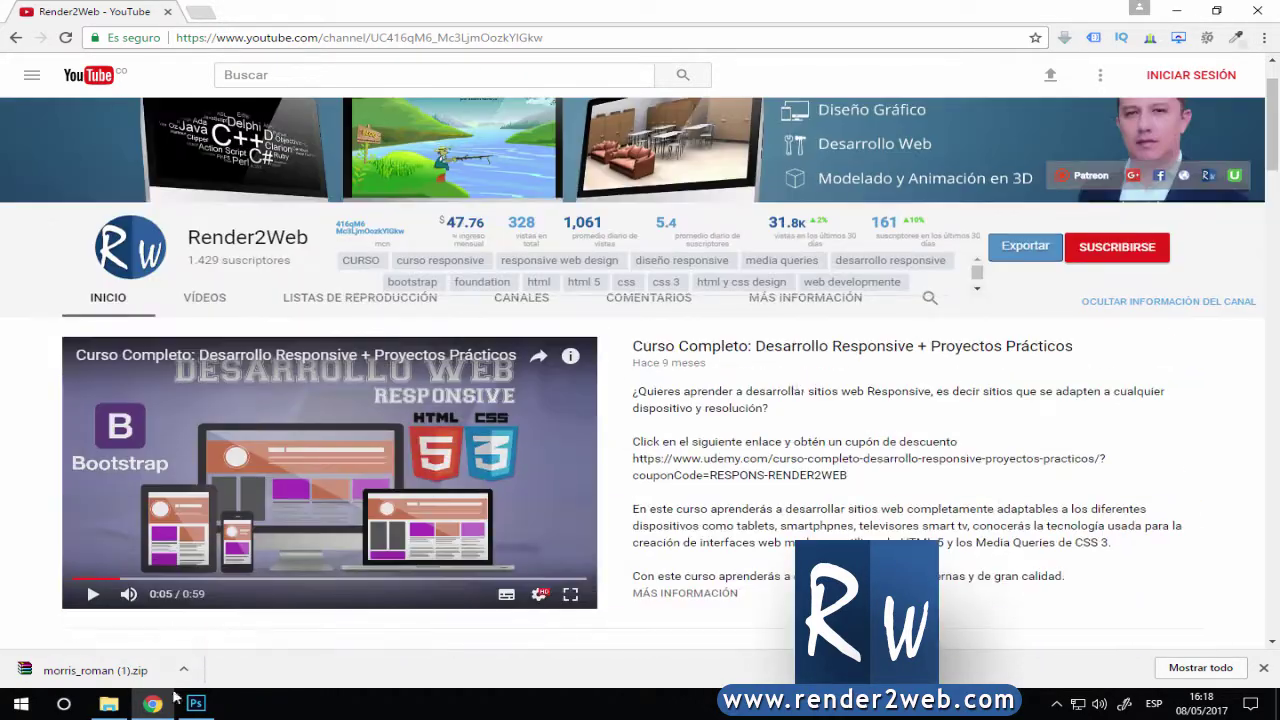
pyautogui.click(196, 704)
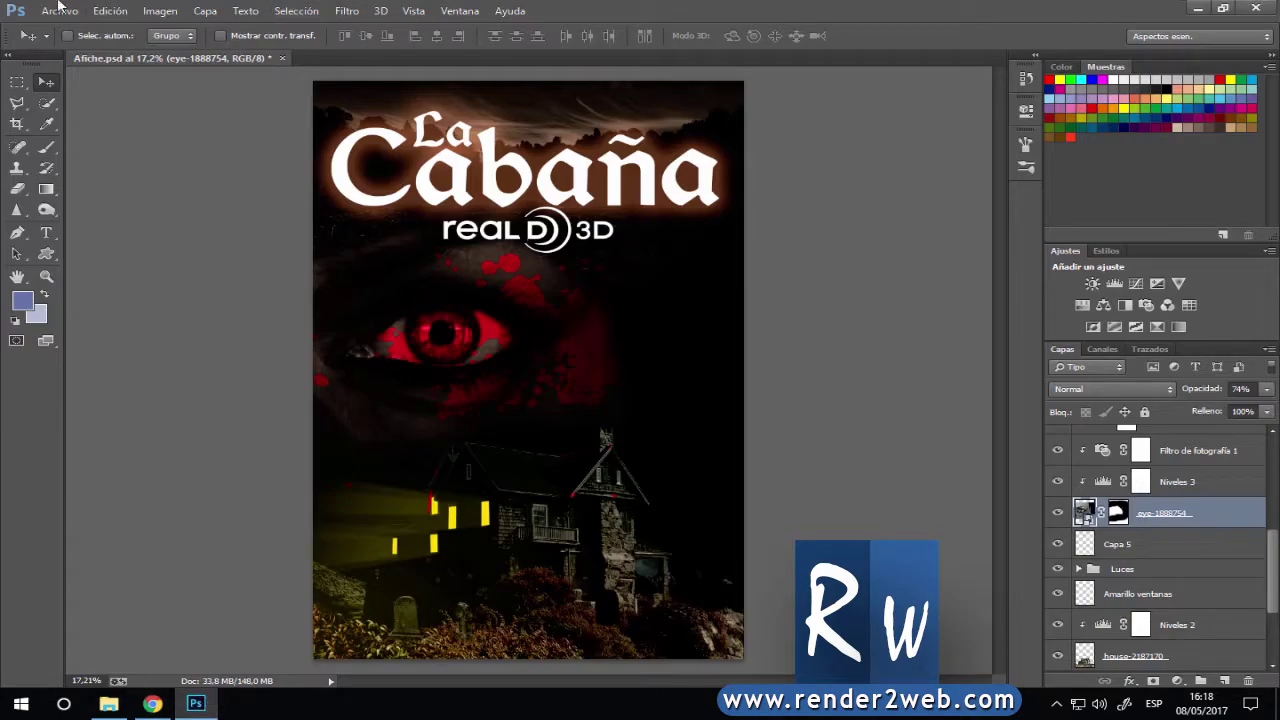
# Check the poster's image size, then create a new 2816 × 4200 px document.
pyautogui.click(160, 11)
pyautogui.click(214, 127)
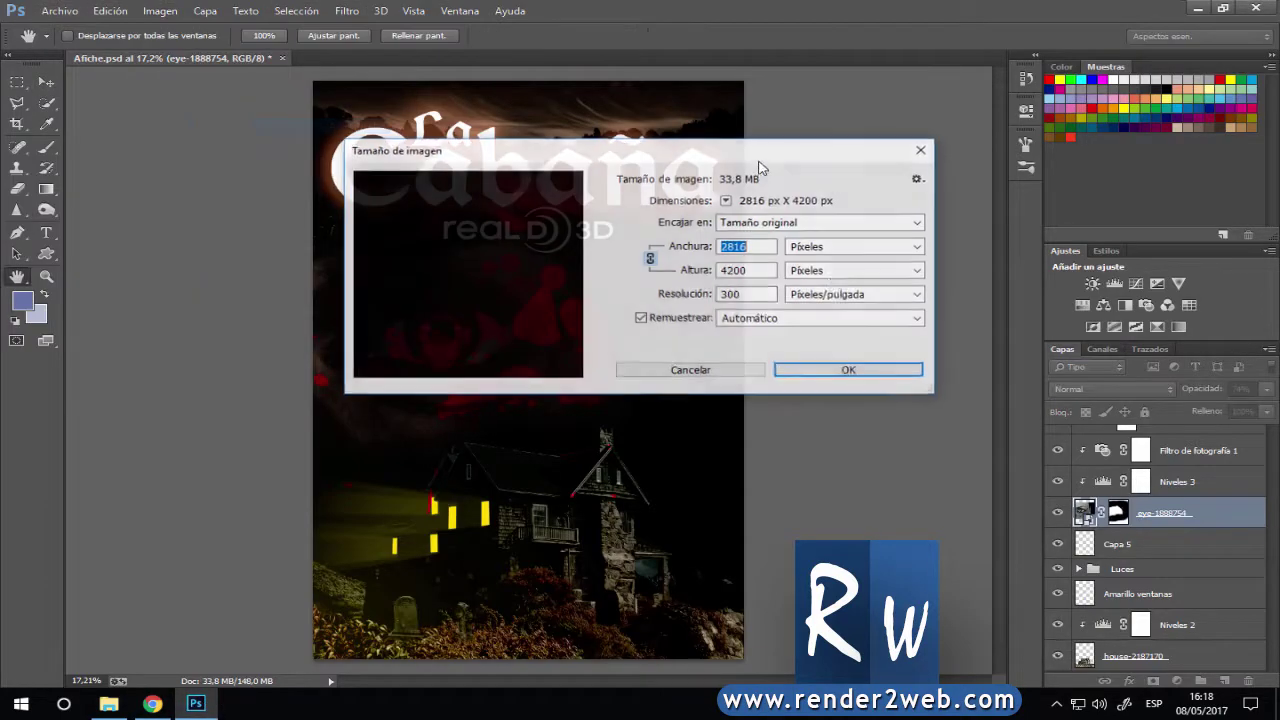
pyautogui.click(690, 370)
pyautogui.click(60, 11)
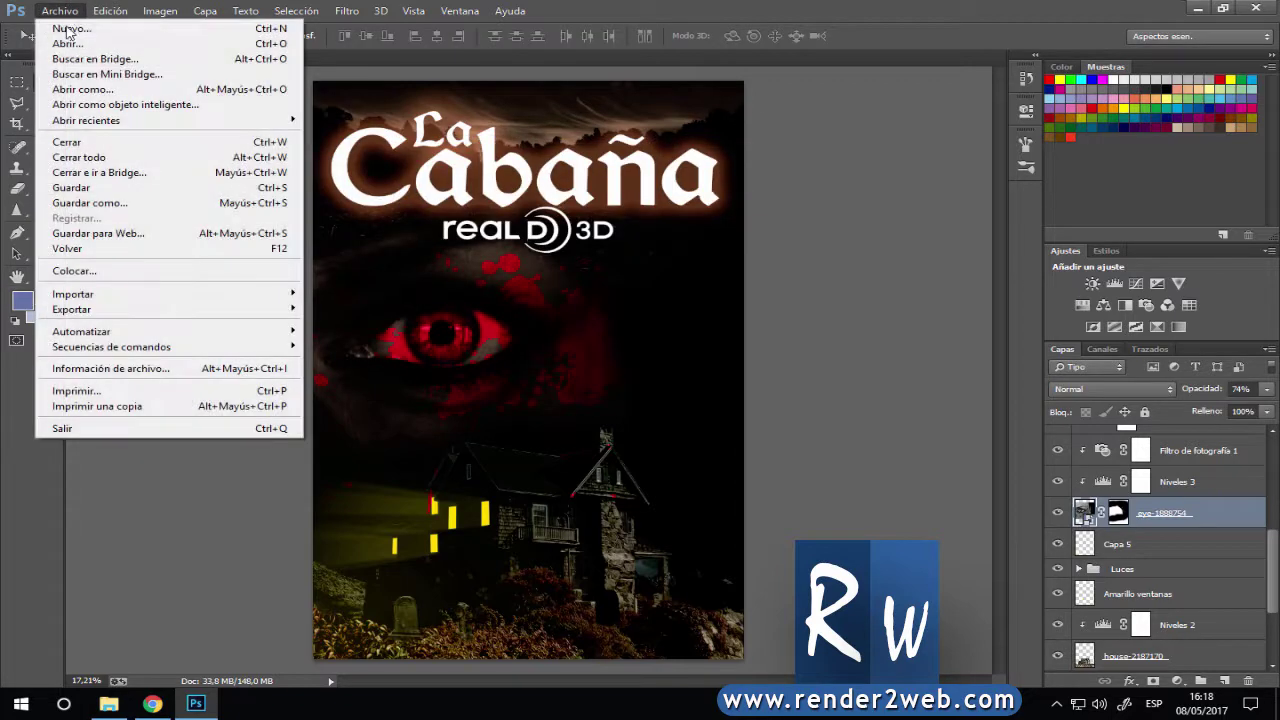
pyautogui.doubleClick(540, 243)
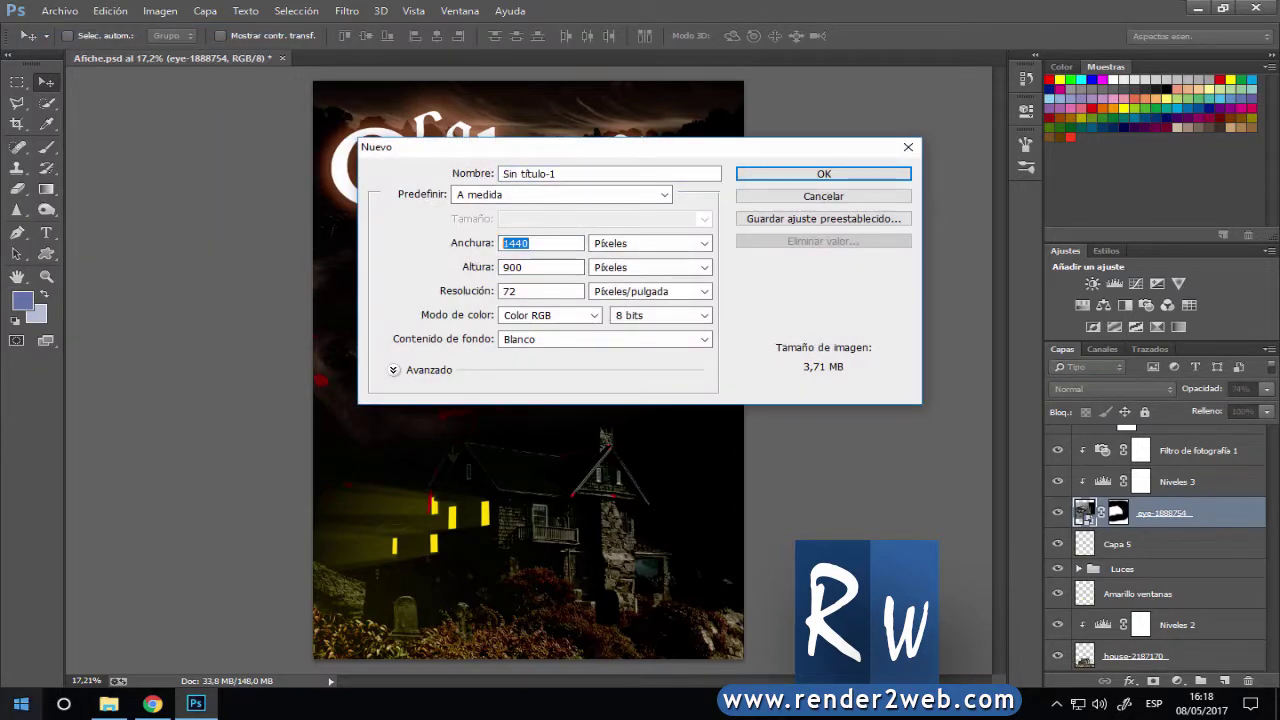
pyautogui.write('2816')
pyautogui.press('Tab')
pyautogui.press('Tab')
pyautogui.write('4200')
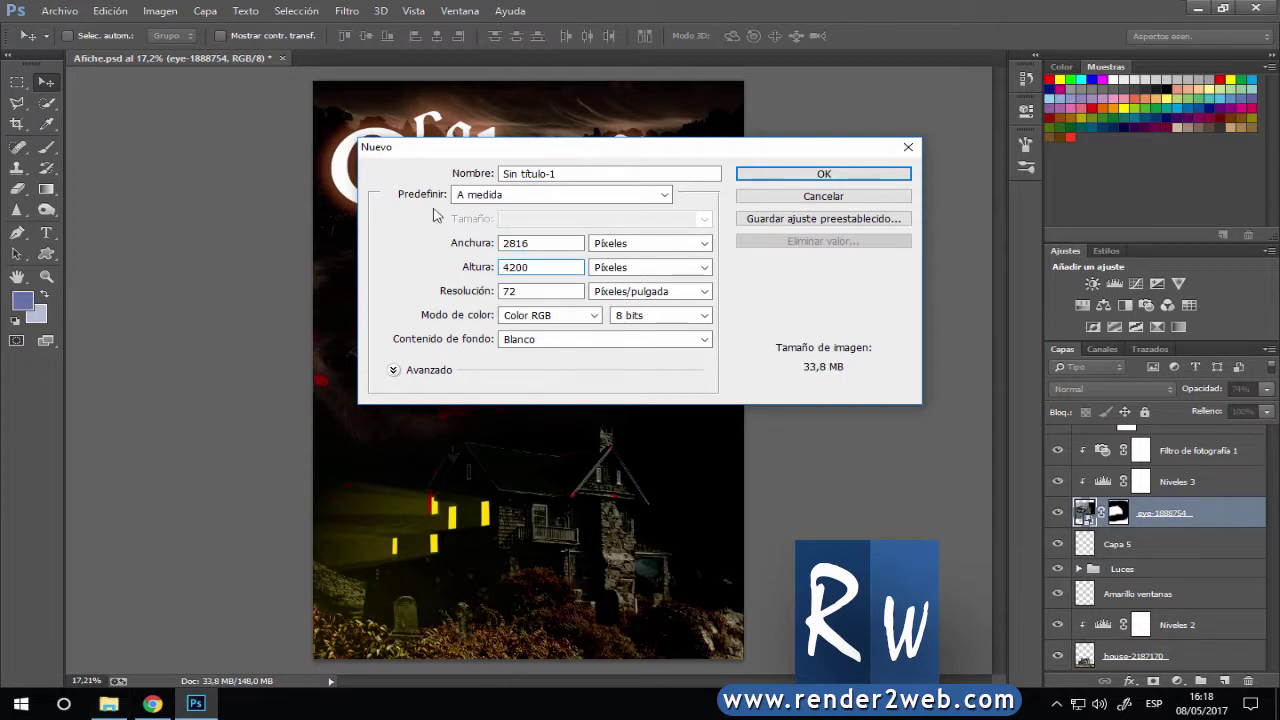
pyautogui.doubleClick(510, 291)
pyautogui.click(823, 174)
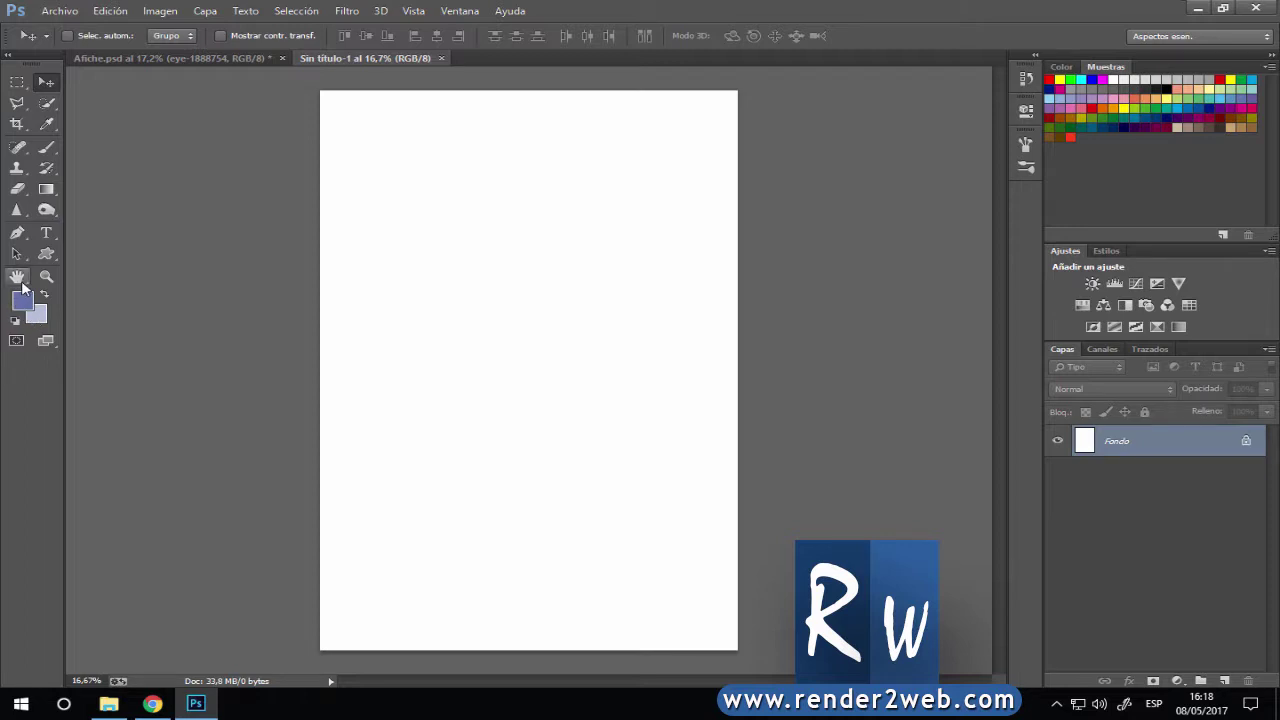
# Reset default colours and fill the new canvas's Fondo layer with black.
pyautogui.press('d')
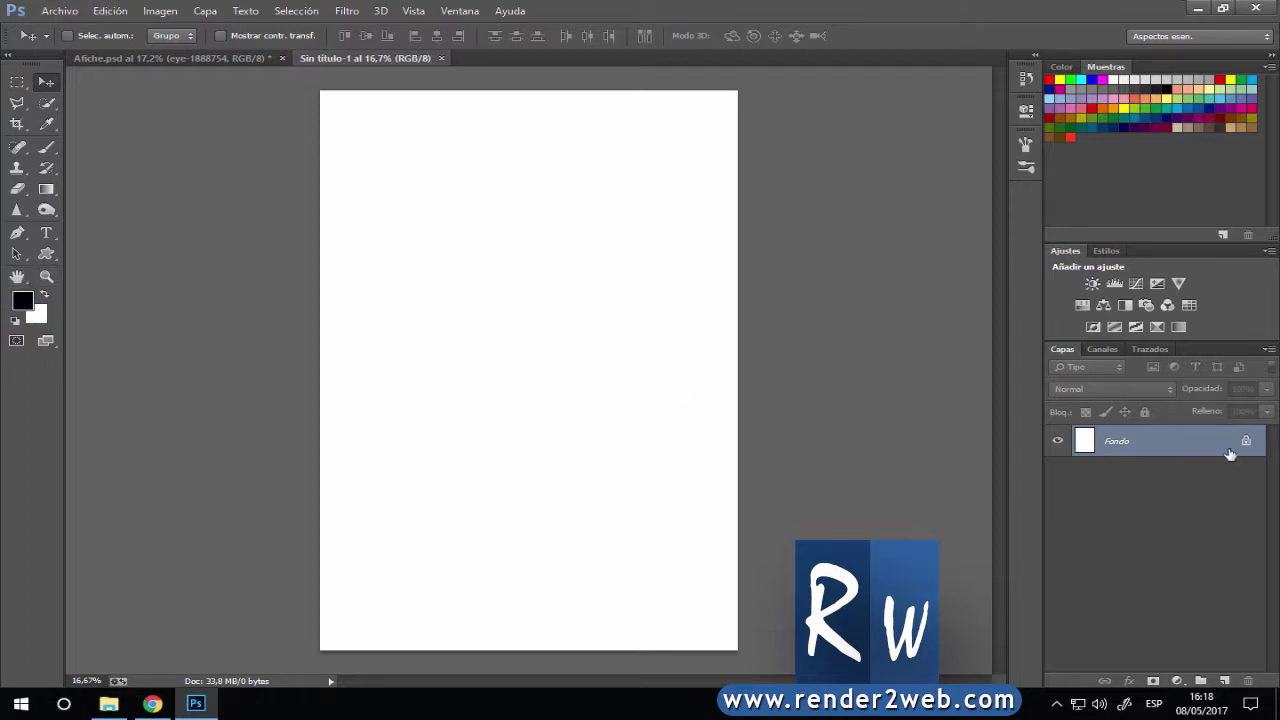
pyautogui.hotkey('alt', 'BackSpace')
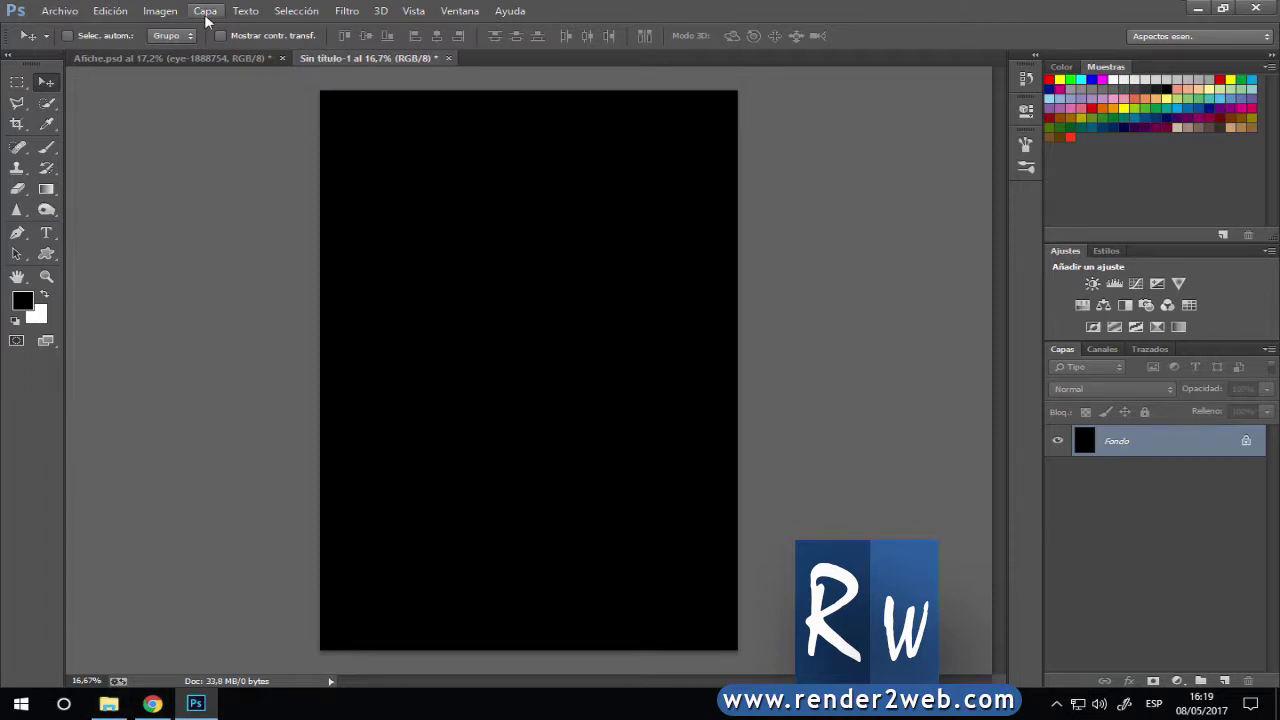
pyautogui.hotkey('ctrl', 'Tab')
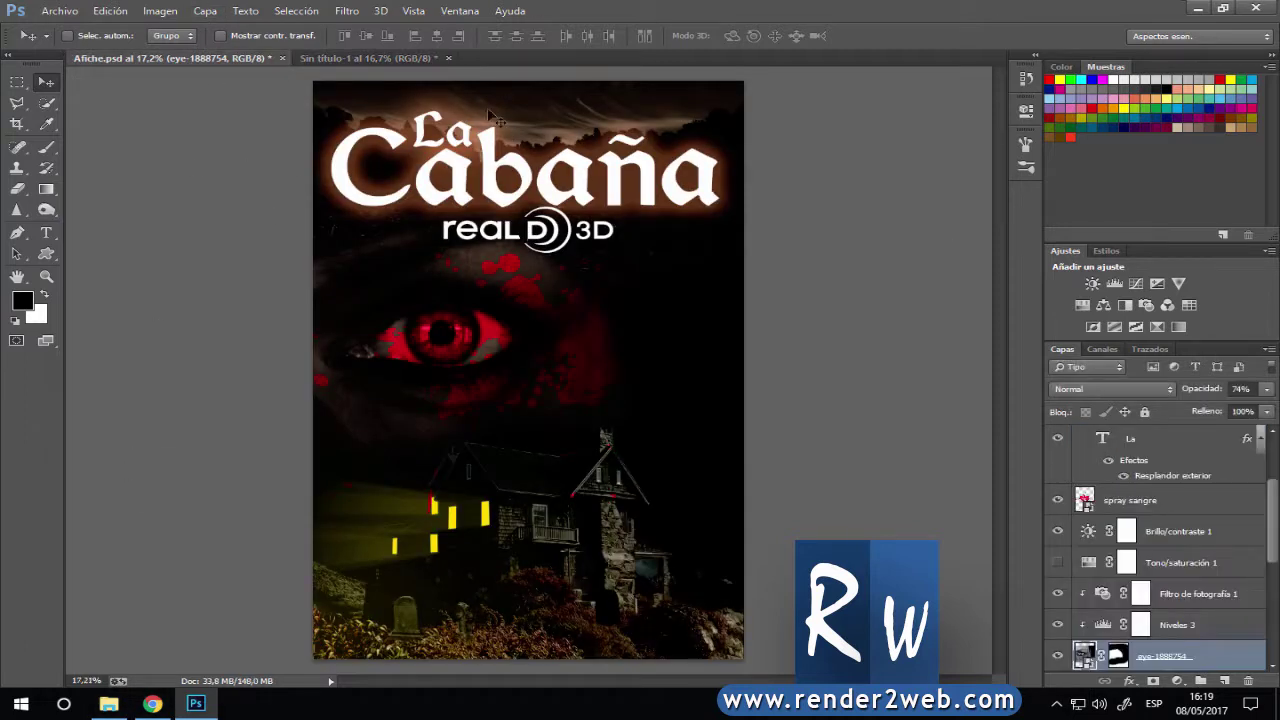
pyautogui.click(351, 59)
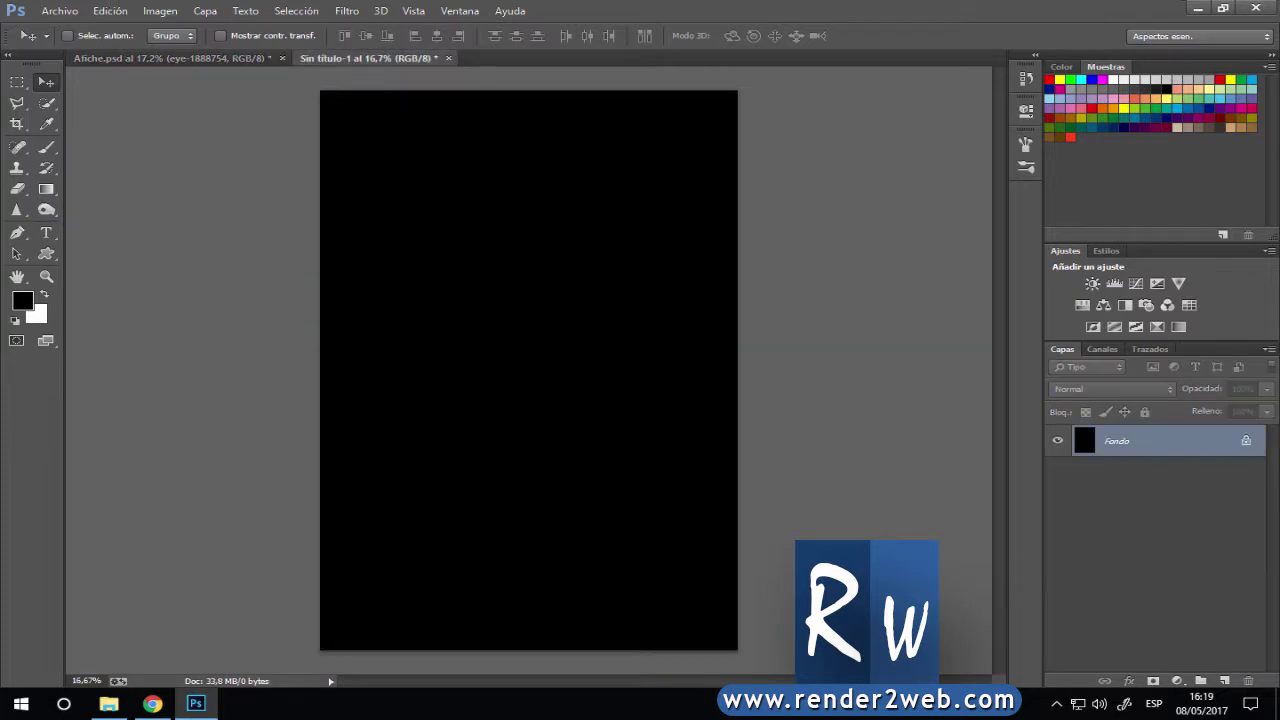
# Drag 640388_32065741.jpg onto the black canvas, position it at the top, and commit.
pyautogui.click(109, 703)
pyautogui.click(363, 130)
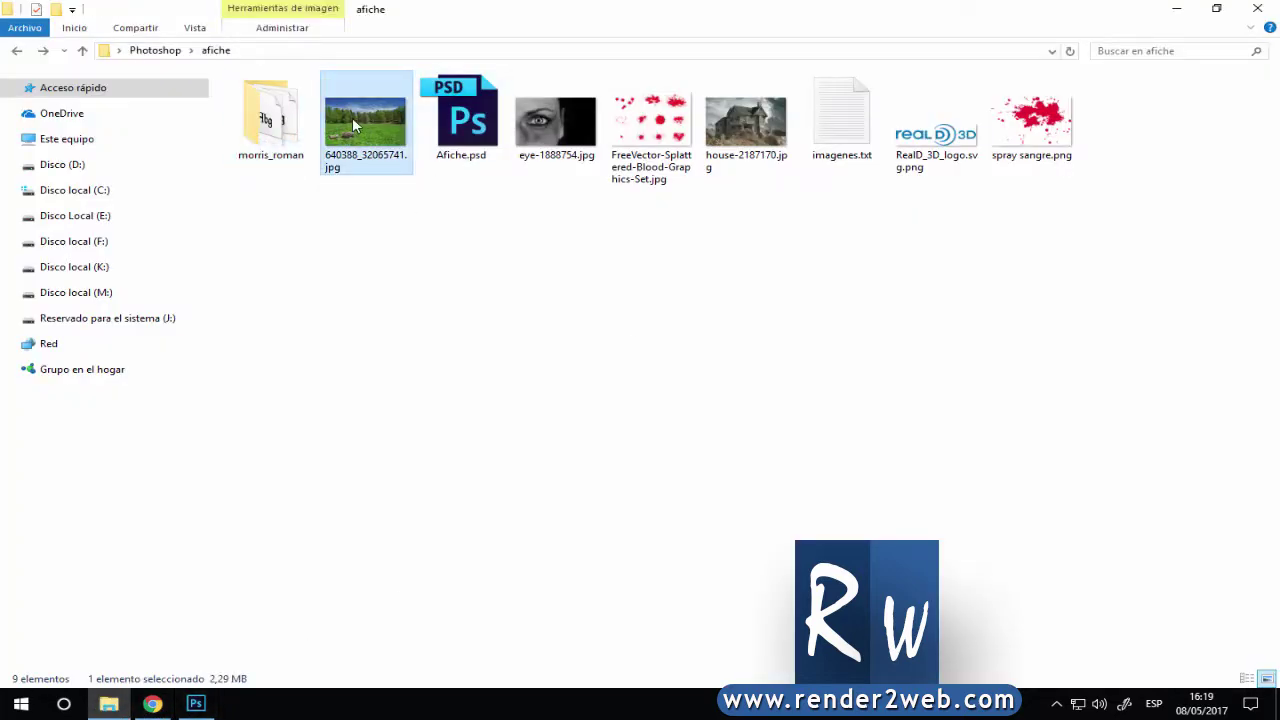
pyautogui.moveTo(353, 125)
pyautogui.mouseDown()
pyautogui.moveTo(369, 518)
pyautogui.moveTo(560, 205)
pyautogui.mouseUp()
pyautogui.moveTo(550, 84); pyautogui.dragTo(536, 140)
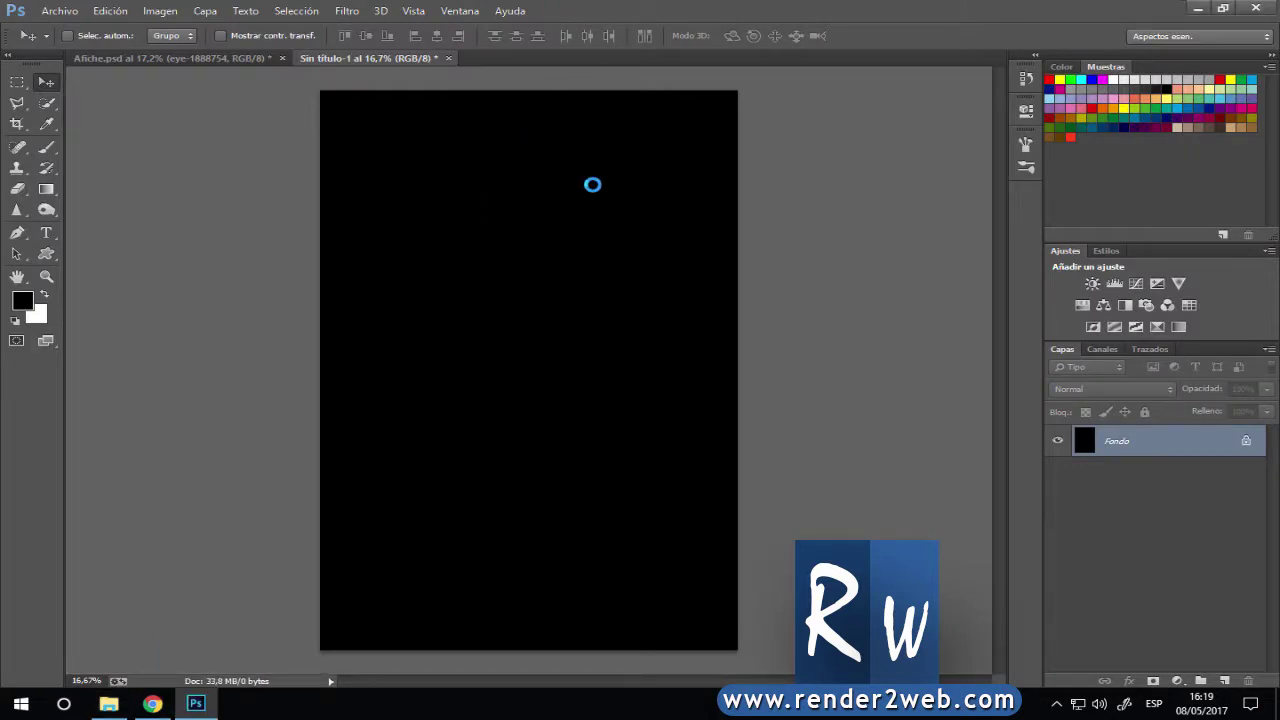
pyautogui.moveTo(558, 279); pyautogui.dragTo(556, 132)
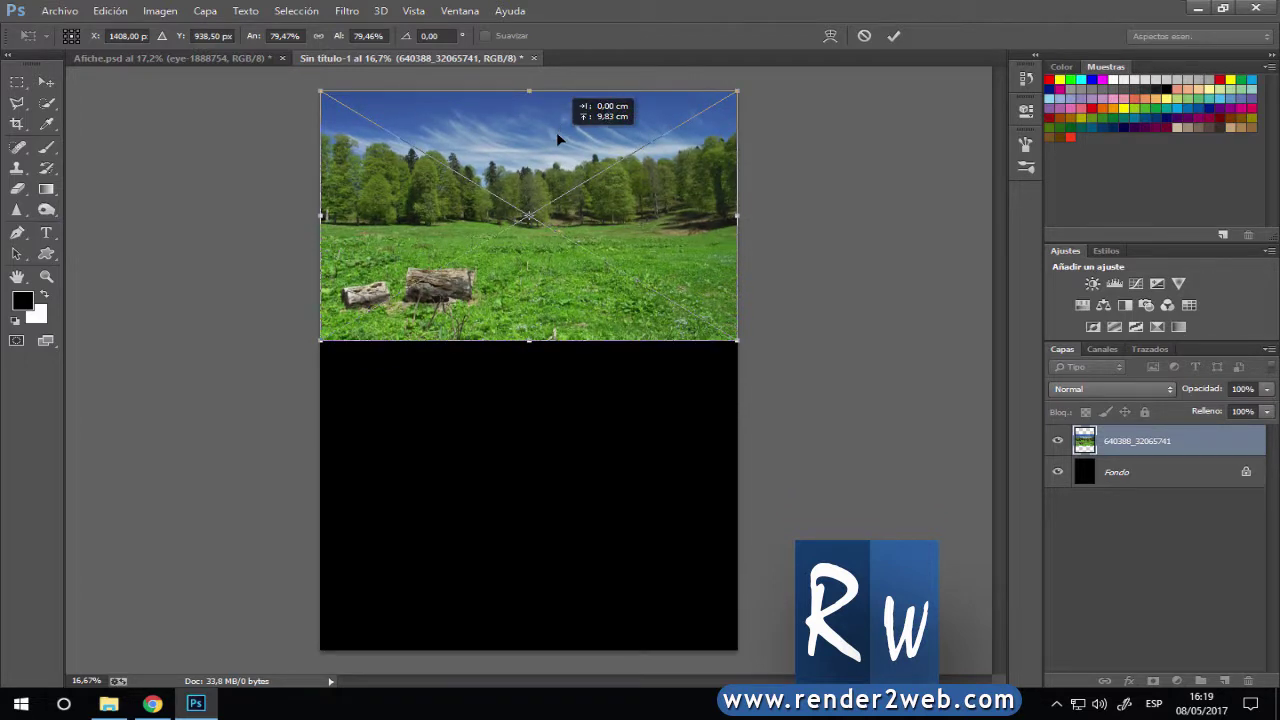
pyautogui.click(894, 36)
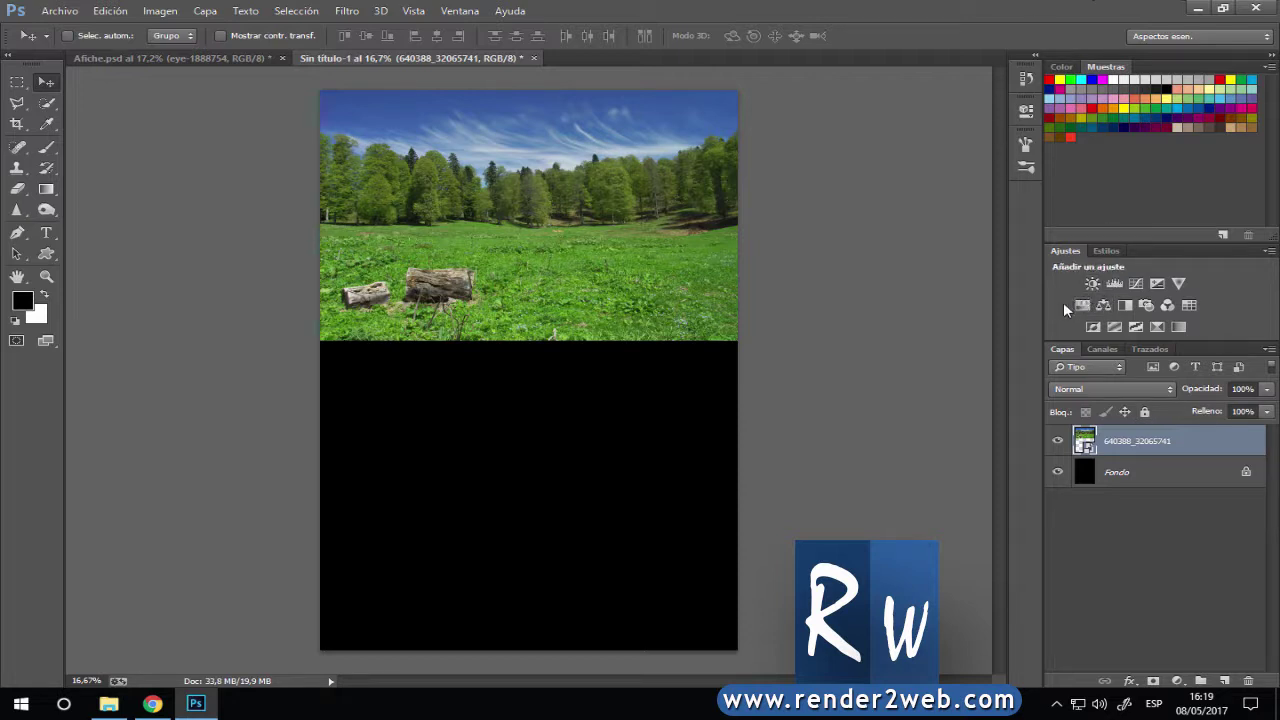
# Add a layer mask to the meadow photo and set up a soft, 0%-hardness brush of about 838 px.
pyautogui.click(1152, 683)
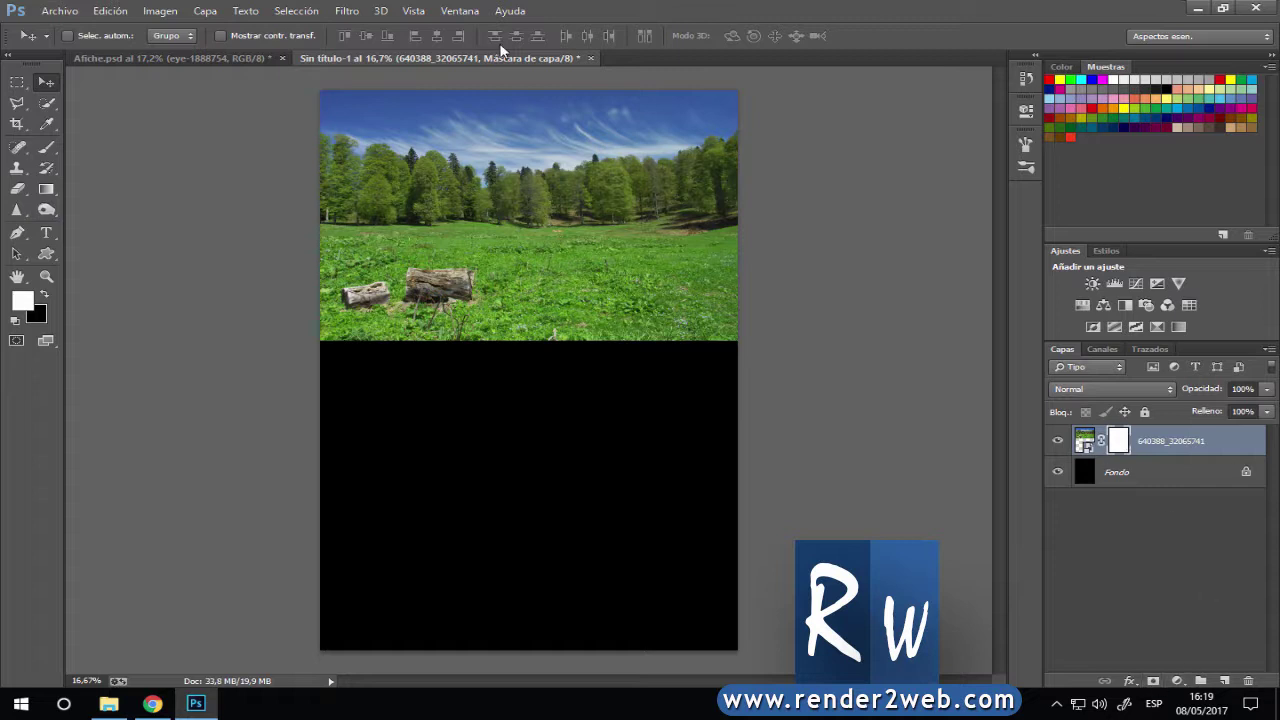
pyautogui.click(46, 147)
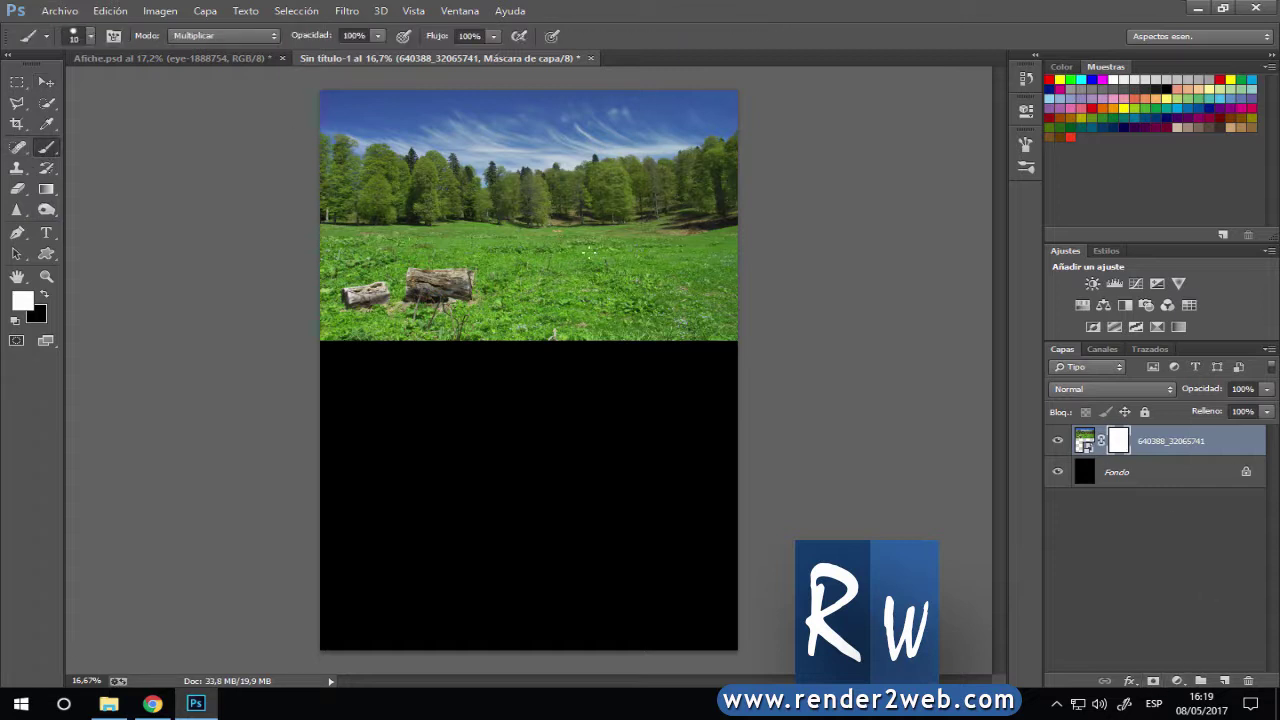
pyautogui.moveTo(468, 243); pyautogui.dragTo(507, 252)
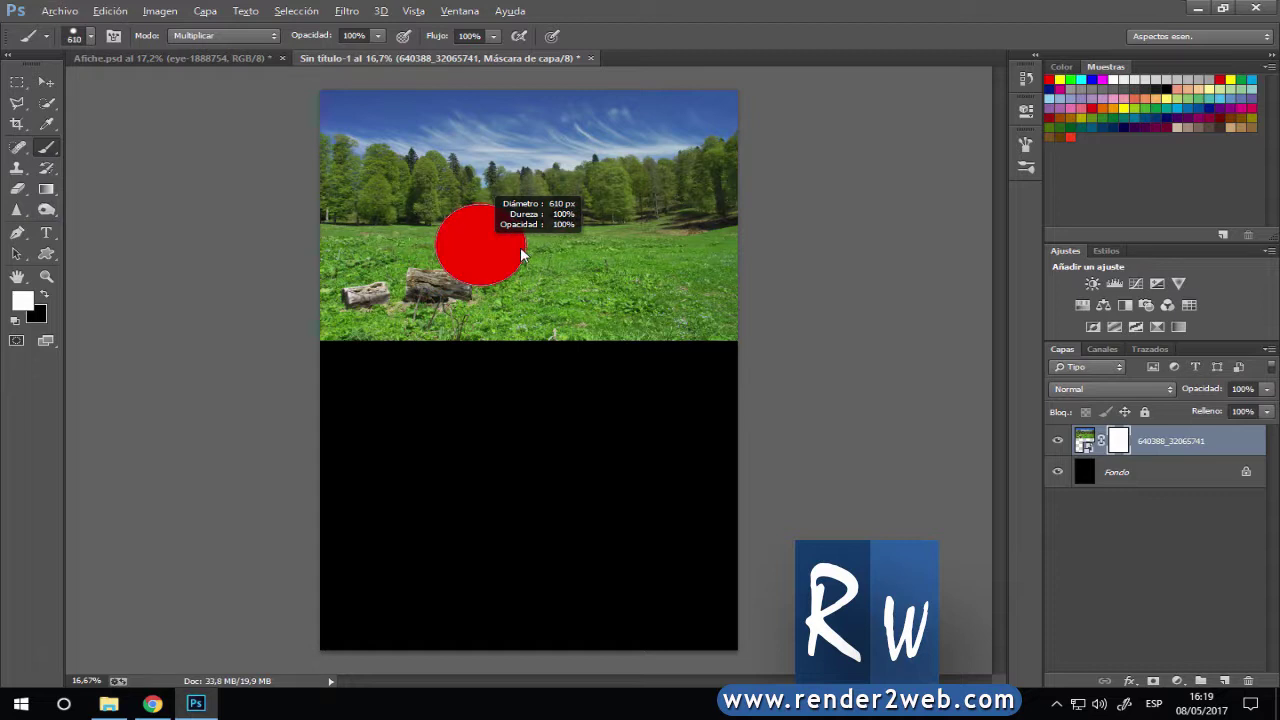
pyautogui.rightClick(507, 252)
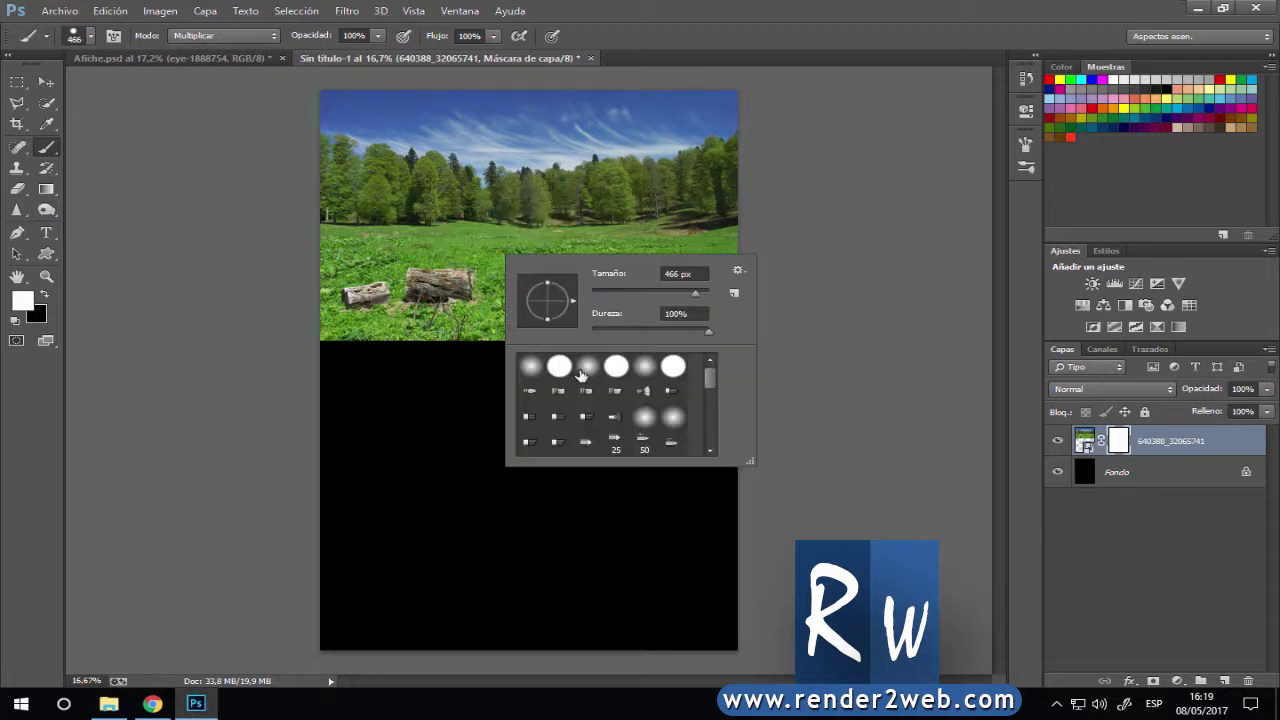
pyautogui.click(392, 186)
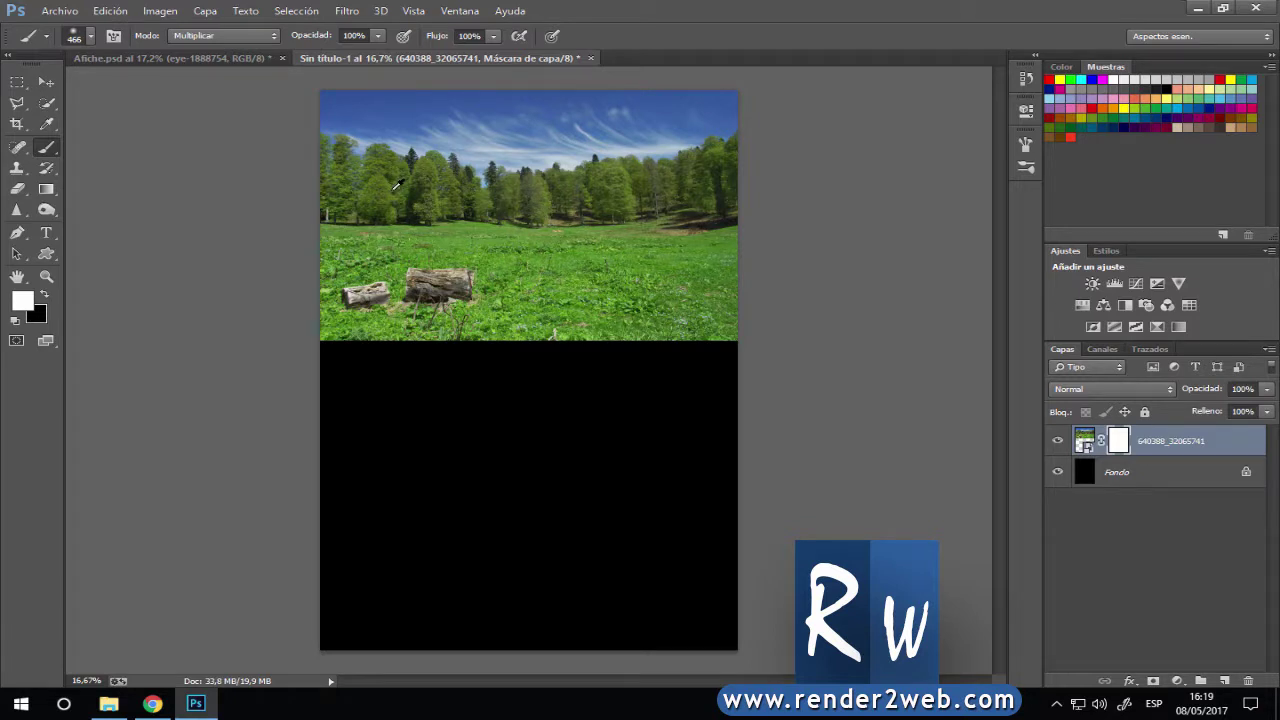
pyautogui.keyDown('alt'); pyautogui.rightClick(396, 185); pyautogui.keyUp('alt')
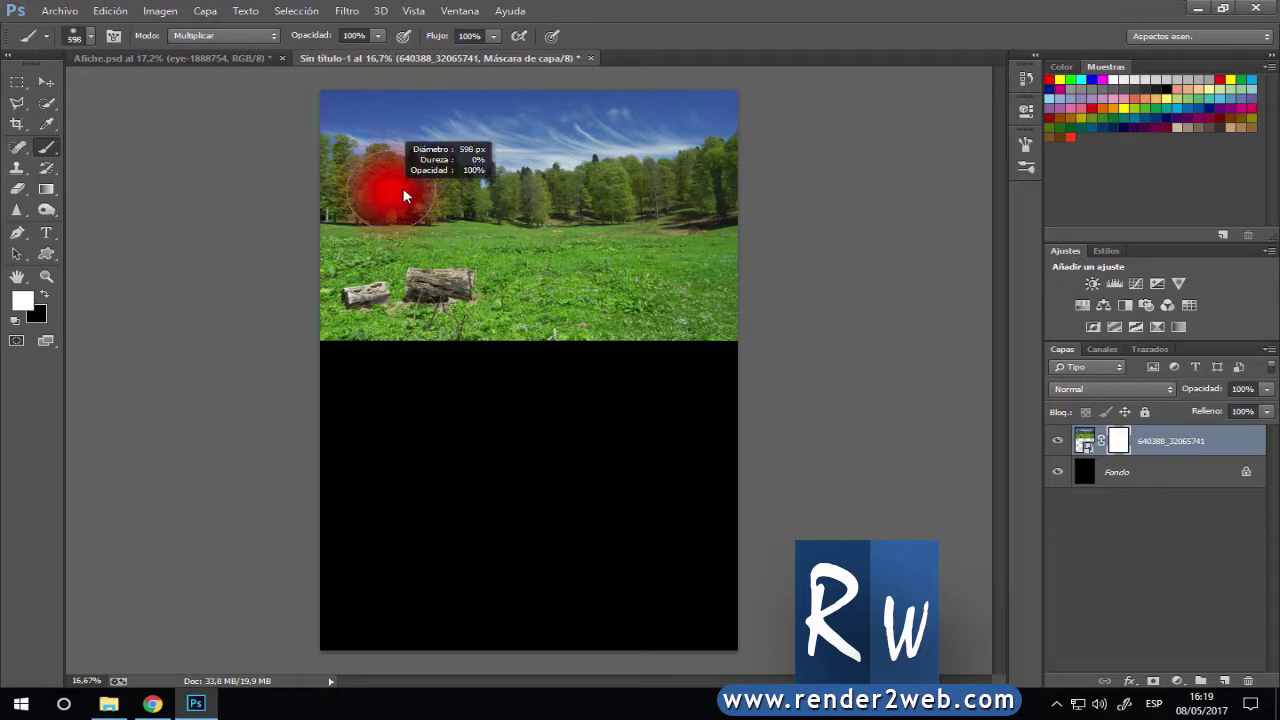
pyautogui.moveTo(405, 196); pyautogui.dragTo(424, 193)
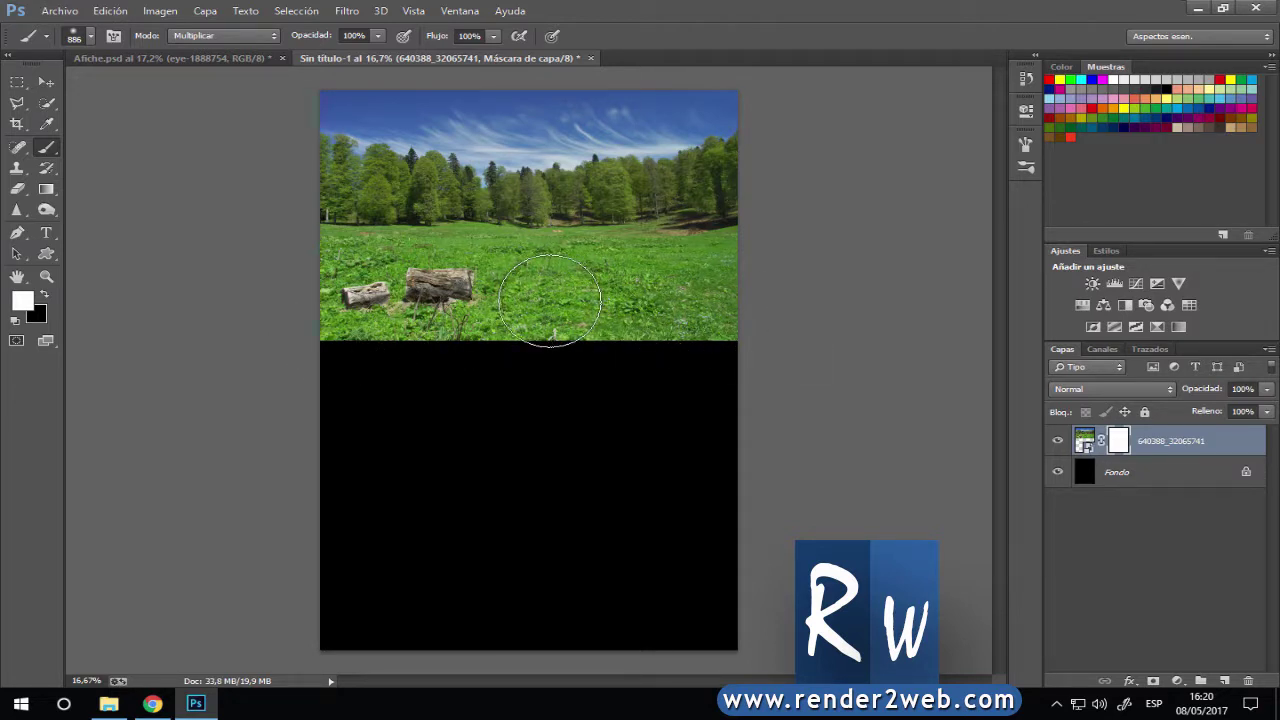
# Paint black on the mask over the lower meadow and logs with a brush of about 1882 px.
pyautogui.press('x')
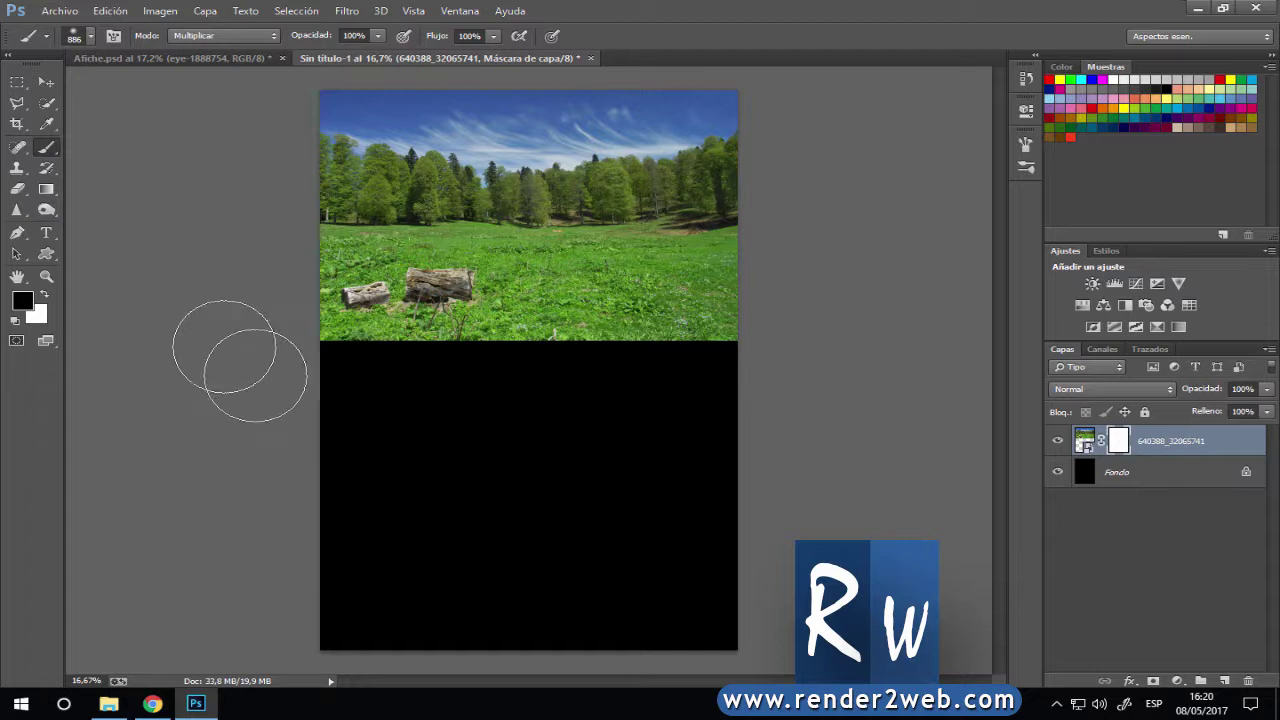
pyautogui.moveTo(306, 343)
pyautogui.mouseDown()
pyautogui.moveTo(629, 351)
pyautogui.moveTo(757, 323)
pyautogui.moveTo(663, 357)
pyautogui.moveTo(308, 335)
pyautogui.moveTo(223, 291)
pyautogui.moveTo(471, 329)
pyautogui.moveTo(666, 329)
pyautogui.moveTo(792, 305)
pyautogui.mouseUp()
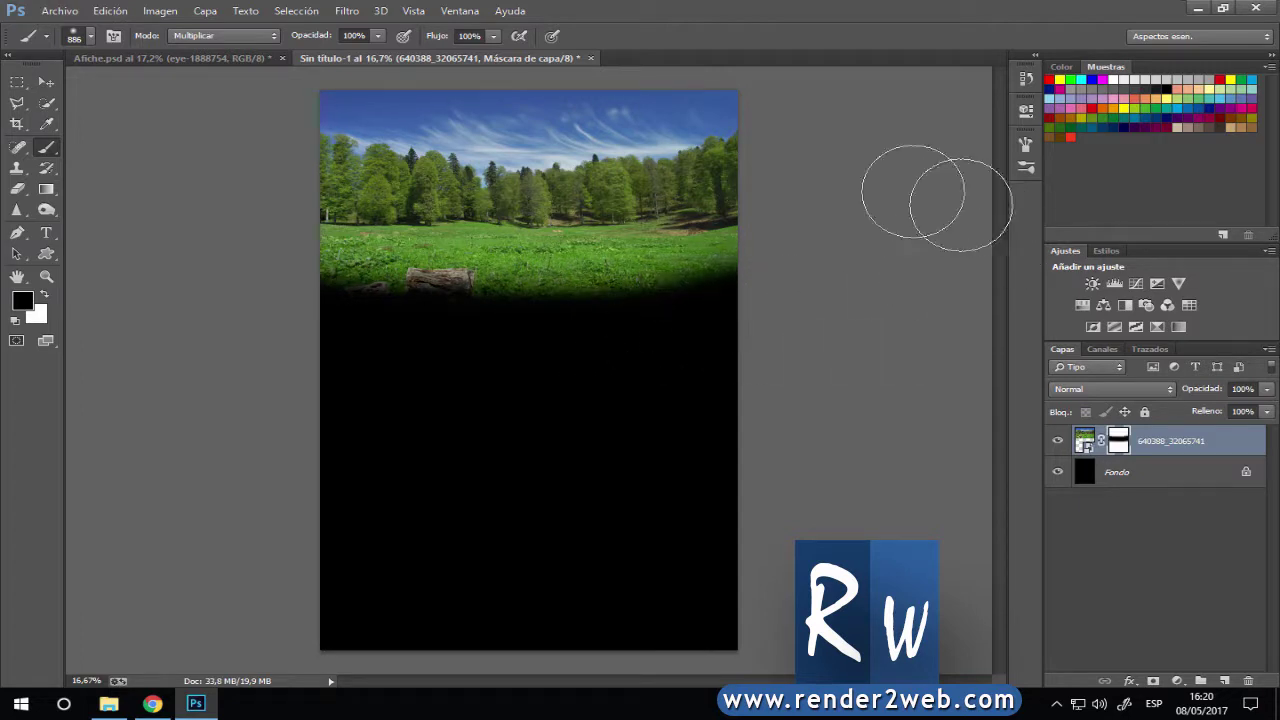
pyautogui.moveTo(456, 453); pyautogui.dragTo(527, 443)
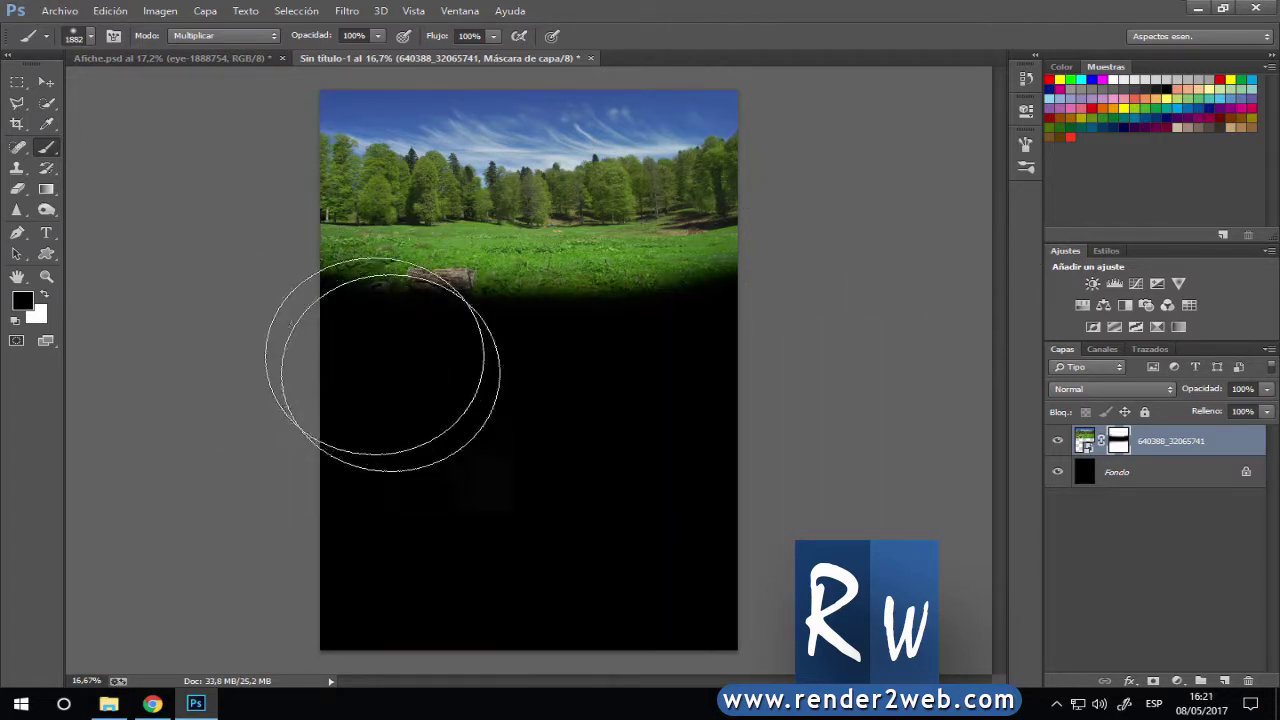
pyautogui.moveTo(457, 371)
pyautogui.mouseDown()
pyautogui.moveTo(586, 386)
pyautogui.moveTo(687, 363)
pyautogui.moveTo(450, 370)
pyautogui.mouseUp()
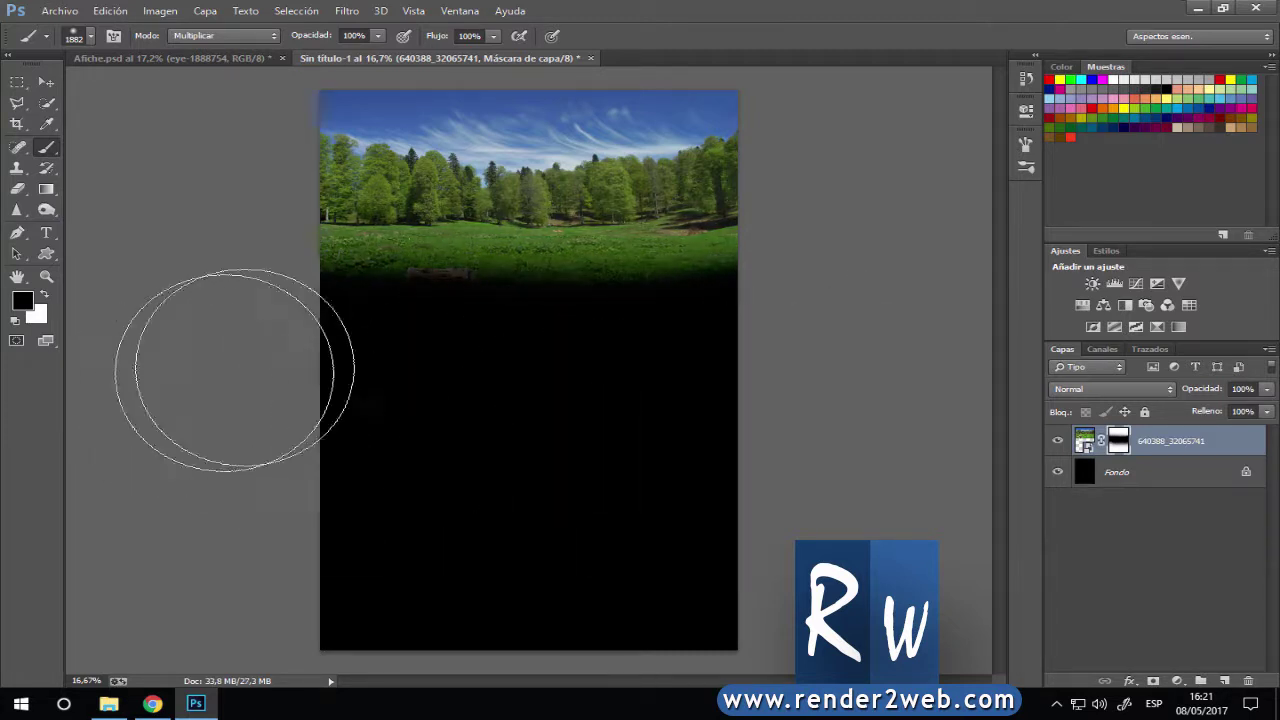
pyautogui.click(47, 83)
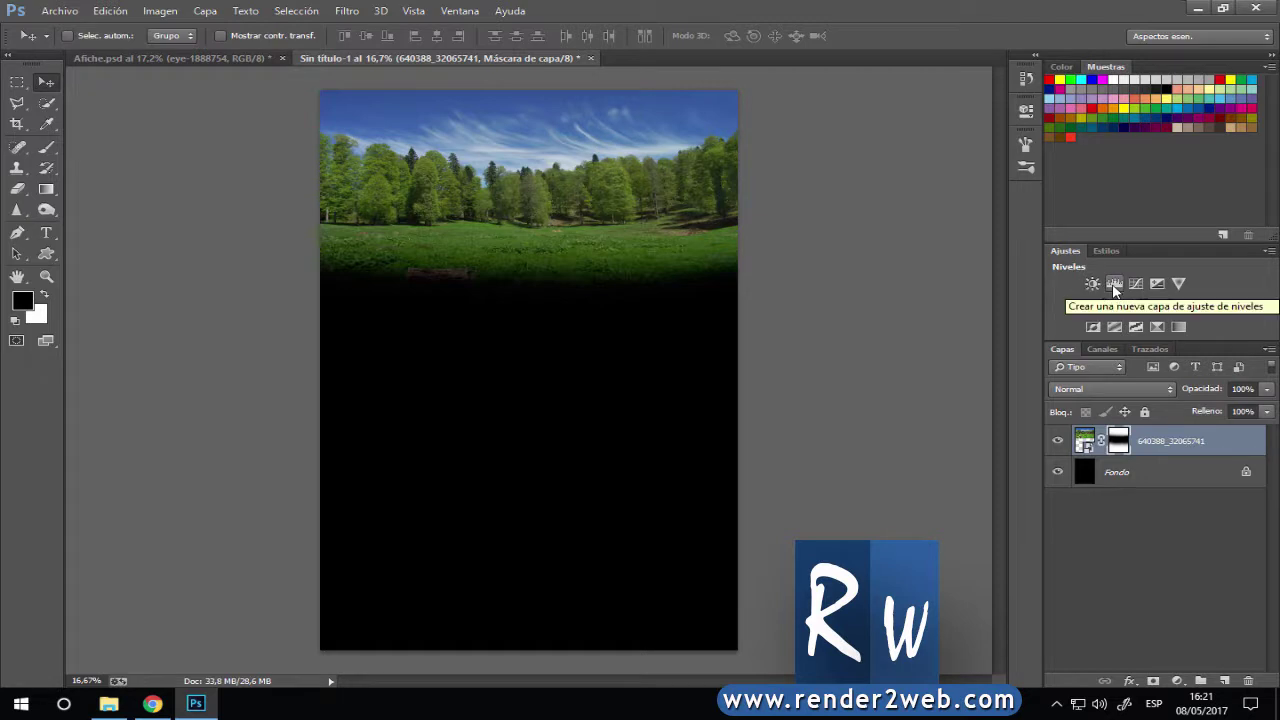
# Add a Levels adjustment clipped to the meadow, raising the black input to darken it.
pyautogui.click(1114, 284)
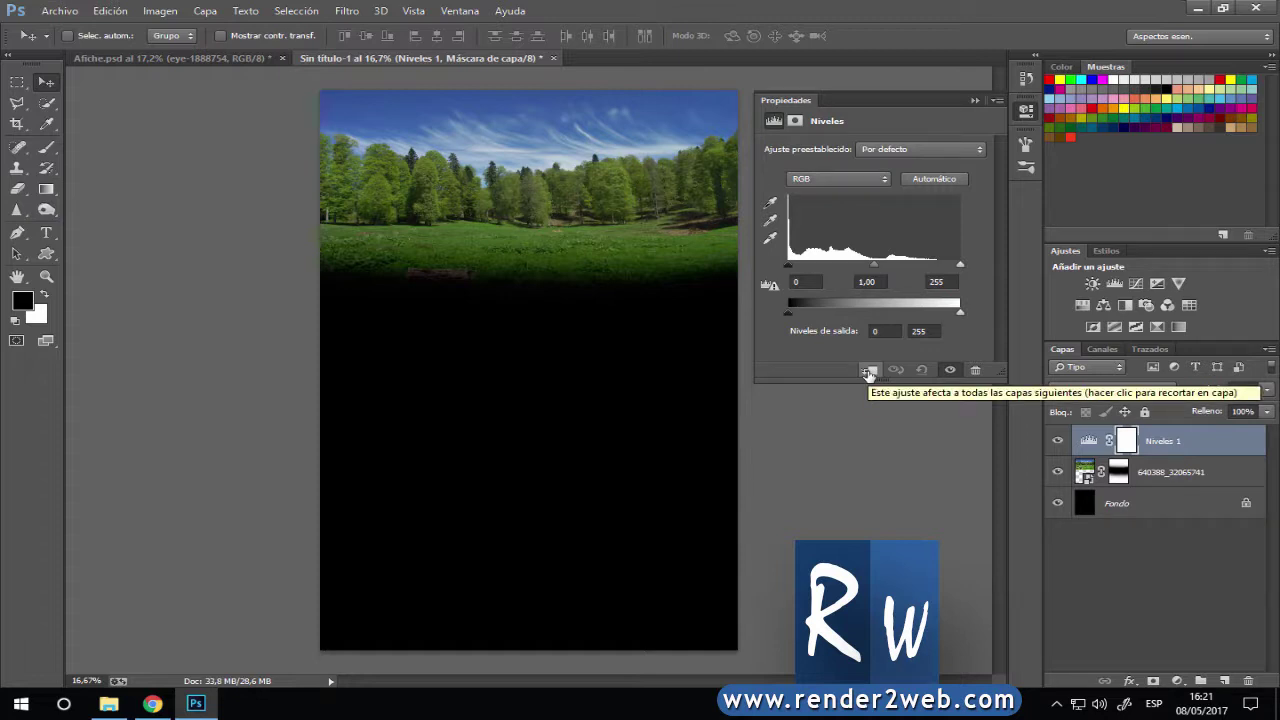
pyautogui.click(869, 371)
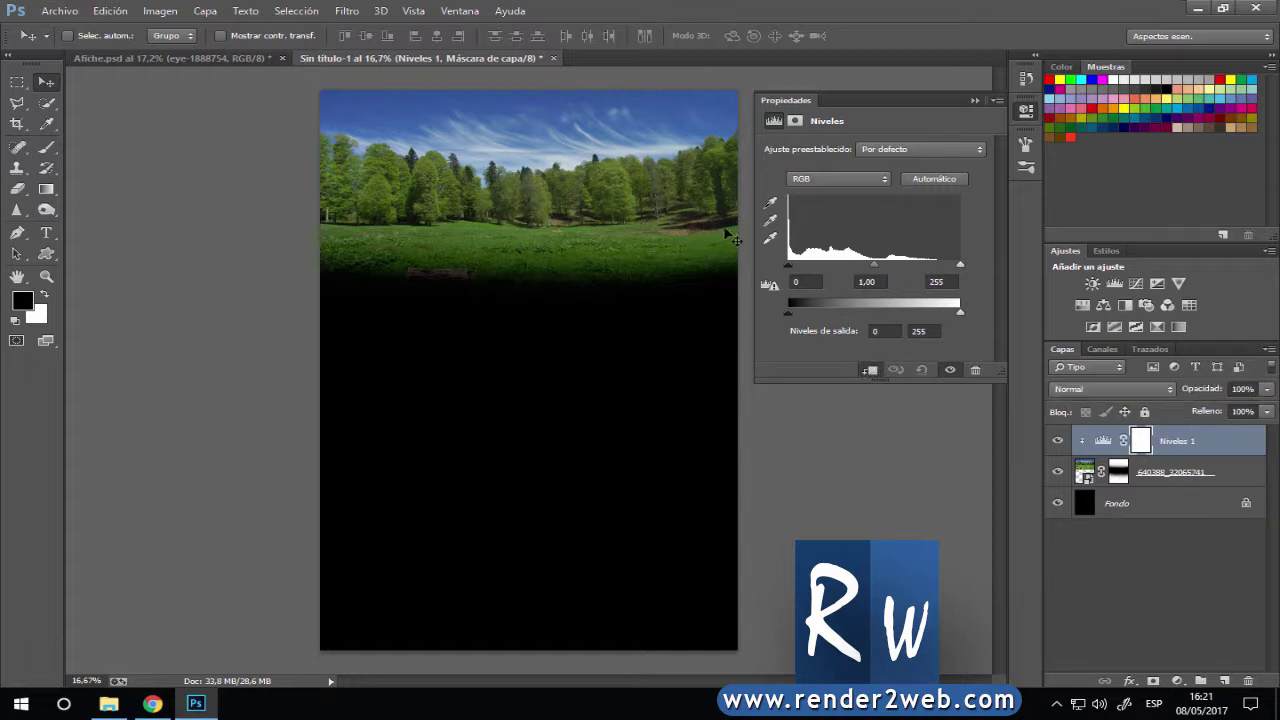
pyautogui.moveTo(788, 266); pyautogui.dragTo(909, 274)
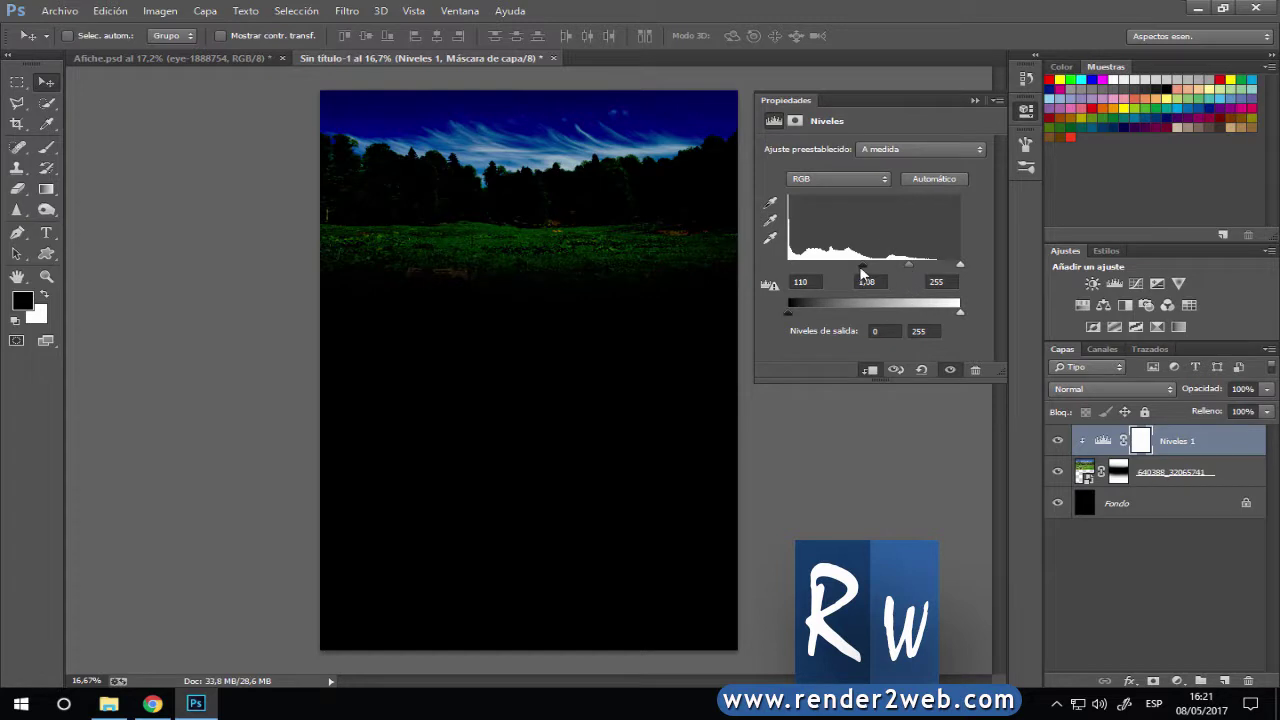
pyautogui.click(974, 102)
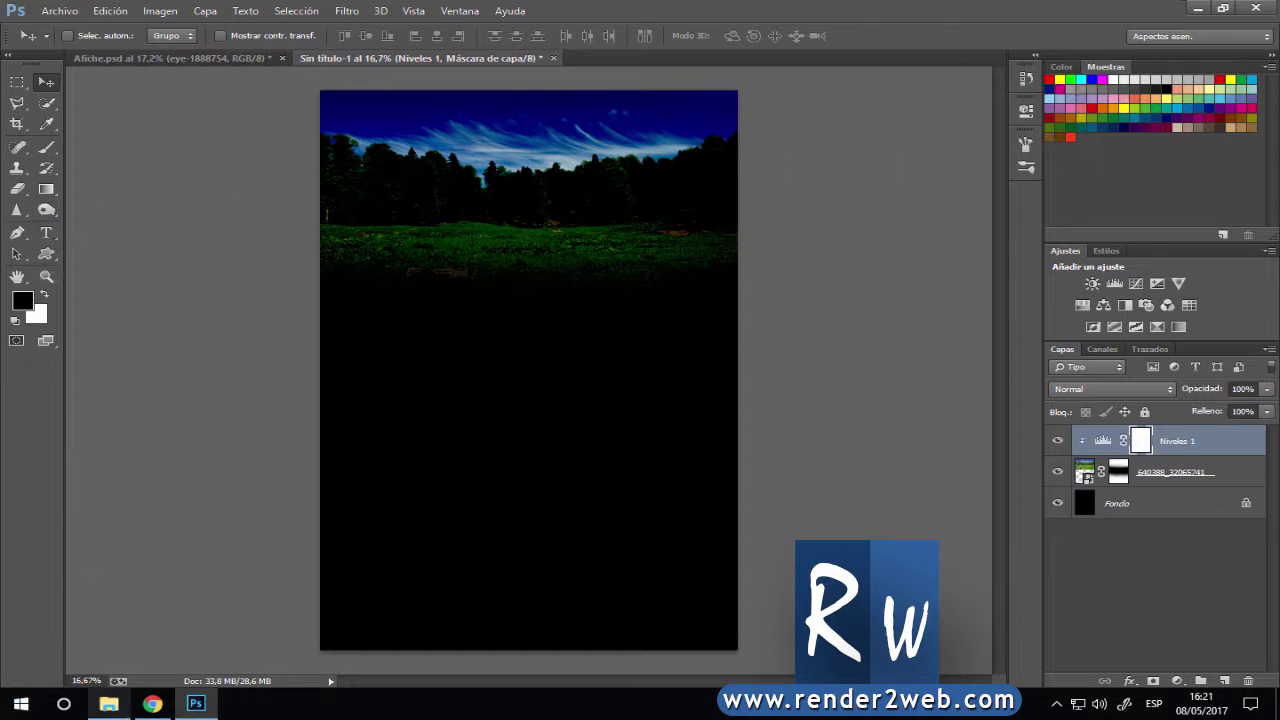
# Drag the house-2187170 photo from the afiche folder onto the poster canvas.
pyautogui.click(109, 706)
pyautogui.click(600, 214)
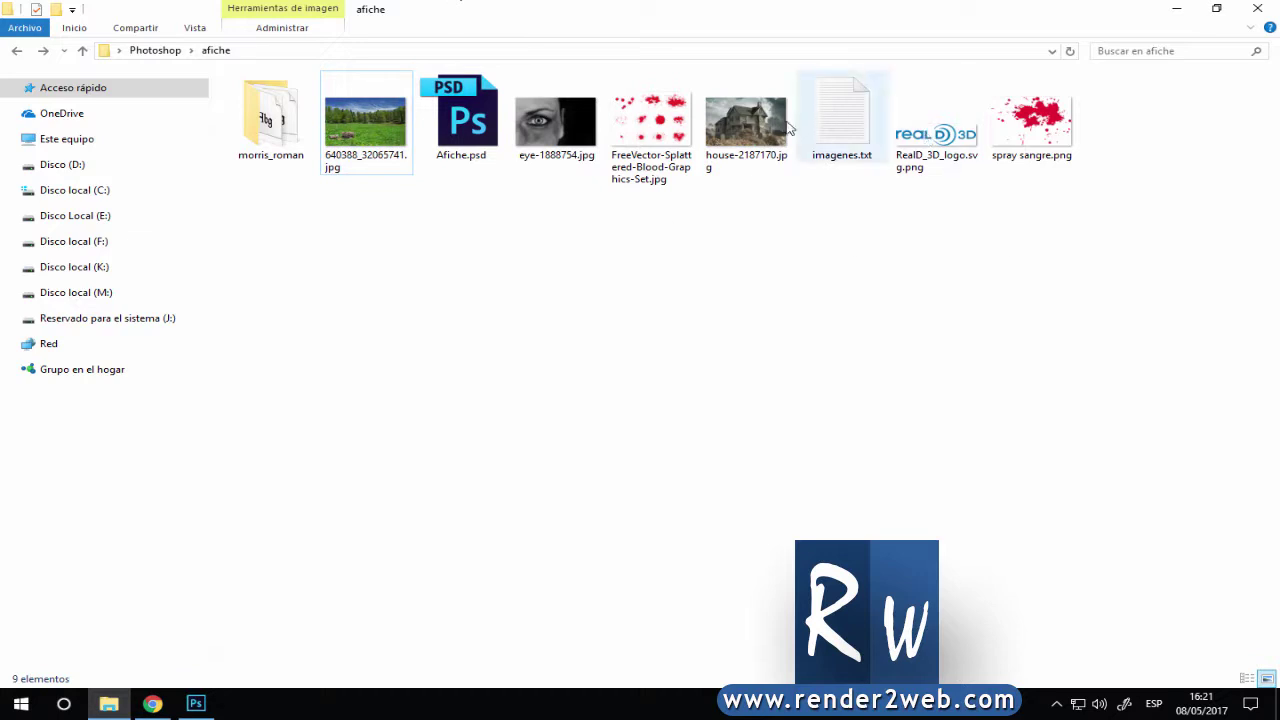
pyautogui.click(778, 132)
pyautogui.moveTo(765, 130); pyautogui.dragTo(190, 710)
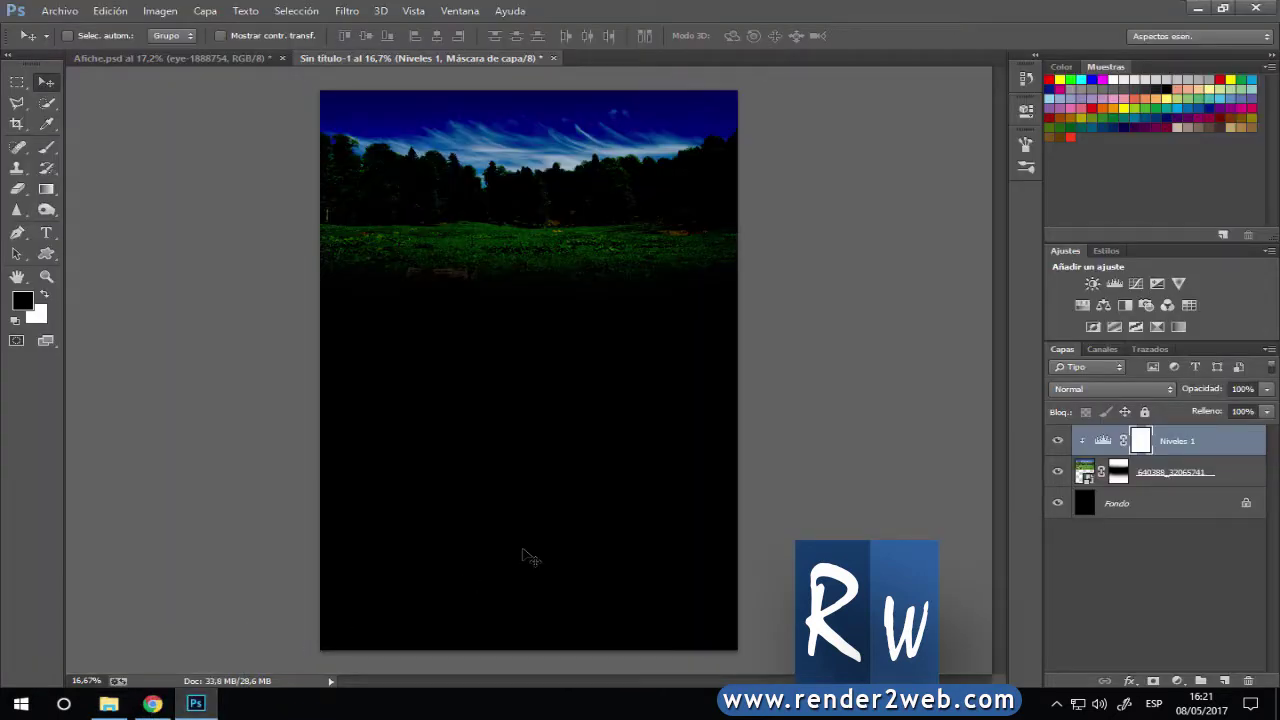
pyautogui.moveTo(190, 712); pyautogui.dragTo(510, 475)
# Move the house photo to the bottom of the poster, commit it, and rasterize its layer.
pyautogui.moveTo(557, 295); pyautogui.dragTo(557, 450)
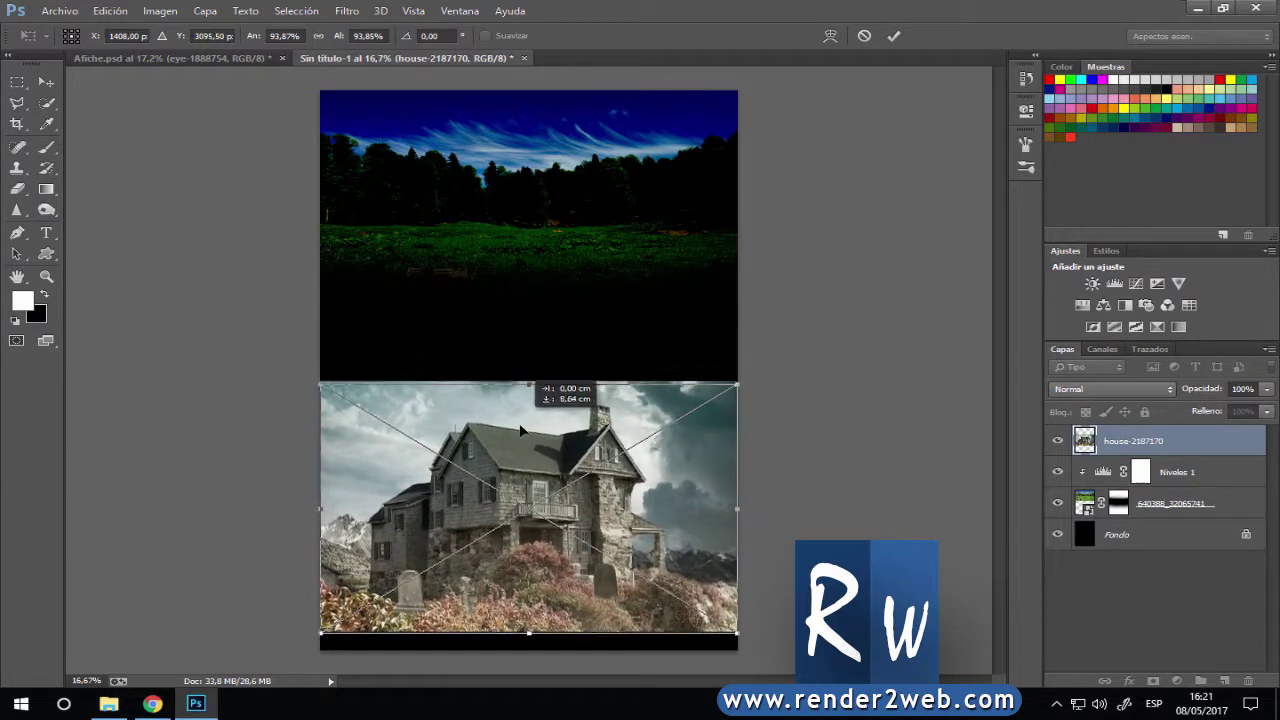
pyautogui.click(893, 35)
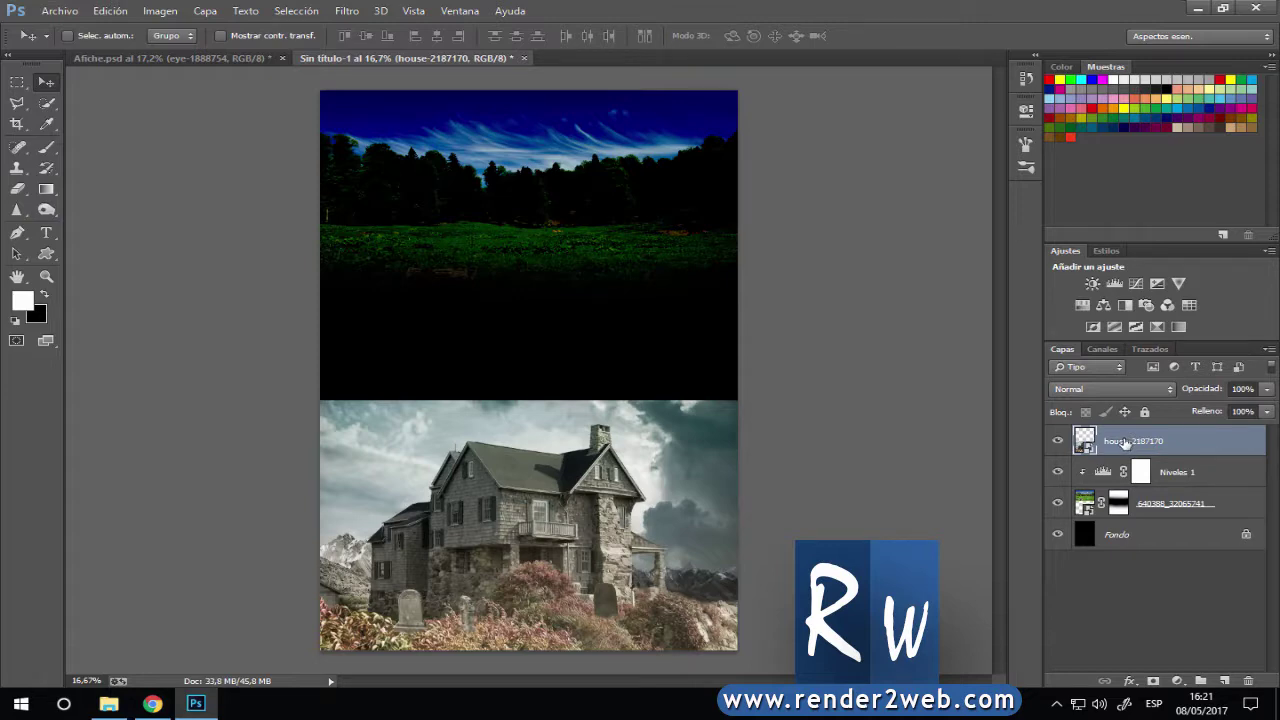
pyautogui.rightClick(1125, 443)
pyautogui.click(960, 214)
pyautogui.hotkey('ctrl', '+')
pyautogui.hotkey('ctrl', '+')
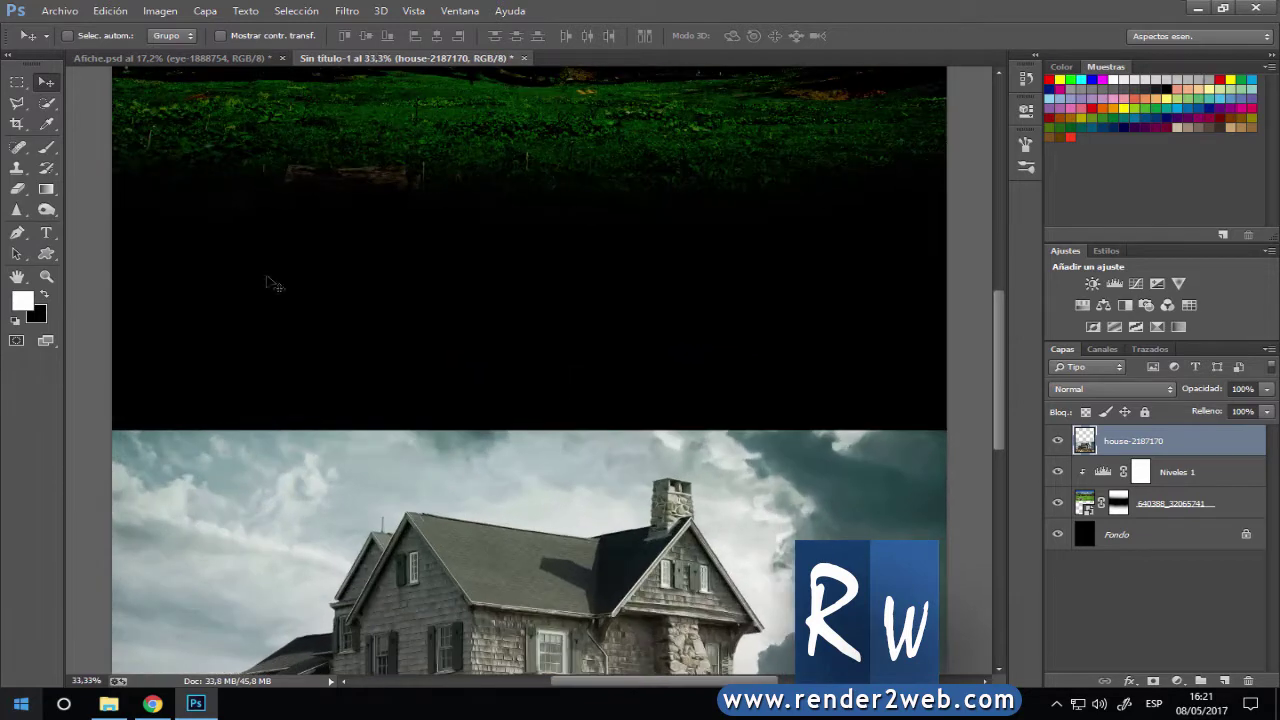
pyautogui.moveTo(451, 200); pyautogui.dragTo(676, 192)
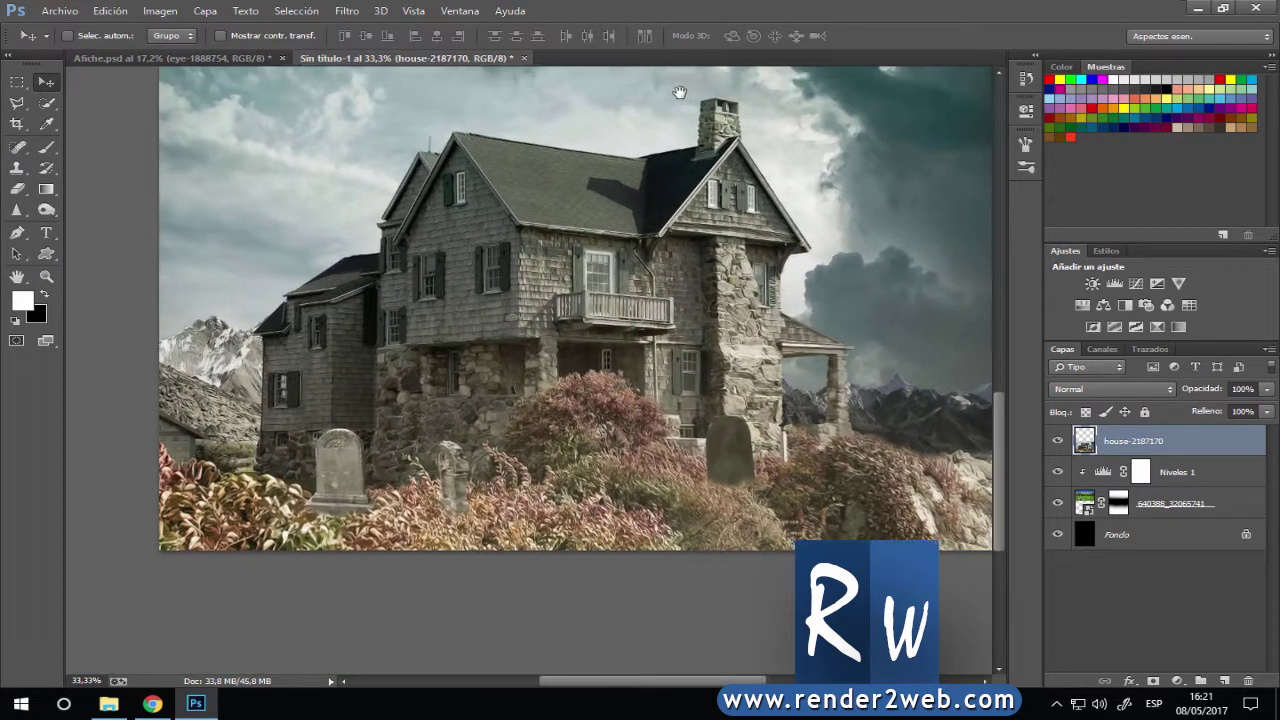
pyautogui.scroll(-2, 676, 192)
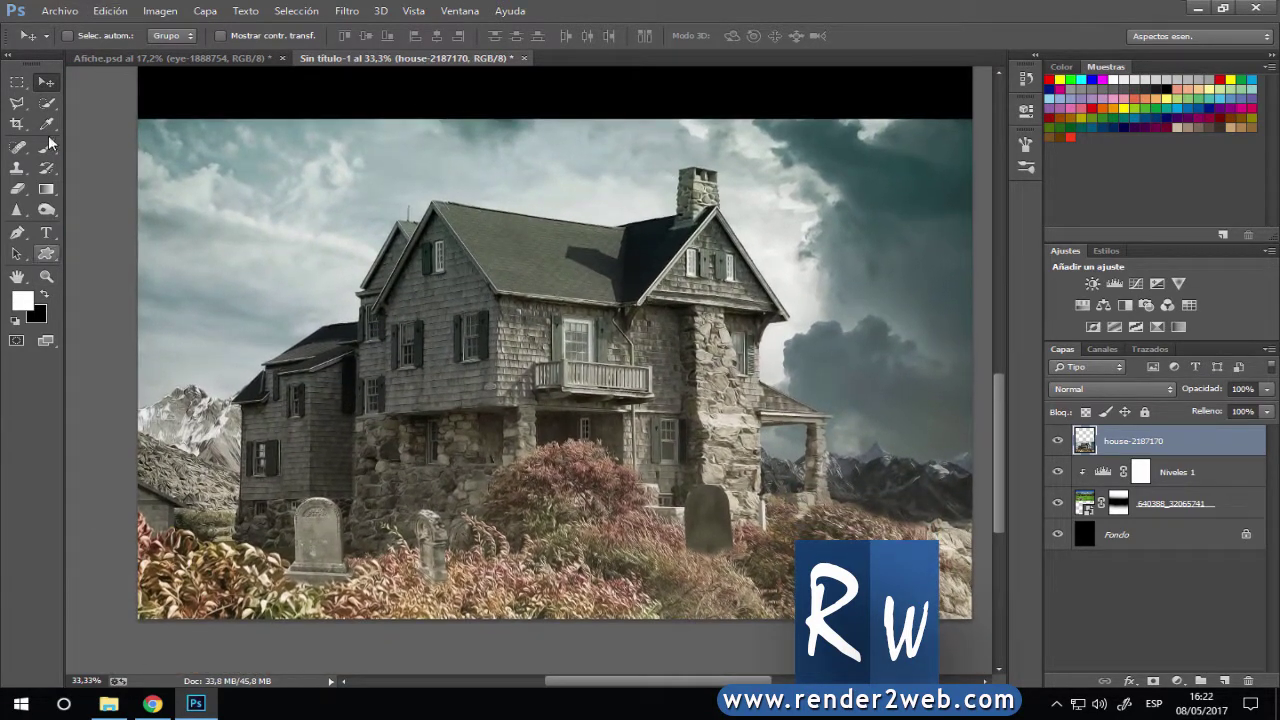
# Select the Pen tool and zoom in on the mountain ridge behind the porch.
pyautogui.click(17, 232)
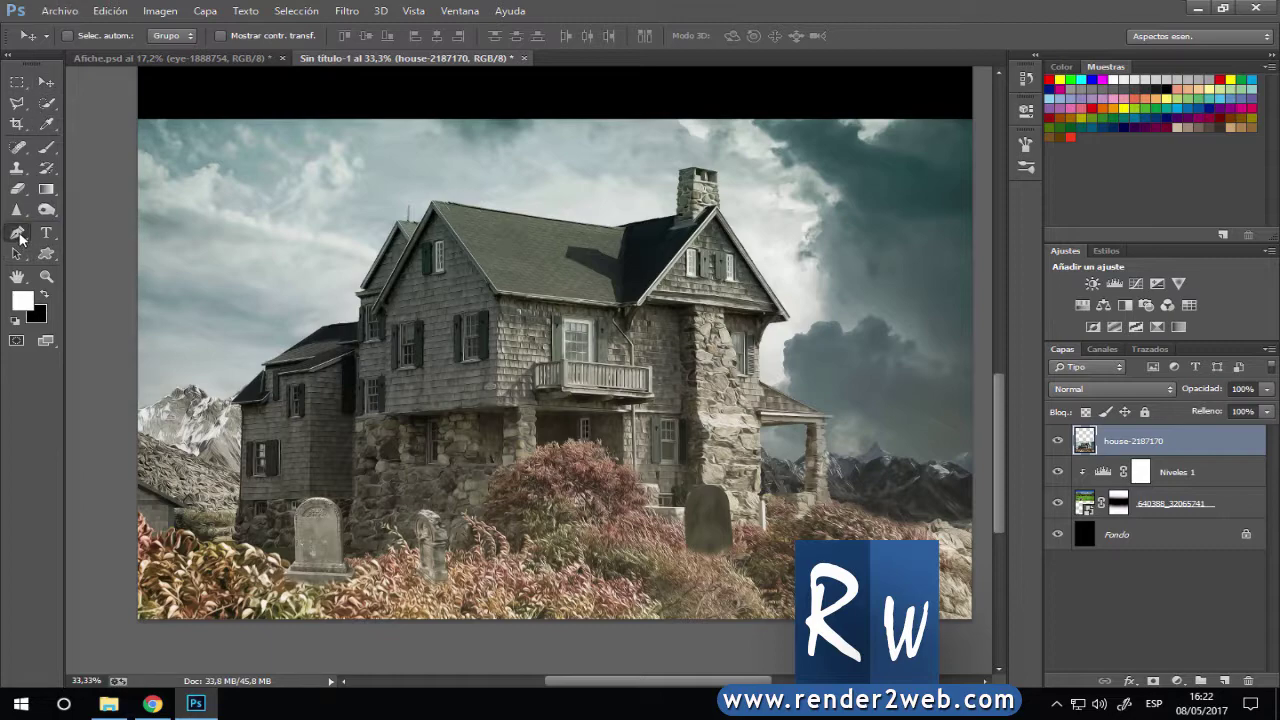
pyautogui.scroll(2, 472, 352)
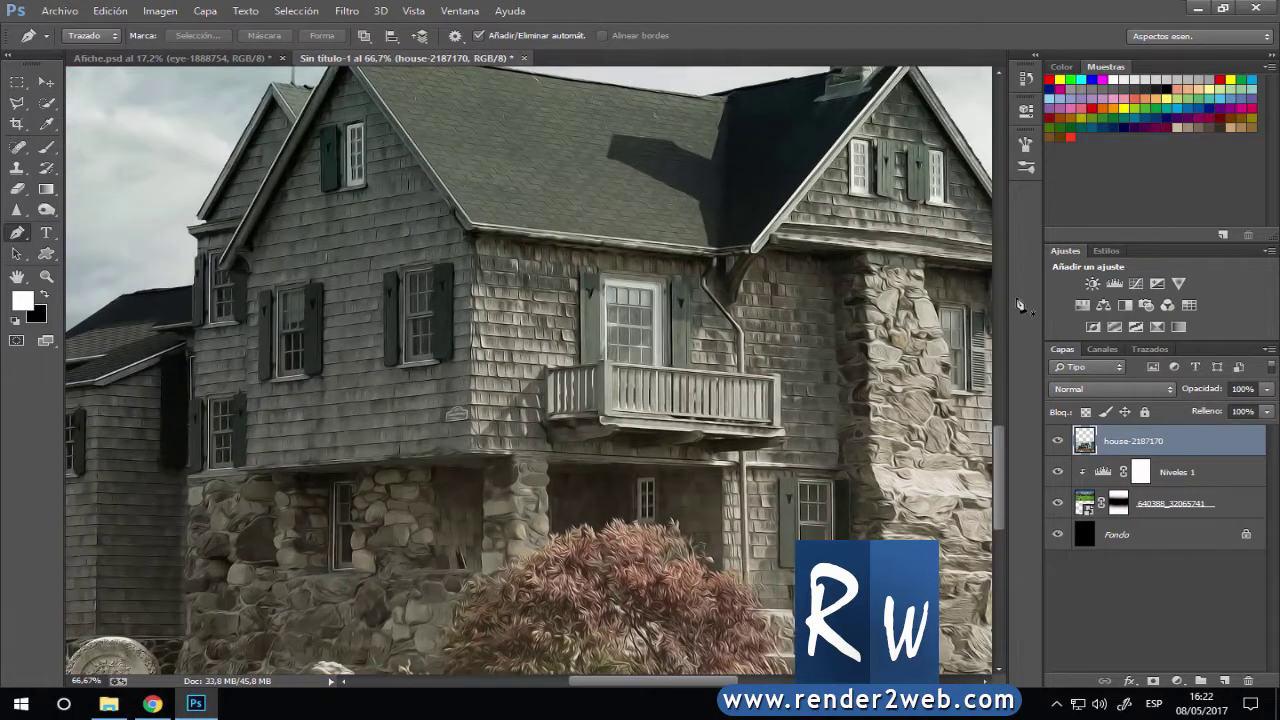
pyautogui.moveTo(472, 352); pyautogui.dragTo(12, 252)
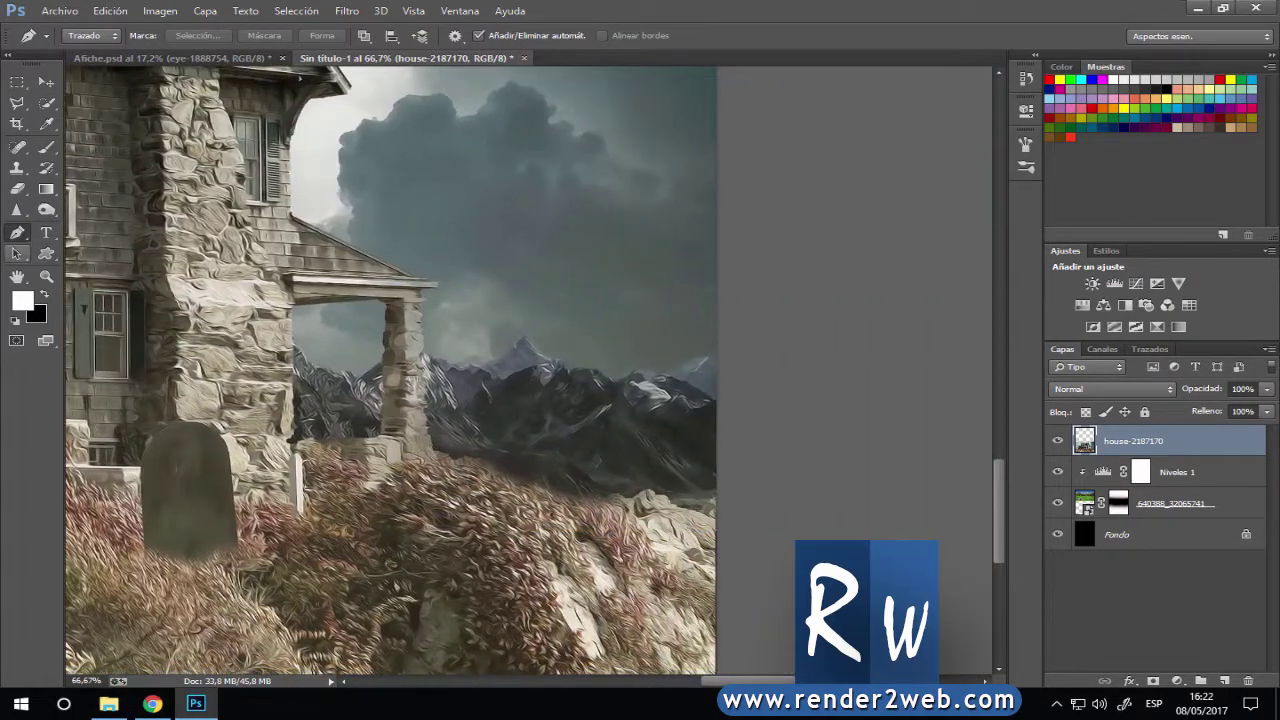
pyautogui.hotkey('ctrl', '+')
pyautogui.hotkey('ctrl', '+')
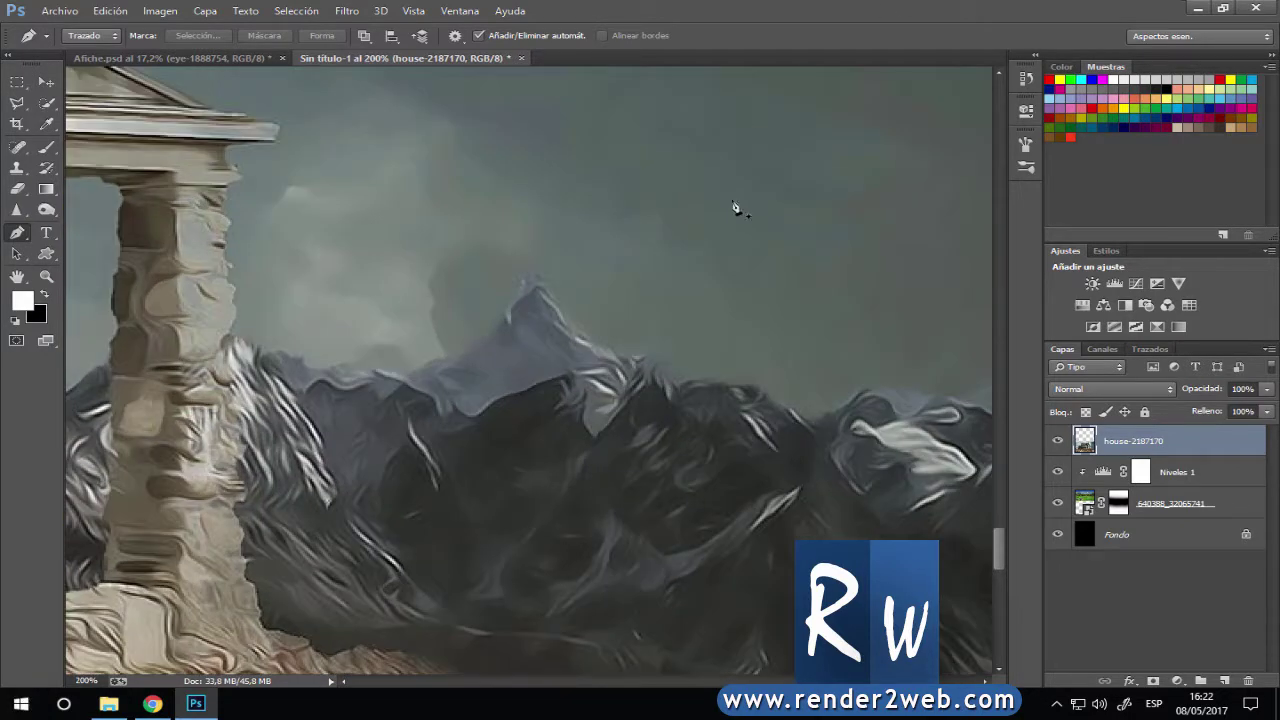
pyautogui.moveTo(736, 348); pyautogui.dragTo(664, 264)
pyautogui.hotkey('ctrl', '-')
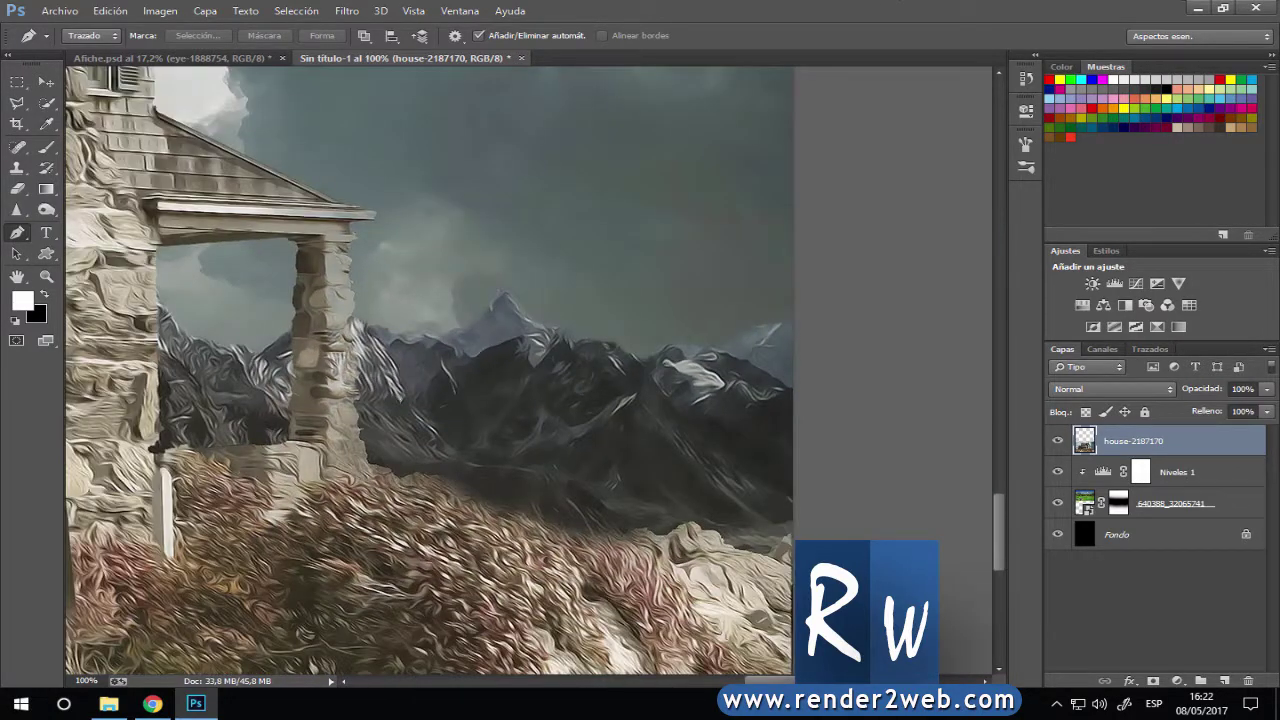
pyautogui.hotkey('ctrl', '+')
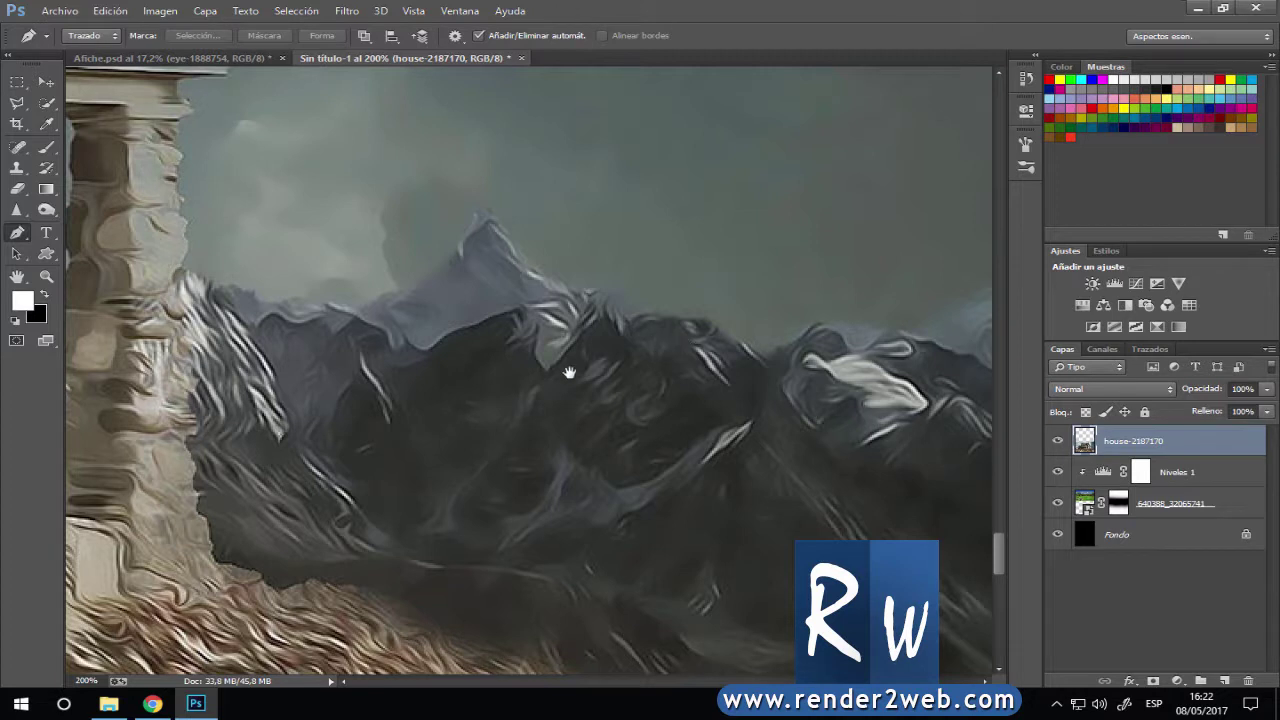
pyautogui.hscroll(3, 869, 336)
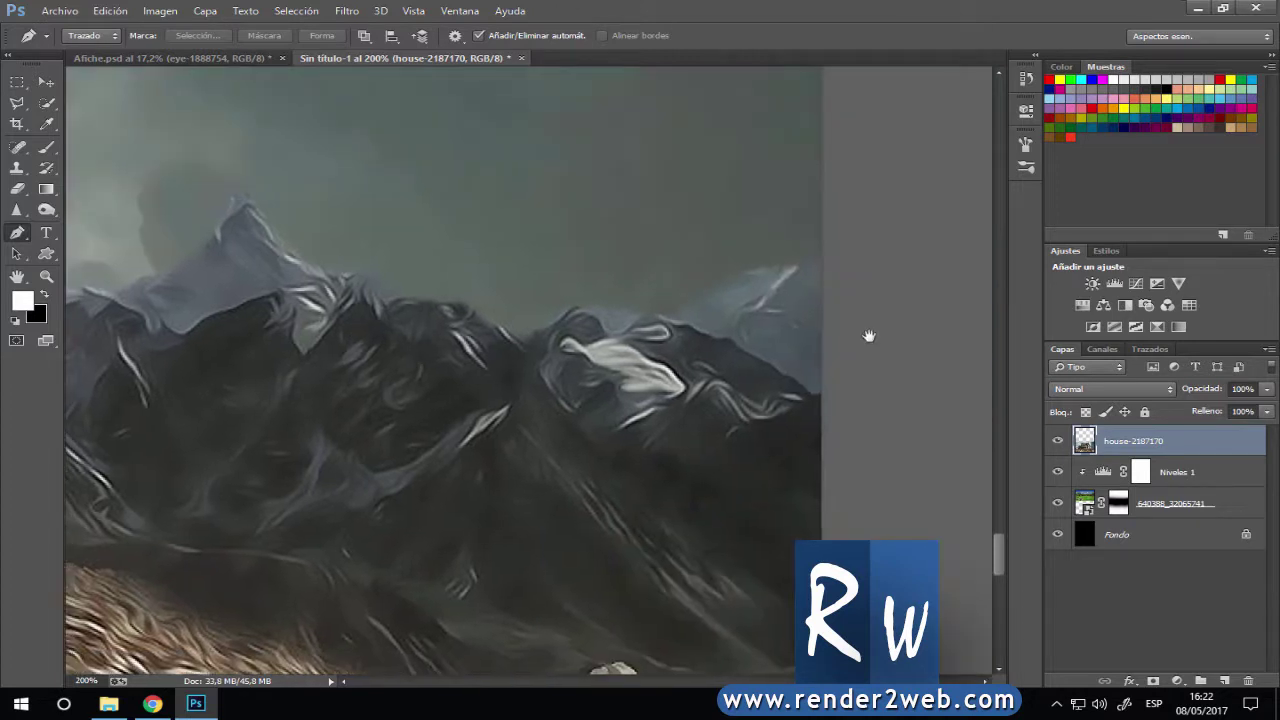
# Trace the ridge with Pen anchors from its right end leftward toward the peak.
pyautogui.click(829, 398)
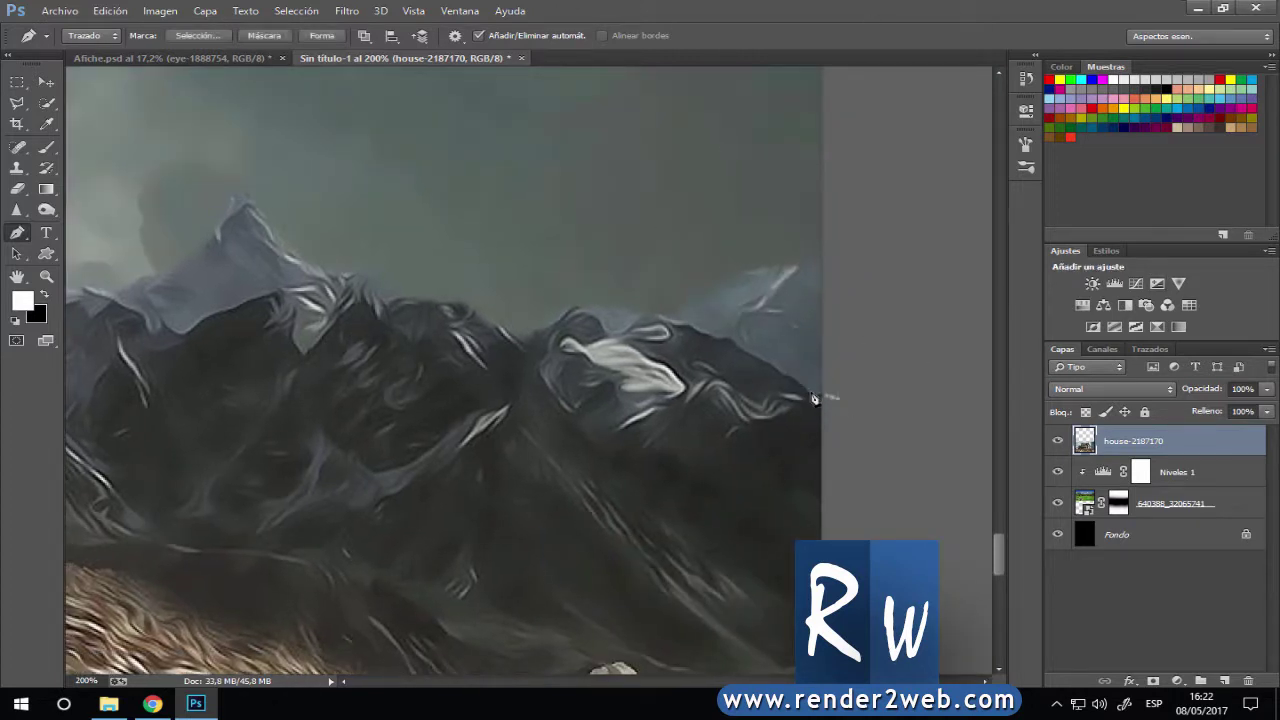
pyautogui.click(759, 361)
pyautogui.click(717, 338)
pyautogui.click(693, 328)
pyautogui.click(610, 309)
pyautogui.click(575, 311)
pyautogui.click(503, 330)
pyautogui.click(455, 308)
pyautogui.click(398, 302)
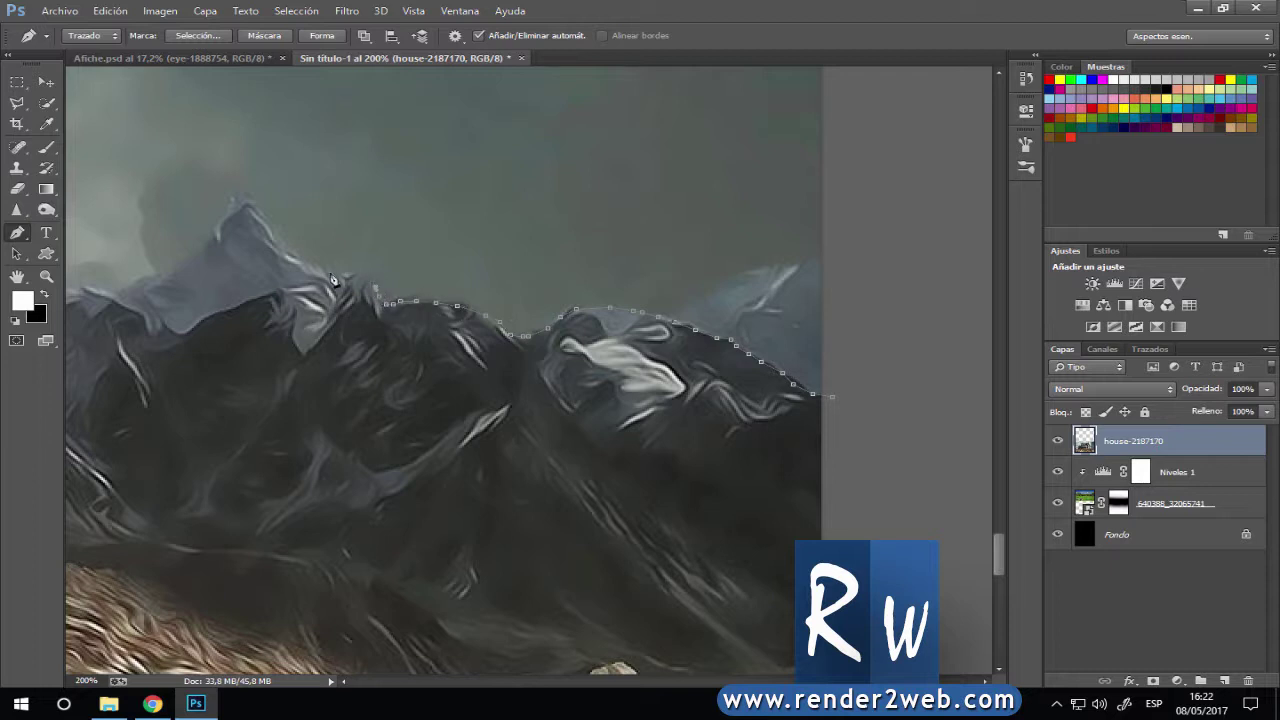
pyautogui.click(345, 279)
# Carry the ridge path over the peak and finish it at the left canvas edge.
pyautogui.hotkey('ctrl', '-')
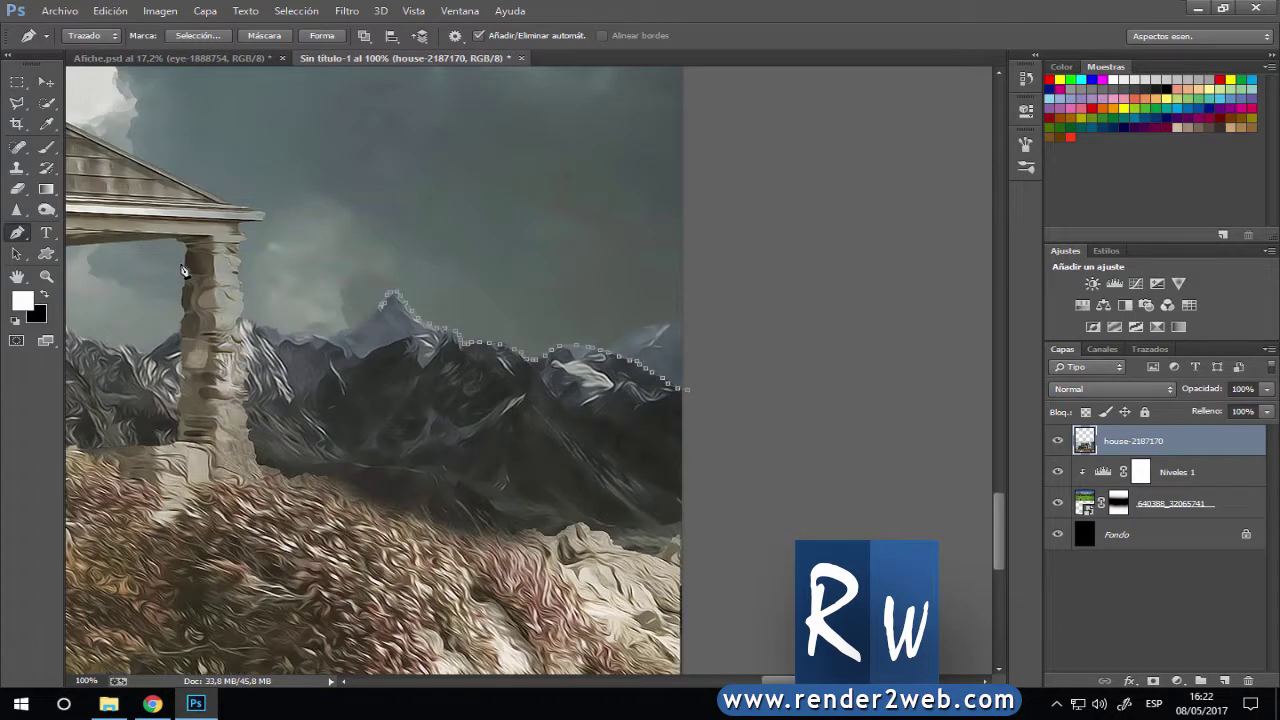
pyautogui.hotkey('ctrl', '+')
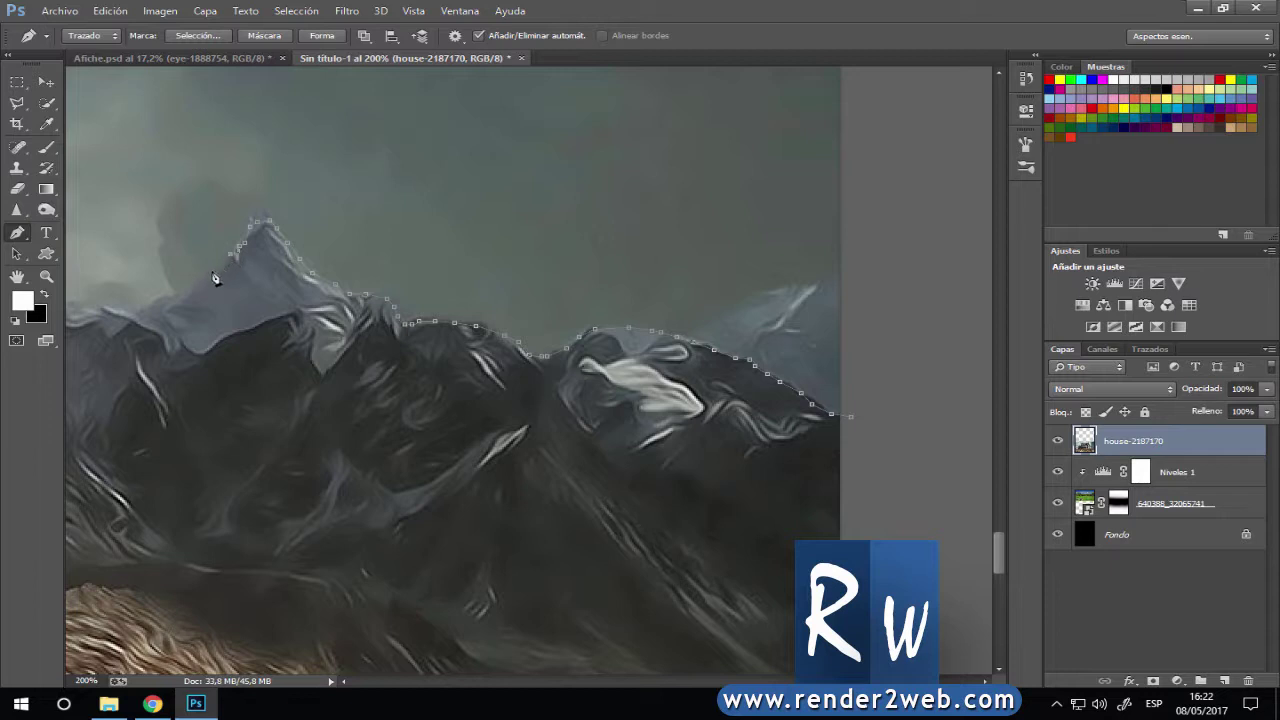
pyautogui.click(213, 273)
pyautogui.click(156, 302)
pyautogui.click(100, 302)
# Continue the path along the porch roof edge past the stone pillar.
pyautogui.moveTo(108, 286); pyautogui.dragTo(699, 281)
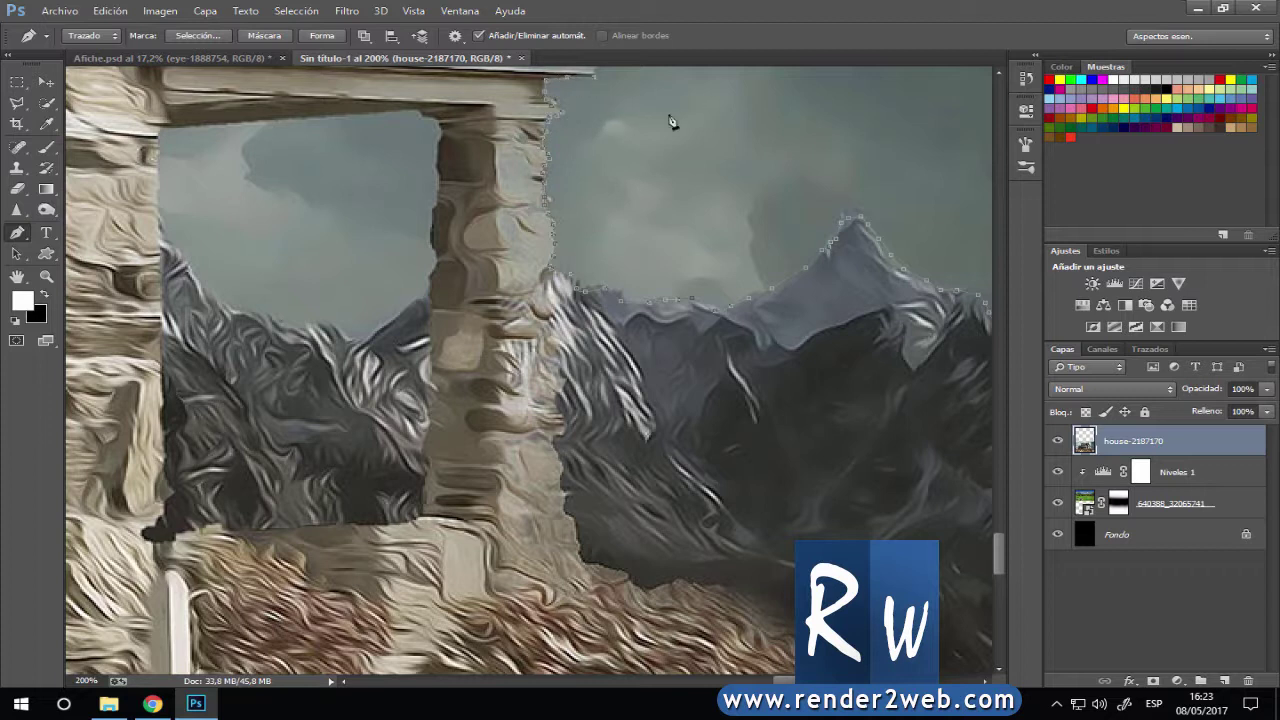
pyautogui.scroll(3, 596, 250)
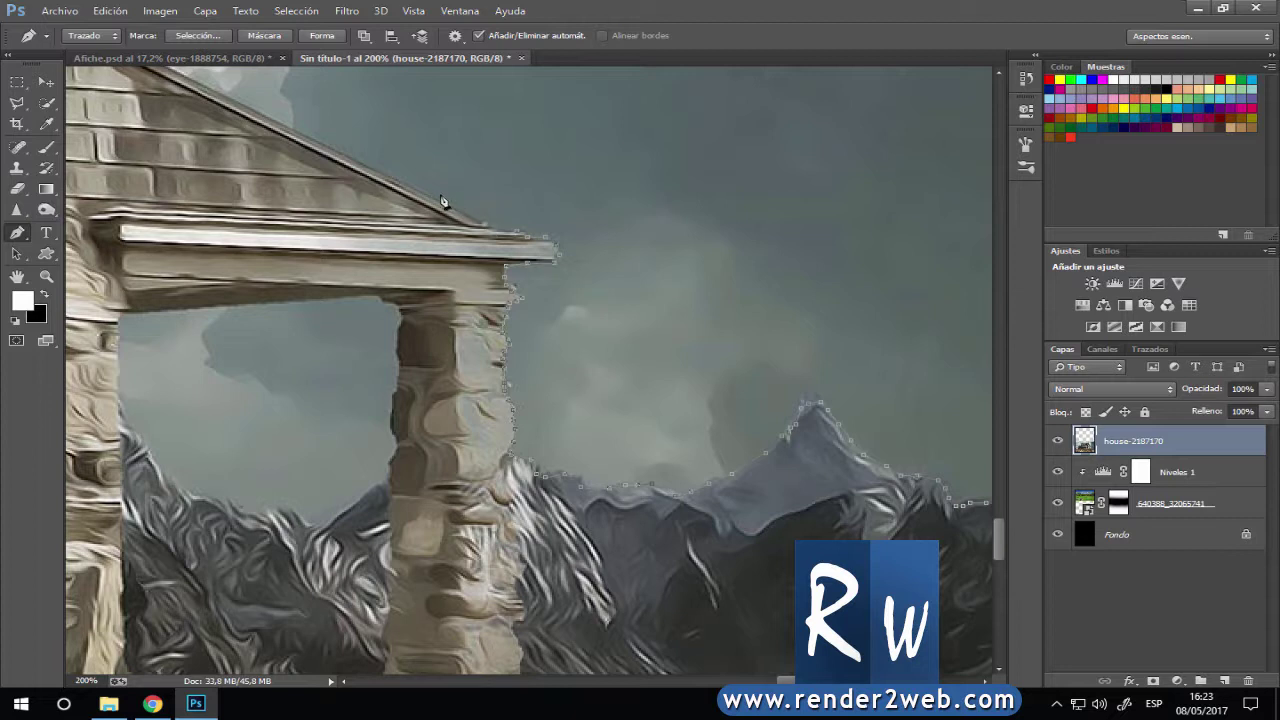
pyautogui.click(339, 151)
pyautogui.moveTo(315, 112); pyautogui.dragTo(447, 429)
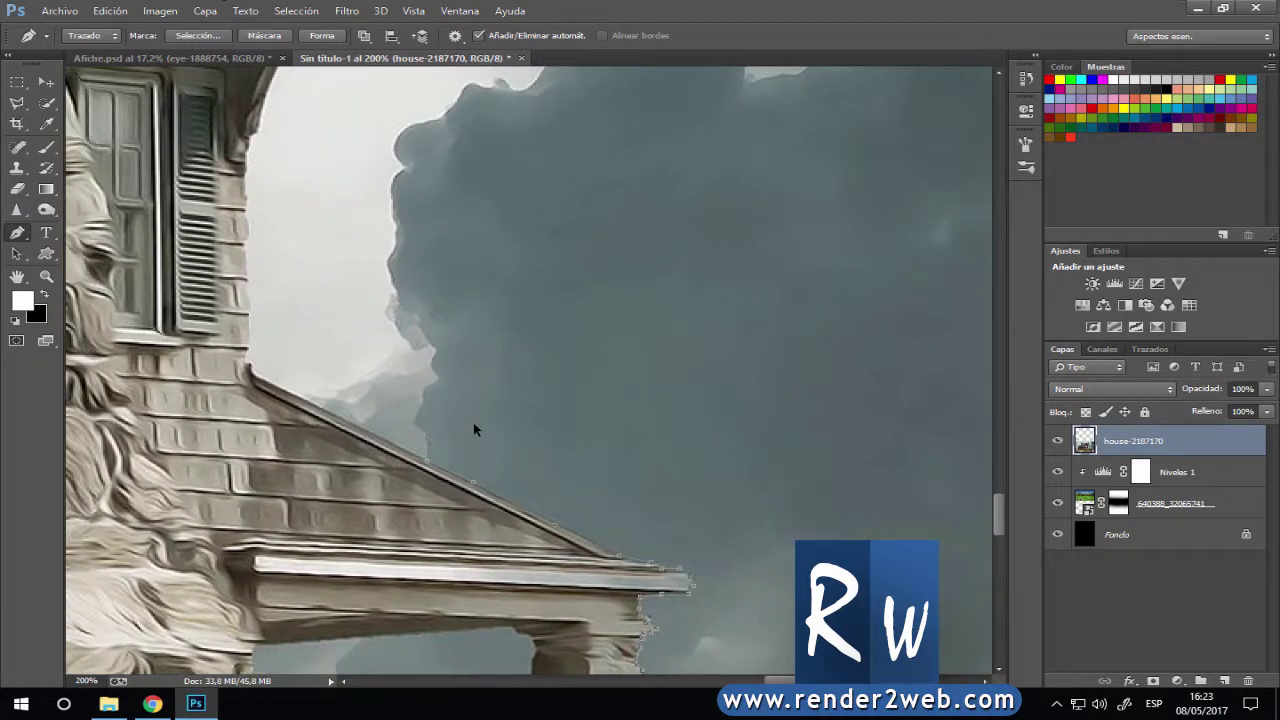
pyautogui.click(398, 448)
pyautogui.click(271, 384)
# Run the path from the roof-wall corner up the wall edge, undoing misplaced points.
pyautogui.click(247, 362)
pyautogui.click(250, 318)
pyautogui.click(248, 275)
pyautogui.click(248, 253)
pyautogui.click(249, 218)
pyautogui.hotkey('ctrl', 'alt', 'z')
pyautogui.hotkey('ctrl', 'alt', 'z')
pyautogui.hotkey('ctrl', 'alt', 'z')
pyautogui.hotkey('ctrl', 'alt', 'z')
pyautogui.hotkey('ctrl', '+')
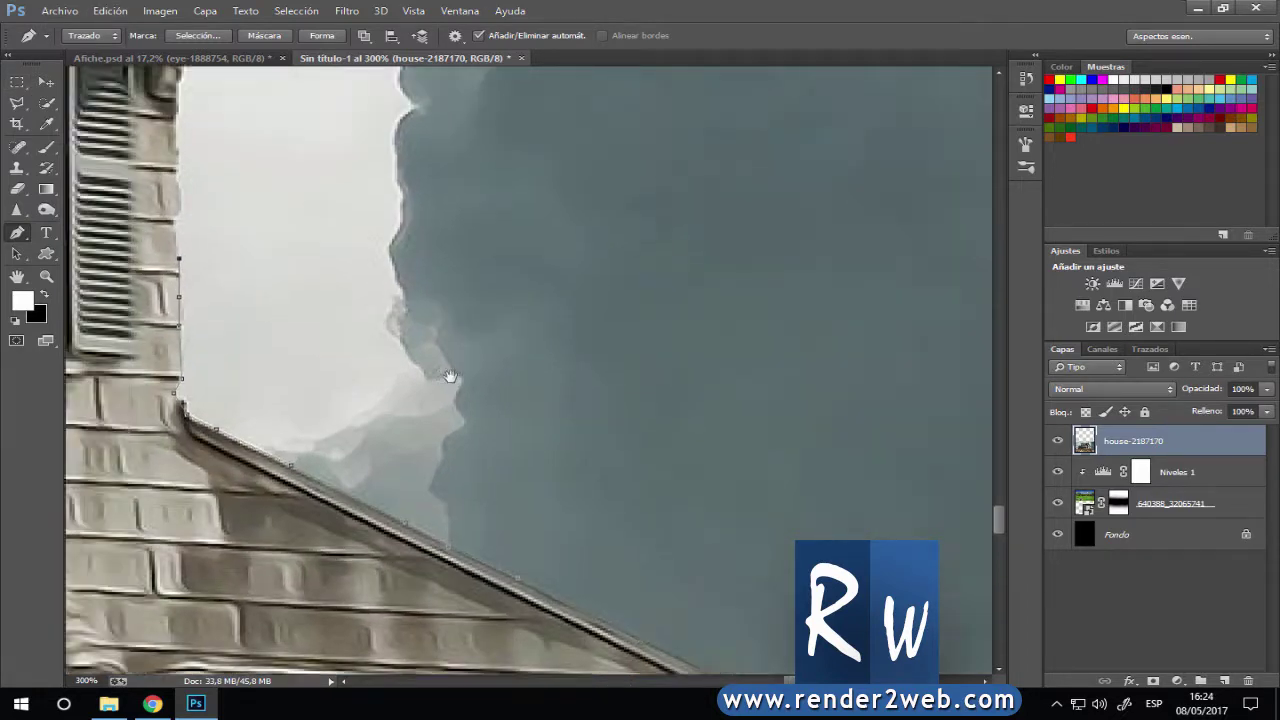
# Extend the path up the wall edge beside the window to the arch.
pyautogui.moveTo(213, 302); pyautogui.dragTo(613, 462)
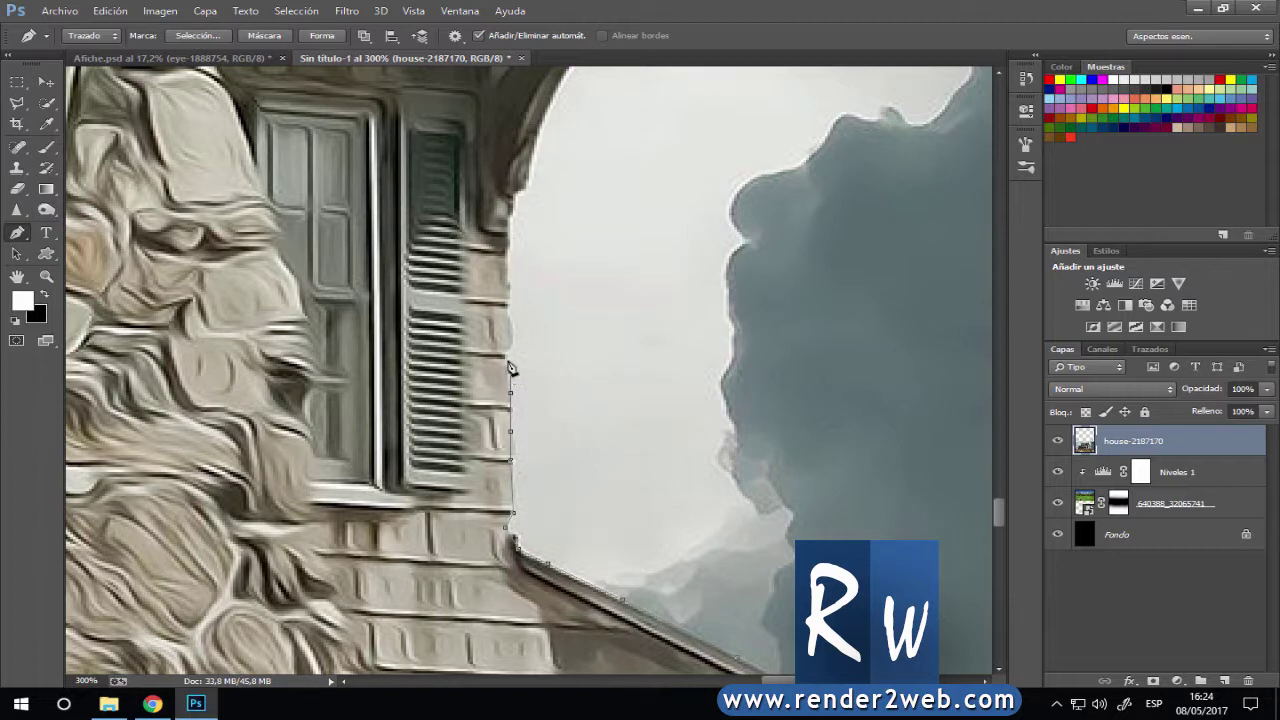
pyautogui.click(509, 325)
pyautogui.click(509, 262)
pyautogui.click(508, 233)
pyautogui.click(530, 175)
# Follow the arch curve and the eave's underside with path anchors.
pyautogui.moveTo(588, 166); pyautogui.dragTo(594, 320)
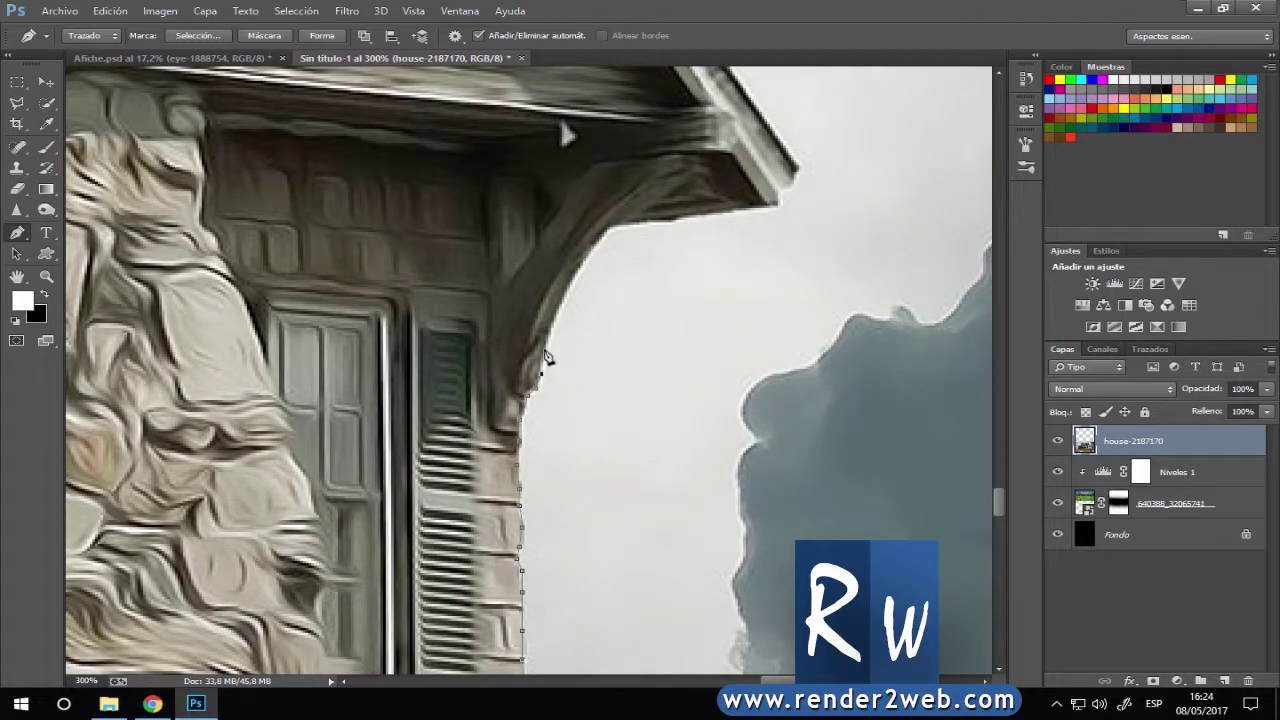
pyautogui.click(583, 265)
pyautogui.click(604, 230)
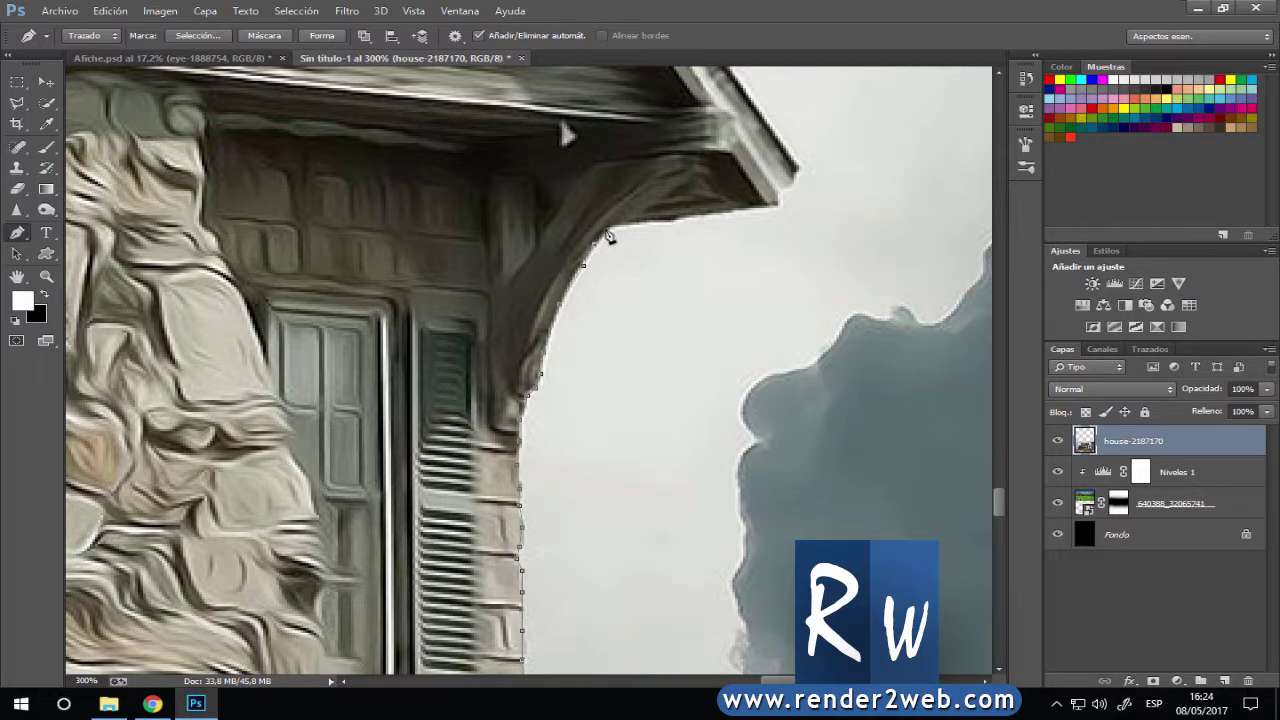
pyautogui.click(698, 215)
pyautogui.click(778, 208)
pyautogui.click(778, 186)
# Continue the path up the upper gable's sloping edge toward its top.
pyautogui.moveTo(750, 135); pyautogui.dragTo(857, 515)
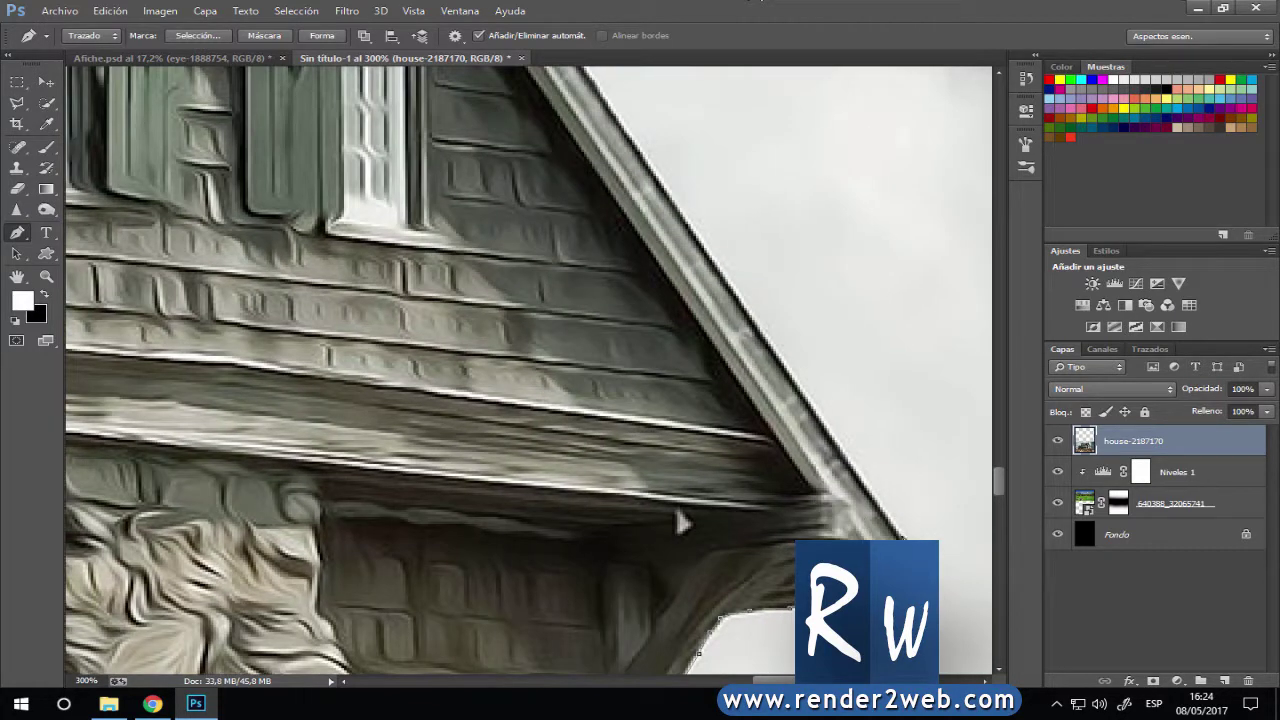
pyautogui.click(755, 317)
pyautogui.scroll(5, 660, 300)
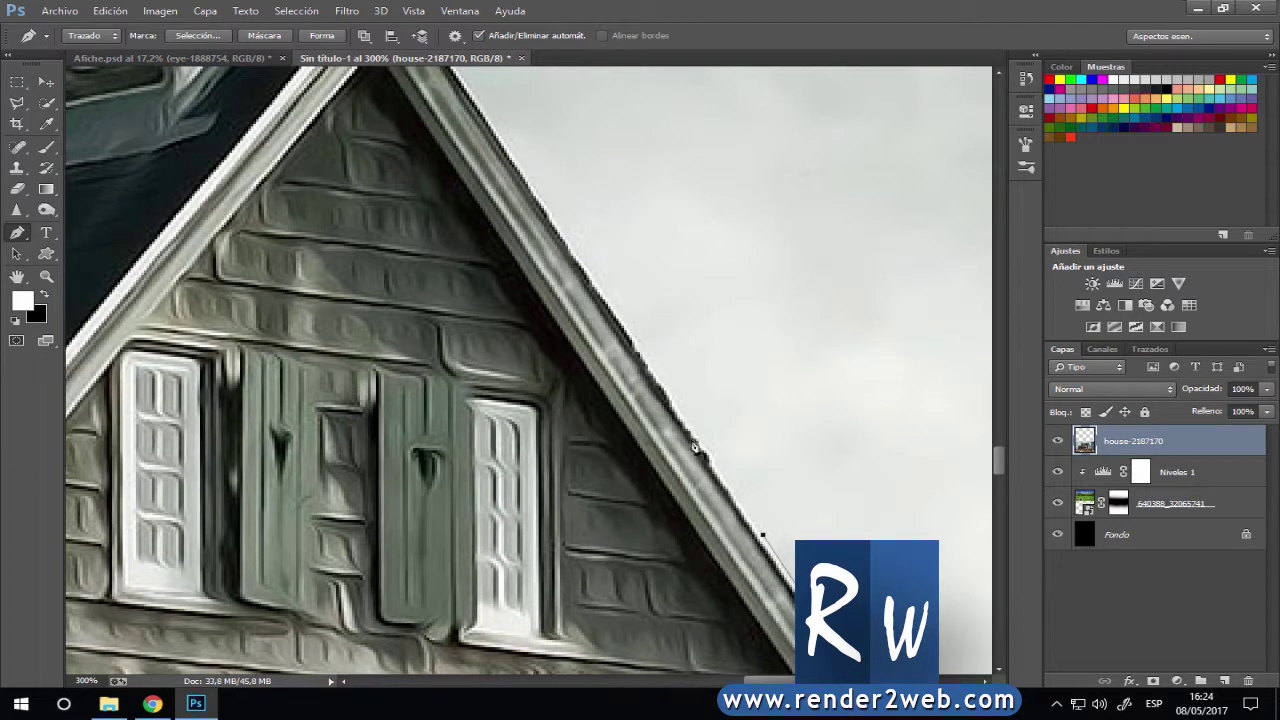
pyautogui.click(680, 409)
pyautogui.click(567, 240)
# Trace the path up the chimney's right side to its top-right corner.
pyautogui.moveTo(485, 112); pyautogui.dragTo(718, 525)
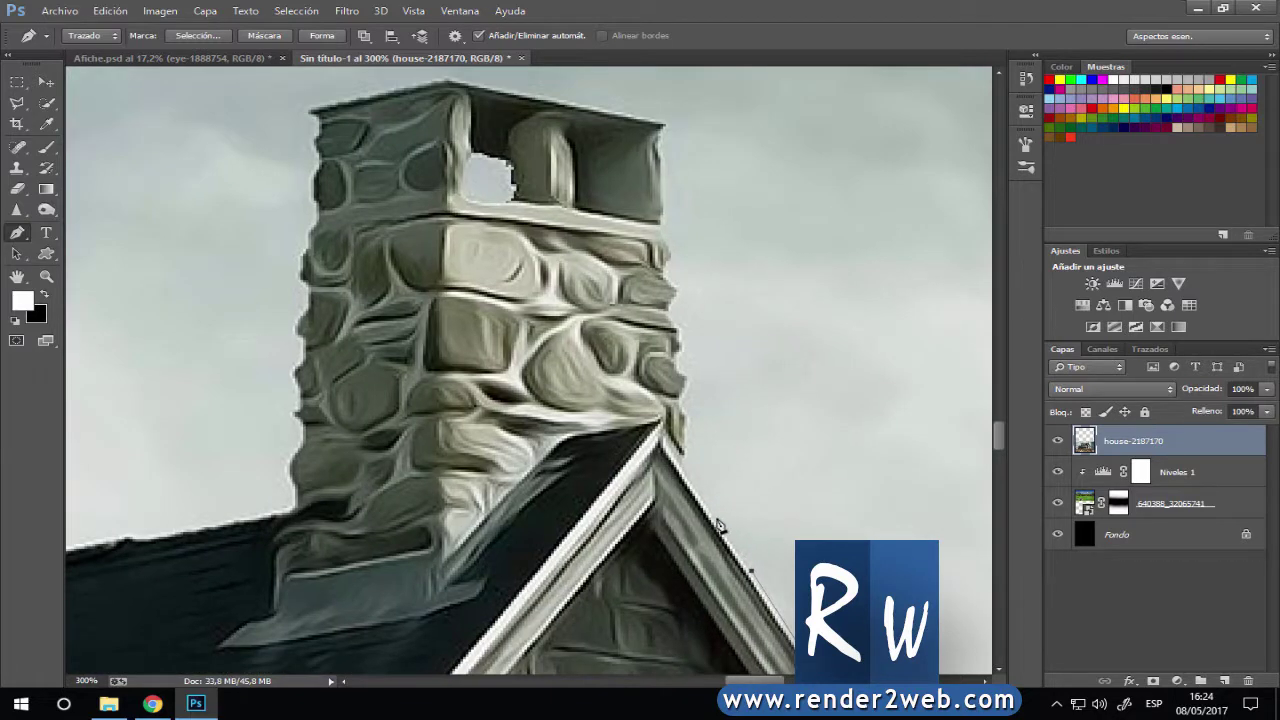
pyautogui.click(705, 508)
pyautogui.click(683, 460)
pyautogui.click(685, 412)
pyautogui.click(686, 373)
pyautogui.click(680, 347)
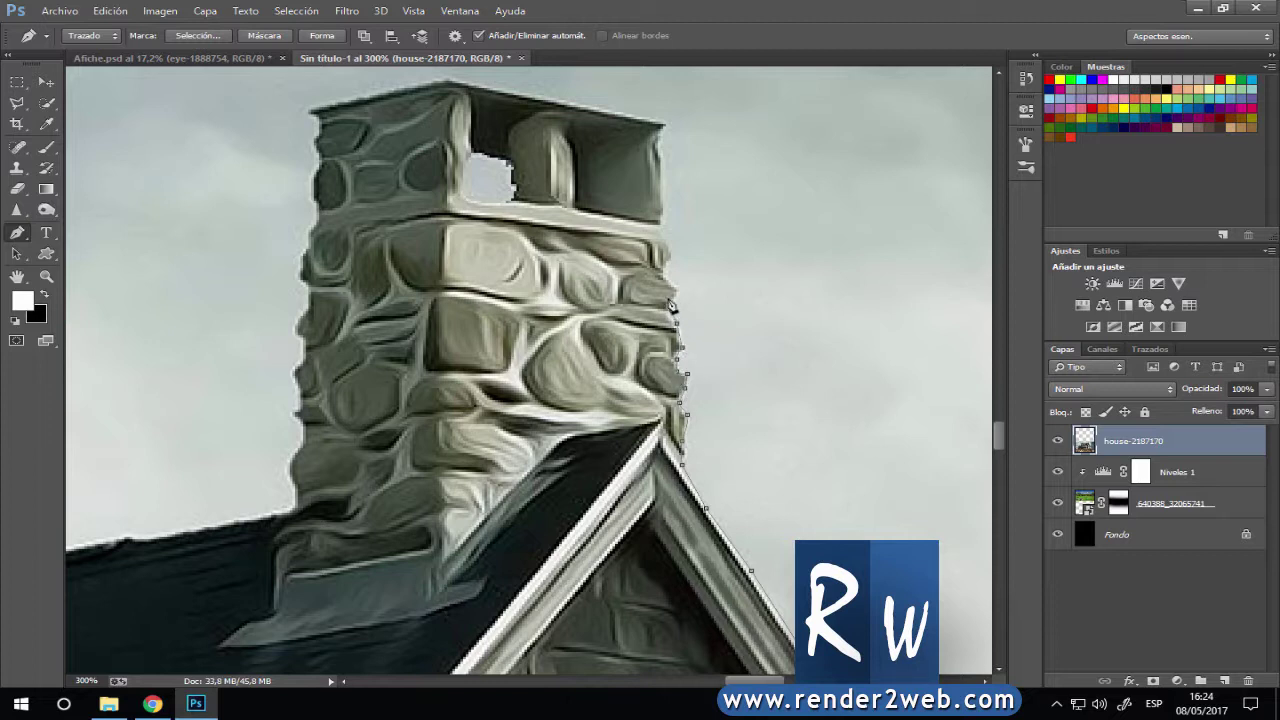
pyautogui.click(671, 307)
pyautogui.click(669, 251)
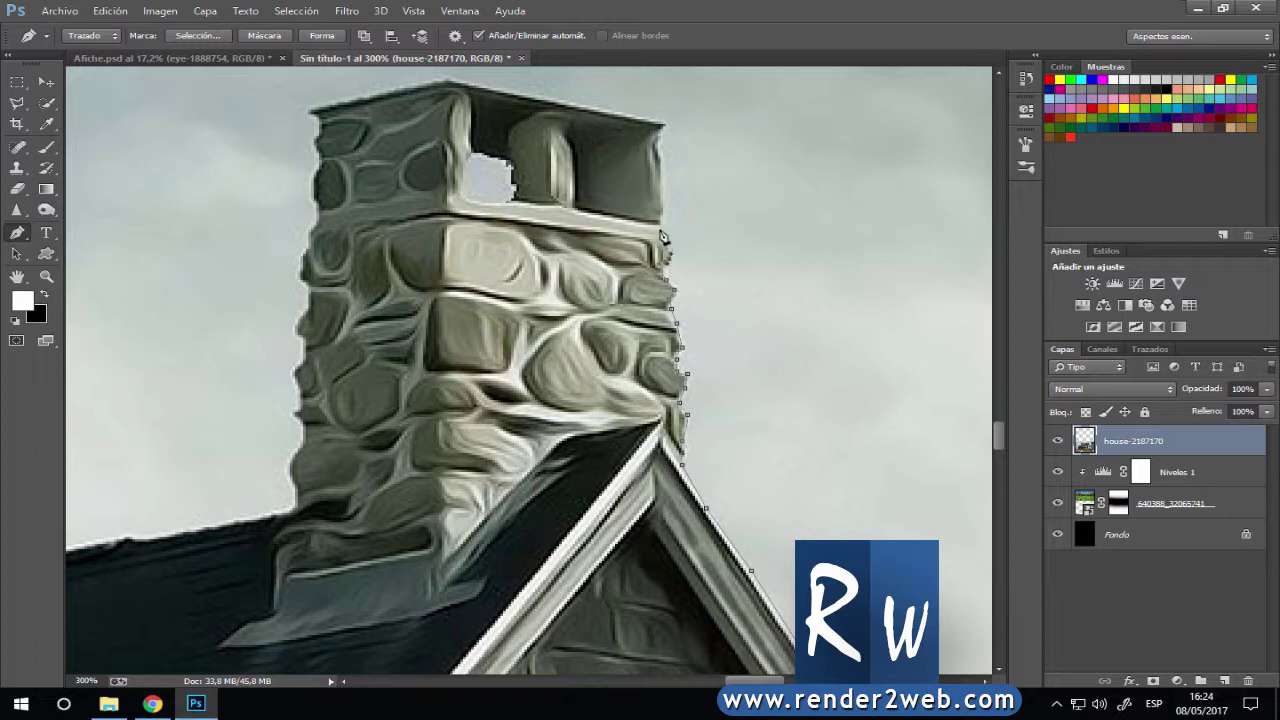
pyautogui.click(660, 181)
pyautogui.click(662, 124)
# Carry the path across the chimney top and down its left side.
pyautogui.click(493, 89)
pyautogui.click(443, 79)
pyautogui.click(316, 117)
pyautogui.click(317, 160)
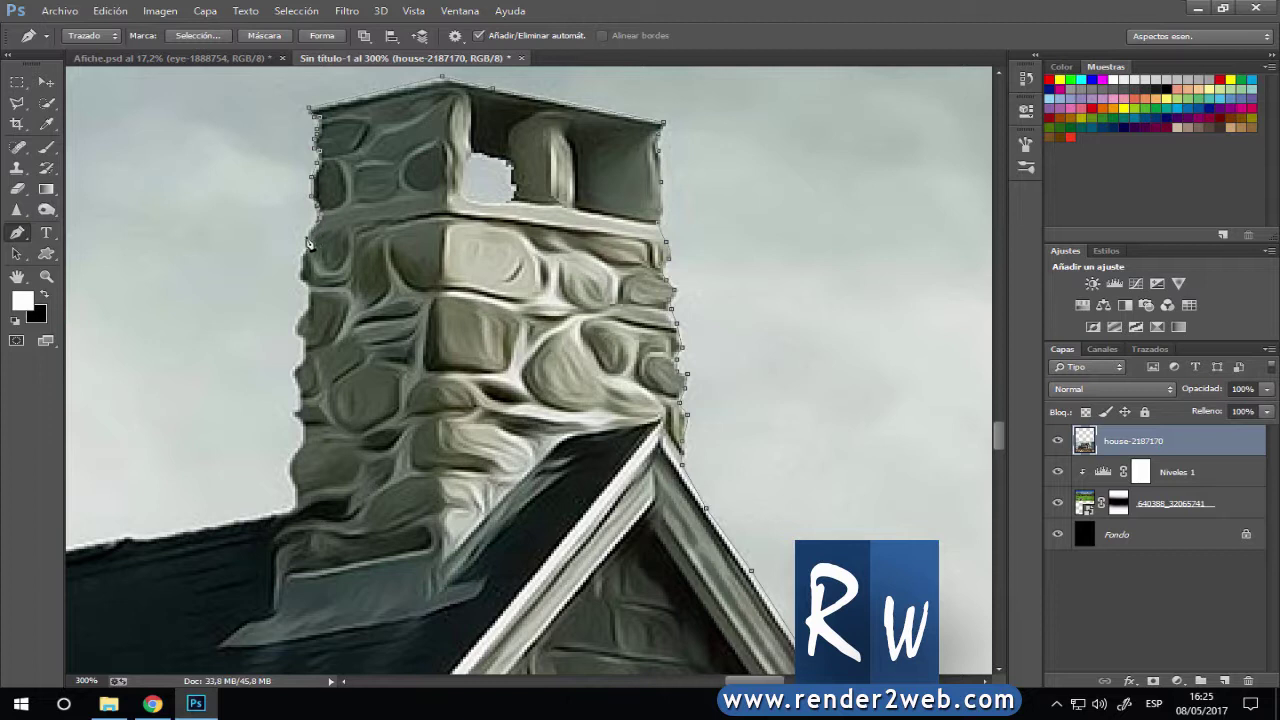
pyautogui.click(304, 241)
pyautogui.click(302, 270)
pyautogui.click(297, 328)
pyautogui.click(294, 375)
# Join the path to the roof left of the chimney and follow it to the roof's end.
pyautogui.moveTo(300, 455); pyautogui.dragTo(710, 290)
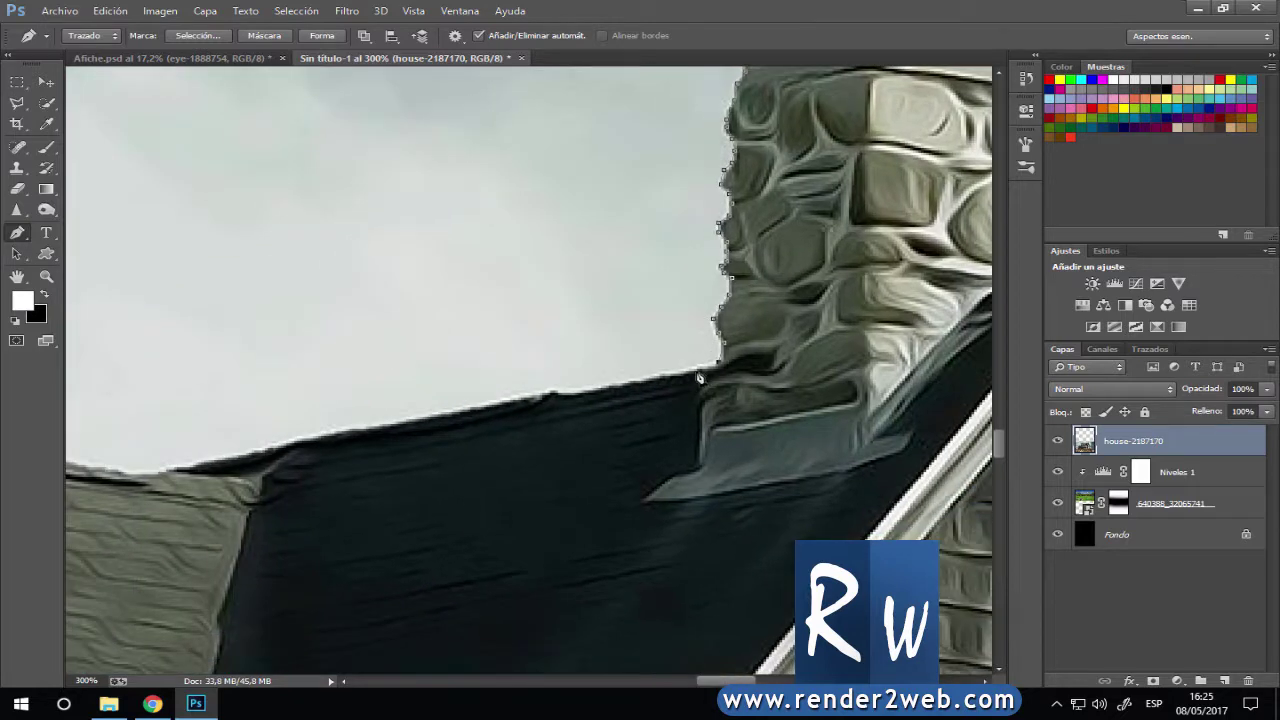
pyautogui.click(670, 375)
pyautogui.click(594, 388)
pyautogui.click(559, 392)
pyautogui.click(358, 427)
pyautogui.click(297, 439)
pyautogui.click(246, 451)
pyautogui.click(206, 458)
pyautogui.click(185, 463)
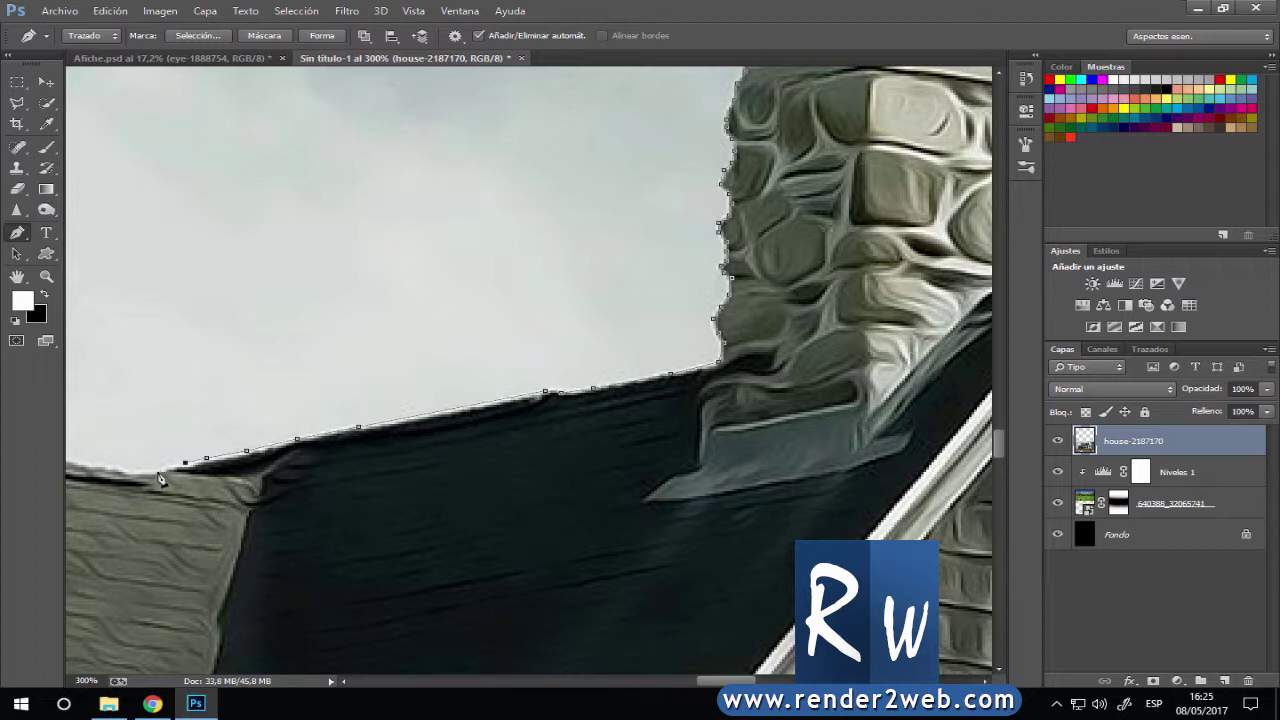
# Extend the path along the lighter roof's edge.
pyautogui.moveTo(166, 423); pyautogui.dragTo(757, 380)
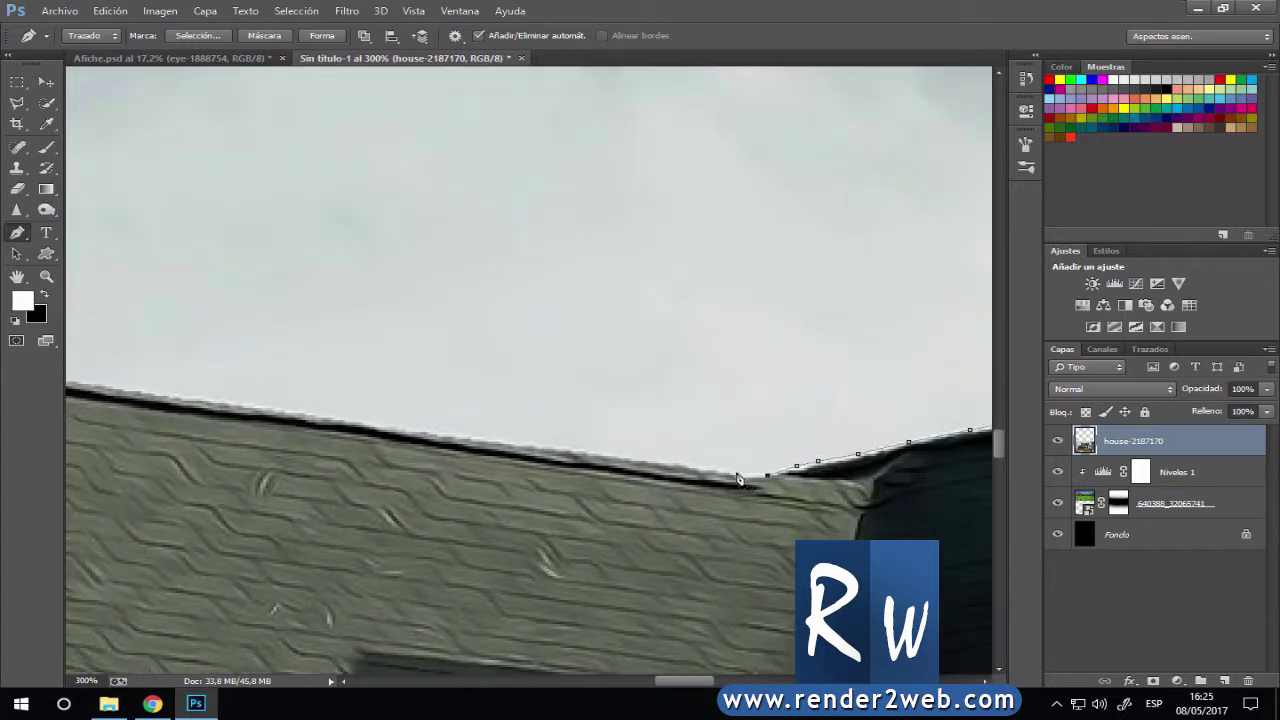
pyautogui.click(735, 473)
pyautogui.click(620, 457)
pyautogui.click(418, 428)
pyautogui.moveTo(354, 362); pyautogui.dragTo(886, 380)
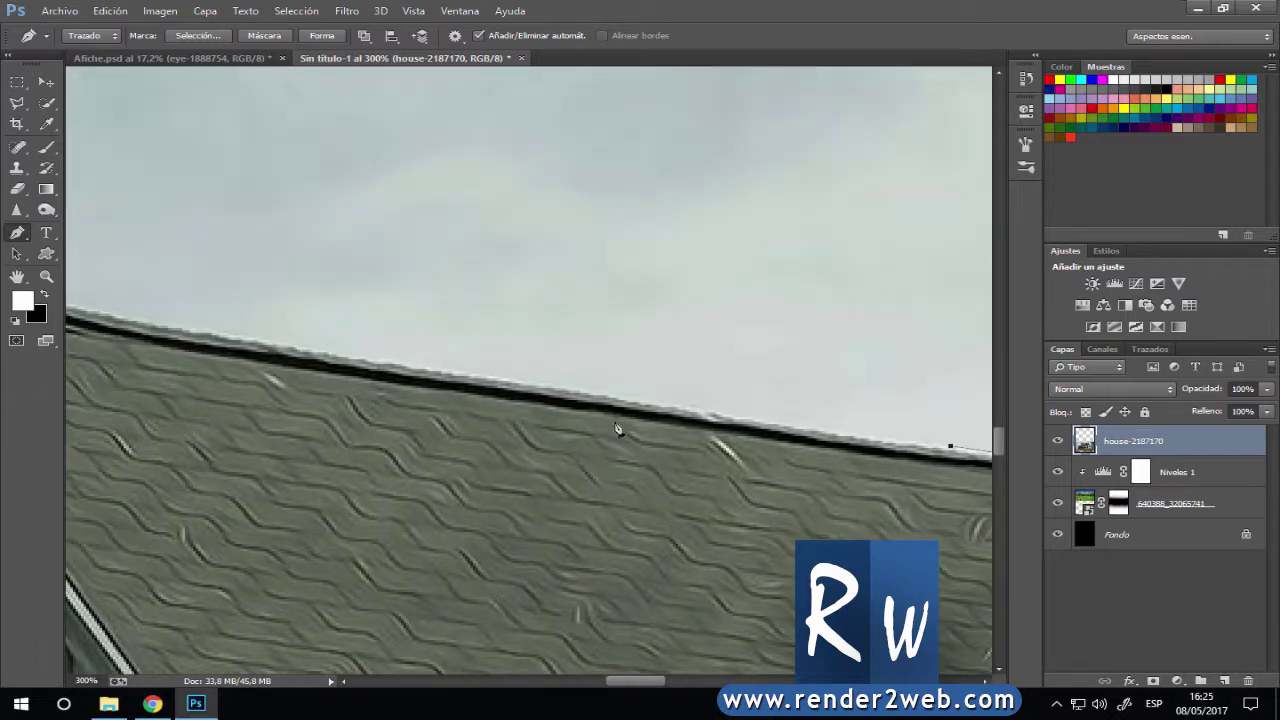
pyautogui.click(598, 393)
pyautogui.click(376, 358)
pyautogui.click(139, 316)
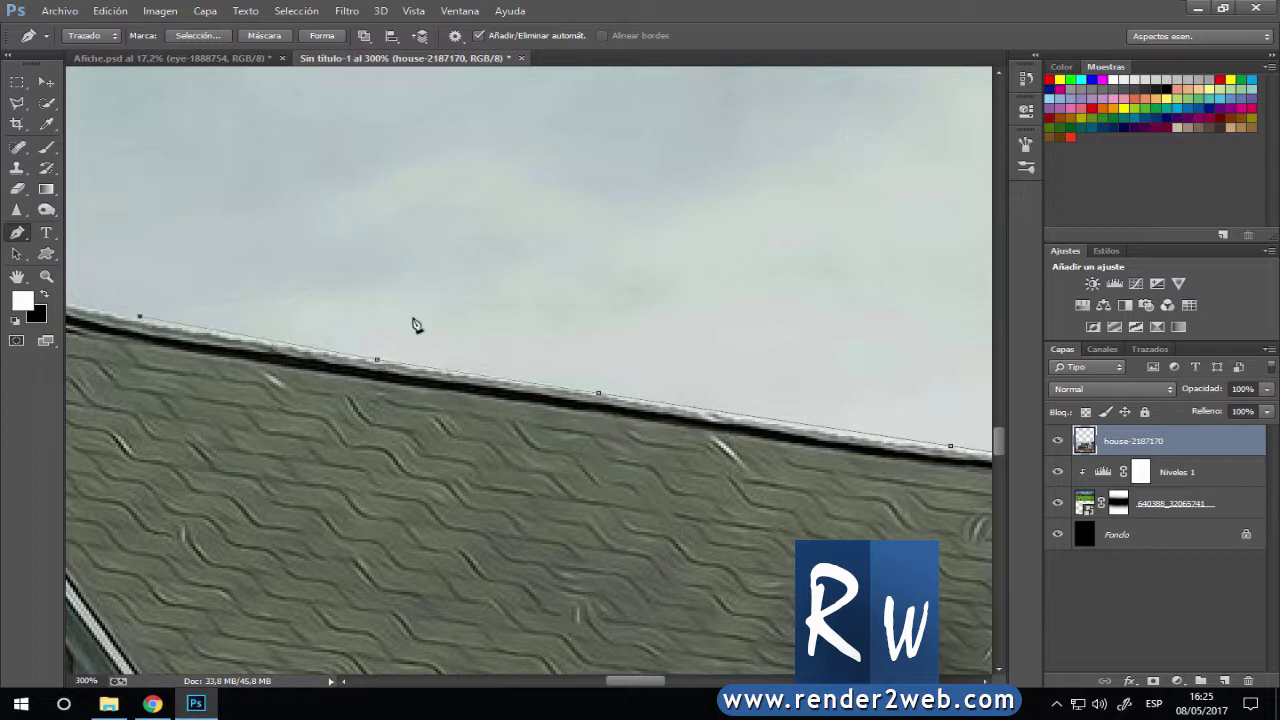
# Continue the path along the roof top to the peak, then pan to the next peak.
pyautogui.moveTo(394, 304); pyautogui.dragTo(654, 331)
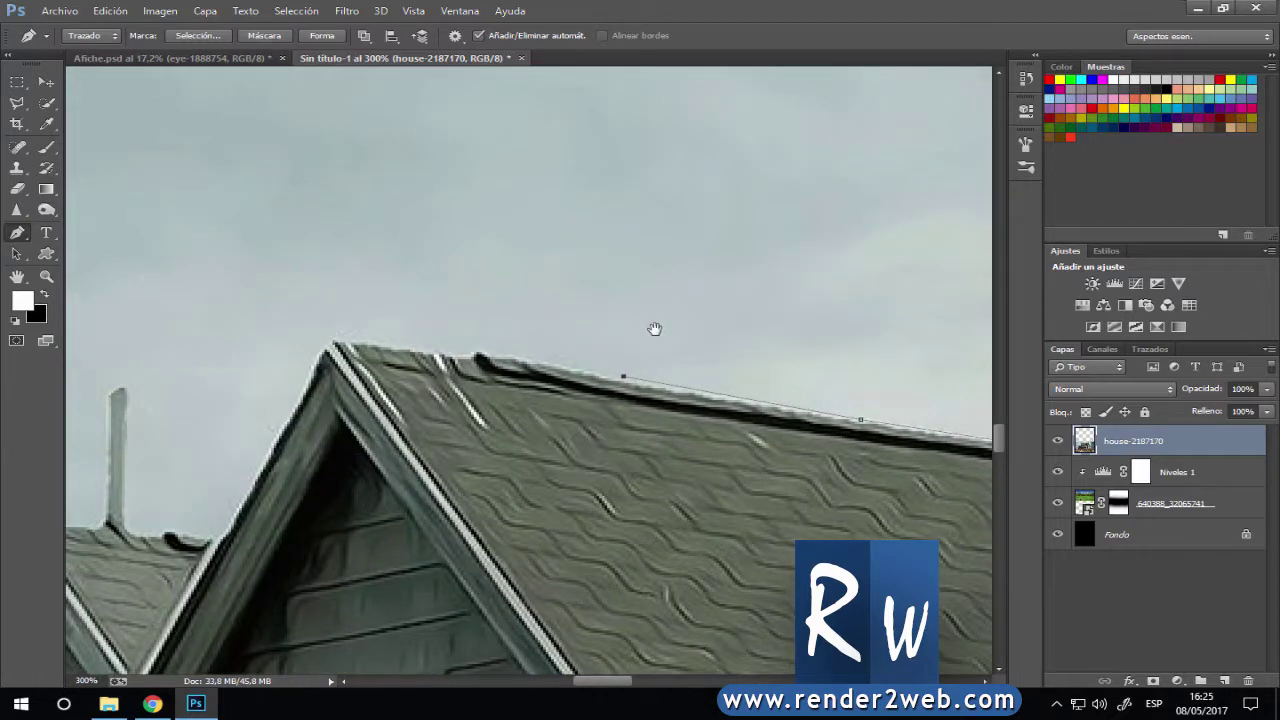
pyautogui.click(621, 379)
pyautogui.click(540, 360)
pyautogui.click(507, 355)
pyautogui.click(478, 355)
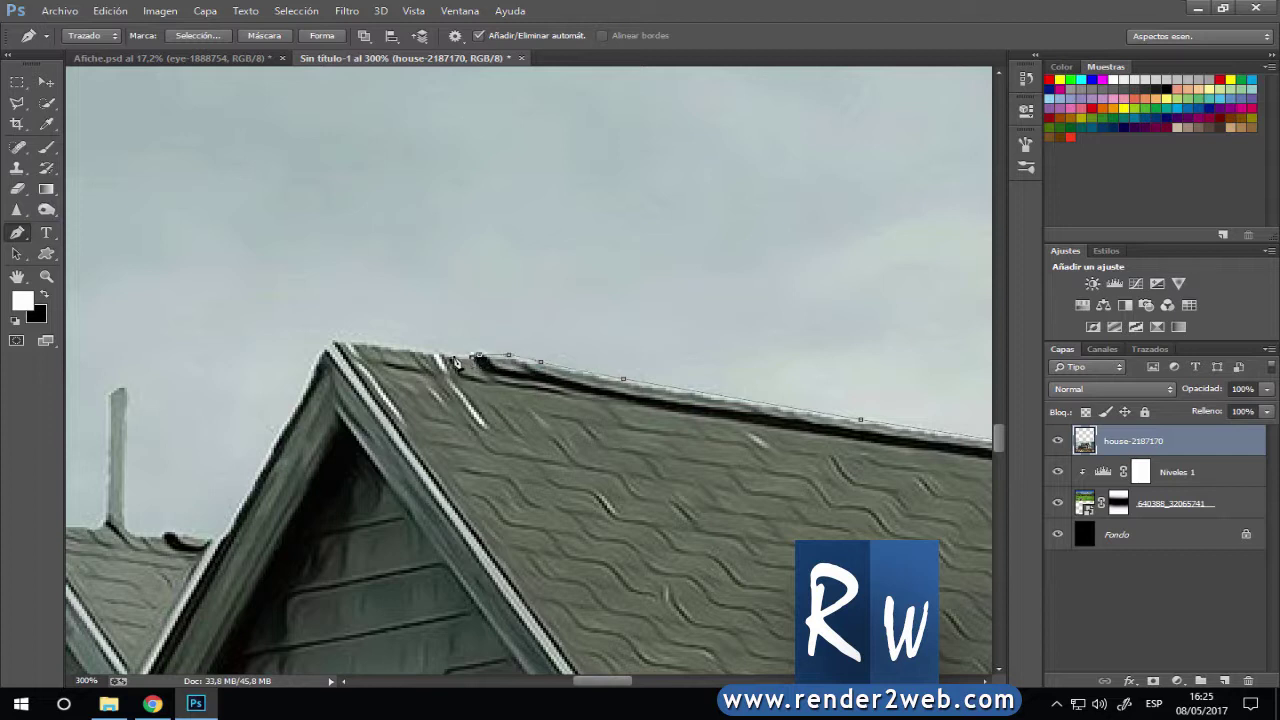
pyautogui.click(404, 349)
pyautogui.click(367, 346)
pyautogui.moveTo(317, 367); pyautogui.dragTo(762, 339)
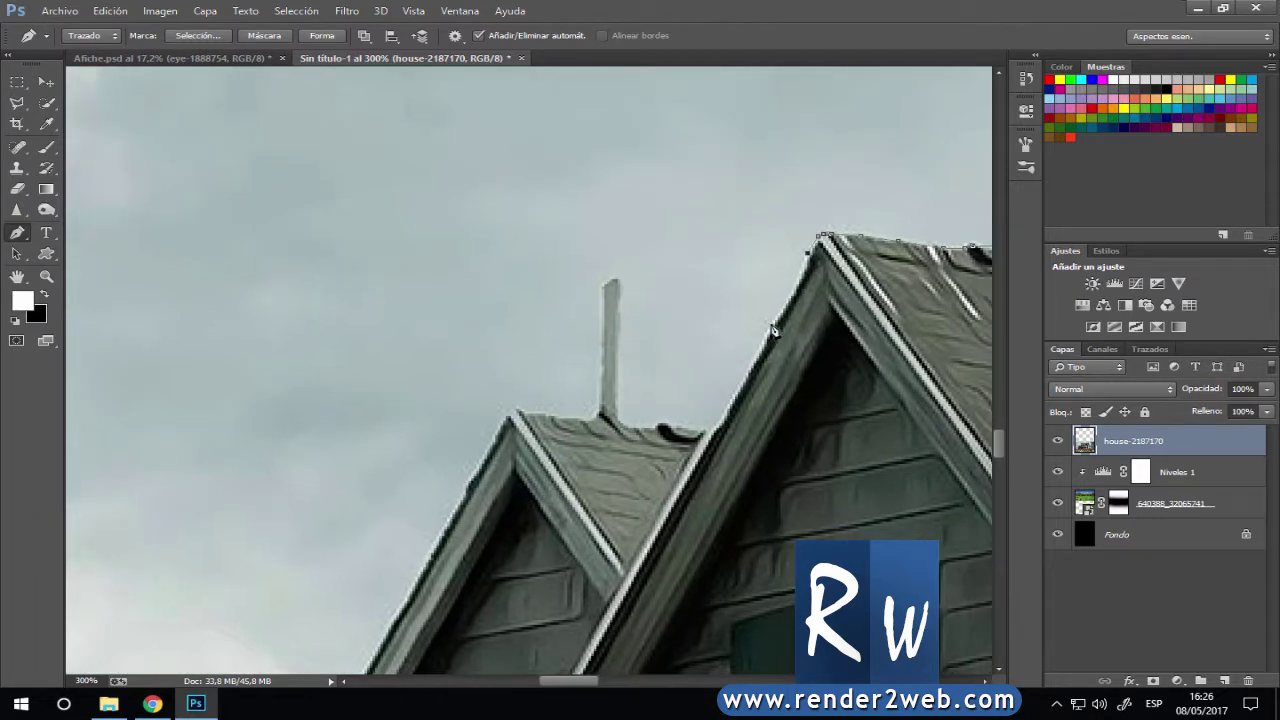
# Place Pen anchors over the twin gable peaks and around the thin chimney.
pyautogui.click(771, 324)
pyautogui.click(796, 289)
pyautogui.click(780, 315)
pyautogui.click(766, 336)
pyautogui.click(719, 415)
pyautogui.click(677, 427)
pyautogui.click(650, 423)
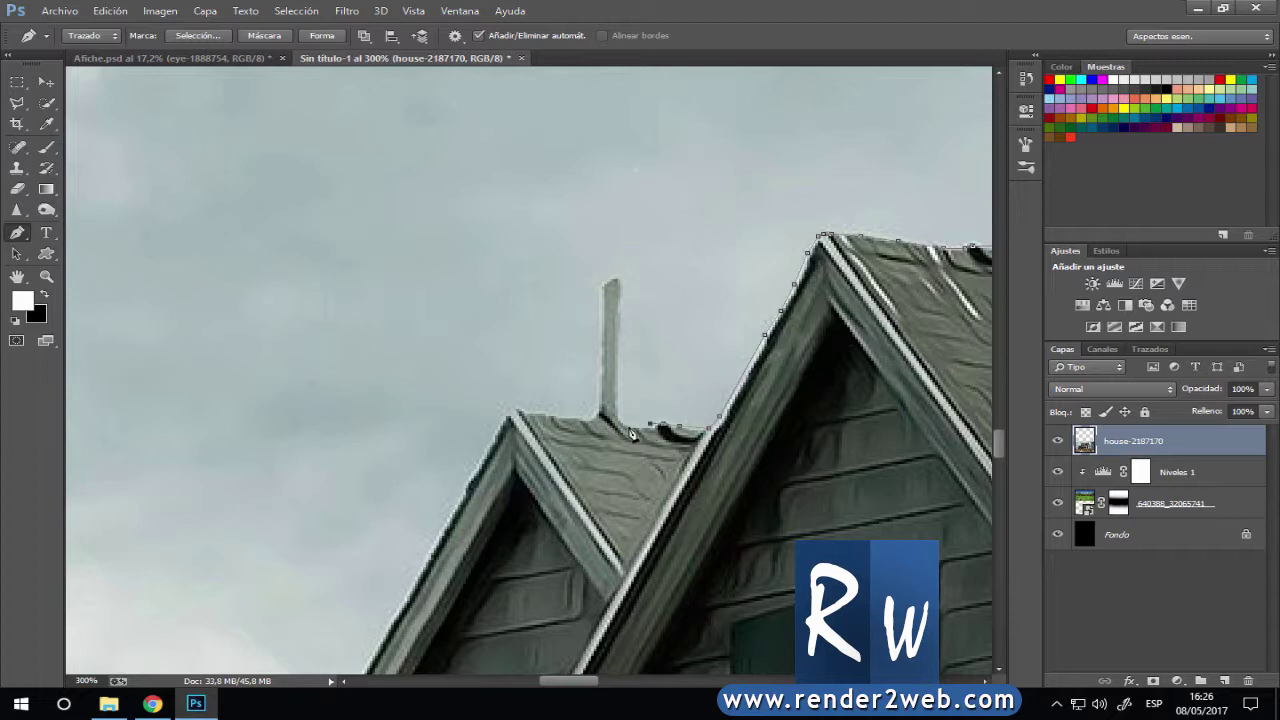
pyautogui.click(602, 288)
pyautogui.click(600, 412)
pyautogui.click(519, 412)
# Trace the path down the long left roof edge.
pyautogui.moveTo(500, 409); pyautogui.dragTo(720, 172)
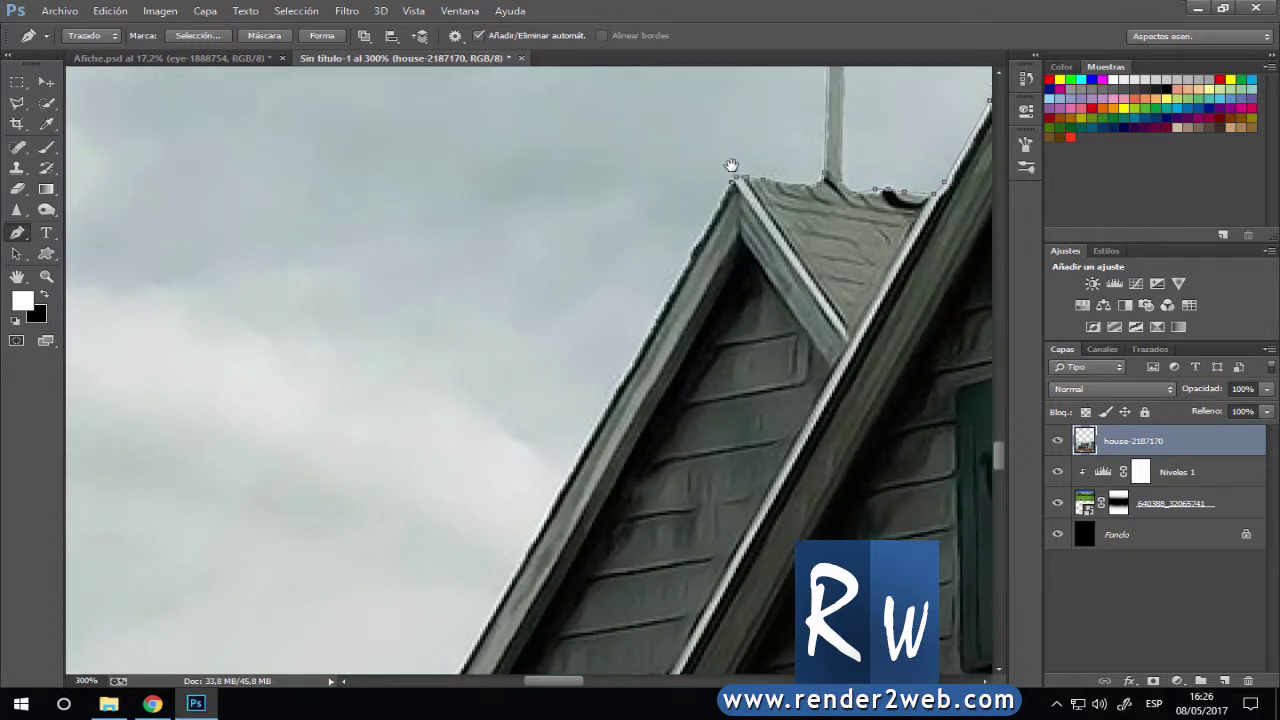
pyautogui.click(705, 232)
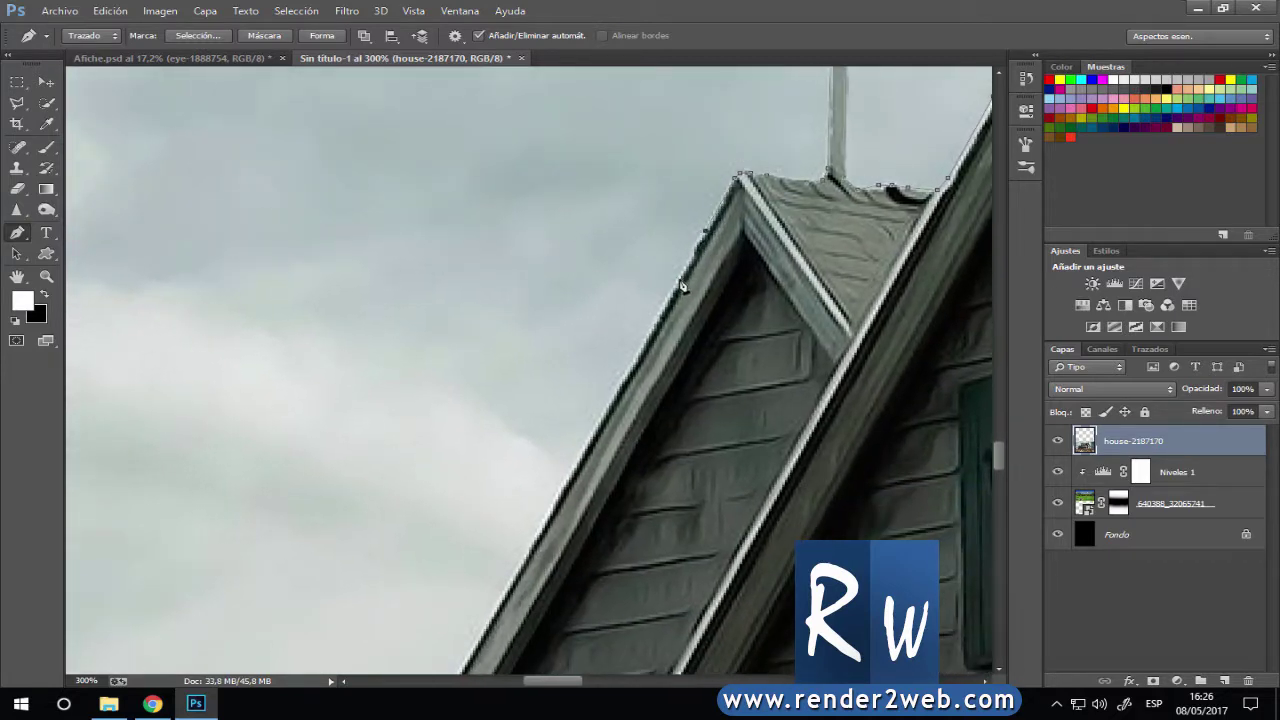
pyautogui.click(677, 279)
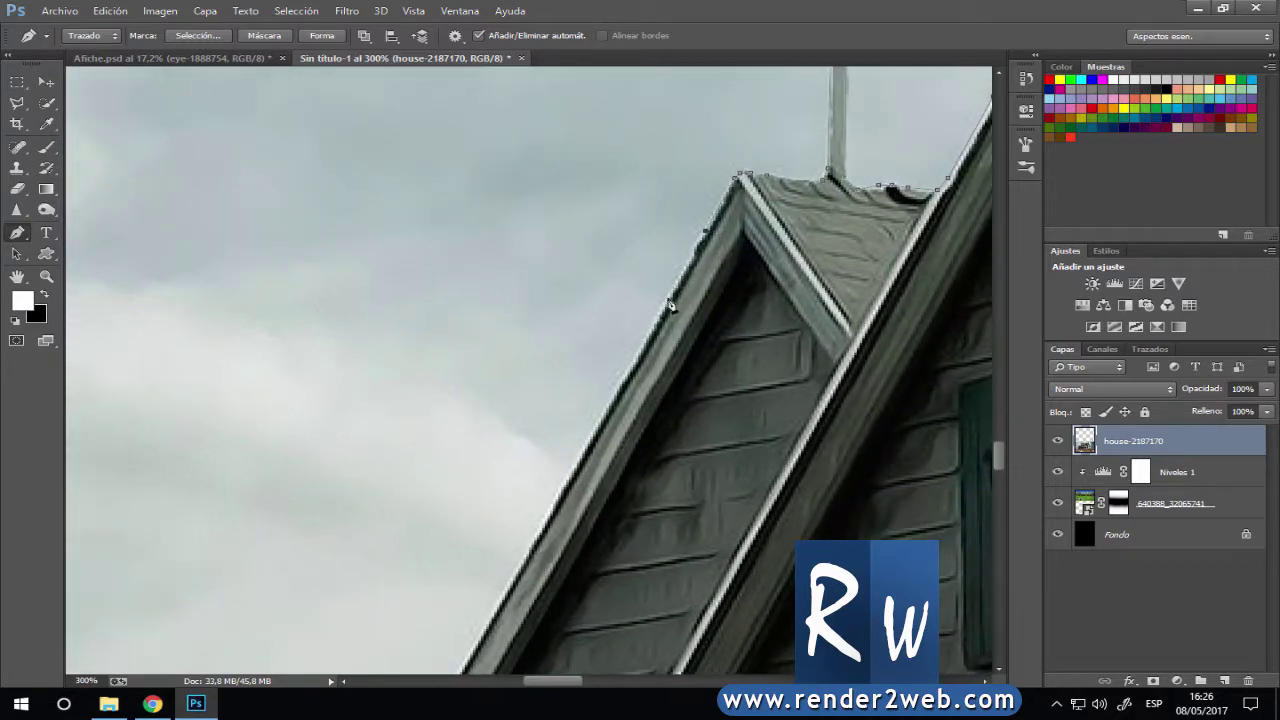
pyautogui.click(639, 352)
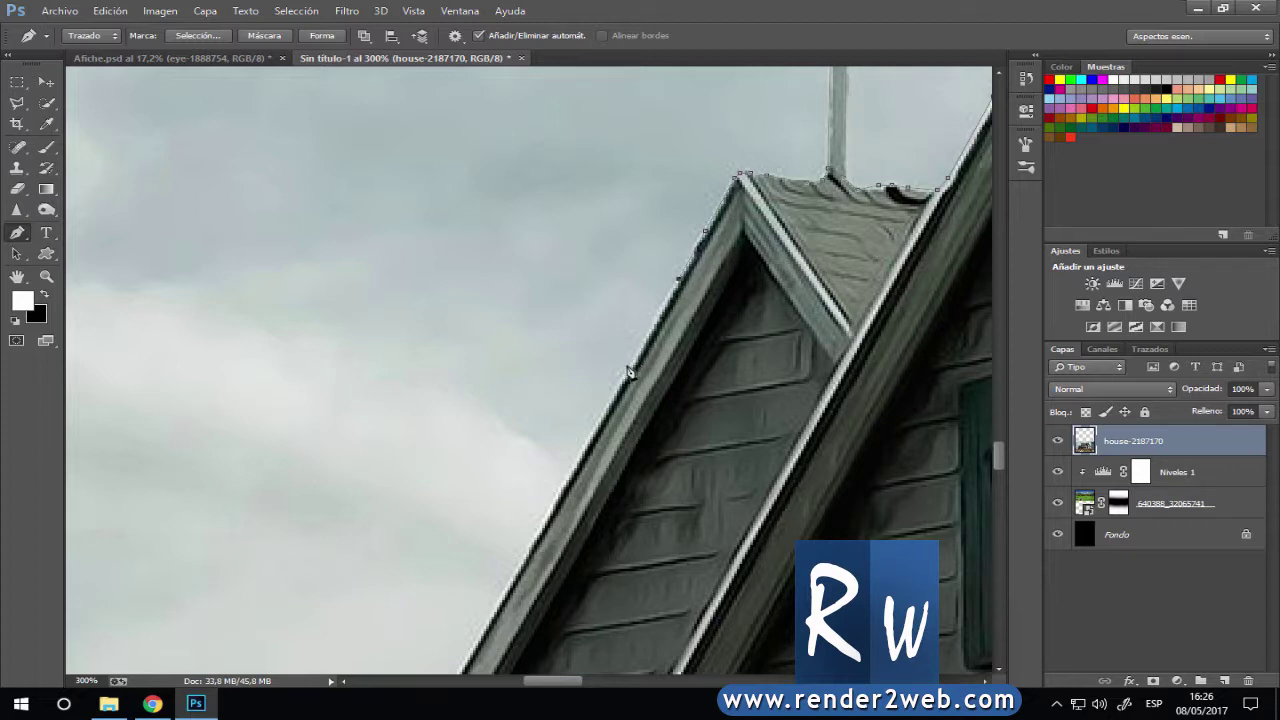
pyautogui.click(573, 469)
pyautogui.moveTo(560, 485); pyautogui.dragTo(640, 177)
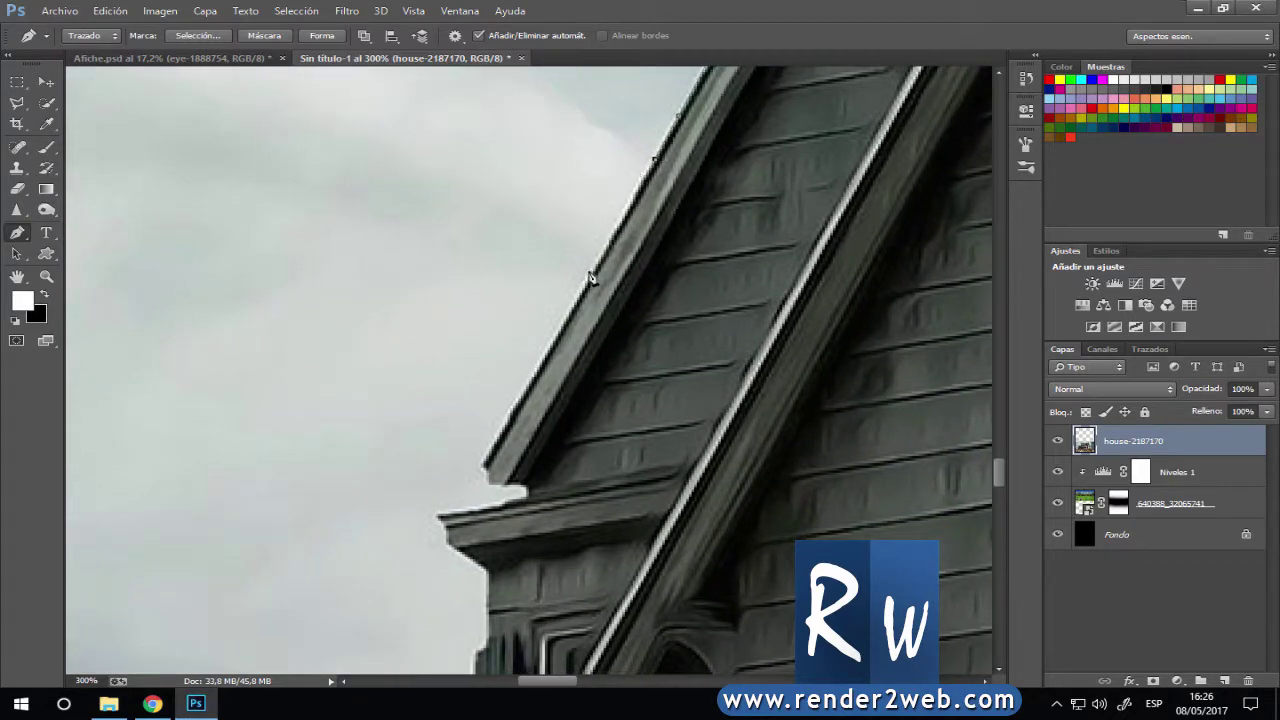
pyautogui.click(587, 271)
pyautogui.click(561, 317)
pyautogui.click(531, 373)
pyautogui.click(515, 401)
pyautogui.click(494, 435)
pyautogui.click(481, 454)
# Carry the path around the roof's lower corner and cornice onto the wall below.
pyautogui.click(499, 488)
pyautogui.click(512, 494)
pyautogui.click(461, 508)
pyautogui.click(438, 514)
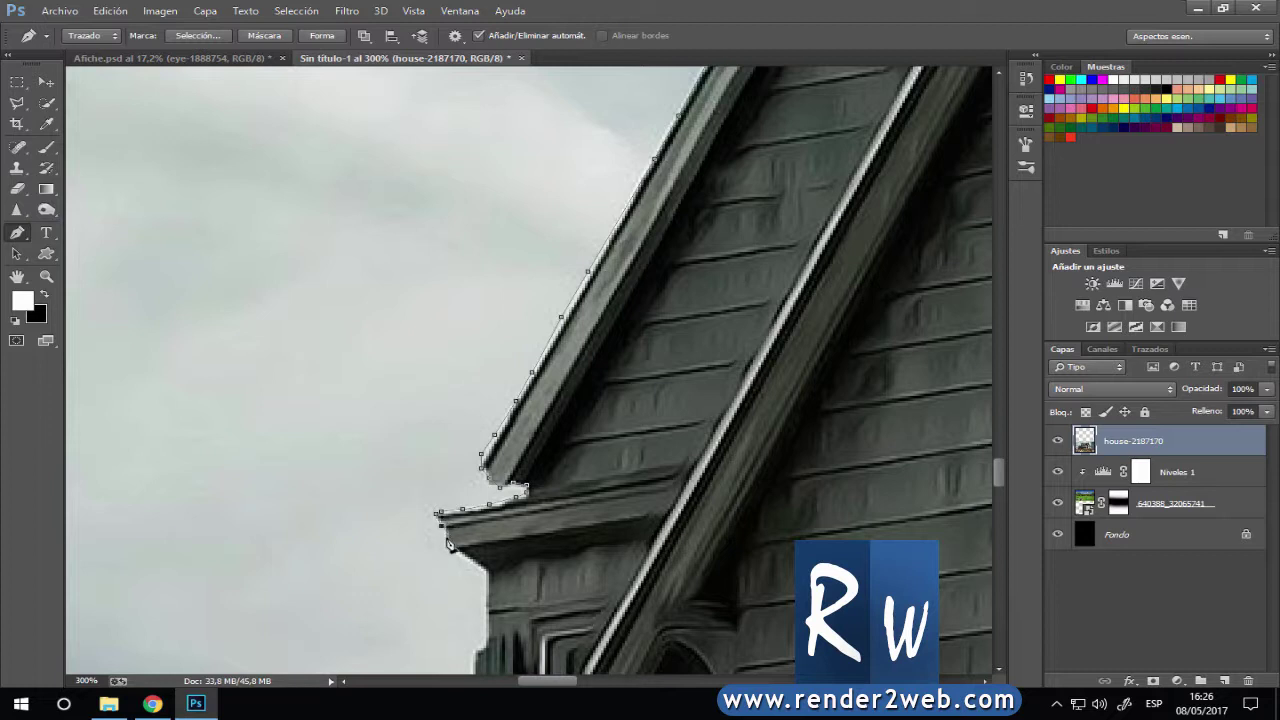
pyautogui.click(447, 546)
pyautogui.click(465, 557)
# Trace down the building edge to the wall-roof corner, then left along the roof edge.
pyautogui.moveTo(494, 580); pyautogui.dragTo(710, 2)
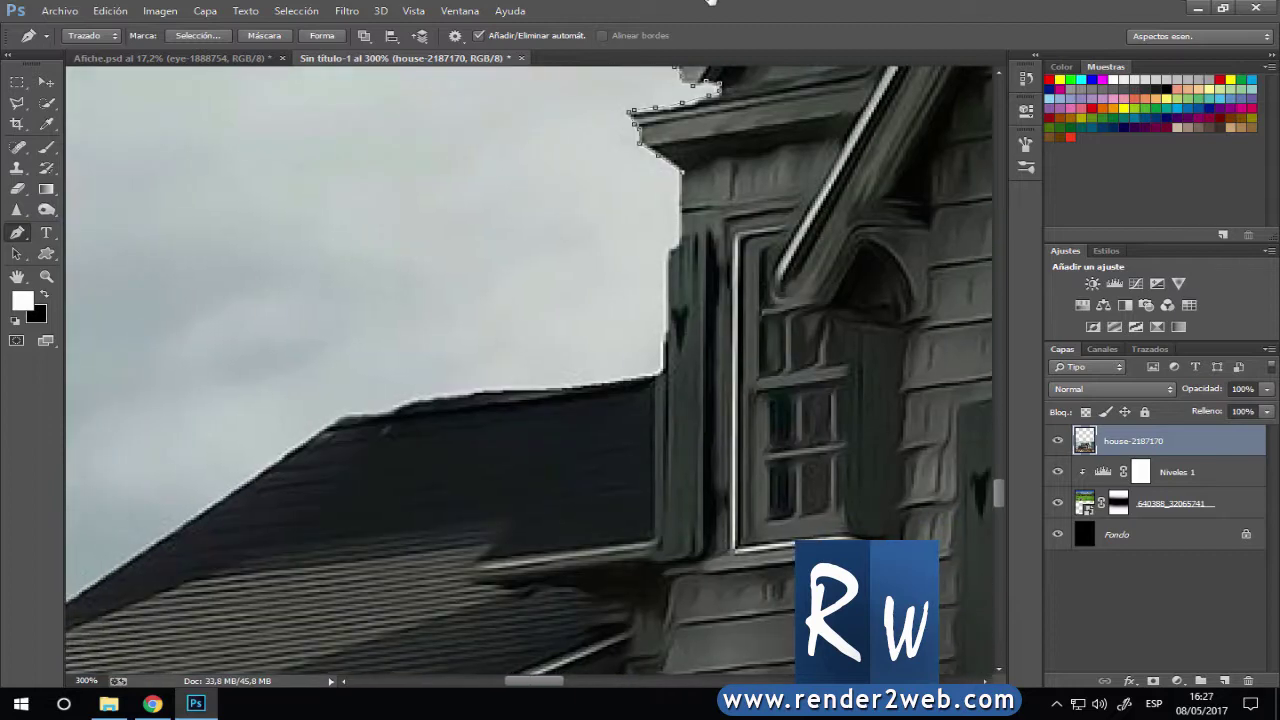
pyautogui.click(677, 240)
pyautogui.click(671, 253)
pyautogui.click(666, 333)
pyautogui.click(661, 375)
pyautogui.click(570, 388)
pyautogui.click(495, 390)
pyautogui.click(418, 401)
pyautogui.click(389, 416)
pyautogui.click(343, 414)
# Continue the outline path down the sloping roof edge.
pyautogui.moveTo(391, 400); pyautogui.dragTo(573, 244)
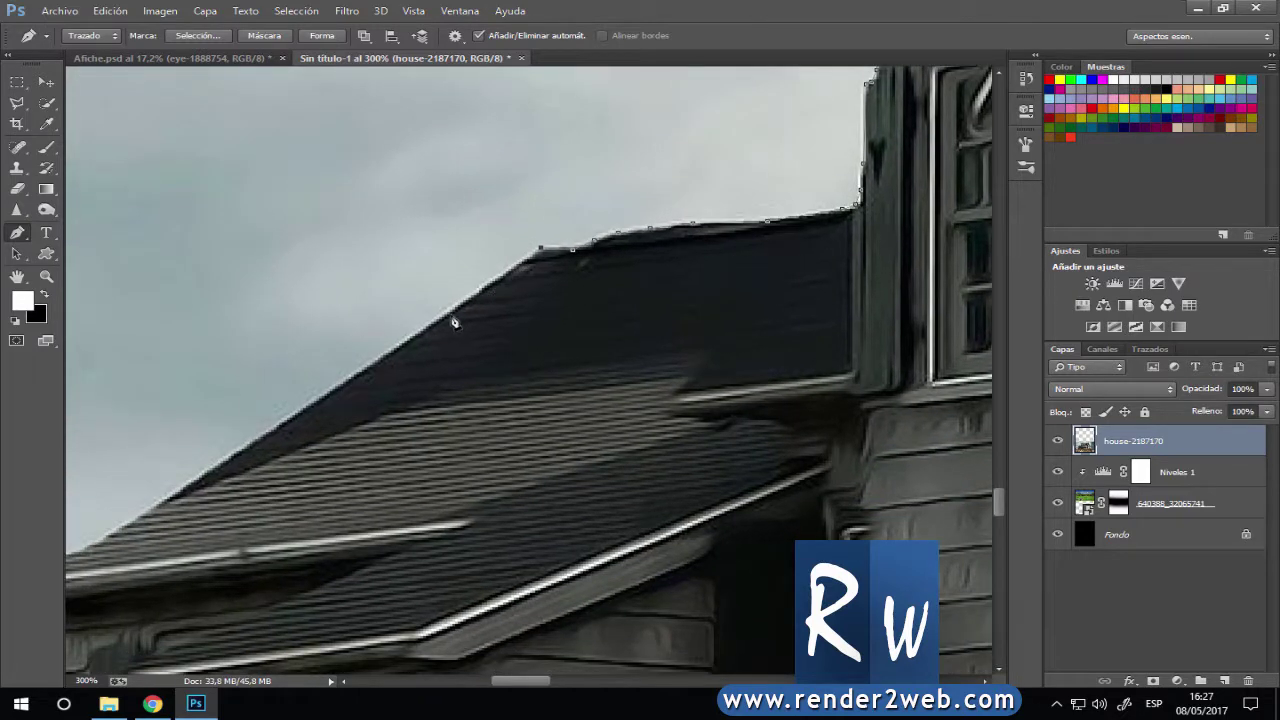
pyautogui.click(440, 318)
pyautogui.click(364, 370)
pyautogui.click(310, 400)
pyautogui.moveTo(515, 268); pyautogui.dragTo(643, 120)
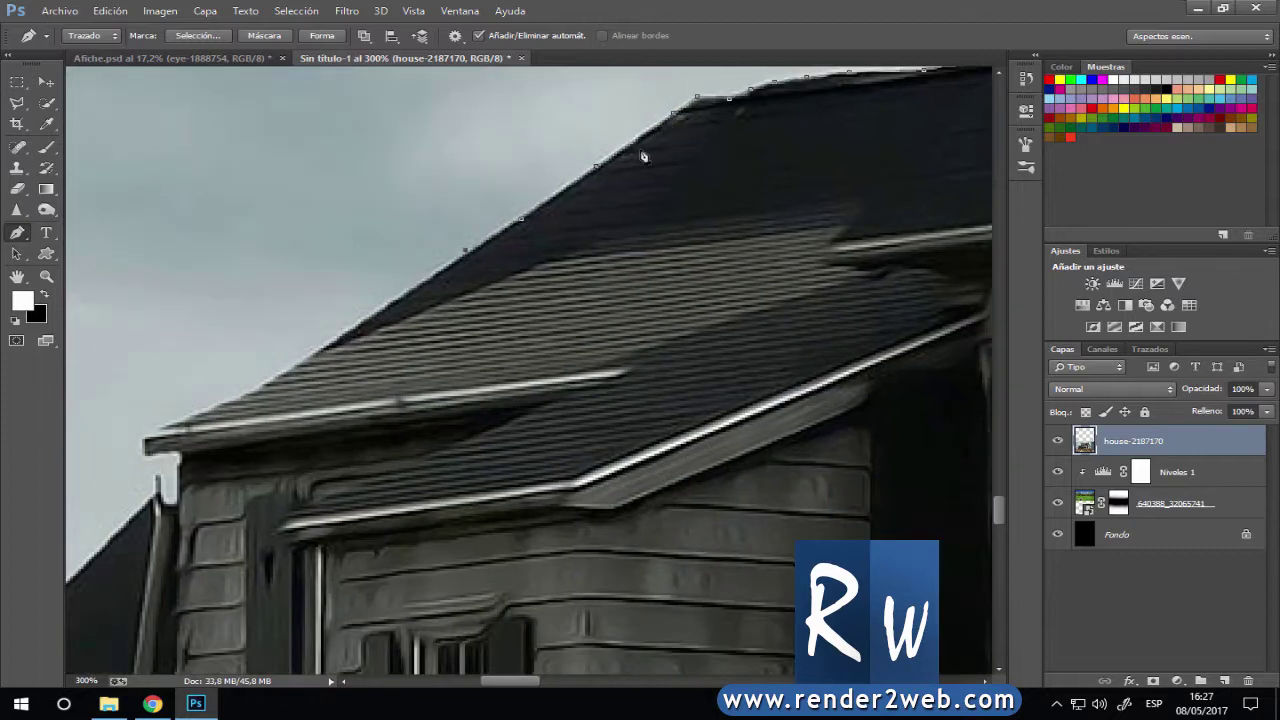
pyautogui.click(409, 287)
pyautogui.click(342, 333)
pyautogui.click(297, 363)
# Trace around the eave corner and down the lower roof edge toward the mountain.
pyautogui.moveTo(295, 380); pyautogui.dragTo(530, 150)
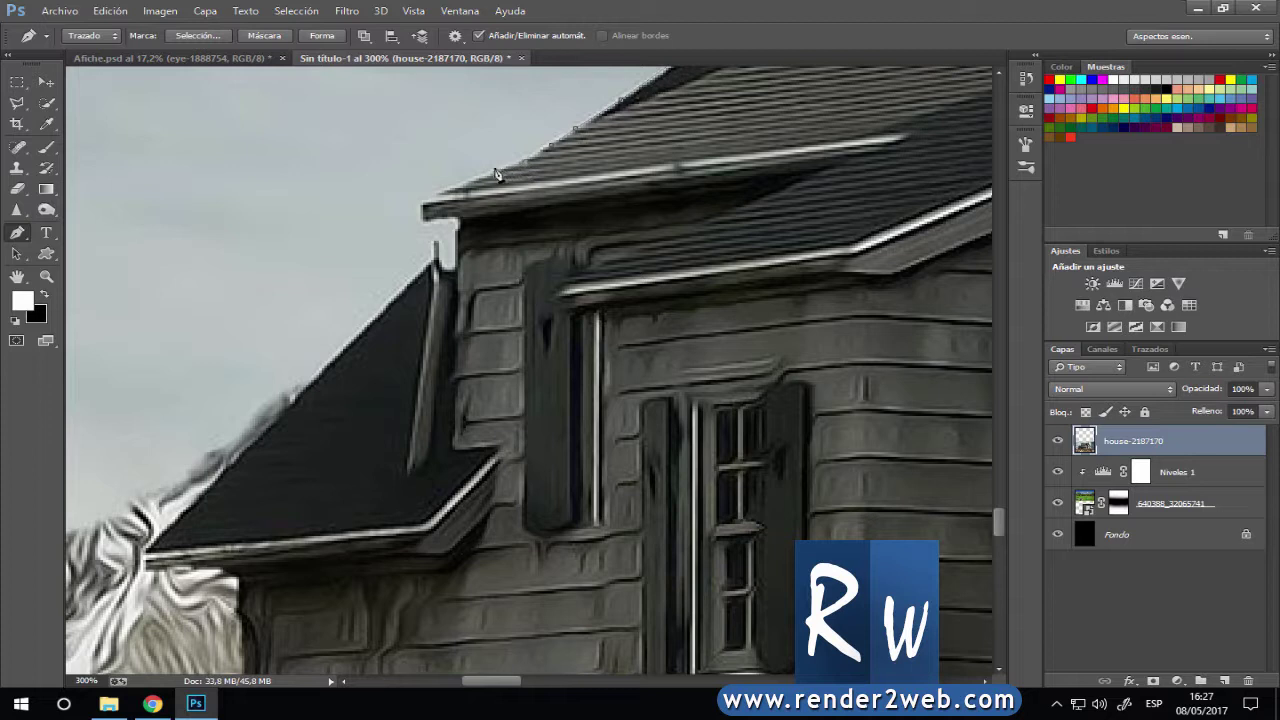
pyautogui.click(450, 188)
pyautogui.click(456, 218)
pyautogui.hotkey('ctrl', 'alt', 'shift', 'f')
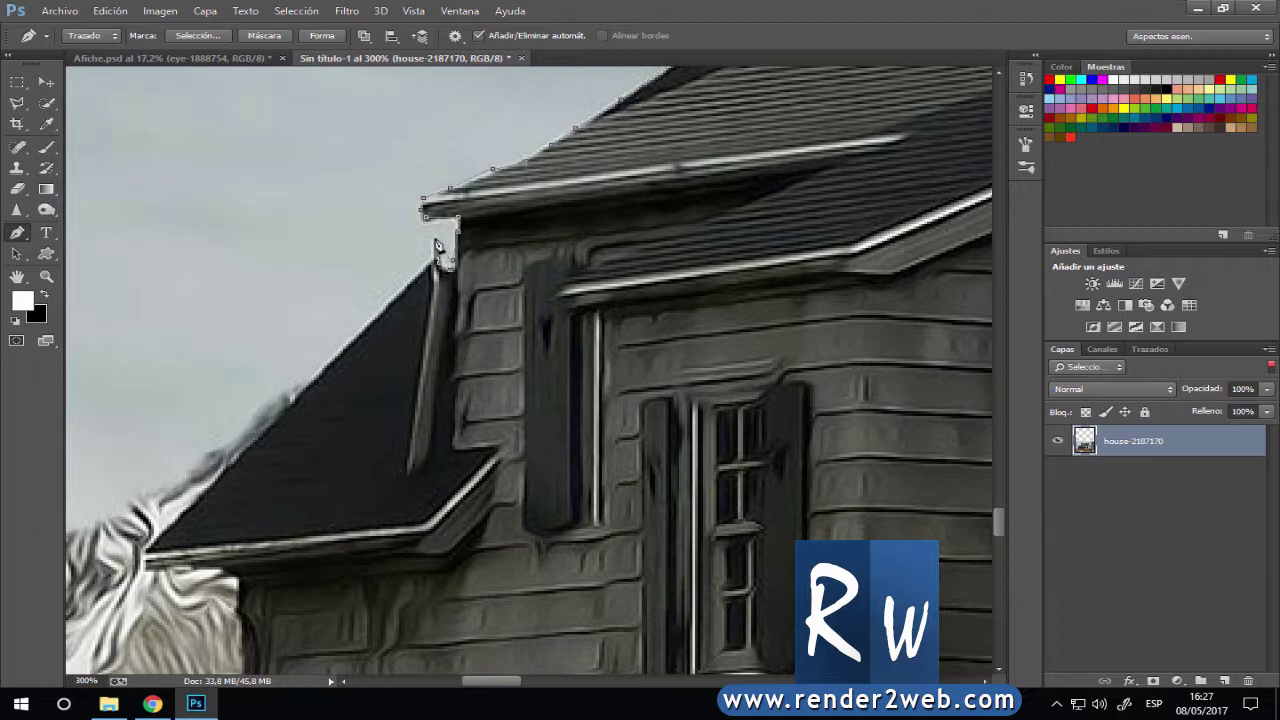
pyautogui.click(435, 241)
pyautogui.moveTo(383, 340); pyautogui.dragTo(546, 209)
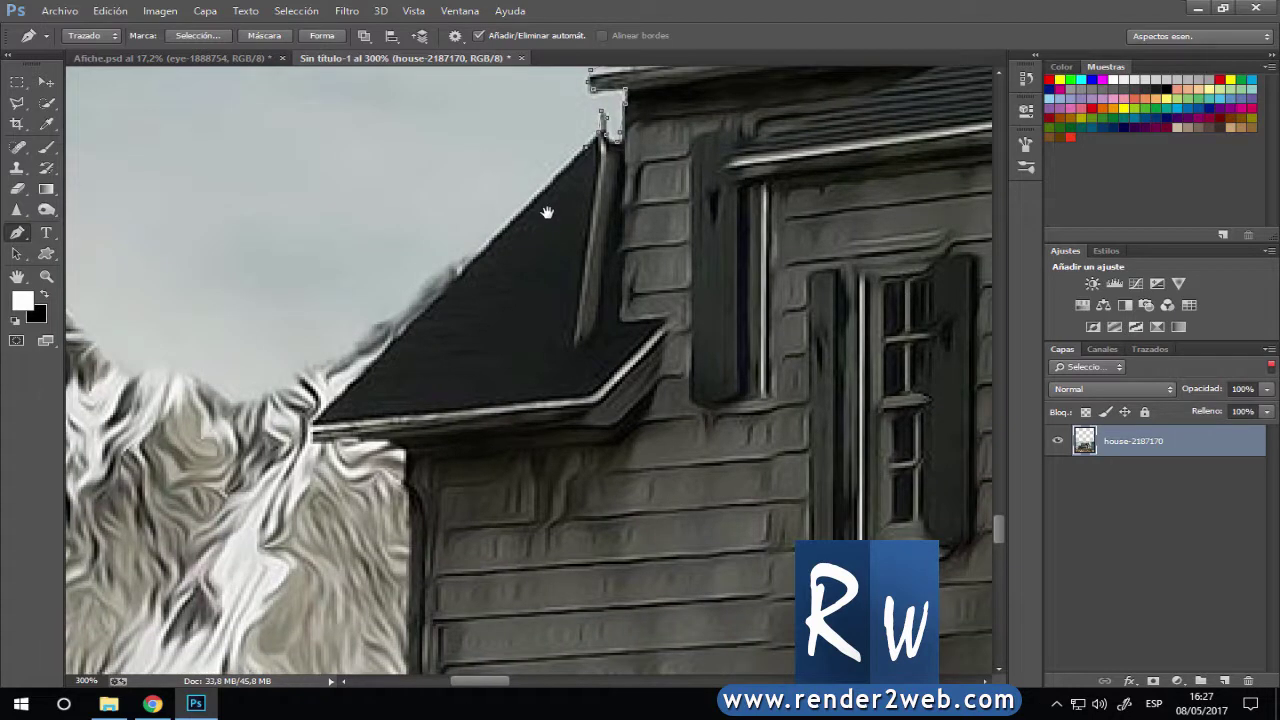
pyautogui.click(484, 246)
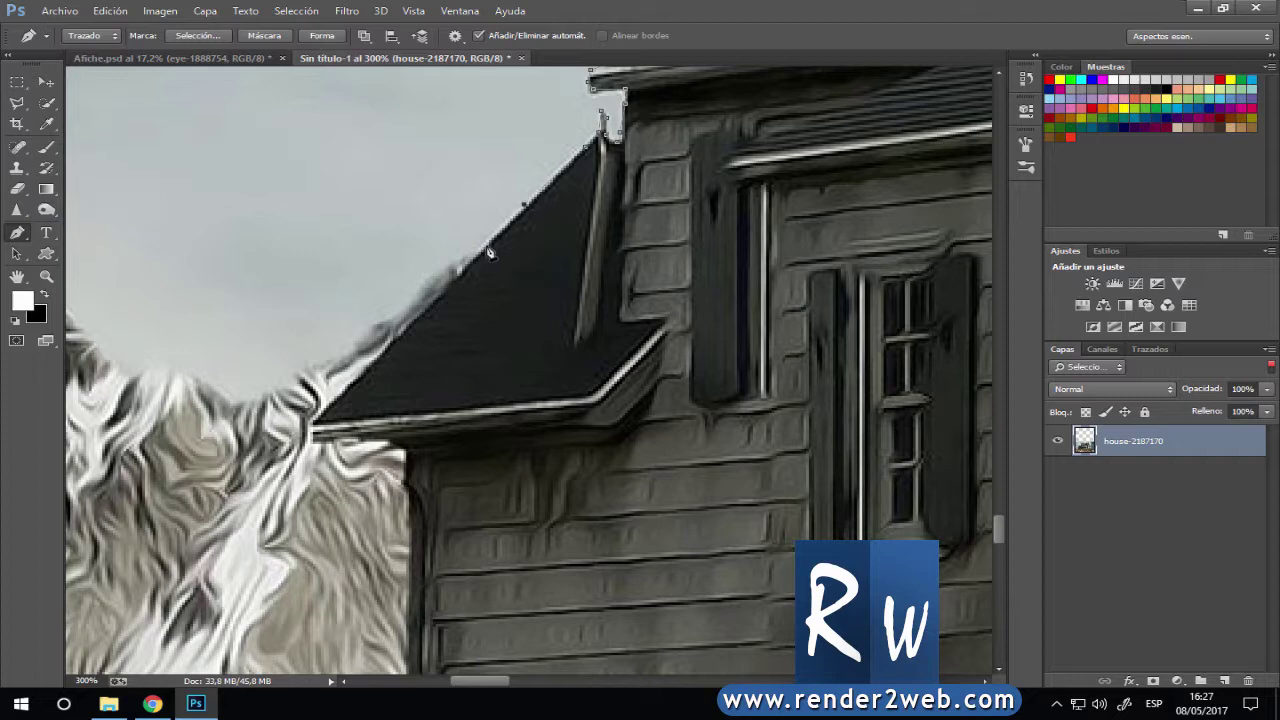
pyautogui.click(449, 286)
pyautogui.moveTo(357, 335)
pyautogui.mouseDown()
pyautogui.moveTo(1052, 236)
pyautogui.moveTo(775, 292)
pyautogui.mouseUp()
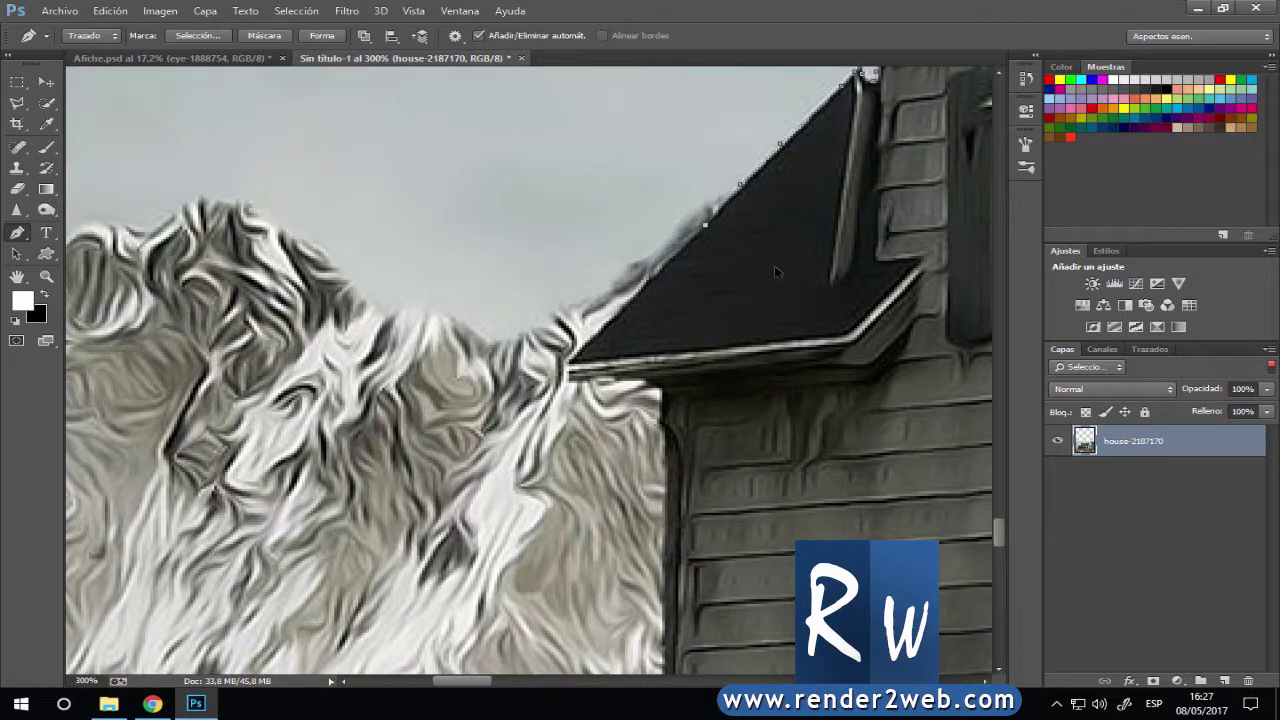
# Trace down the last roof edge and onto the mountain's edge.
pyautogui.click(705, 207)
pyautogui.click(668, 239)
pyautogui.click(628, 265)
pyautogui.click(598, 287)
pyautogui.click(564, 306)
pyautogui.click(526, 330)
pyautogui.click(483, 340)
pyautogui.click(464, 320)
pyautogui.click(427, 306)
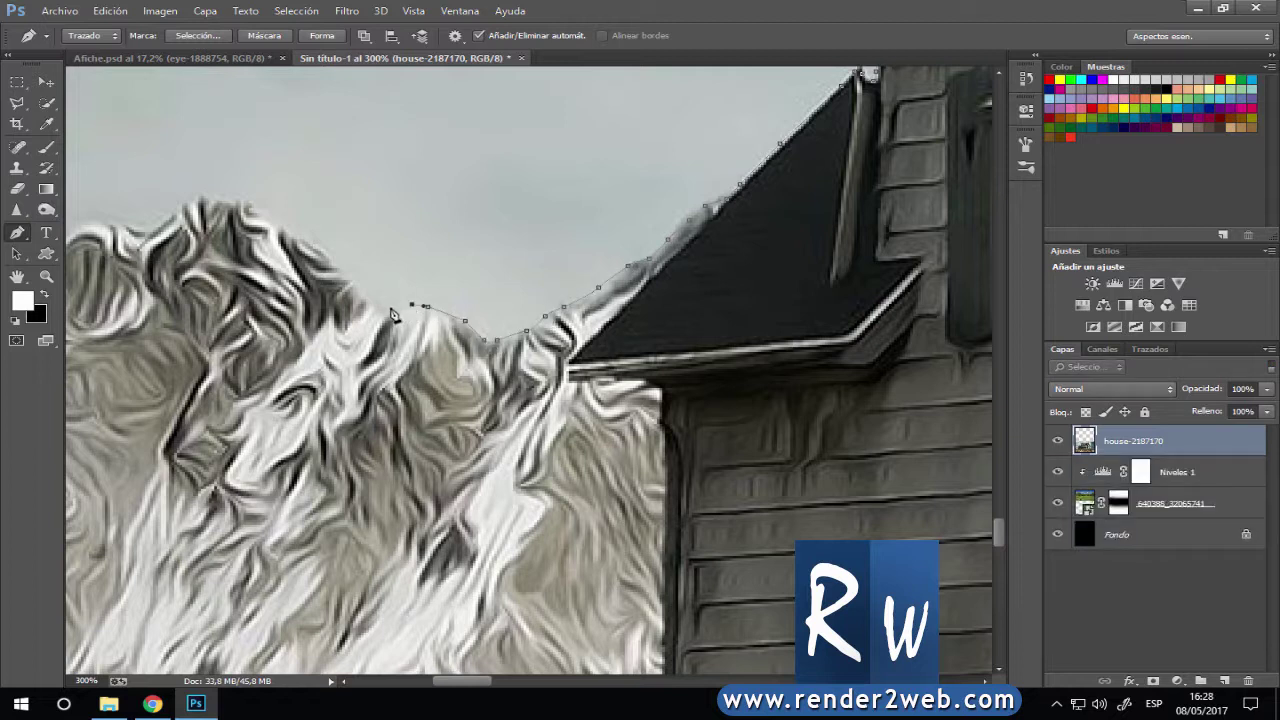
pyautogui.click(393, 305)
pyautogui.click(370, 301)
# Follow the mountain slope up and left along the ridge, removing misplaced anchors.
pyautogui.click(343, 267)
pyautogui.click(313, 245)
pyautogui.click(294, 234)
pyautogui.click(254, 211)
pyautogui.click(242, 199)
pyautogui.click(213, 197)
pyautogui.click(172, 207)
pyautogui.click(147, 226)
pyautogui.click(110, 219)
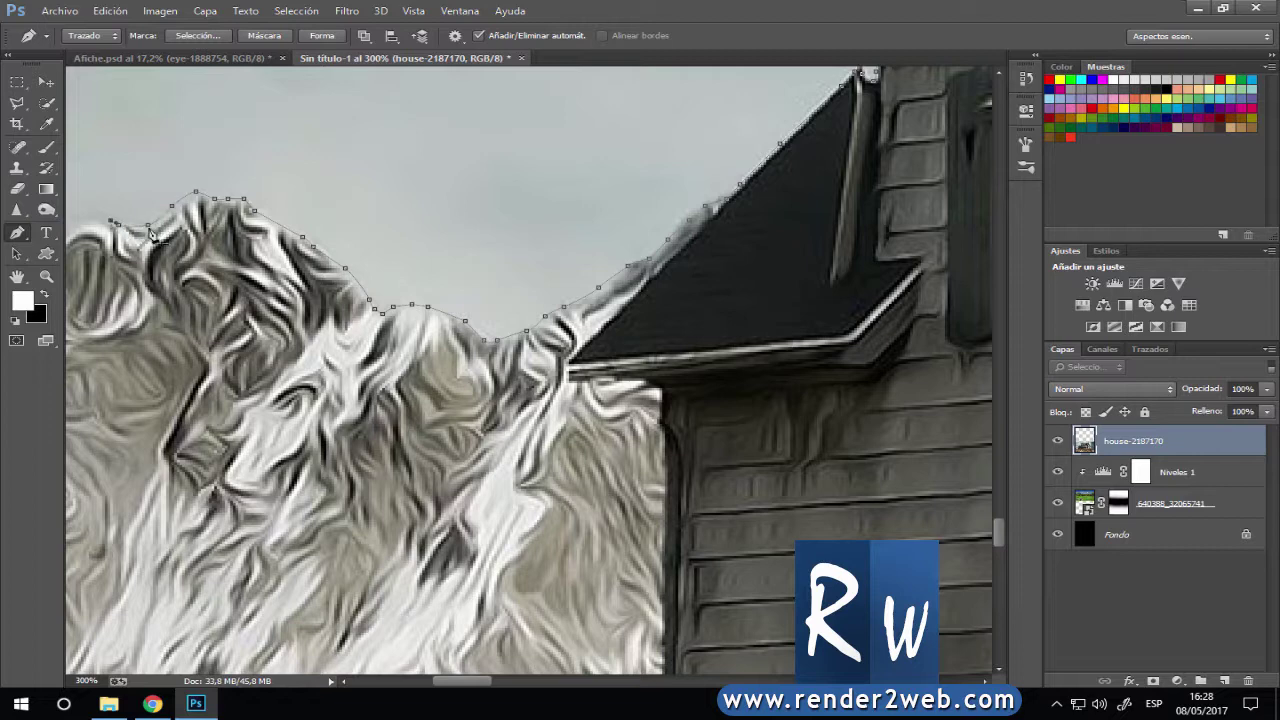
pyautogui.moveTo(152, 234); pyautogui.dragTo(648, 245)
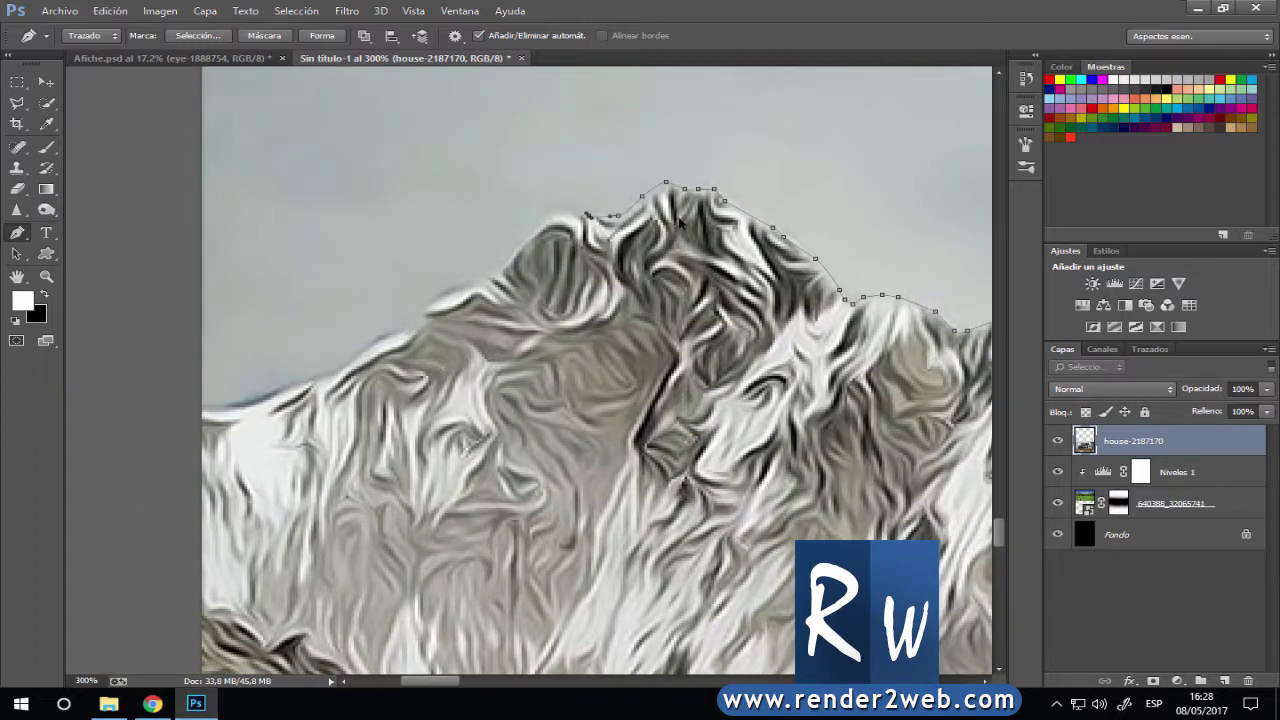
pyautogui.hotkey('ctrl', 'alt', 'z')
pyautogui.hotkey('ctrl', 'alt', 'z')
pyautogui.hotkey('ctrl', 'alt', 'z')
pyautogui.hotkey('ctrl', 'alt', 'z')
# Retrace the mountain ridge leftward with new anchors.
pyautogui.click(660, 187)
pyautogui.click(627, 214)
pyautogui.click(567, 212)
pyautogui.click(519, 241)
pyautogui.click(495, 266)
pyautogui.click(451, 290)
pyautogui.click(428, 301)
# Extend the path down the ridge to the image's left edge.
pyautogui.click(402, 325)
pyautogui.click(375, 340)
pyautogui.click(350, 358)
pyautogui.click(333, 368)
pyautogui.click(300, 380)
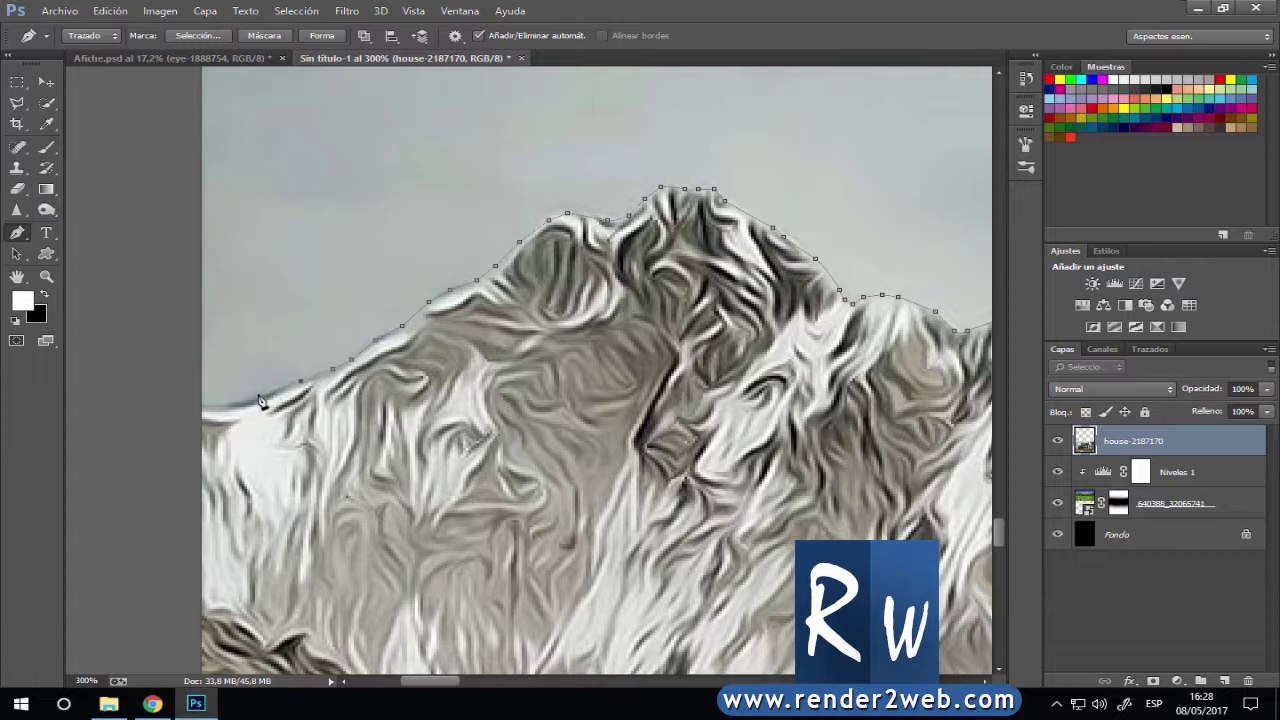
pyautogui.click(258, 396)
pyautogui.click(218, 402)
# Close the path outside the canvas and convert it via Hacer selección with 0 feather radius.
pyautogui.hotkey('ctrl', '-')
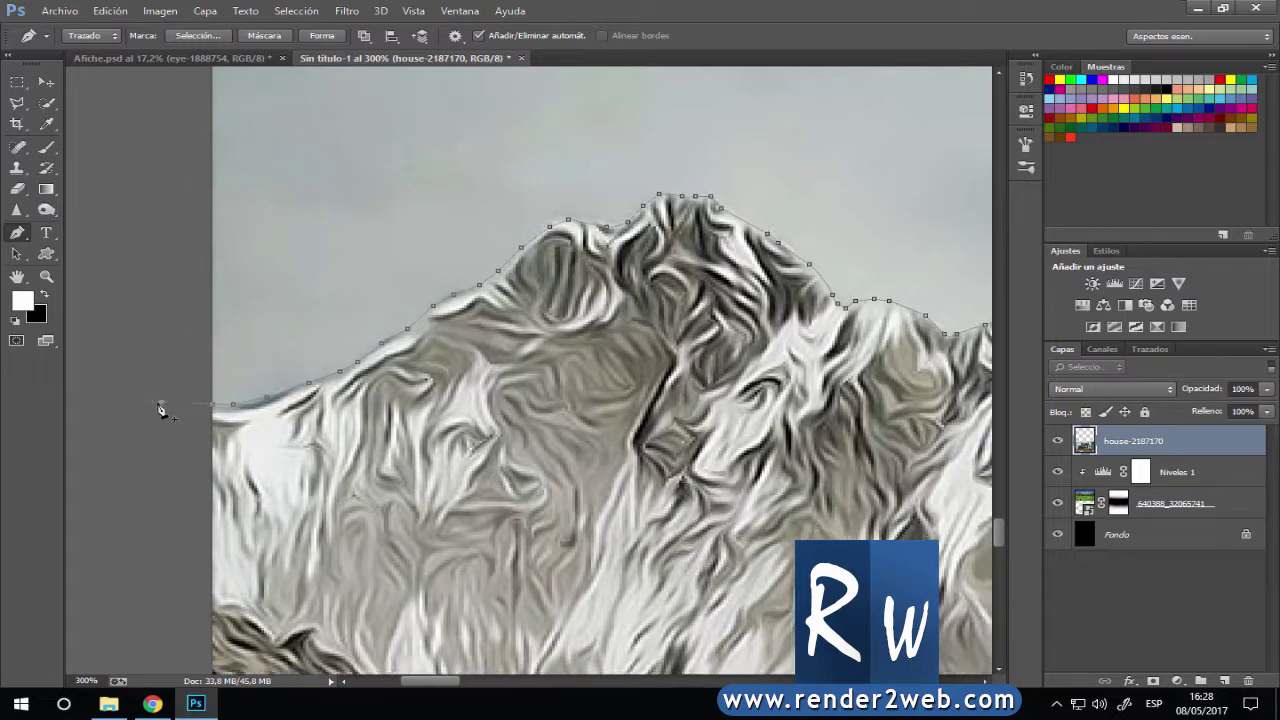
pyautogui.hotkey('ctrl', '-')
pyautogui.hotkey('ctrl', '-')
pyautogui.hotkey('ctrl', '-')
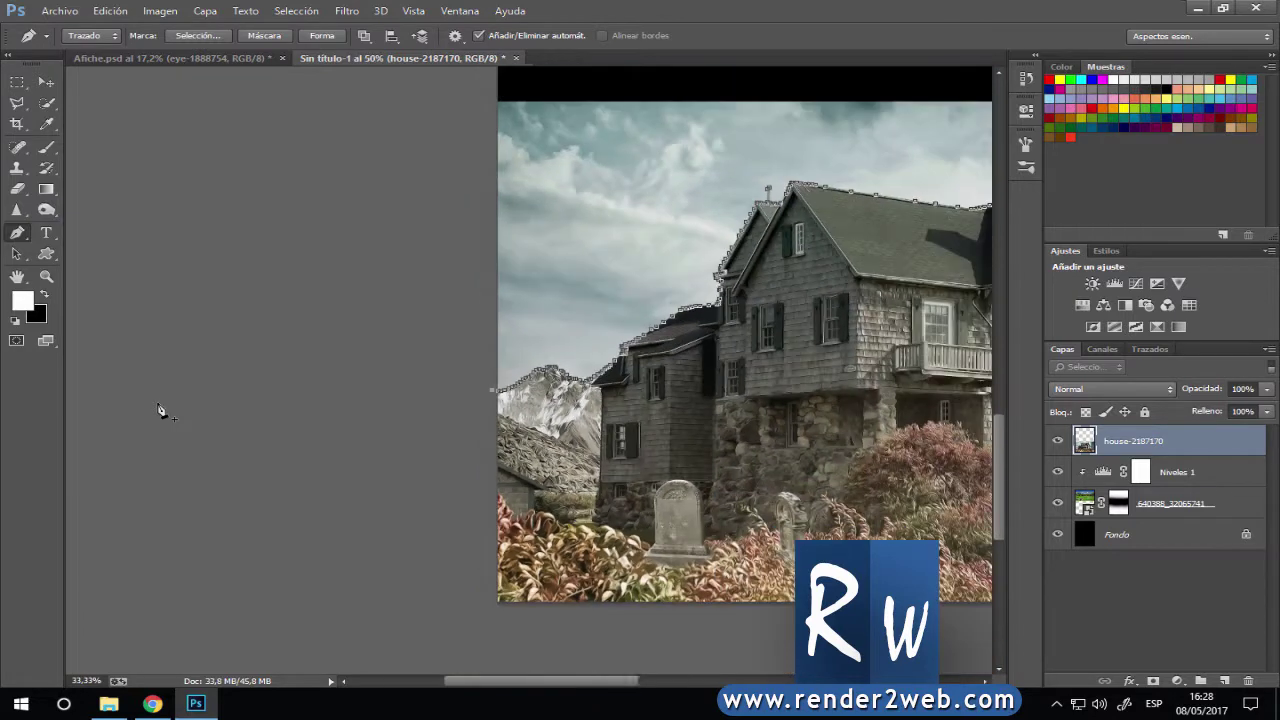
pyautogui.hotkey('ctrl', '-')
pyautogui.hotkey('ctrl', '-')
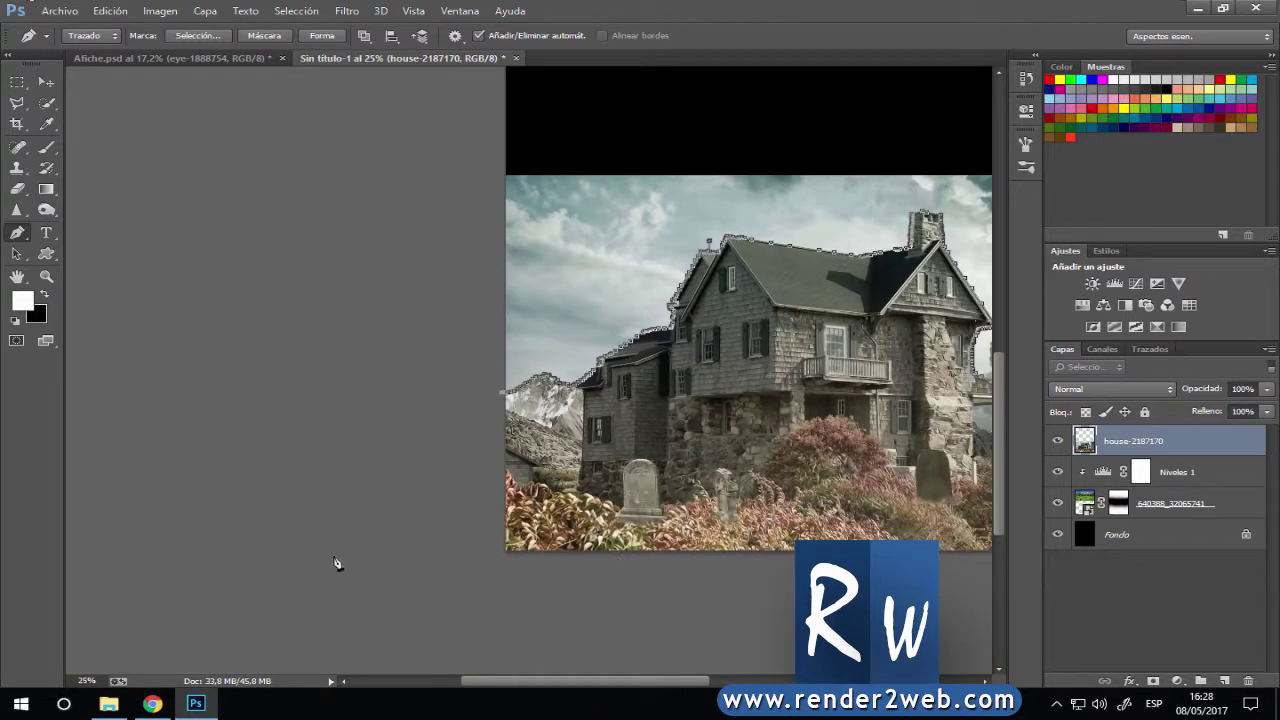
pyautogui.hscroll(5, 748, 623)
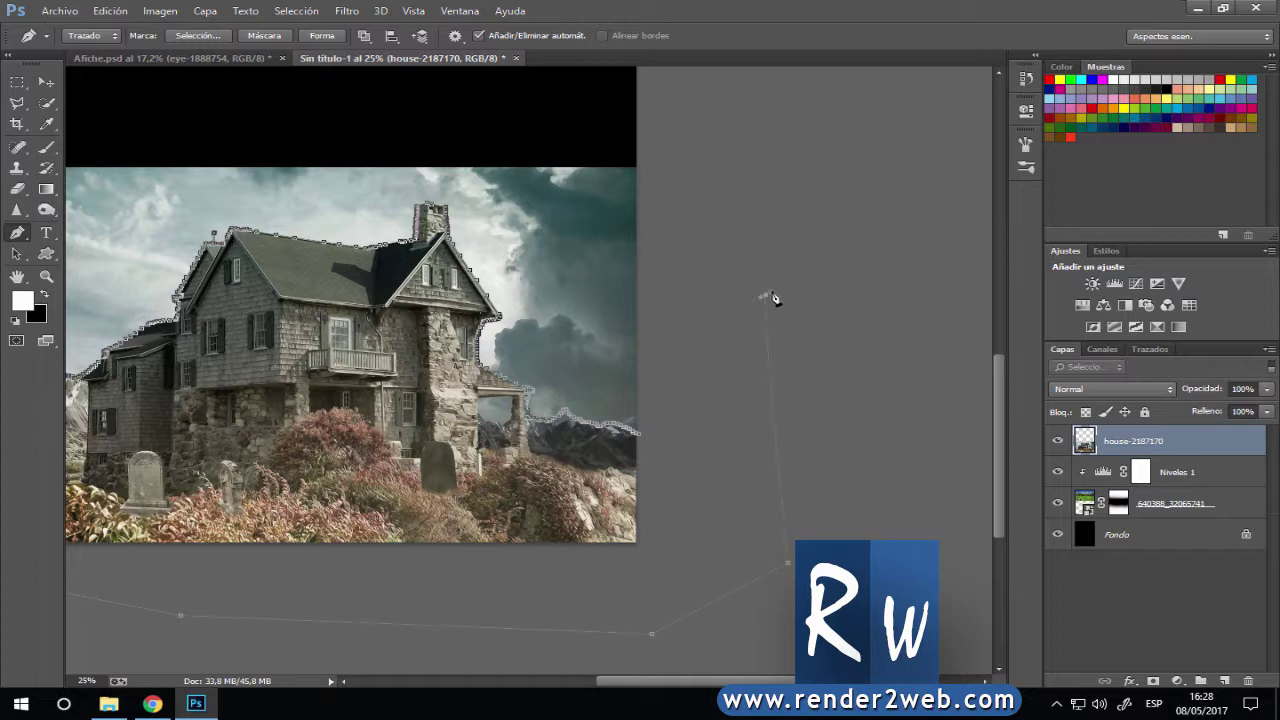
pyautogui.rightClick(676, 455)
pyautogui.rightClick(513, 468)
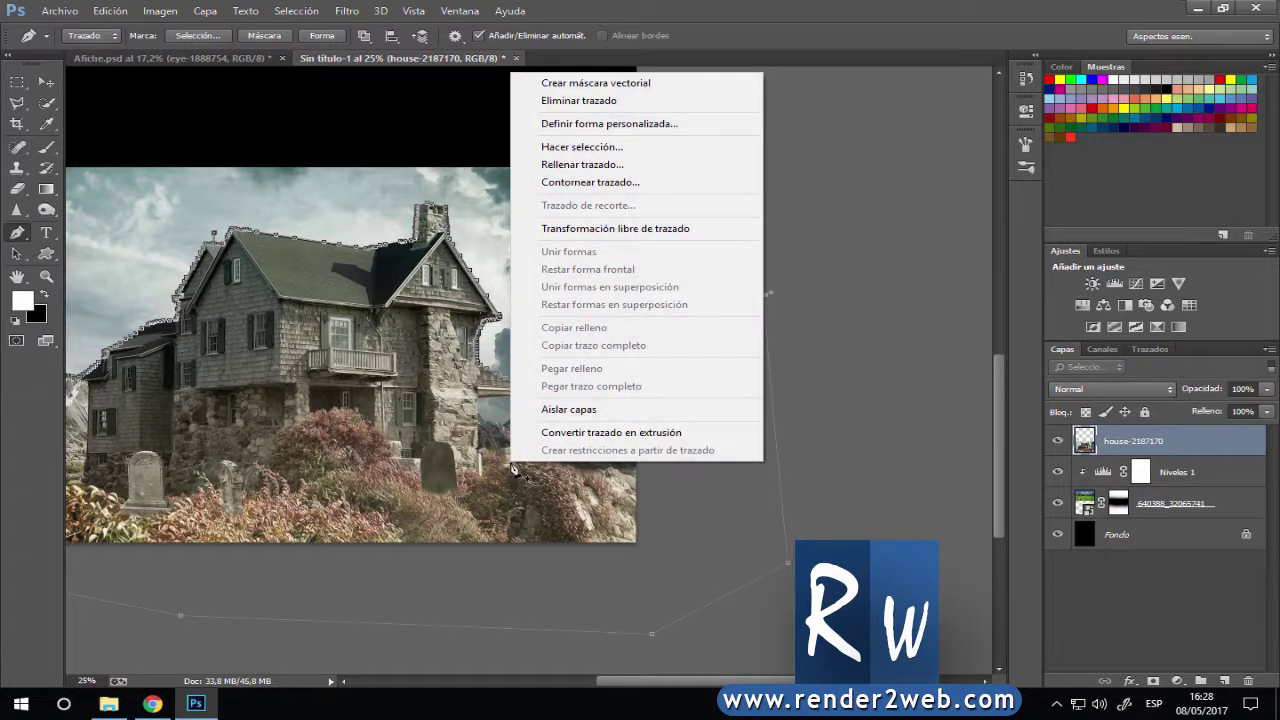
pyautogui.click(586, 148)
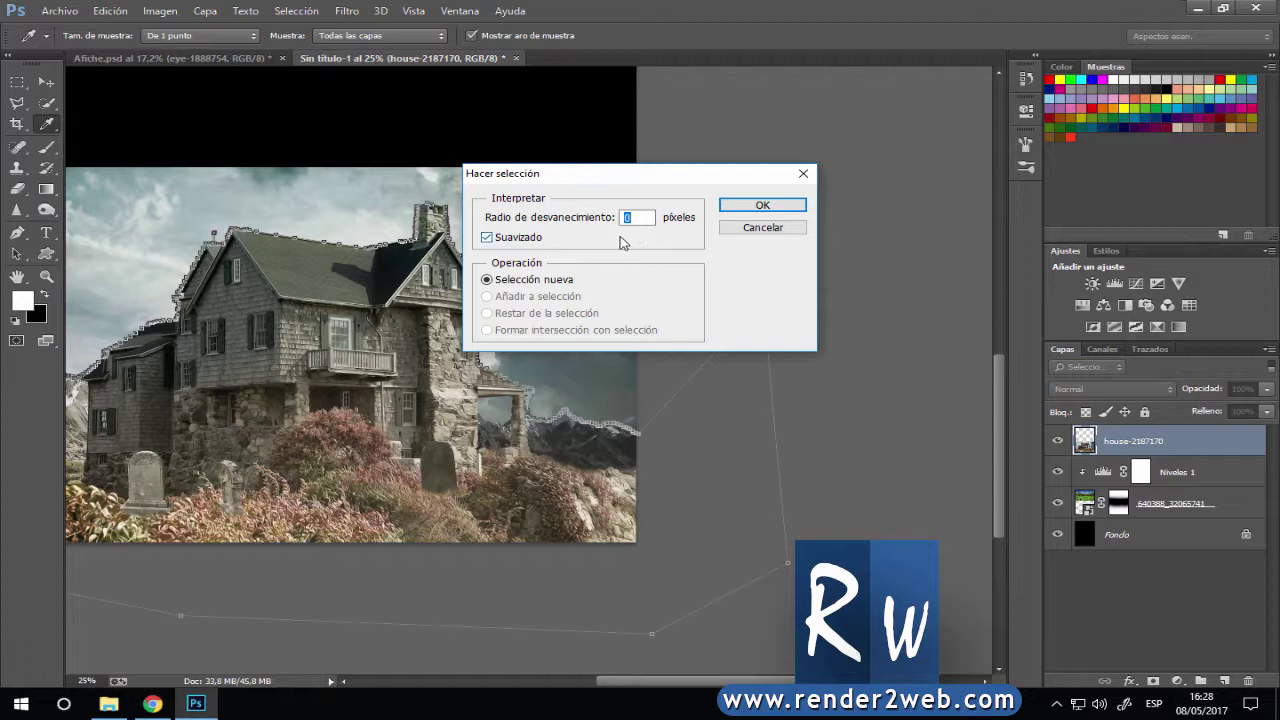
pyautogui.click(762, 205)
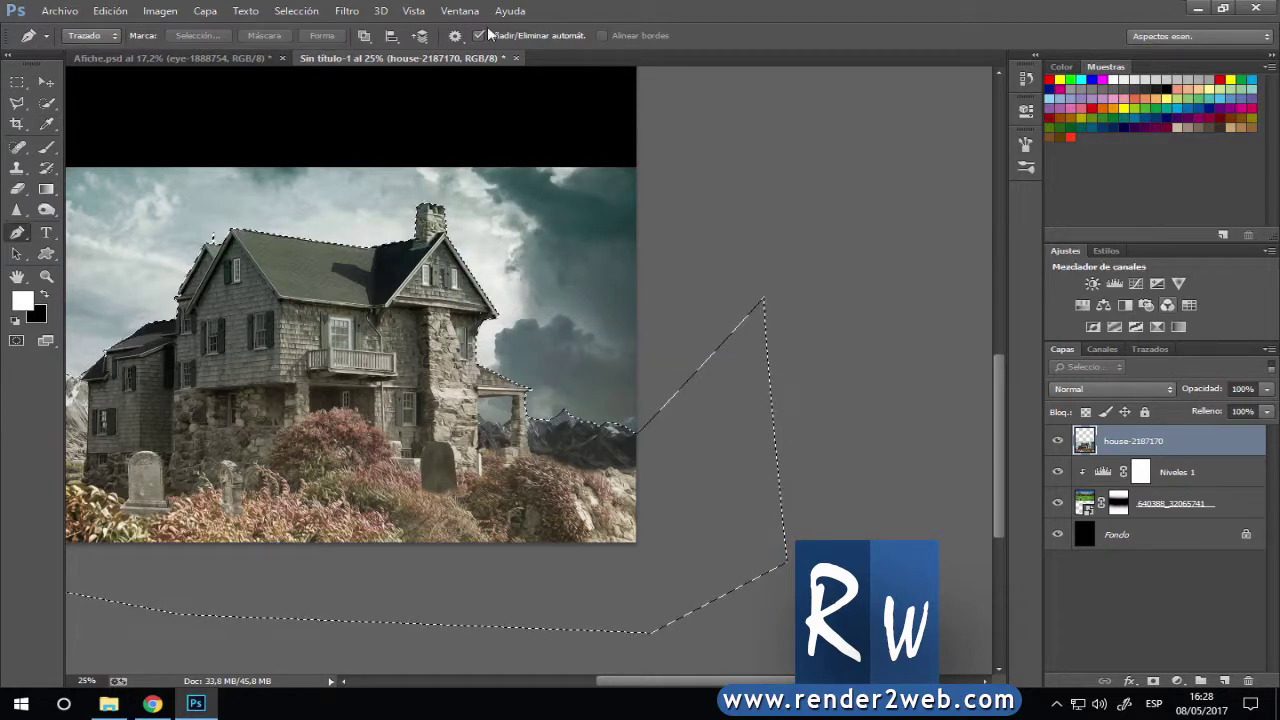
pyautogui.click(46, 82)
# Bring back the hidden selection, trying and undoing a black fill.
pyautogui.hotkey('ctrl', 'd')
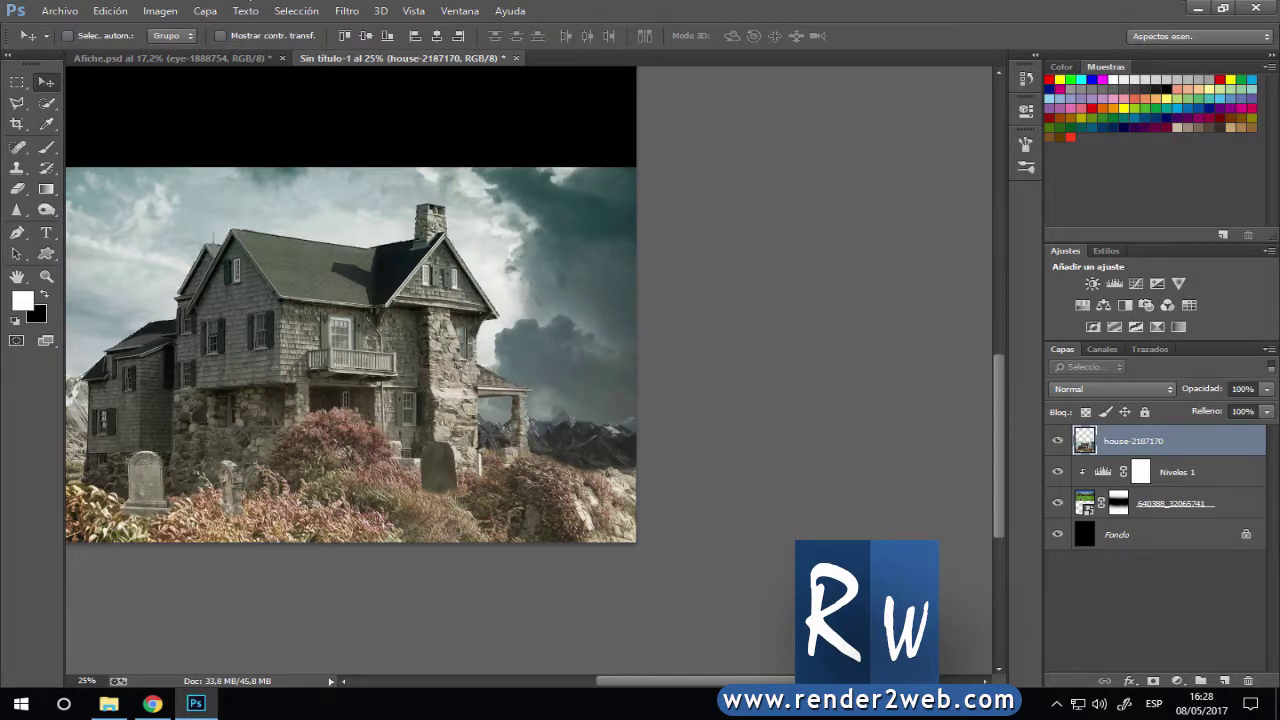
pyautogui.hotkey('ctrl', '-')
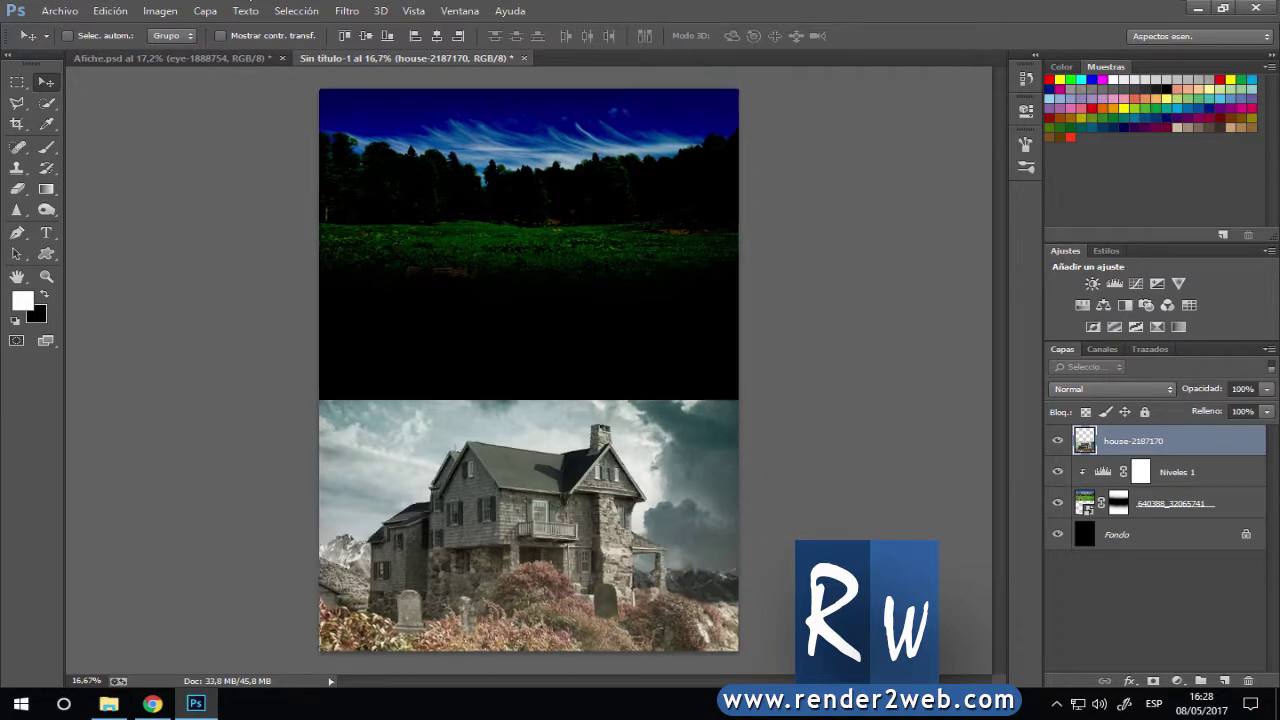
pyautogui.hotkey('ctrl', '+')
pyautogui.moveTo(563, 337); pyautogui.dragTo(536, 145)
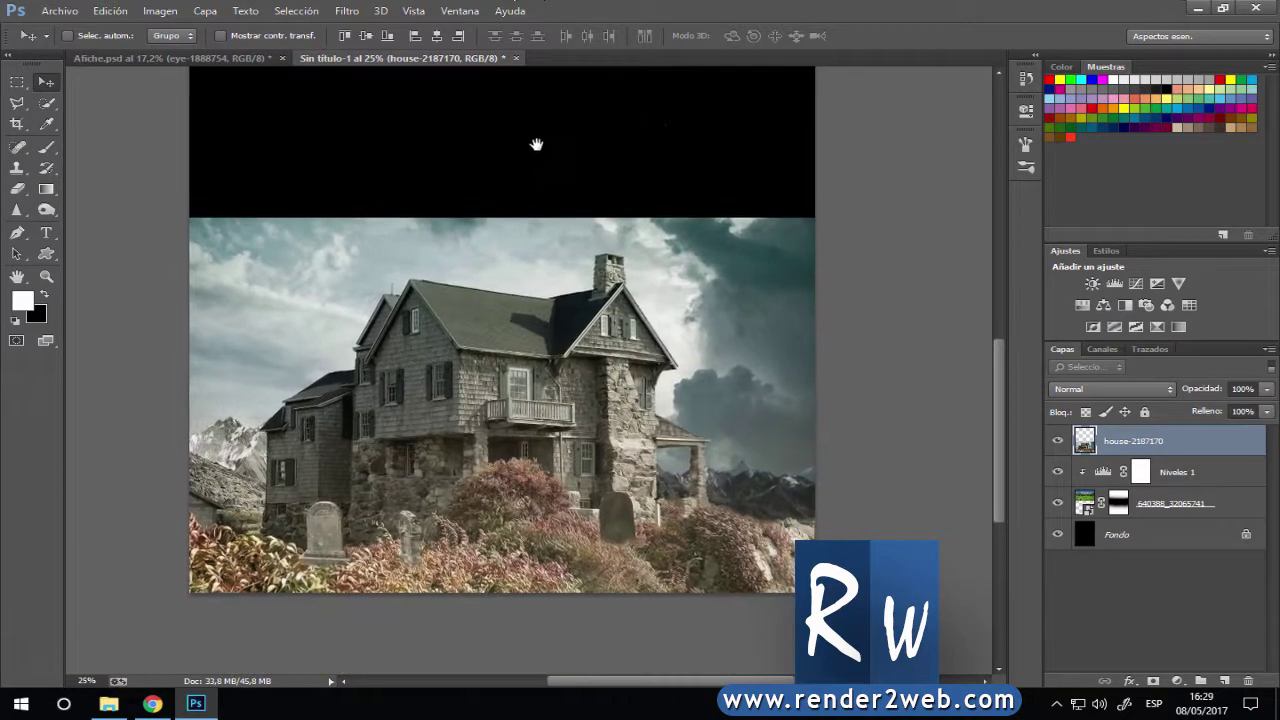
pyautogui.hotkey('ctrl', 'shift', 'd')
pyautogui.hotkey('ctrl', 'shift', 'BackSpace')
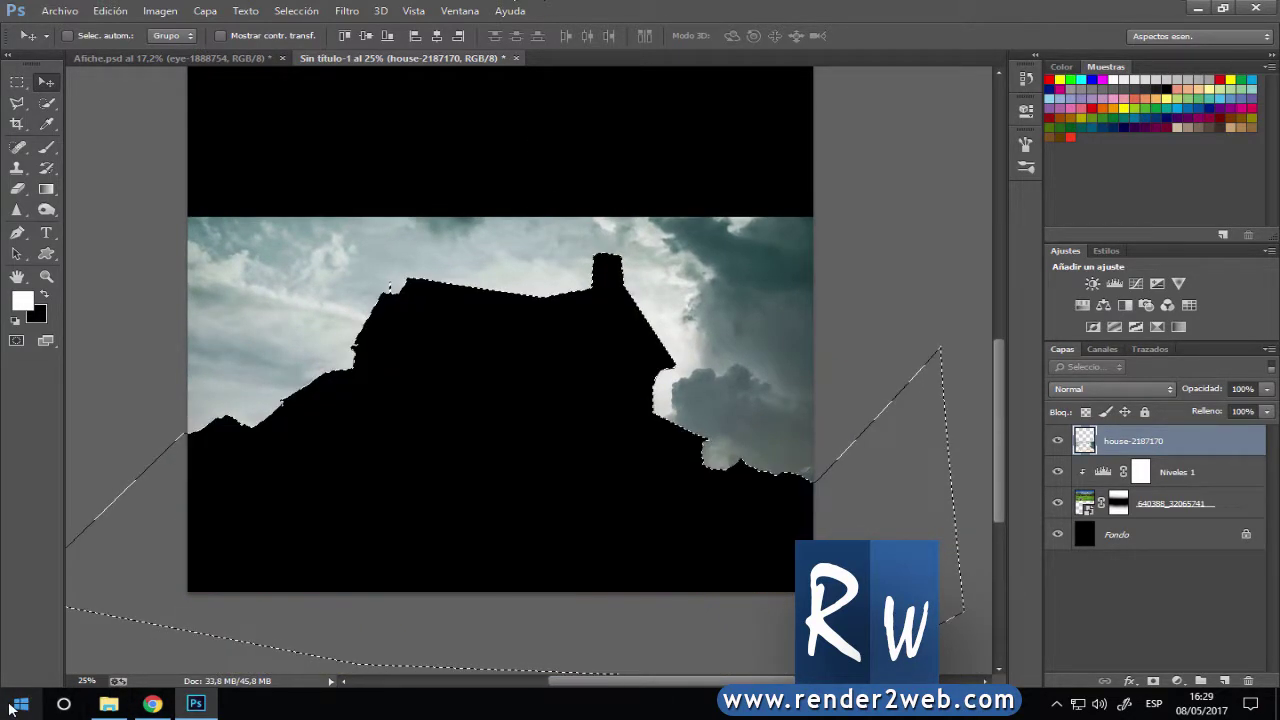
pyautogui.hotkey('ctrl', 'z')
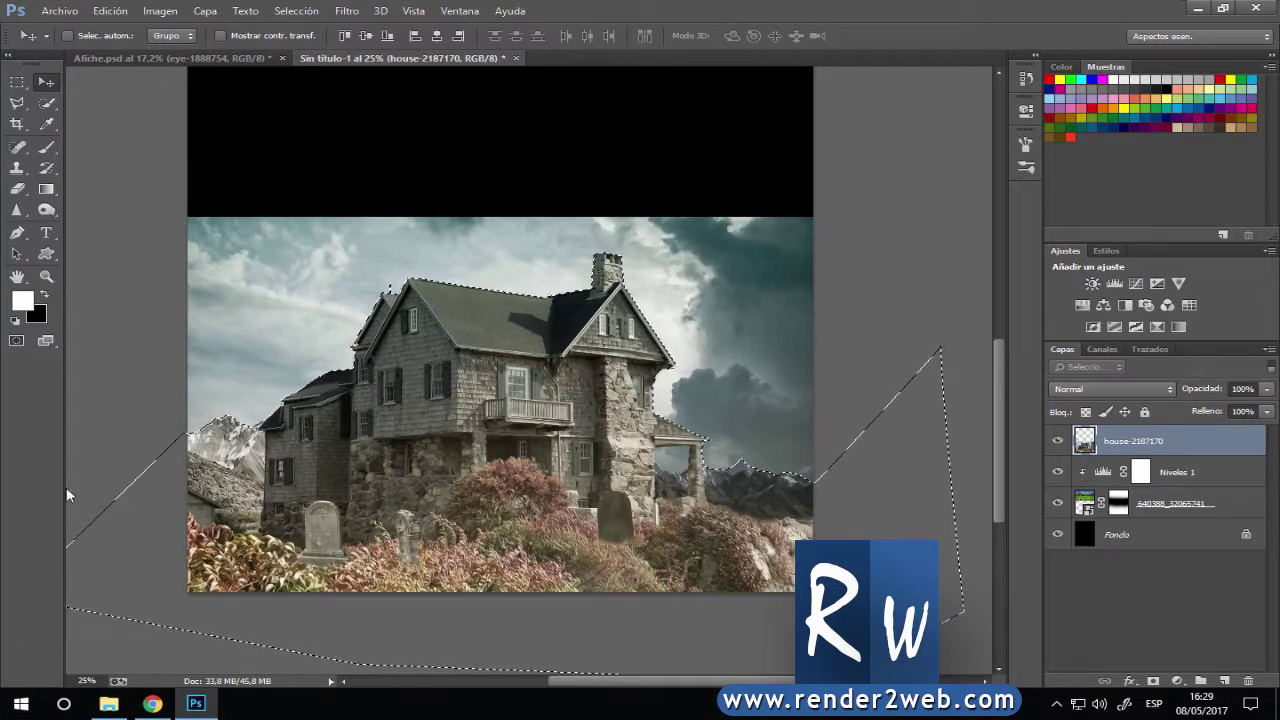
# Invert the selection, delete the sky around the house, and deselect.
pyautogui.click(296, 10)
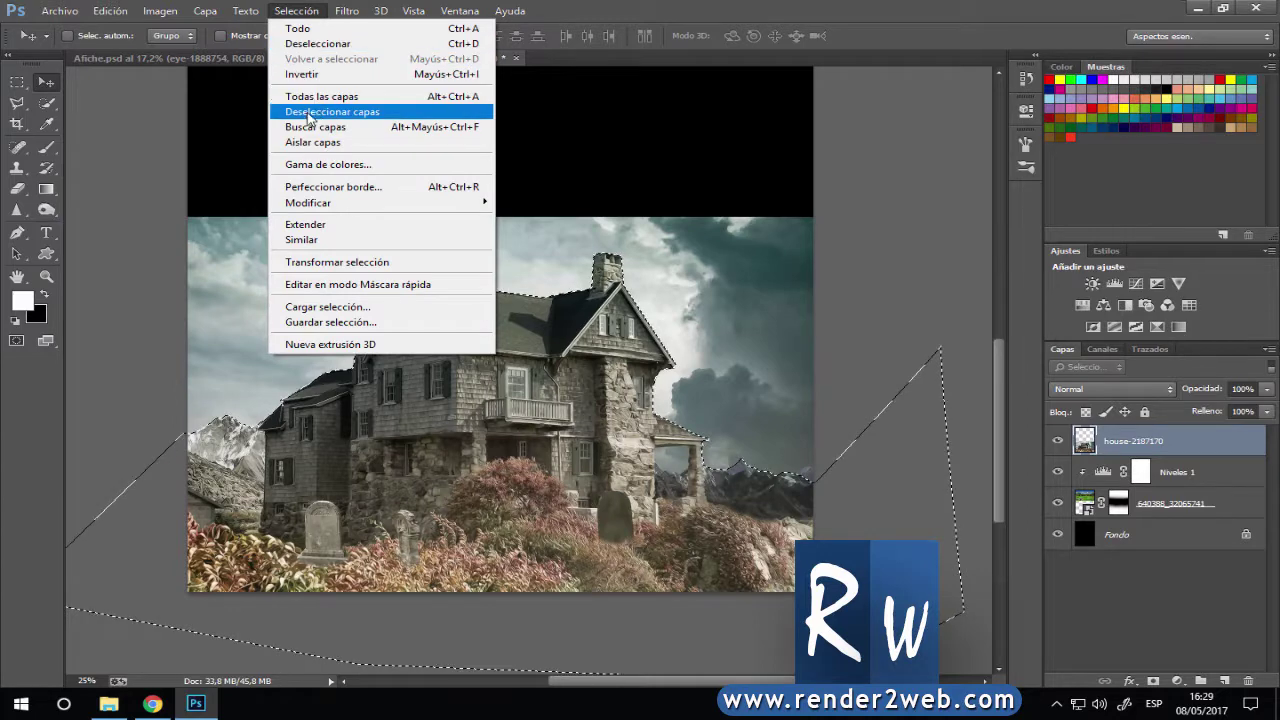
pyautogui.click(963, 218)
pyautogui.hotkey('ctrl', 'shift', 'i')
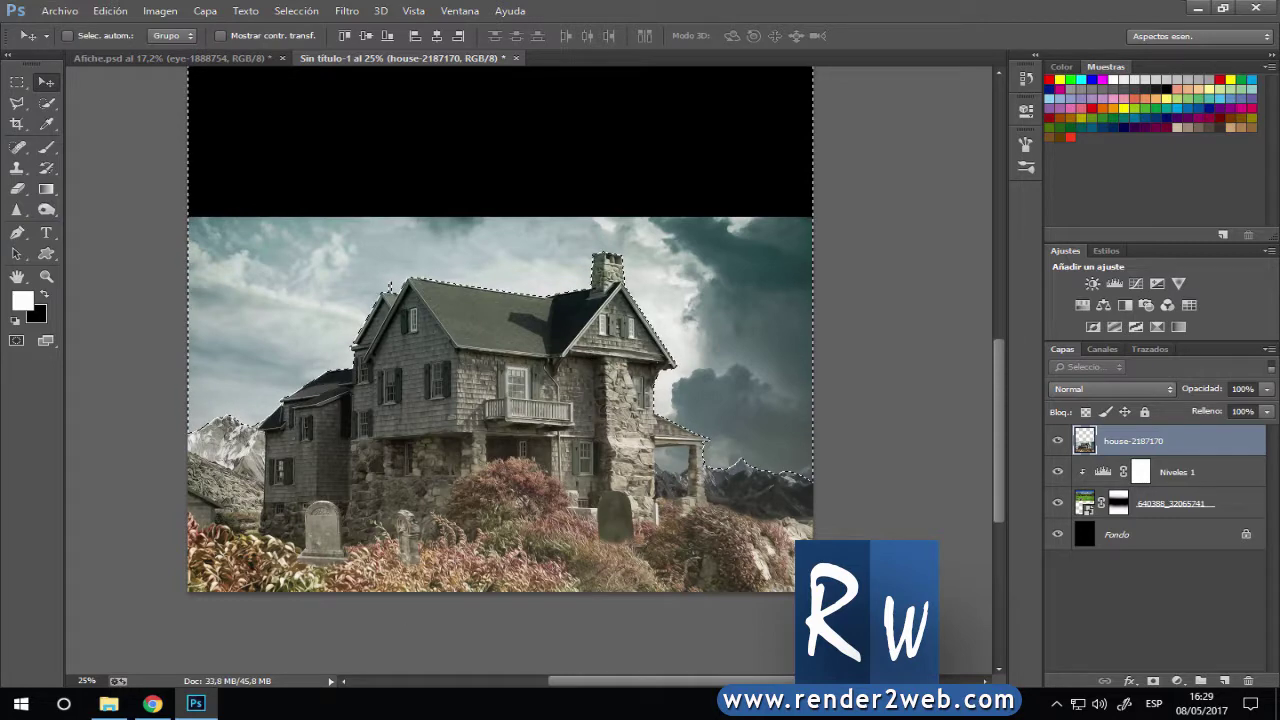
pyautogui.press('Delete')
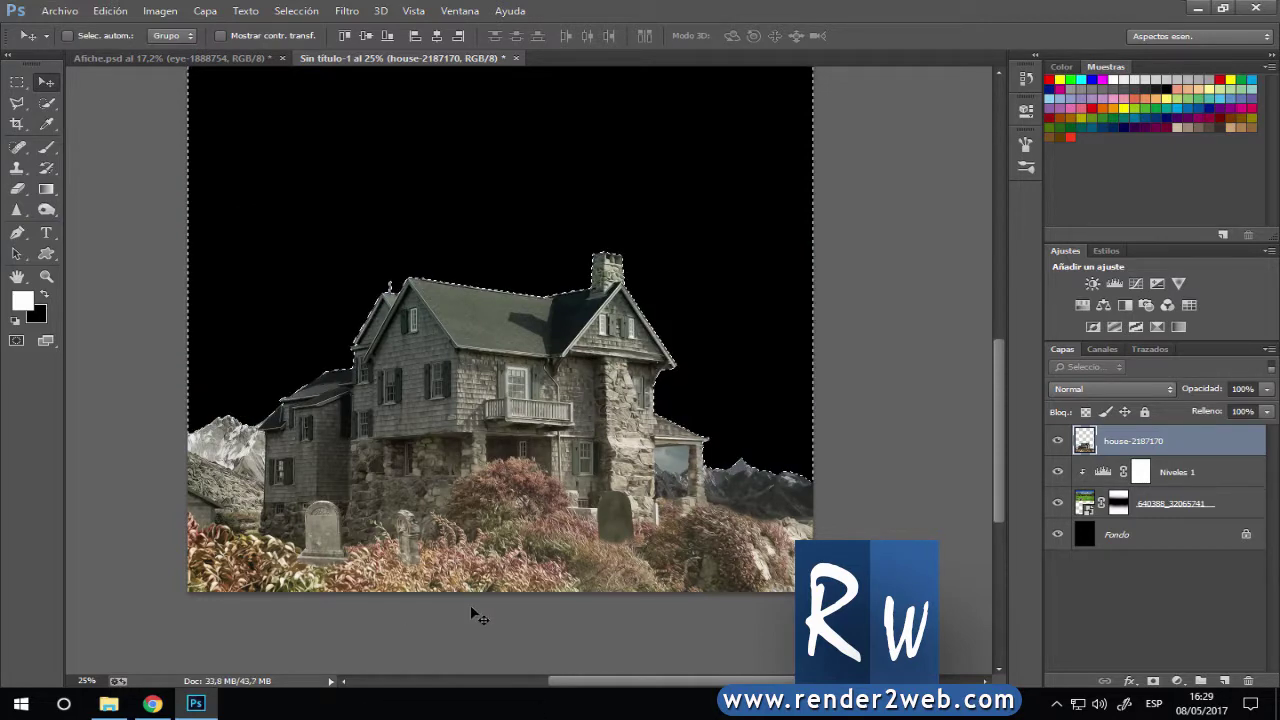
pyautogui.hotkey('ctrl', 'd')
pyautogui.hotkey('ctrl', '-')
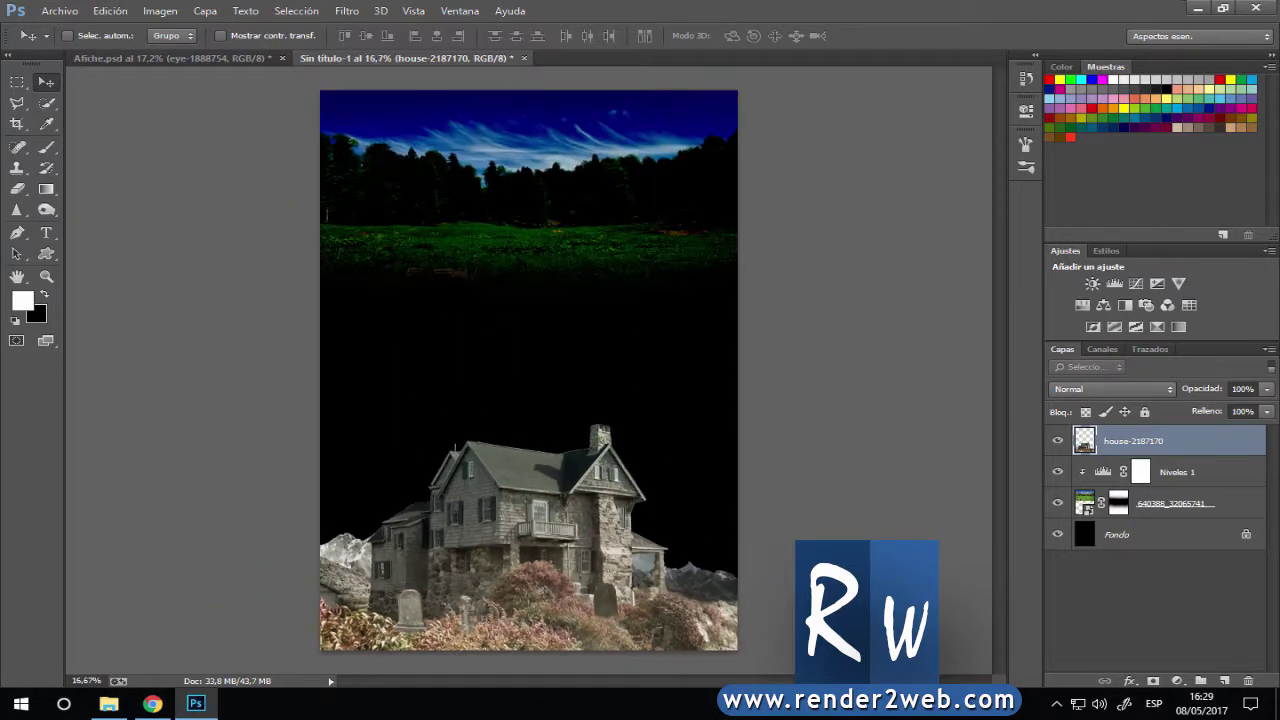
# Save the composition to the Escritorio folder as Afiche2, then zoom in and out to check it.
pyautogui.click(59, 10)
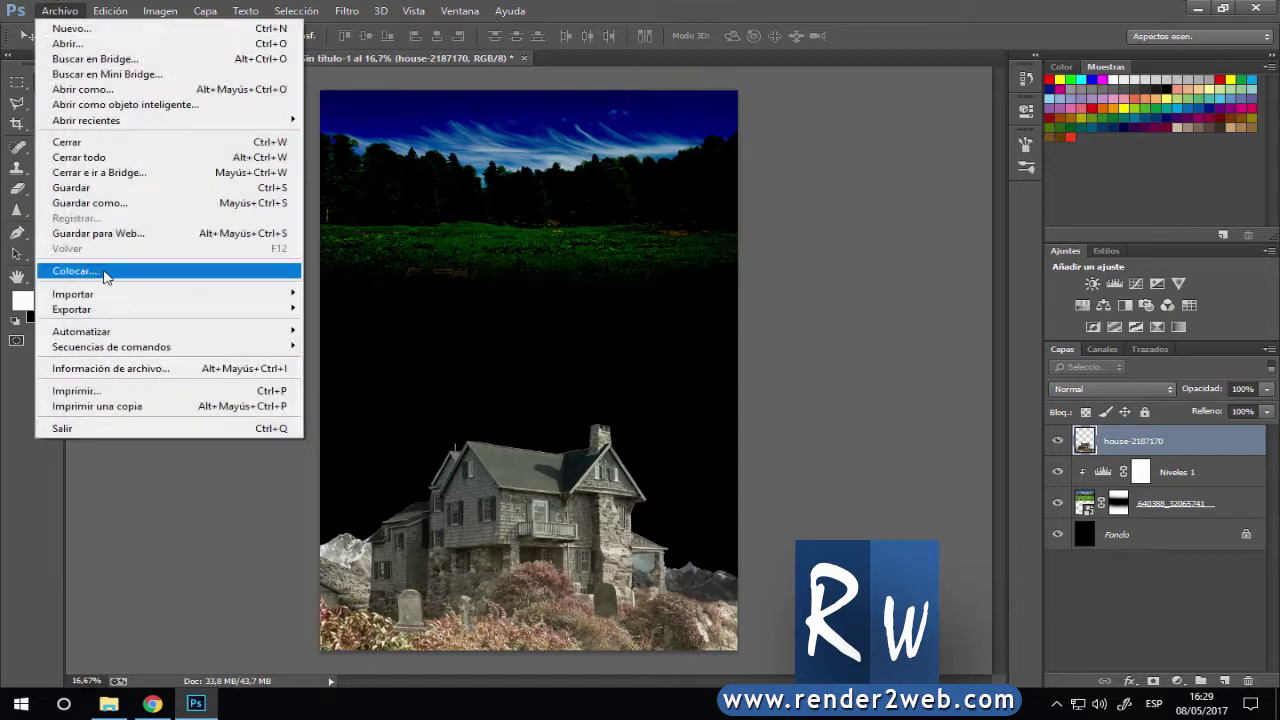
pyautogui.click(112, 203)
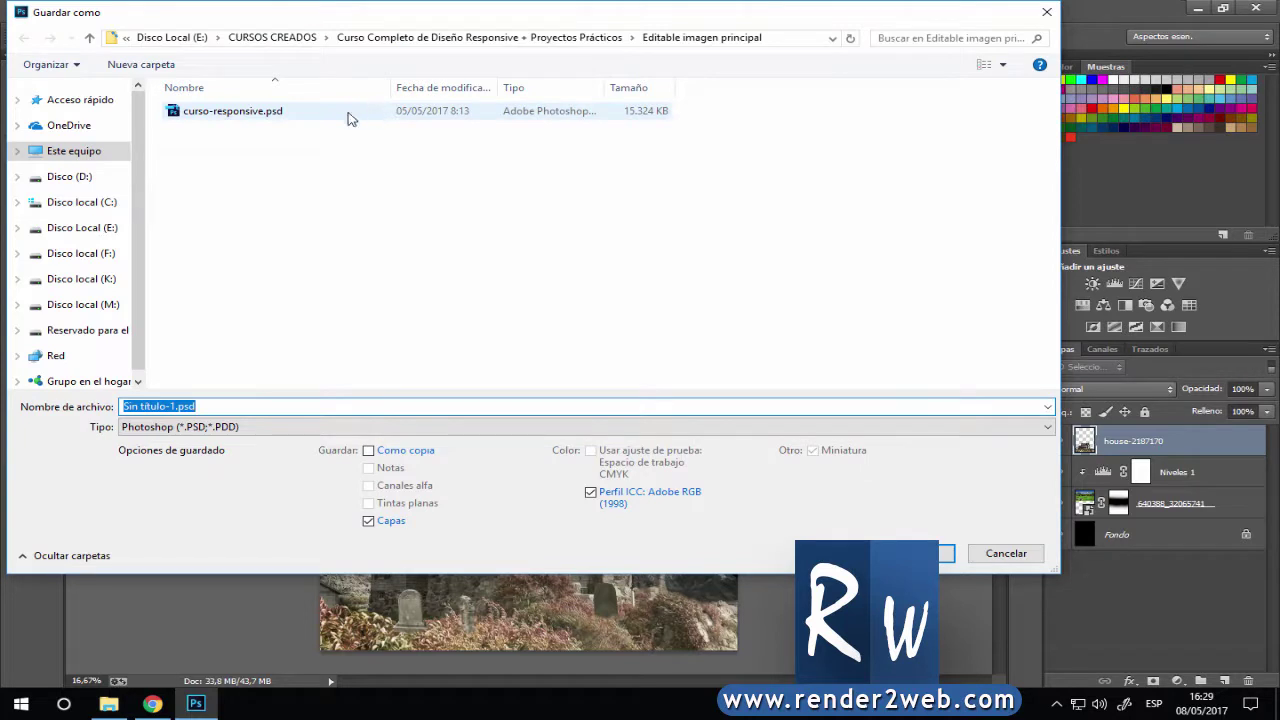
pyautogui.click(38, 125)
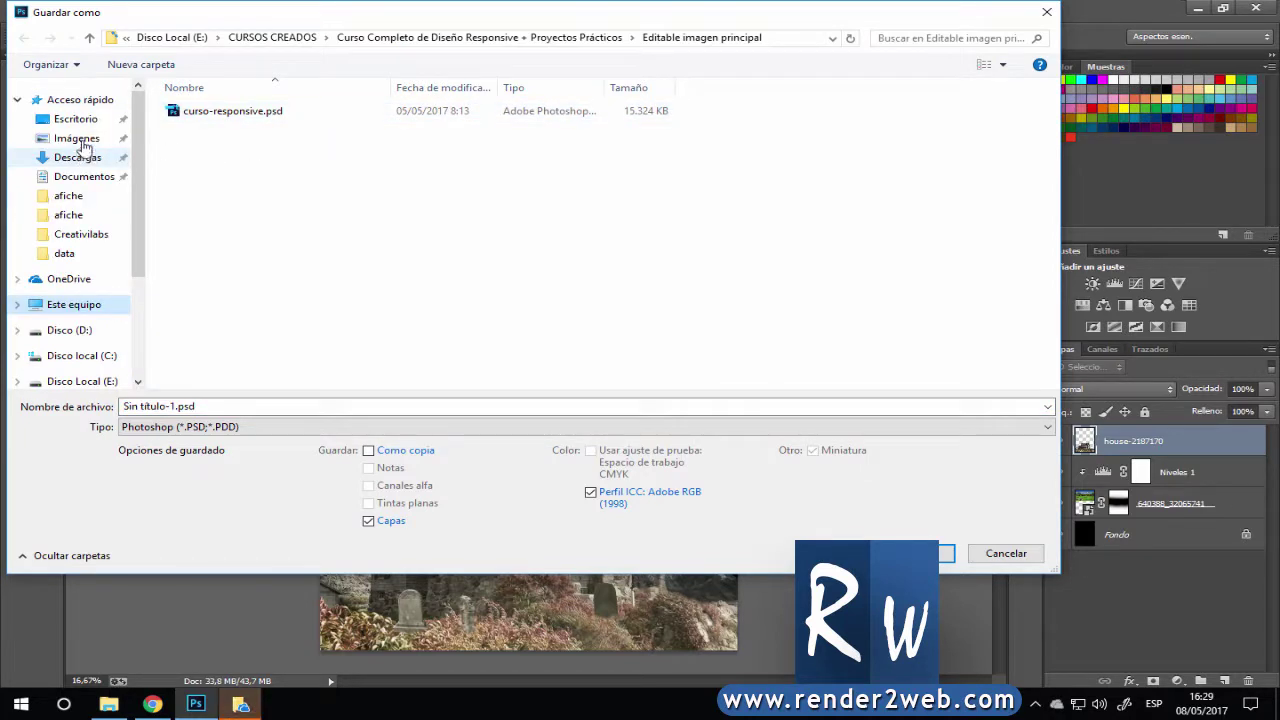
pyautogui.click(75, 118)
pyautogui.click(263, 407)
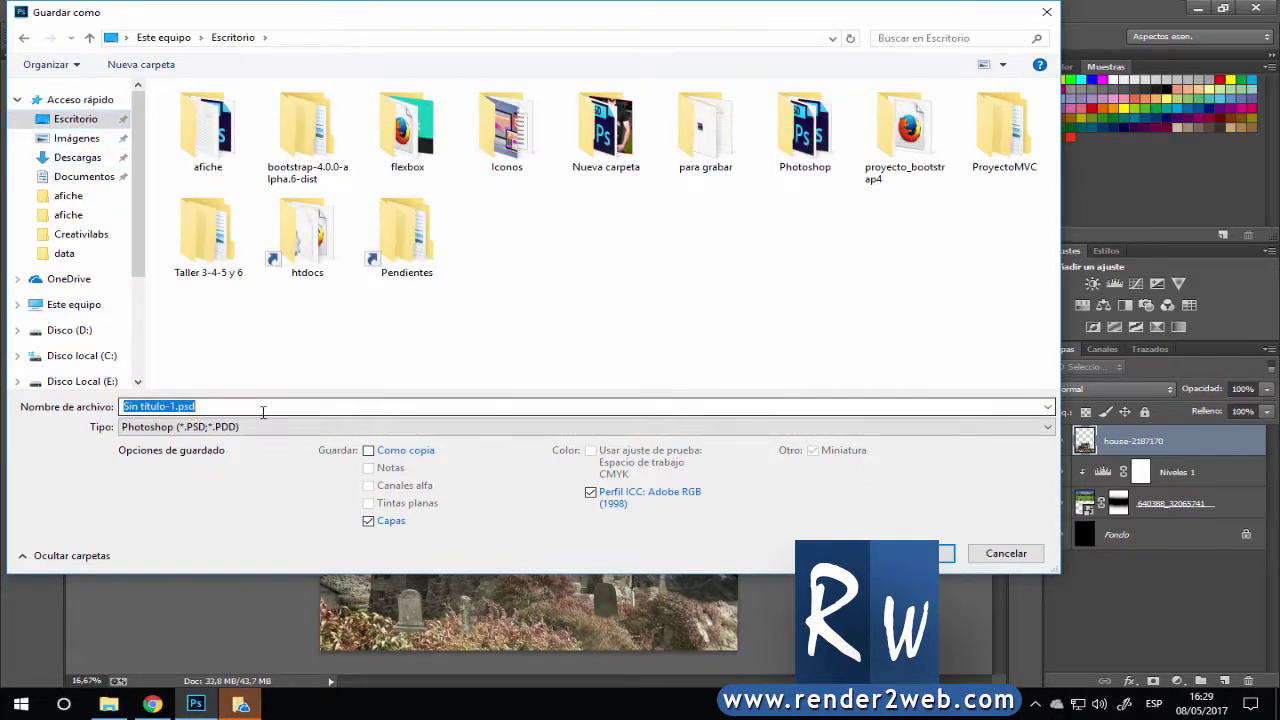
pyautogui.press('BackSpace')
pyautogui.write('af')
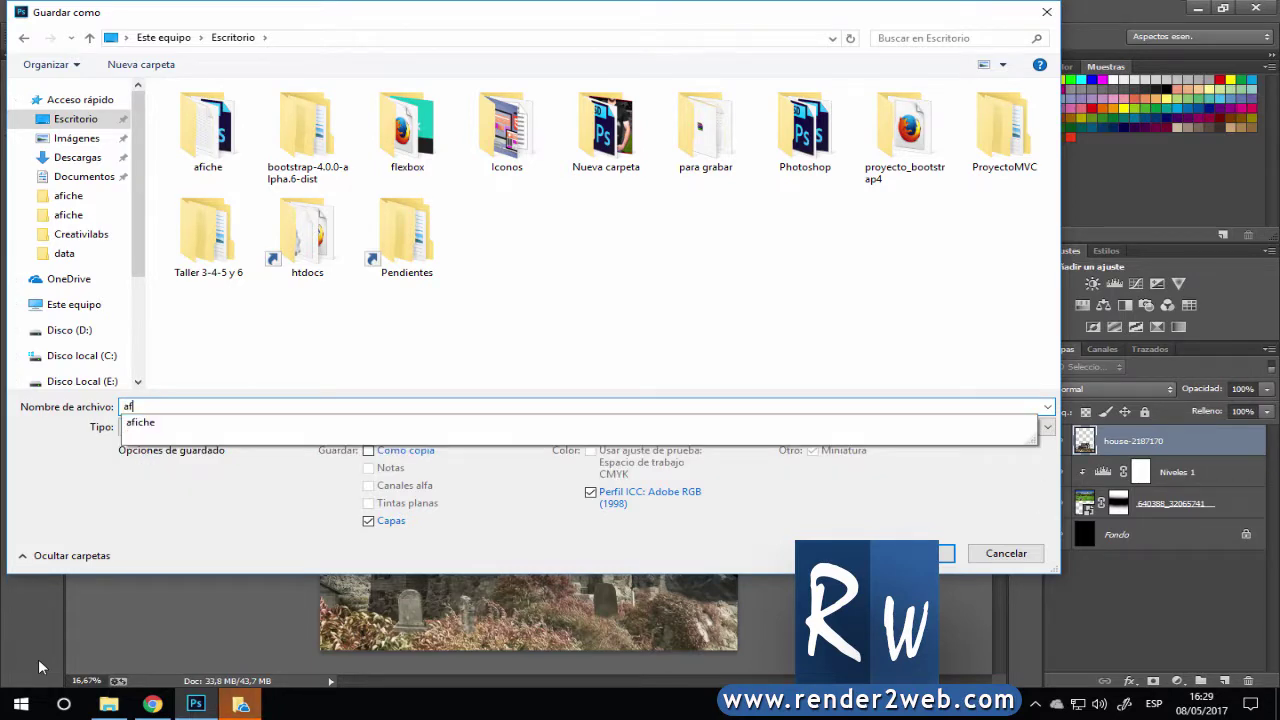
pyautogui.press('BackSpace')
pyautogui.press('BackSpace')
pyautogui.write('Afiche2')
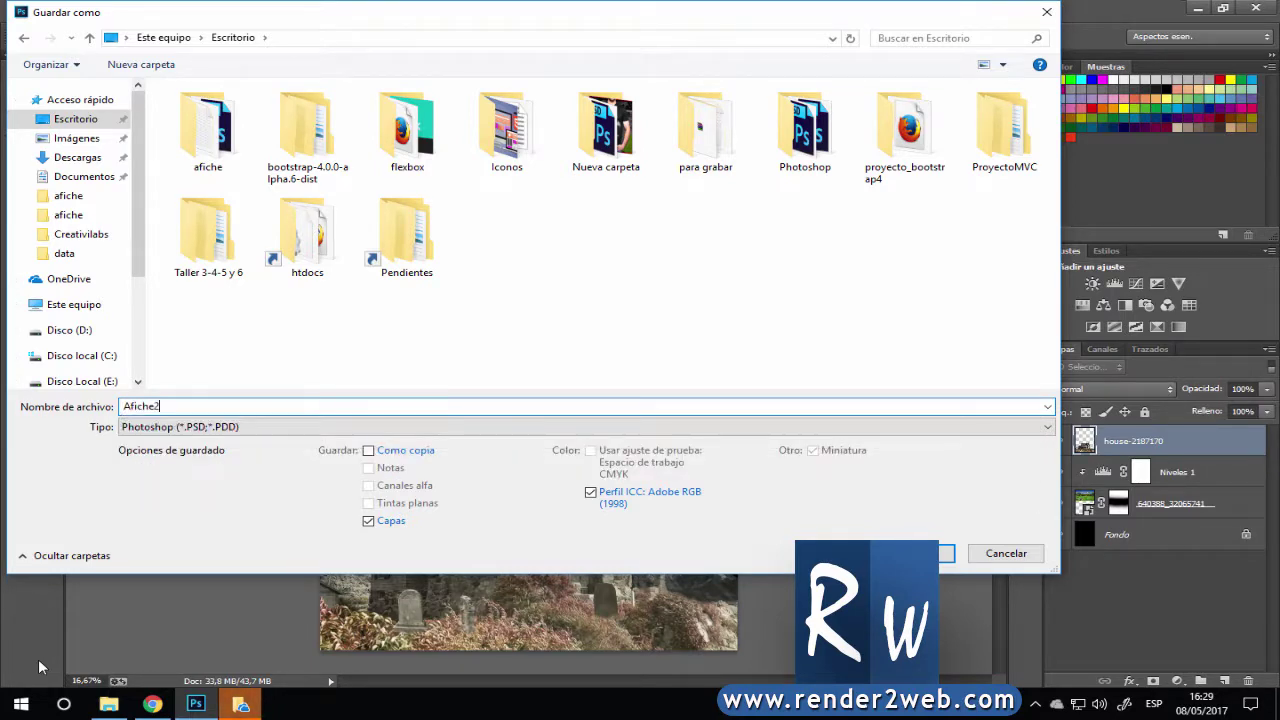
pyautogui.press('Return')
pyautogui.press('Return')
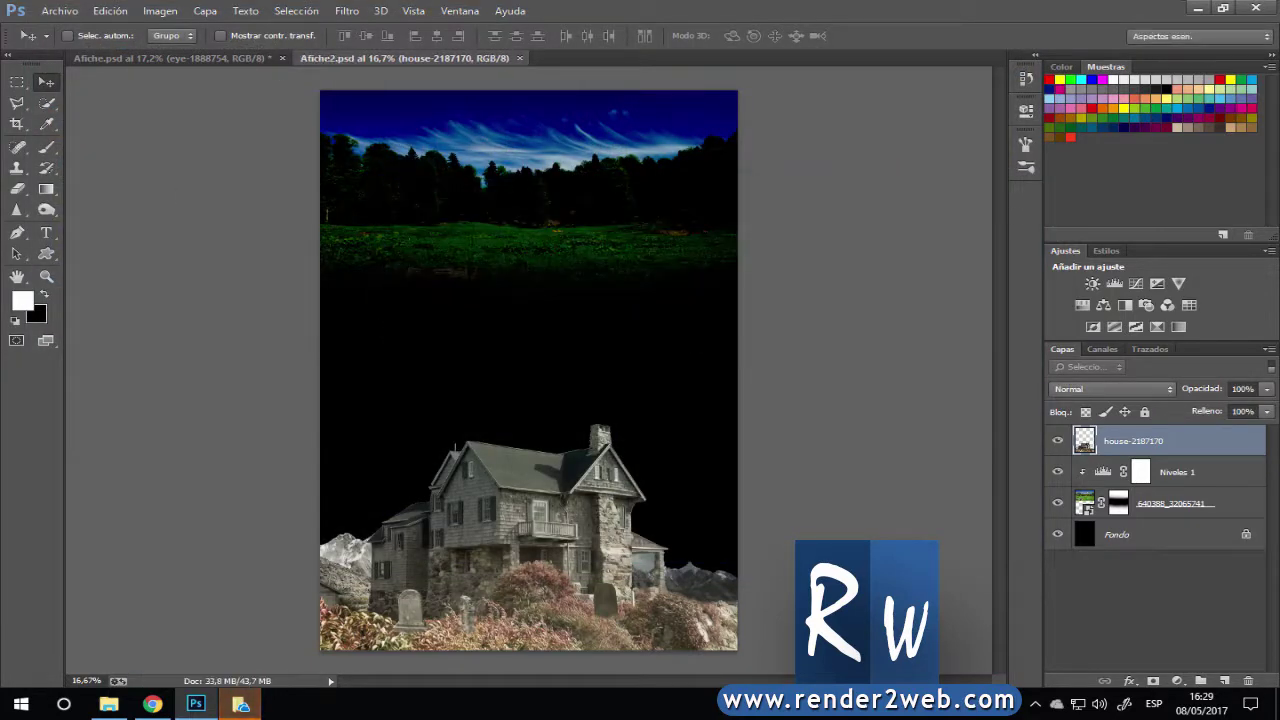
pyautogui.hotkey('ctrl', '+')
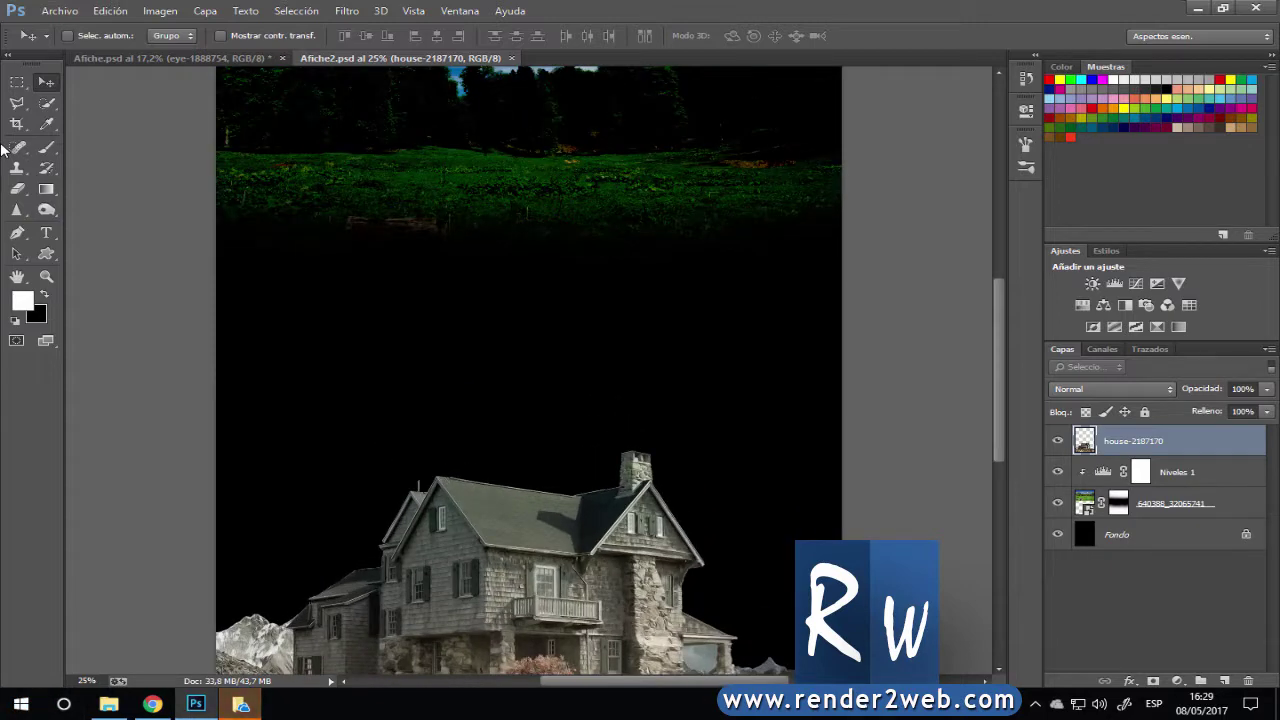
pyautogui.hotkey('ctrl', '+')
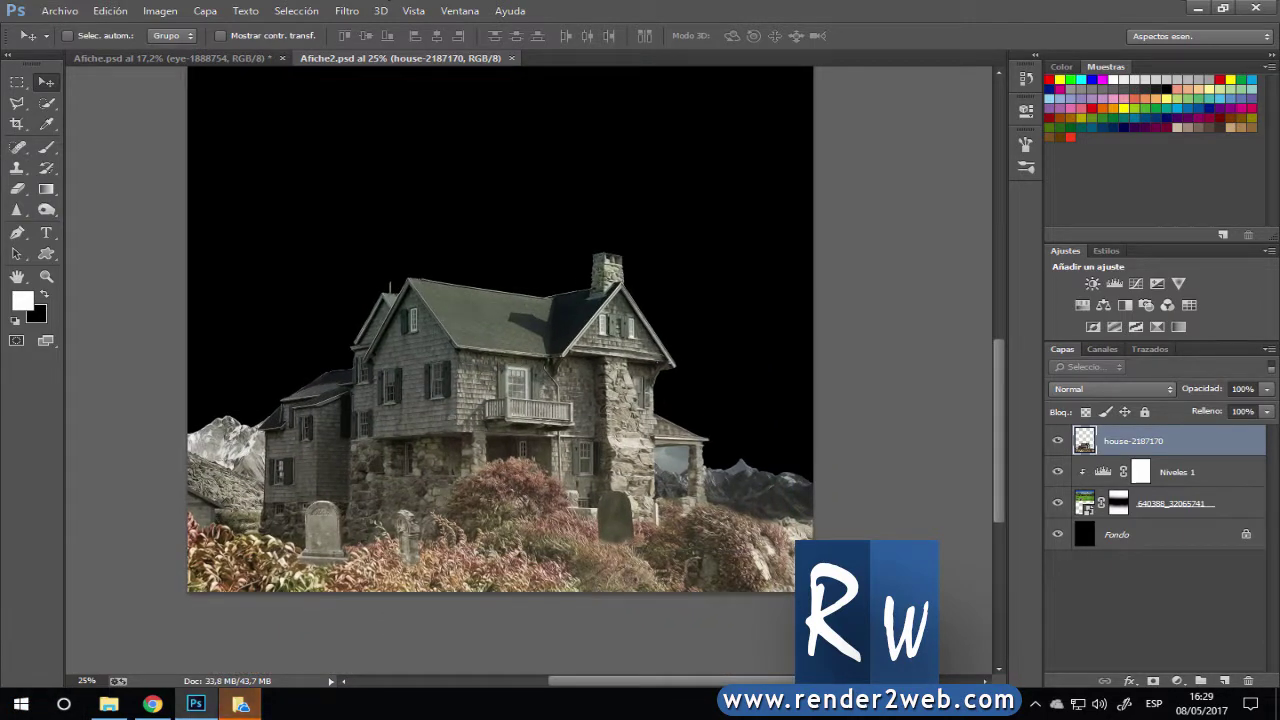
pyautogui.hotkey('ctrl', '-')
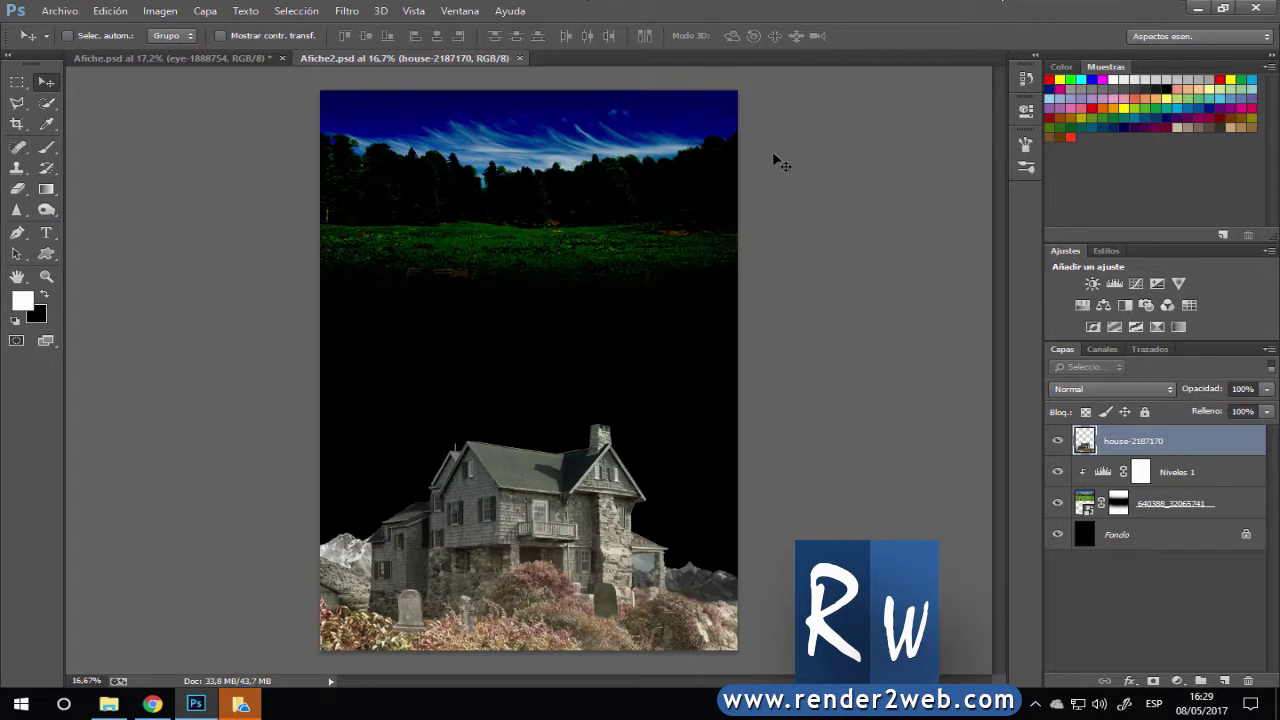
# Add a Levels adjustment clipped to the house layer with black input at 54.
pyautogui.click(1114, 284)
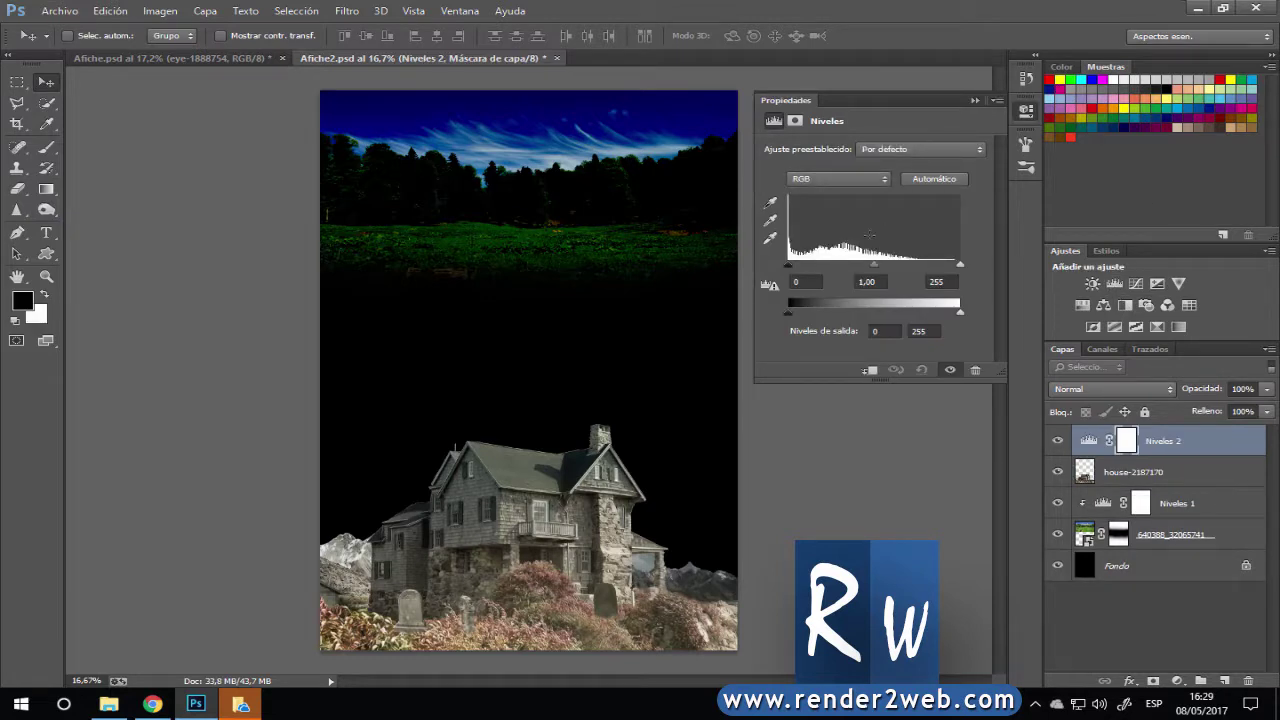
pyautogui.click(871, 371)
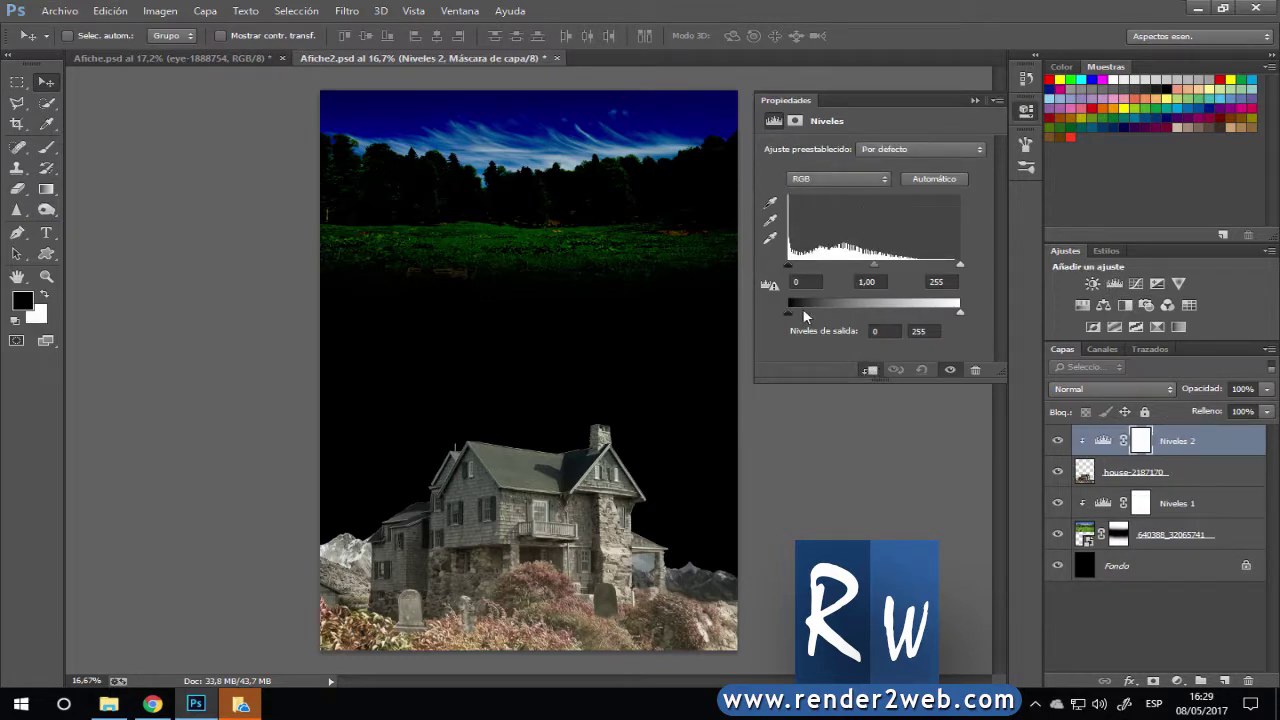
pyautogui.moveTo(788, 264); pyautogui.dragTo(831, 264)
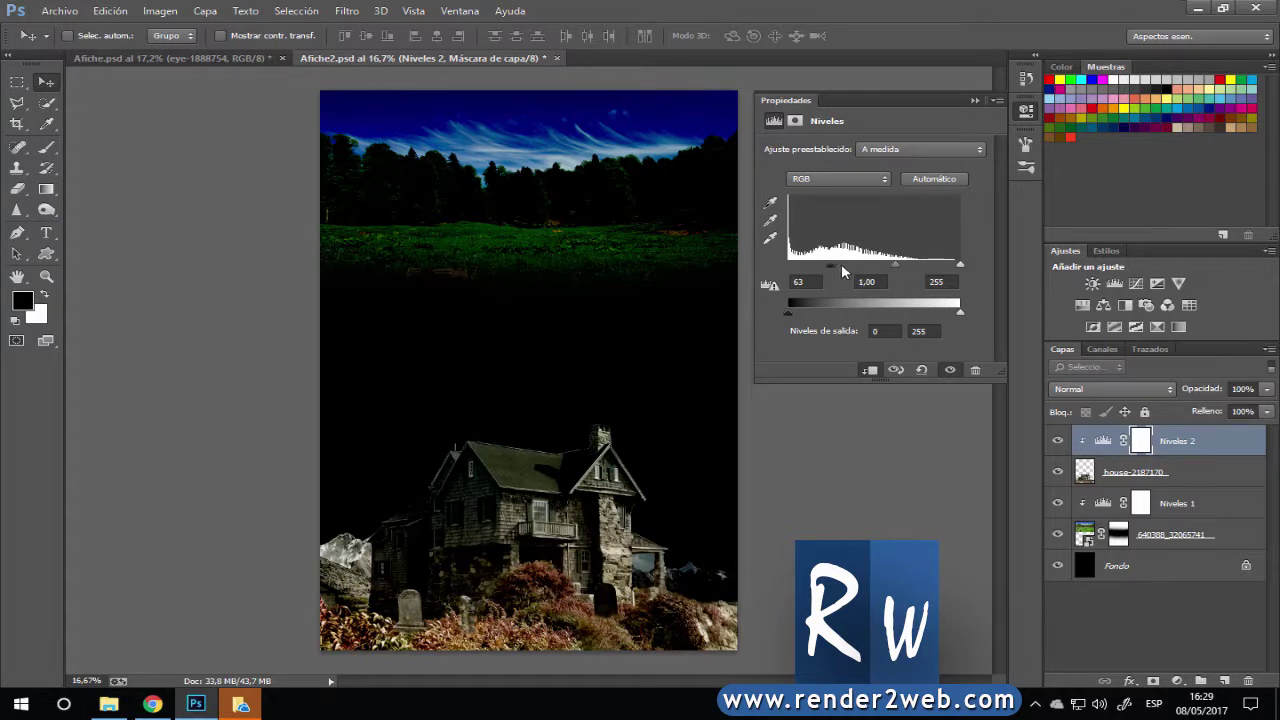
pyautogui.moveTo(897, 268)
pyautogui.mouseDown()
pyautogui.moveTo(911, 269)
pyautogui.moveTo(896, 268)
pyautogui.mouseUp()
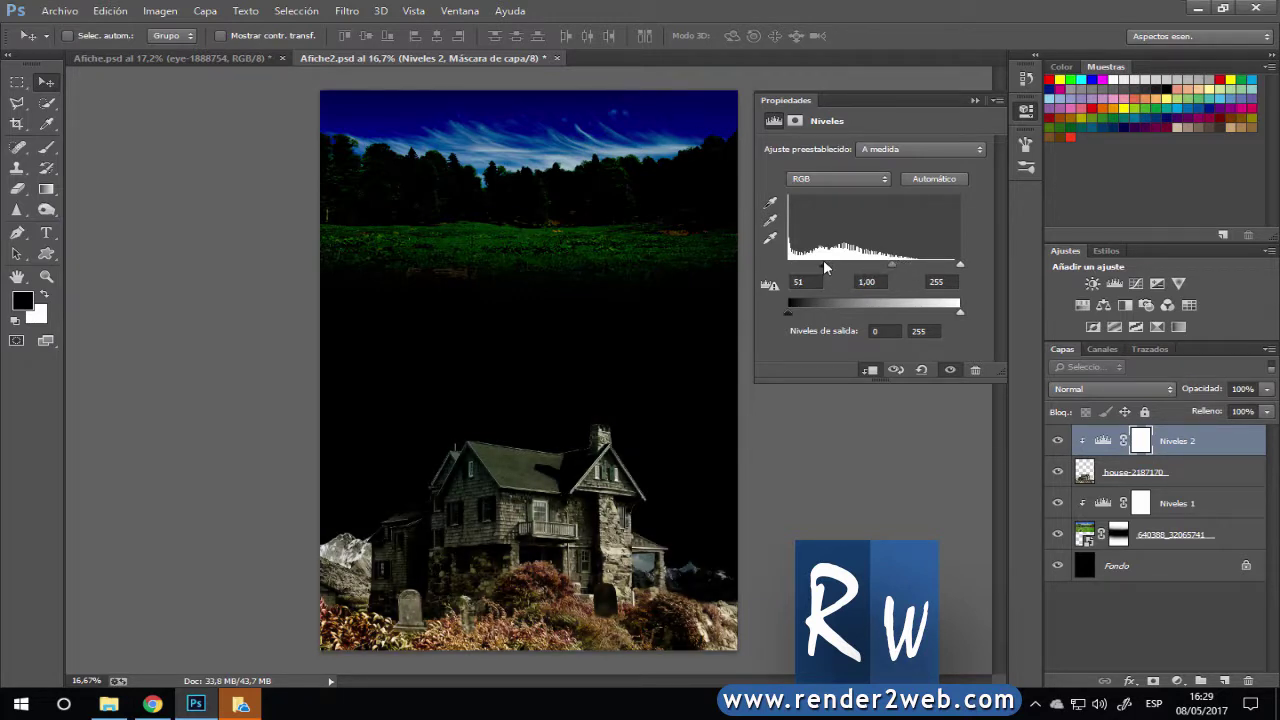
pyautogui.moveTo(825, 266); pyautogui.dragTo(822, 266)
pyautogui.hotkey('ctrl', '+')
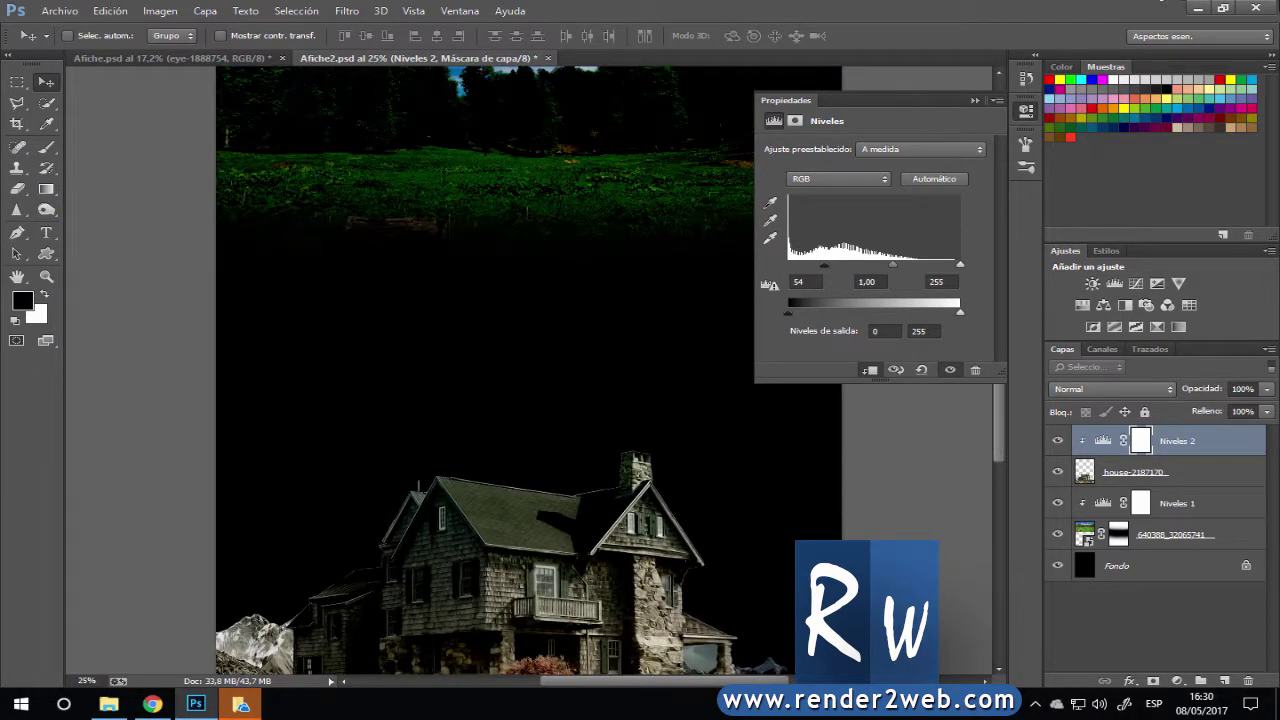
pyautogui.click(974, 100)
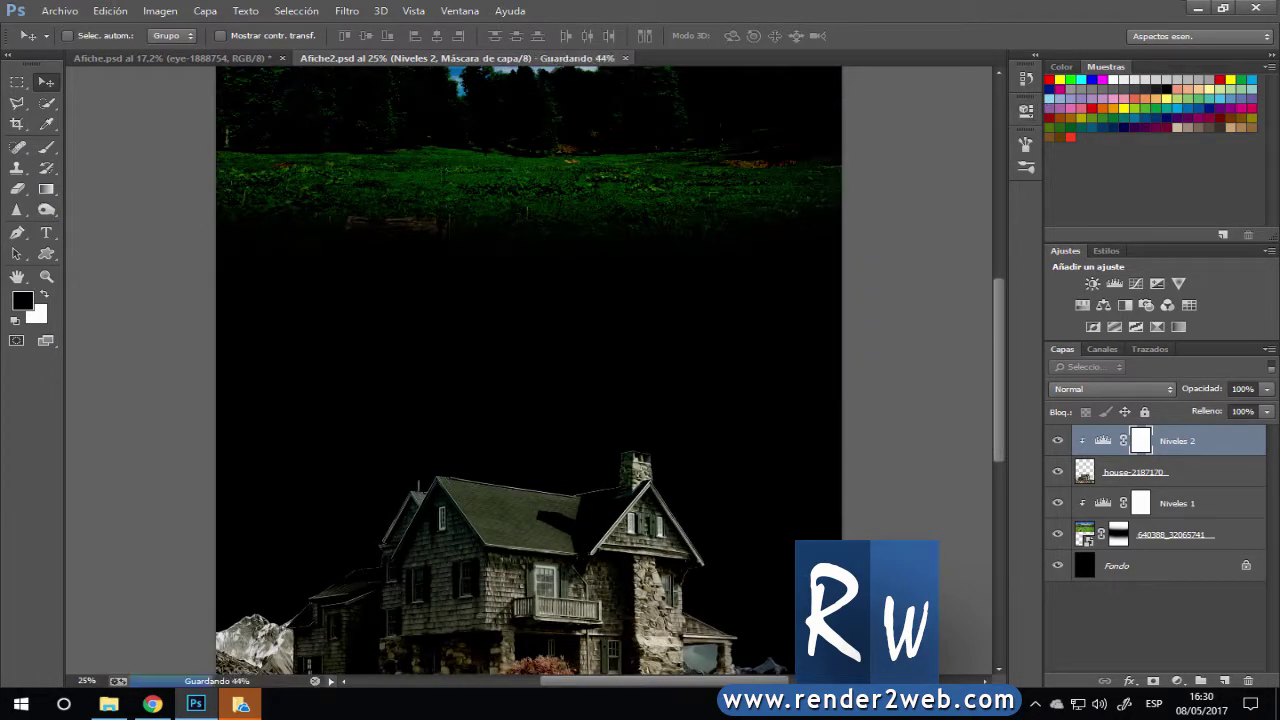
pyautogui.moveTo(405, 468); pyautogui.dragTo(481, 268)
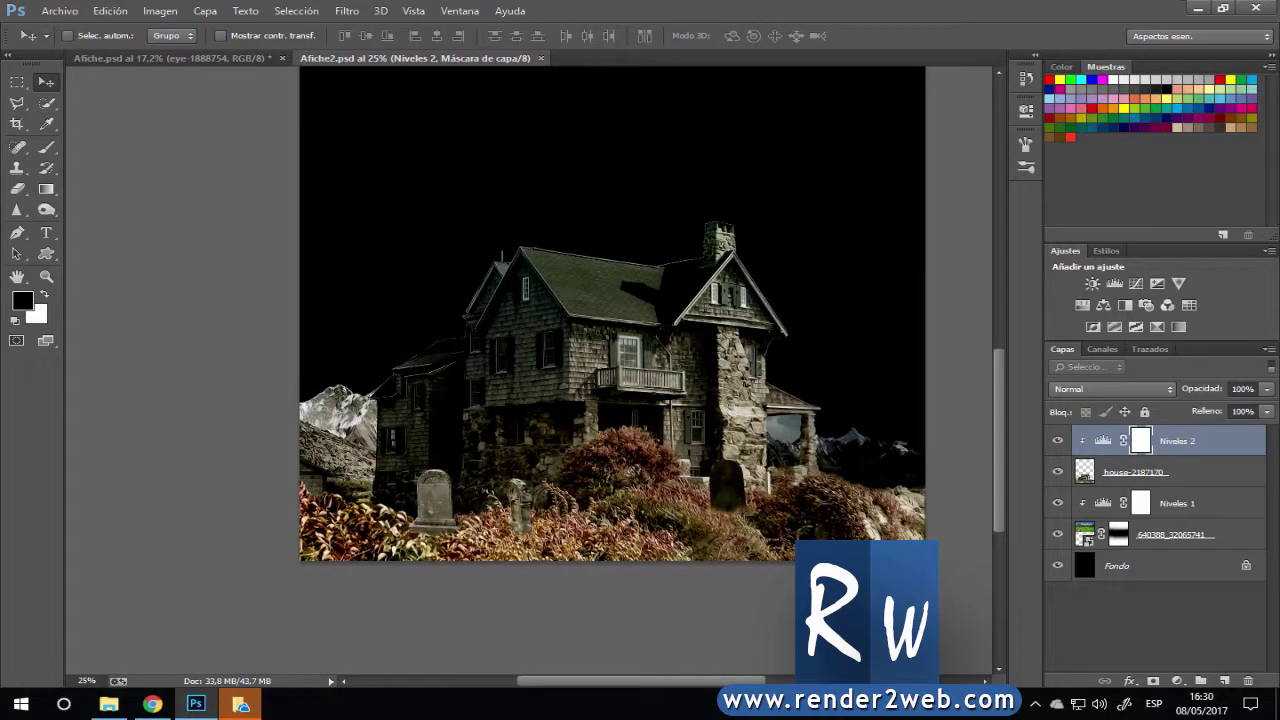
# Compare Afiche2.psd's house with Afiche.psd's lit windows, zoom Afiche2 in, and select Polygonal Lasso.
pyautogui.click(213, 60)
pyautogui.press('x')
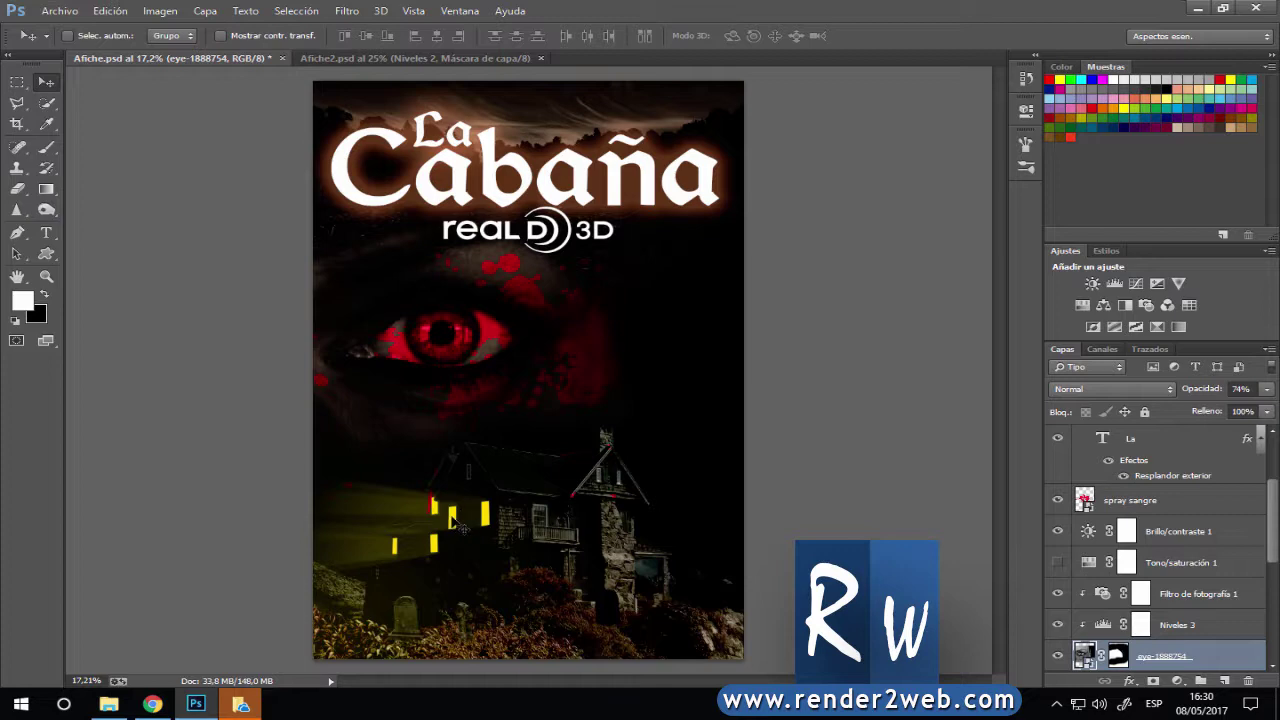
pyautogui.click(409, 57)
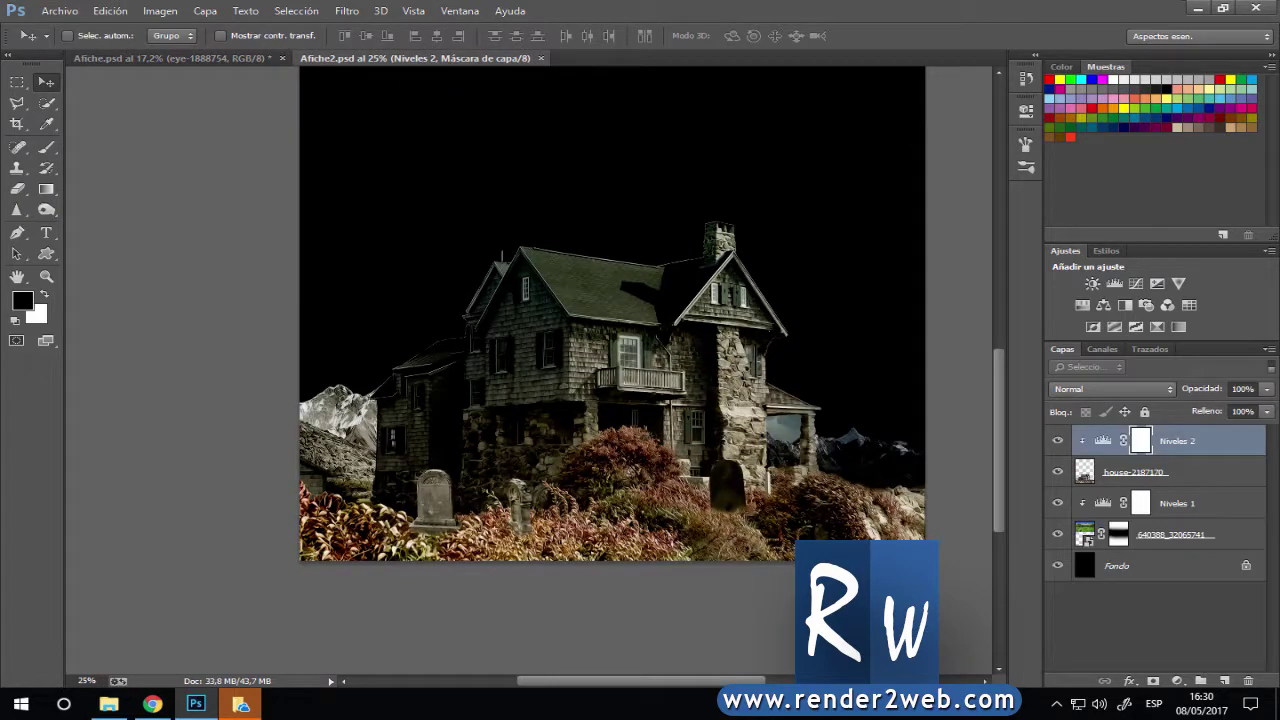
pyautogui.hotkey('ctrl', '+')
pyautogui.hotkey('ctrl', '+')
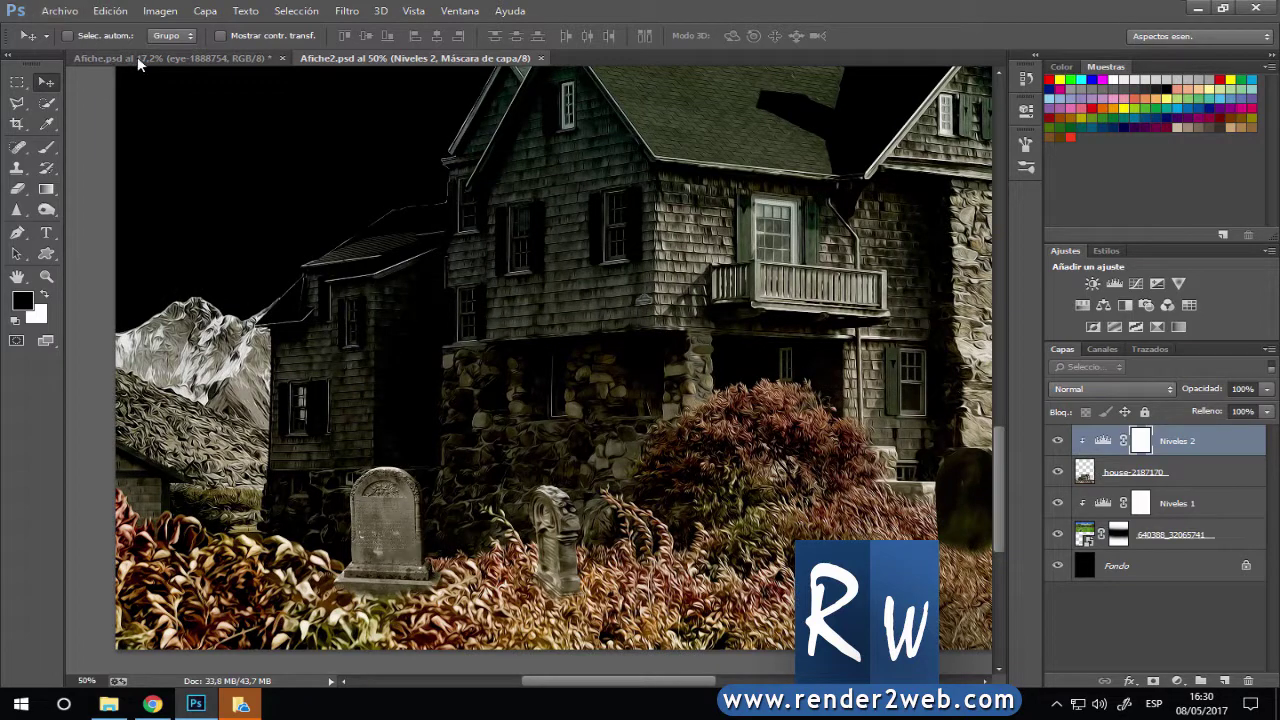
pyautogui.click(142, 57)
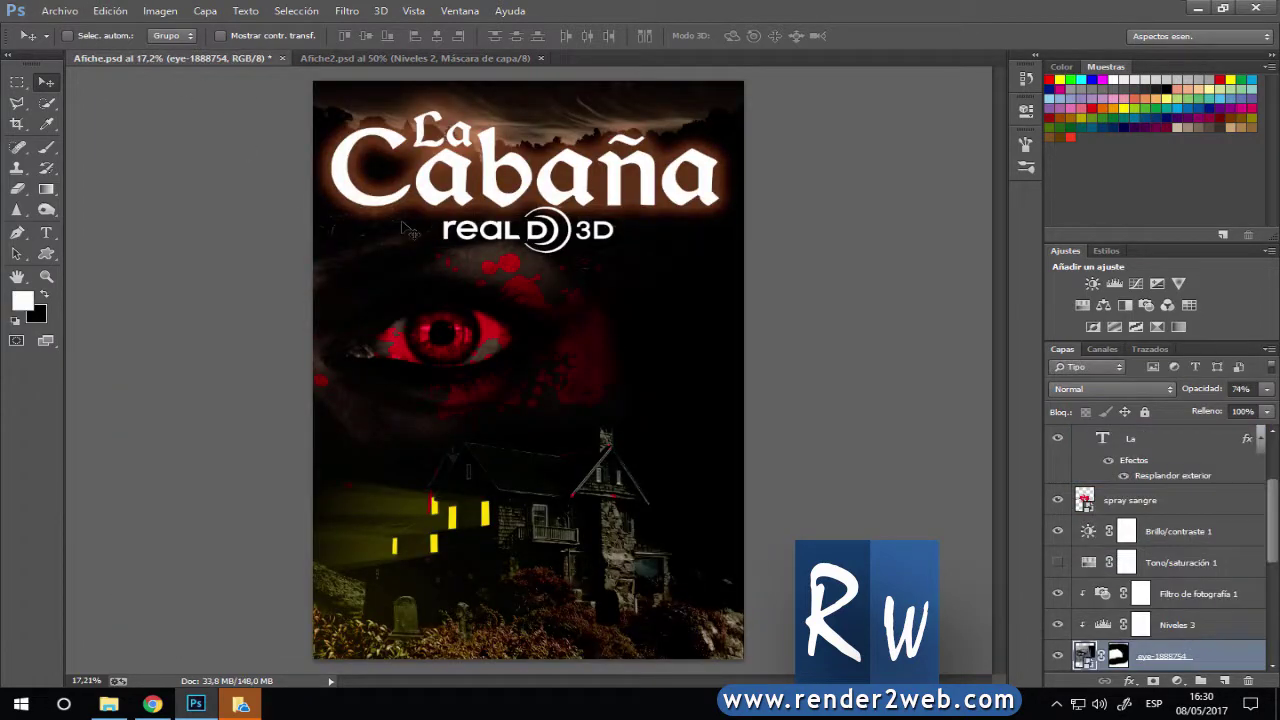
pyautogui.click(432, 58)
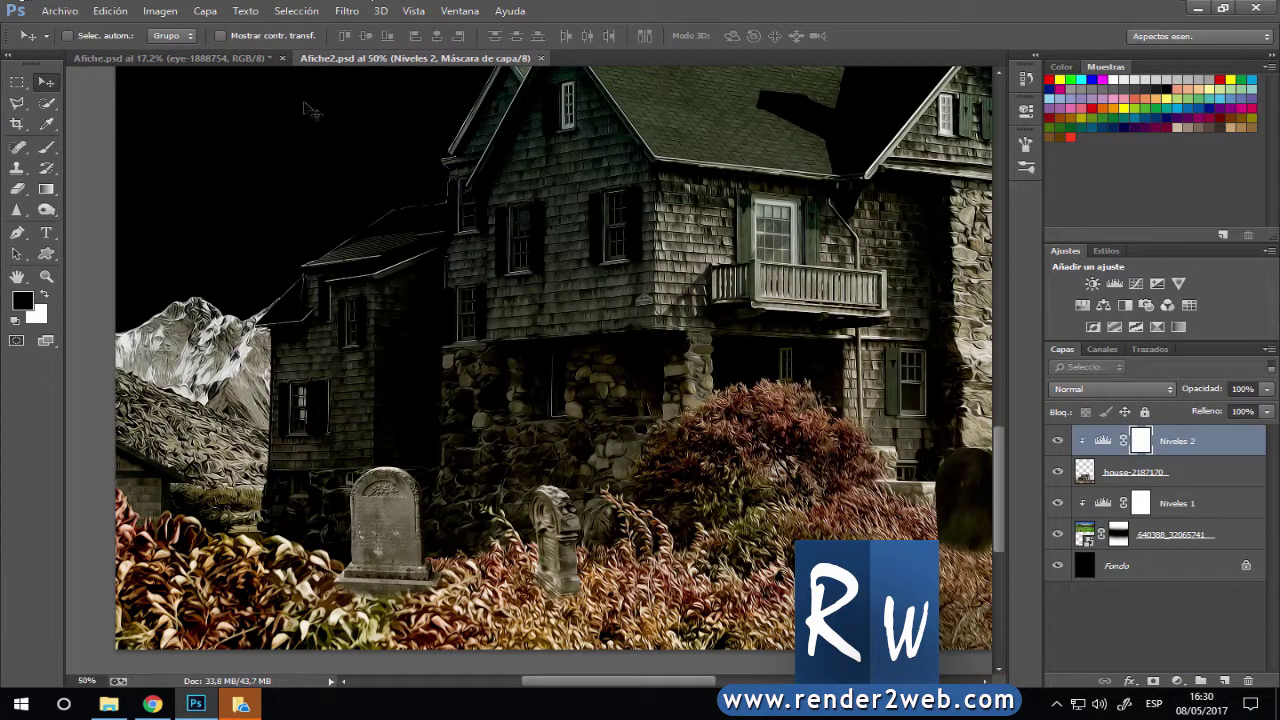
pyautogui.click(200, 58)
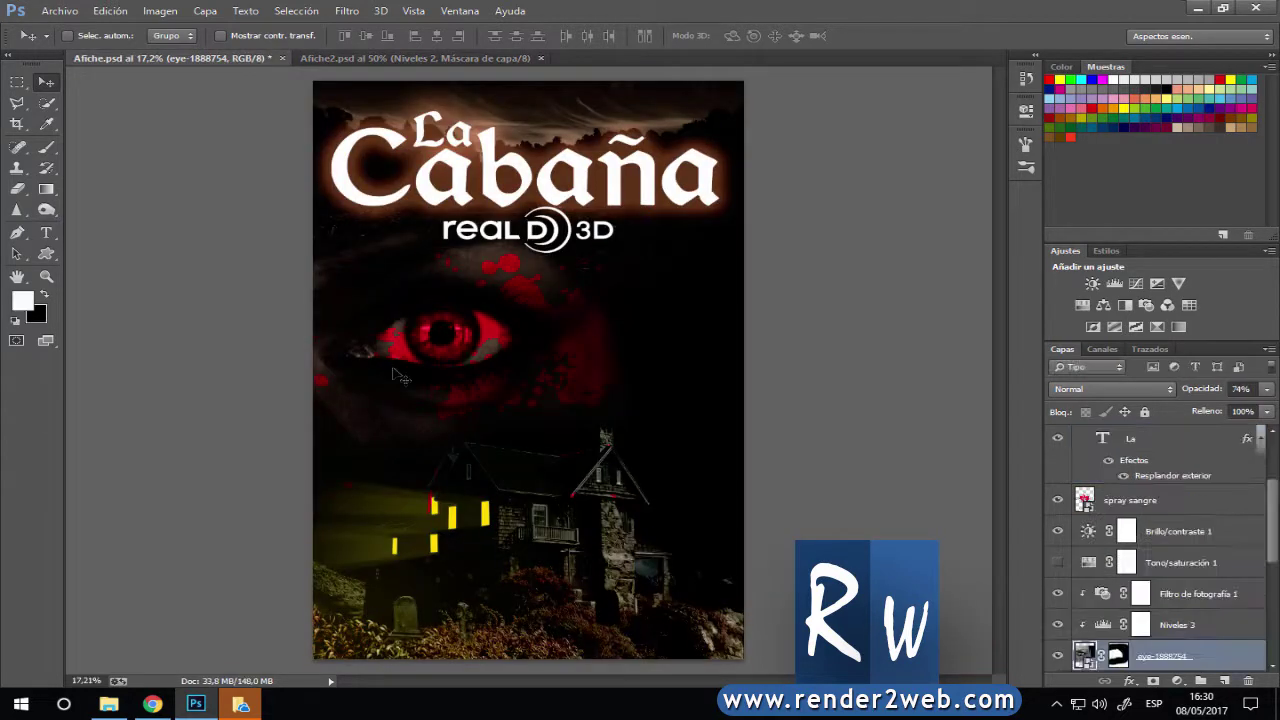
pyautogui.click(420, 58)
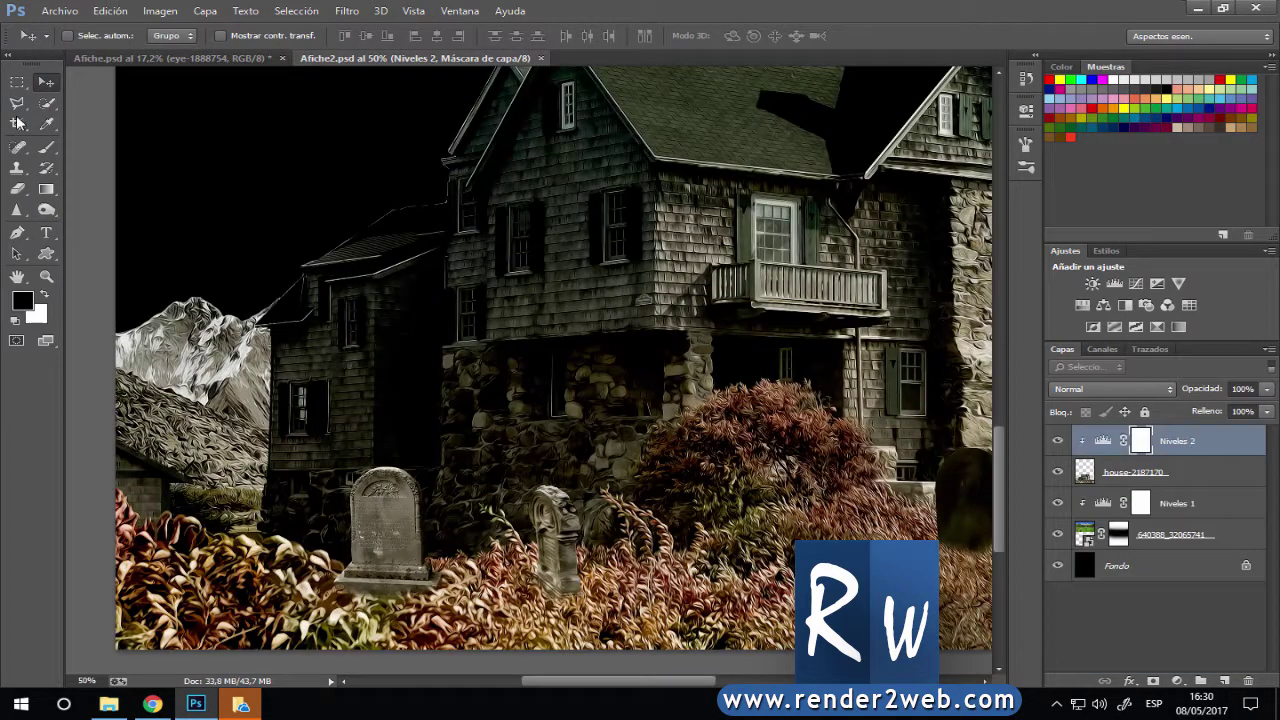
pyautogui.click(19, 108)
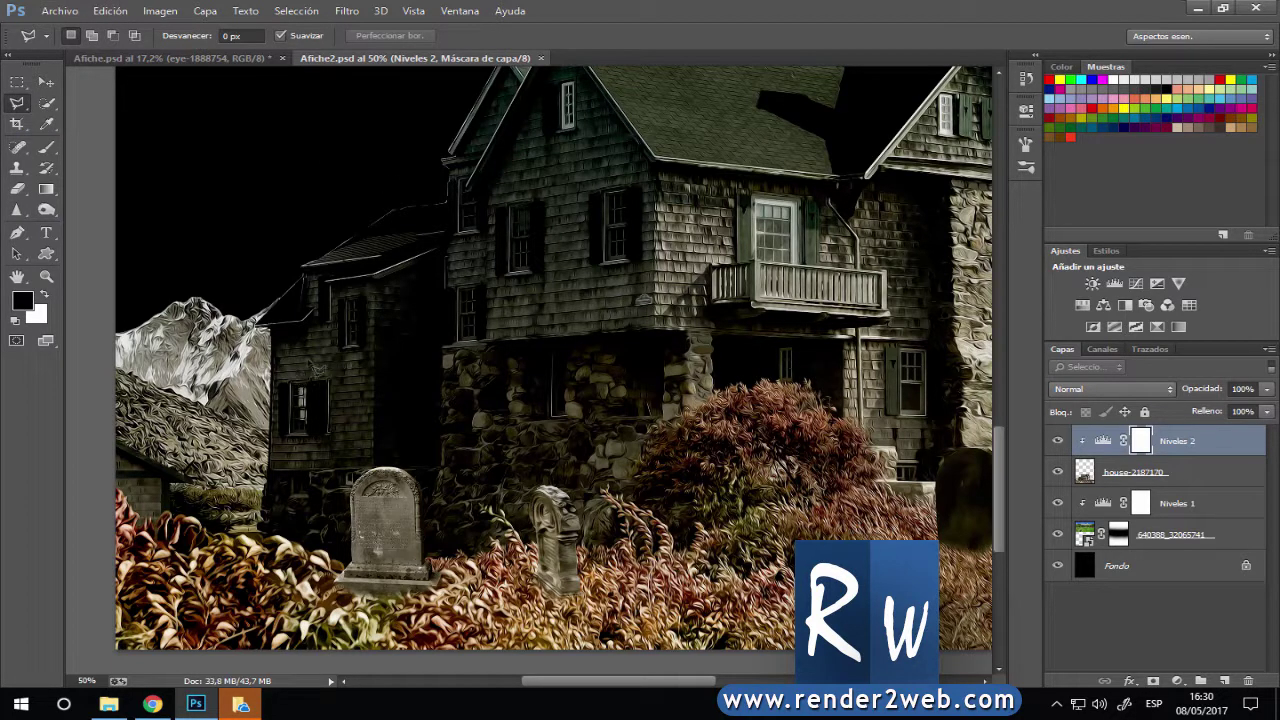
# Outline the small left-wing window with the Polygonal Lasso in Add to Selection mode.
pyautogui.click(183, 56)
pyautogui.click(326, 58)
pyautogui.click(351, 313)
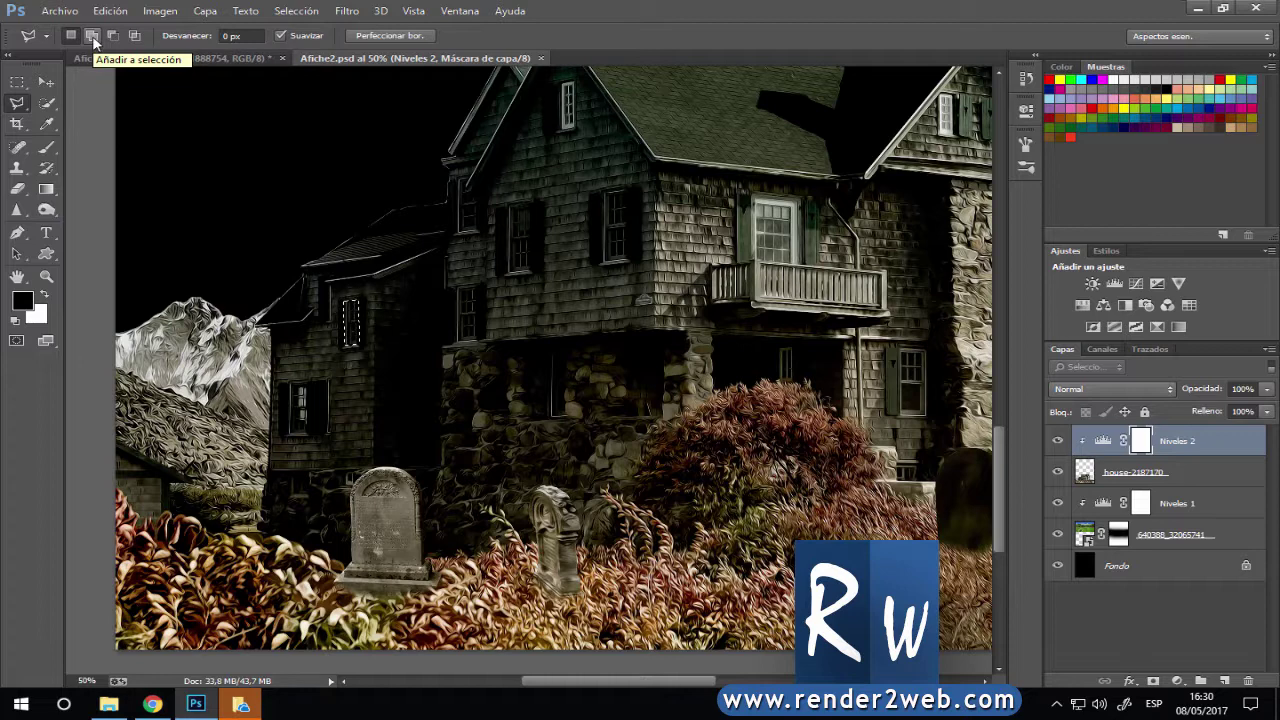
pyautogui.click(93, 38)
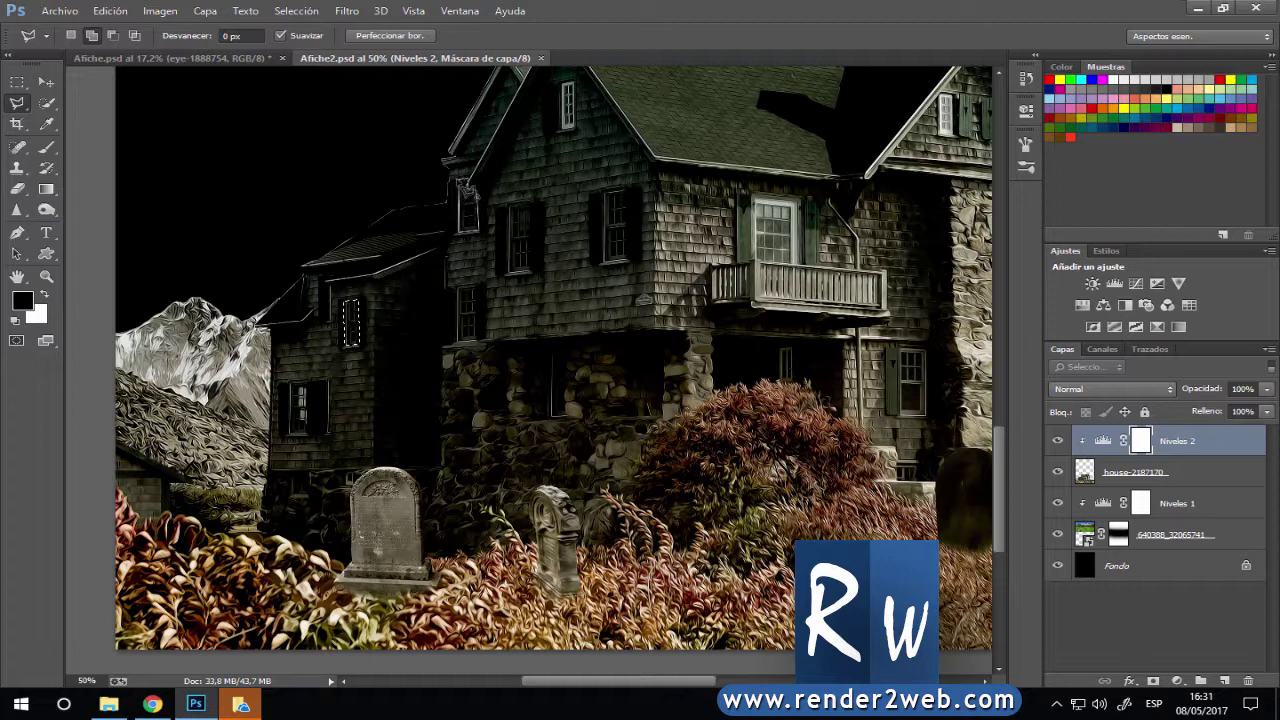
pyautogui.click(461, 189)
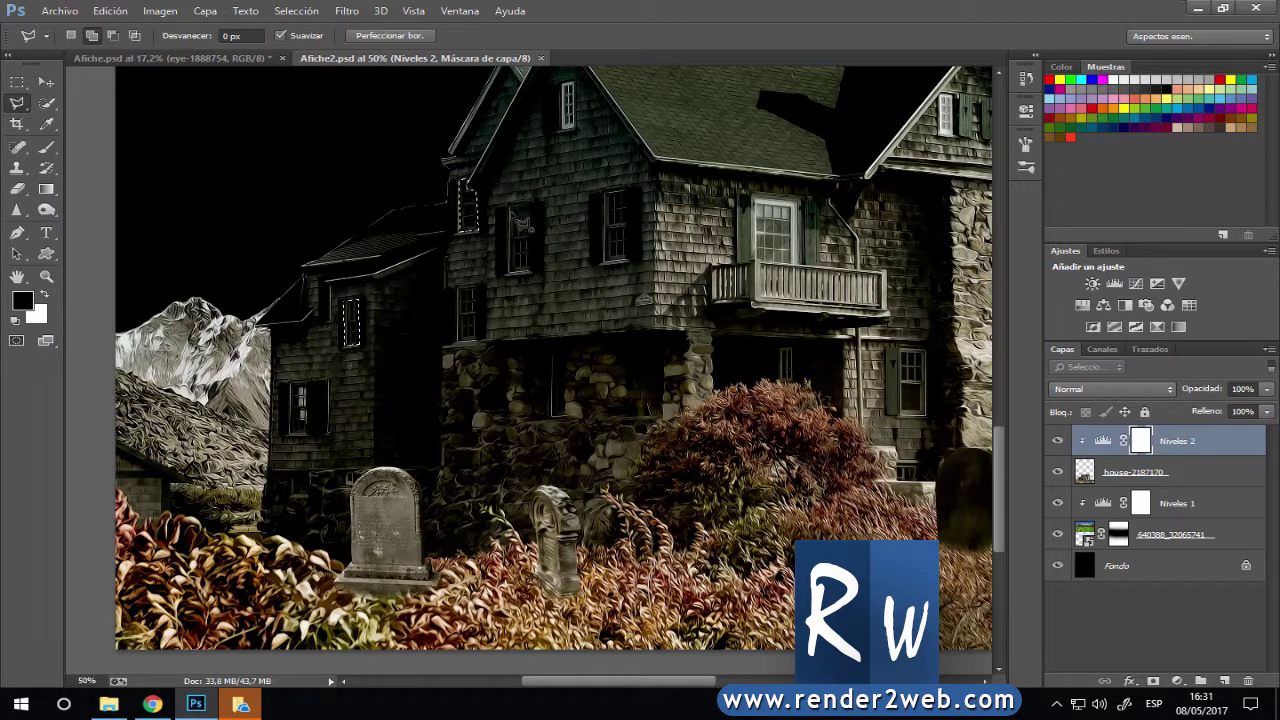
# Add the next rectangular window to the selection, recheck the poster, and begin outlining another window.
pyautogui.click(508, 208)
pyautogui.click(508, 270)
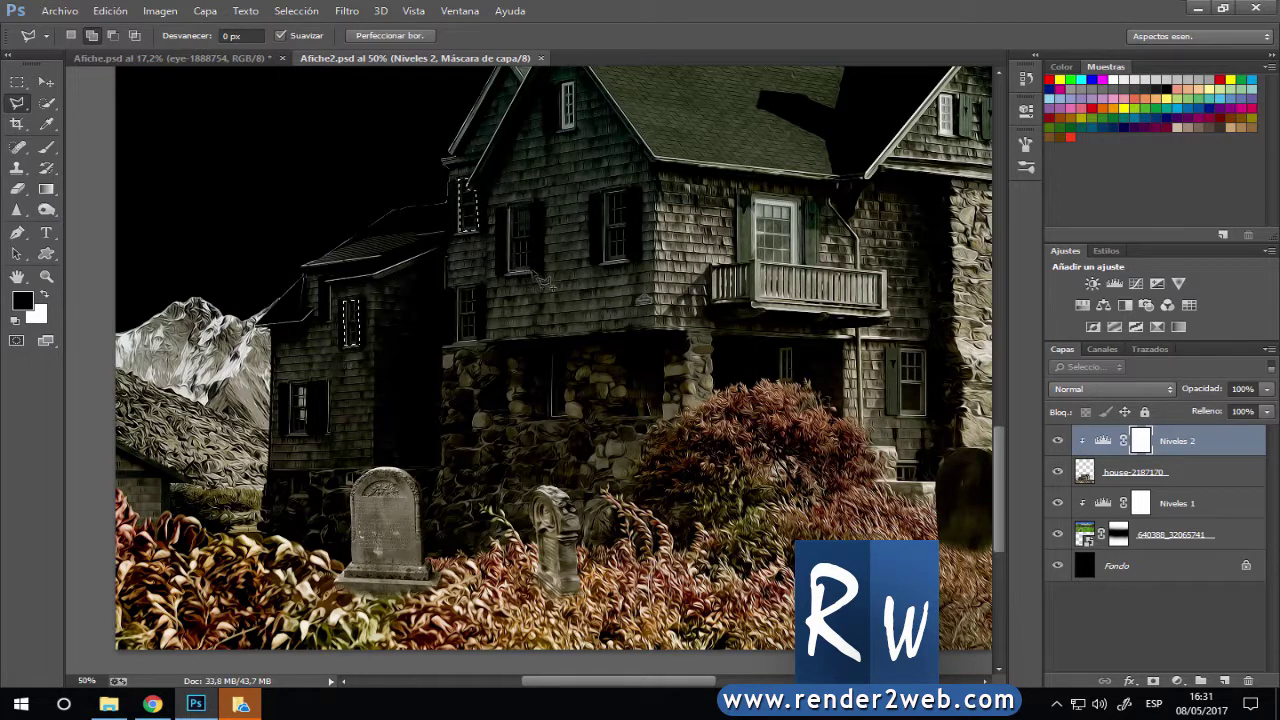
pyautogui.click(535, 272)
pyautogui.click(535, 205)
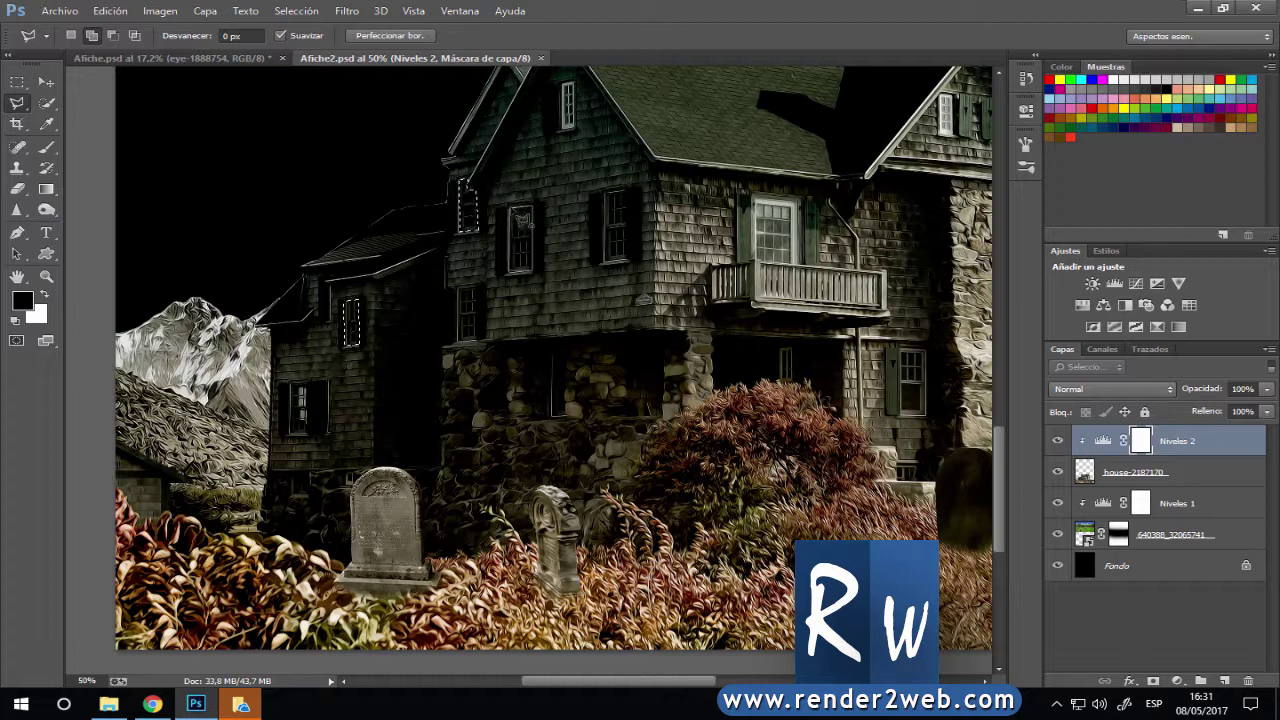
pyautogui.click(508, 208)
pyautogui.click(220, 58)
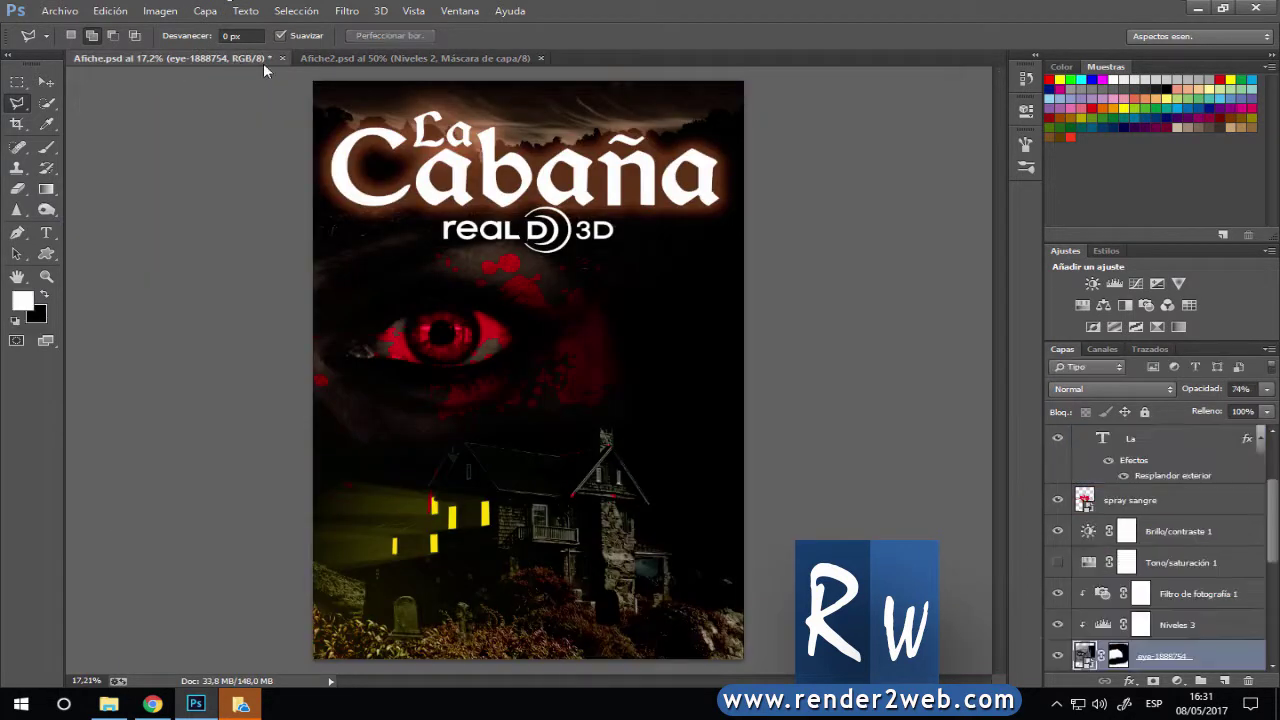
pyautogui.click(420, 56)
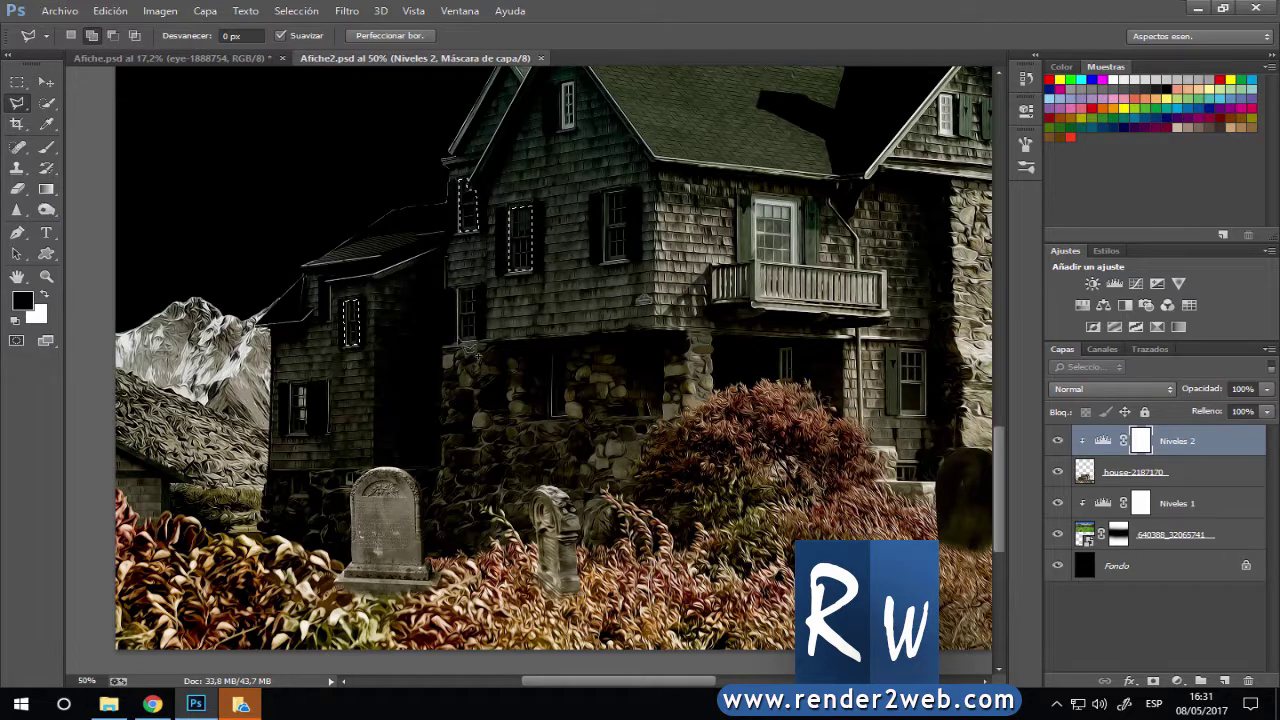
pyautogui.click(464, 346)
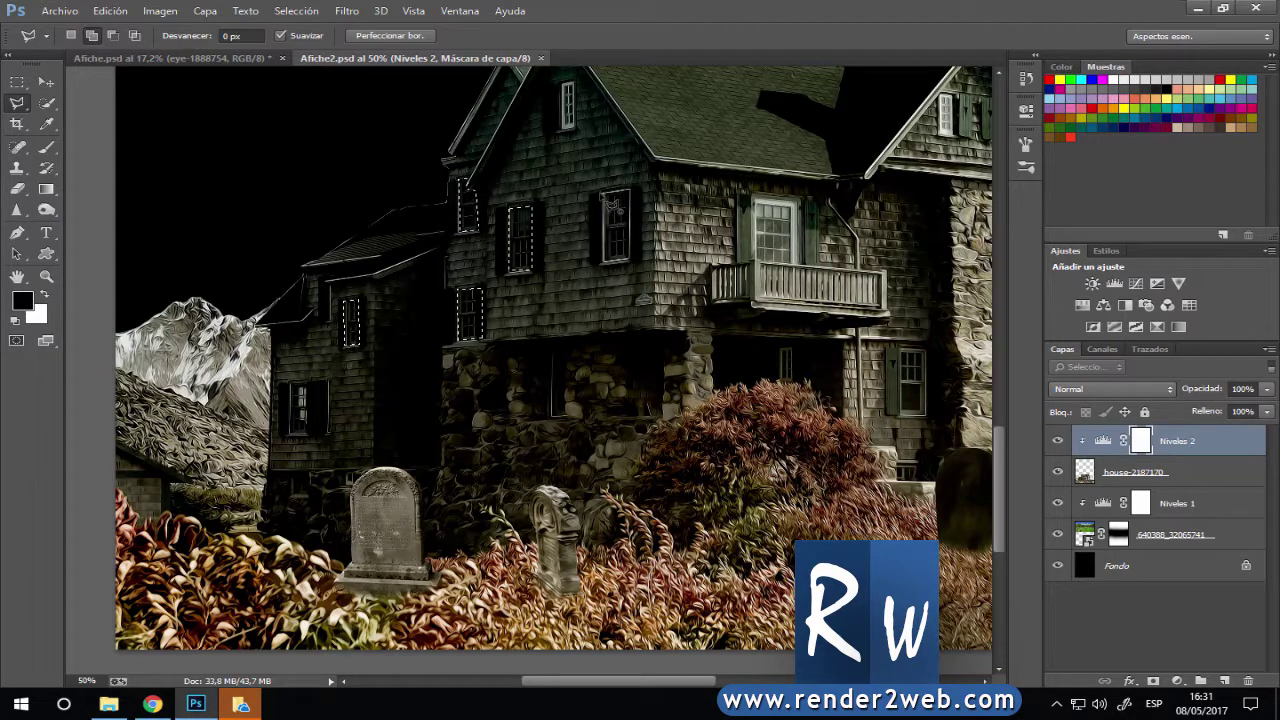
# Create a new layer above Niveles 2 and name it 'ventanas'.
pyautogui.click(47, 85)
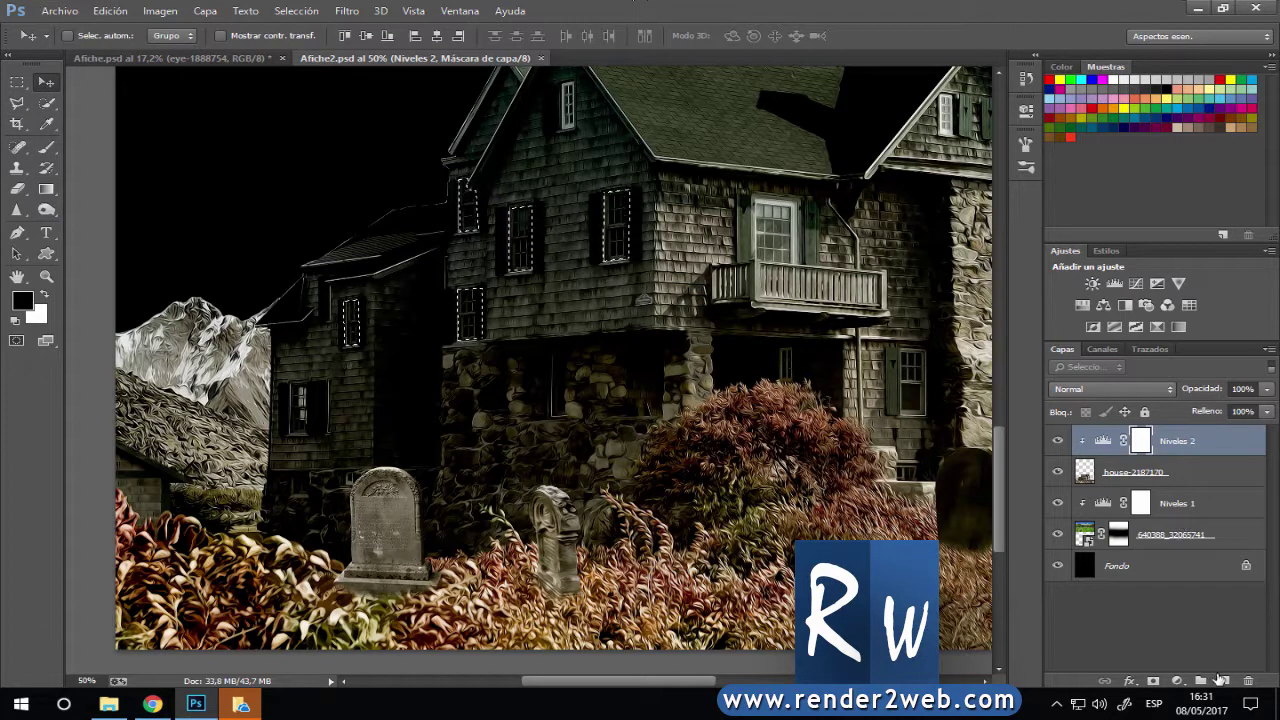
pyautogui.click(1222, 680)
pyautogui.press('x')
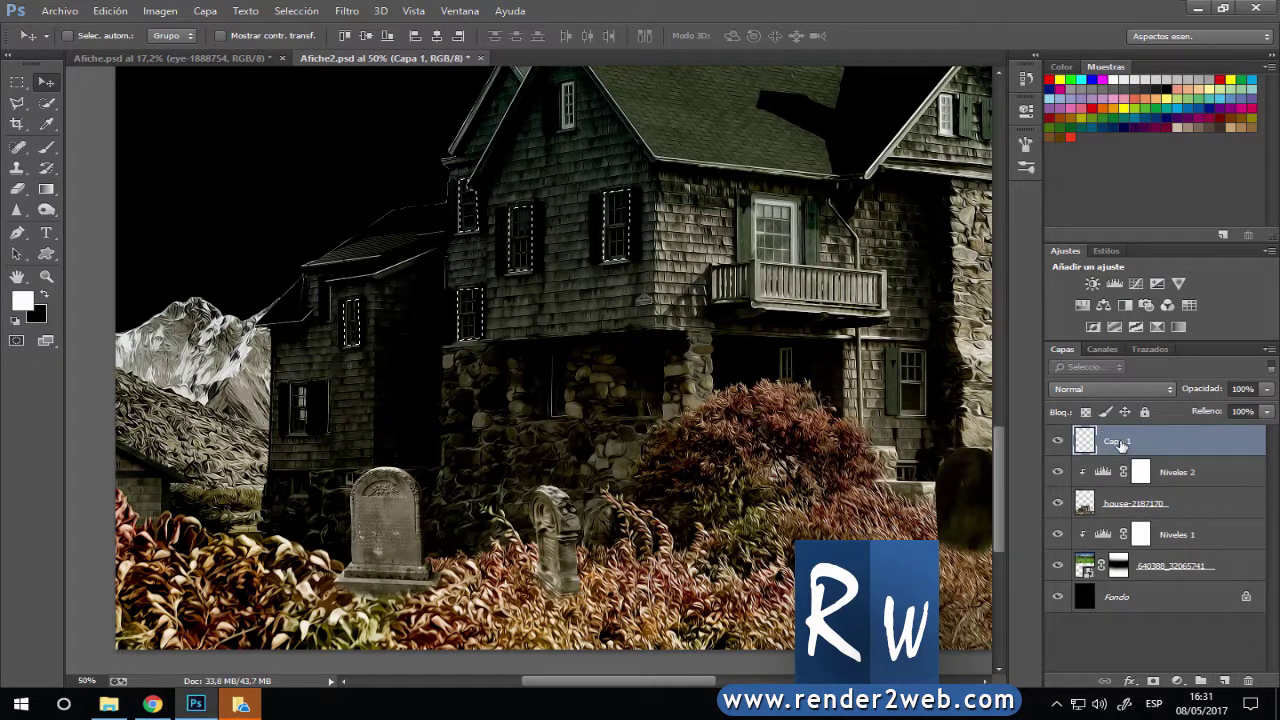
pyautogui.doubleClick(1118, 441)
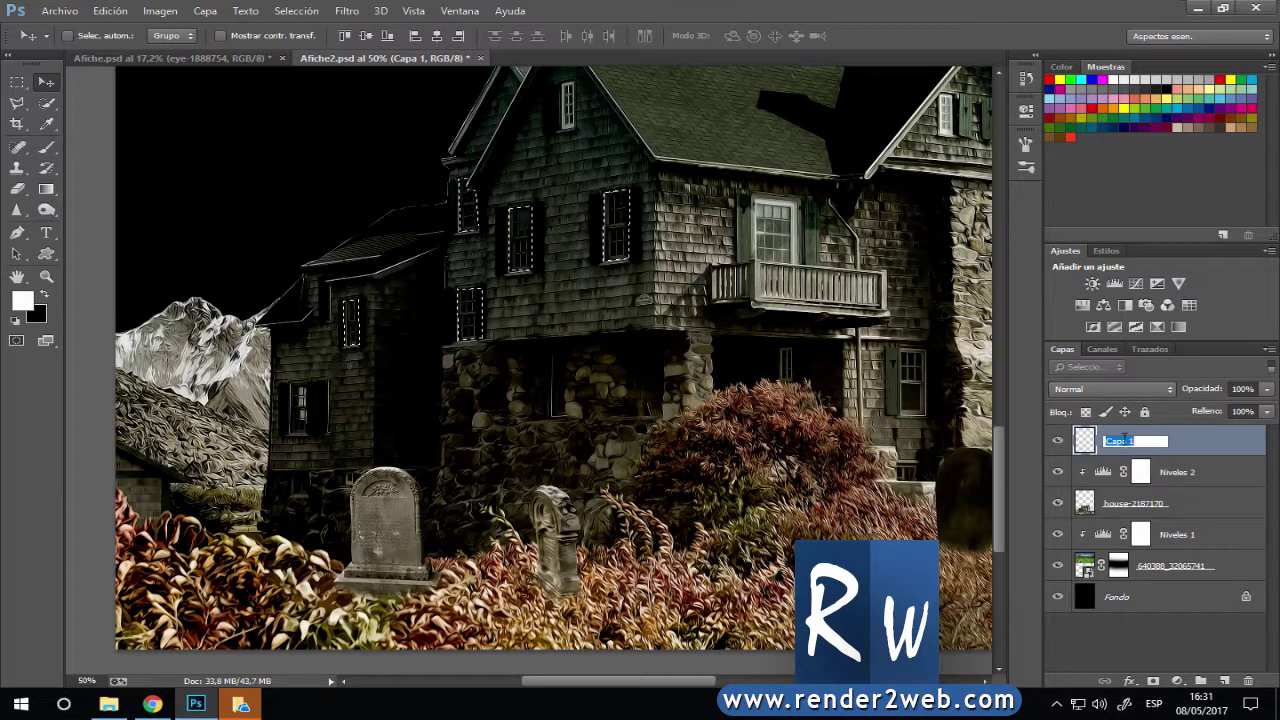
pyautogui.write('ventan')
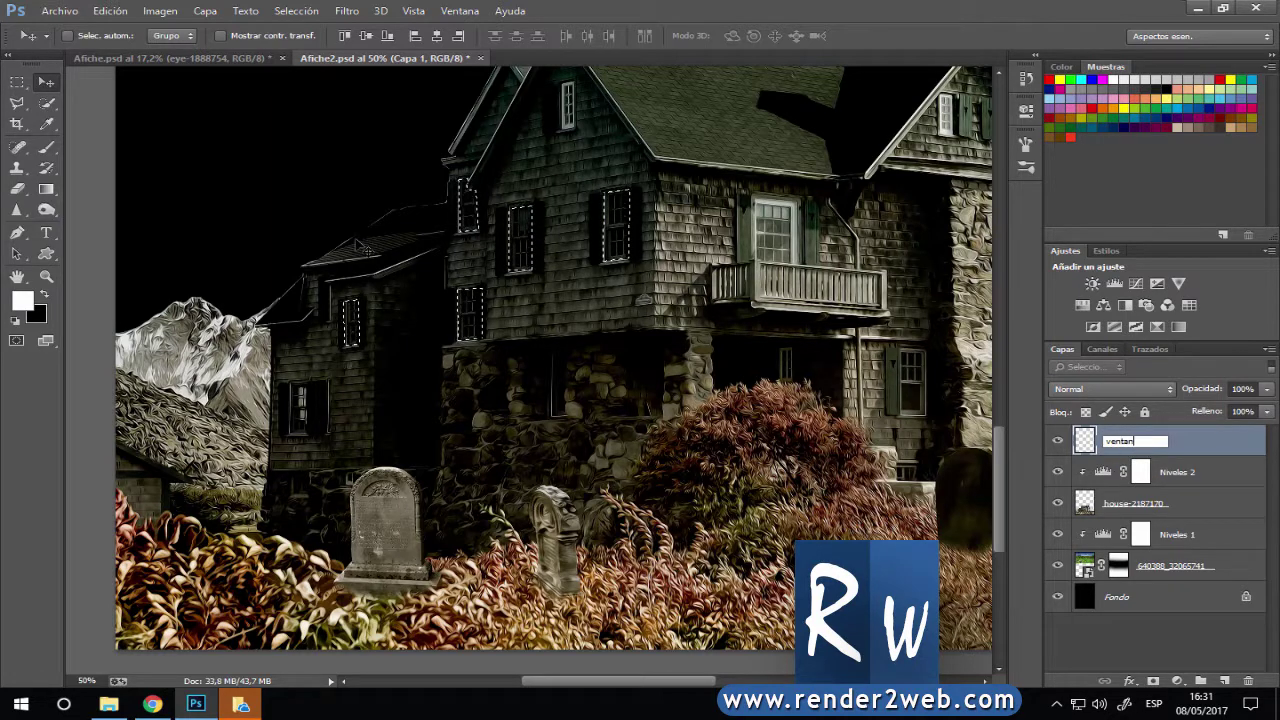
pyautogui.write('as')
pyautogui.press('Return')
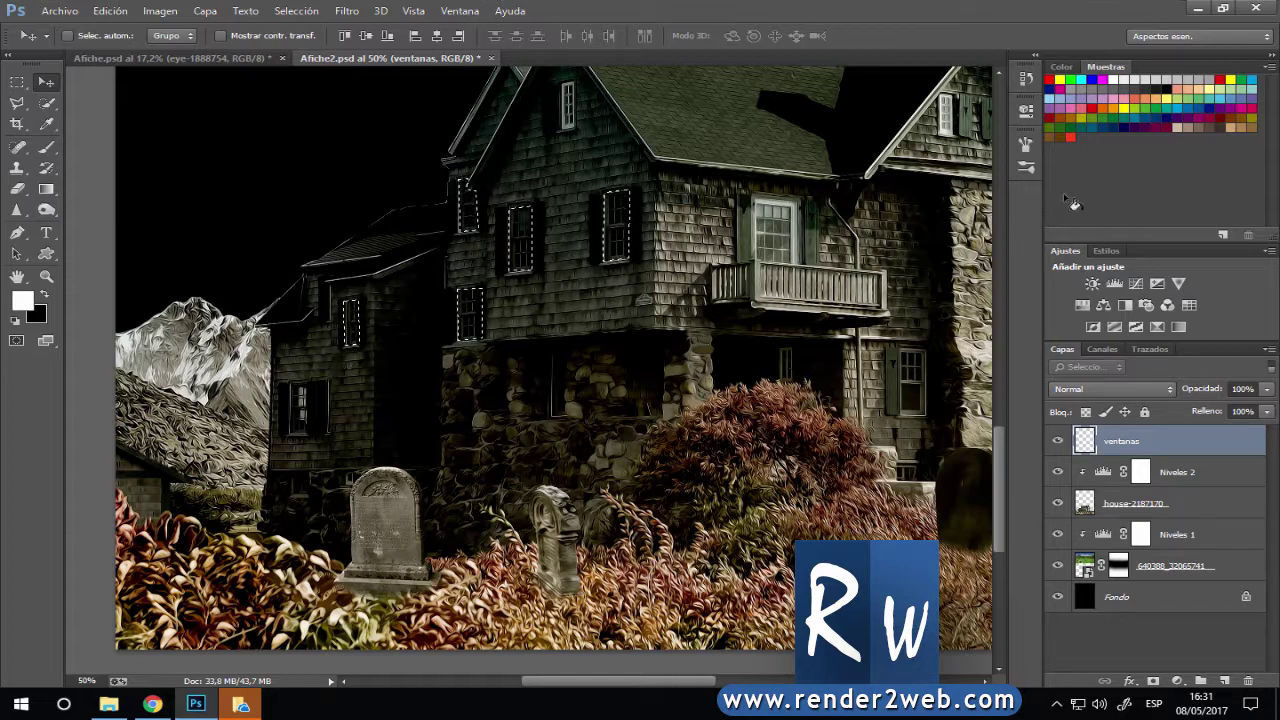
# Set the foreground colour to bright yellow-green #e4ff00.
pyautogui.click(22, 300)
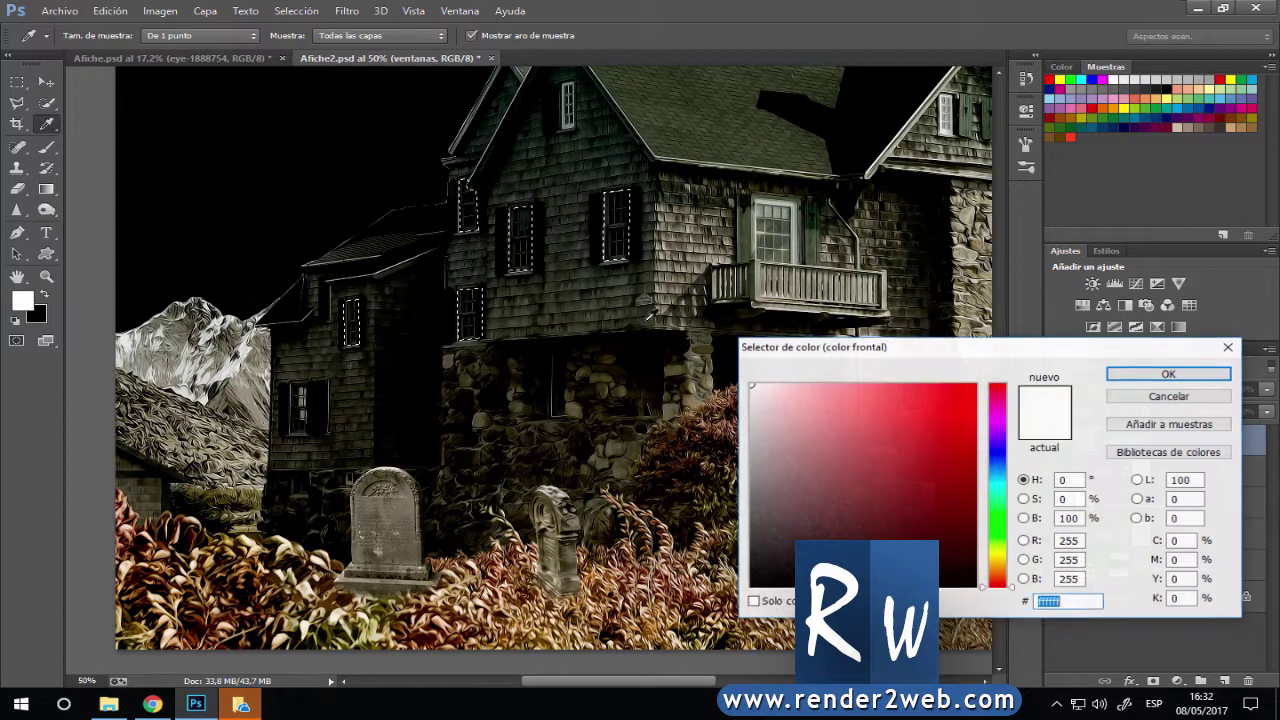
pyautogui.moveTo(995, 586); pyautogui.dragTo(980, 540)
pyautogui.moveTo(937, 497); pyautogui.dragTo(975, 385)
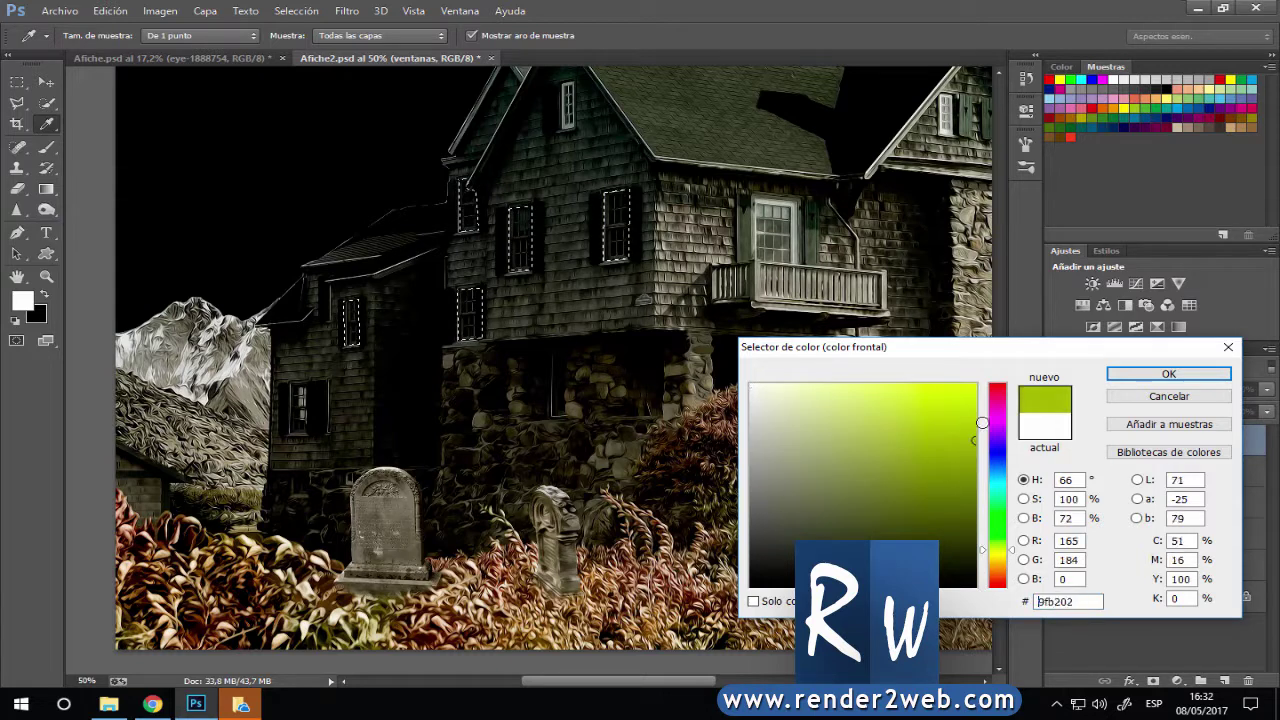
pyautogui.click(1153, 373)
pyautogui.press('v')
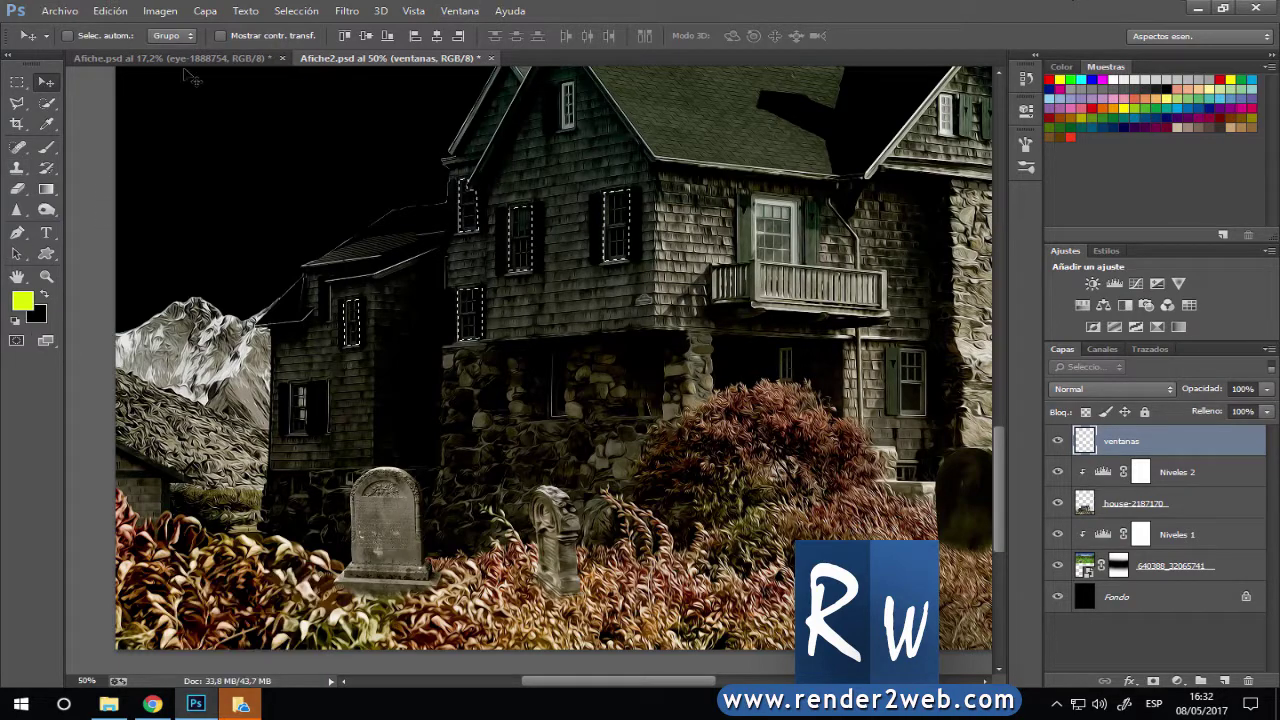
# Fill the selected windows with the foreground colour via Edición > Rellenar, deselect, and save.
pyautogui.click(110, 11)
pyautogui.click(130, 237)
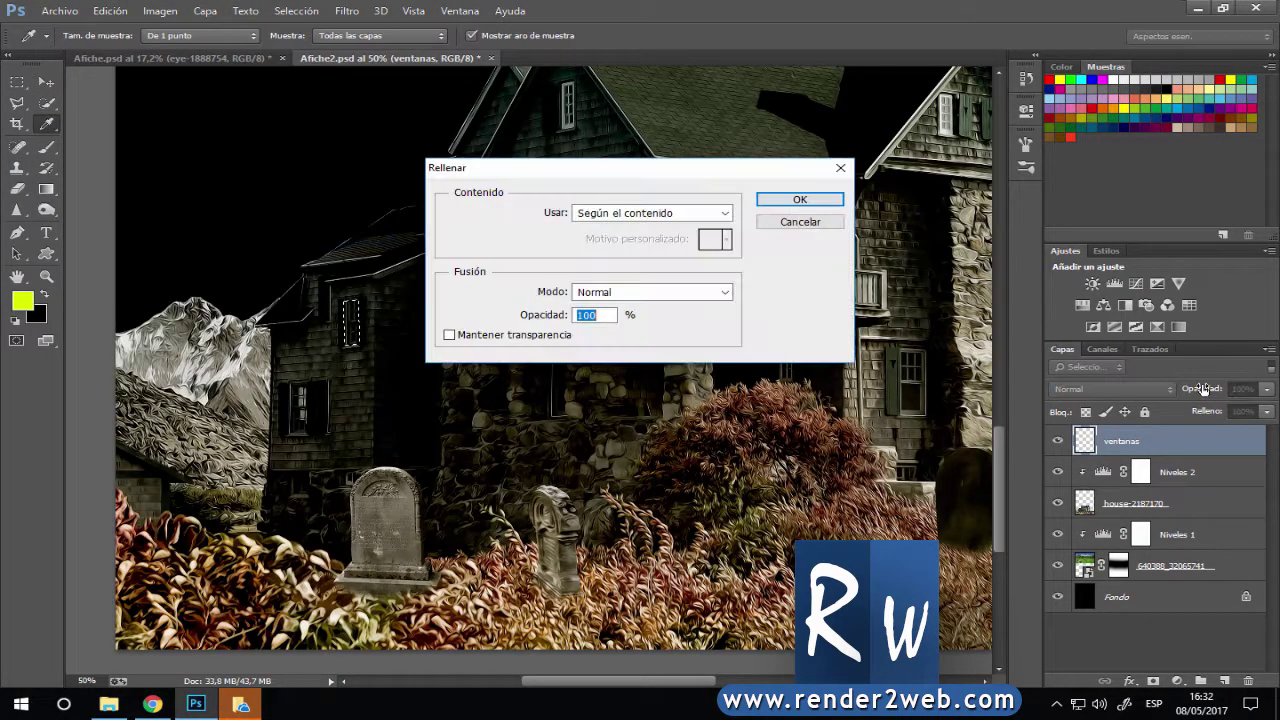
pyautogui.click(702, 213)
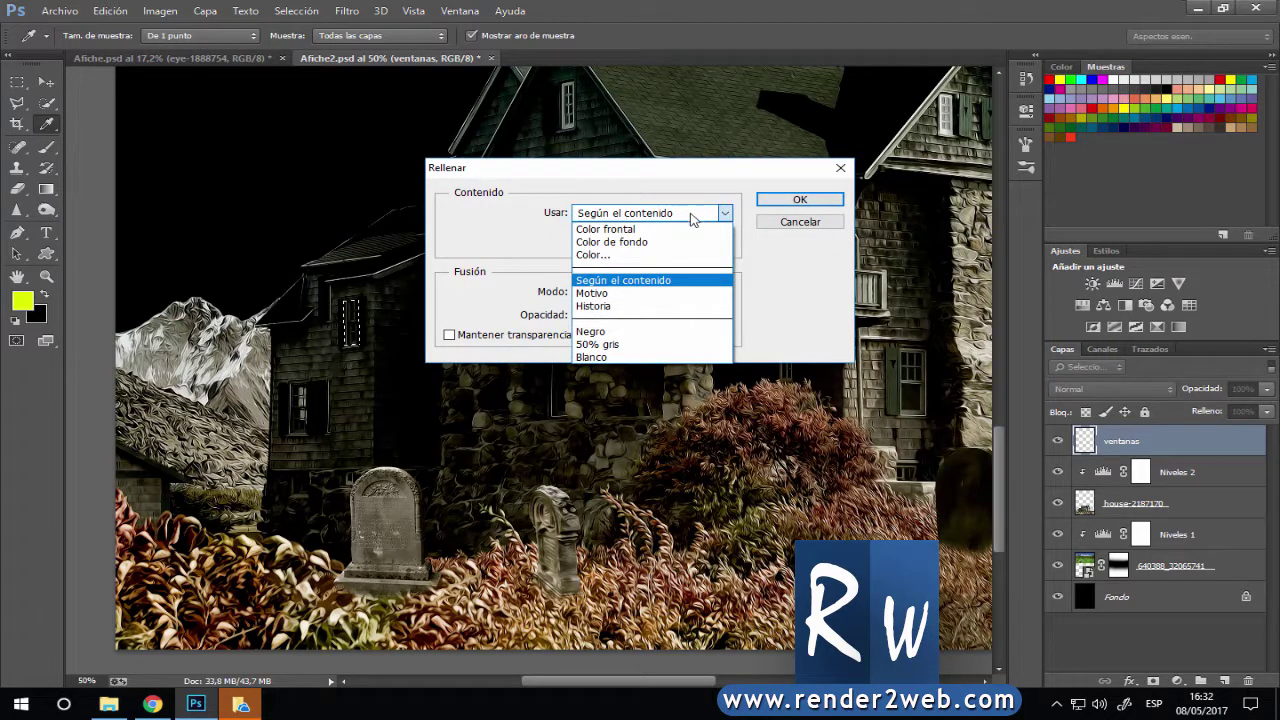
pyautogui.click(655, 229)
pyautogui.click(799, 199)
pyautogui.press('v')
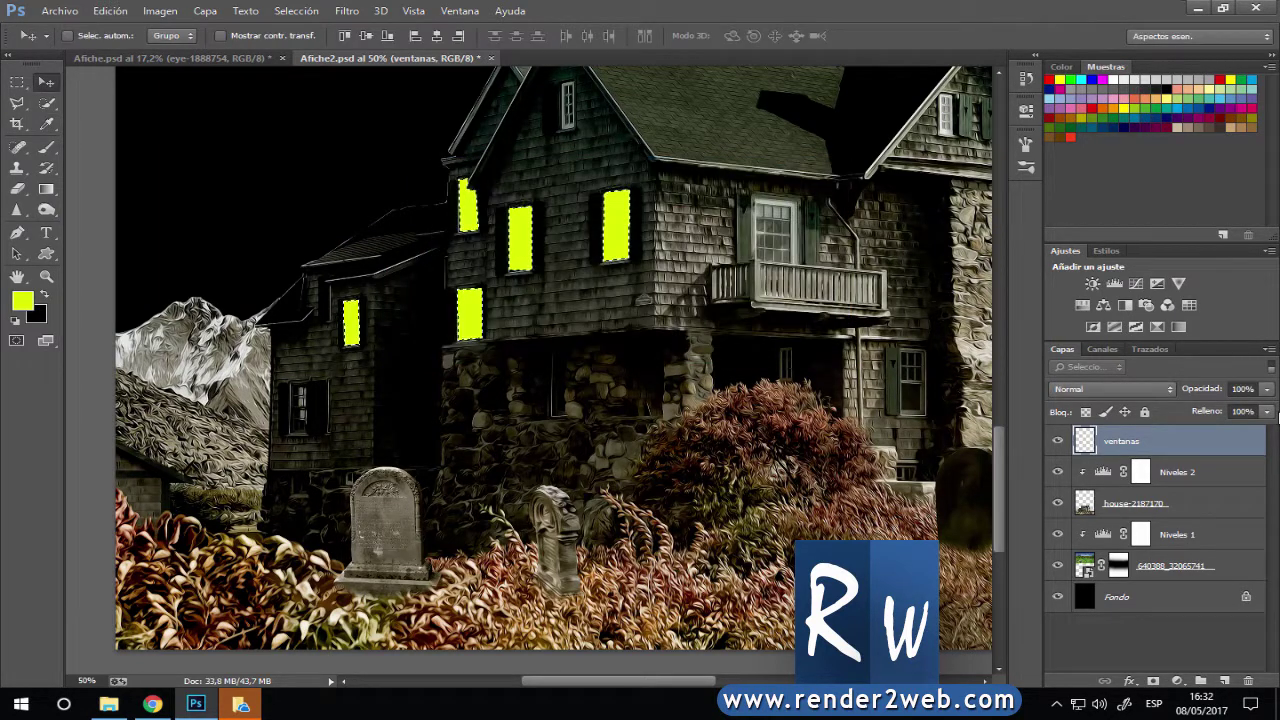
pyautogui.hotkey('ctrl', 'd')
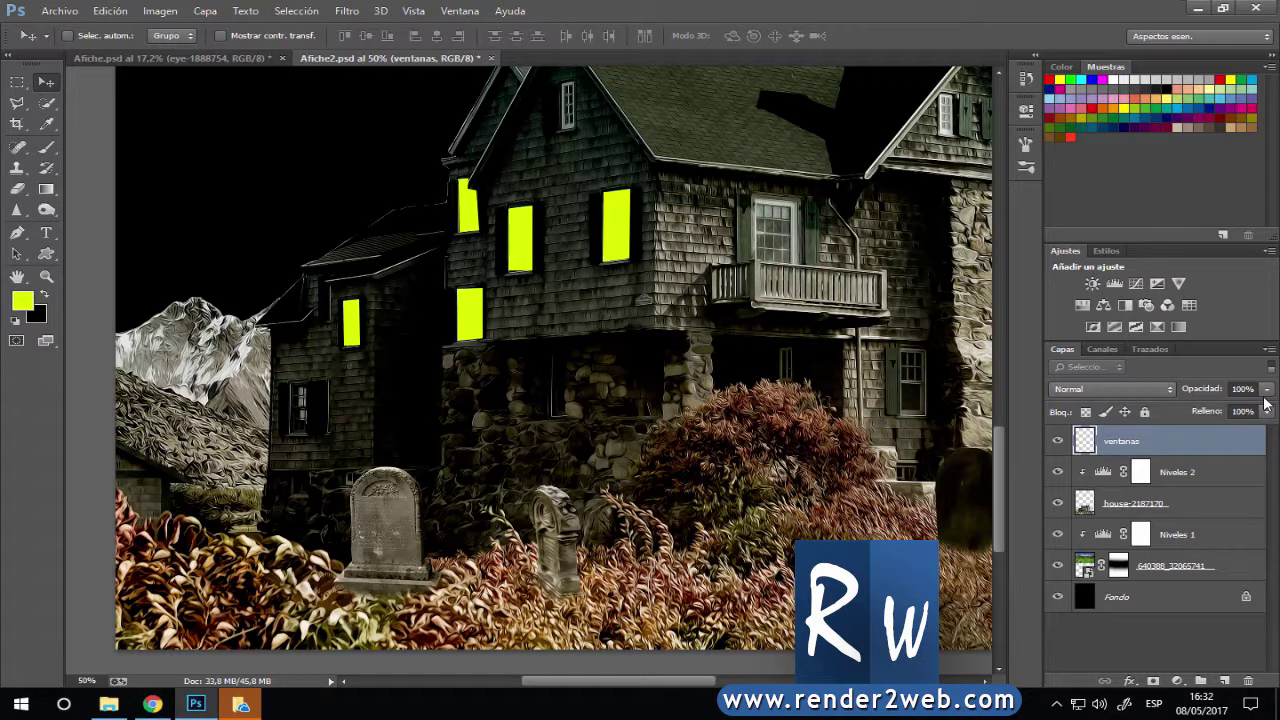
pyautogui.hotkey('ctrl', 's')
pyautogui.click(170, 58)
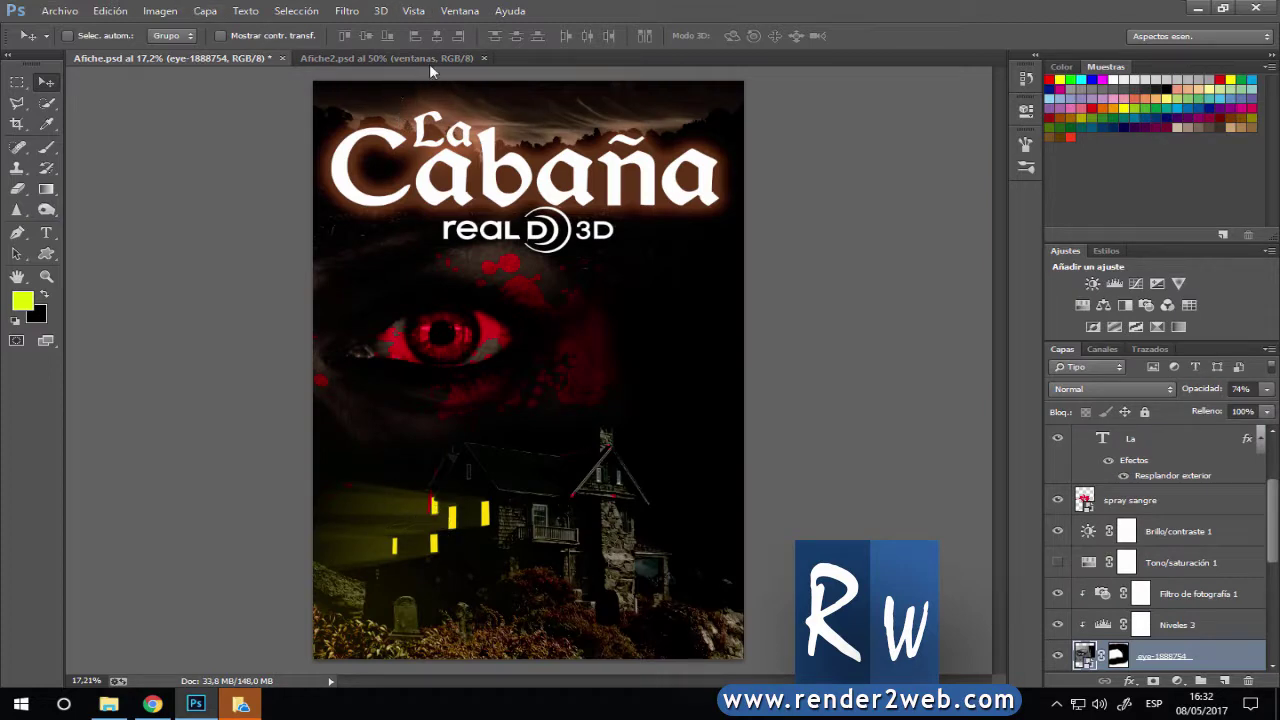
pyautogui.click(399, 61)
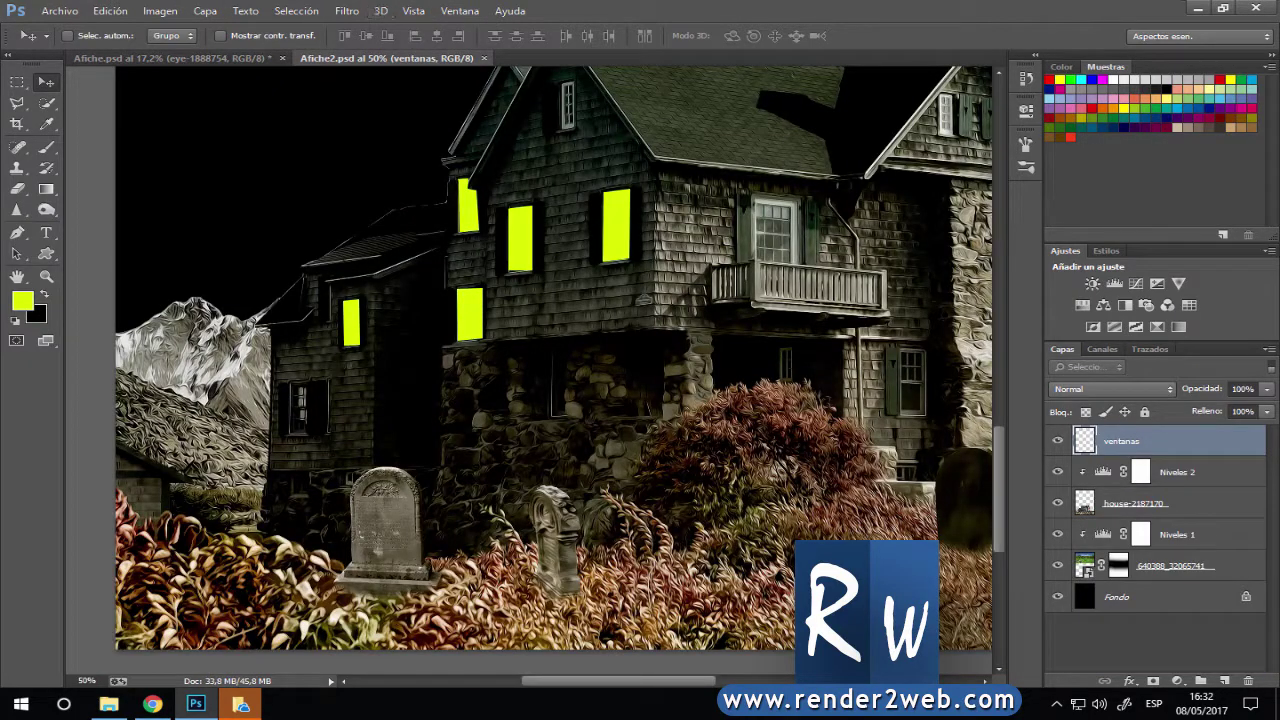
pyautogui.click(17, 103)
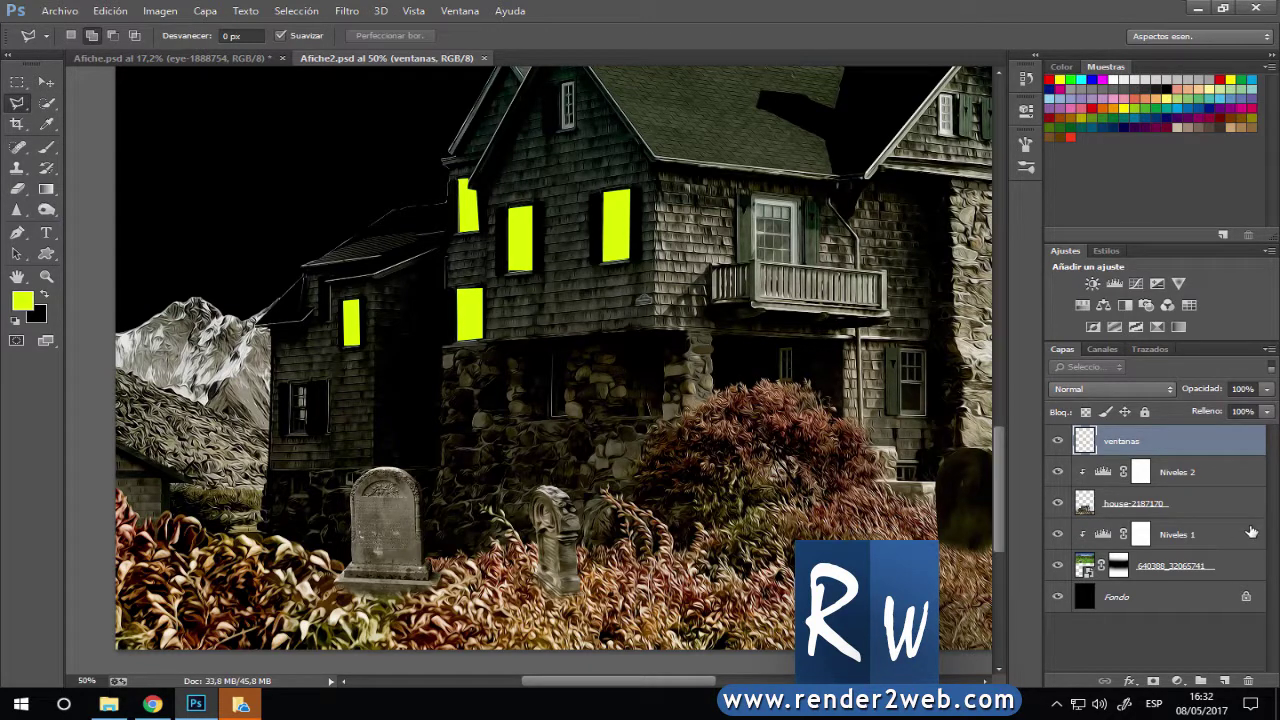
# Add a new layer and outline a beam-shaped selection from the small lit window.
pyautogui.click(1224, 681)
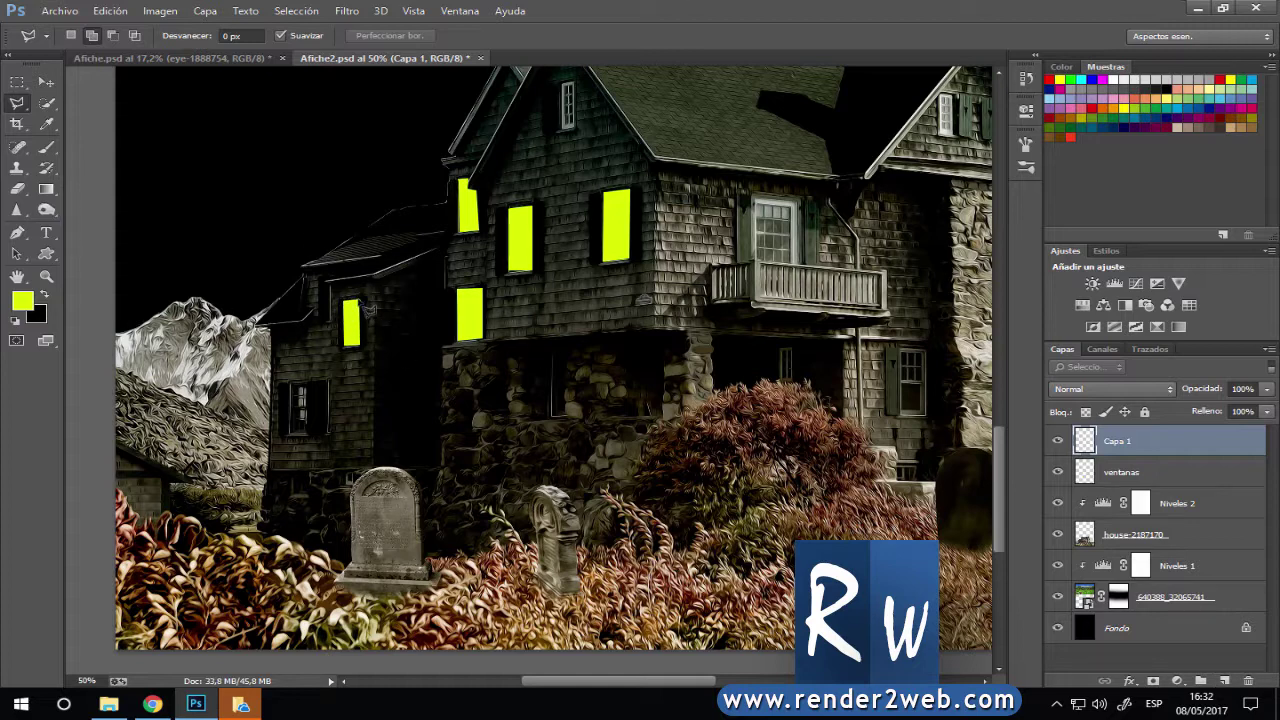
pyautogui.click(354, 298)
pyautogui.click(104, 270)
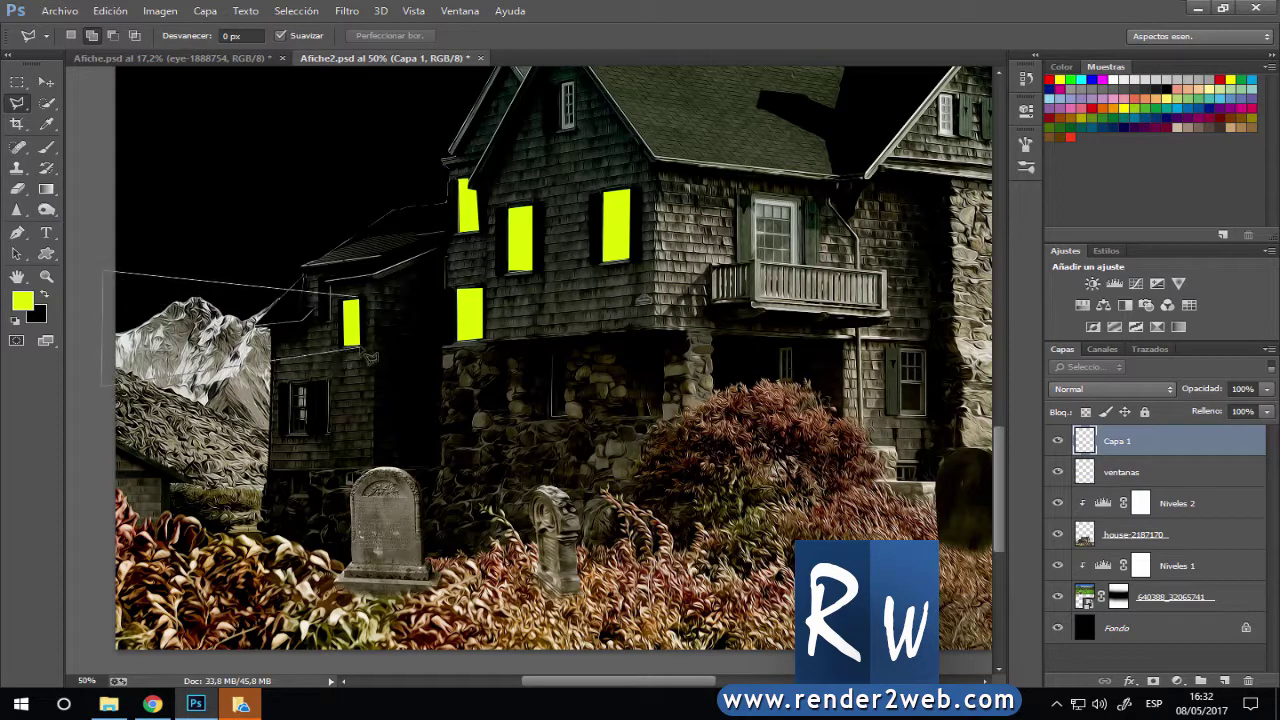
pyautogui.click(372, 309)
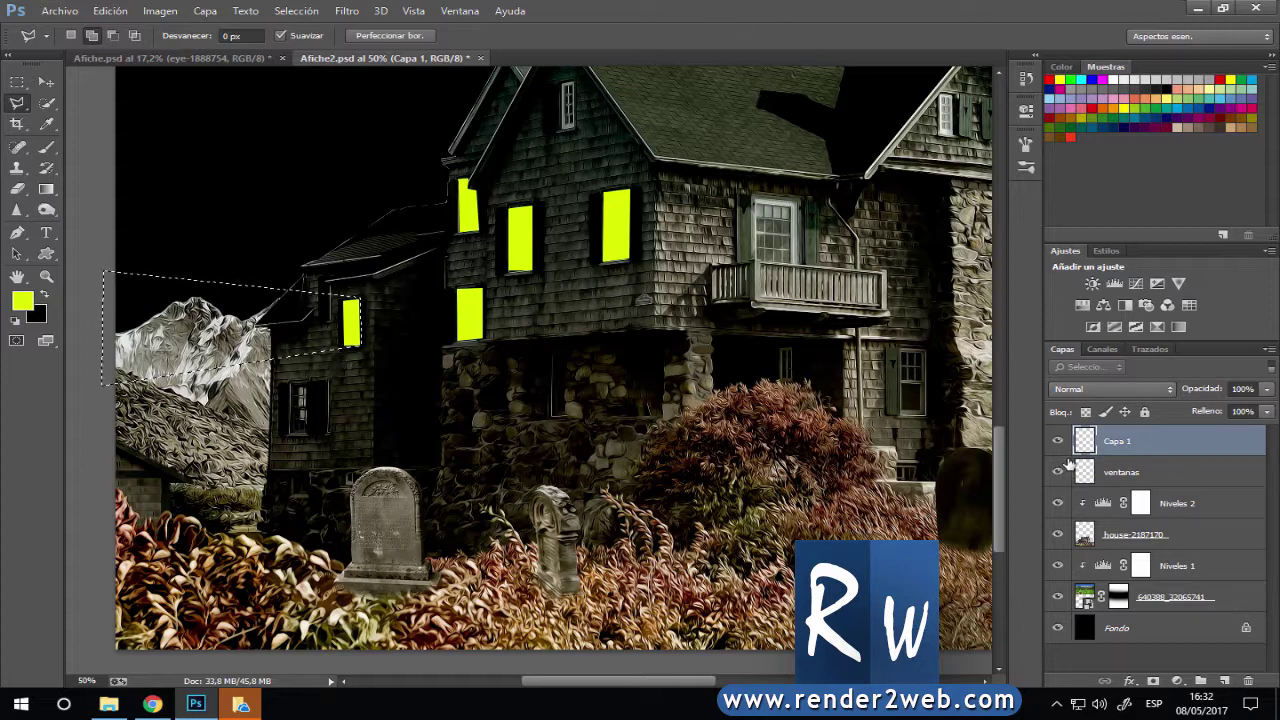
# Choose the foreground-to-transparent linear gradient preset.
pyautogui.click(52, 188)
pyautogui.click(127, 36)
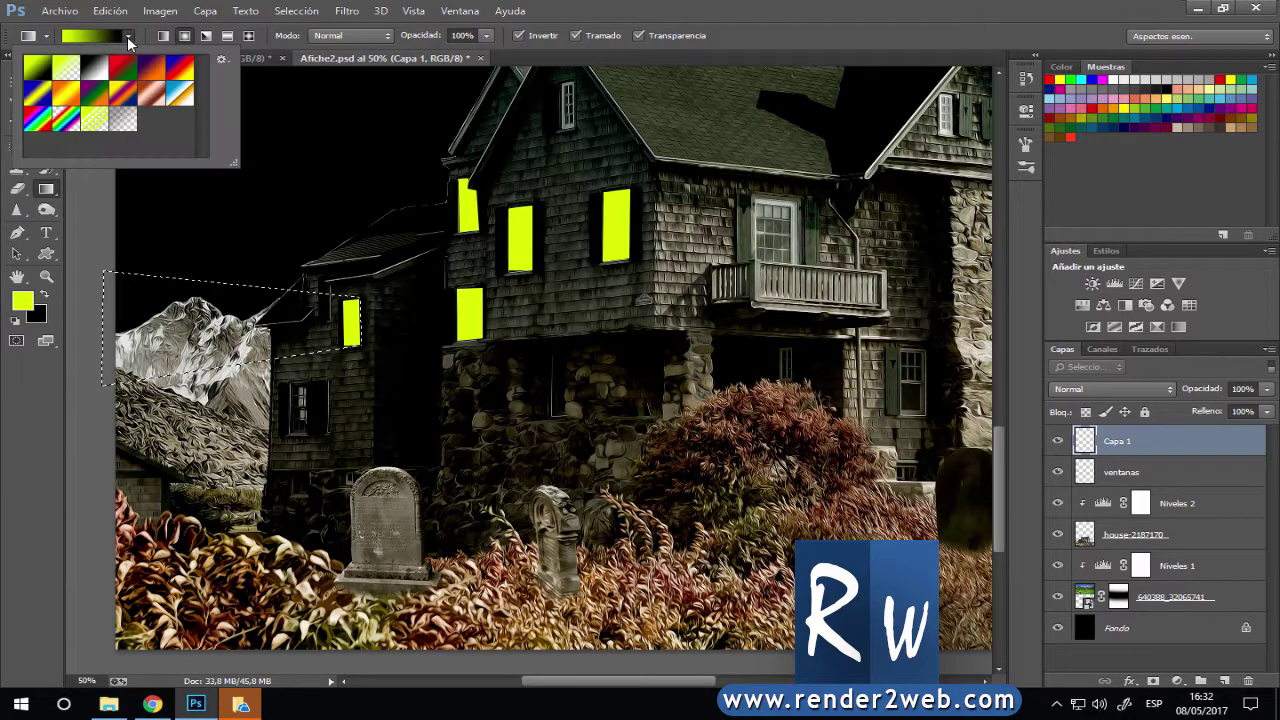
pyautogui.click(70, 68)
pyautogui.click(632, 18)
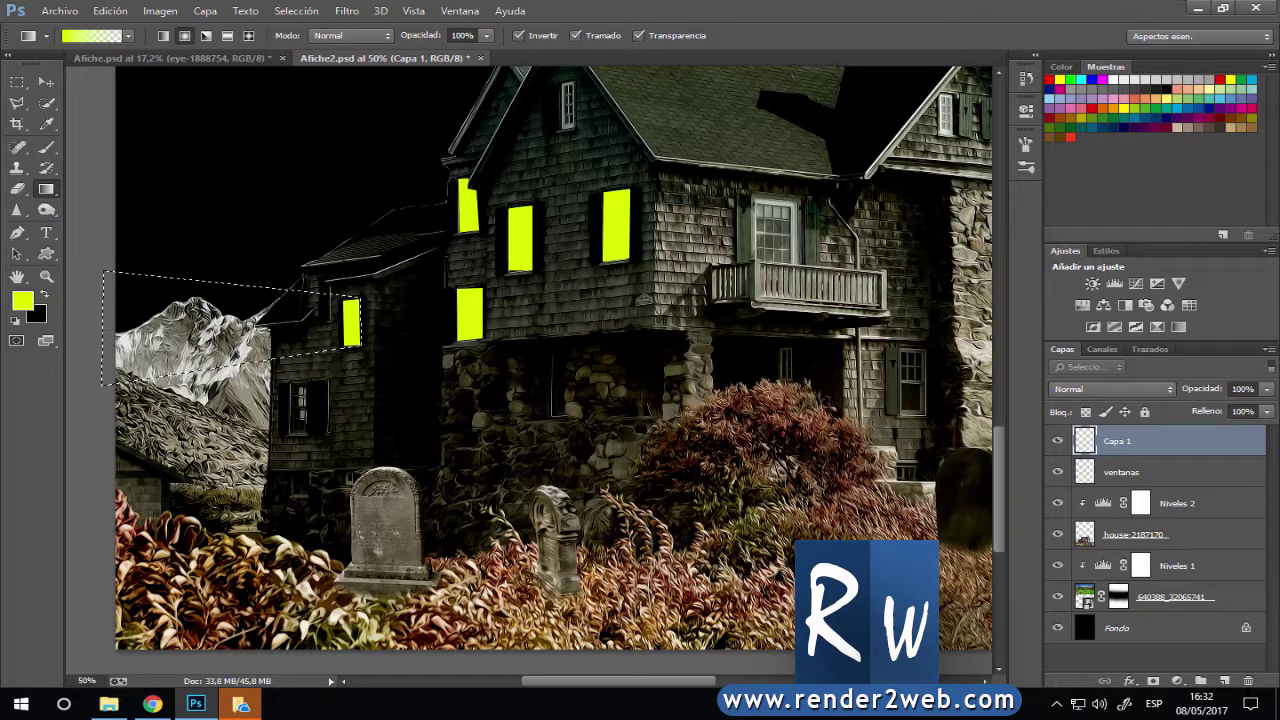
# Fill the beam with a reversed yellow gradient fading left, deselect, and add another empty layer.
pyautogui.moveTo(125, 300); pyautogui.dragTo(280, 330)
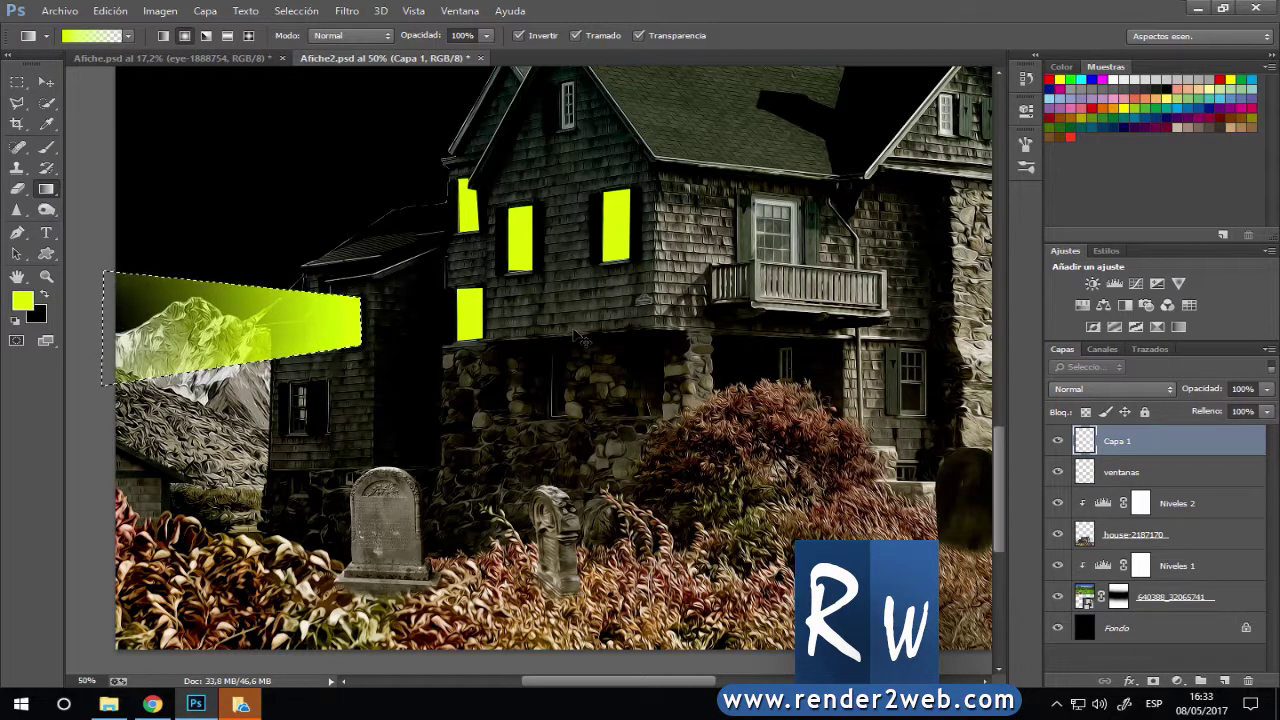
pyautogui.hotkey('ctrl', 'z')
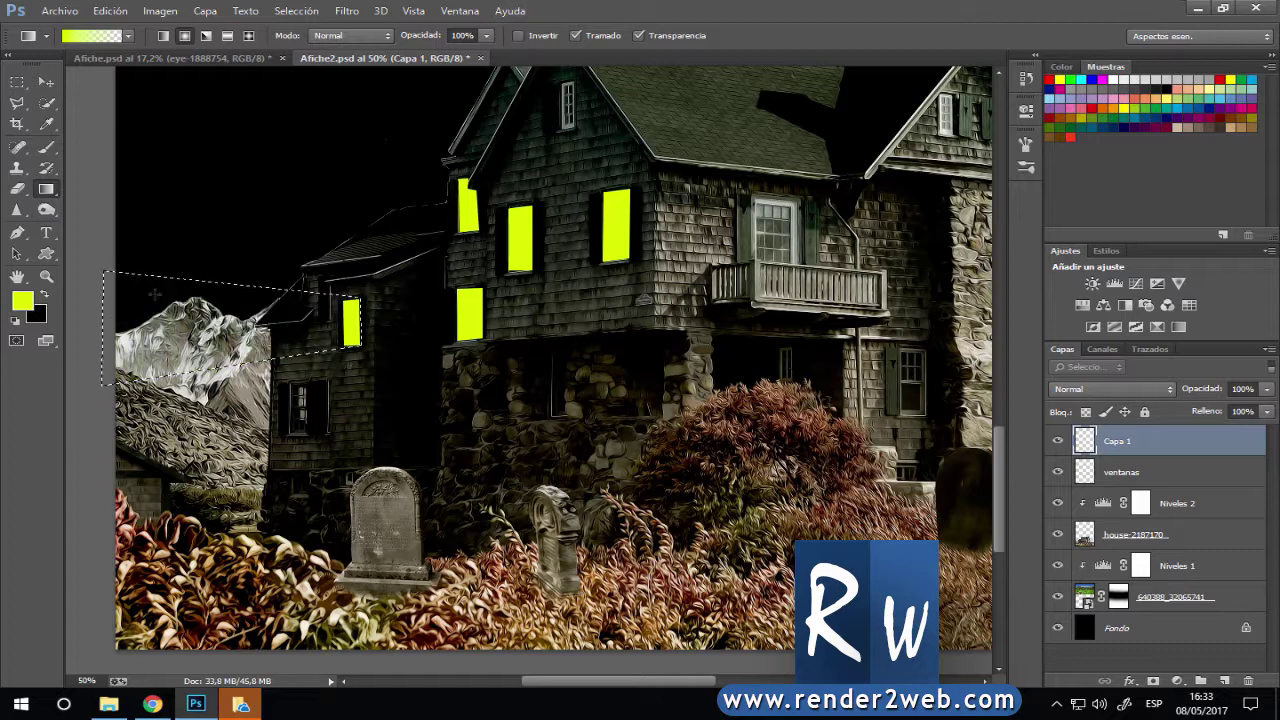
pyautogui.moveTo(128, 316); pyautogui.dragTo(320, 325)
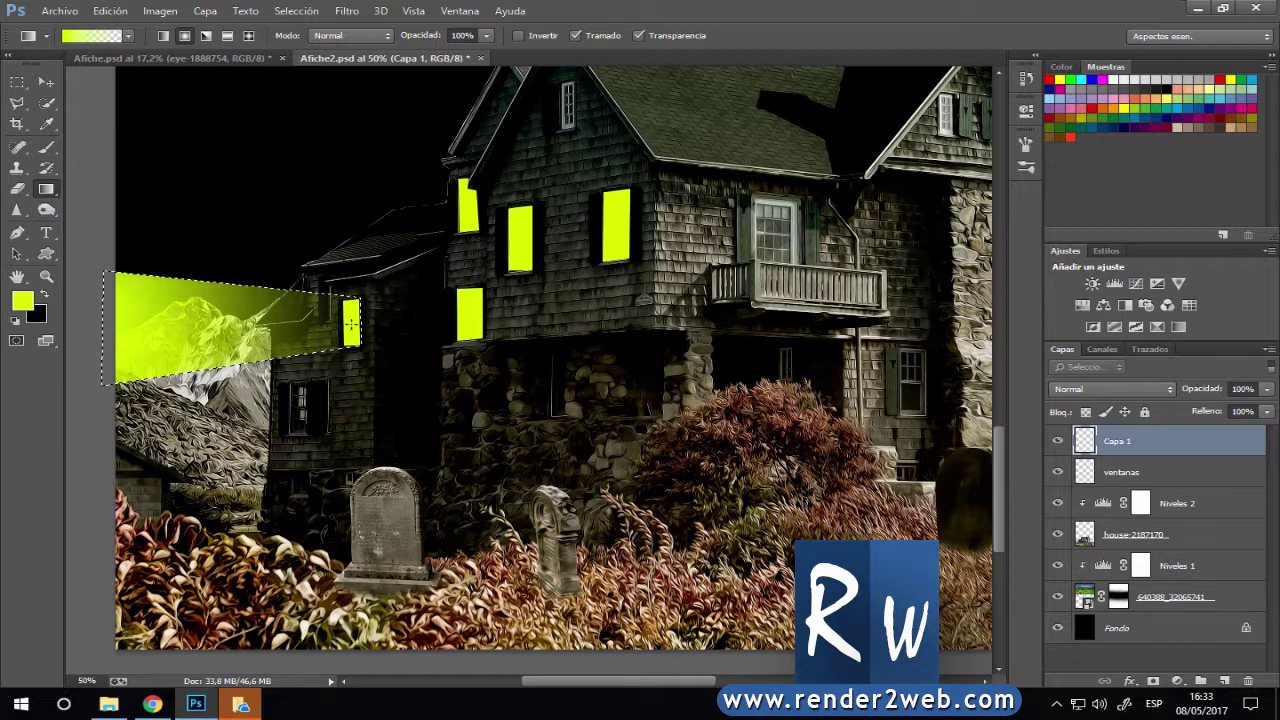
pyautogui.hotkey('ctrl', 'z')
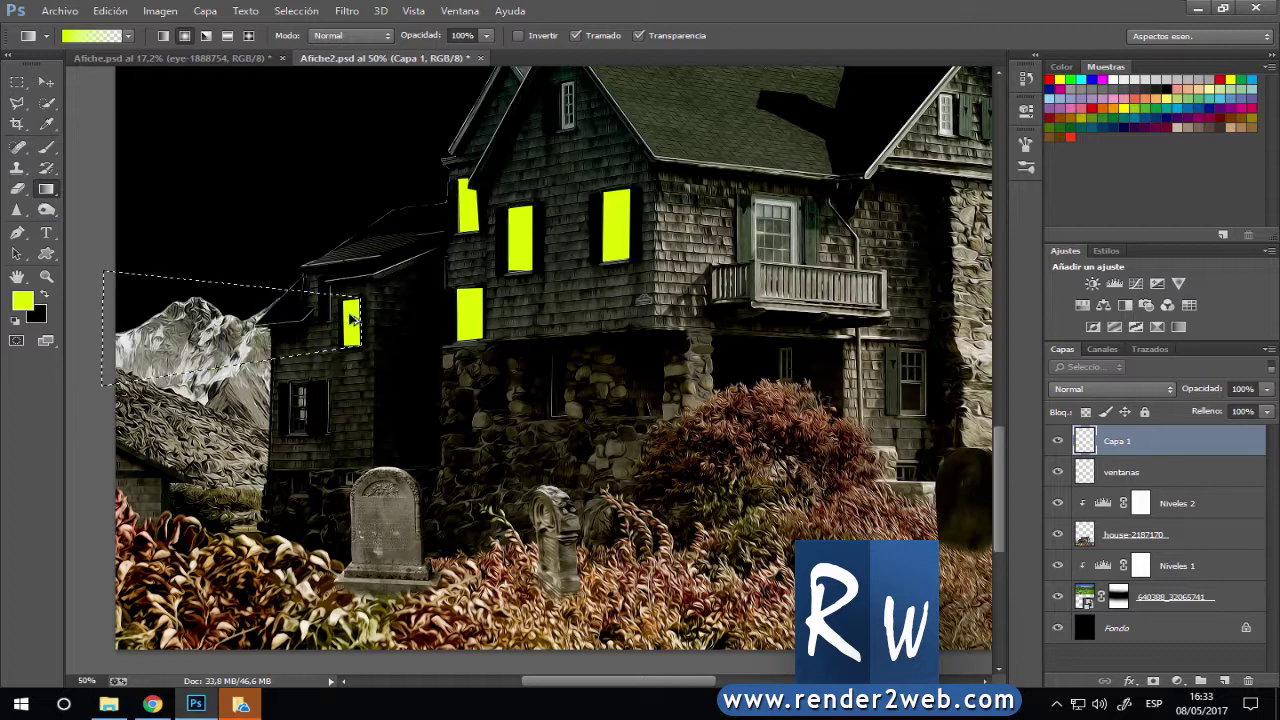
pyautogui.moveTo(297, 314); pyautogui.dragTo(128, 320)
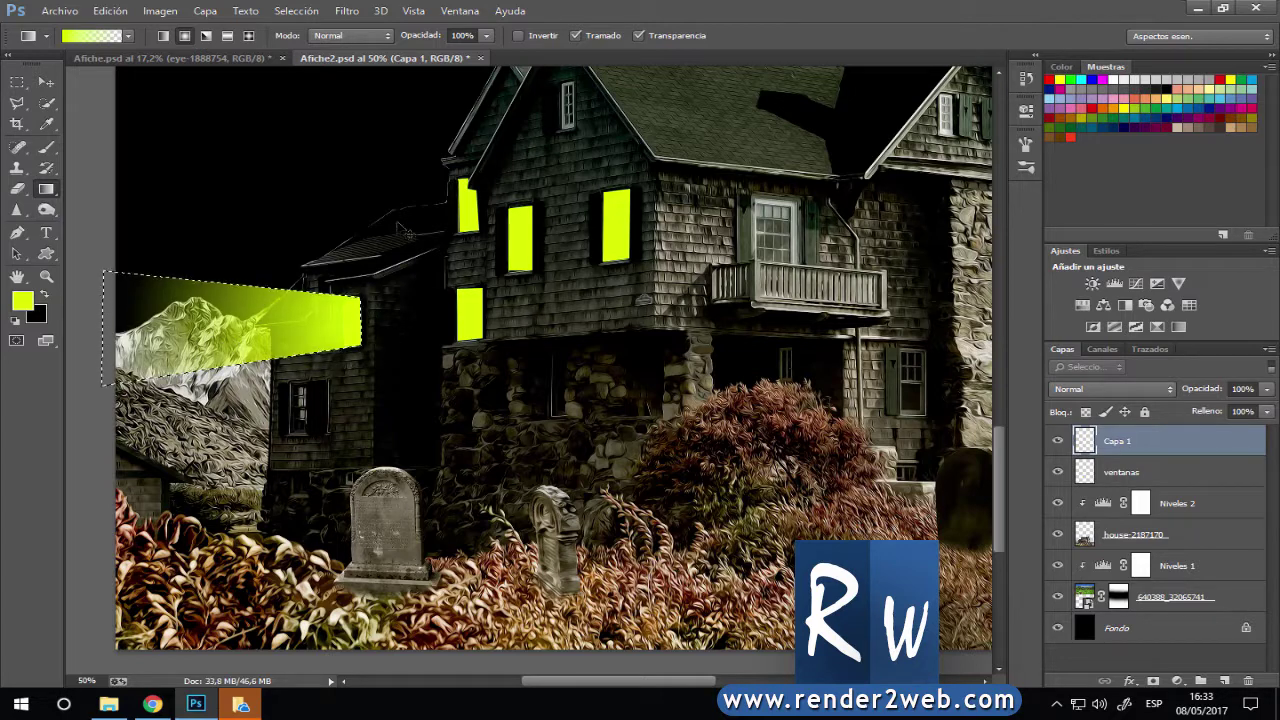
pyautogui.hotkey('ctrl', 'z')
pyautogui.click(518, 36)
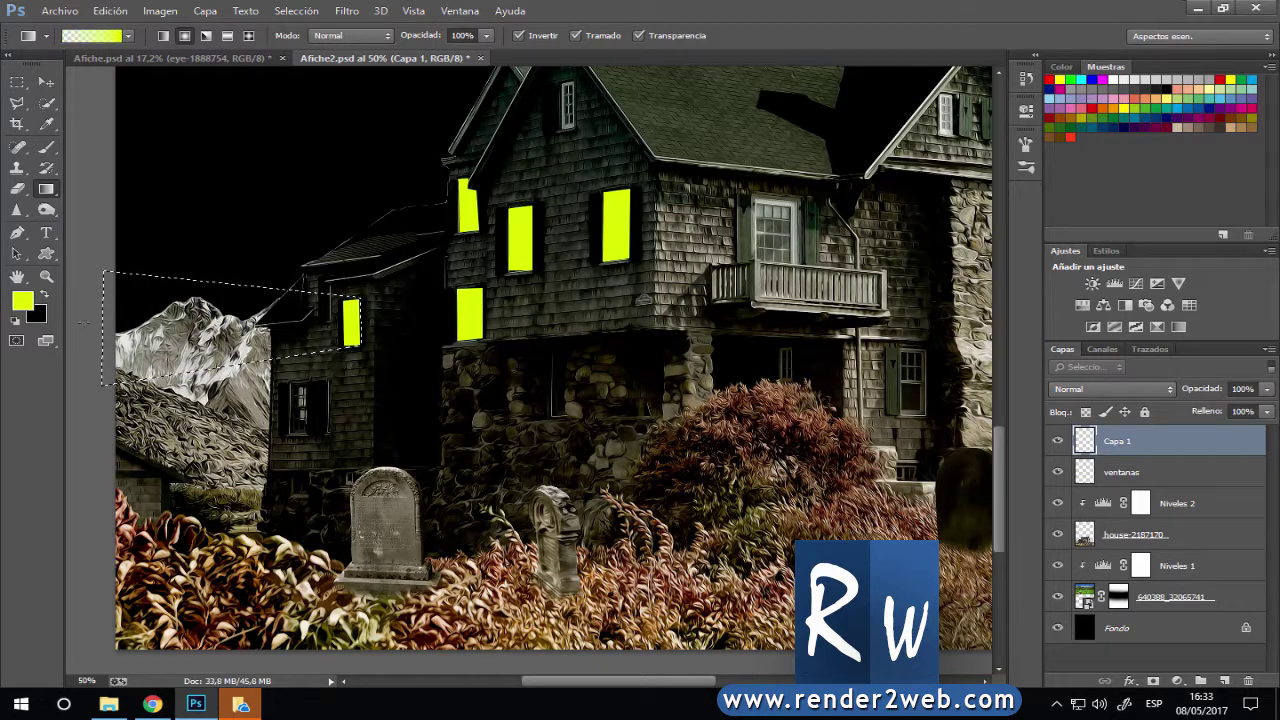
pyautogui.moveTo(84, 322); pyautogui.dragTo(370, 328)
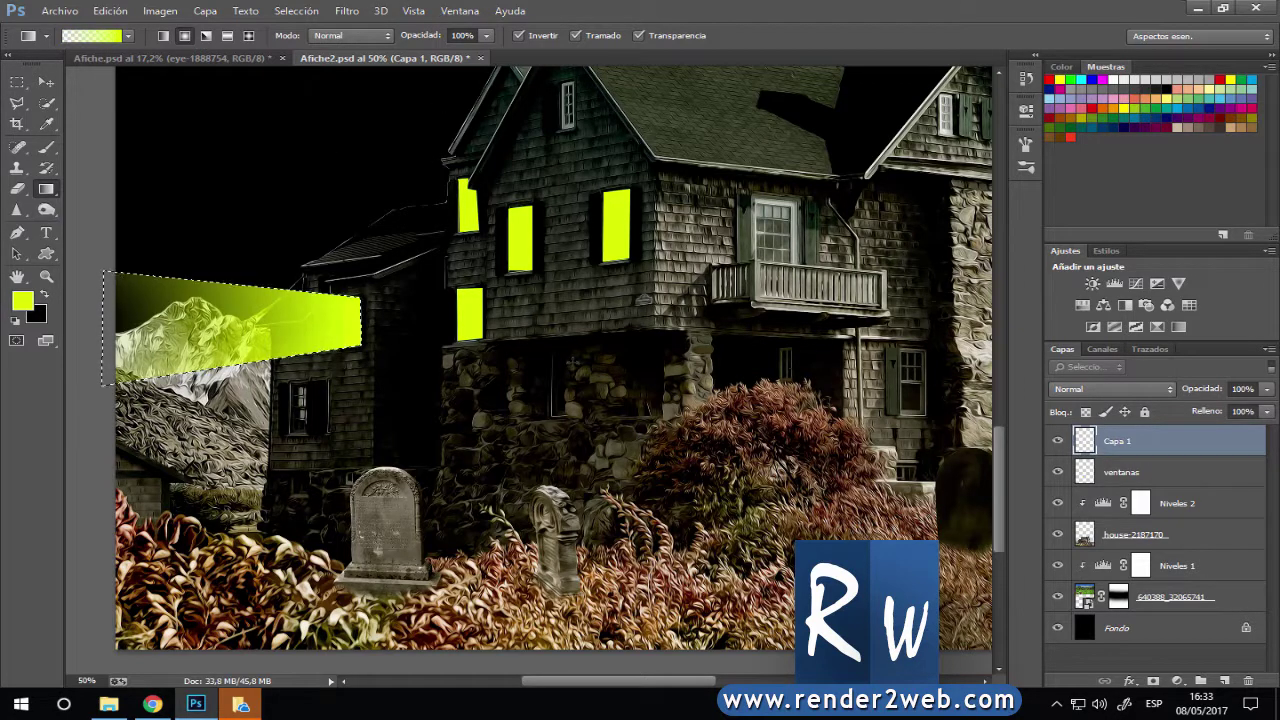
pyautogui.hotkey('ctrl', 'd')
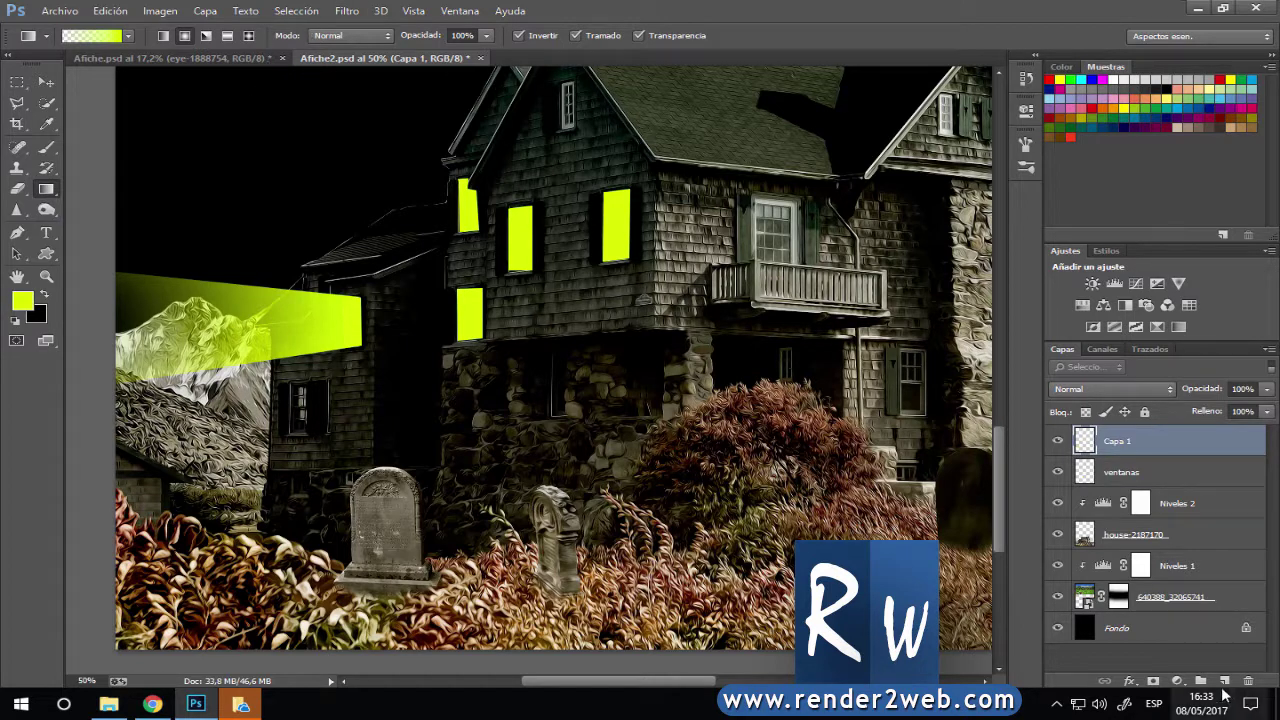
pyautogui.click(1224, 680)
# Outline a beam from the upper window to the top-left corner and fill it with a yellow gradient.
pyautogui.click(17, 103)
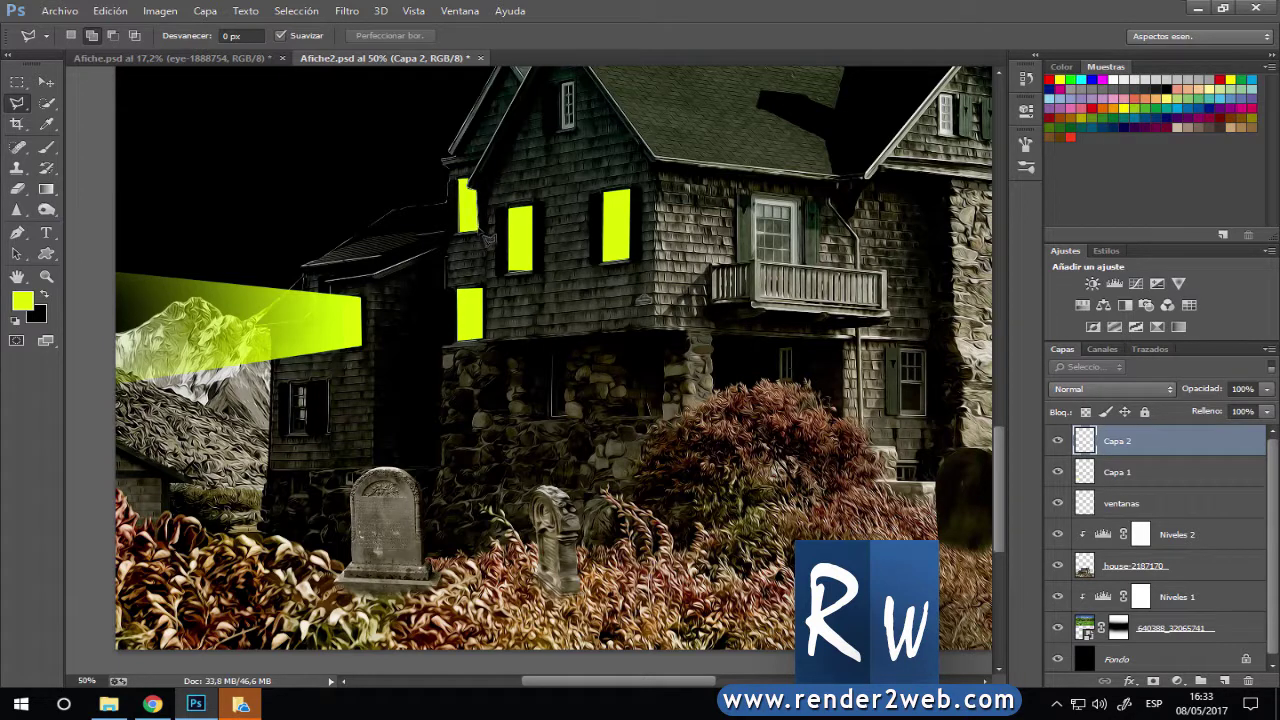
pyautogui.click(459, 230)
pyautogui.click(86, 84)
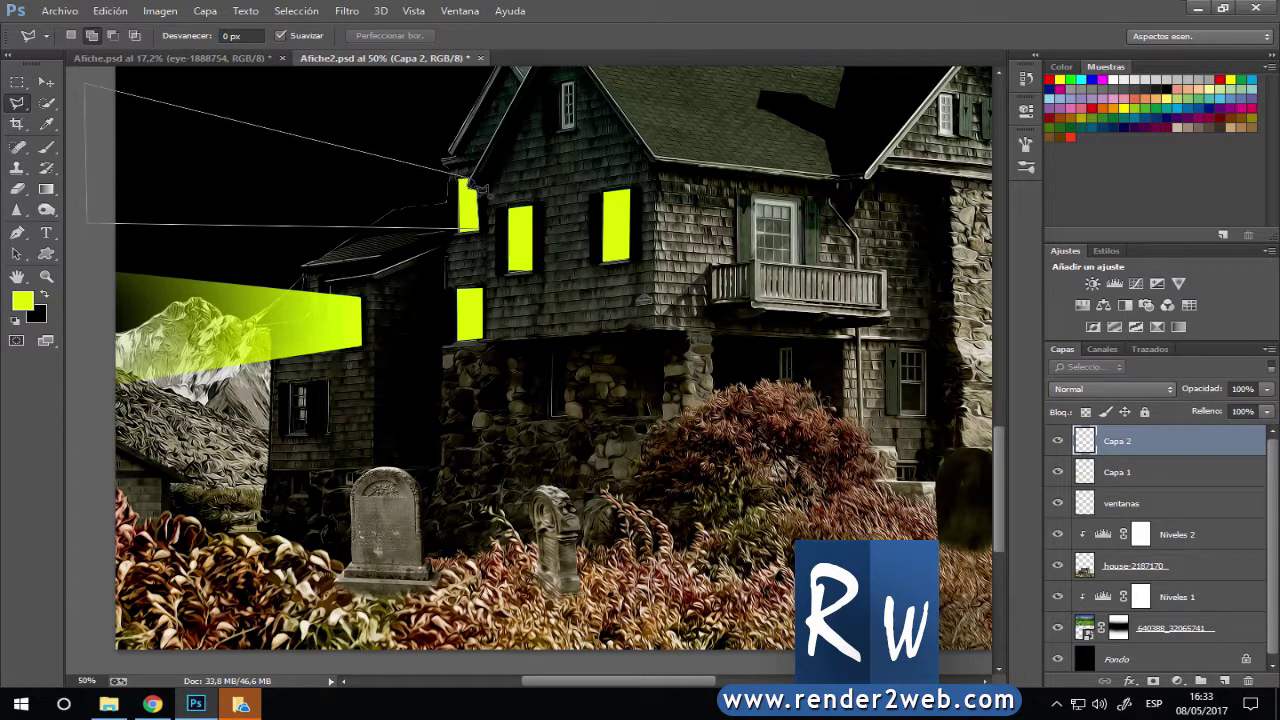
pyautogui.click(478, 188)
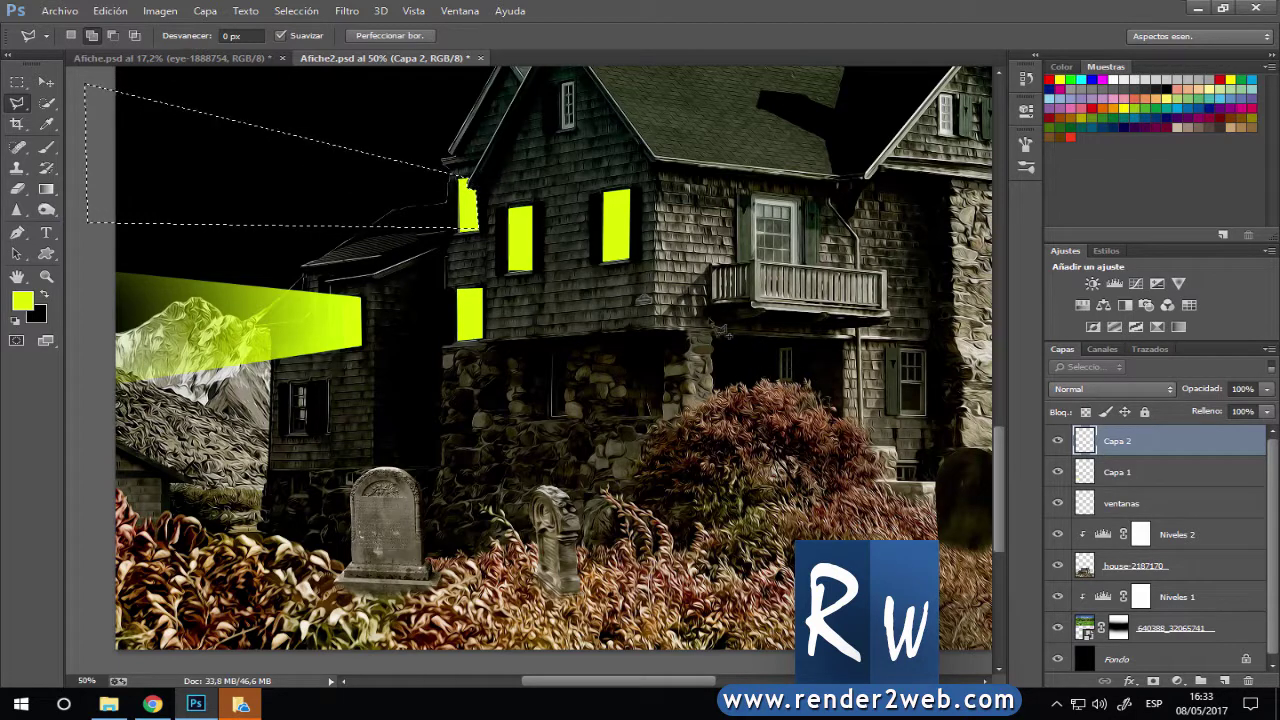
pyautogui.click(46, 189)
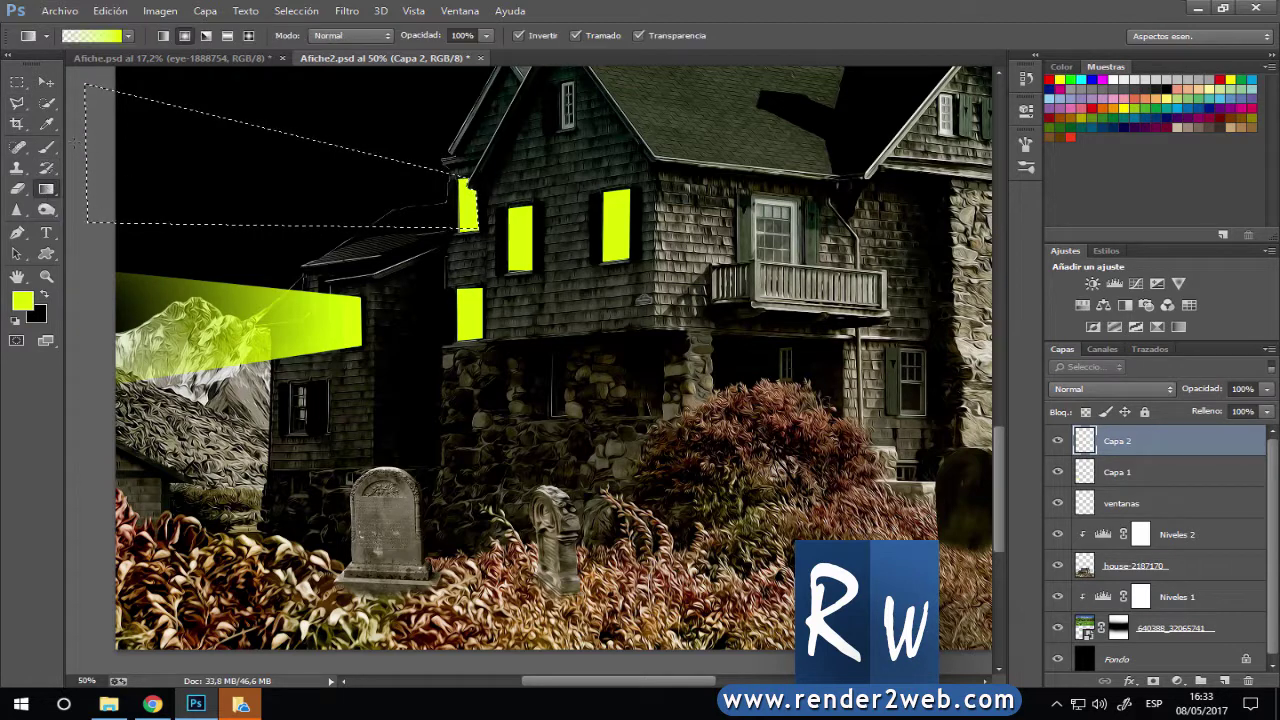
pyautogui.moveTo(90, 148); pyautogui.dragTo(455, 205)
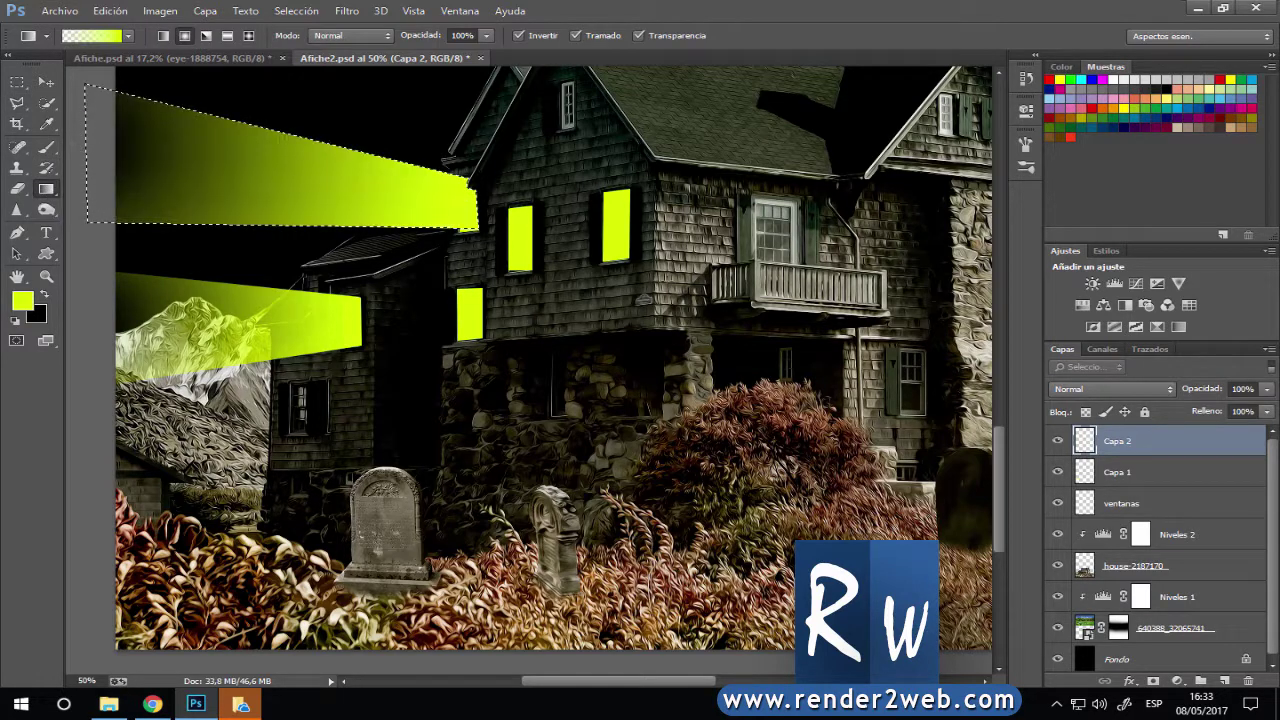
pyautogui.hotkey('ctrl', 'z')
pyautogui.moveTo(108, 142); pyautogui.dragTo(448, 204)
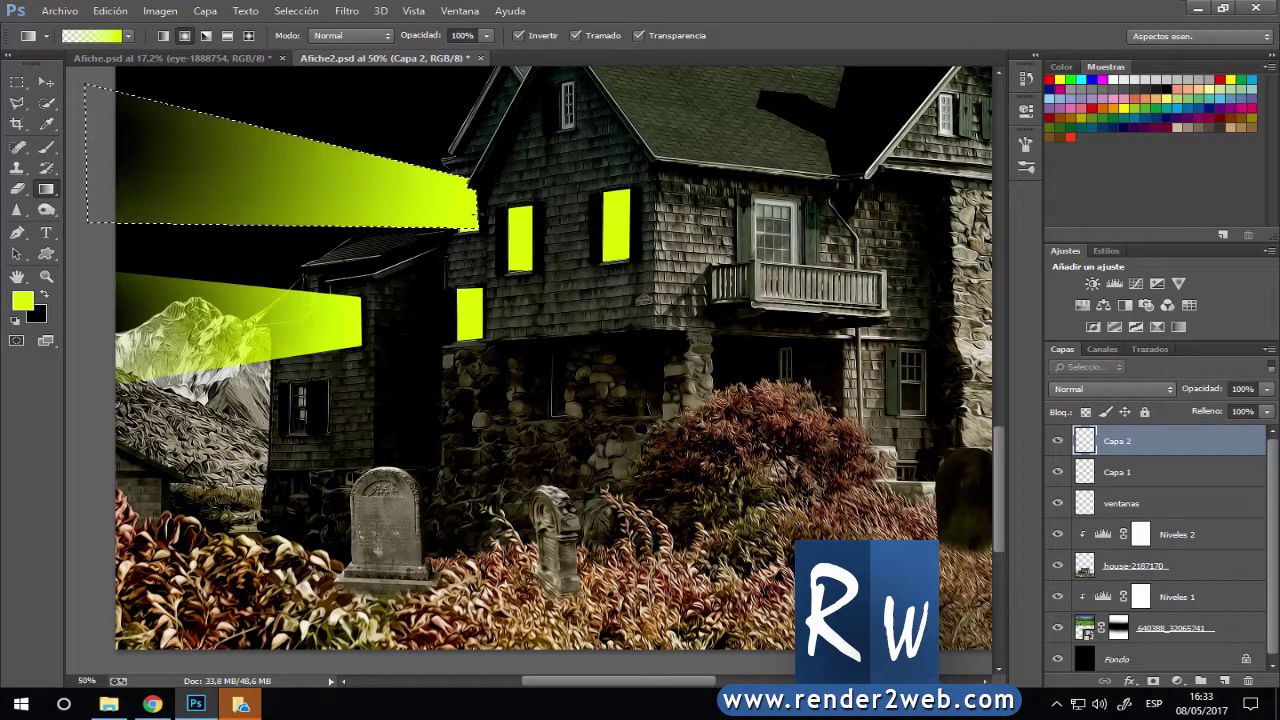
pyautogui.hotkey('ctrl', 'z')
pyautogui.moveTo(84, 148); pyautogui.dragTo(450, 205)
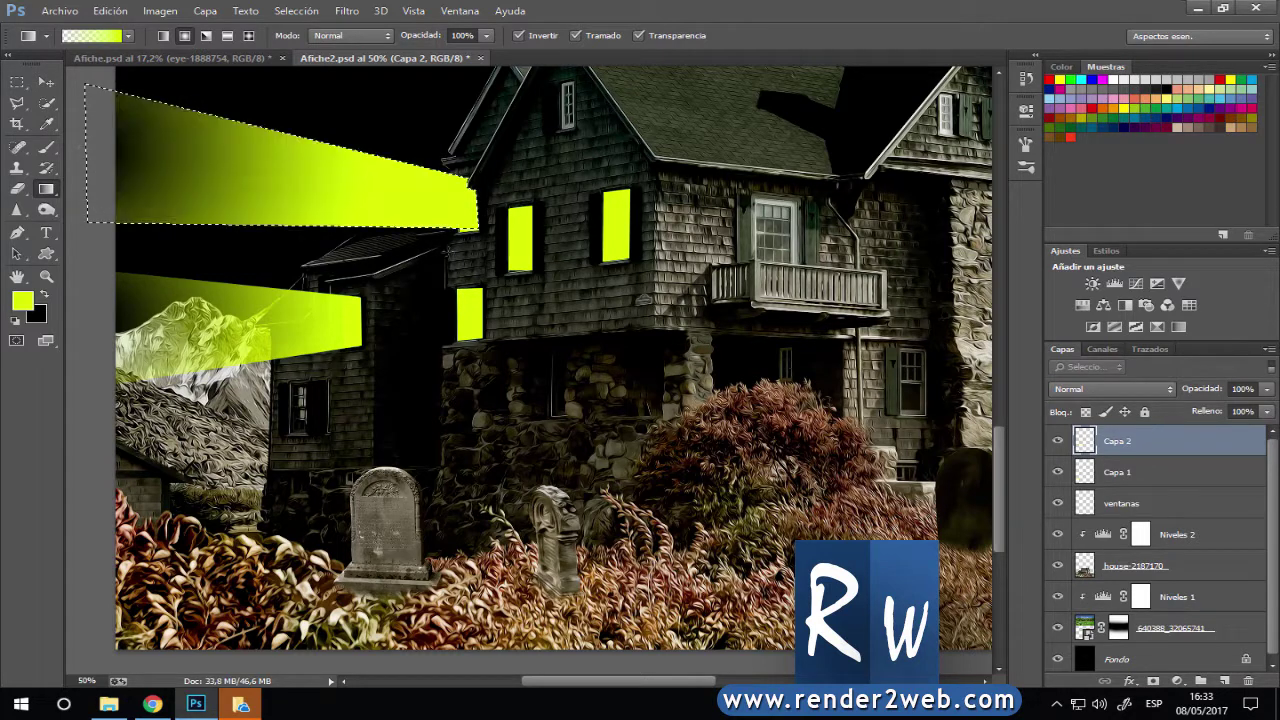
pyautogui.hotkey('ctrl', 'z')
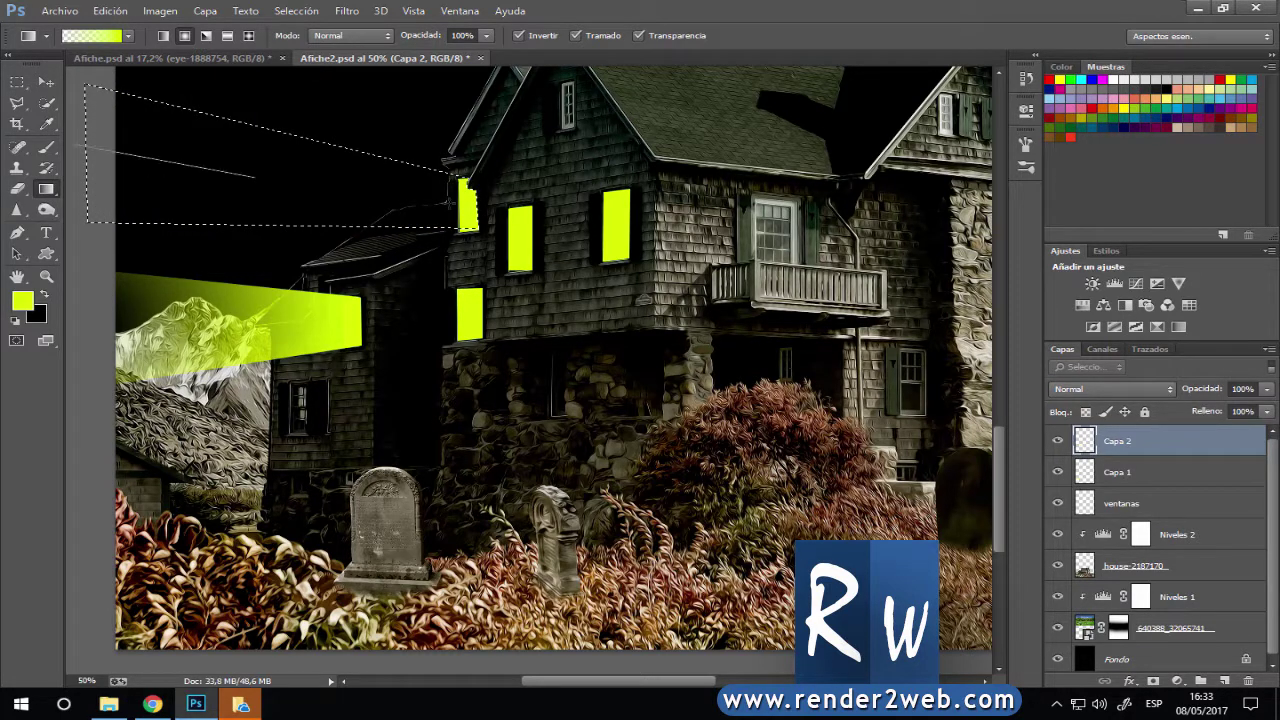
pyautogui.moveTo(108, 162); pyautogui.dragTo(623, 228)
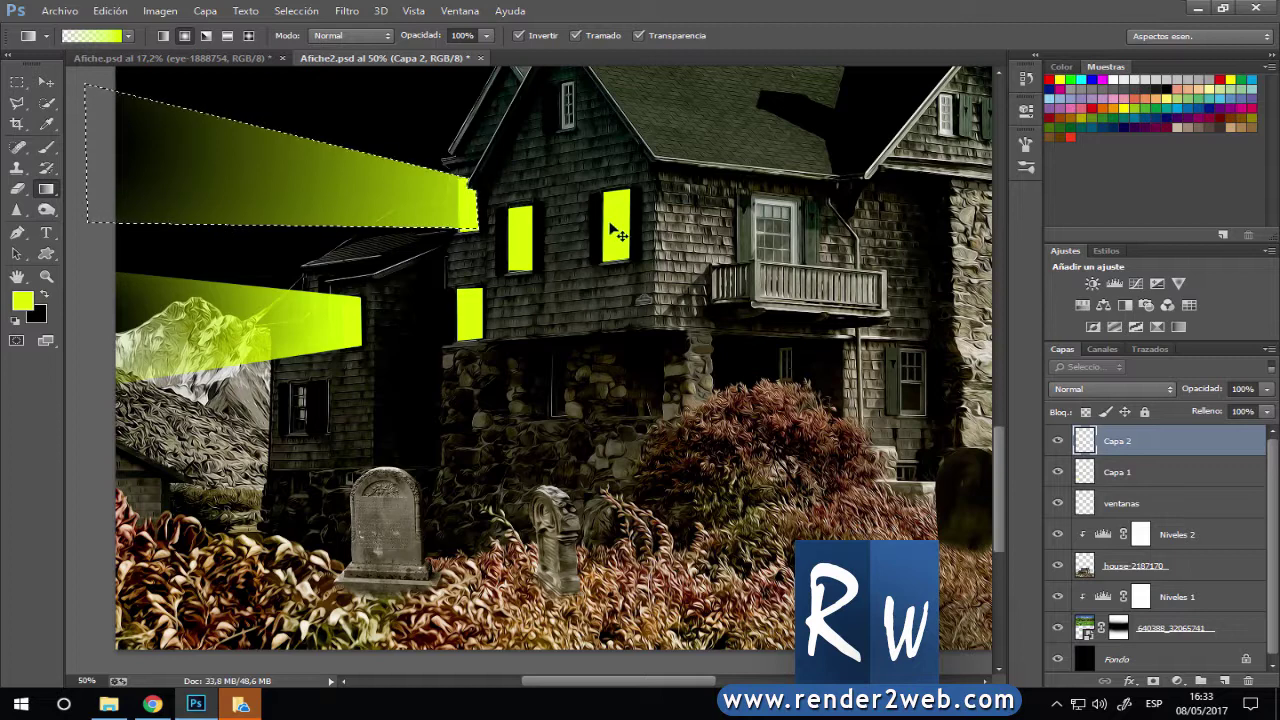
pyautogui.hotkey('ctrl', 'd')
# Add a second yellow gradient beam from a window toward the lower left.
pyautogui.click(15, 108)
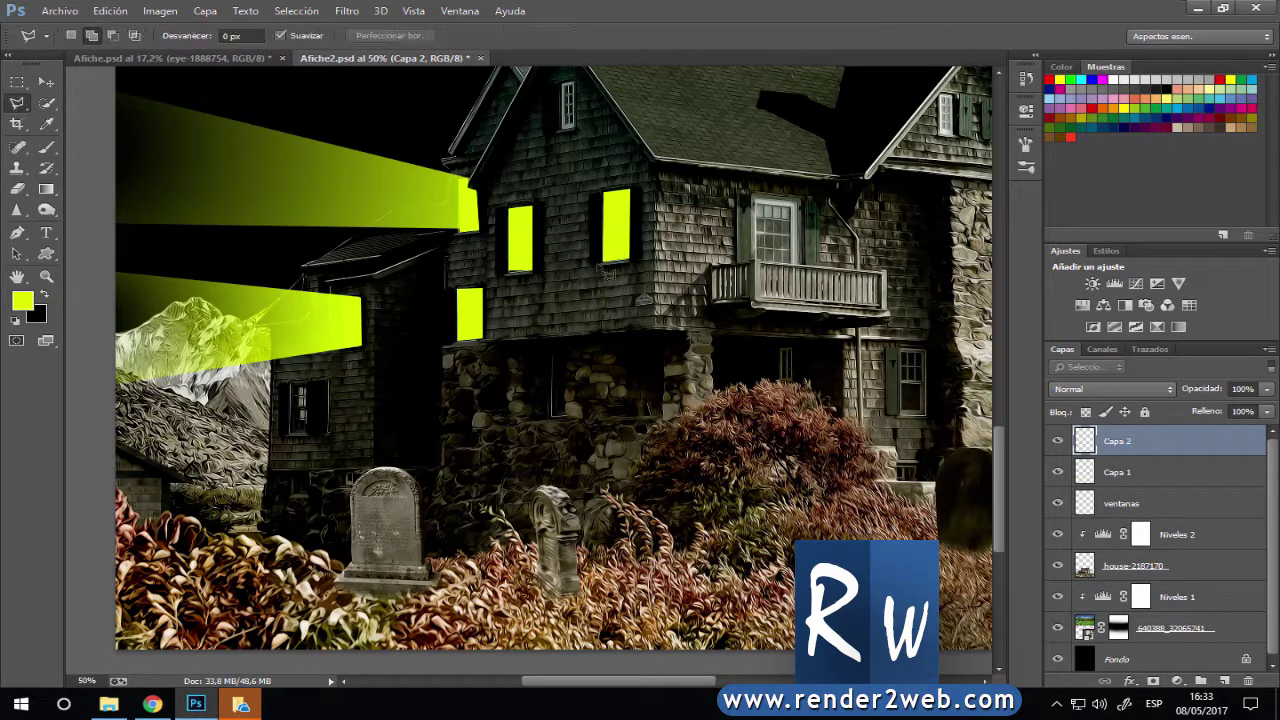
pyautogui.click(531, 206)
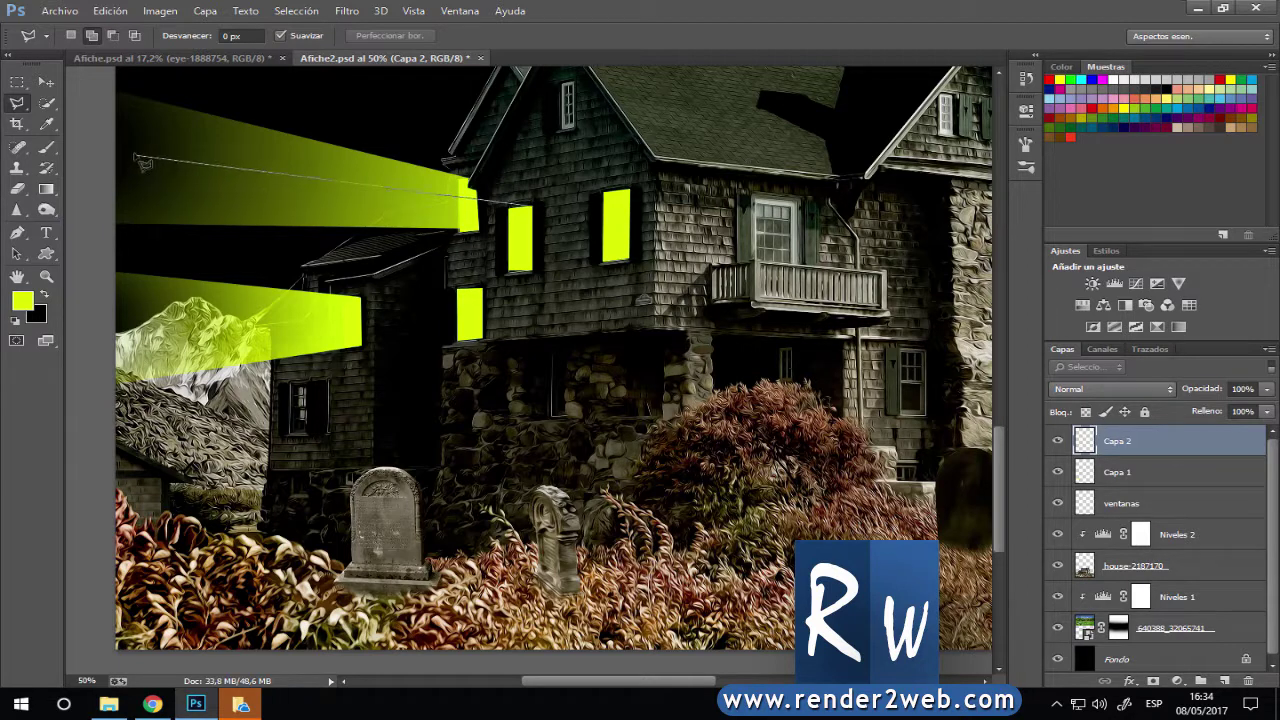
pyautogui.click(97, 298)
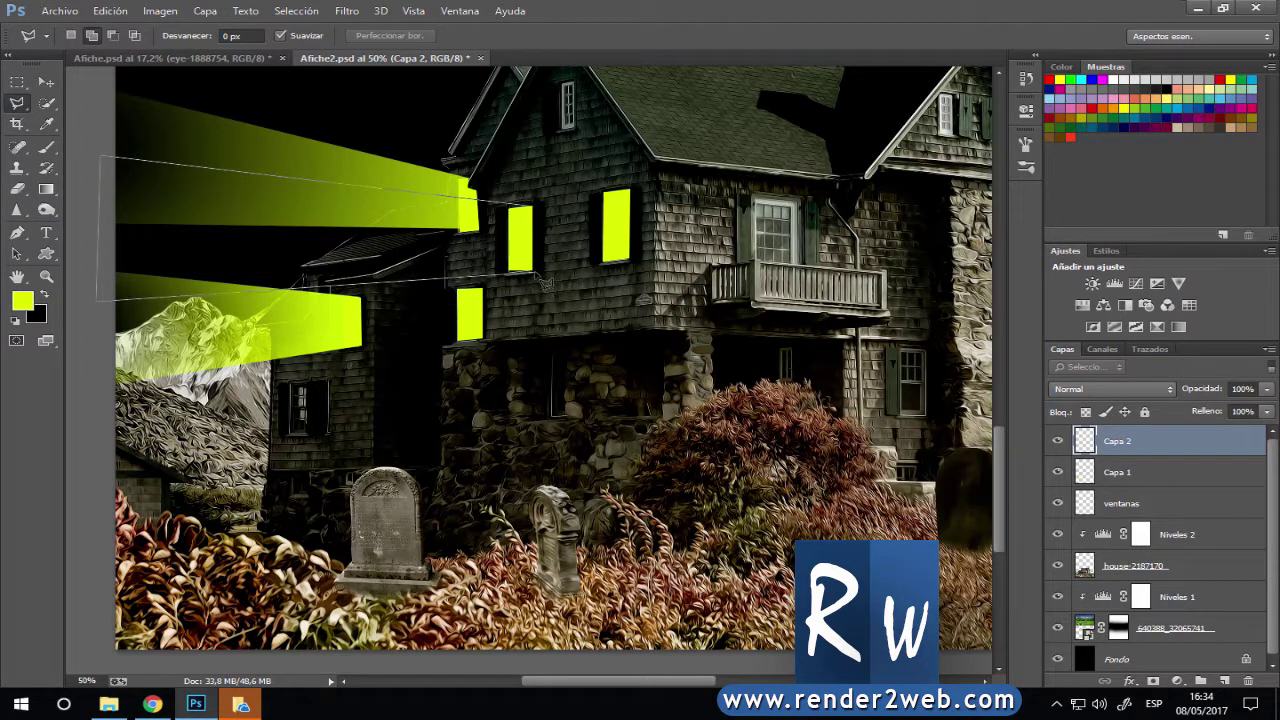
pyautogui.click(542, 276)
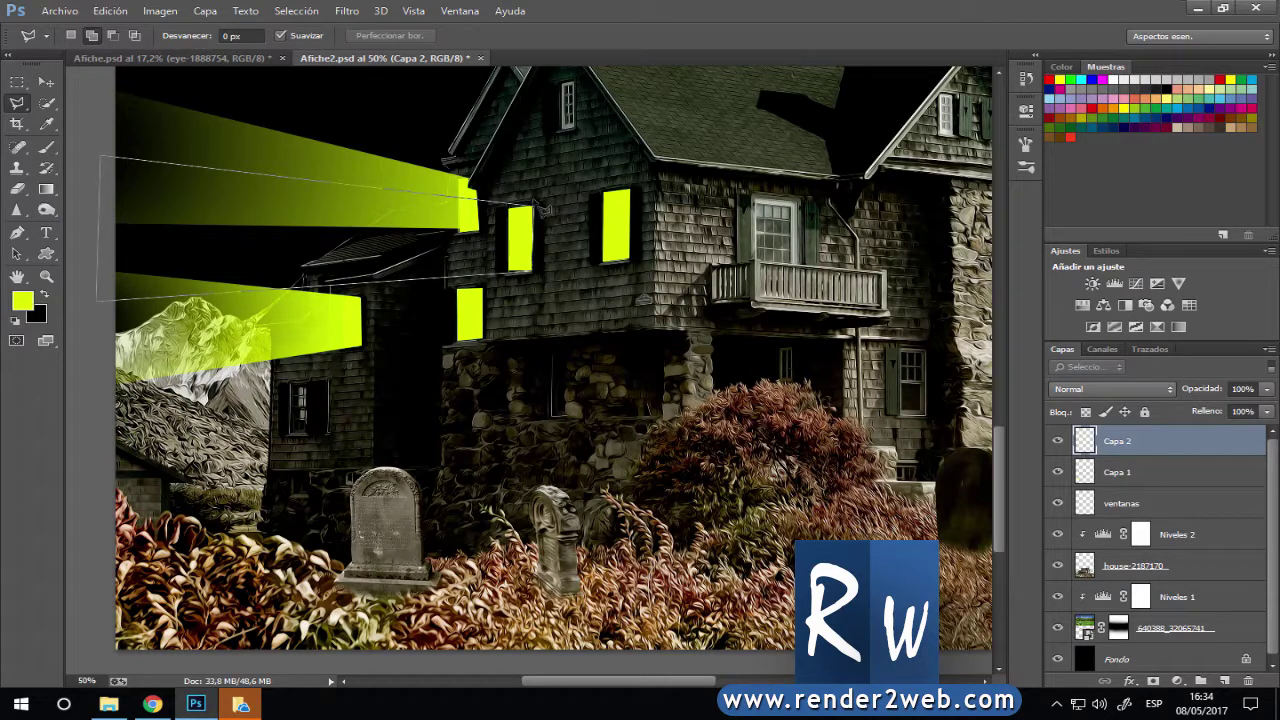
pyautogui.doubleClick(532, 205)
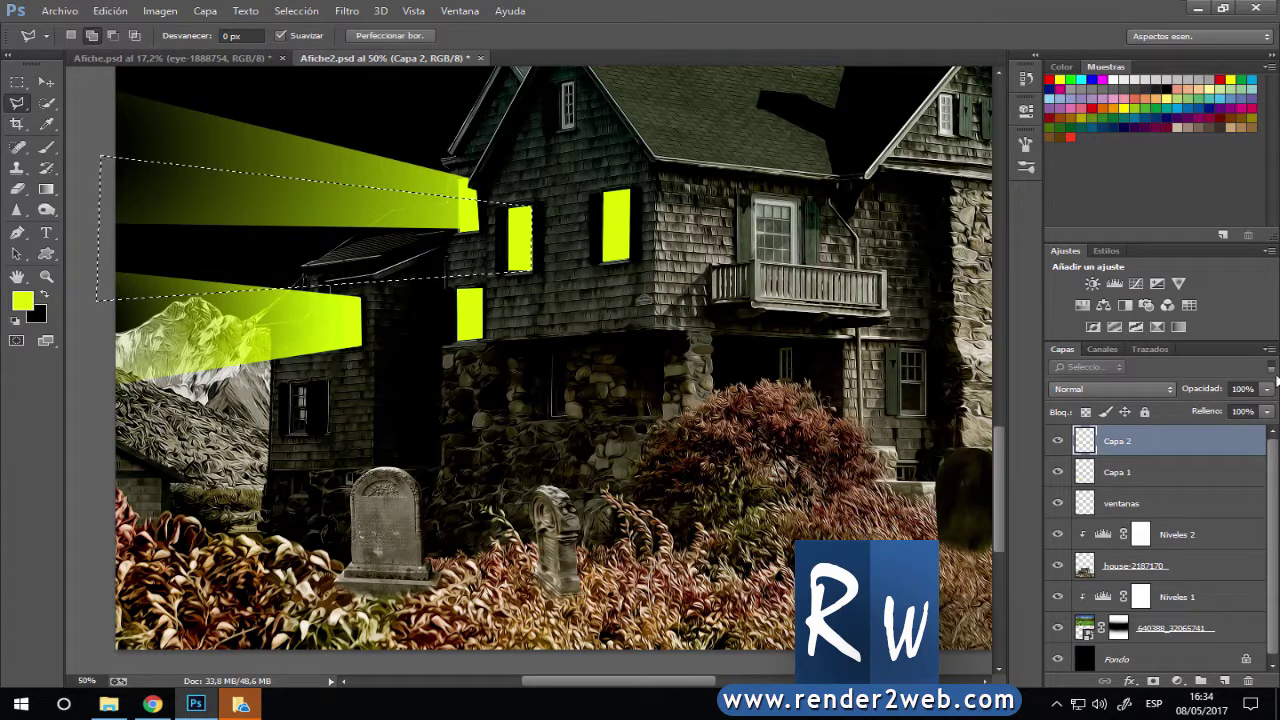
pyautogui.click(46, 189)
pyautogui.moveTo(86, 230); pyautogui.dragTo(526, 243)
pyautogui.hotkey('ctrl', 'd')
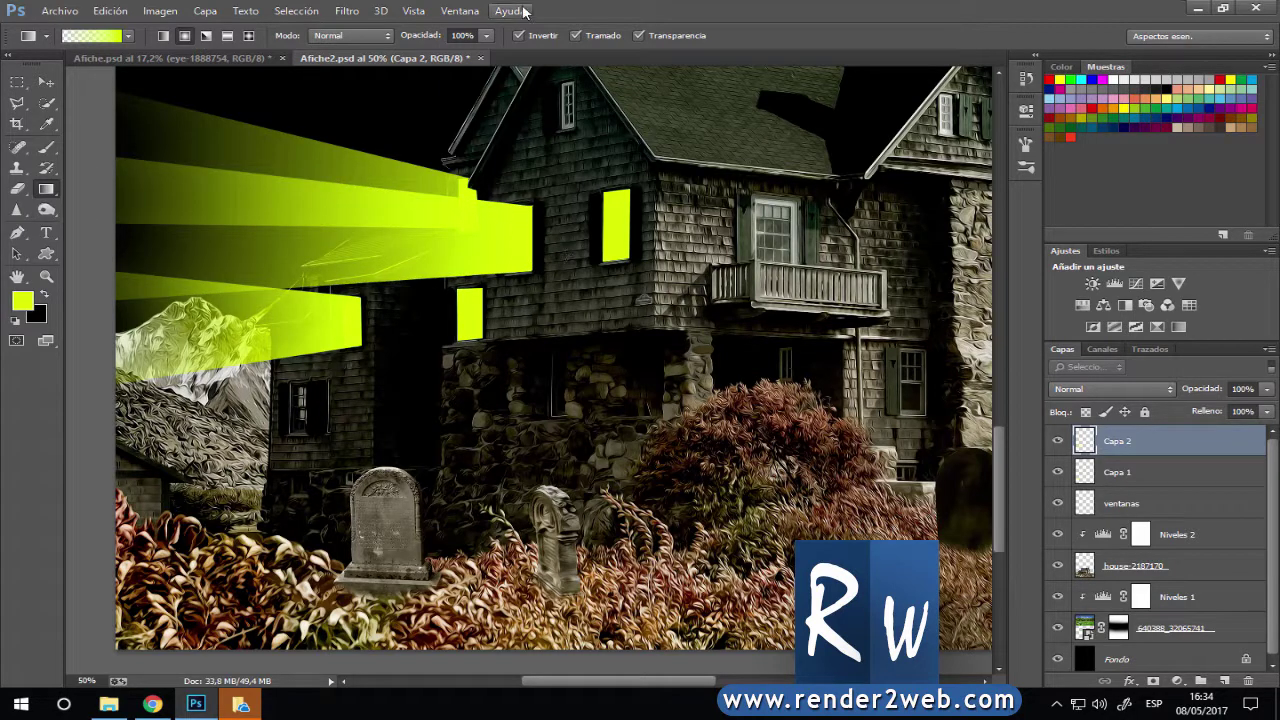
# Add a yellow gradient beam spreading left from the lower window.
pyautogui.click(208, 58)
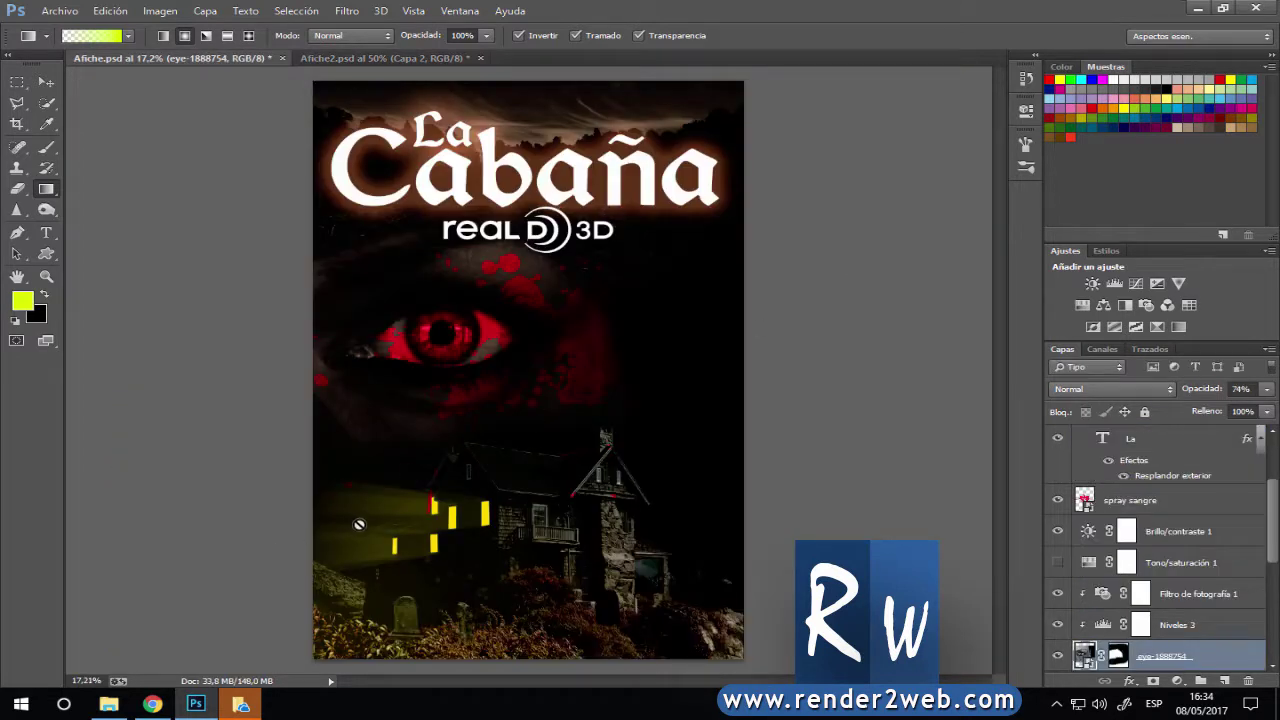
pyautogui.click(352, 58)
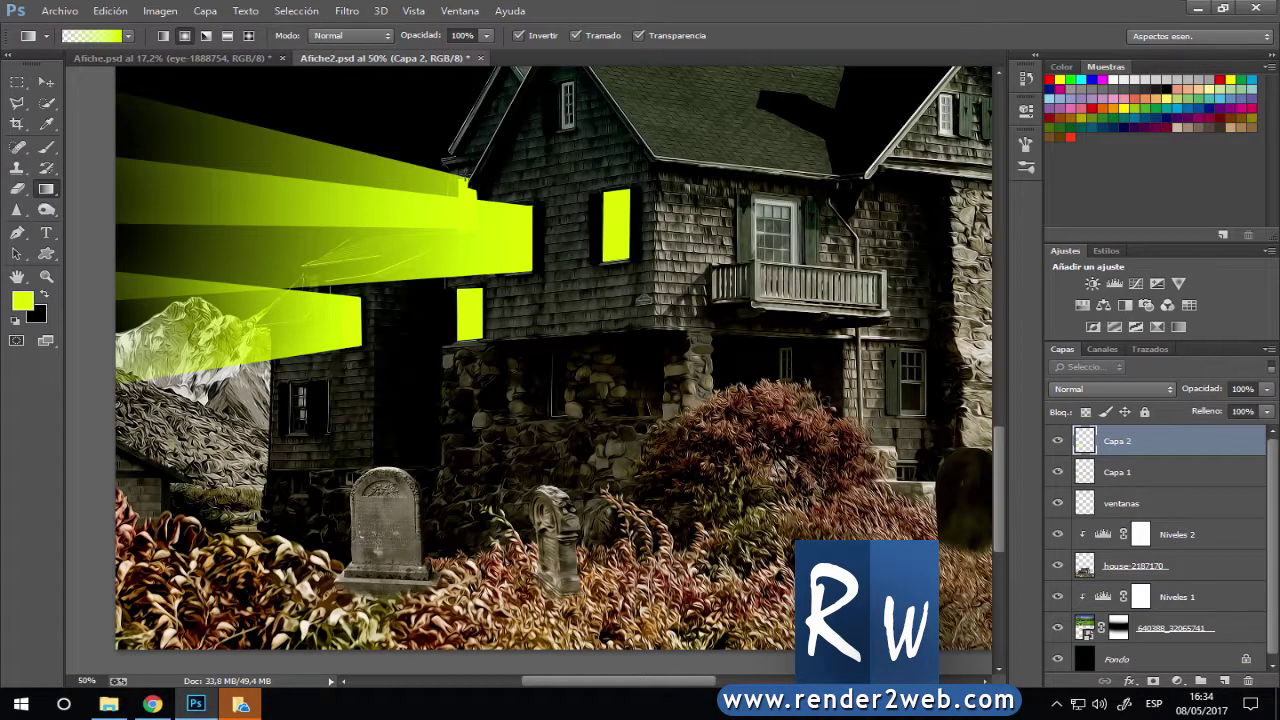
pyautogui.click(16, 103)
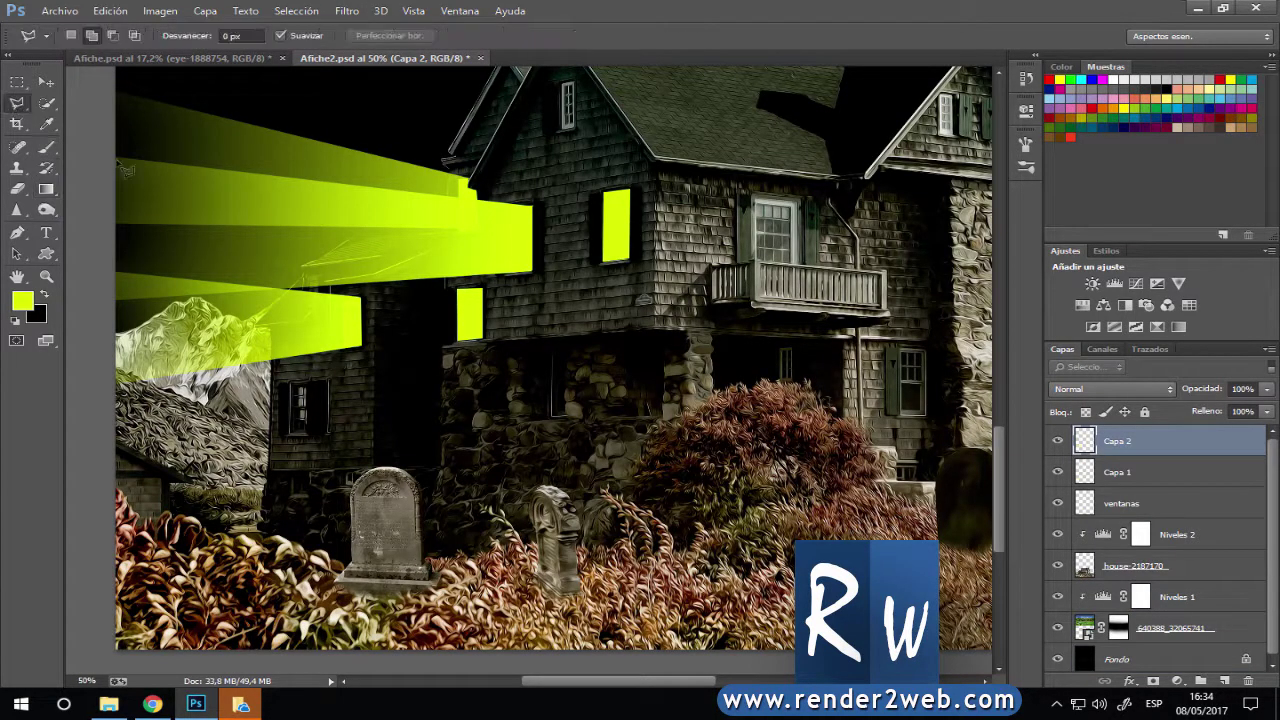
pyautogui.click(482, 290)
pyautogui.click(80, 395)
pyautogui.click(491, 344)
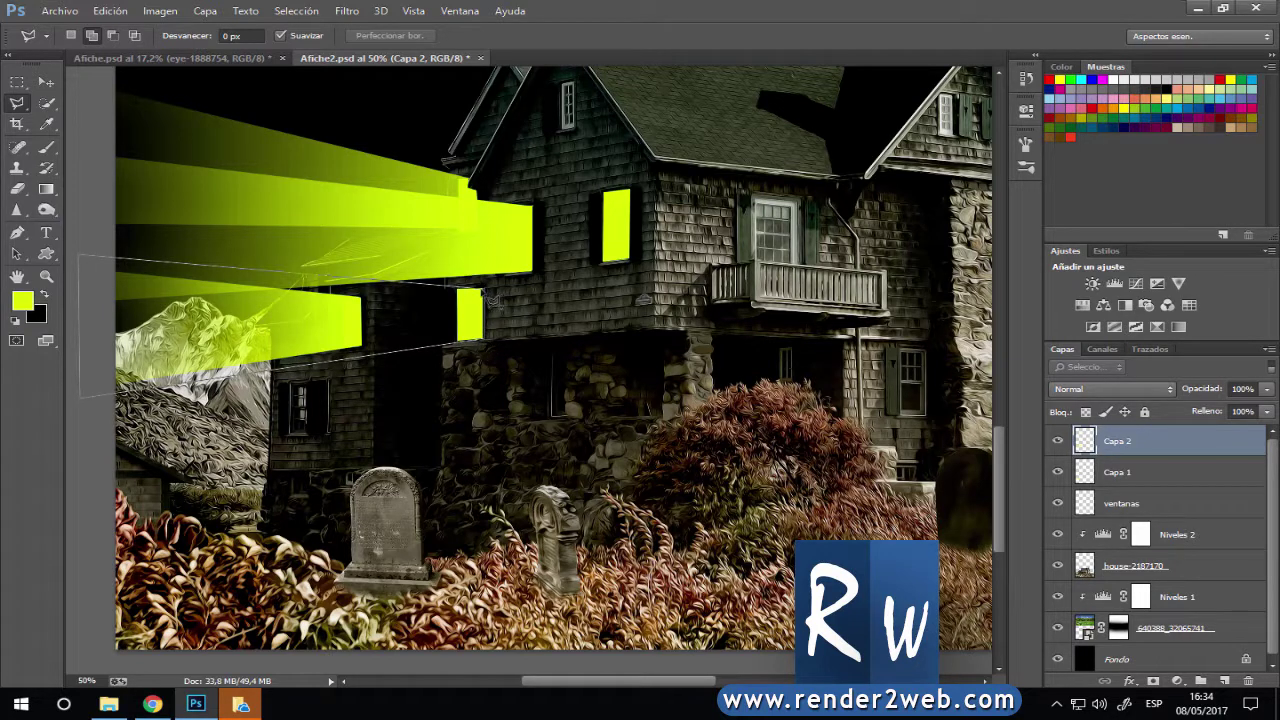
pyautogui.click(481, 295)
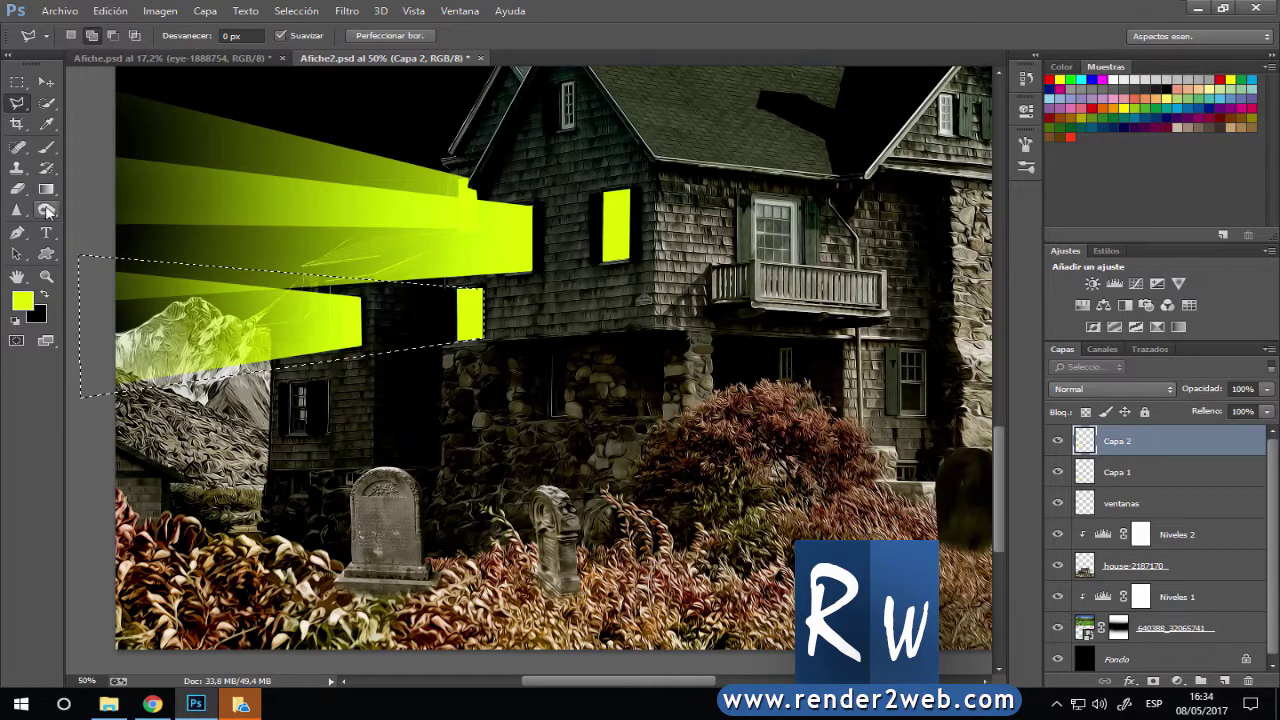
pyautogui.press('g')
pyautogui.moveTo(96, 314); pyautogui.dragTo(490, 312)
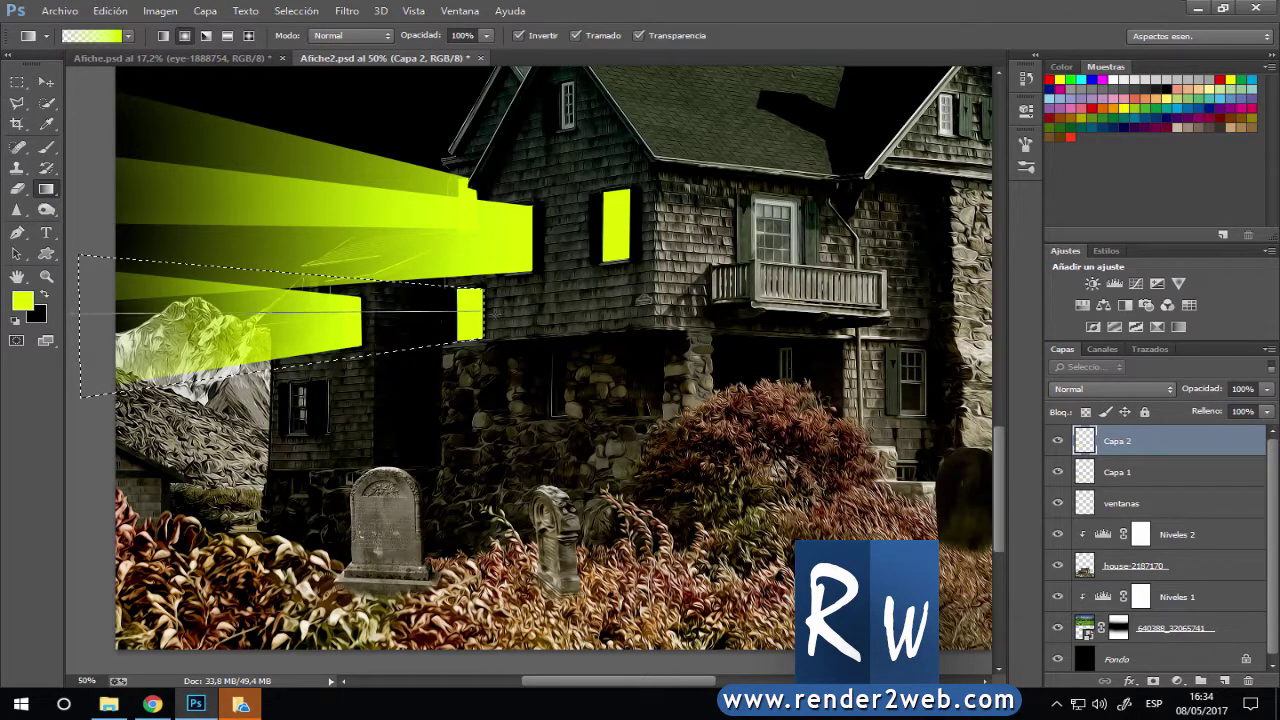
pyautogui.hotkey('ctrl', 'd')
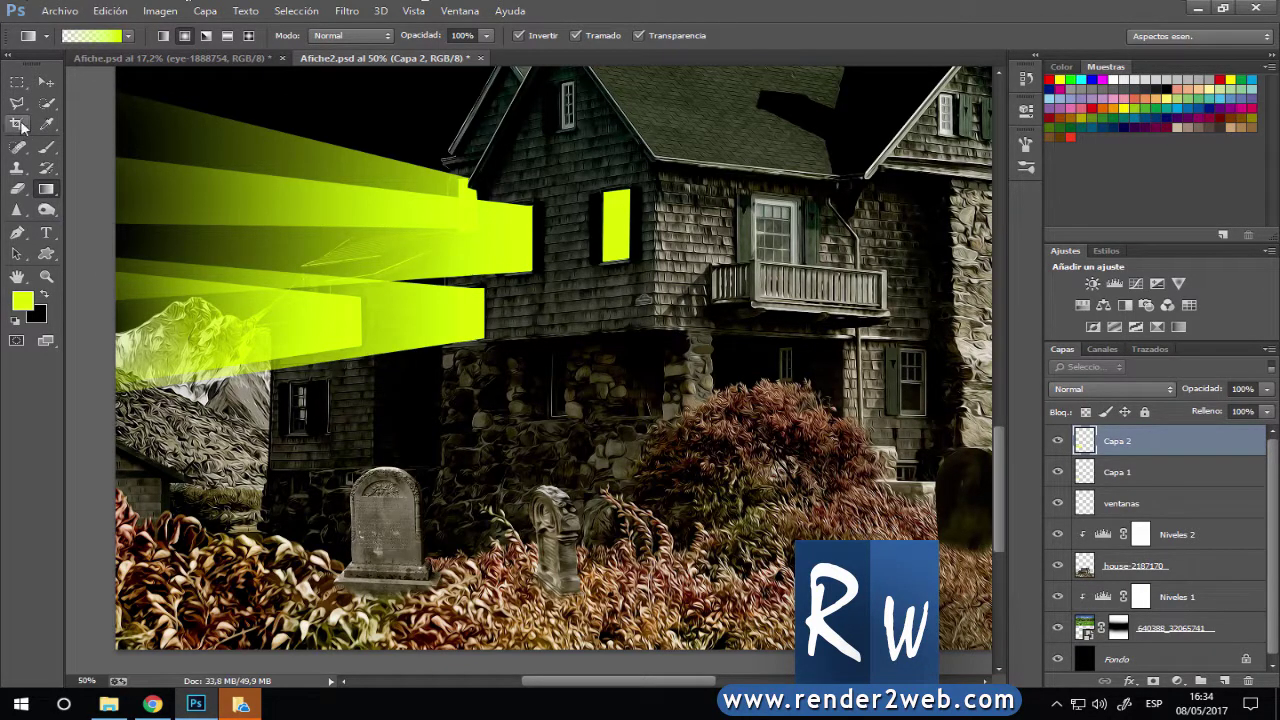
# Add a final yellow gradient beam from the remaining window and clear the selection.
pyautogui.click(18, 105)
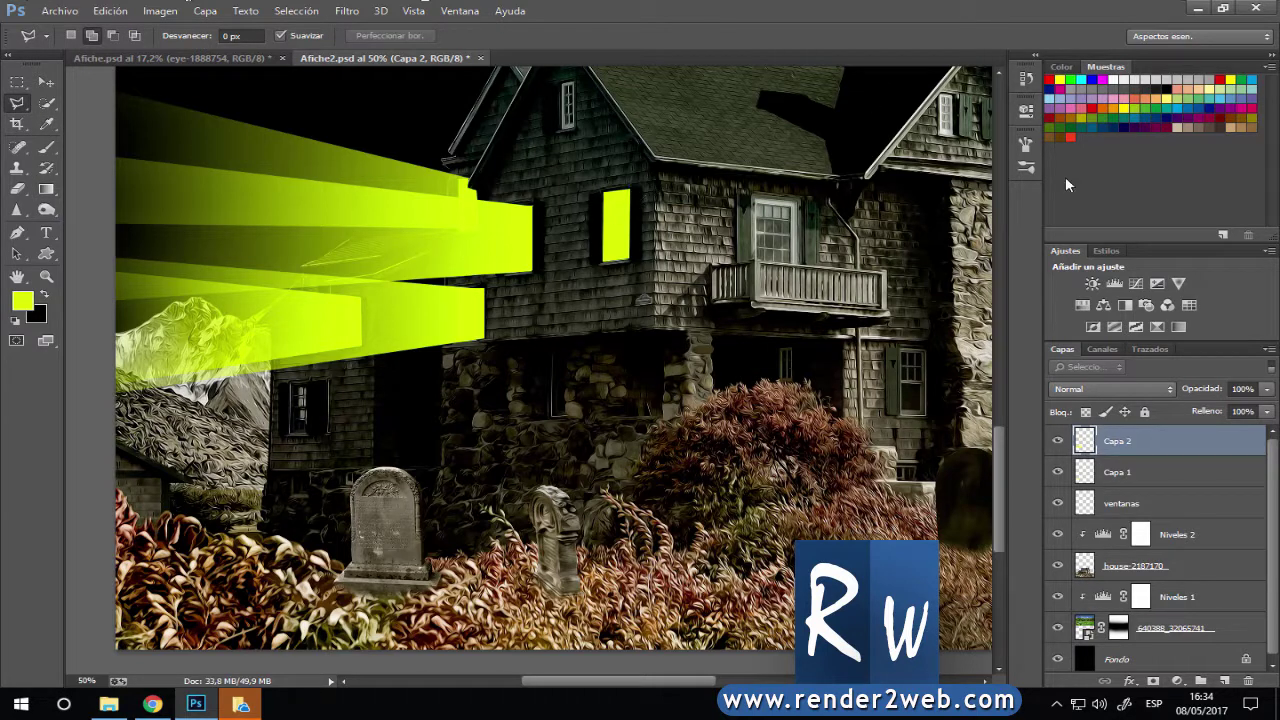
pyautogui.hotkey('ctrl', '-')
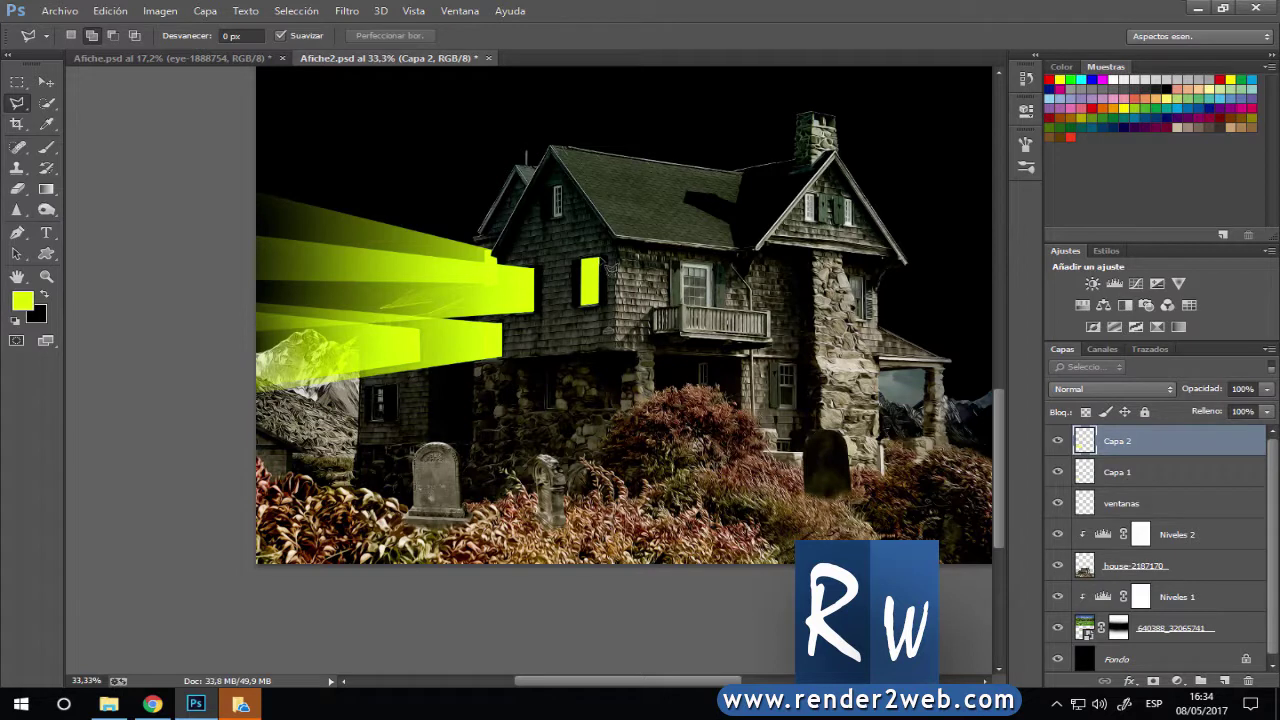
pyautogui.click(596, 257)
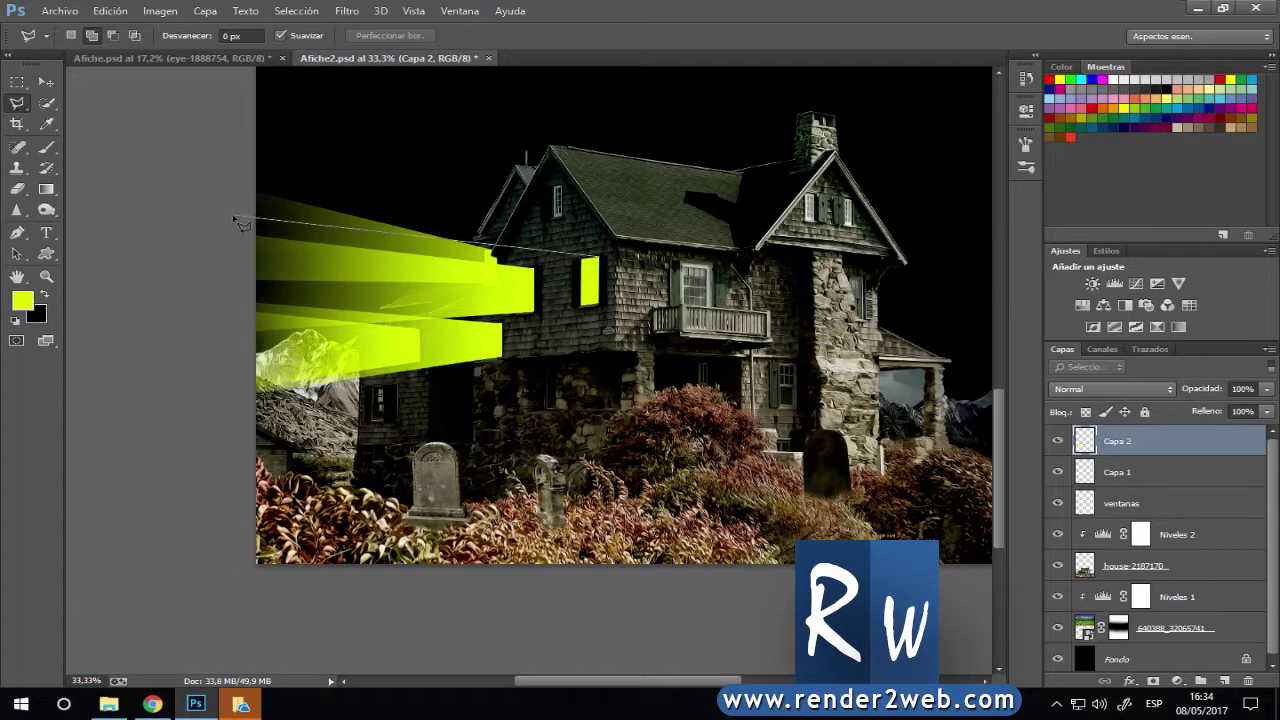
pyautogui.click(237, 347)
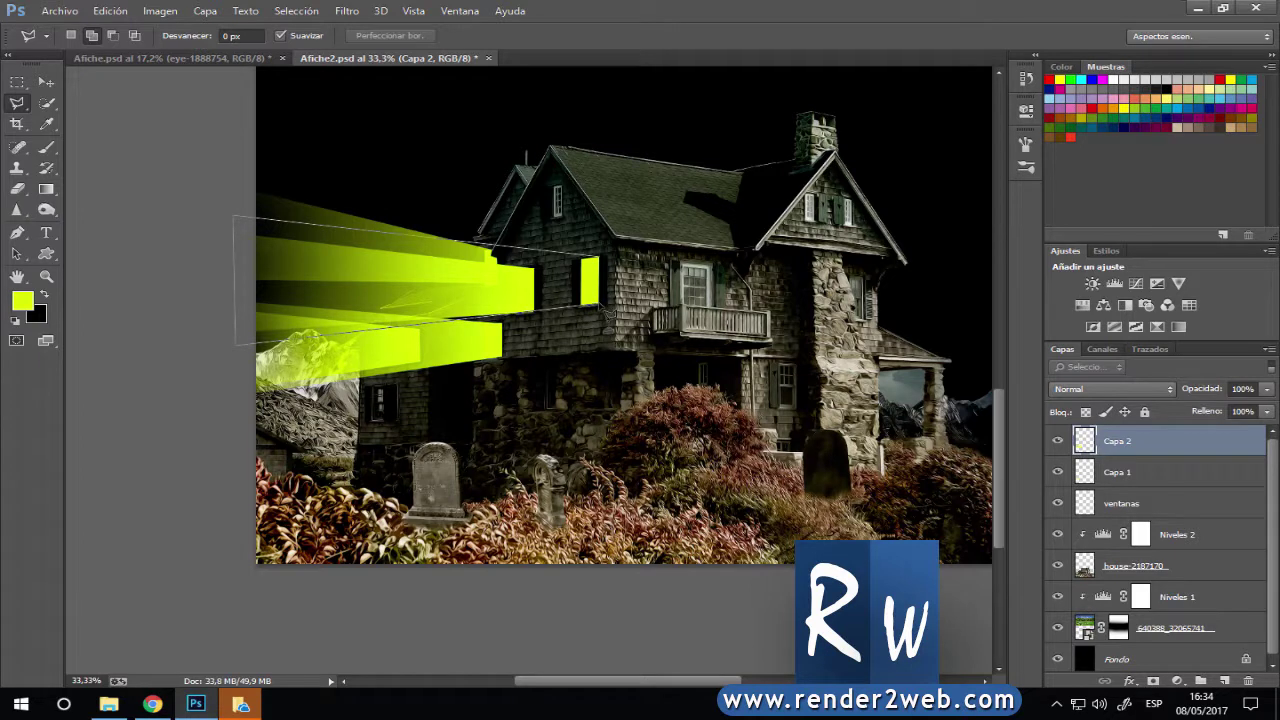
pyautogui.click(596, 257)
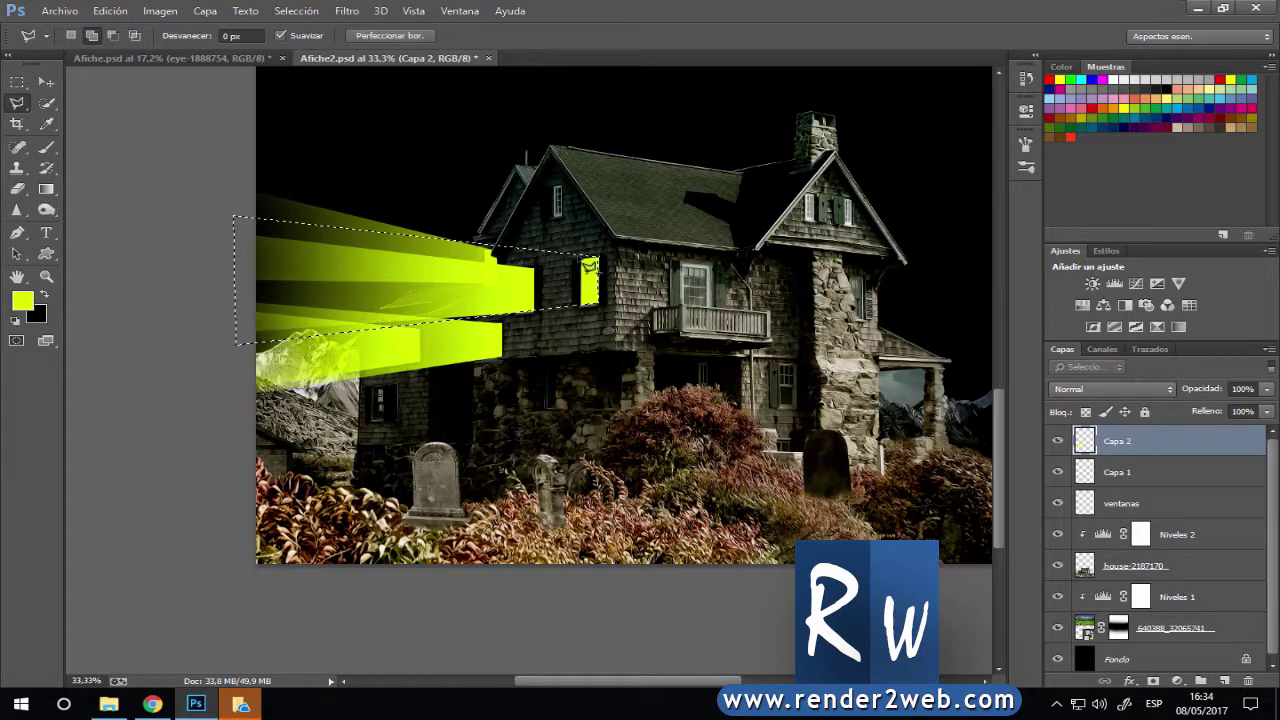
pyautogui.click(46, 189)
pyautogui.moveTo(207, 271); pyautogui.dragTo(584, 278)
pyautogui.click(44, 83)
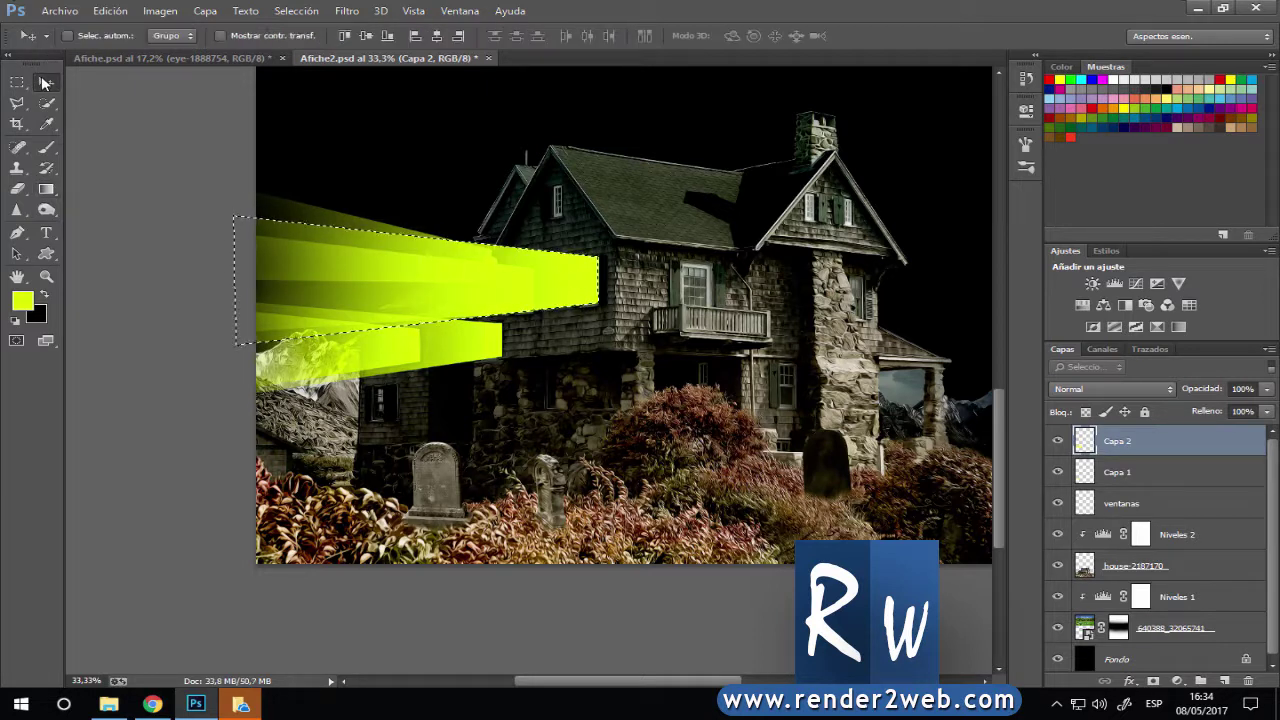
pyautogui.hotkey('ctrl', 'd')
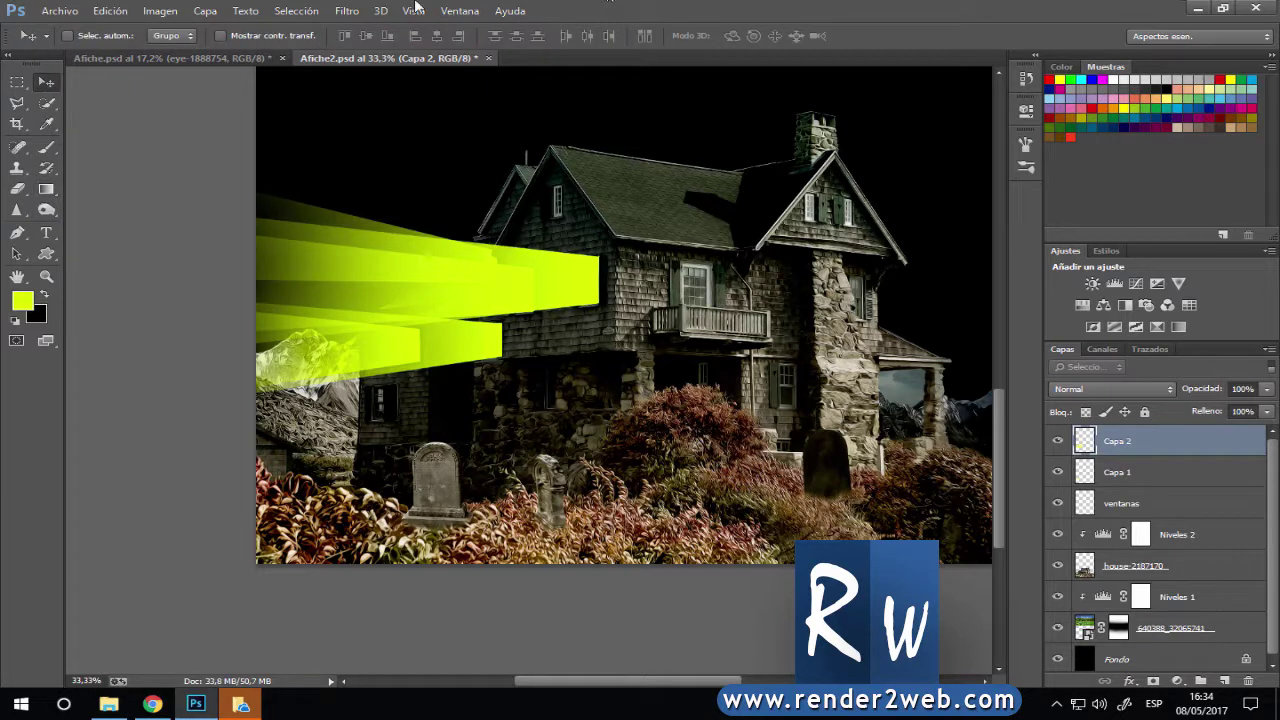
pyautogui.hotkey('ctrl', 'shift', 'd')
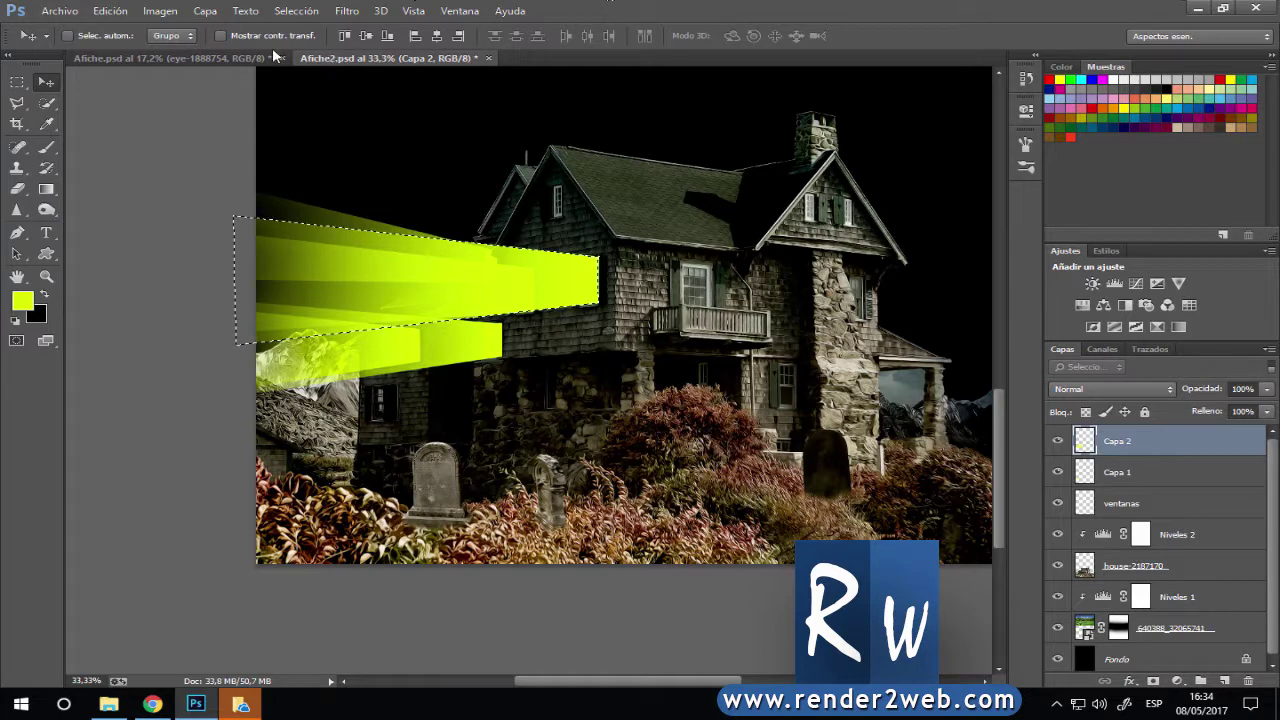
pyautogui.click(294, 11)
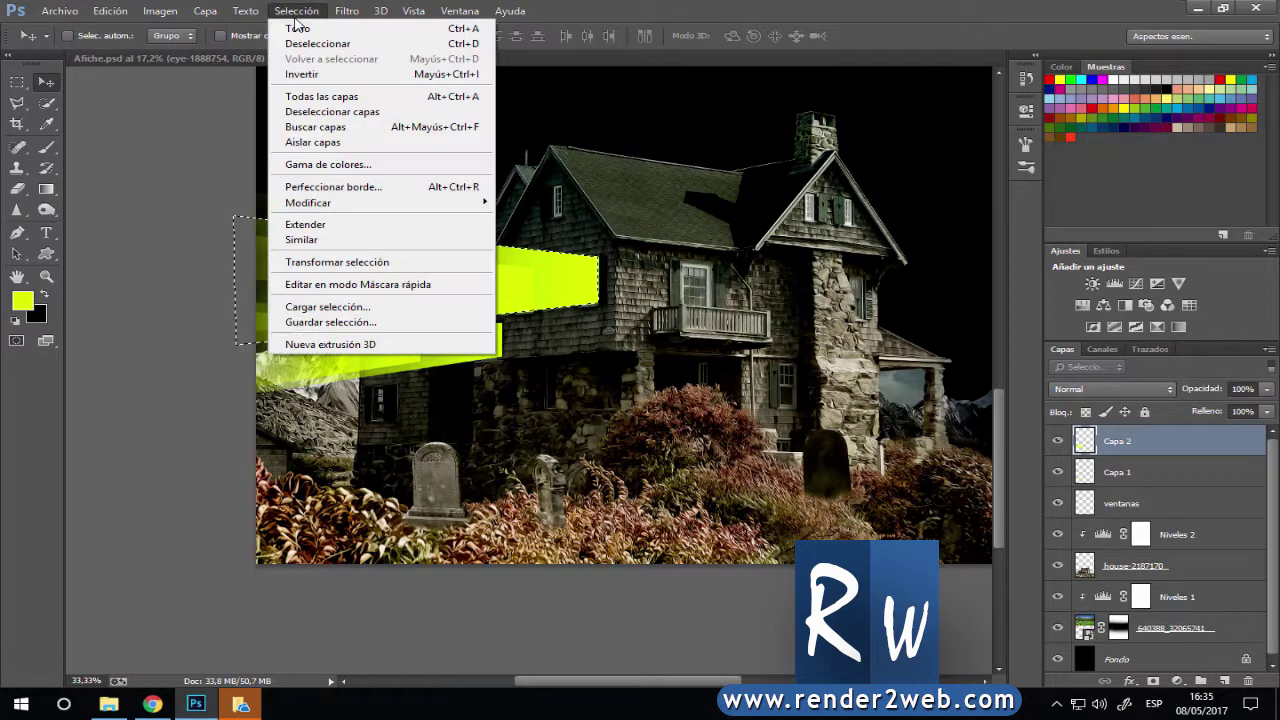
pyautogui.click(317, 43)
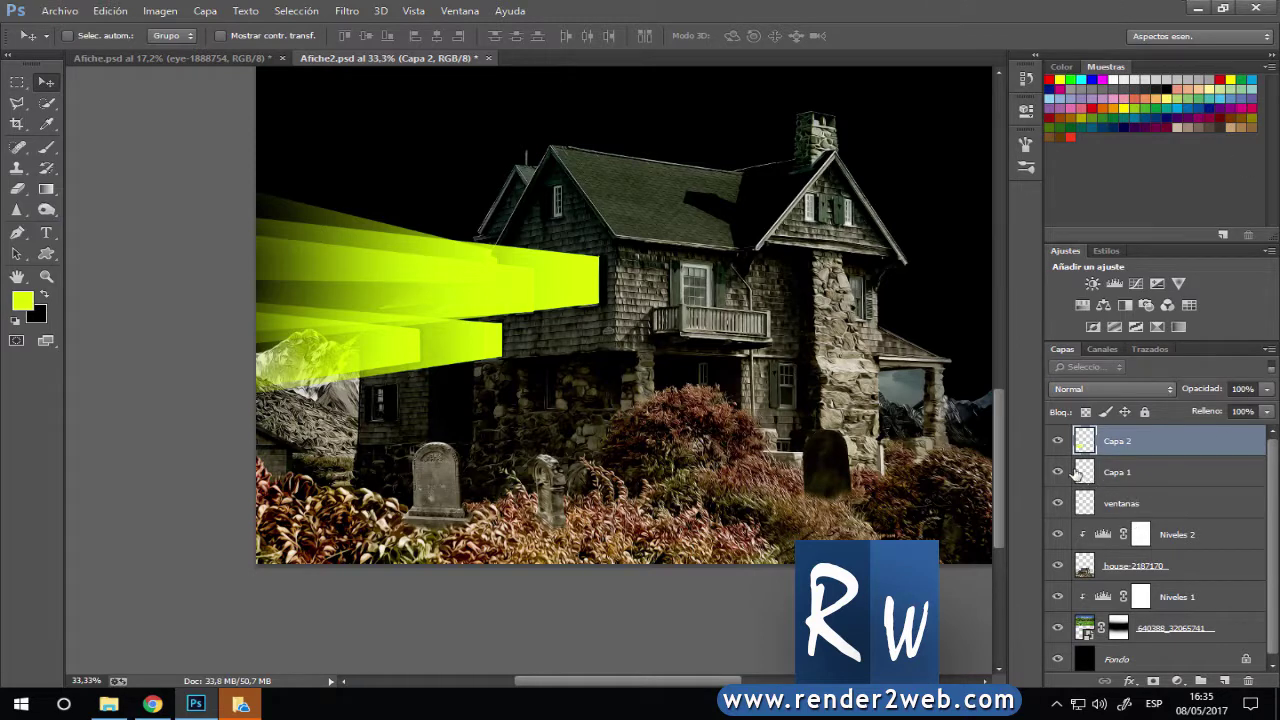
# Group the Capa 1 and Capa 2 beam layers together into Grupo 1.
pyautogui.click(1057, 441)
pyautogui.click(1057, 442)
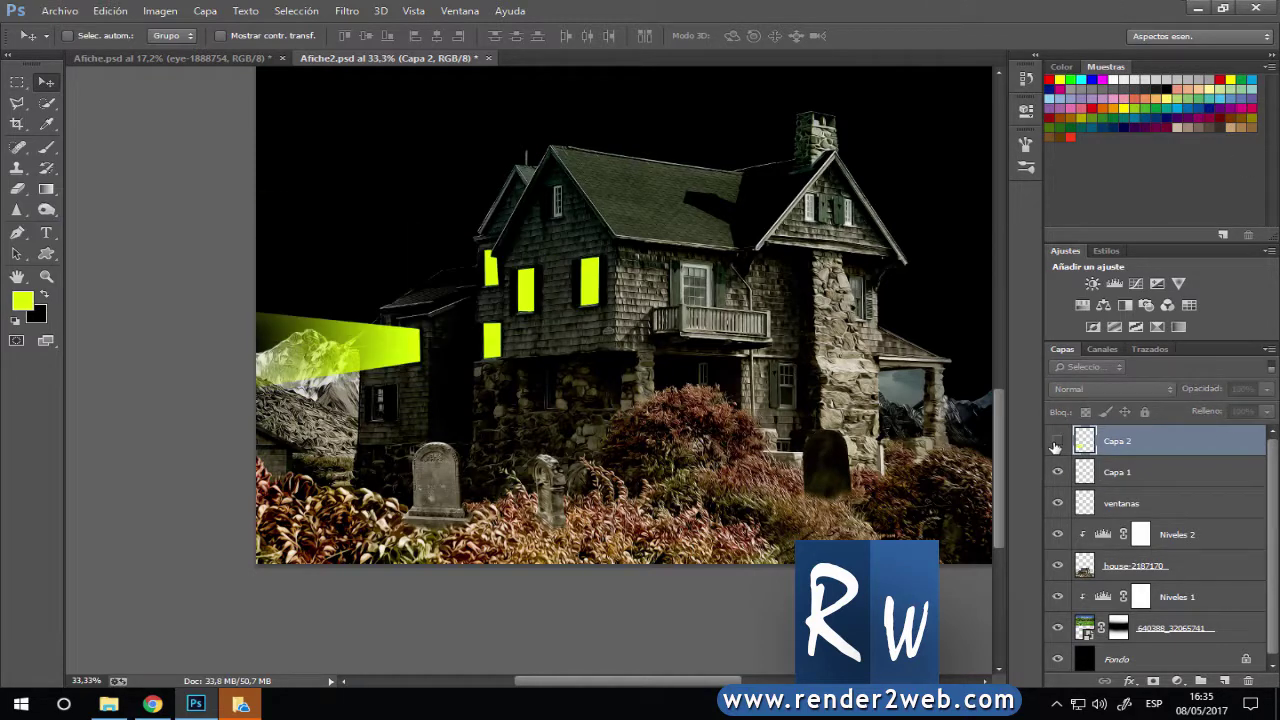
pyautogui.click(1057, 443)
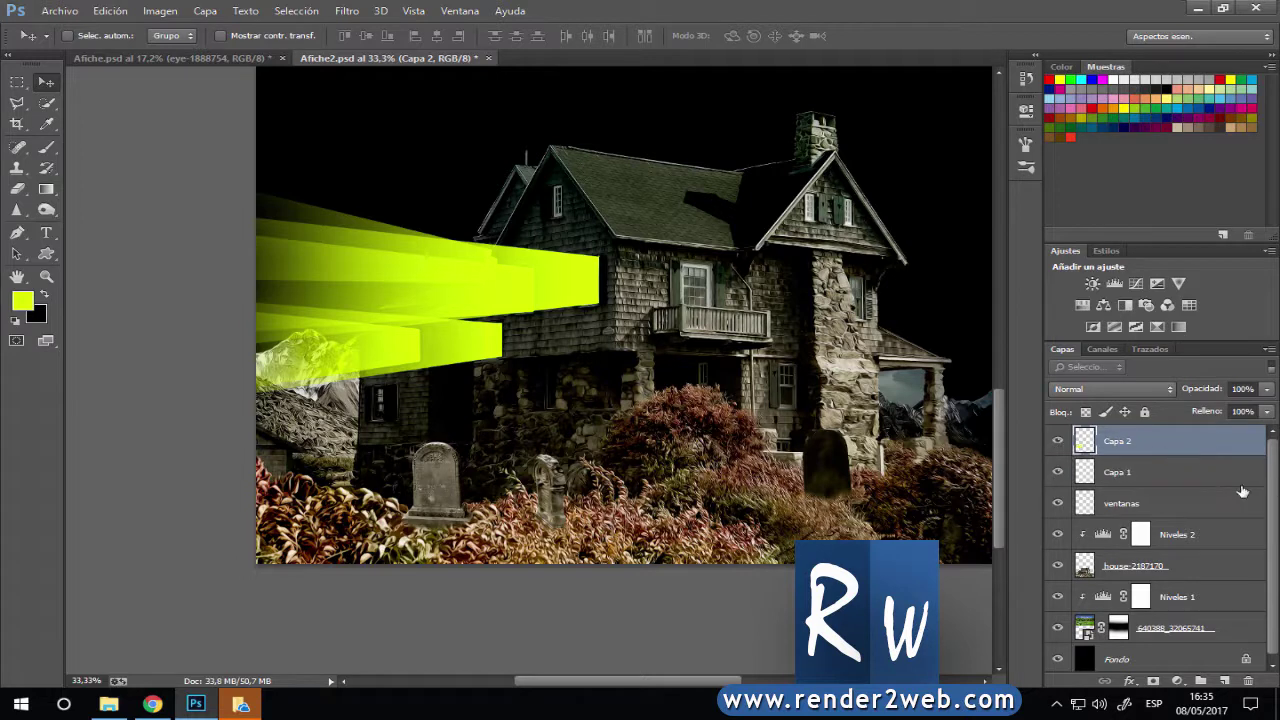
pyautogui.keyDown('shift'); pyautogui.click(1160, 476); pyautogui.keyUp('shift')
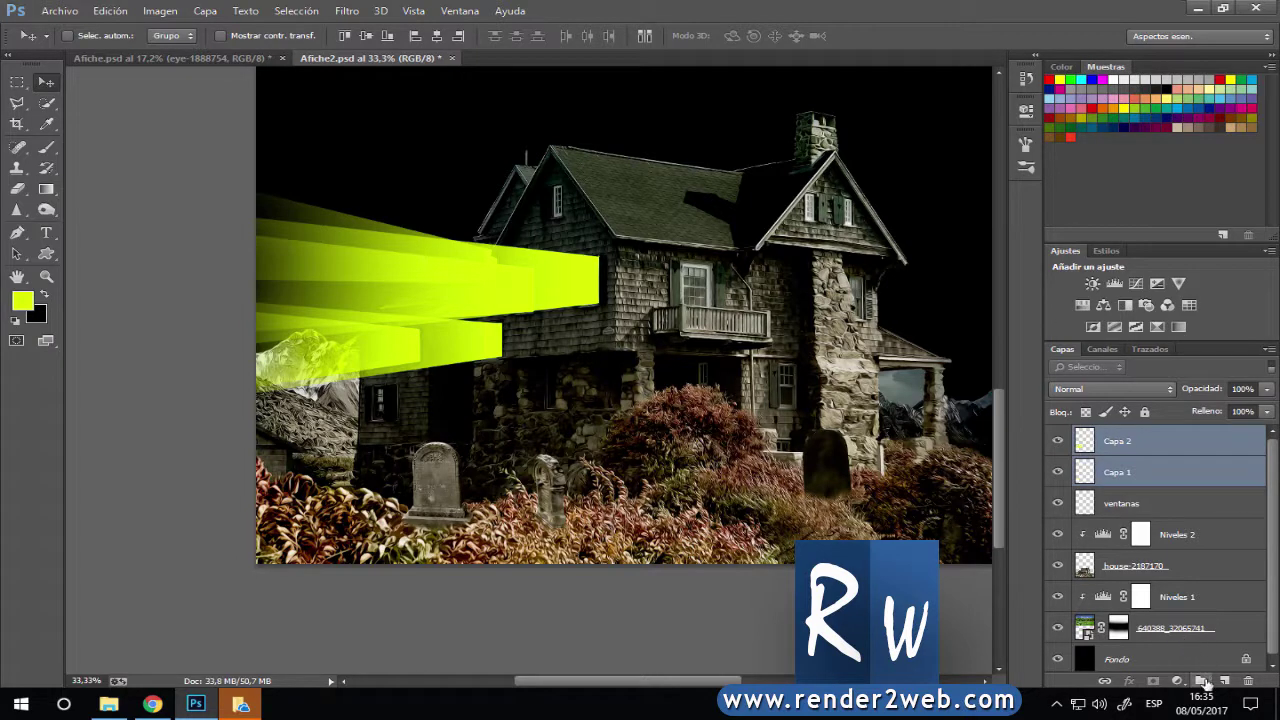
pyautogui.click(1200, 680)
pyautogui.hotkey('ctrl', 'z')
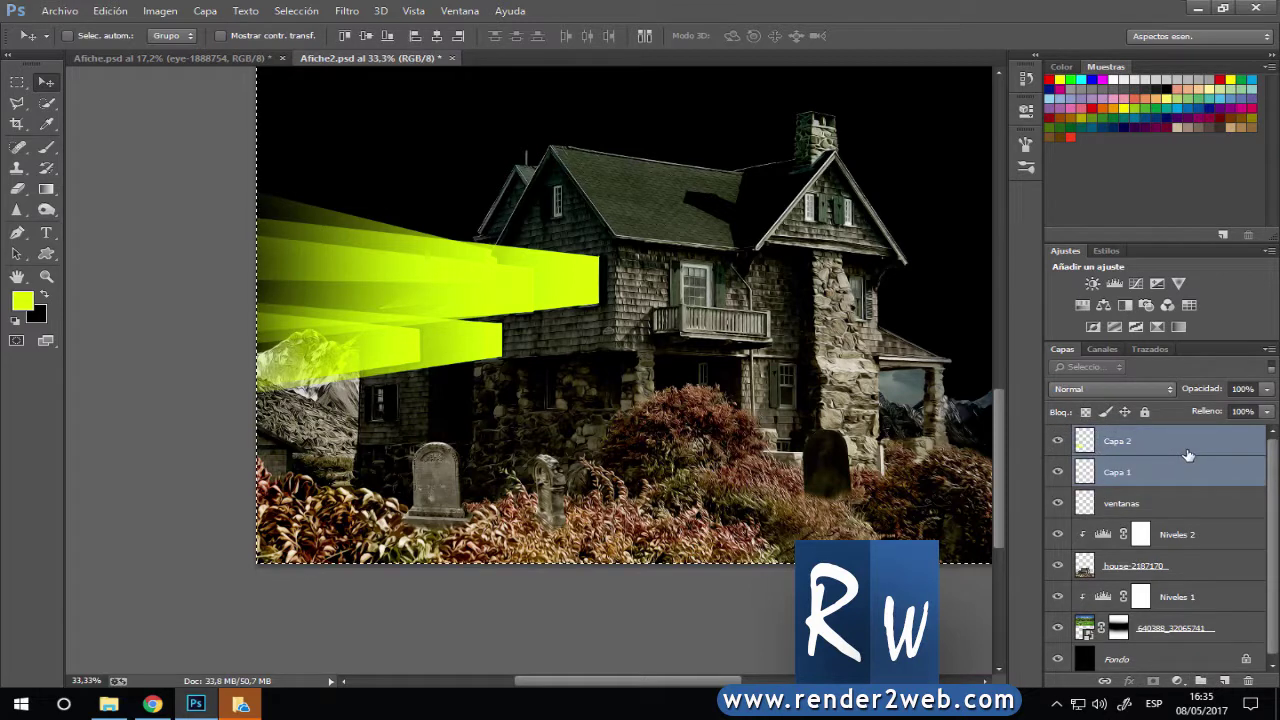
pyautogui.click(1200, 681)
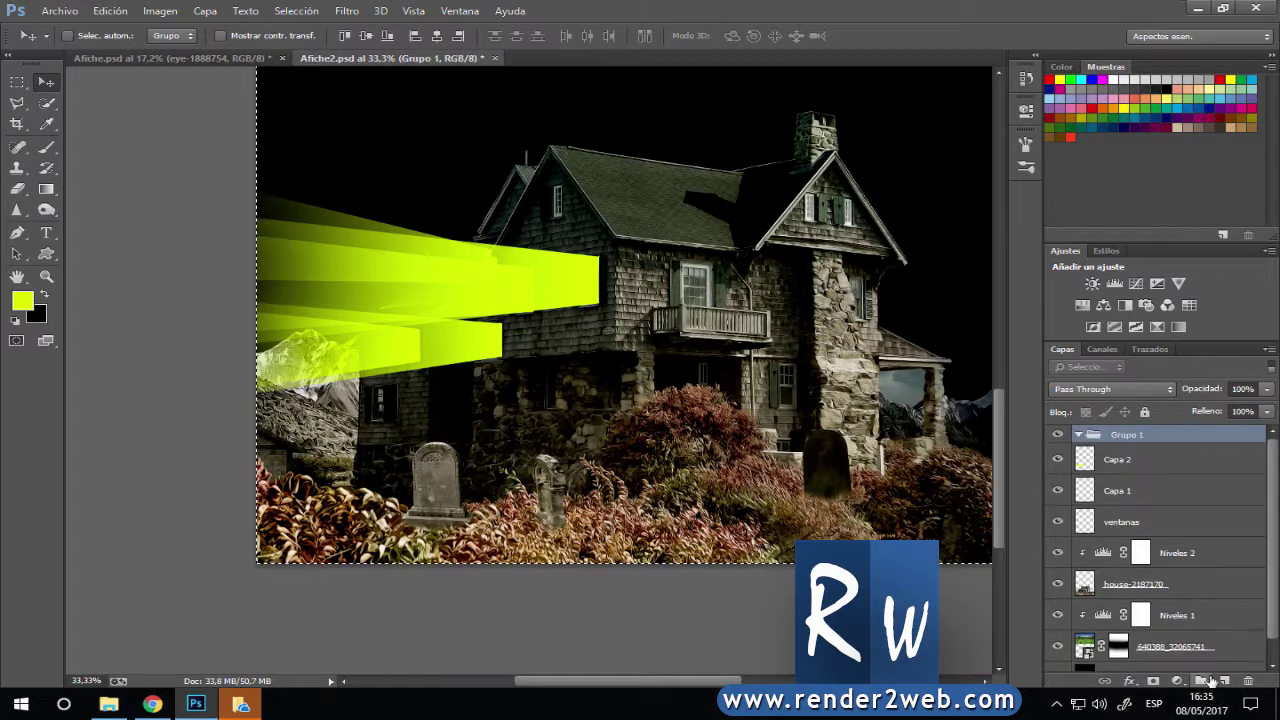
pyautogui.click(1124, 464)
pyautogui.keyDown('shift'); pyautogui.click(1130, 492); pyautogui.keyUp('shift')
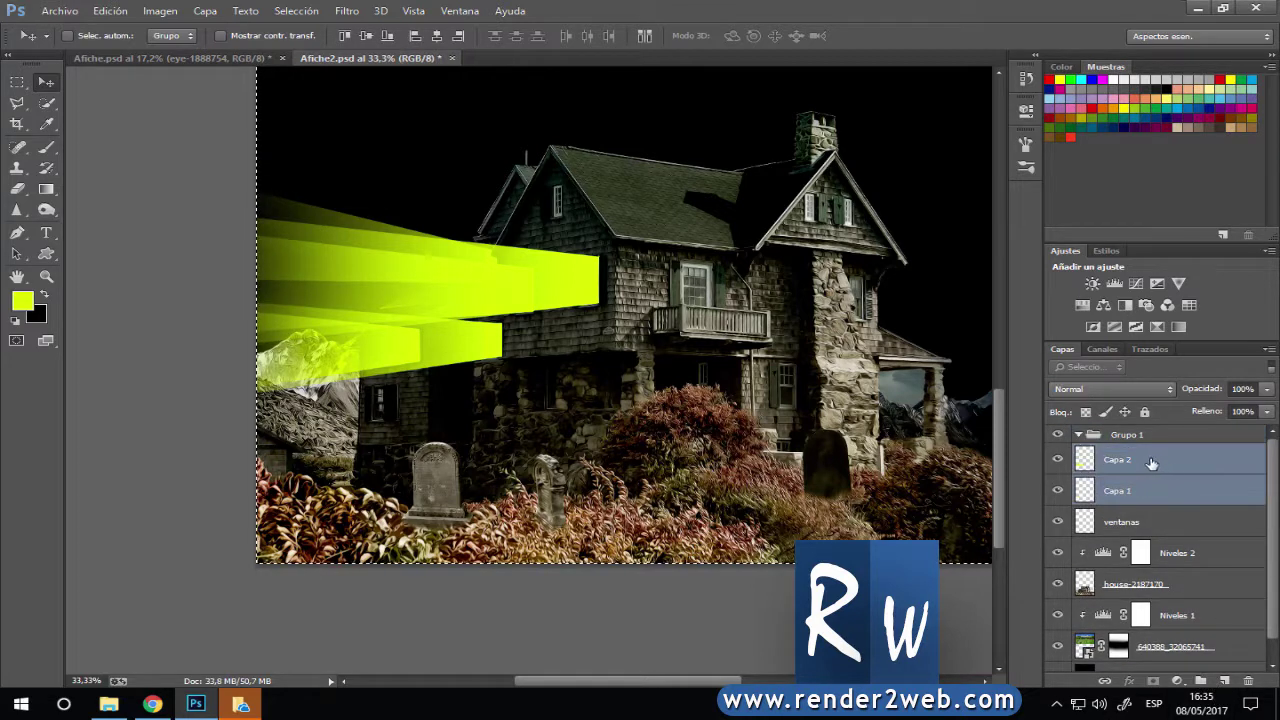
pyautogui.moveTo(1150, 464); pyautogui.dragTo(1180, 445)
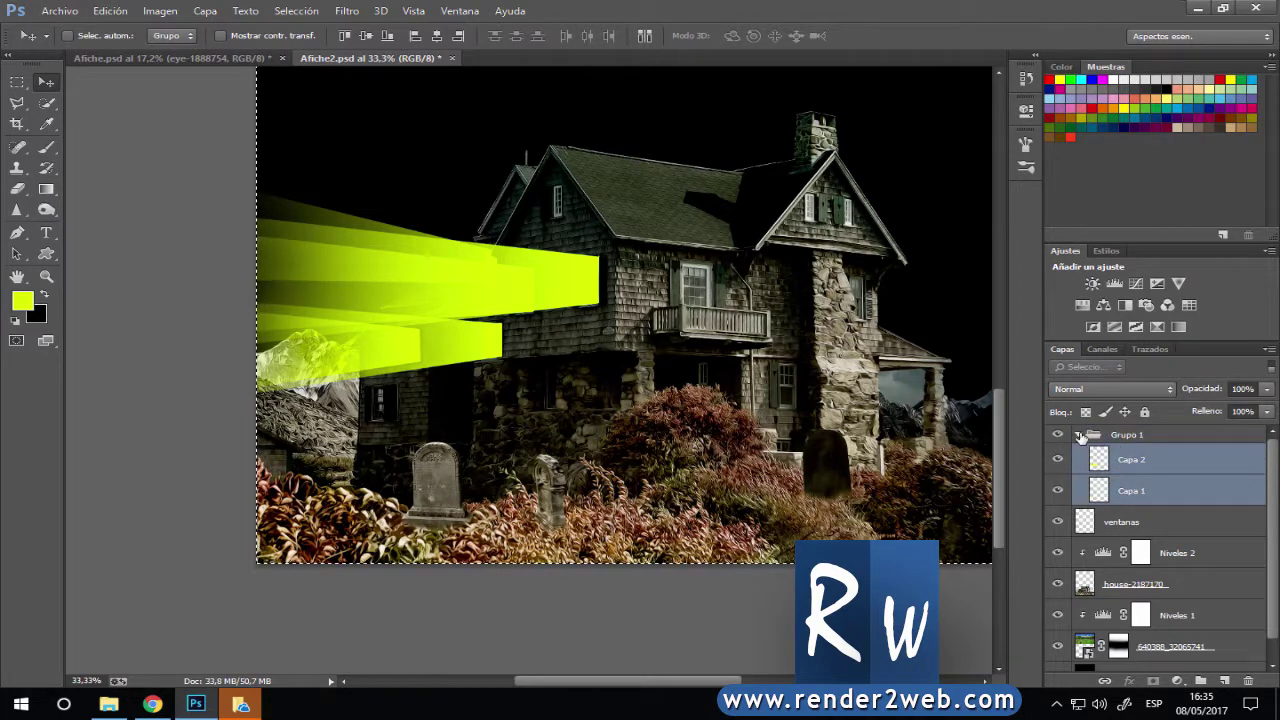
pyautogui.click(1078, 434)
# Rename the group to 'efecto iluminacion' and save the document.
pyautogui.doubleClick(1128, 435)
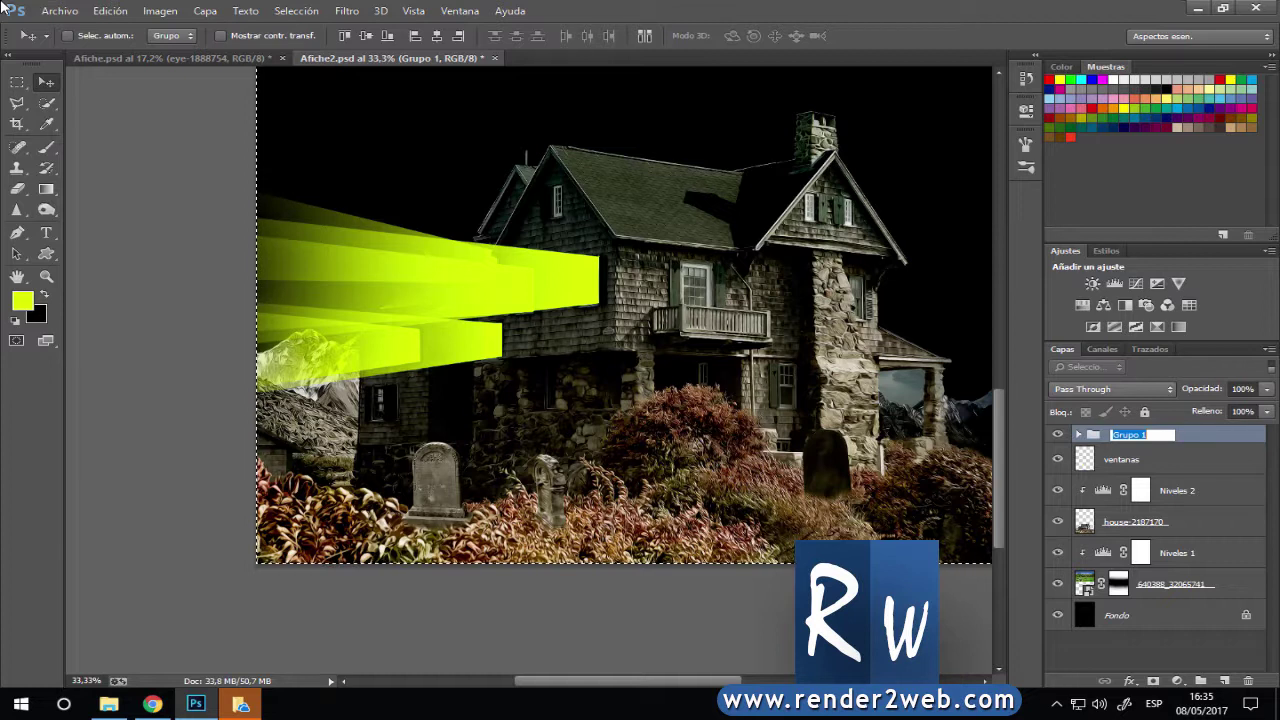
pyautogui.write('efecto ilu')
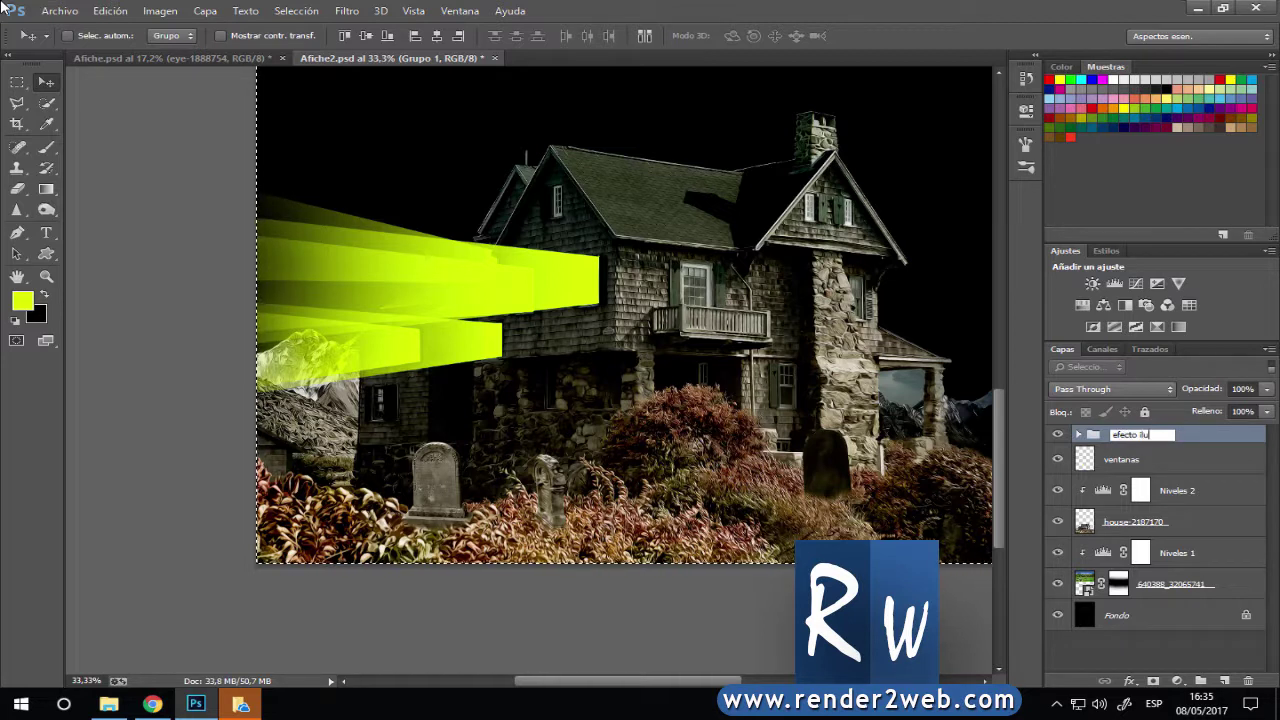
pyautogui.write('minacion')
pyautogui.press('Return')
pyautogui.hotkey('ctrl', 's')
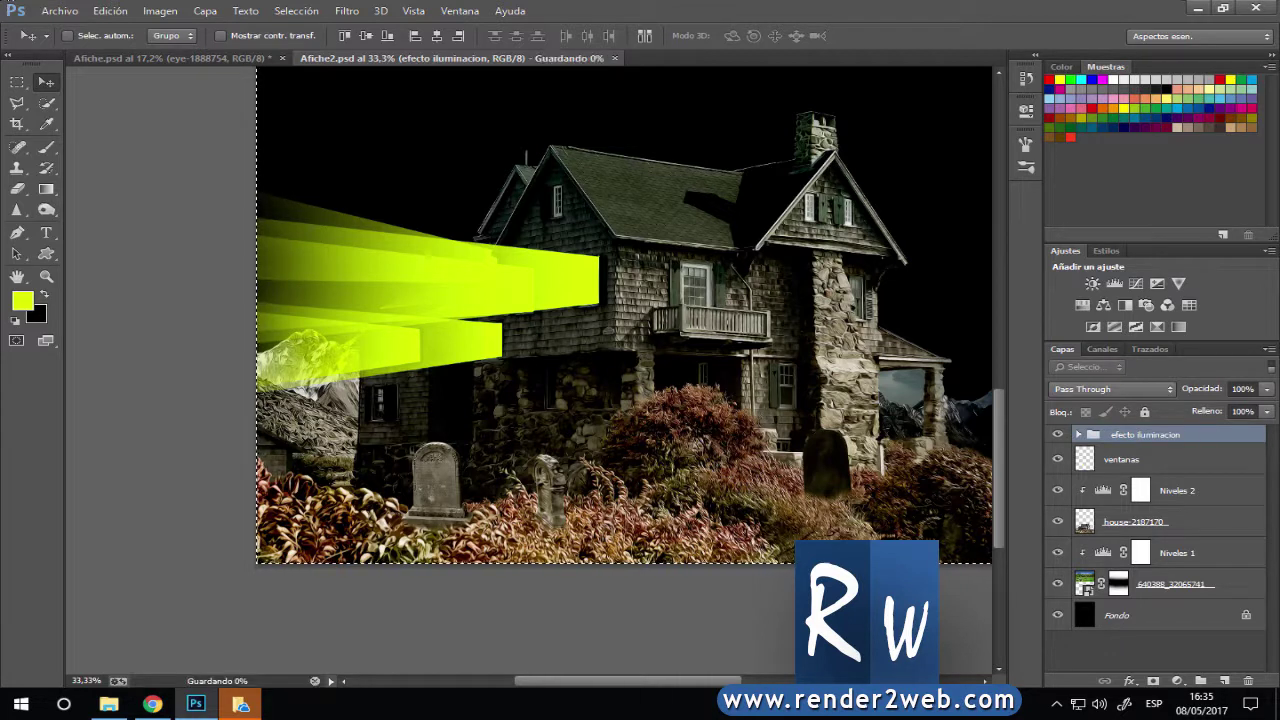
pyautogui.click(1058, 434)
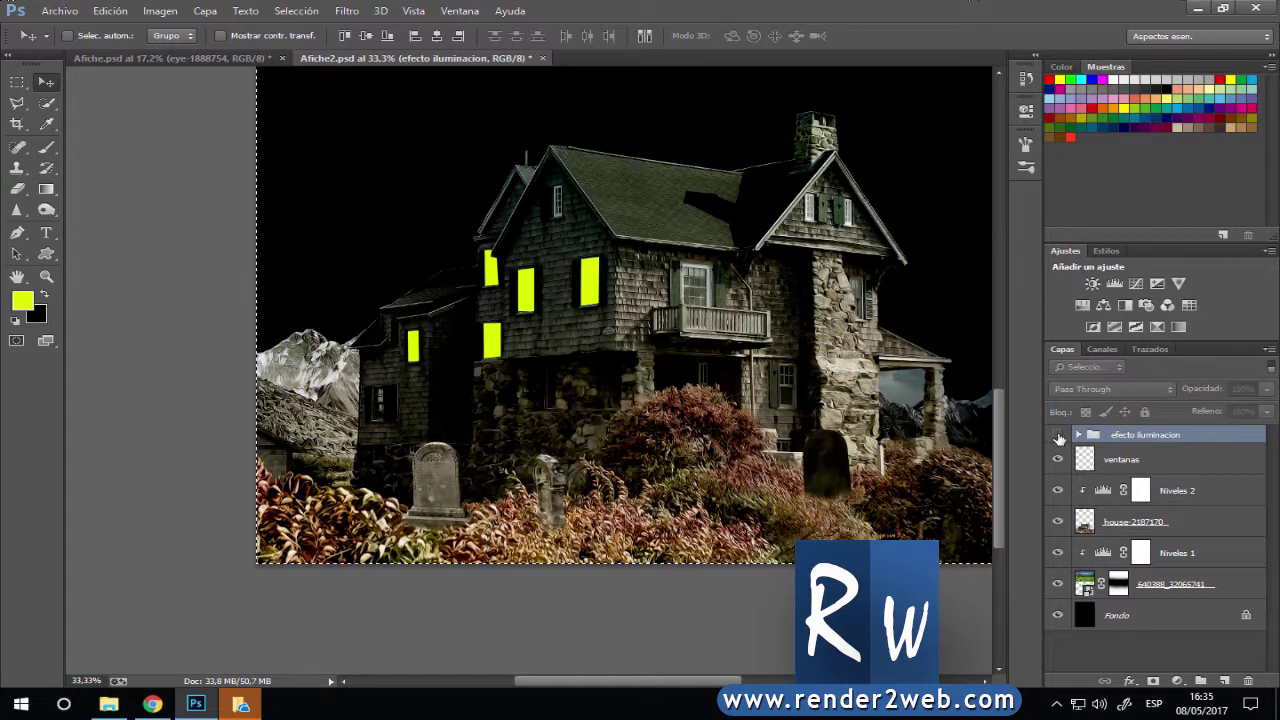
pyautogui.click(1058, 434)
pyautogui.click(1058, 434)
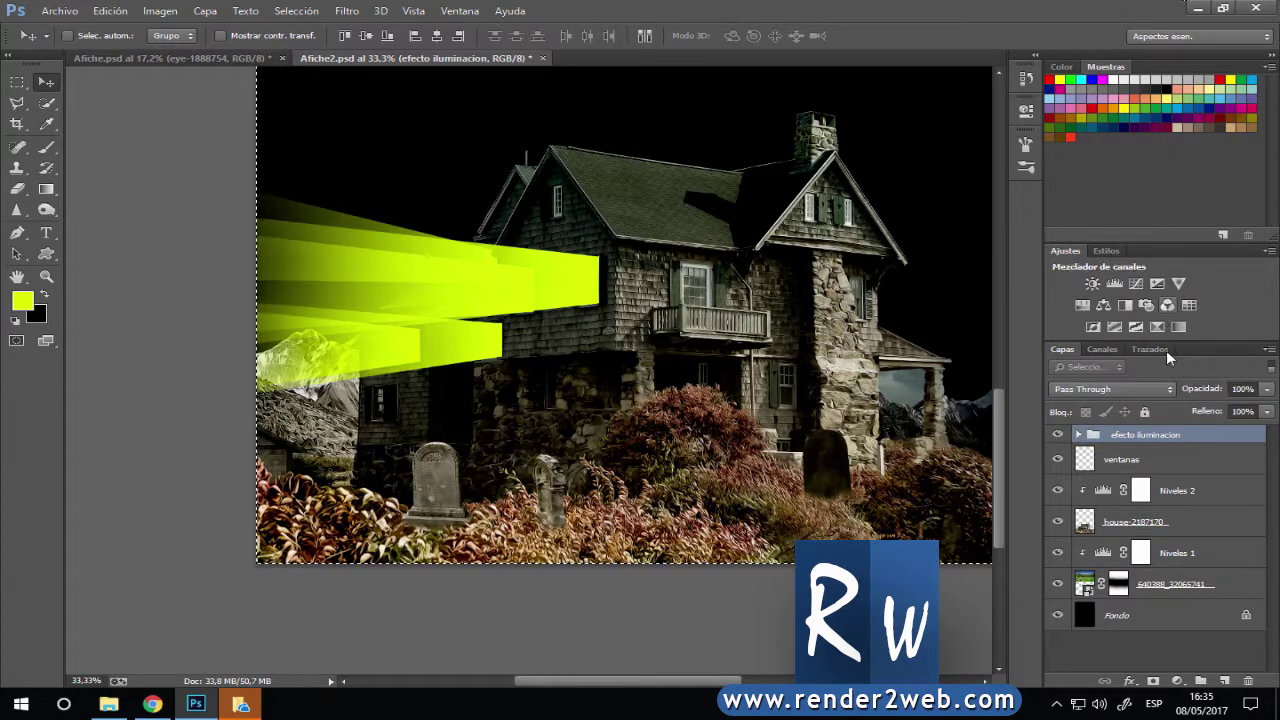
# Set Capa 2 to 50% opacity and Capa 1 to 35% opacity.
pyautogui.click(1078, 435)
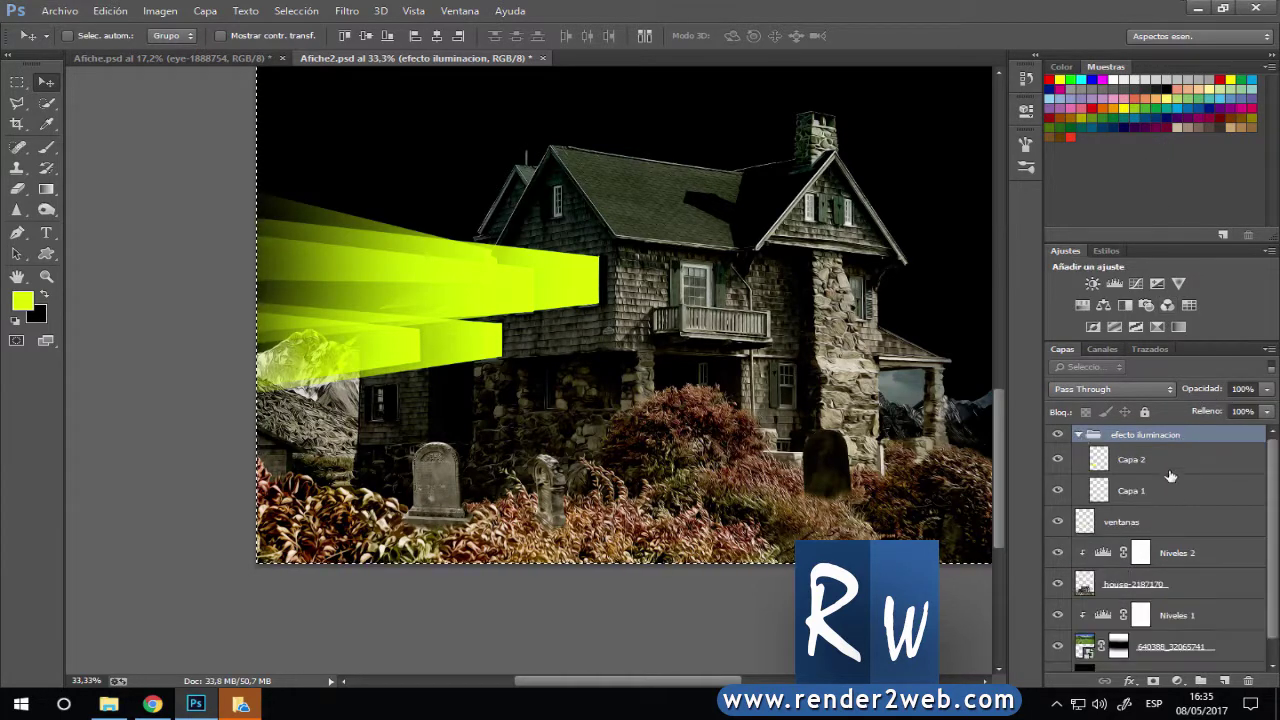
pyautogui.click(1132, 460)
pyautogui.moveTo(1217, 390); pyautogui.dragTo(1166, 392)
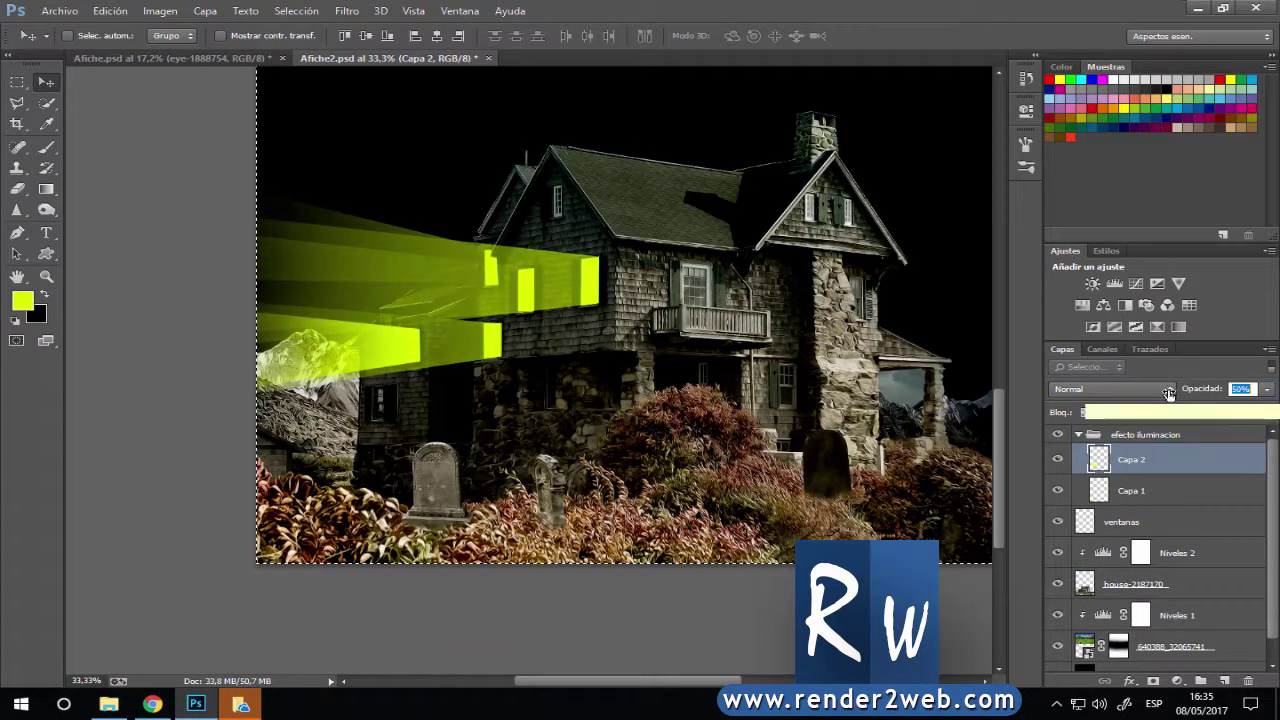
pyautogui.click(1143, 492)
pyautogui.moveTo(1204, 393); pyautogui.dragTo(1152, 395)
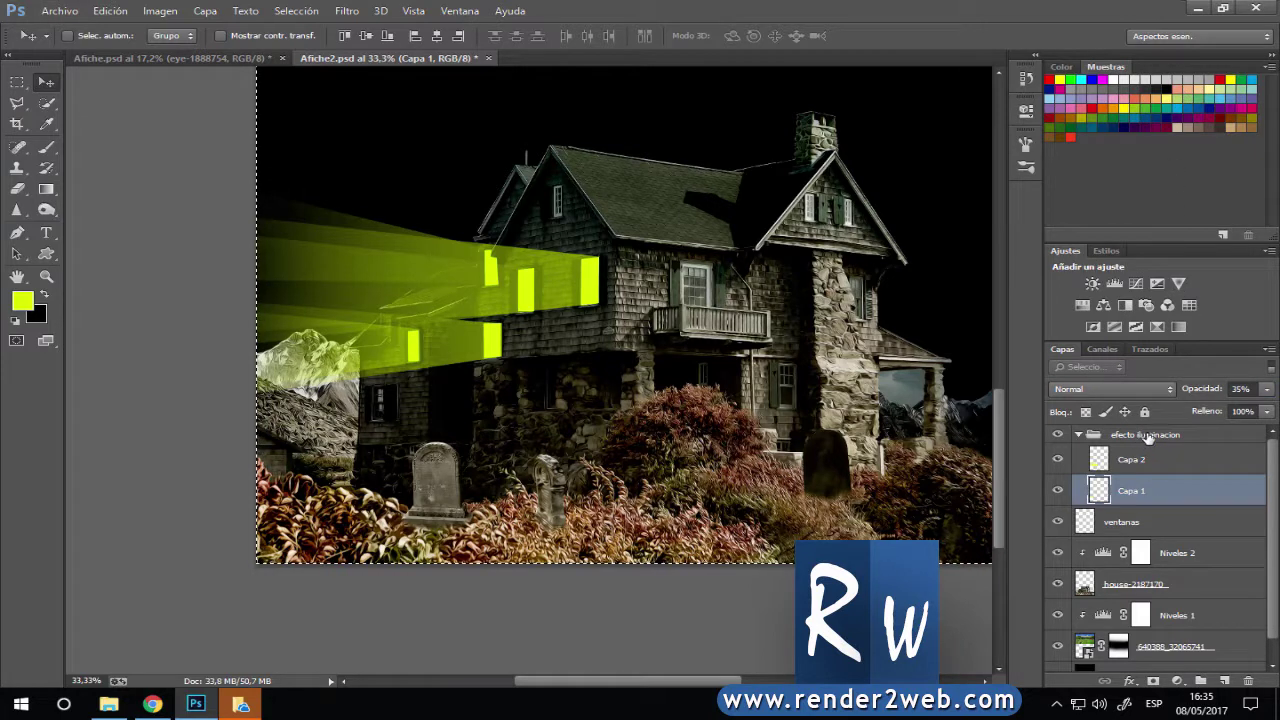
pyautogui.click(1148, 439)
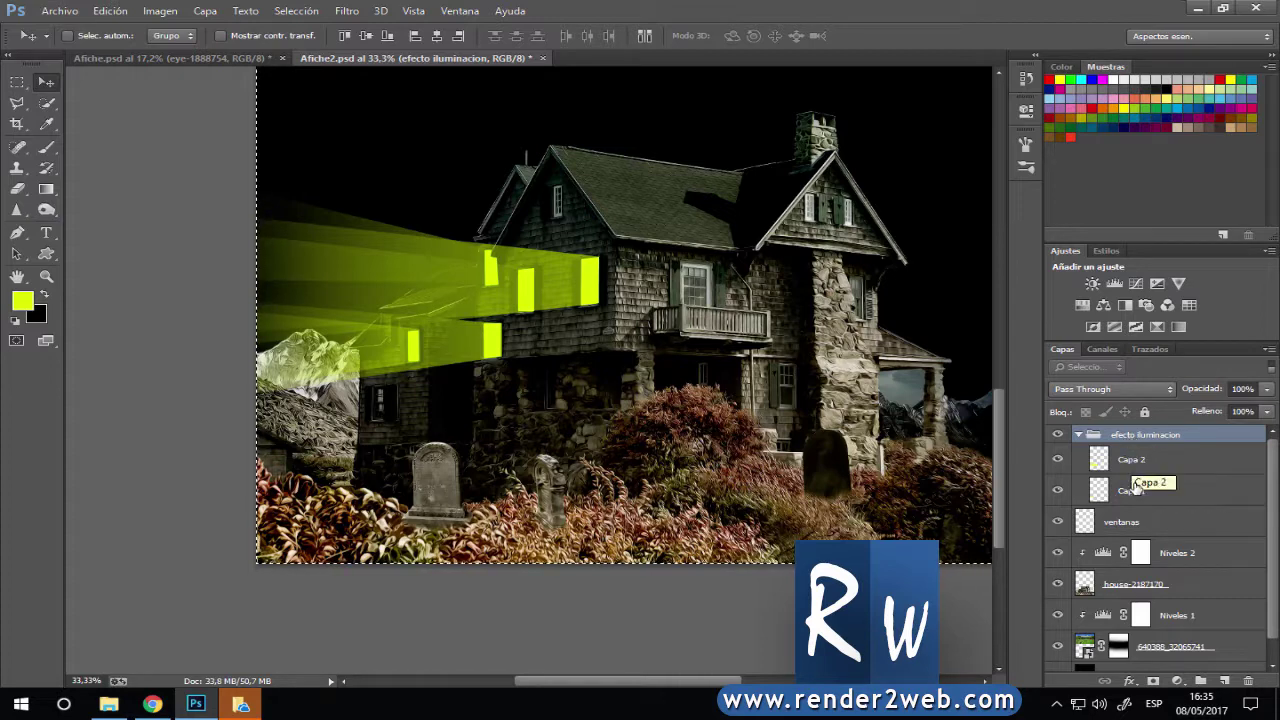
pyautogui.click(1131, 490)
# Apply a Gaussian blur of about 2 px radius to Capa 1.
pyautogui.click(347, 11)
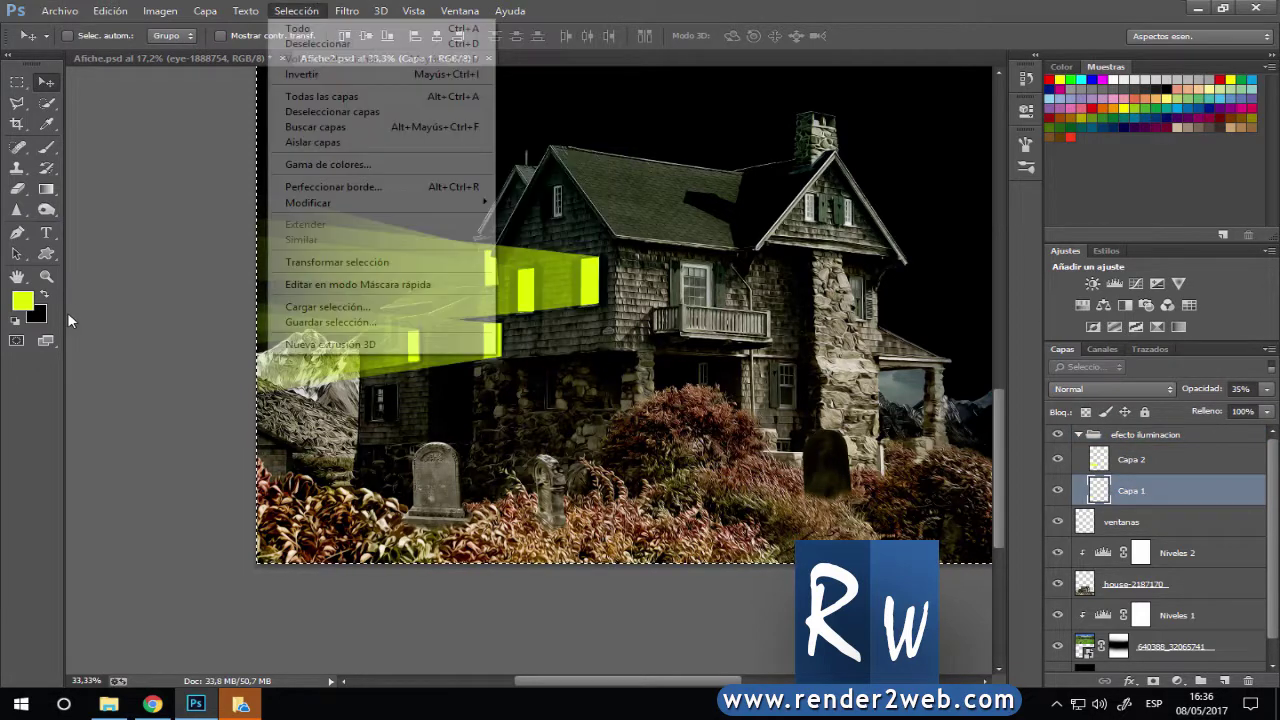
pyautogui.click(128, 288)
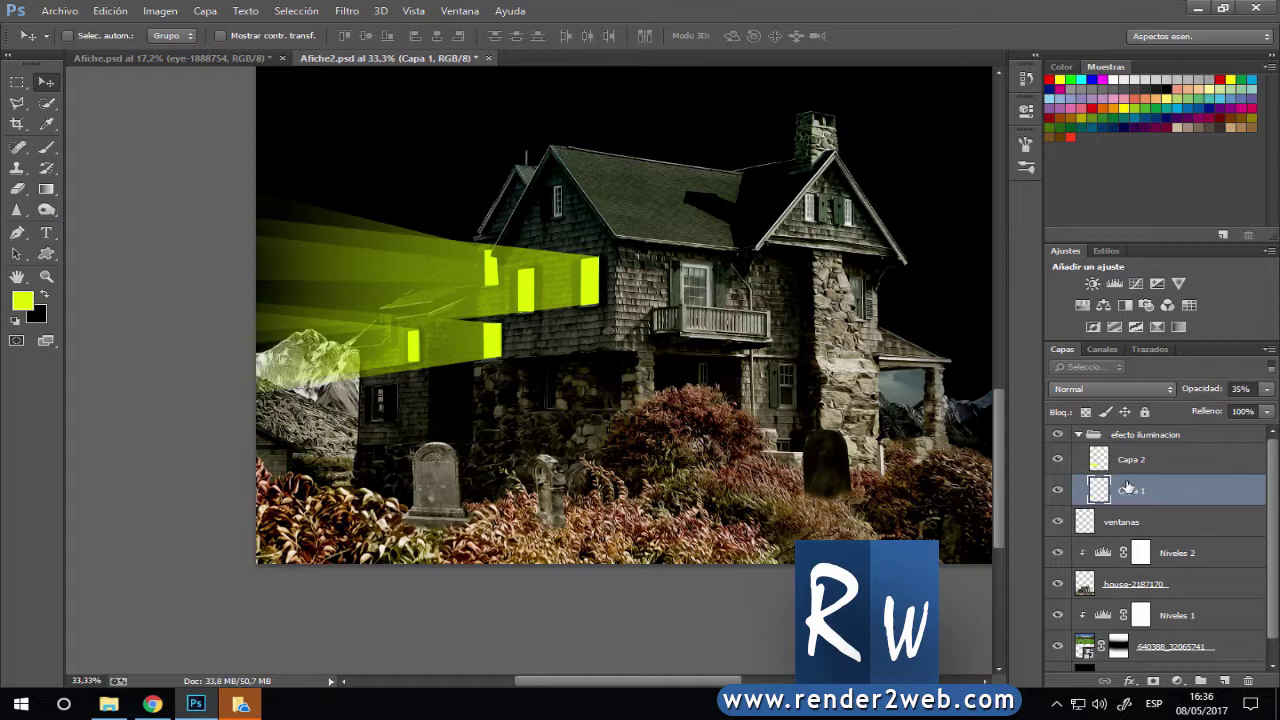
pyautogui.click(347, 11)
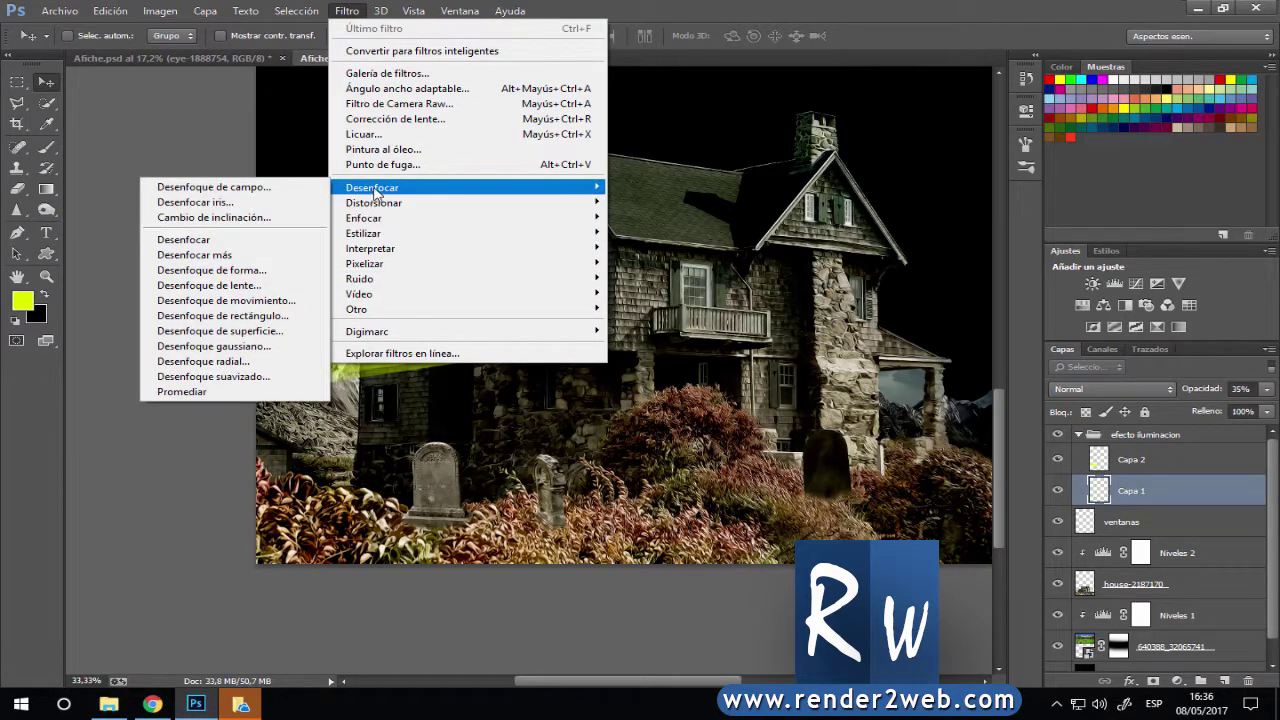
pyautogui.moveTo(372, 187)
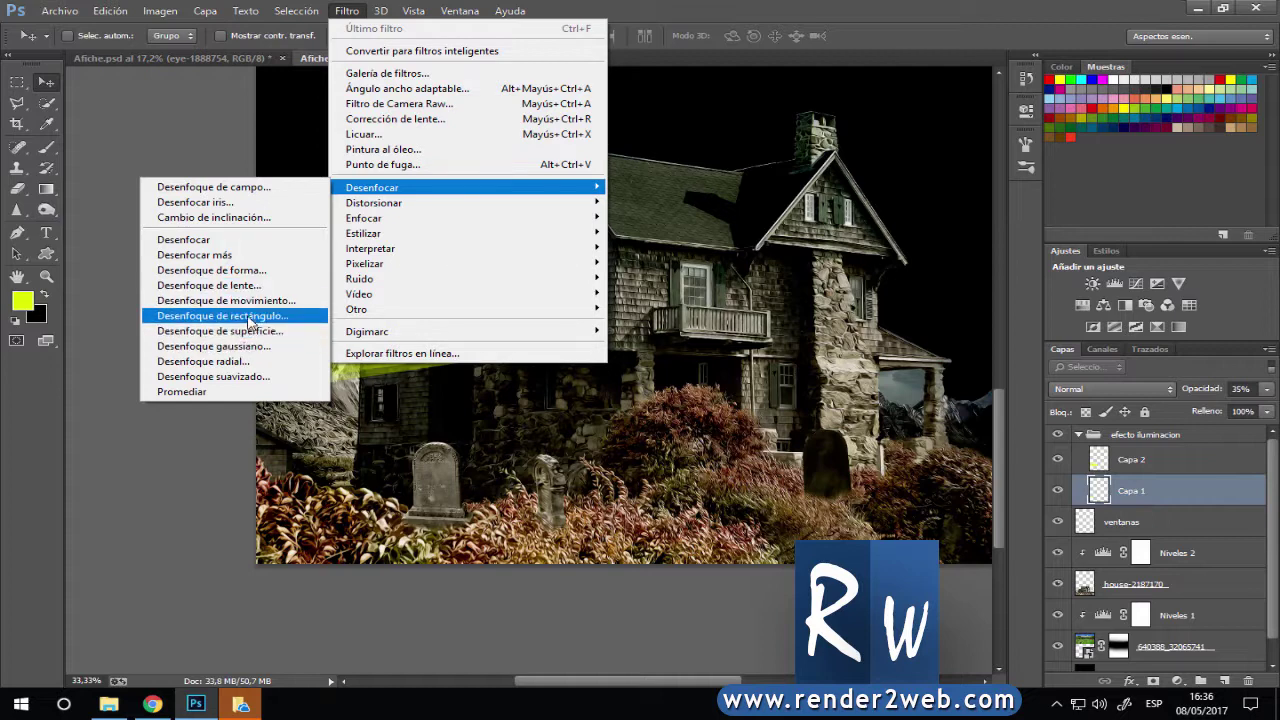
pyautogui.click(251, 346)
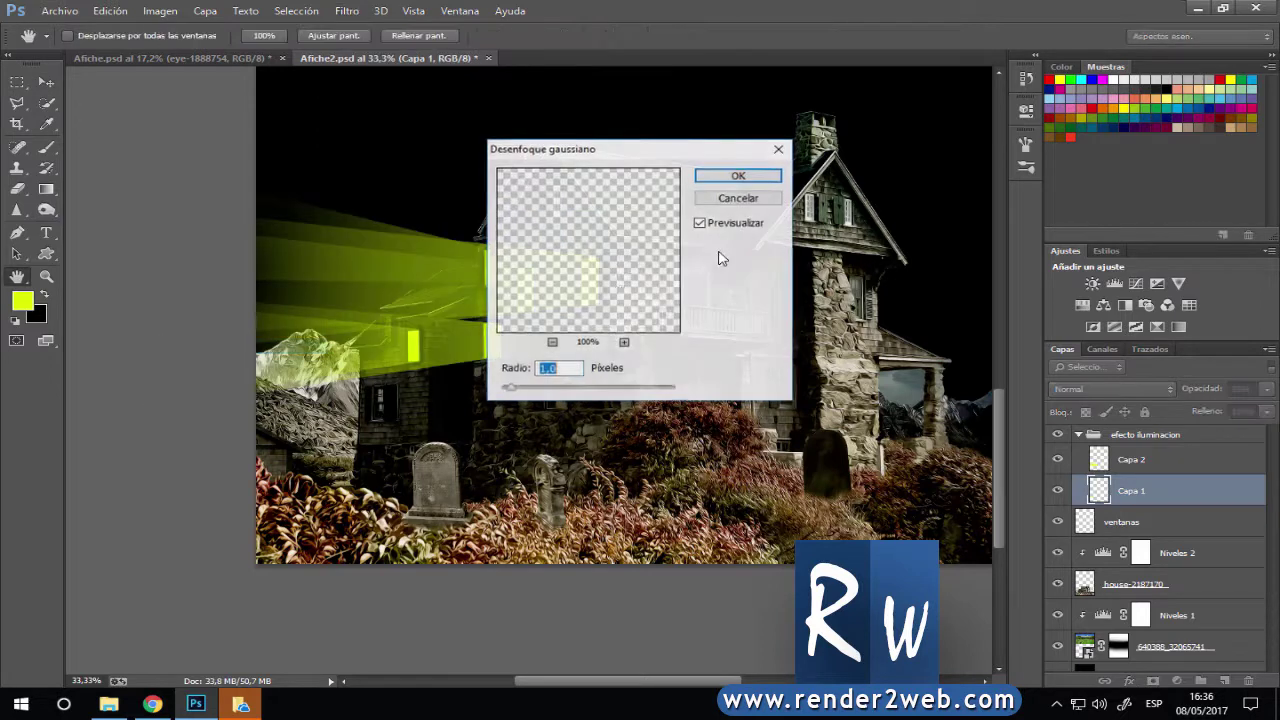
pyautogui.moveTo(612, 166); pyautogui.dragTo(848, 172)
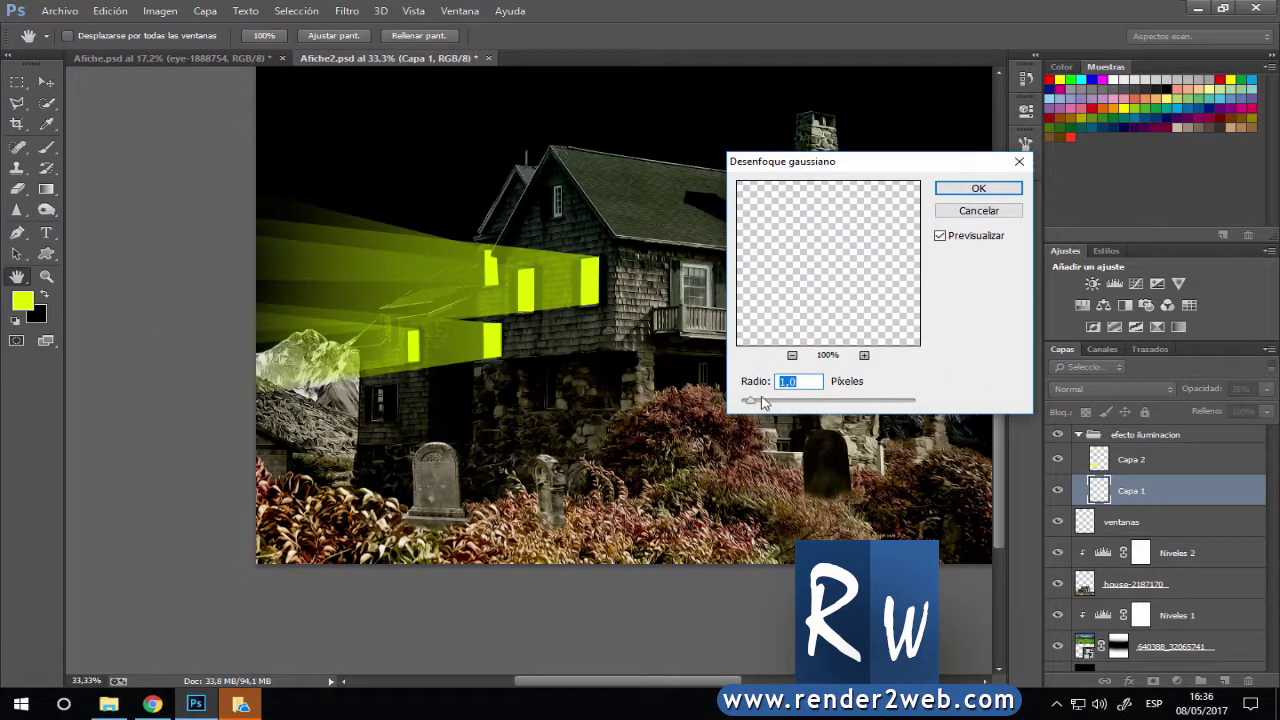
pyautogui.moveTo(762, 398); pyautogui.dragTo(780, 400)
pyautogui.moveTo(813, 405); pyautogui.dragTo(762, 403)
pyautogui.click(958, 188)
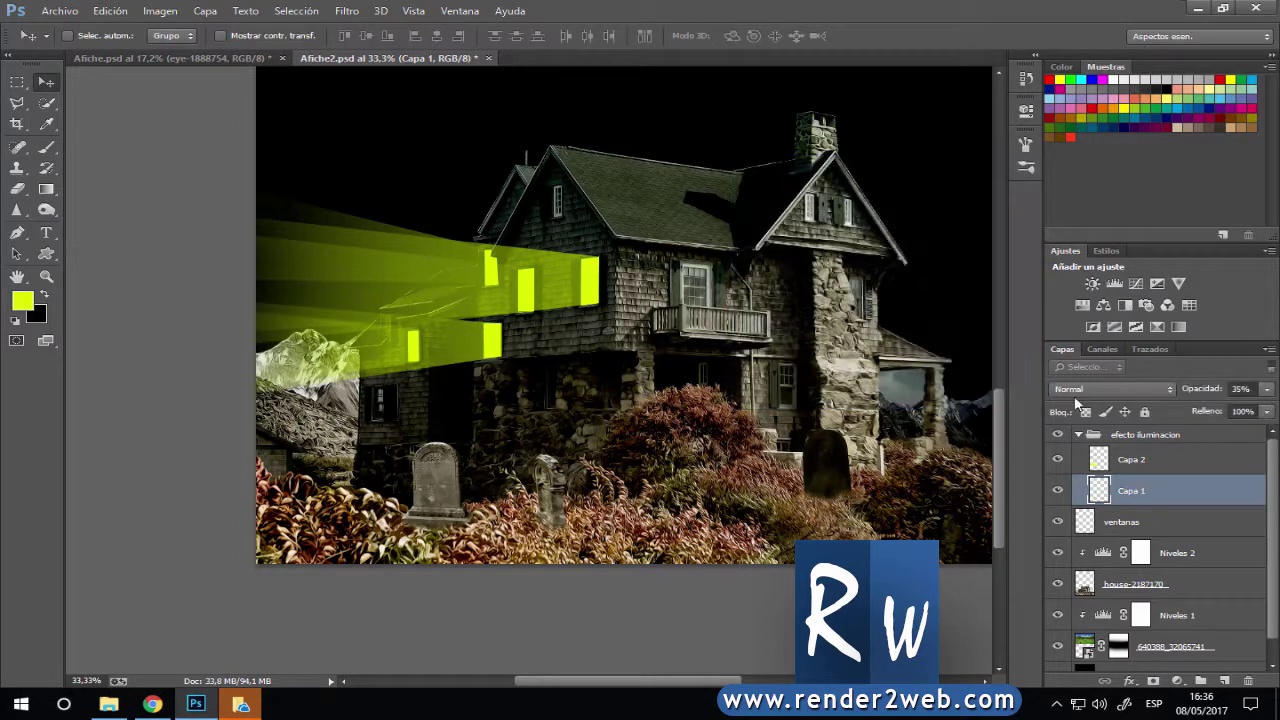
# Toggle Capa 2's visibility to compare the beams, then collapse the efecto iluminacion group.
pyautogui.click(1131, 460)
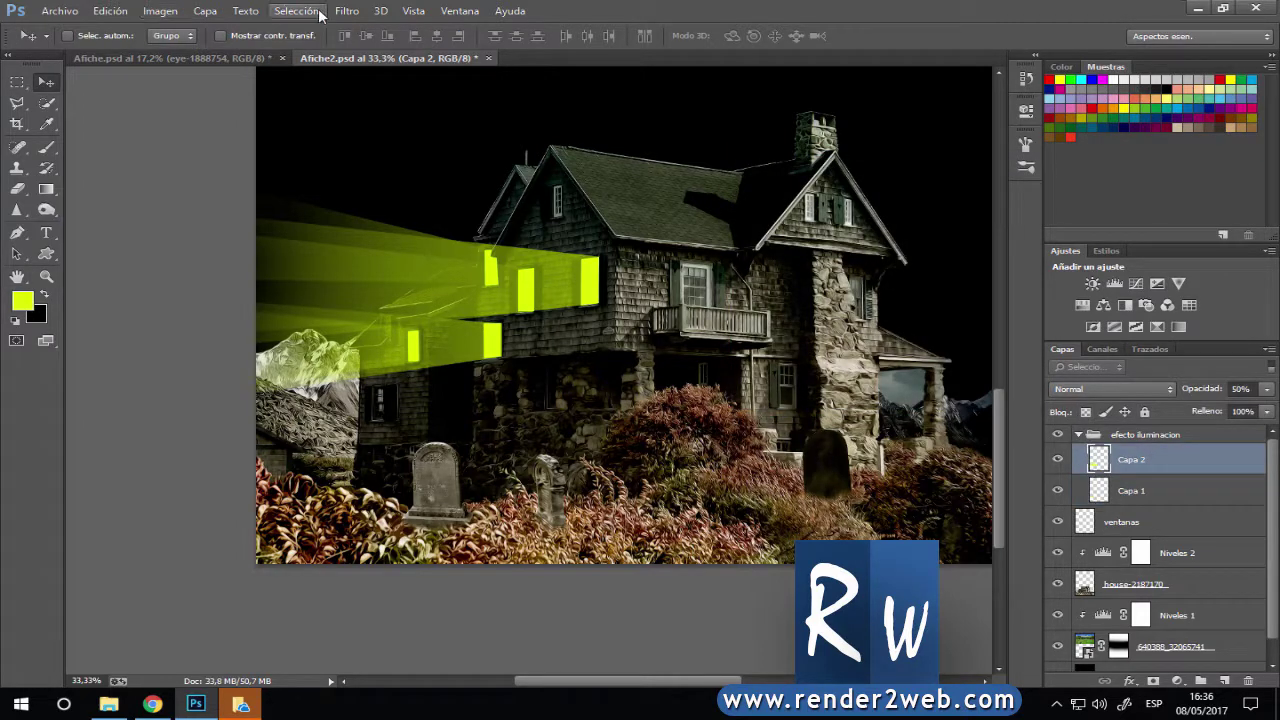
pyautogui.click(1057, 460)
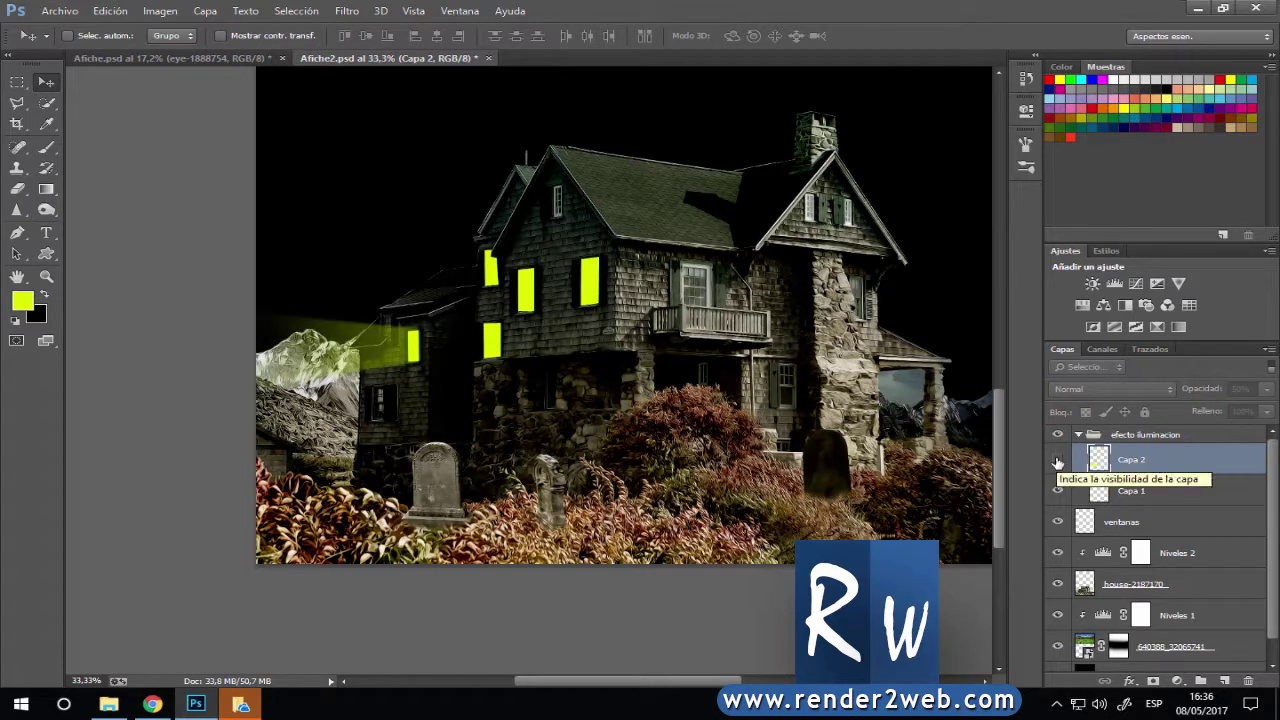
pyautogui.click(1057, 460)
pyautogui.click(348, 12)
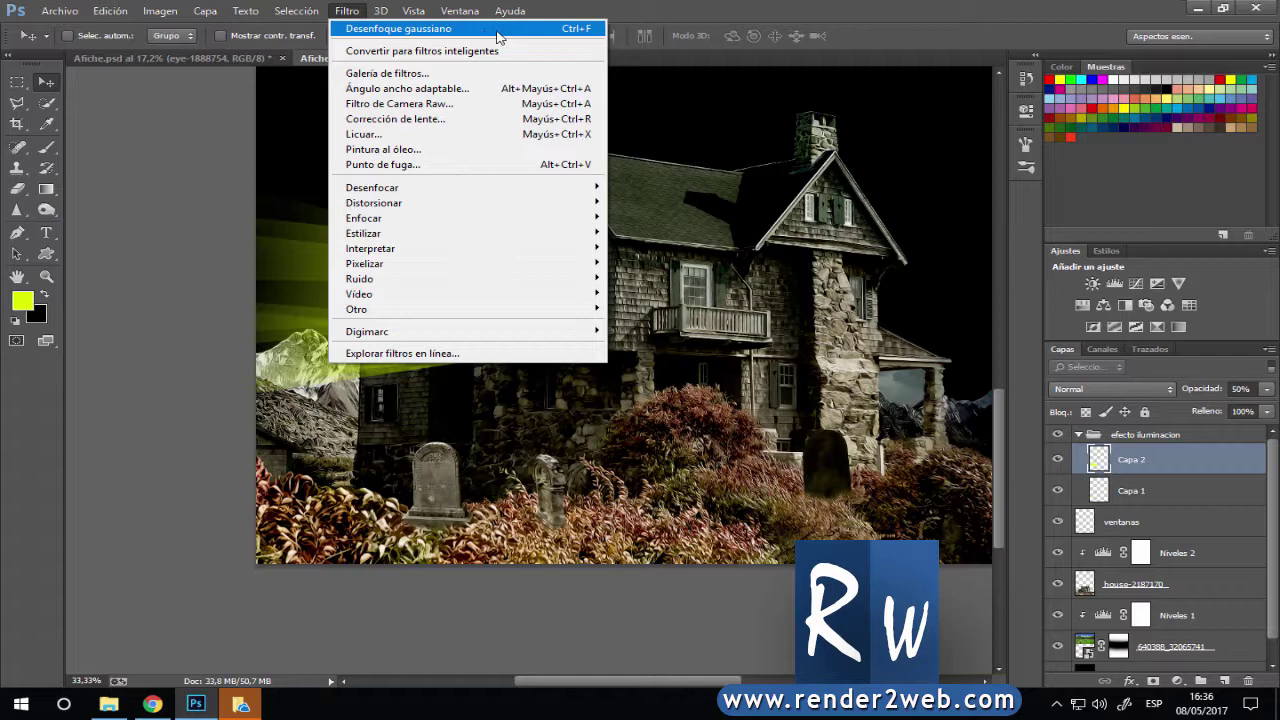
pyautogui.click(843, 33)
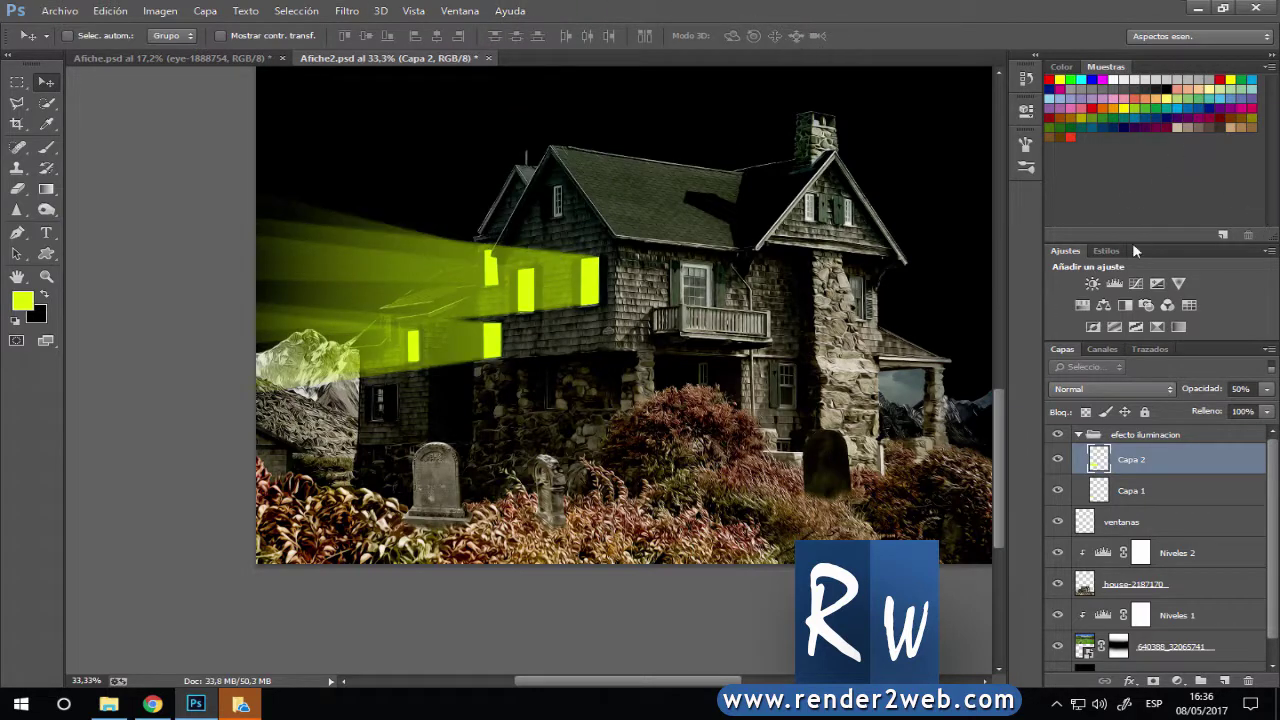
pyautogui.click(1078, 436)
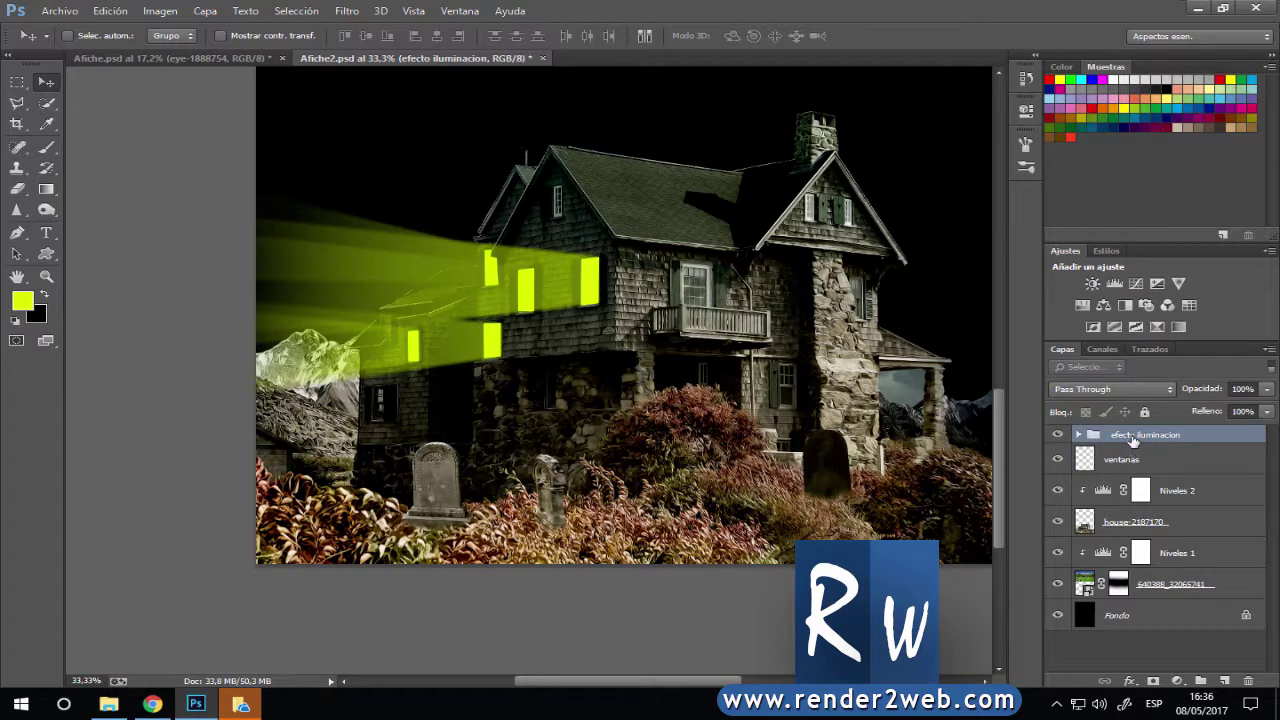
# Lower the efecto iluminacion group's opacity to 30% and save Afiche2.psd.
pyautogui.click(1057, 436)
pyautogui.moveTo(1207, 393); pyautogui.dragTo(1166, 393)
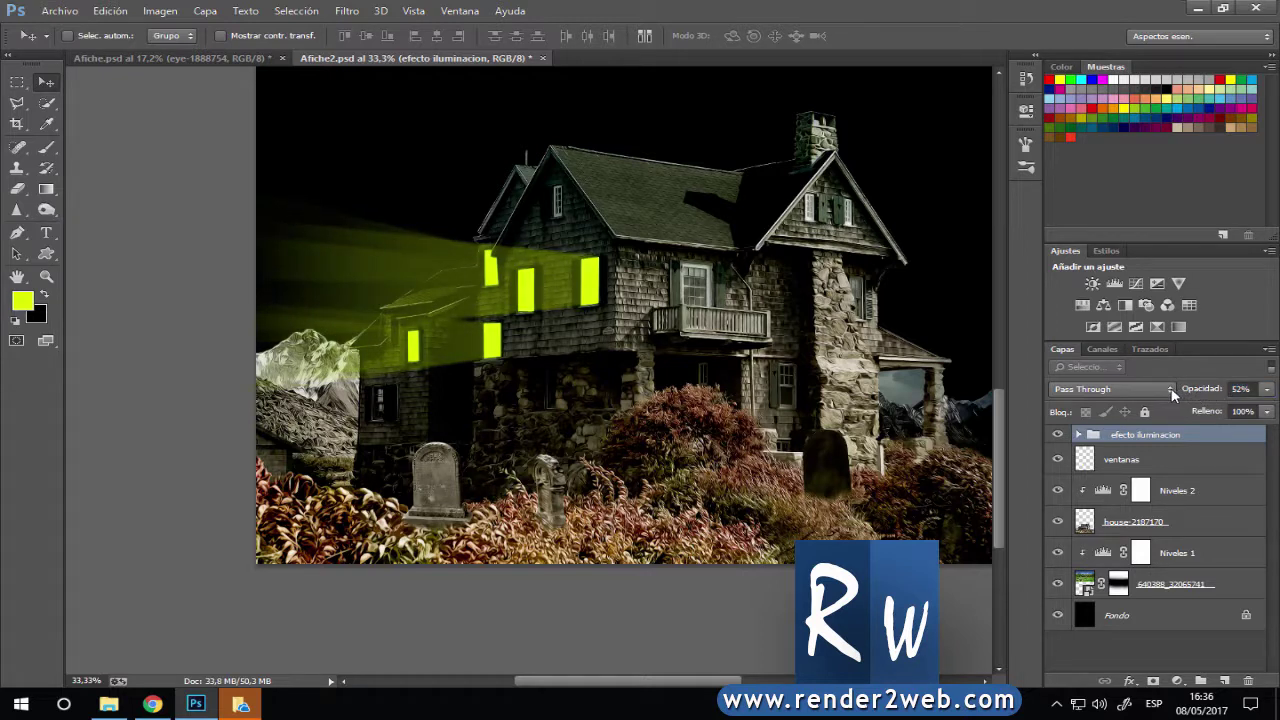
pyautogui.hotkey('ctrl', '-')
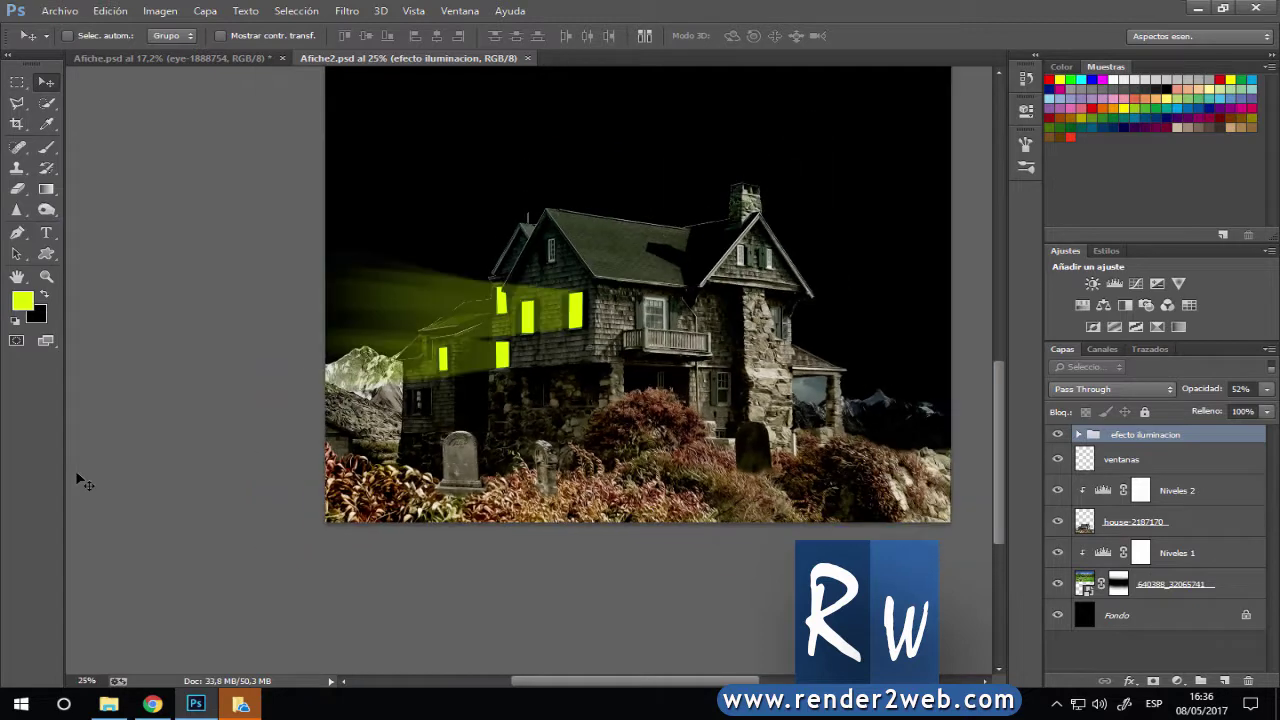
pyautogui.hotkey('ctrl', '-')
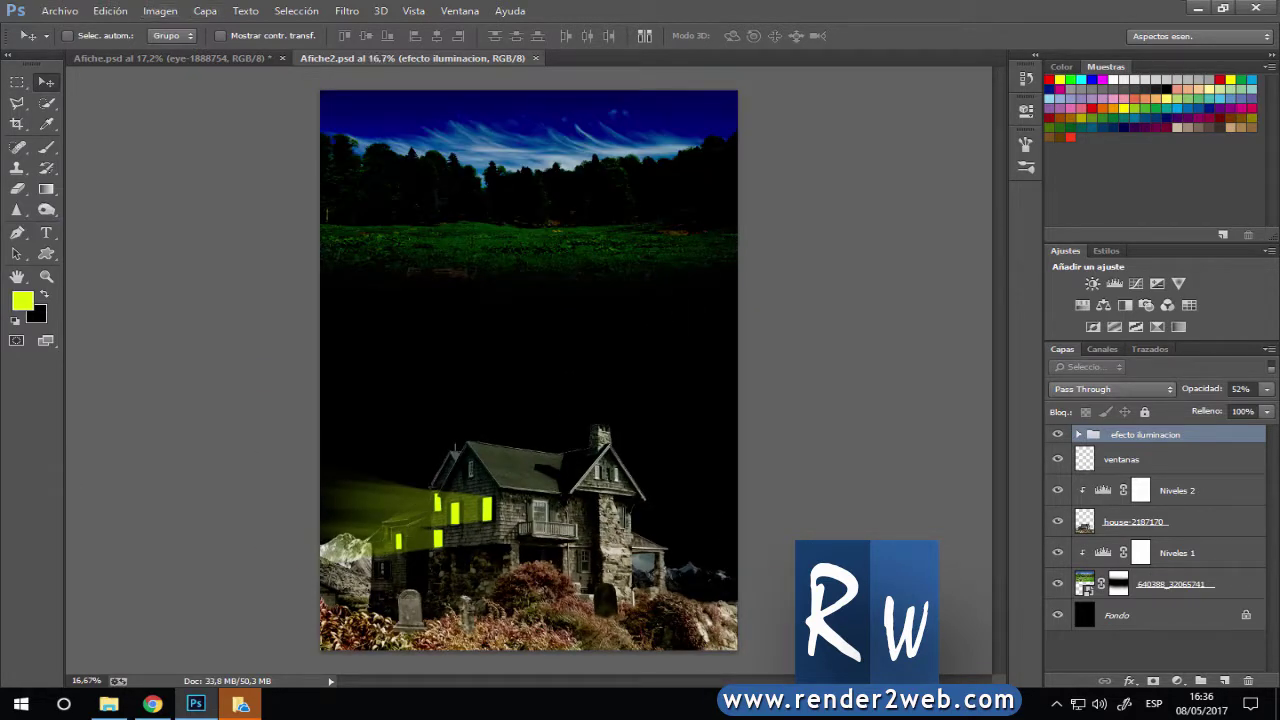
pyautogui.click(174, 59)
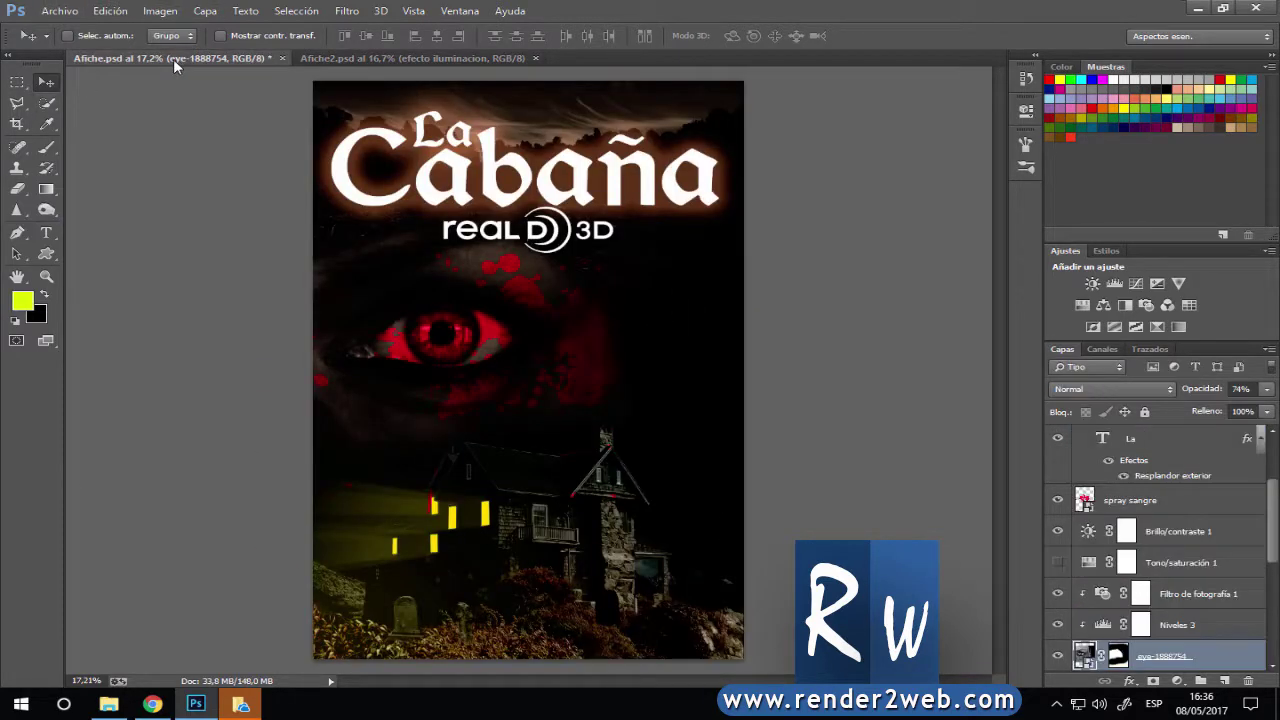
pyautogui.click(383, 57)
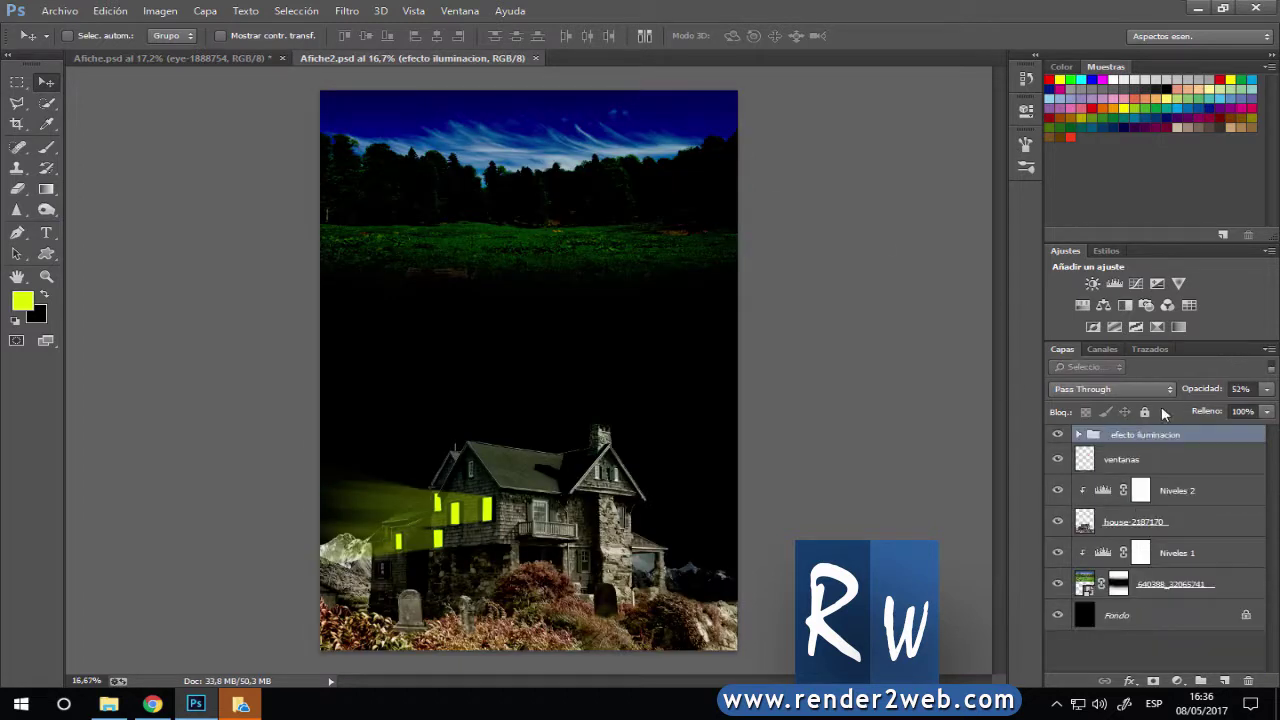
pyautogui.moveTo(1208, 390); pyautogui.dragTo(1183, 393)
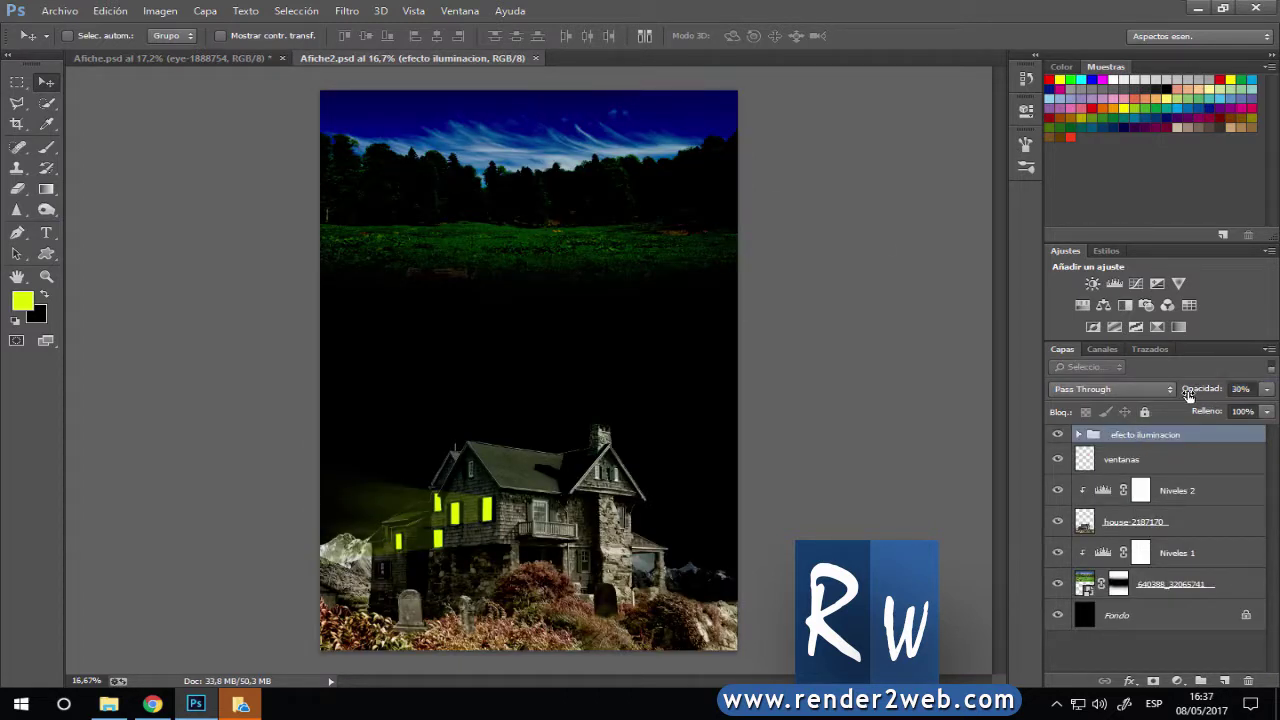
pyautogui.hotkey('ctrl', 's')
# Zoom in on the house, select the Brush tool, and glance at the La Cabaña poster.
pyautogui.hotkey('ctrl', '+')
pyautogui.hotkey('ctrl', '+')
pyautogui.moveTo(458, 471); pyautogui.dragTo(323, 225)
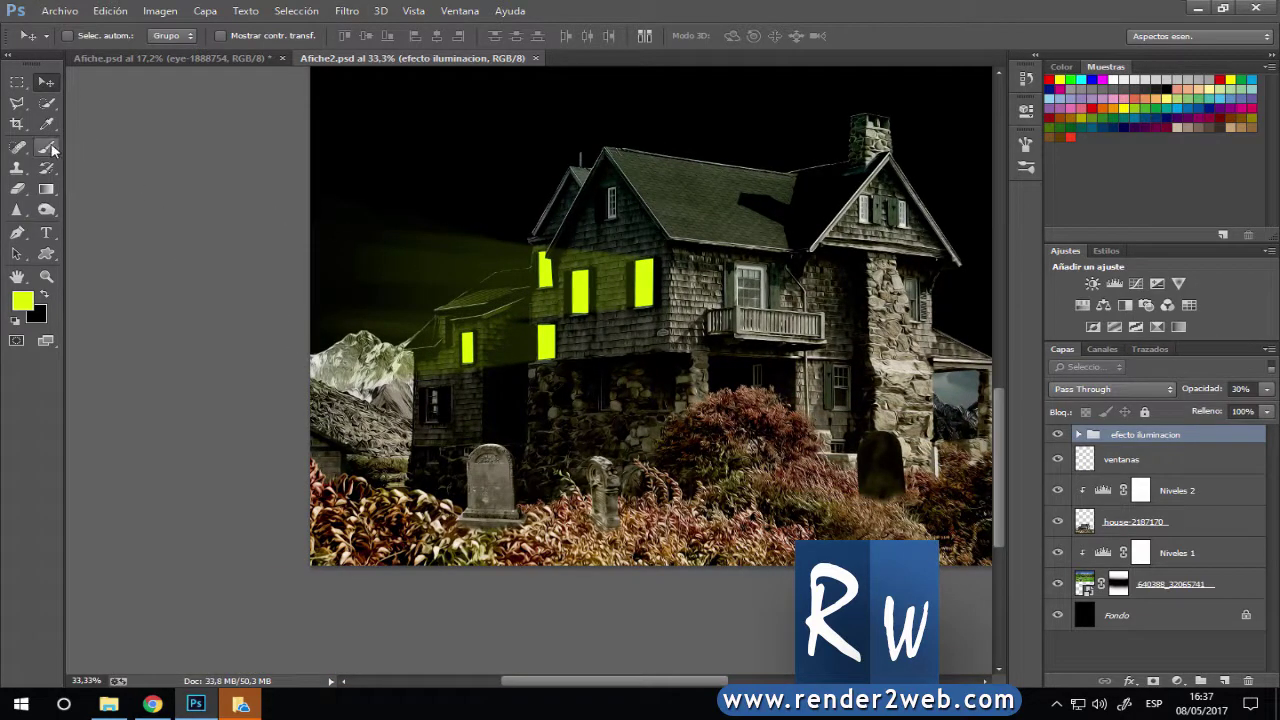
pyautogui.click(50, 148)
pyautogui.click(163, 60)
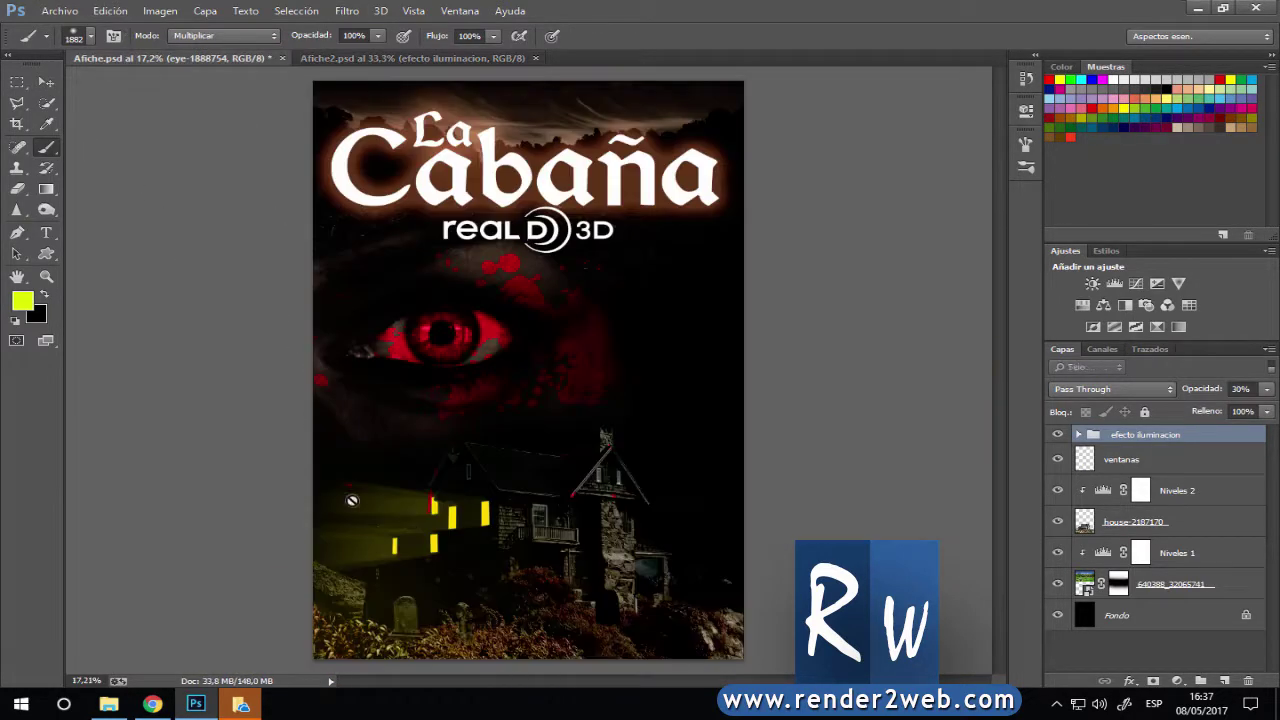
pyautogui.click(379, 60)
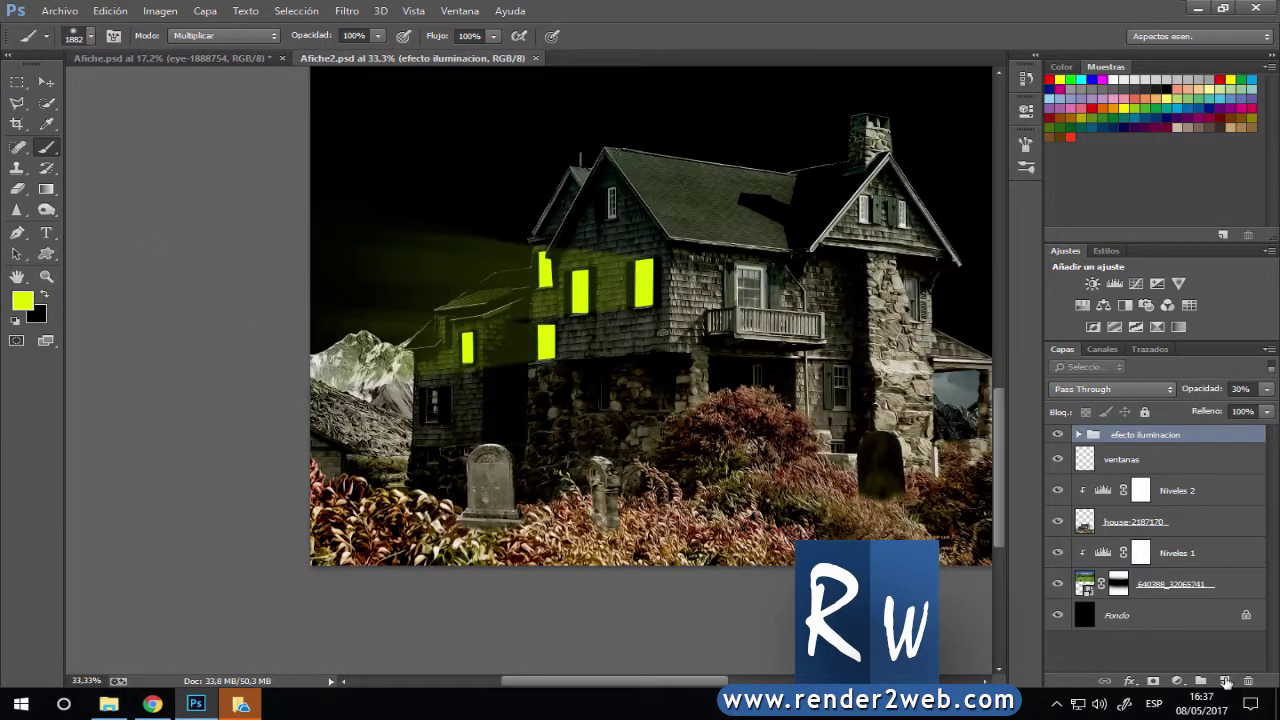
# On new layer Capa 3, paint soft yellow glow around the gravestone with a 286 px brush.
pyautogui.click(1224, 681)
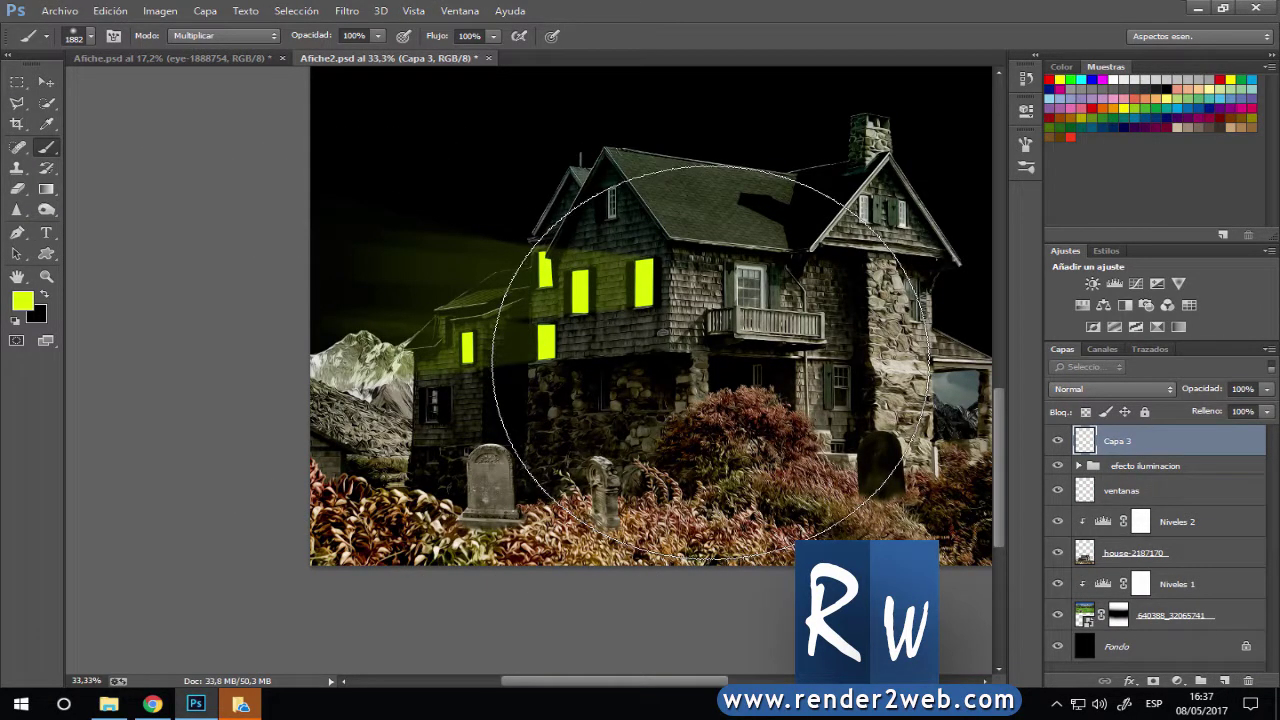
pyautogui.keyDown('alt'); pyautogui.rightClick(710, 360); pyautogui.keyUp('alt')
pyautogui.moveTo(708, 358); pyautogui.dragTo(473, 393)
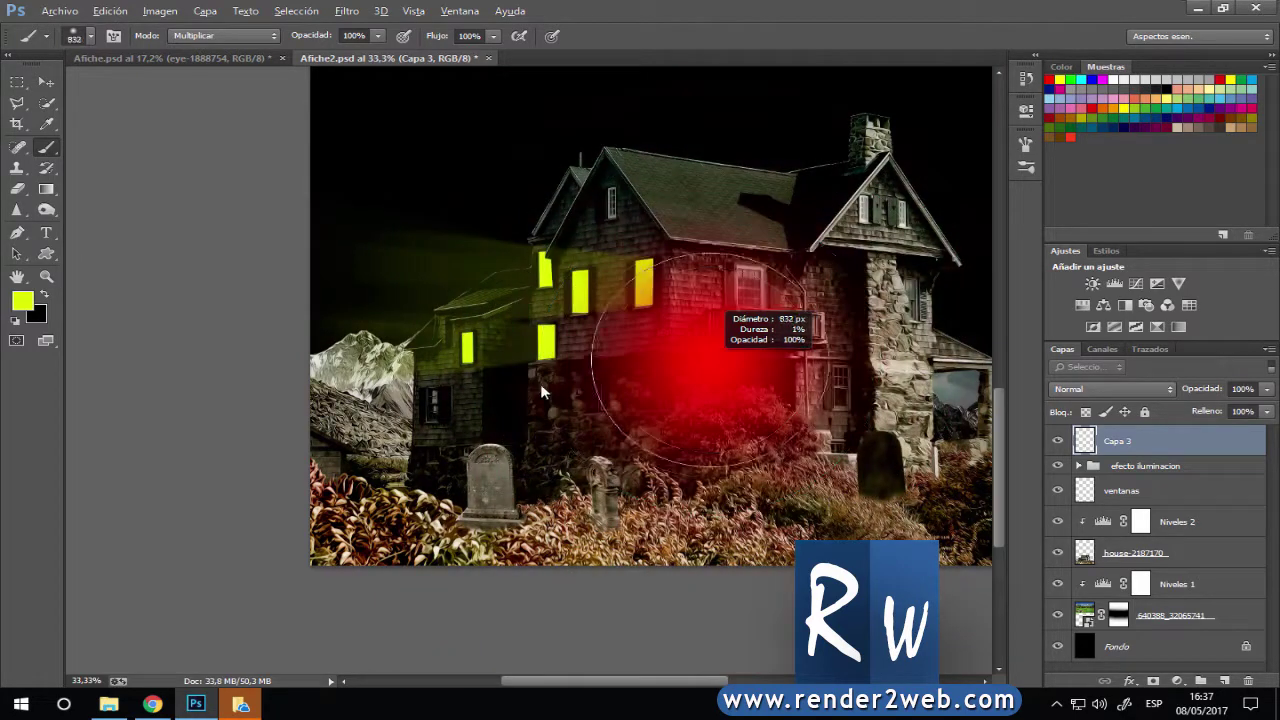
pyautogui.click(428, 488)
pyautogui.moveTo(428, 488)
pyautogui.mouseDown()
pyautogui.moveTo(456, 447)
pyautogui.moveTo(523, 437)
pyautogui.mouseUp()
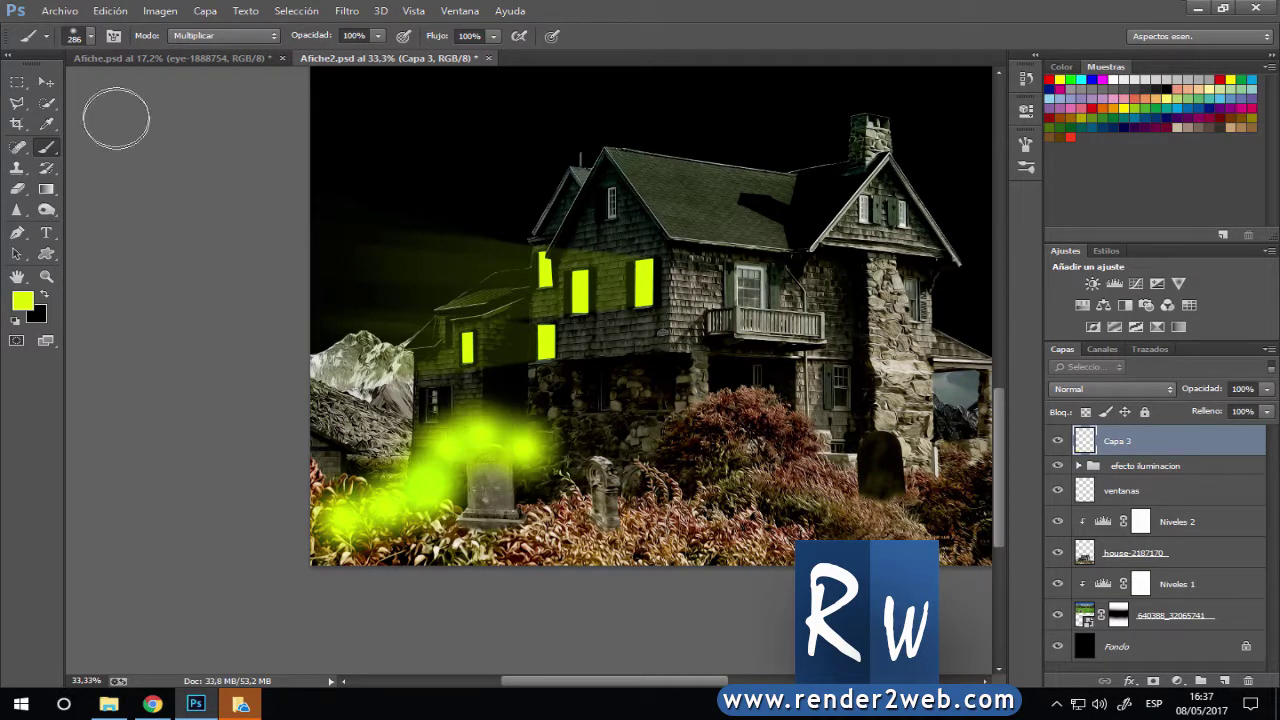
pyautogui.click(46, 82)
pyautogui.click(296, 10)
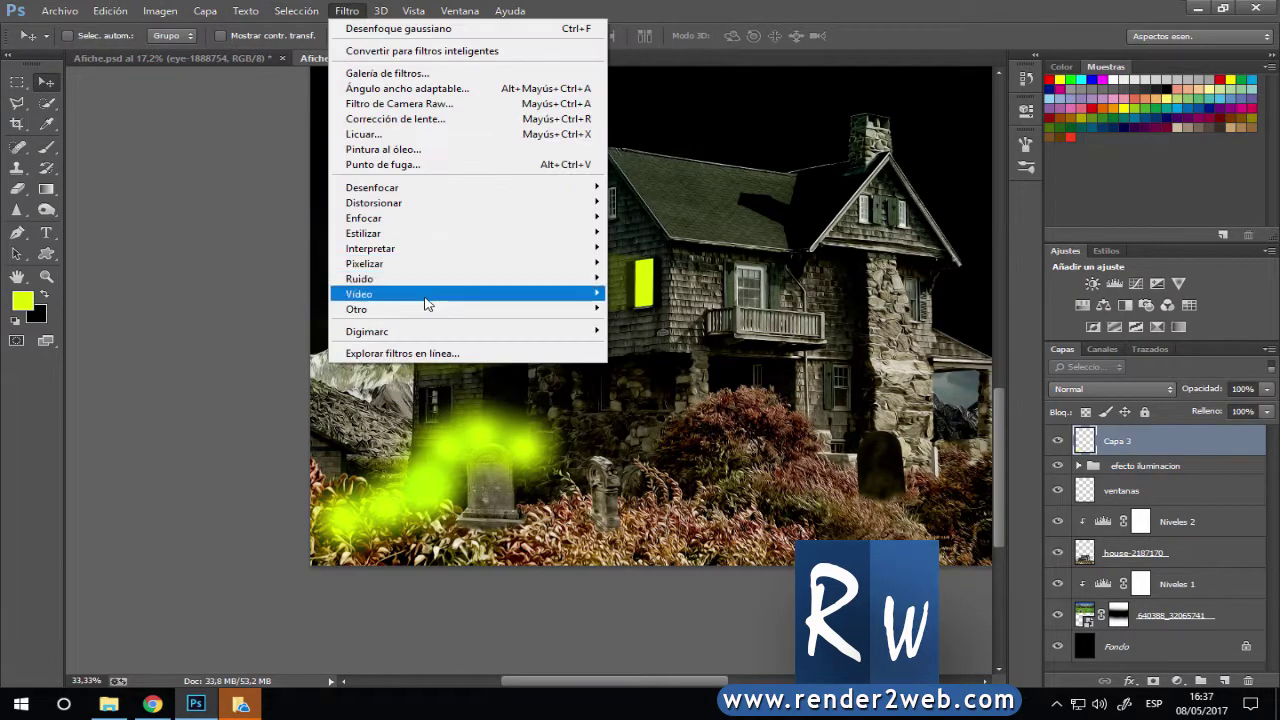
# Blur Capa 3's yellow spots with a 186 px Desenfoque gaussiano.
pyautogui.moveTo(372, 187)
pyautogui.click(213, 346)
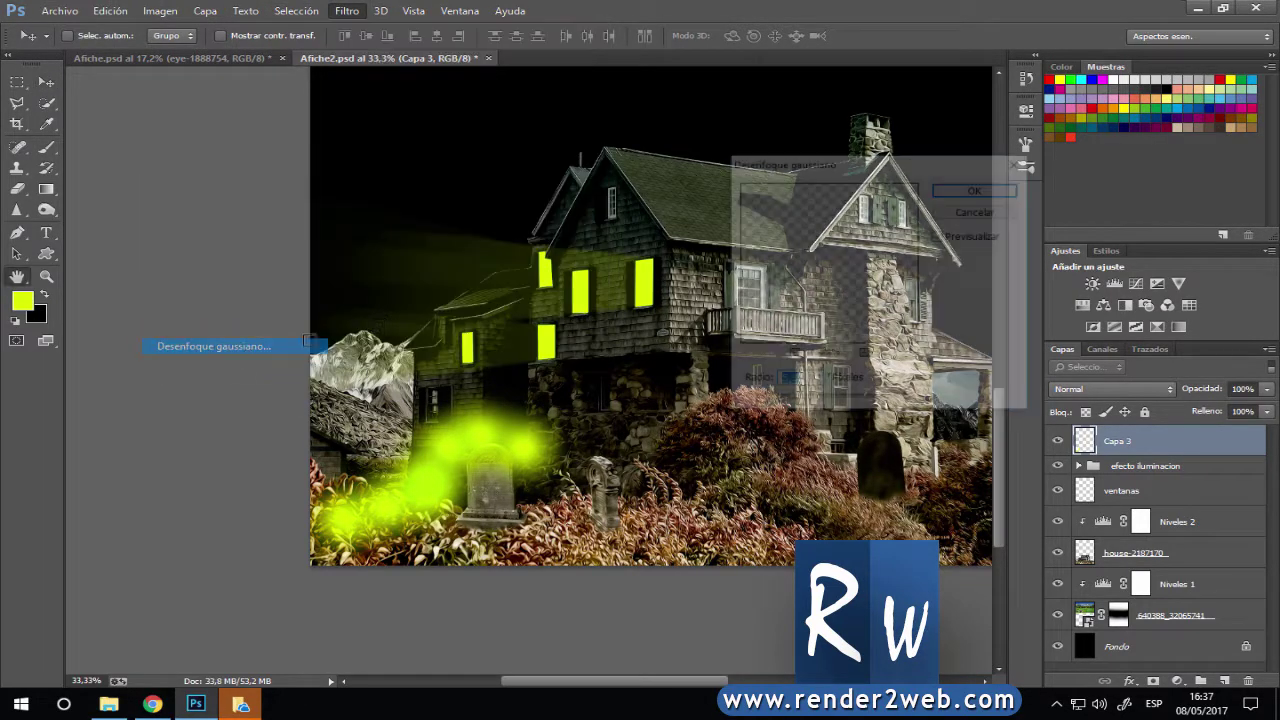
pyautogui.moveTo(812, 408); pyautogui.dragTo(885, 410)
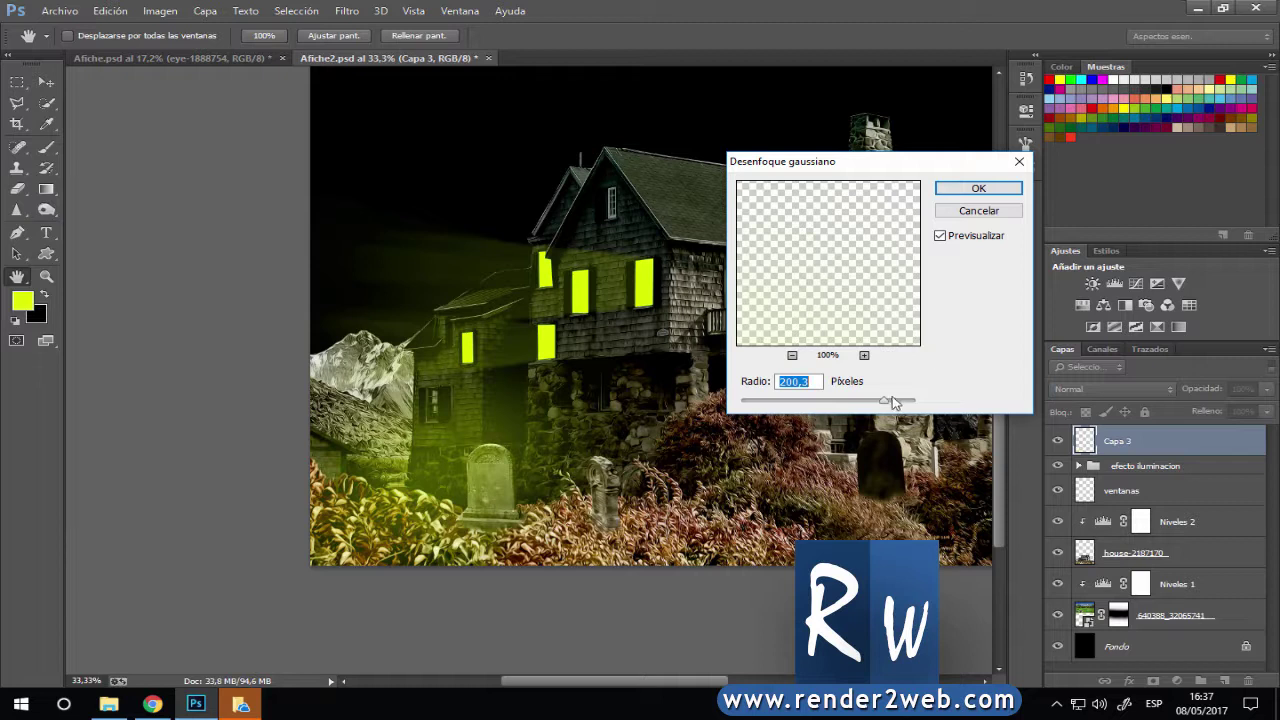
pyautogui.moveTo(883, 405); pyautogui.dragTo(893, 404)
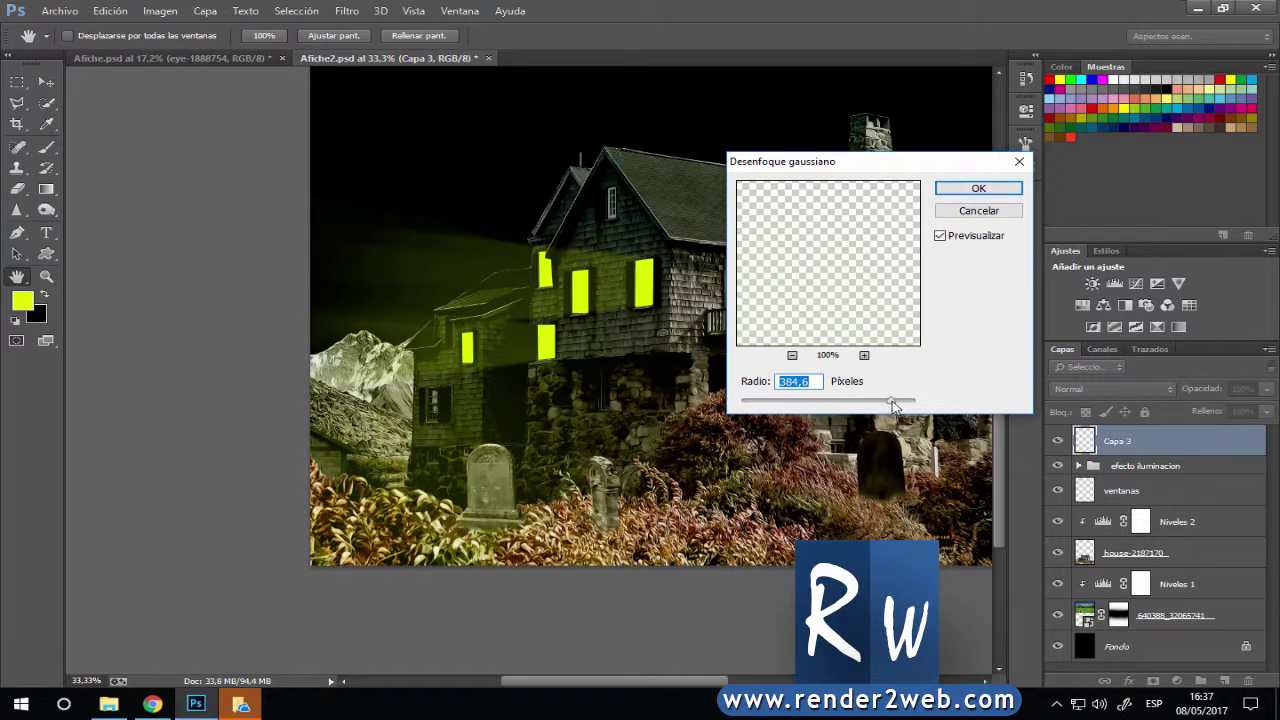
pyautogui.moveTo(883, 405); pyautogui.dragTo(881, 405)
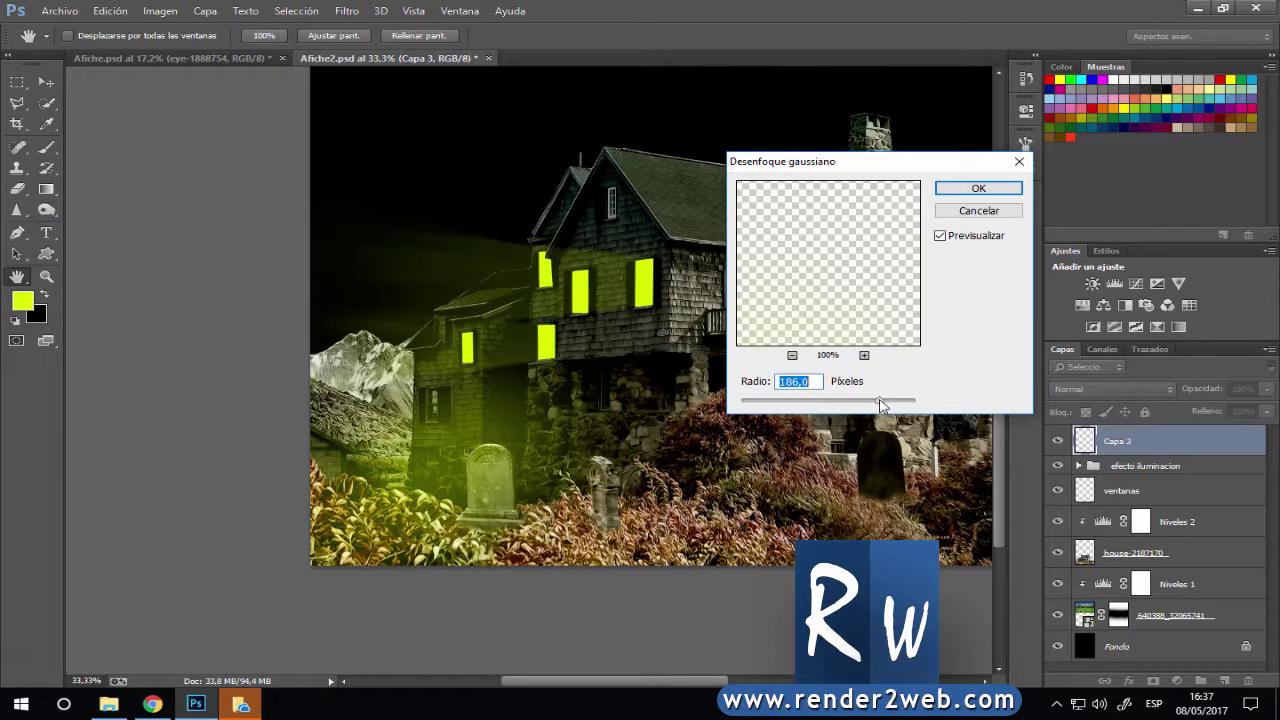
pyautogui.click(967, 184)
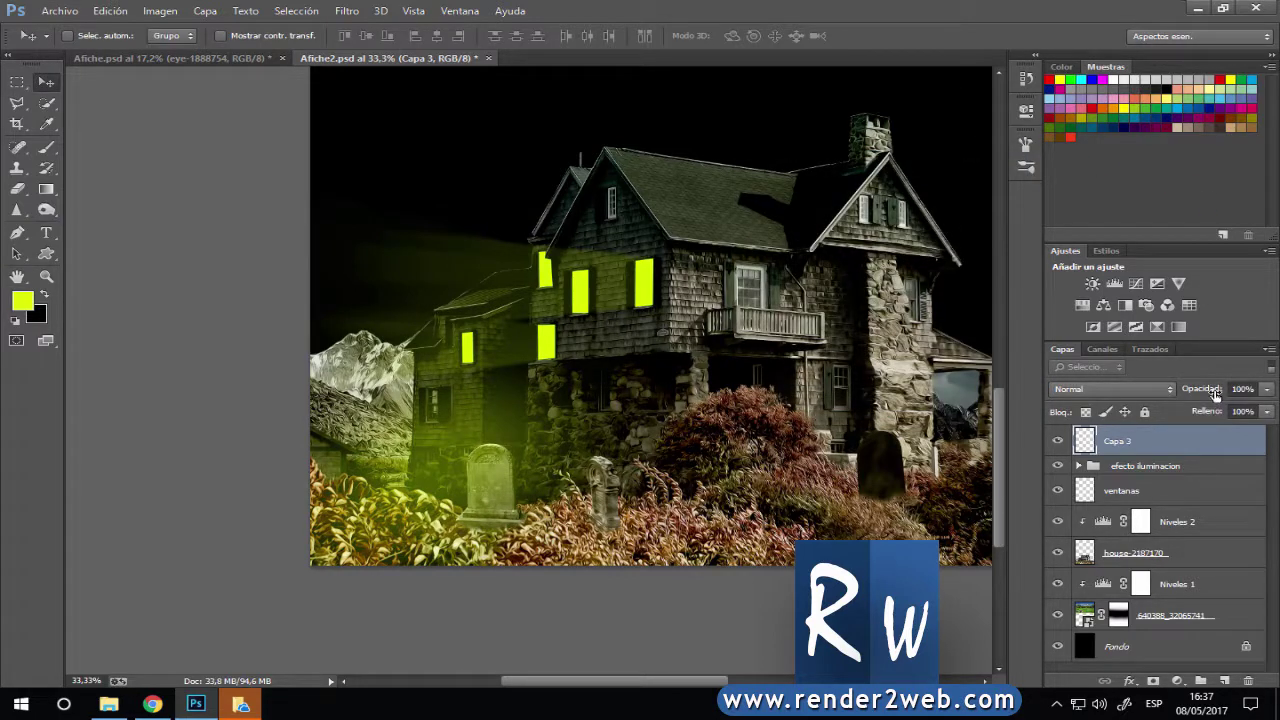
# Lower Capa 3's opacity to 66%, zoom out, and compare with the La Cabaña poster.
pyautogui.moveTo(1215, 393); pyautogui.dragTo(1181, 391)
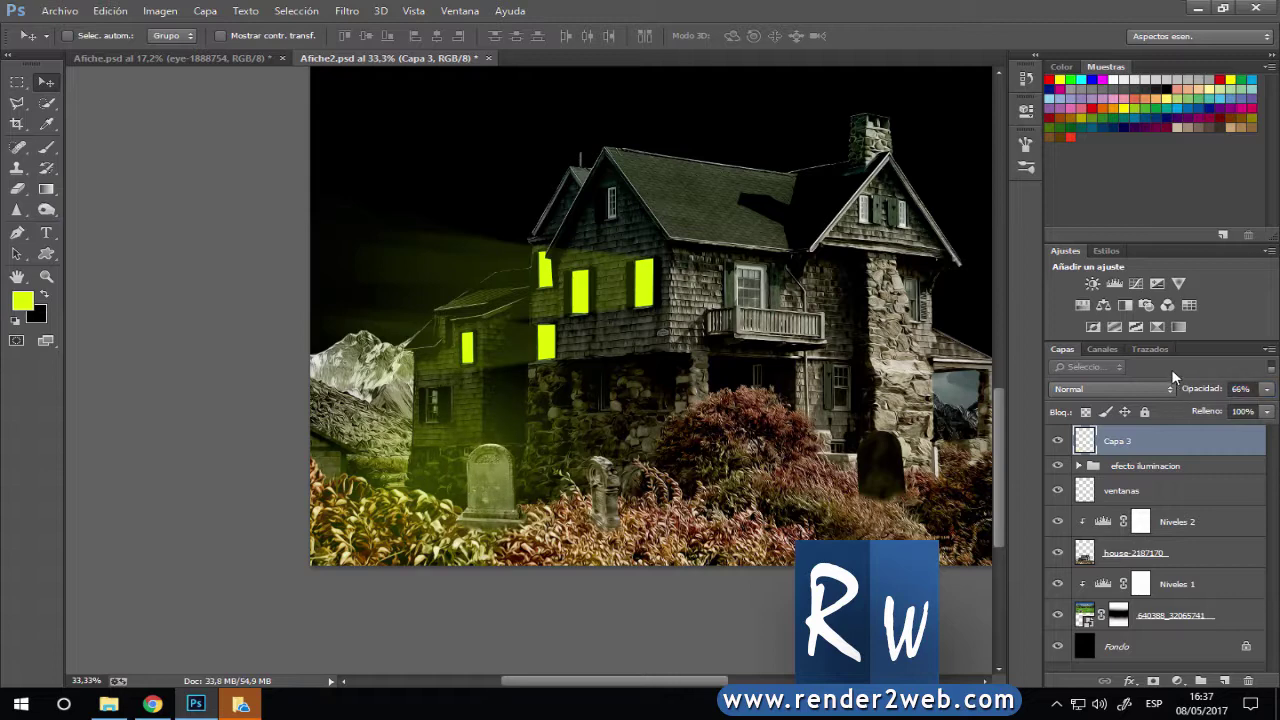
pyautogui.hotkey('ctrl', '-')
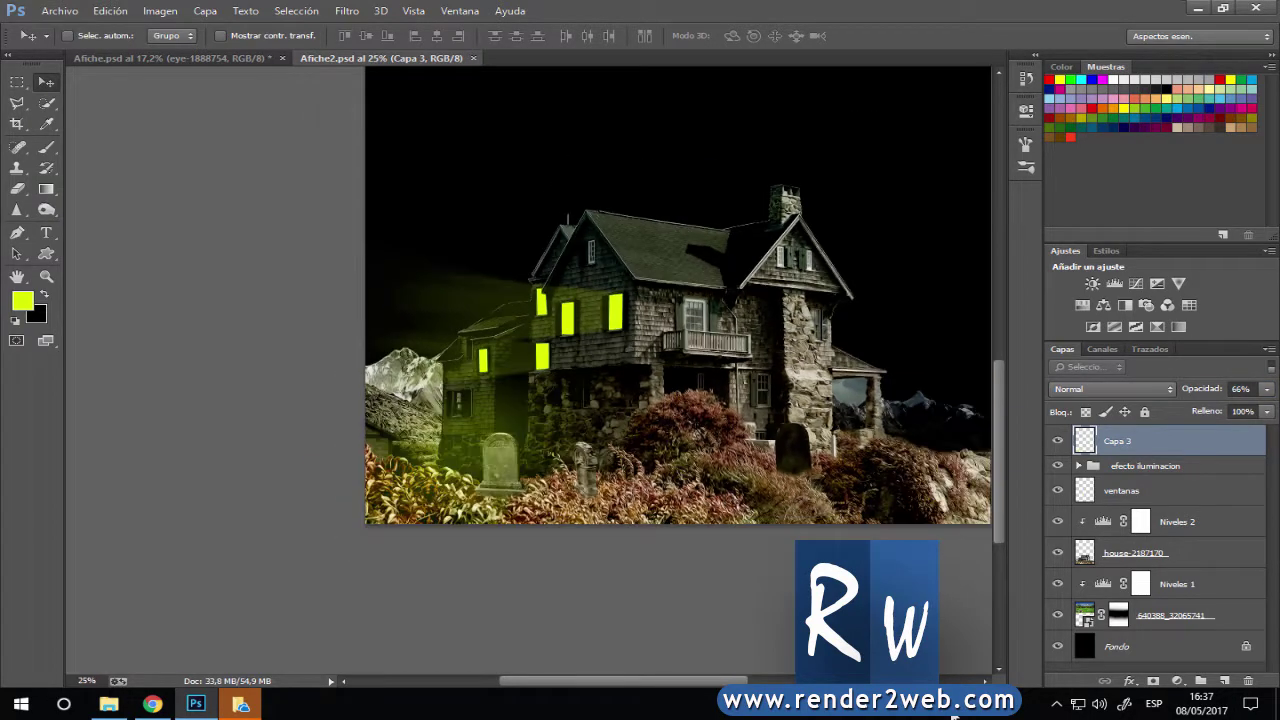
pyautogui.hotkey('ctrl', '-')
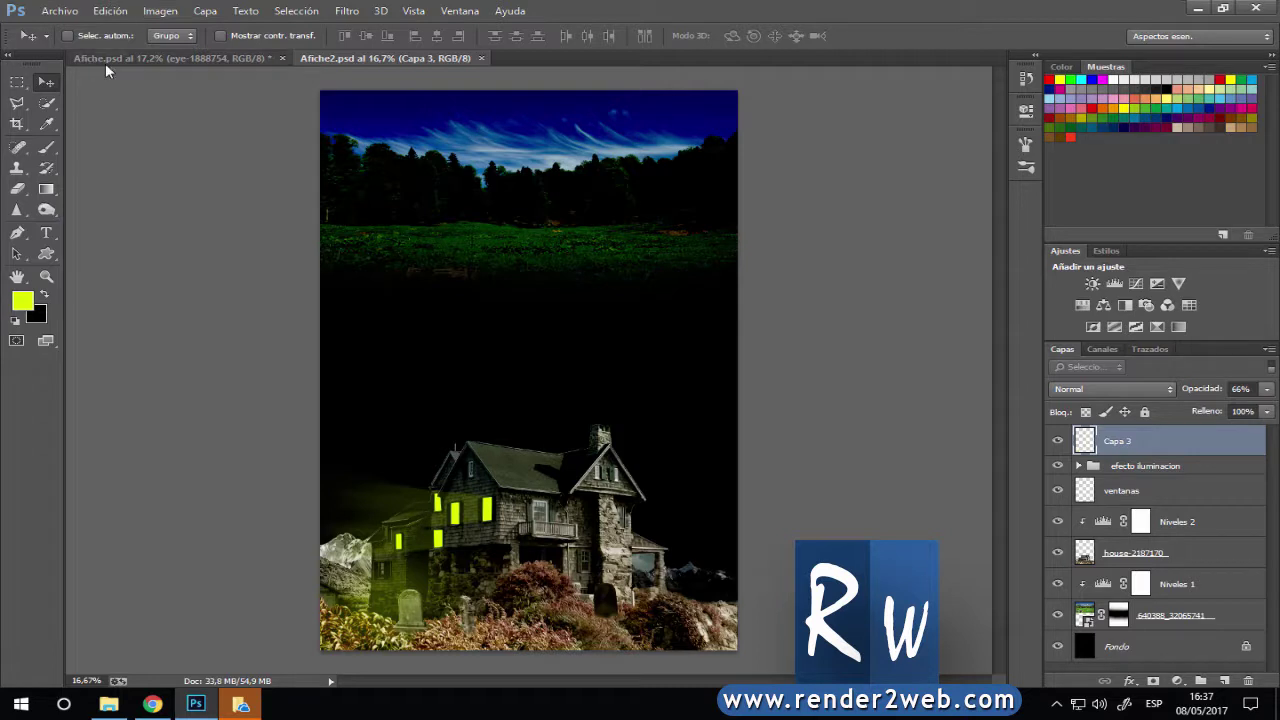
pyautogui.click(150, 58)
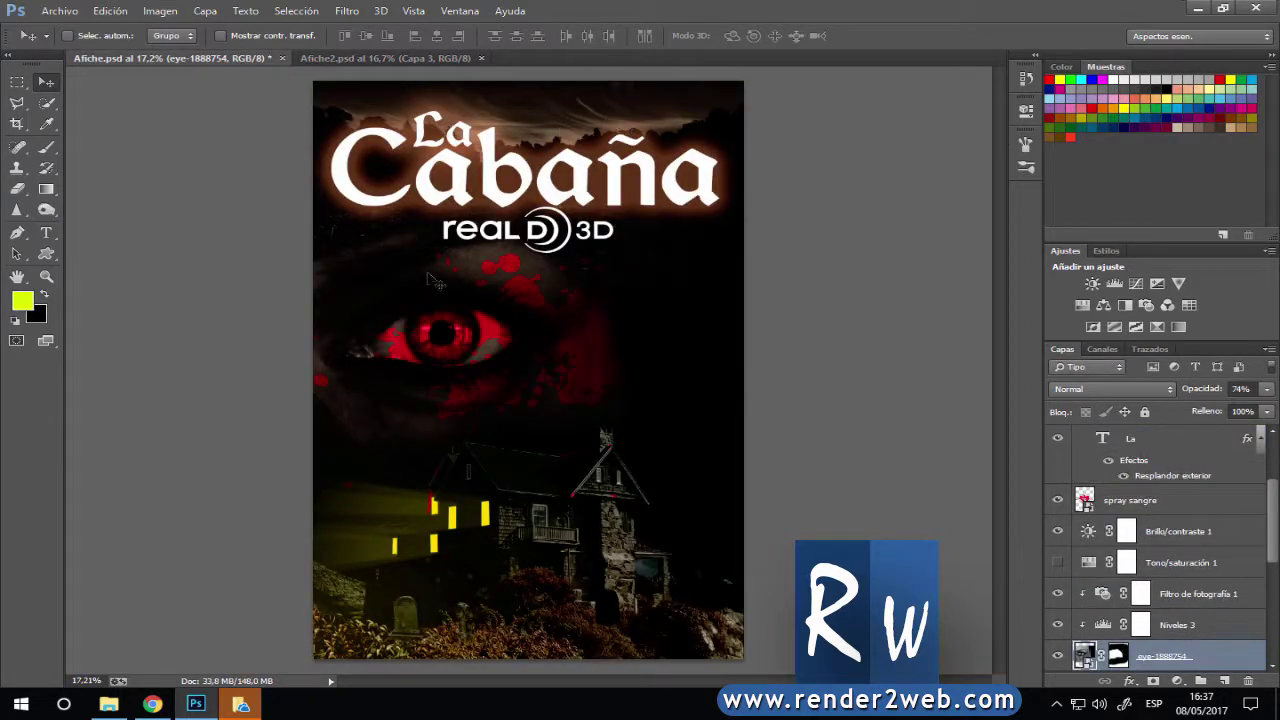
pyautogui.click(385, 58)
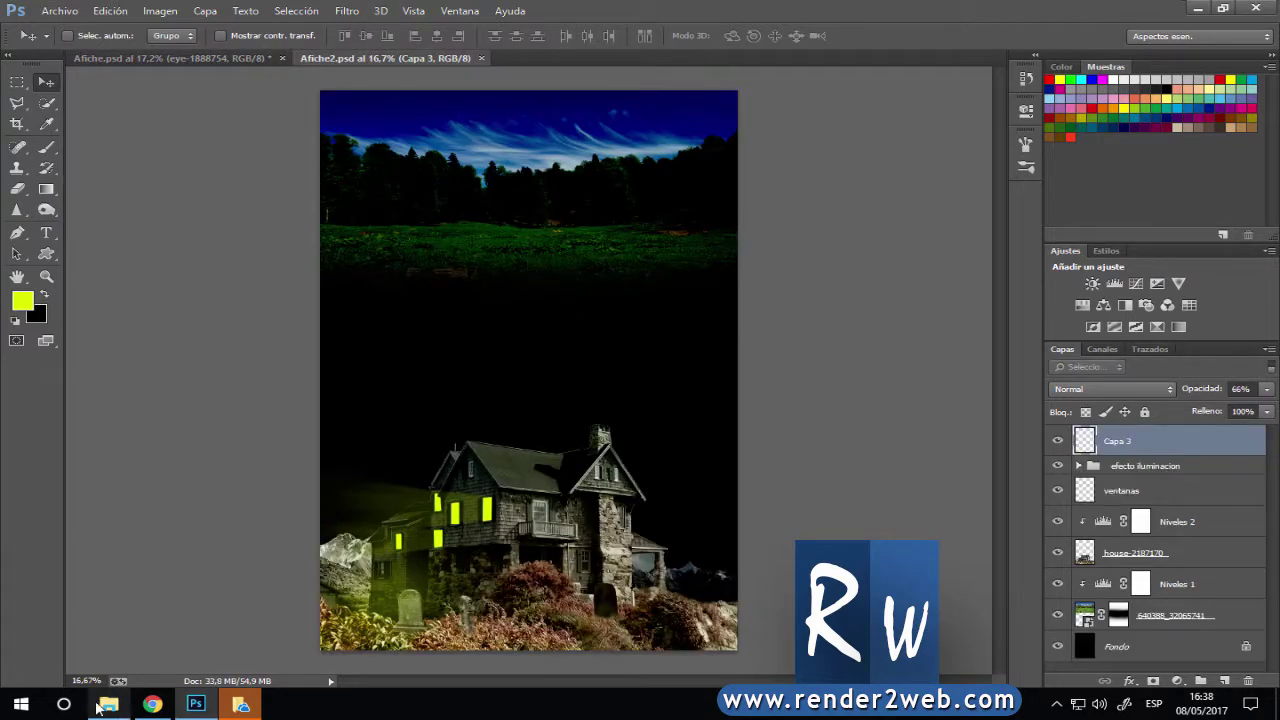
# Drag eye-1888754.jpg from the afiche folder in File Explorer into the house scene.
pyautogui.rightClick(245, 702)
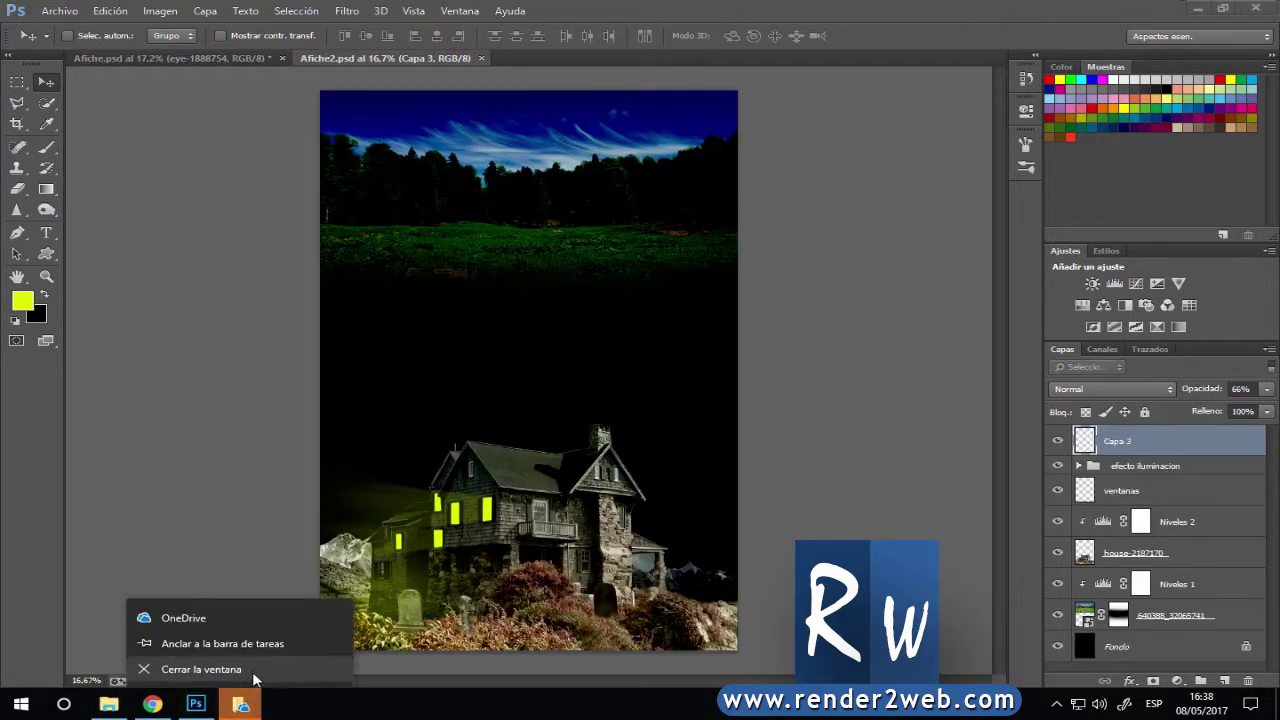
pyautogui.click(254, 673)
pyautogui.click(108, 703)
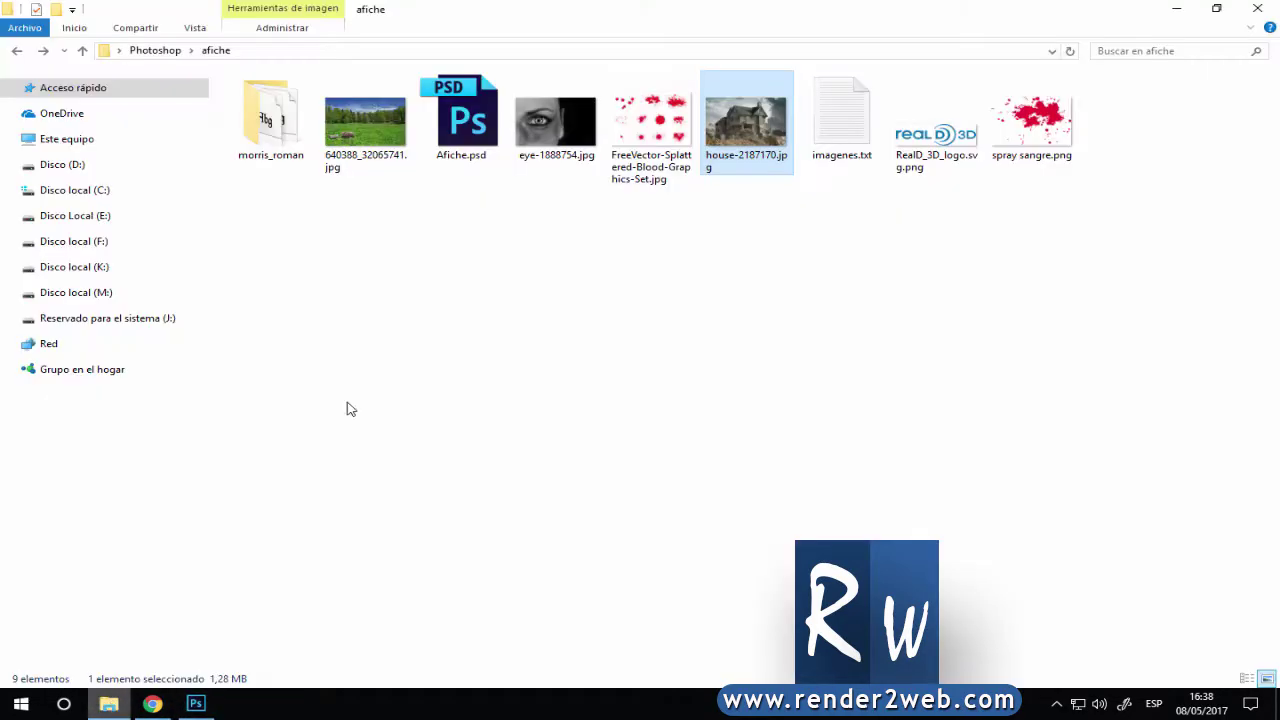
pyautogui.click(556, 150)
pyautogui.moveTo(631, 200)
pyautogui.mouseDown()
pyautogui.moveTo(422, 400)
pyautogui.moveTo(475, 378)
pyautogui.mouseUp()
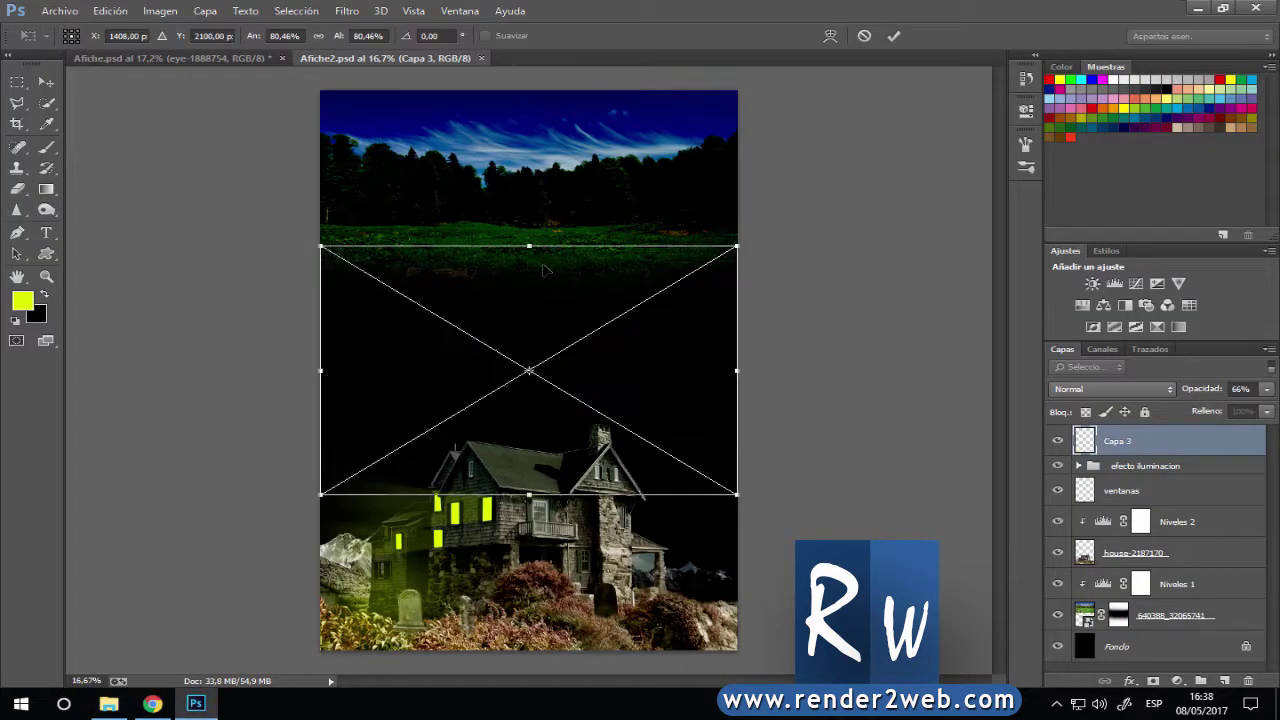
# Place the eye photo at about 105% across the poster's middle, commit it, and add a layer mask.
pyautogui.moveTo(531, 281); pyautogui.dragTo(526, 257)
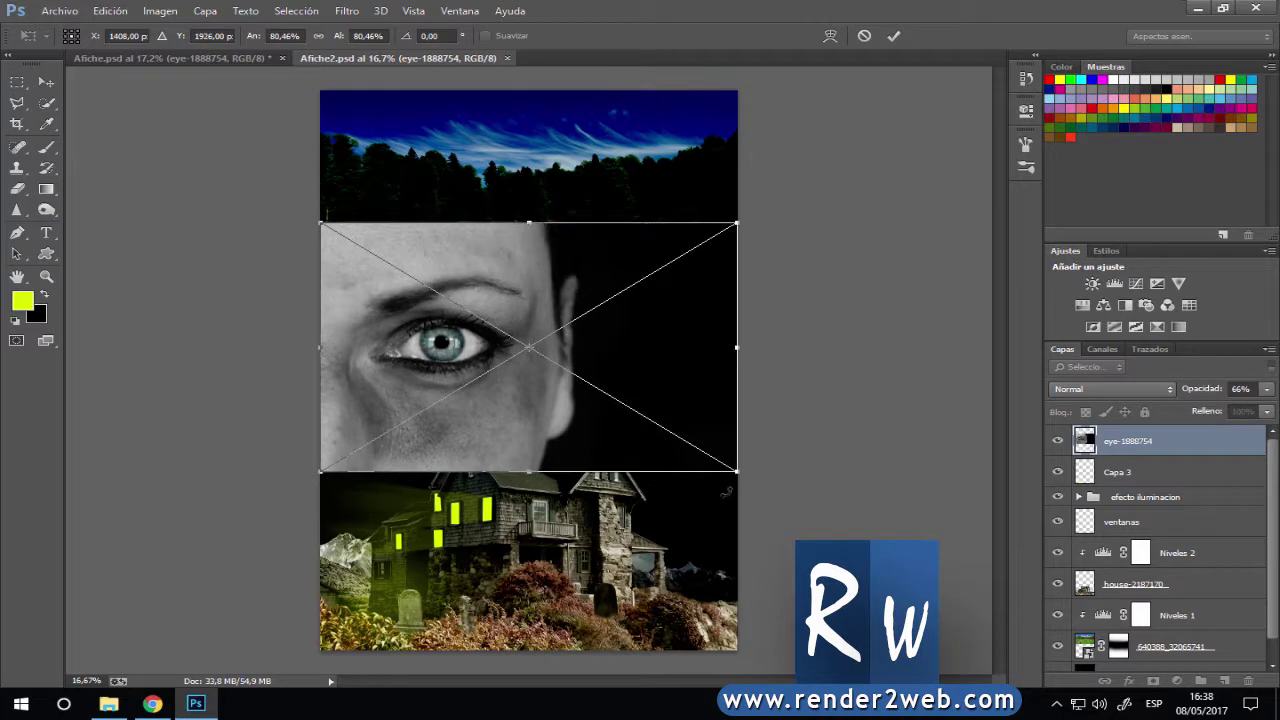
pyautogui.moveTo(741, 473); pyautogui.dragTo(864, 546)
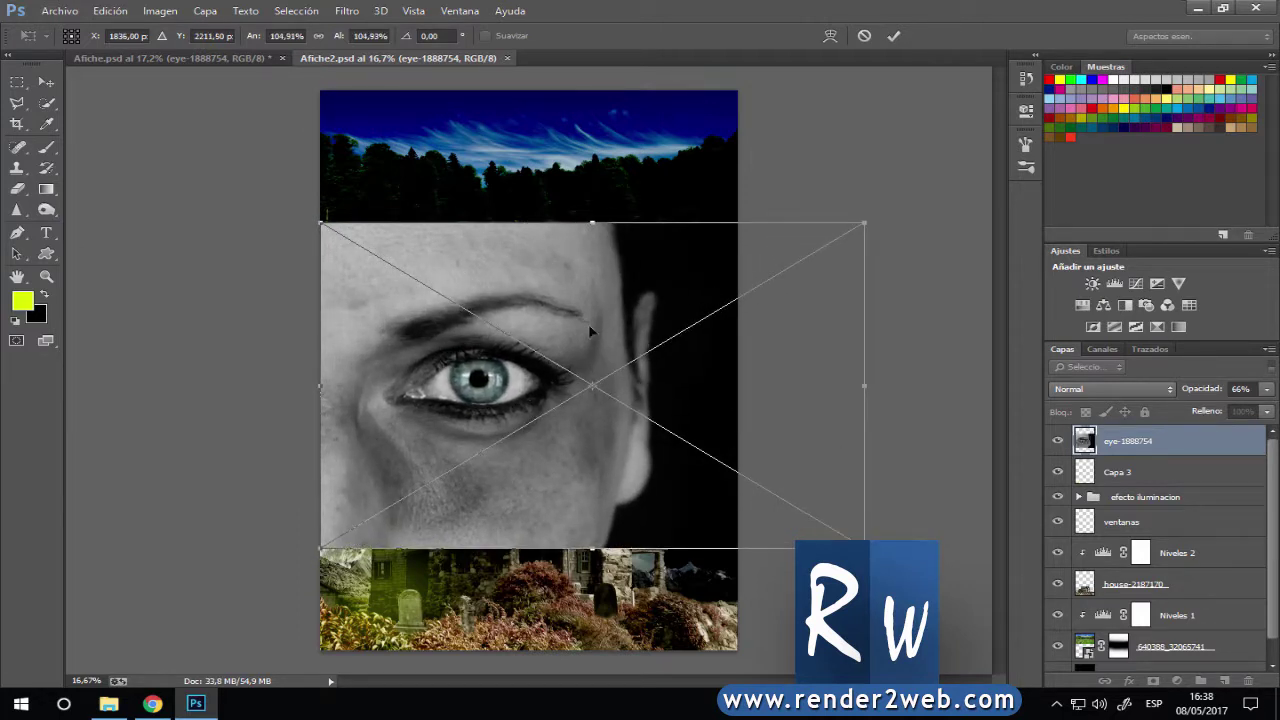
pyautogui.moveTo(589, 327); pyautogui.dragTo(573, 287)
pyautogui.click(892, 36)
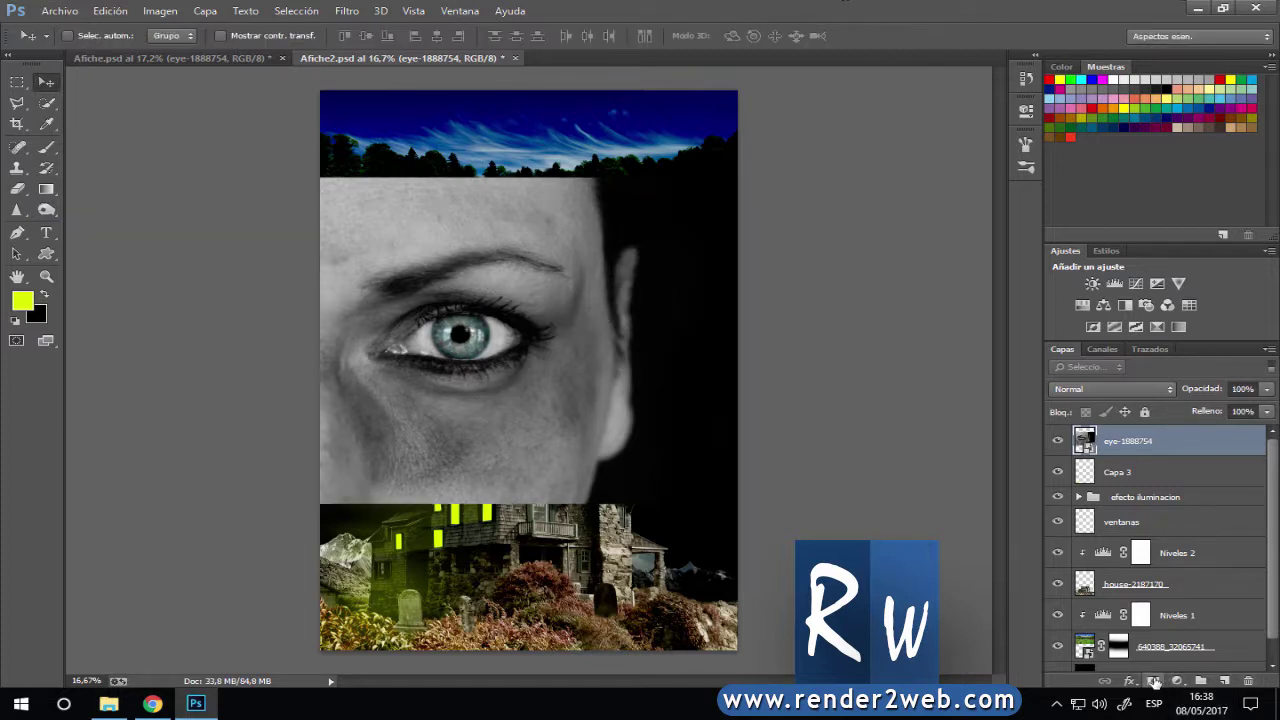
pyautogui.click(1153, 682)
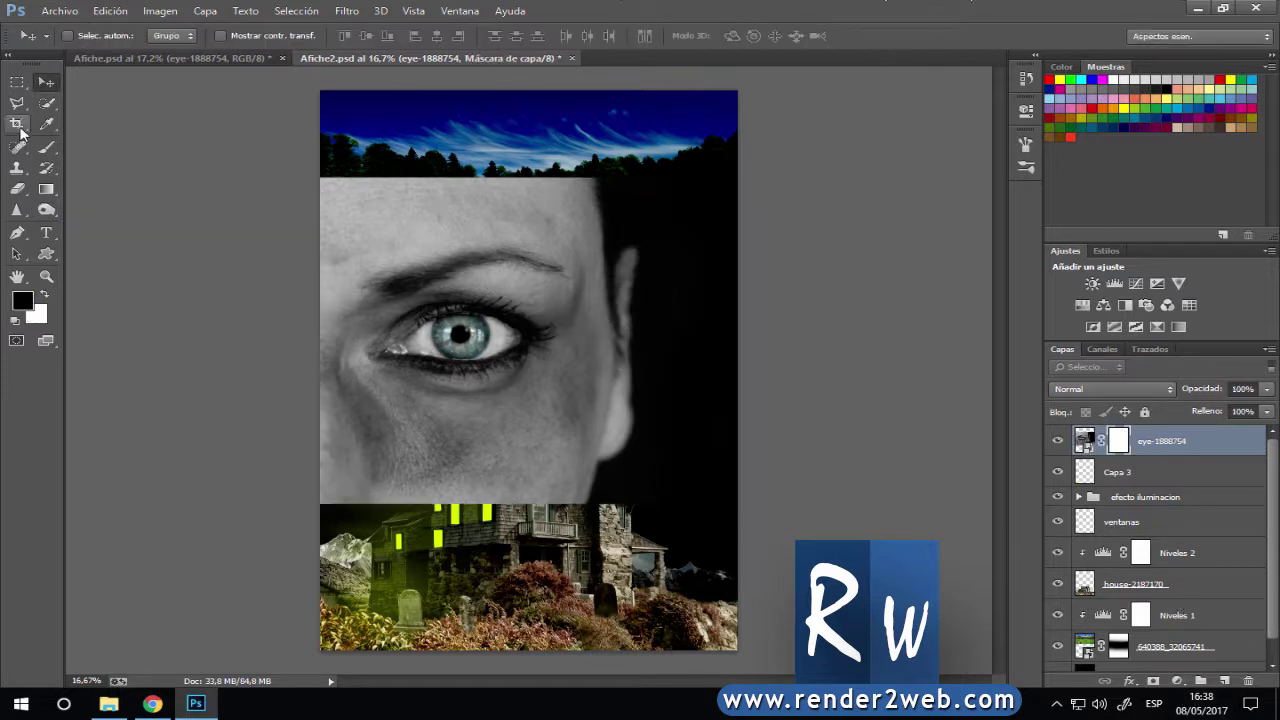
# Paint black on the eye mask with a 1510 px brush, hiding its bottom and top edges.
pyautogui.click(55, 152)
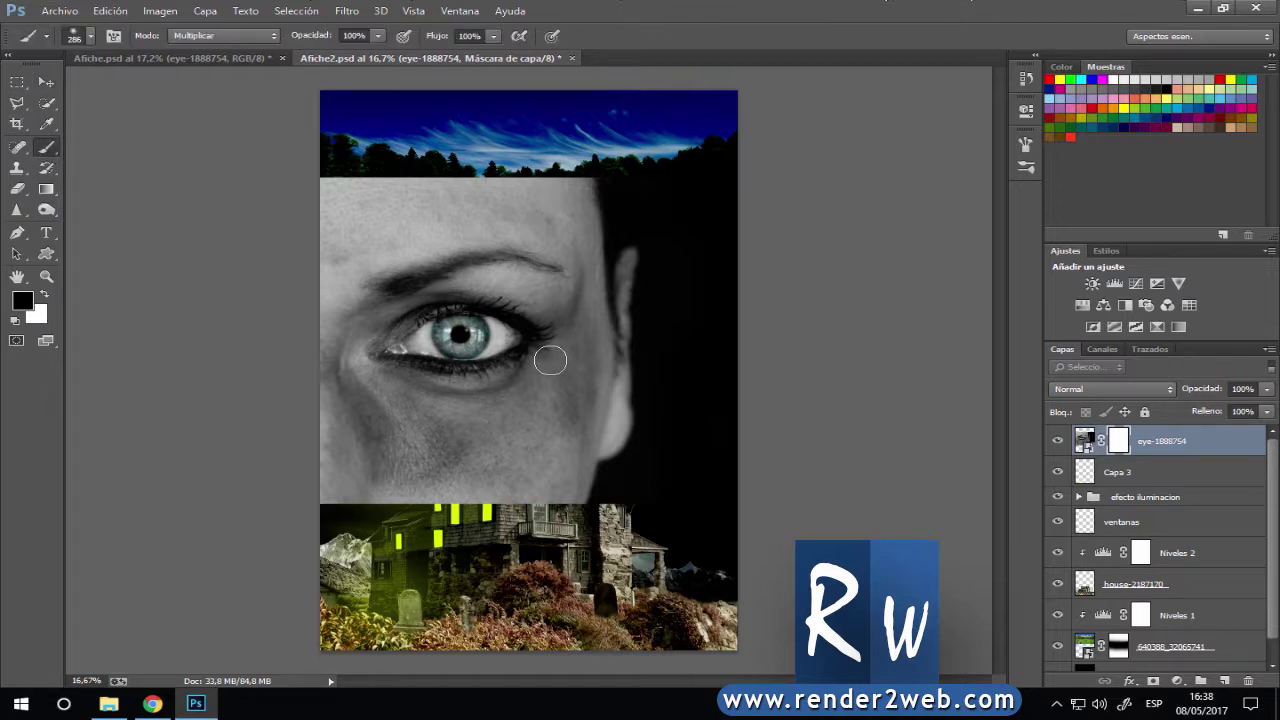
pyautogui.moveTo(550, 360); pyautogui.dragTo(701, 363)
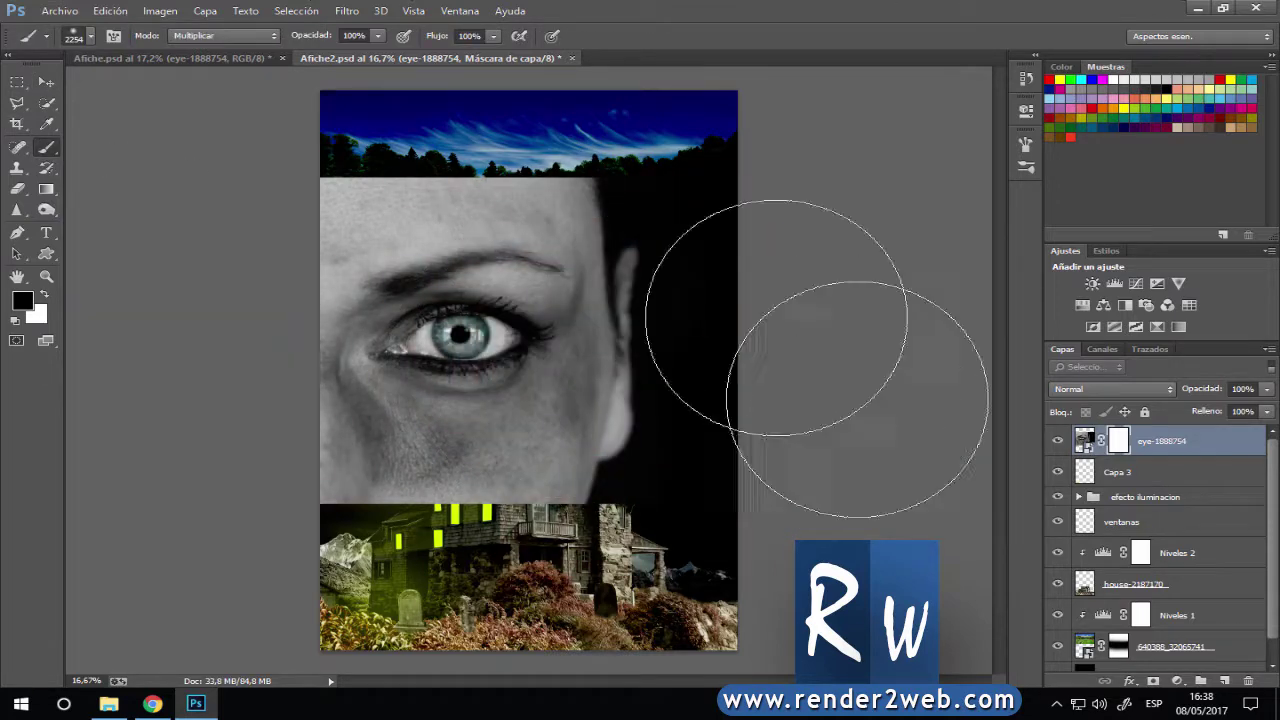
pyautogui.moveTo(600, 215); pyautogui.dragTo(568, 231)
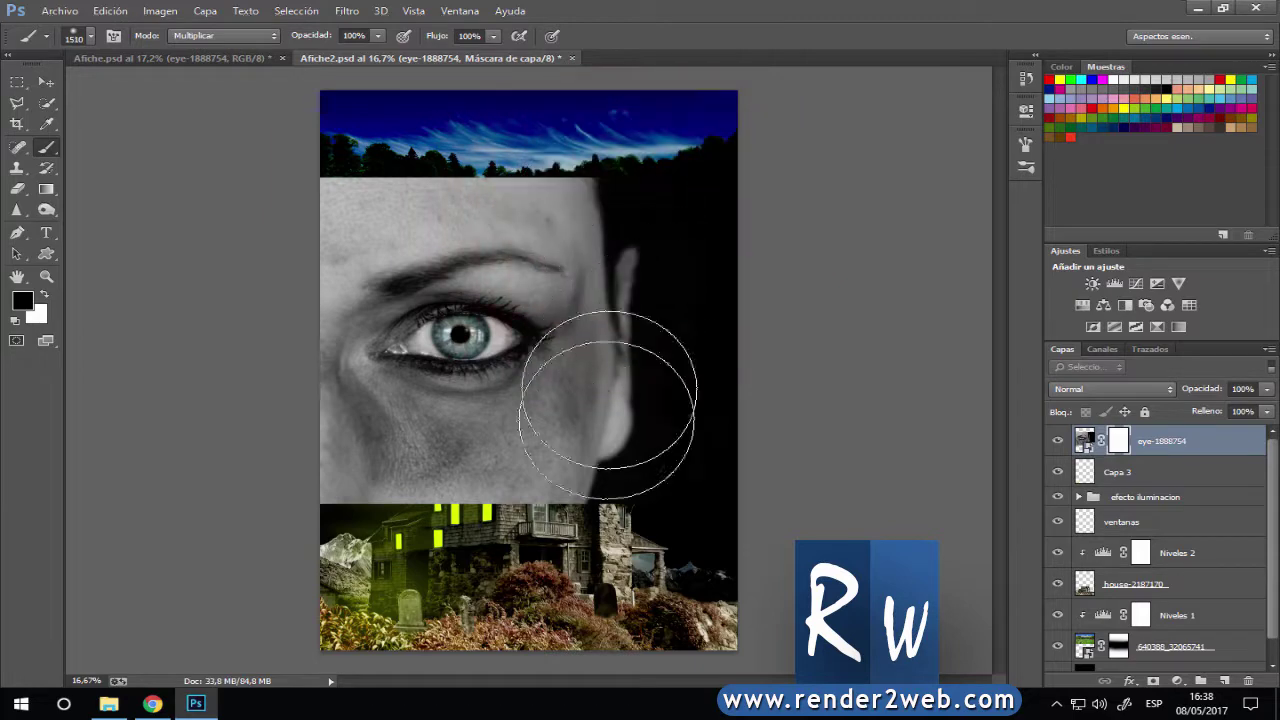
pyautogui.moveTo(371, 500)
pyautogui.mouseDown()
pyautogui.moveTo(470, 575)
pyautogui.moveTo(686, 450)
pyautogui.moveTo(706, 268)
pyautogui.moveTo(590, 145)
pyautogui.moveTo(509, 109)
pyautogui.moveTo(300, 143)
pyautogui.moveTo(270, 168)
pyautogui.moveTo(300, 149)
pyautogui.moveTo(500, 114)
pyautogui.moveTo(576, 140)
pyautogui.mouseUp()
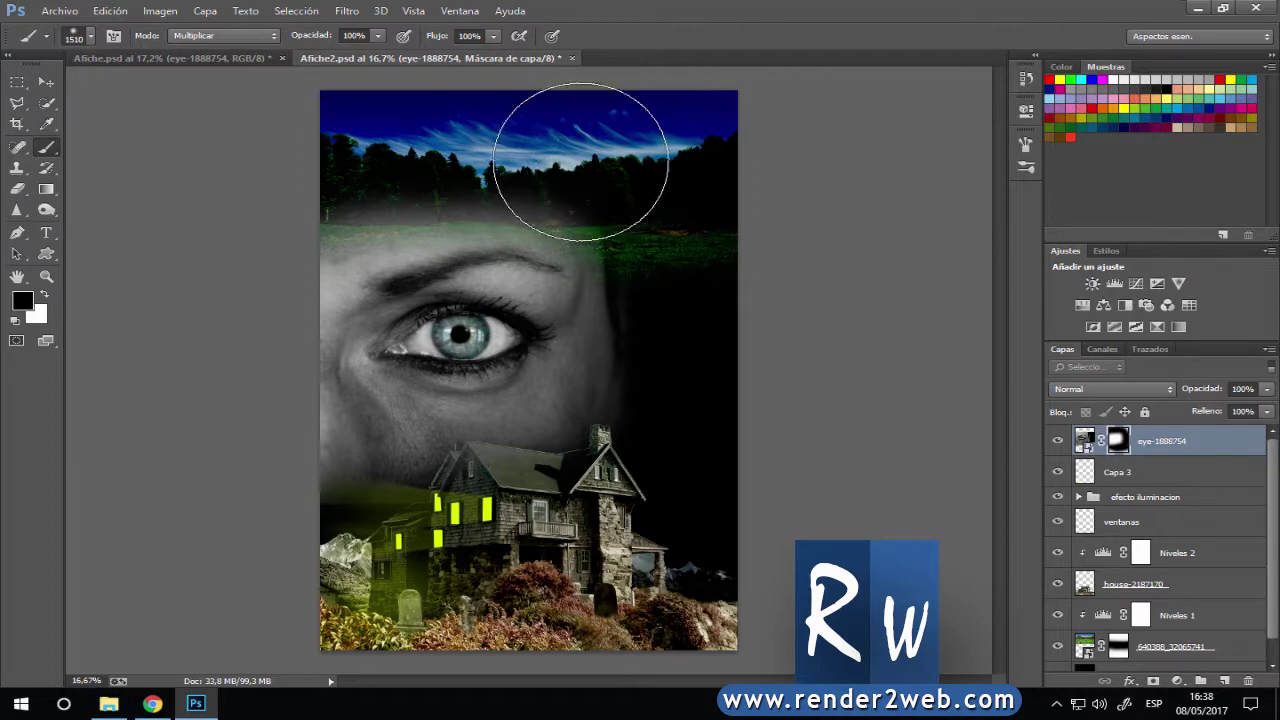
pyautogui.moveTo(580, 162)
pyautogui.mouseDown()
pyautogui.moveTo(471, 143)
pyautogui.moveTo(229, 157)
pyautogui.moveTo(545, 140)
pyautogui.mouseUp()
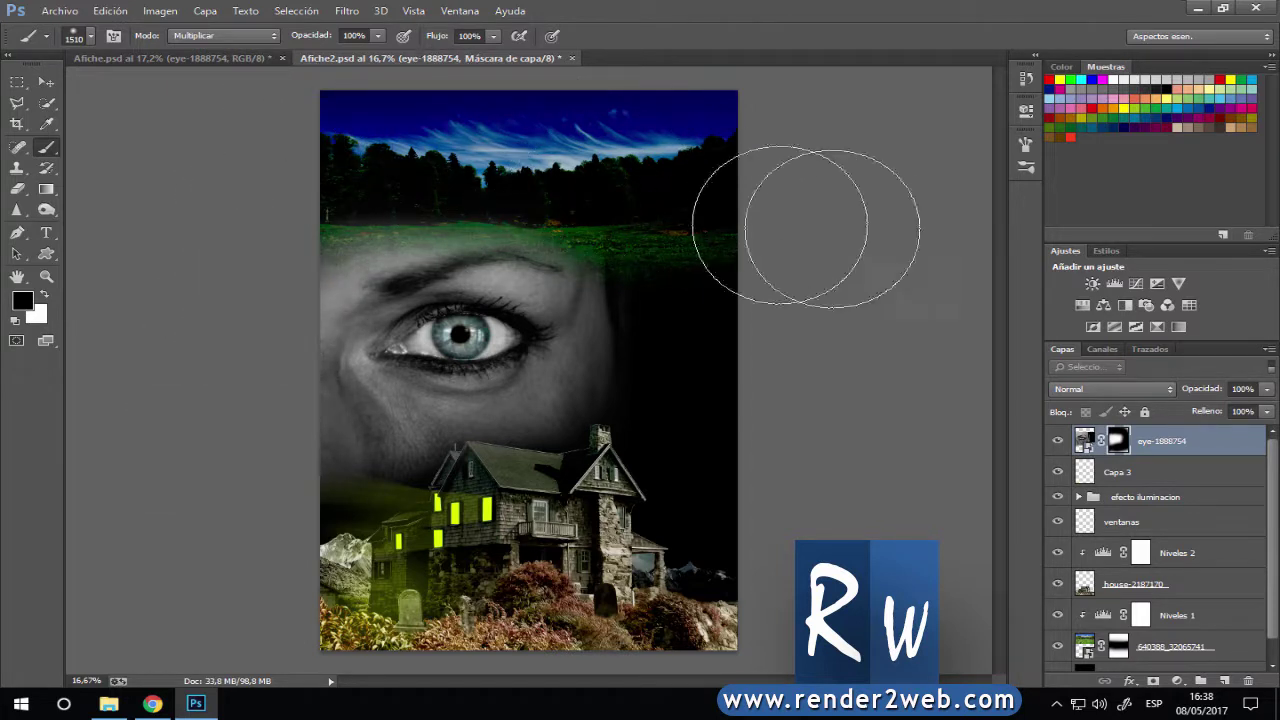
# Mask away more of the eye to reveal the grass on the right, then save.
pyautogui.click(48, 82)
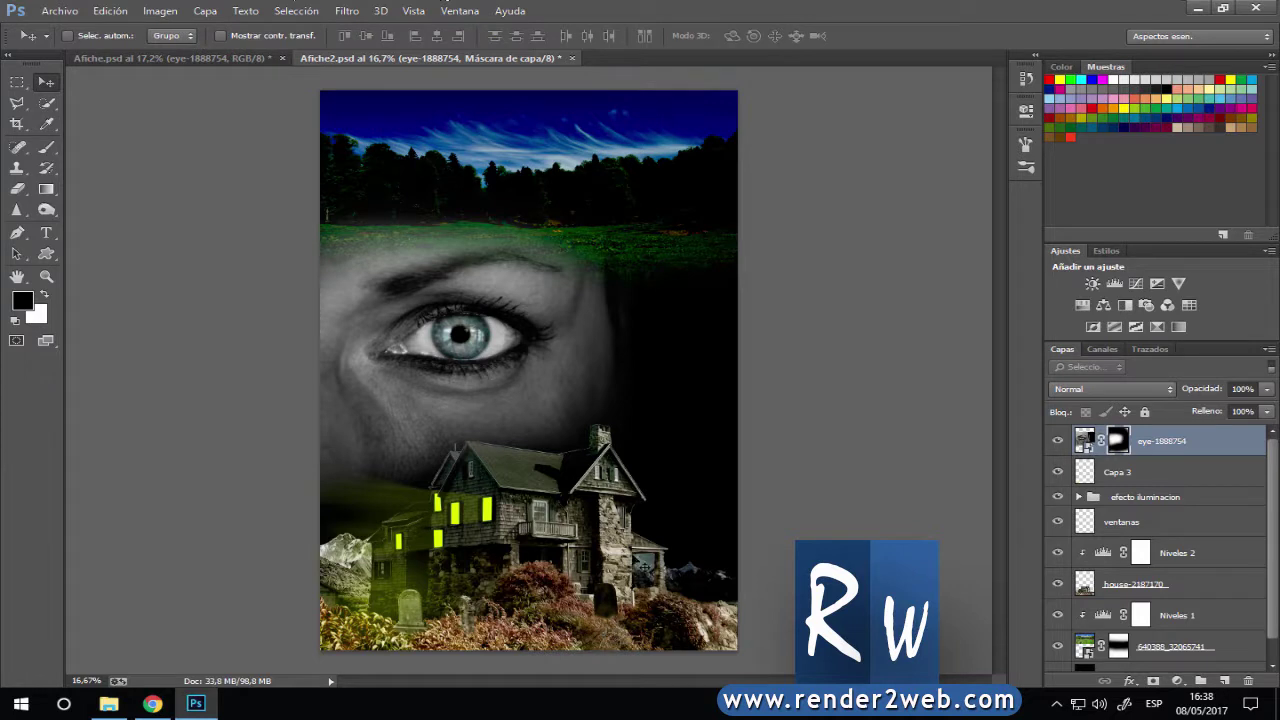
pyautogui.click(46, 147)
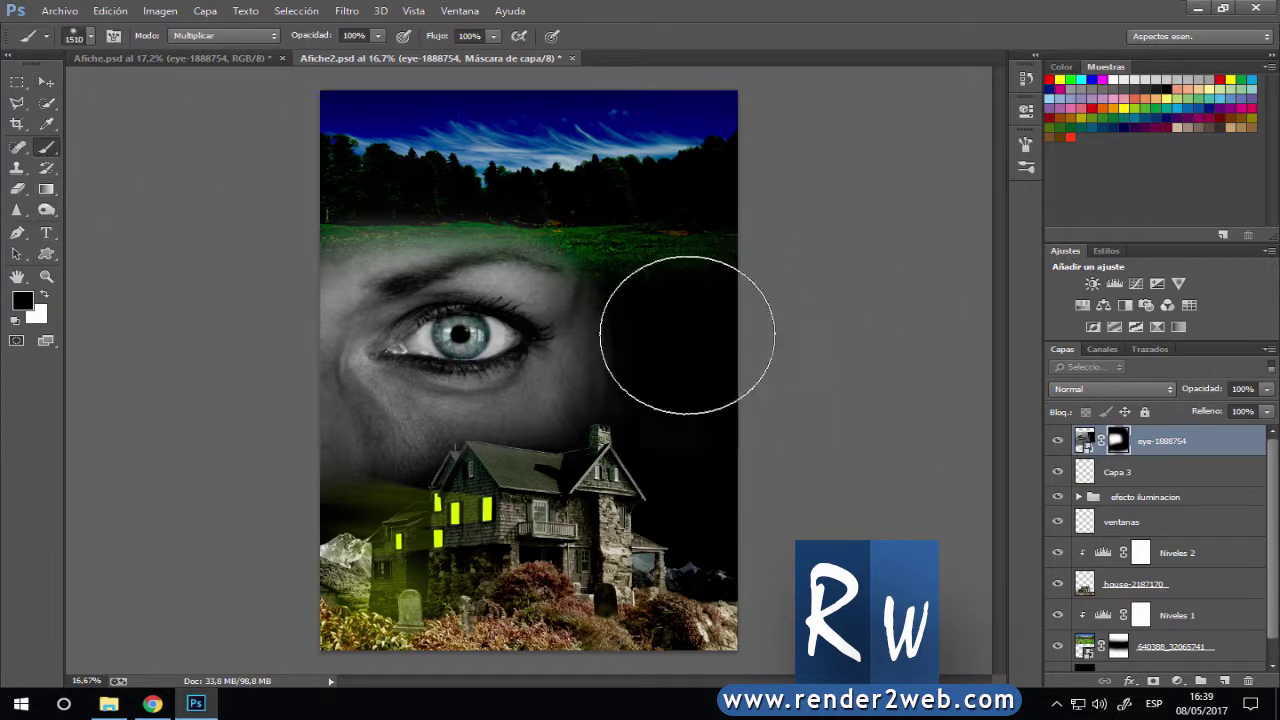
pyautogui.moveTo(668, 277); pyautogui.dragTo(600, 143)
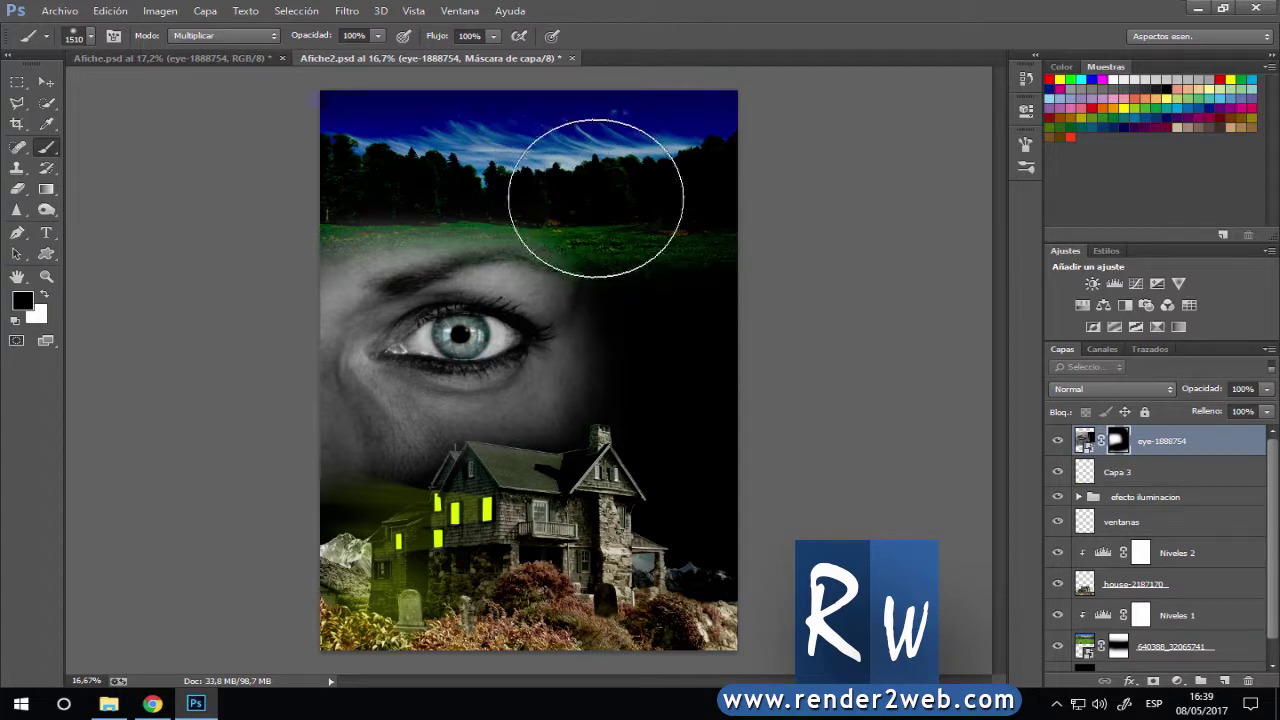
pyautogui.click(46, 81)
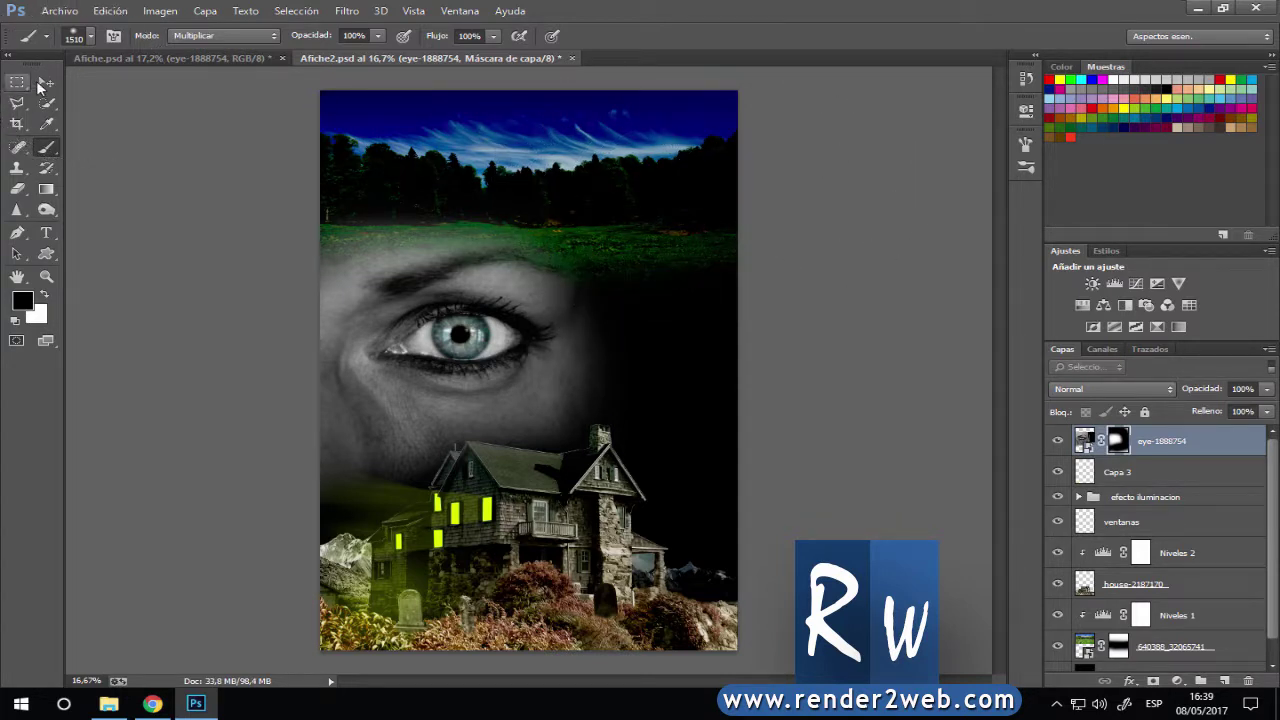
pyautogui.hotkey('ctrl', 's')
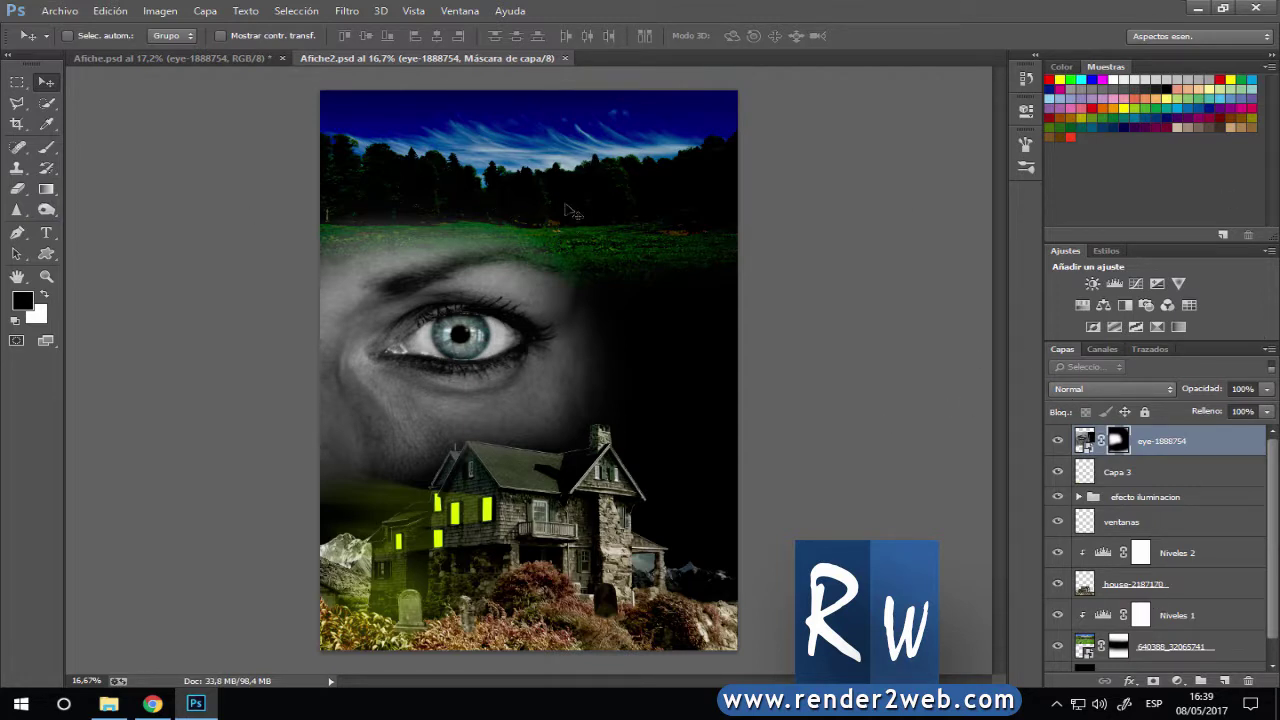
# Raise Niveles 1's black input to 134 to darken the forest, and save.
pyautogui.scroll(-1, 1184, 566)
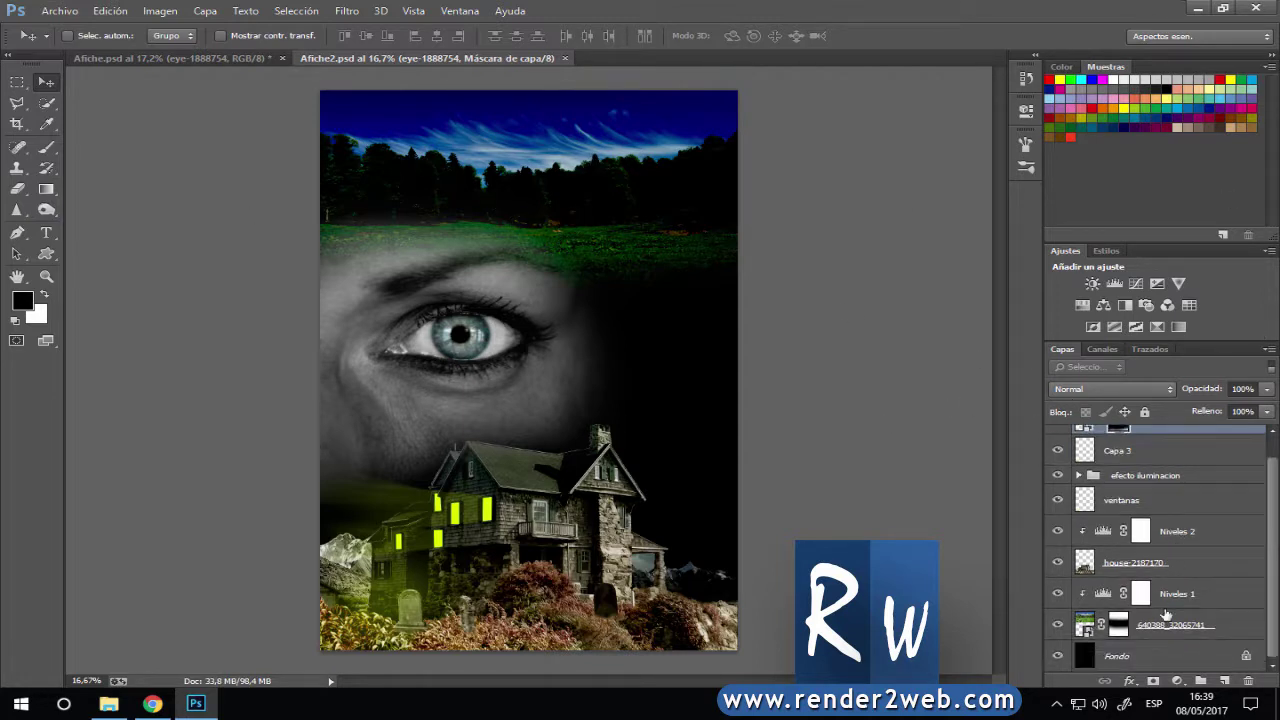
pyautogui.doubleClick(1101, 593)
pyautogui.moveTo(866, 273); pyautogui.dragTo(880, 271)
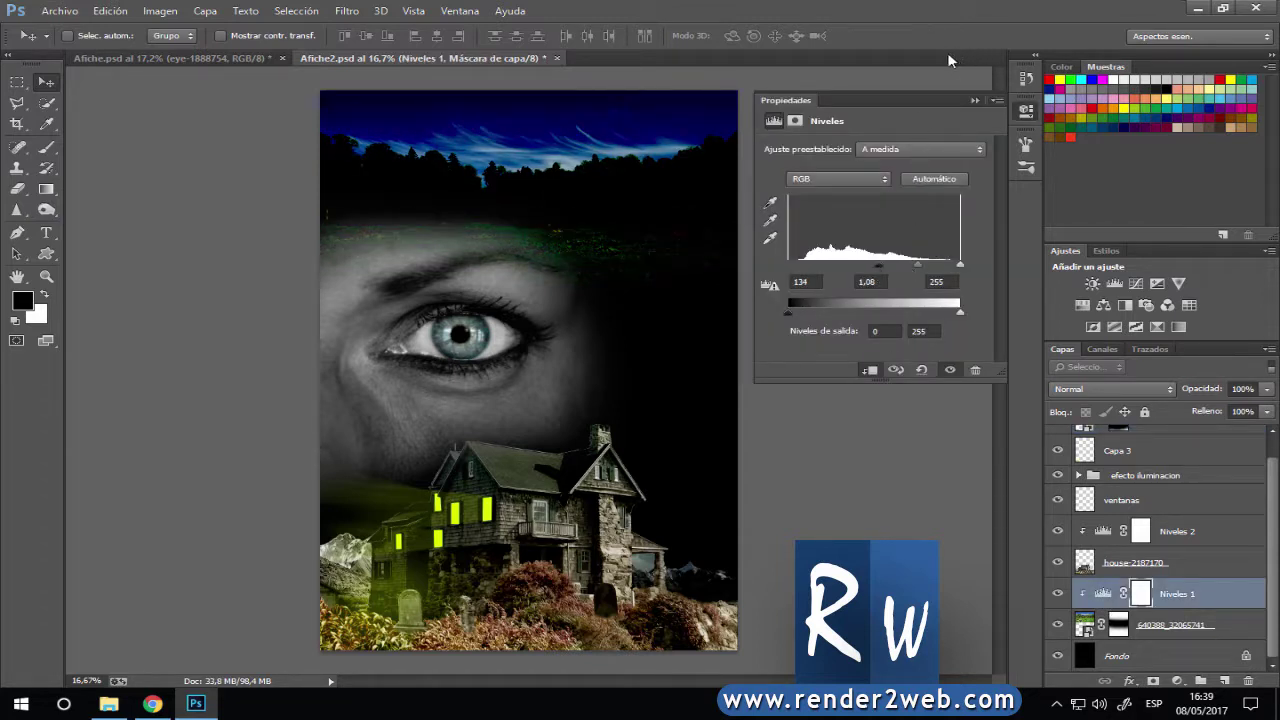
pyautogui.click(973, 101)
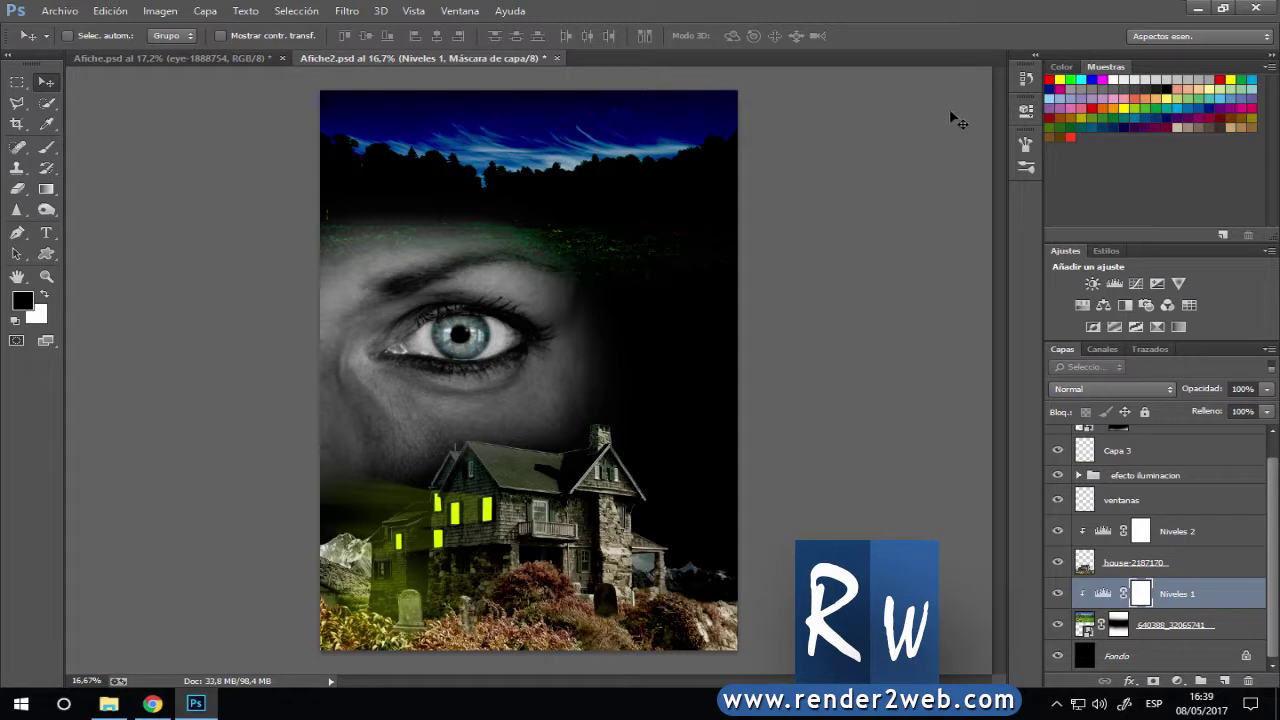
pyautogui.hotkey('ctrl', 's')
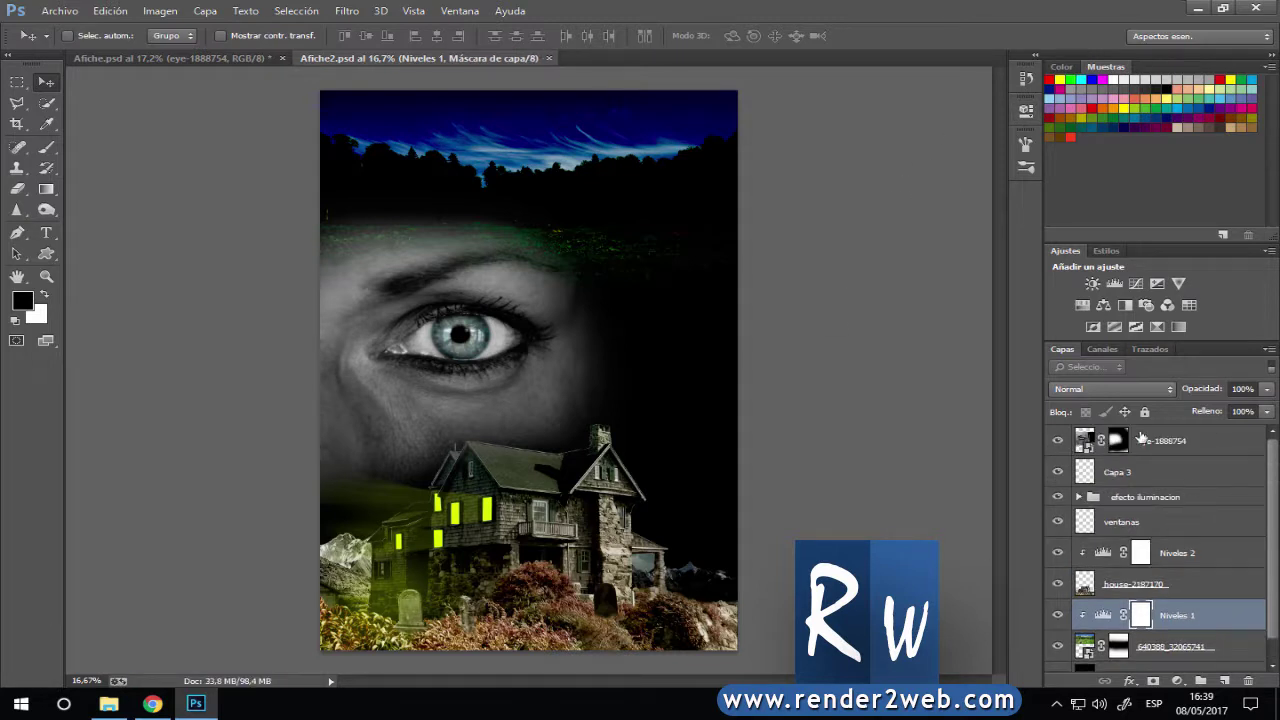
# Add a Levels layer clipped to eye-1888754 with input levels 25, 0.68 and 255.
pyautogui.click(1083, 441)
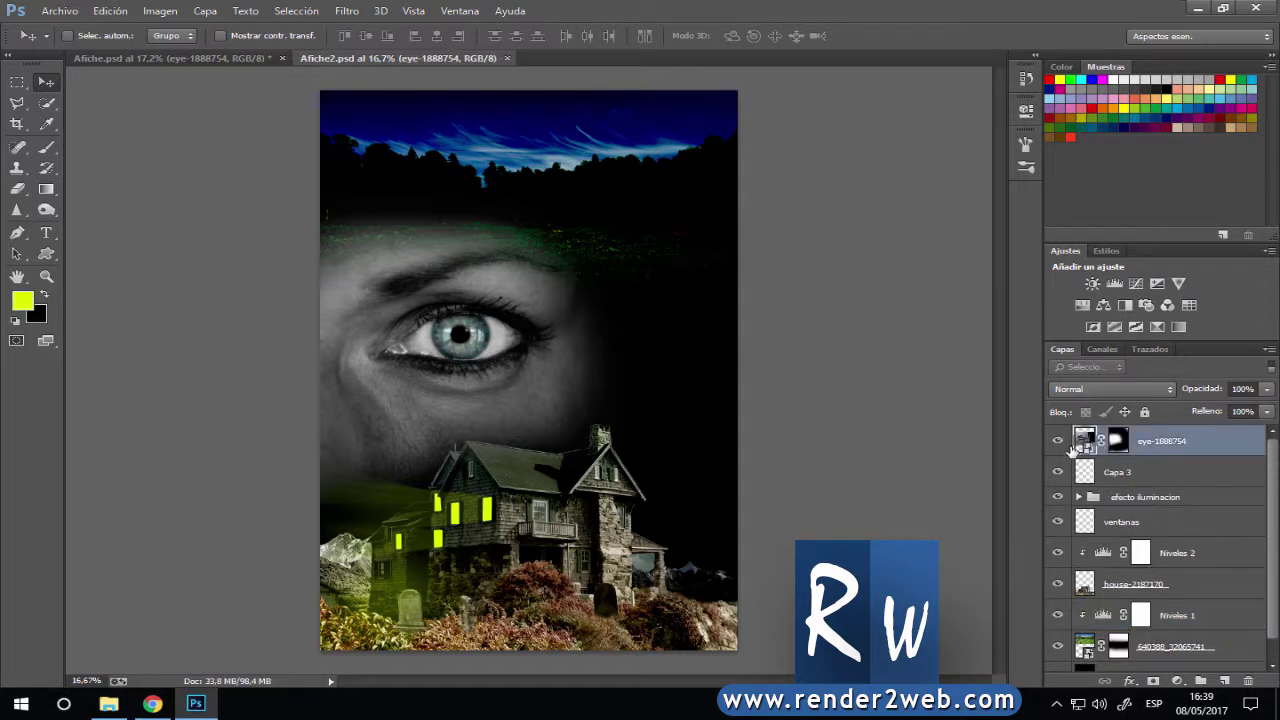
pyautogui.click(1113, 283)
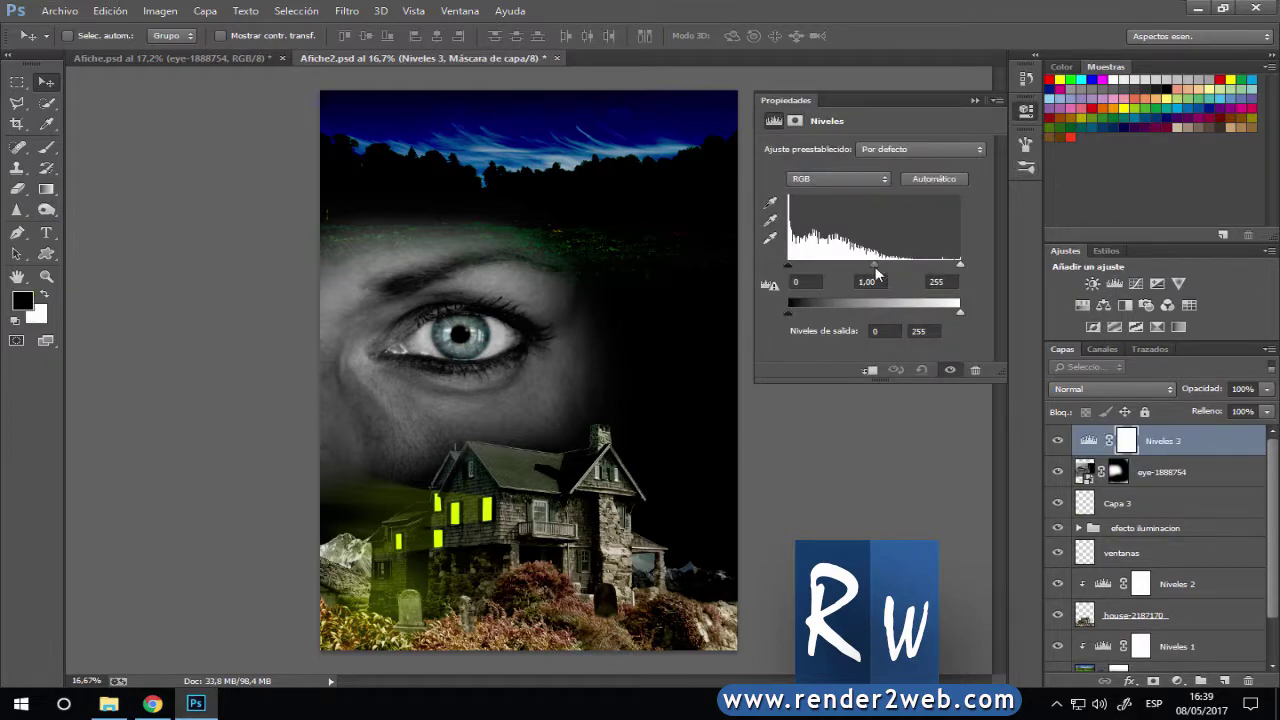
pyautogui.moveTo(787, 265); pyautogui.dragTo(903, 269)
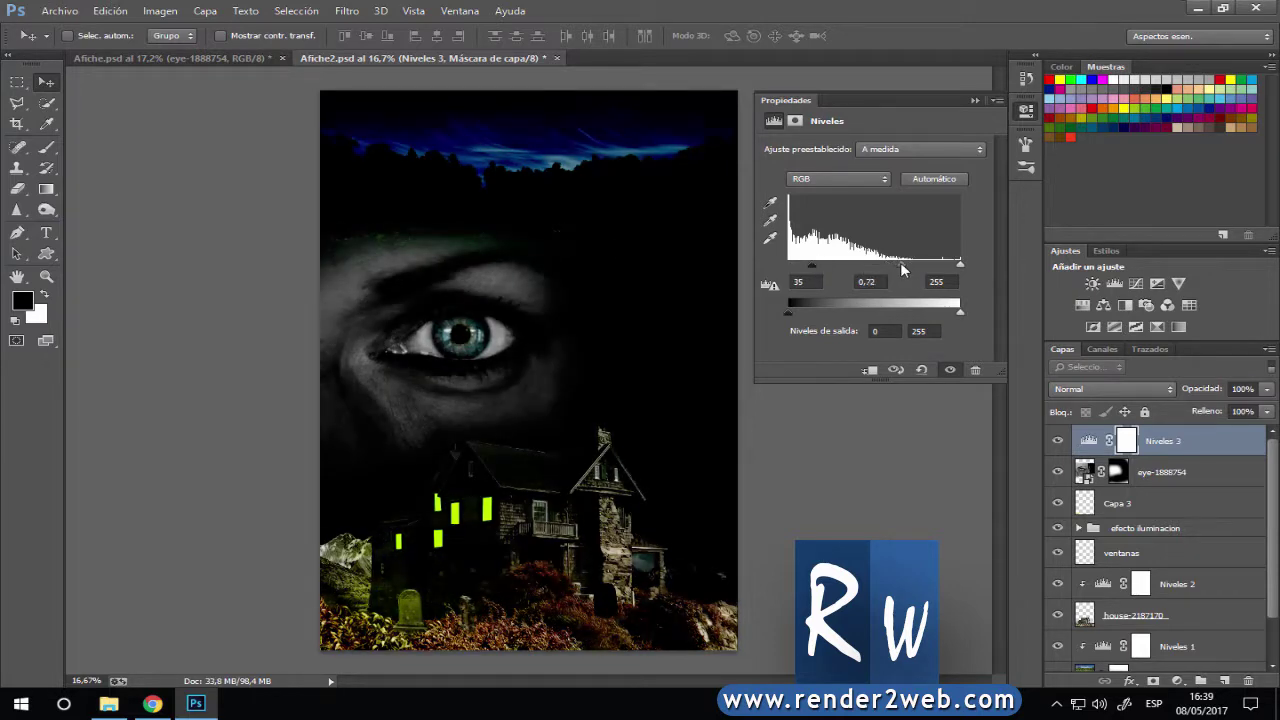
pyautogui.click(870, 370)
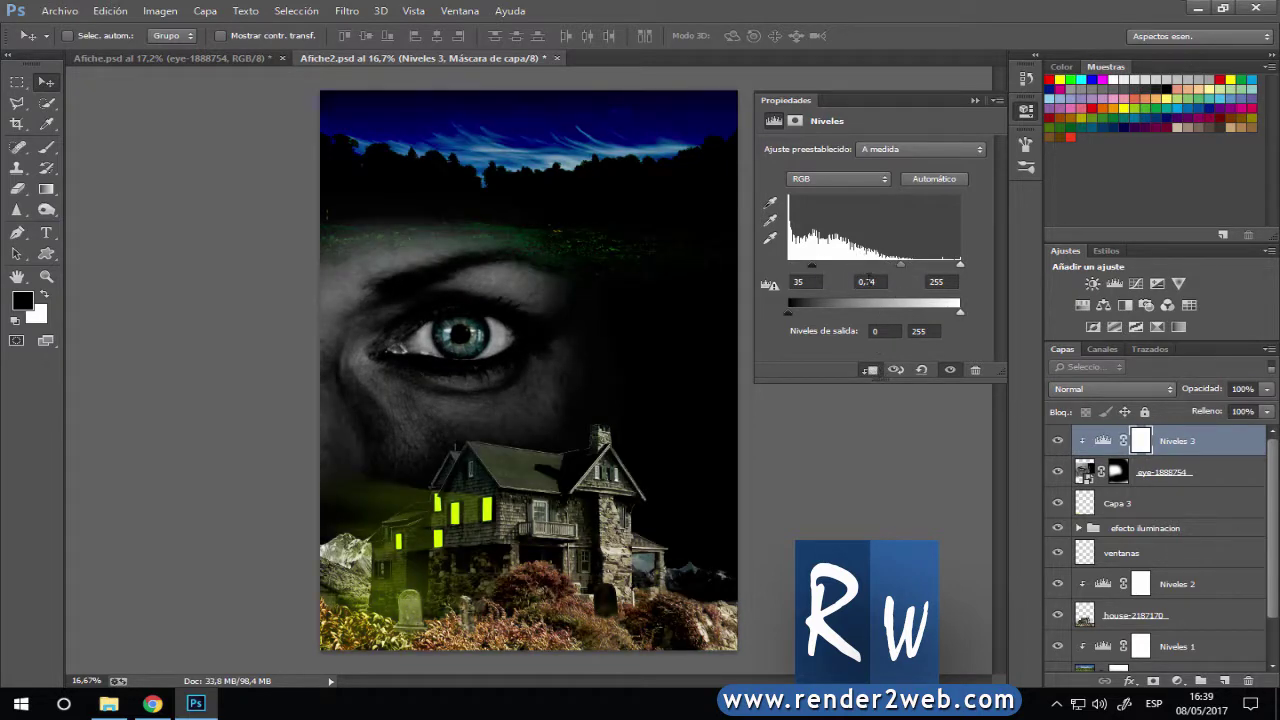
pyautogui.moveTo(903, 268); pyautogui.dragTo(908, 273)
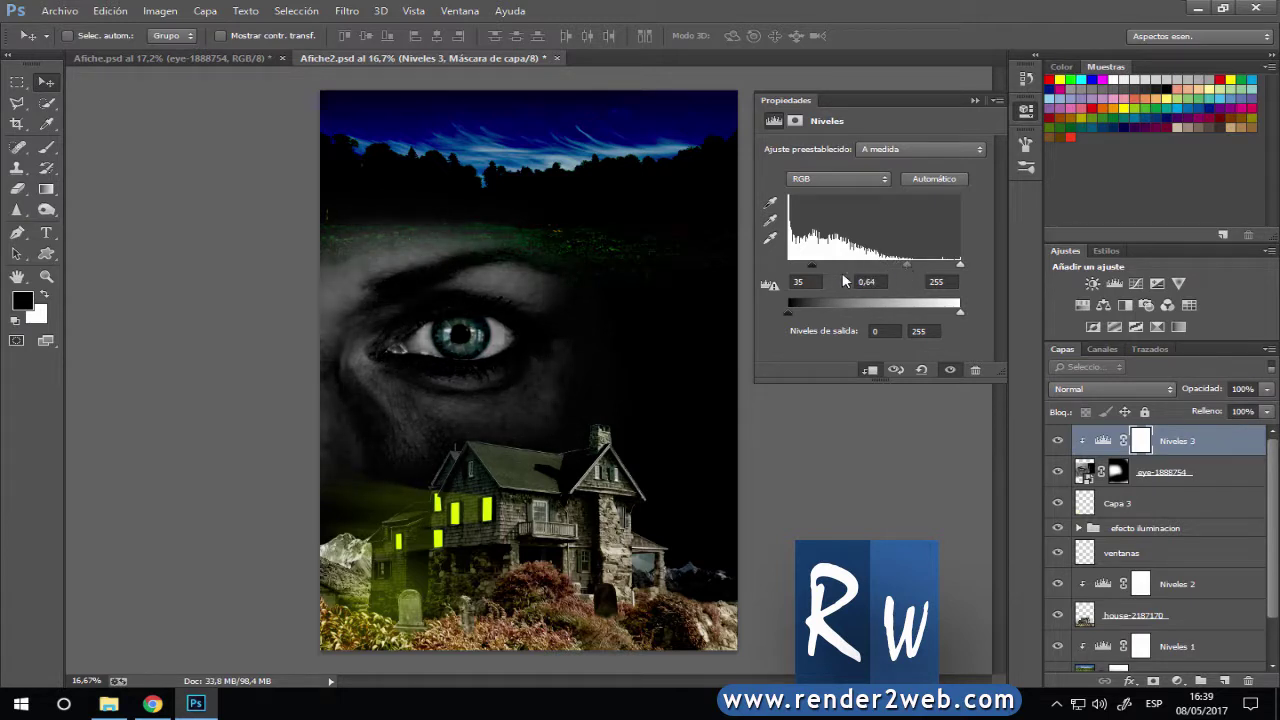
pyautogui.moveTo(812, 273); pyautogui.dragTo(804, 270)
pyautogui.moveTo(908, 272)
pyautogui.mouseDown()
pyautogui.moveTo(893, 273)
pyautogui.moveTo(904, 273)
pyautogui.mouseUp()
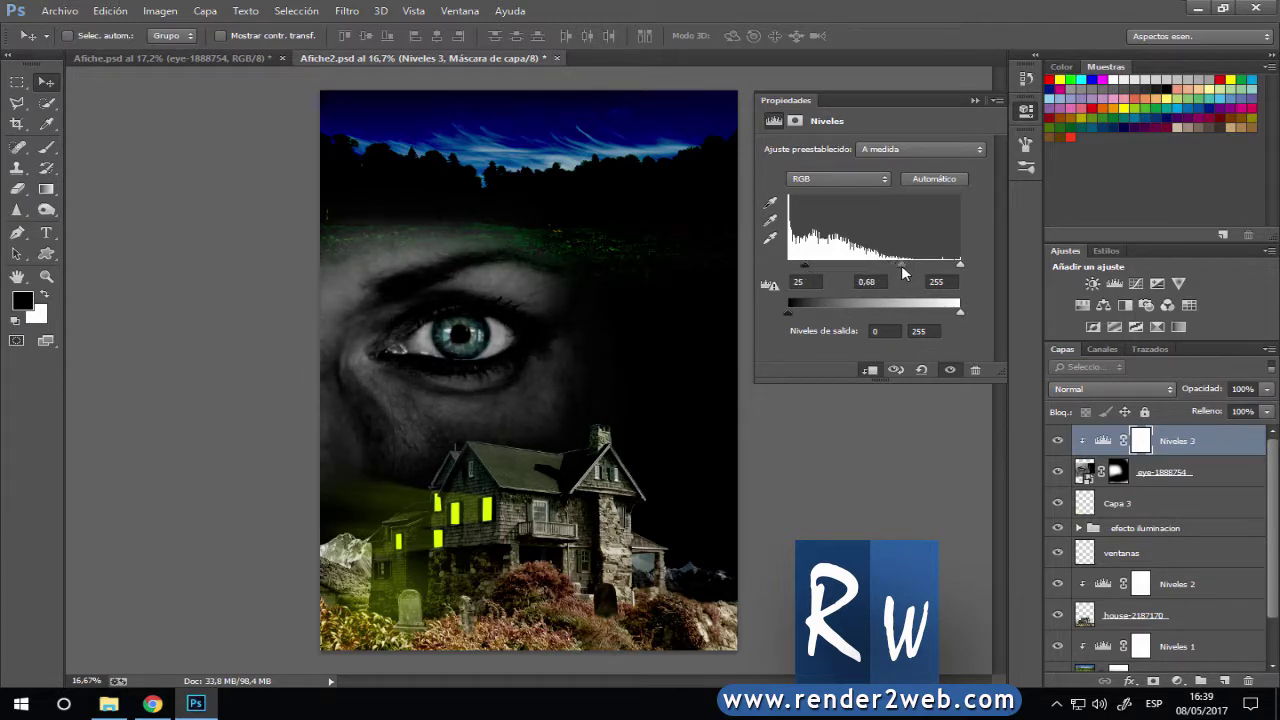
pyautogui.click(974, 101)
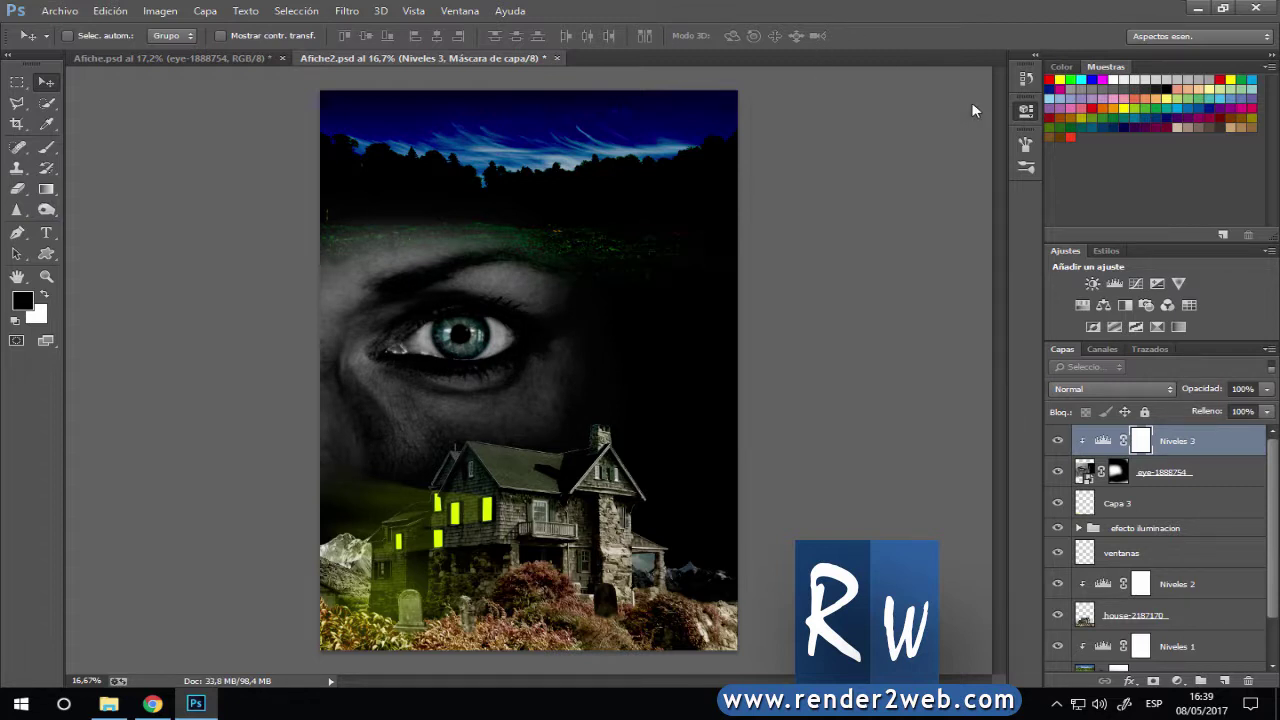
pyautogui.click(1131, 682)
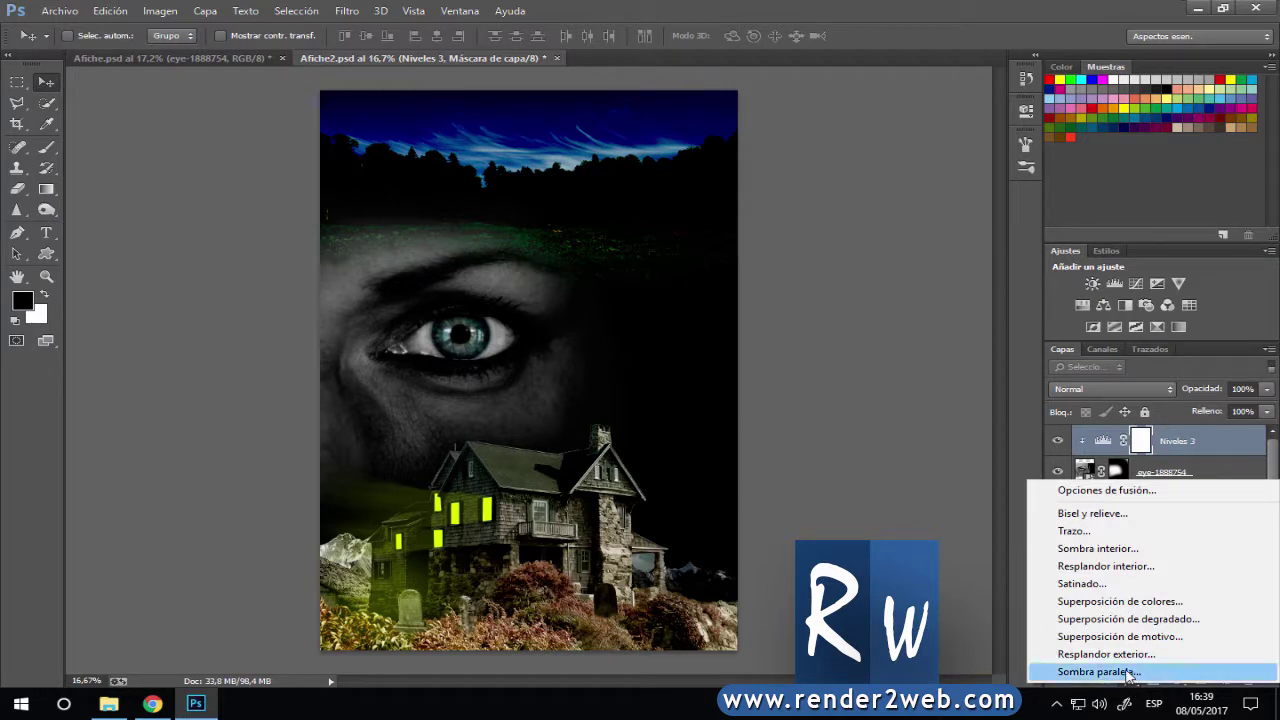
# Add the Equilibrio de color 1 Color Balance layer above Niveles 3, leaving its sliders at 0.
pyautogui.click(1132, 684)
pyautogui.click(1177, 681)
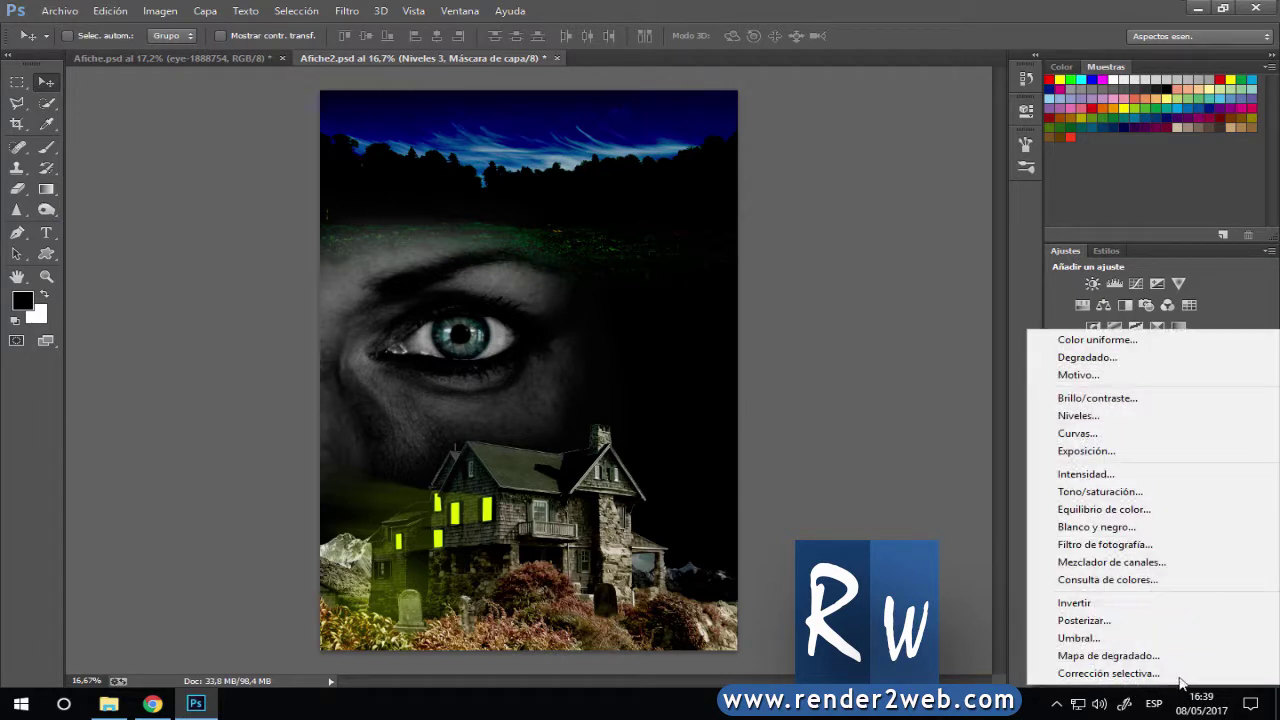
pyautogui.click(1127, 512)
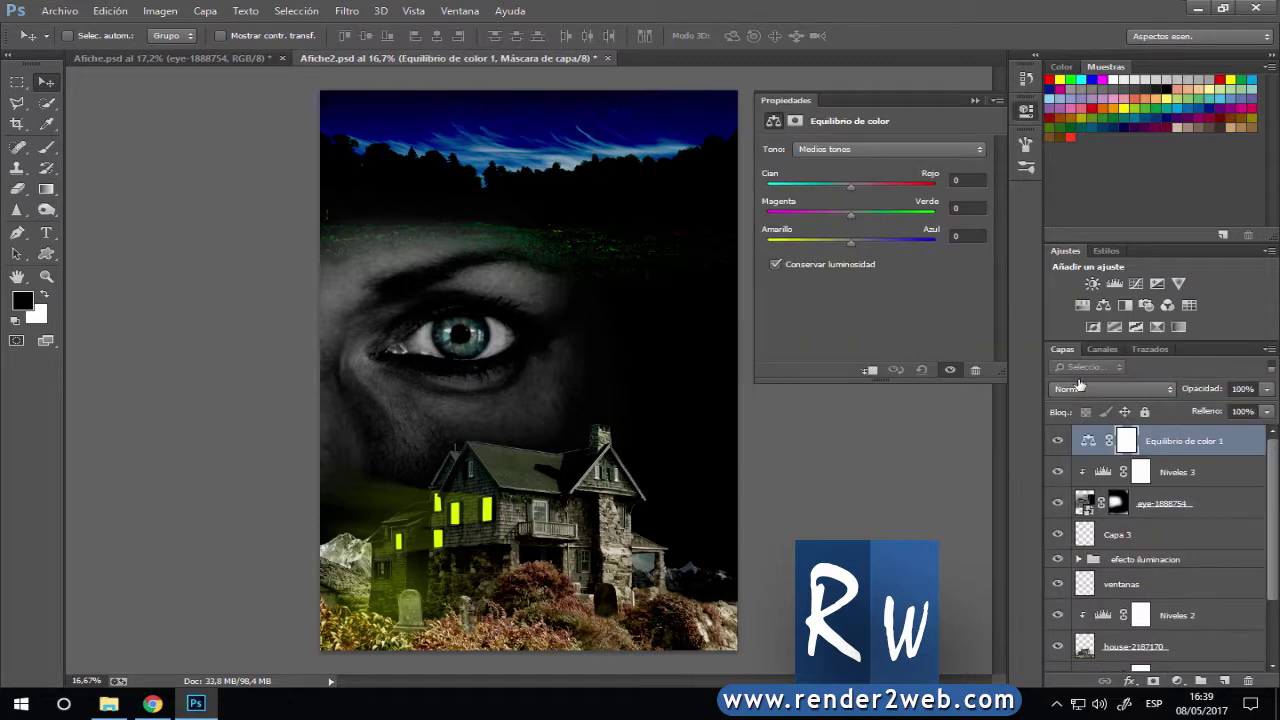
pyautogui.click(903, 150)
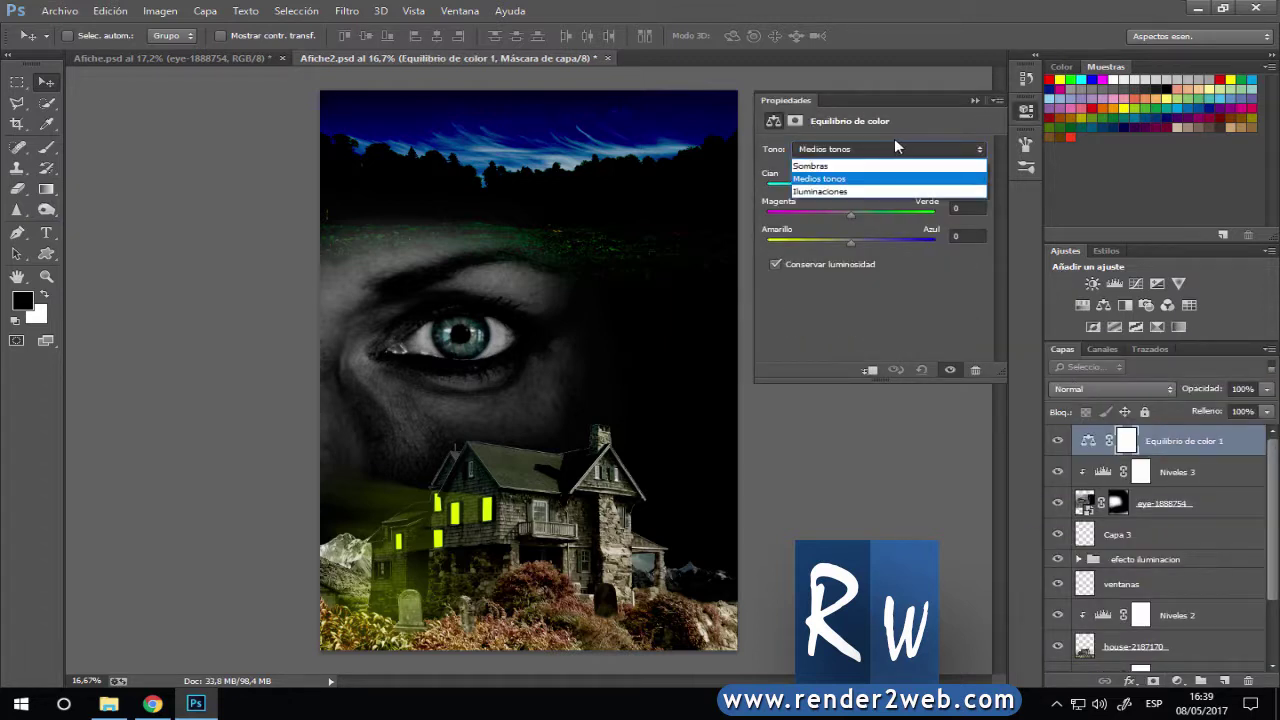
pyautogui.click(894, 148)
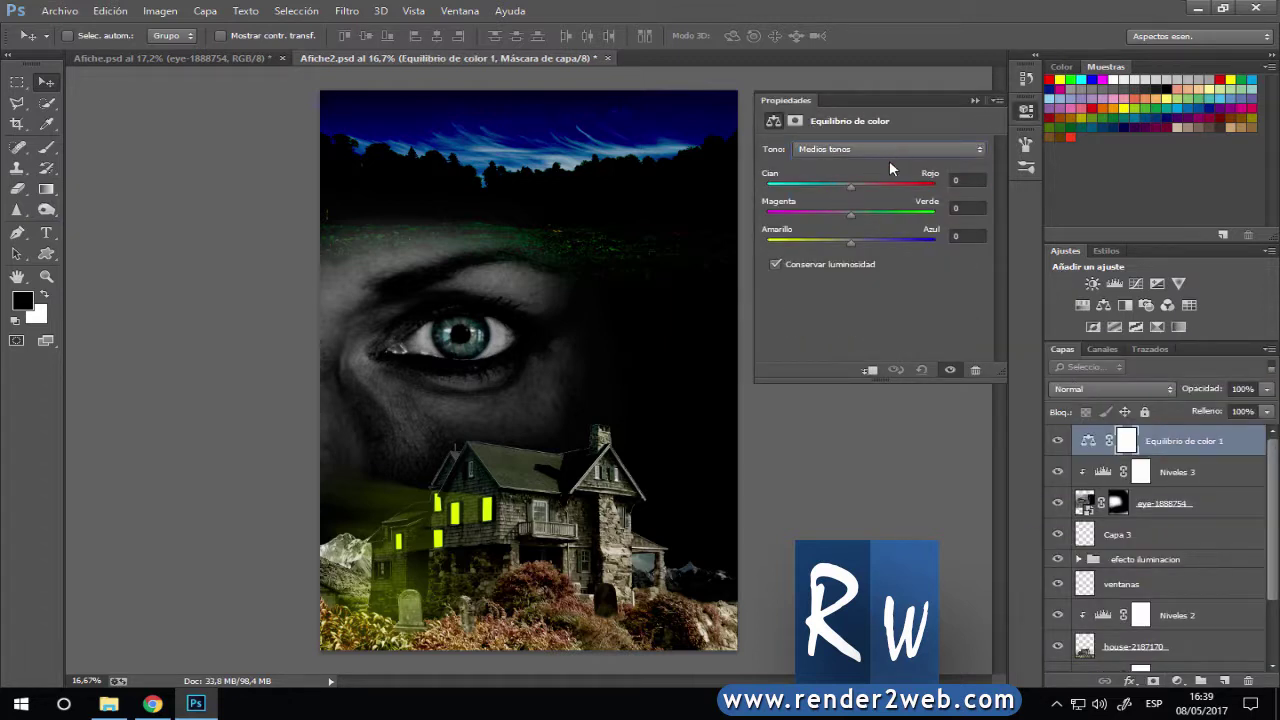
pyautogui.click(974, 101)
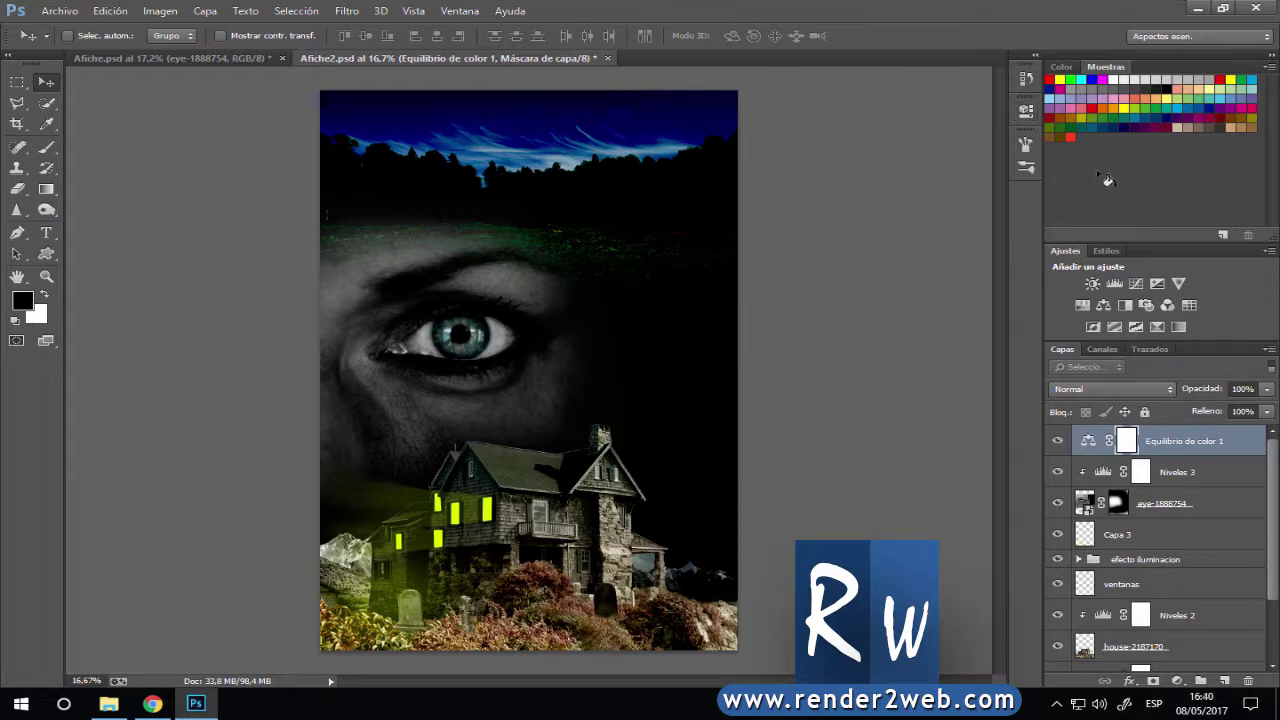
# Replace the Color Balance layer with a Photo Filter adjustment at reduced density.
pyautogui.press('Delete')
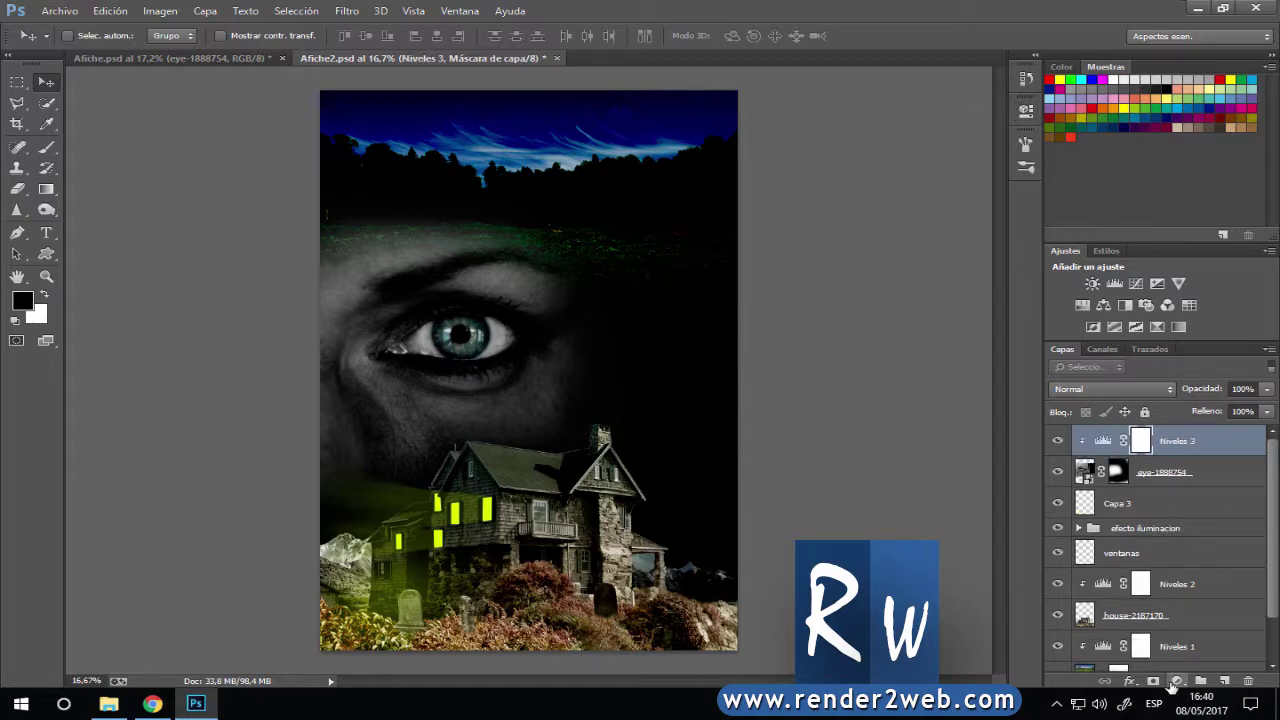
pyautogui.click(1176, 682)
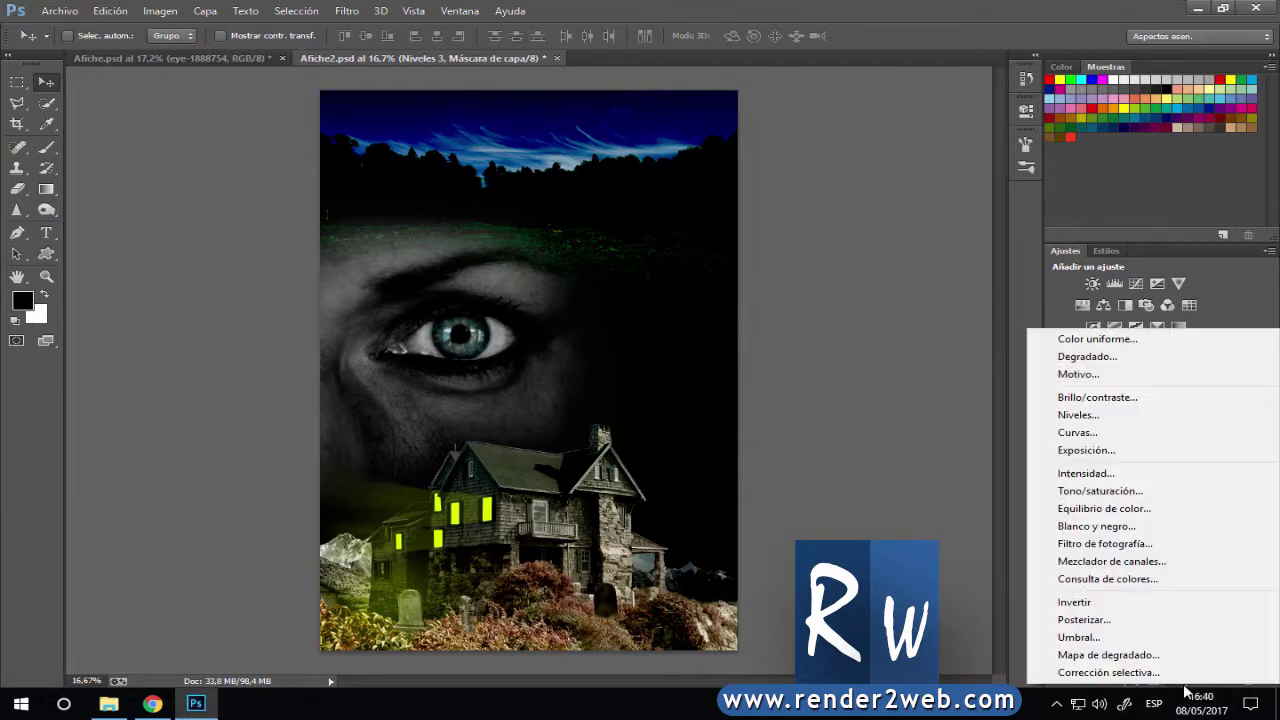
pyautogui.click(1163, 544)
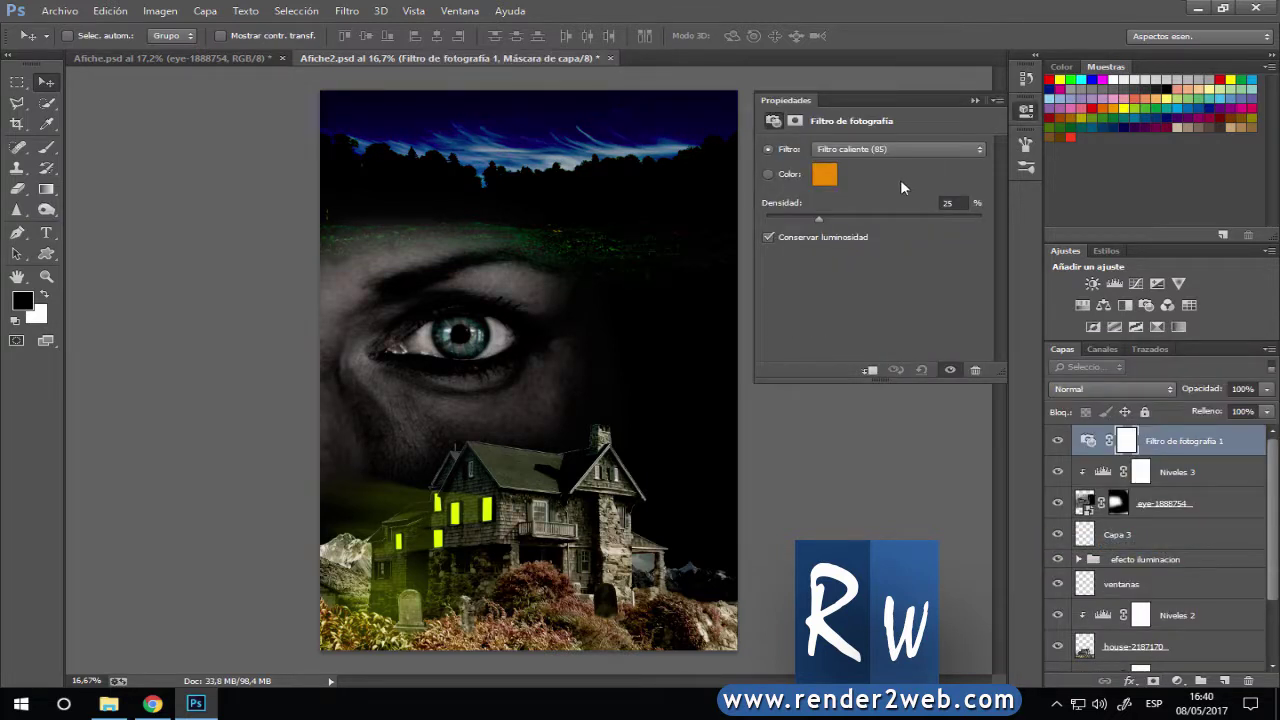
pyautogui.click(885, 149)
pyautogui.moveTo(919, 215)
pyautogui.mouseDown()
pyautogui.moveTo(850, 219)
pyautogui.moveTo(885, 222)
pyautogui.mouseUp()
# Clip the Photo Filter to the eye, lower its opacity, and fade eye-1888754 to 69%.
pyautogui.click(869, 370)
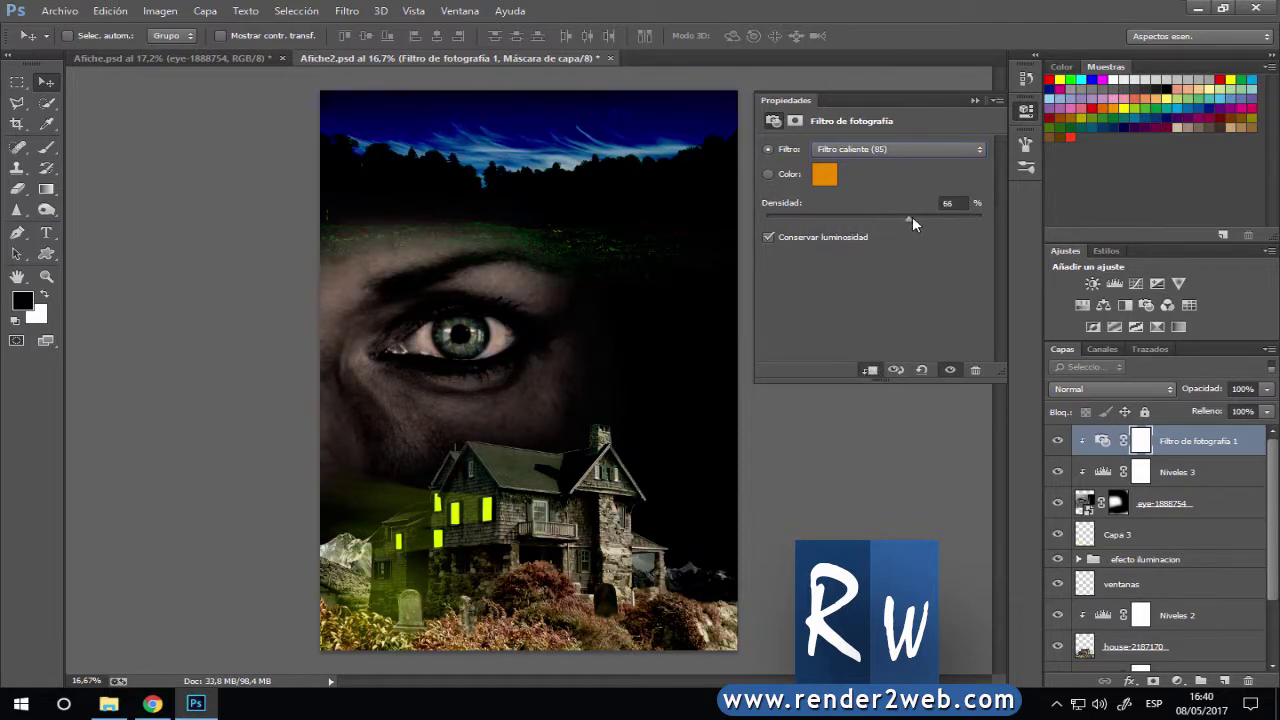
pyautogui.click(971, 108)
pyautogui.moveTo(1205, 389); pyautogui.dragTo(1142, 390)
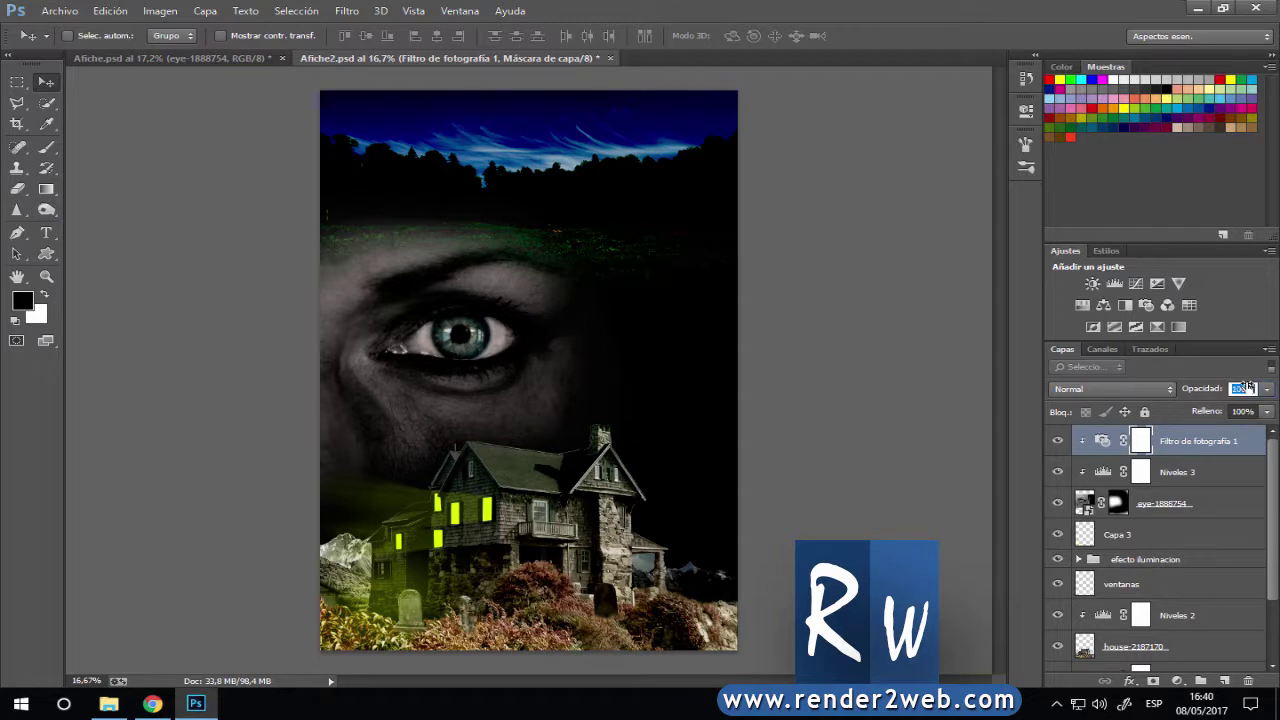
pyautogui.click(1086, 504)
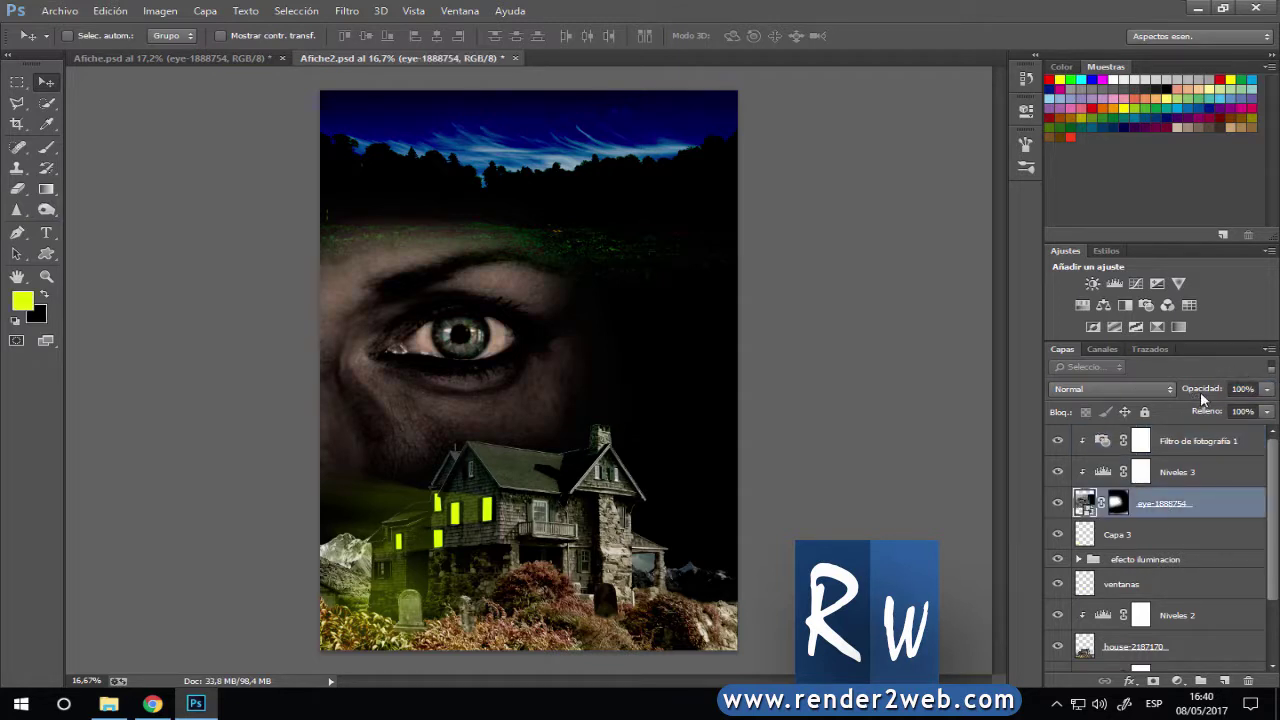
pyautogui.moveTo(1200, 390); pyautogui.dragTo(1184, 390)
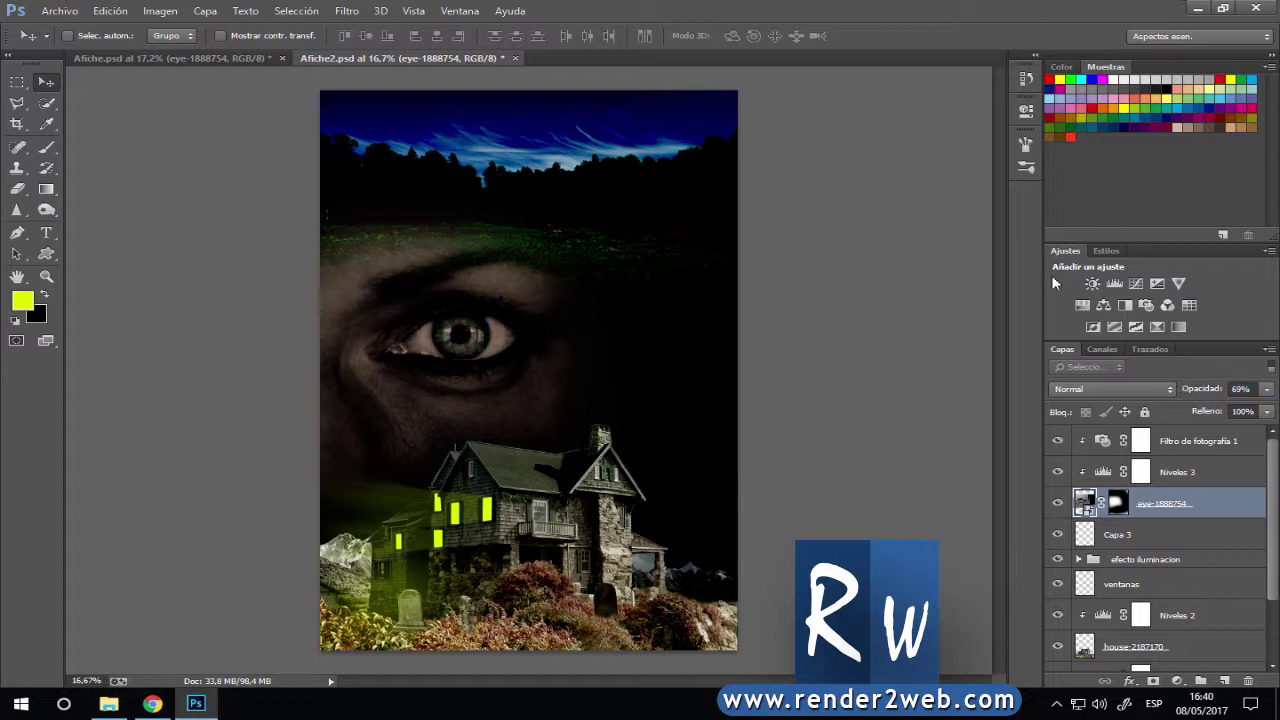
# Darken the landscape midtones by setting Niveles 1's midtone to 0,66, and save.
pyautogui.scroll(-3, 1148, 634)
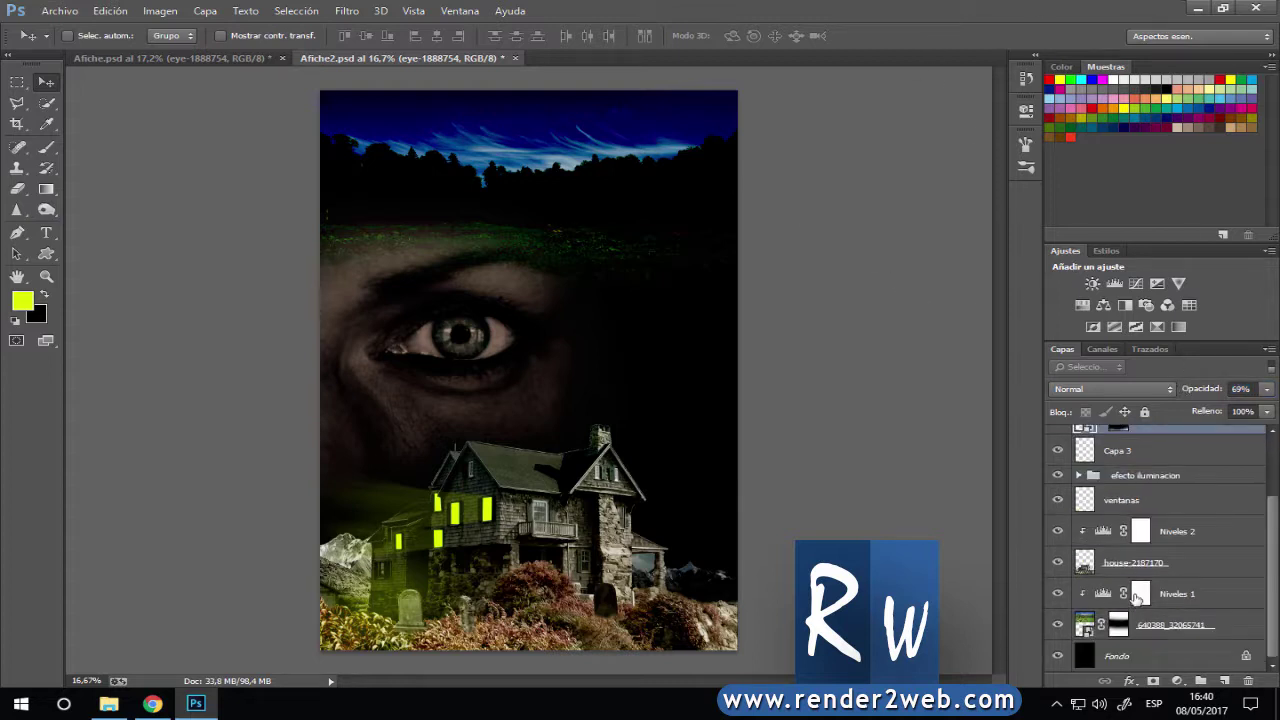
pyautogui.doubleClick(1136, 597)
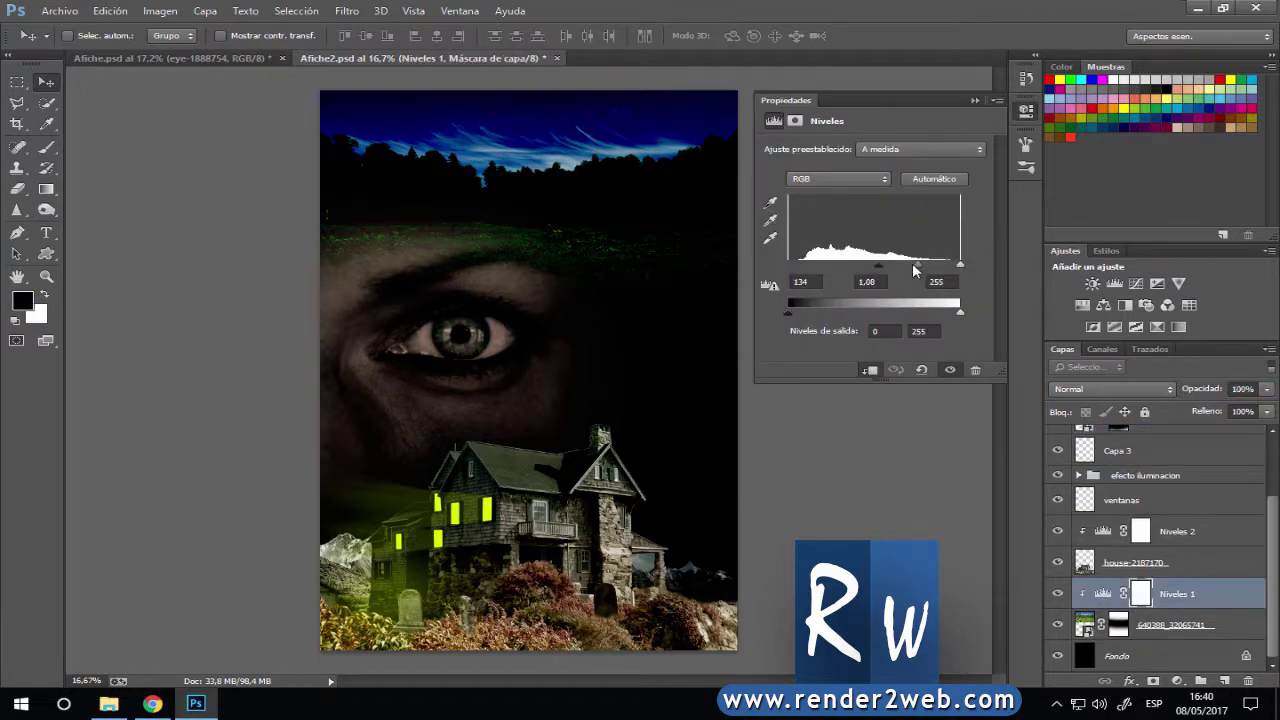
pyautogui.moveTo(914, 270)
pyautogui.mouseDown()
pyautogui.moveTo(930, 272)
pyautogui.moveTo(876, 268)
pyautogui.mouseUp()
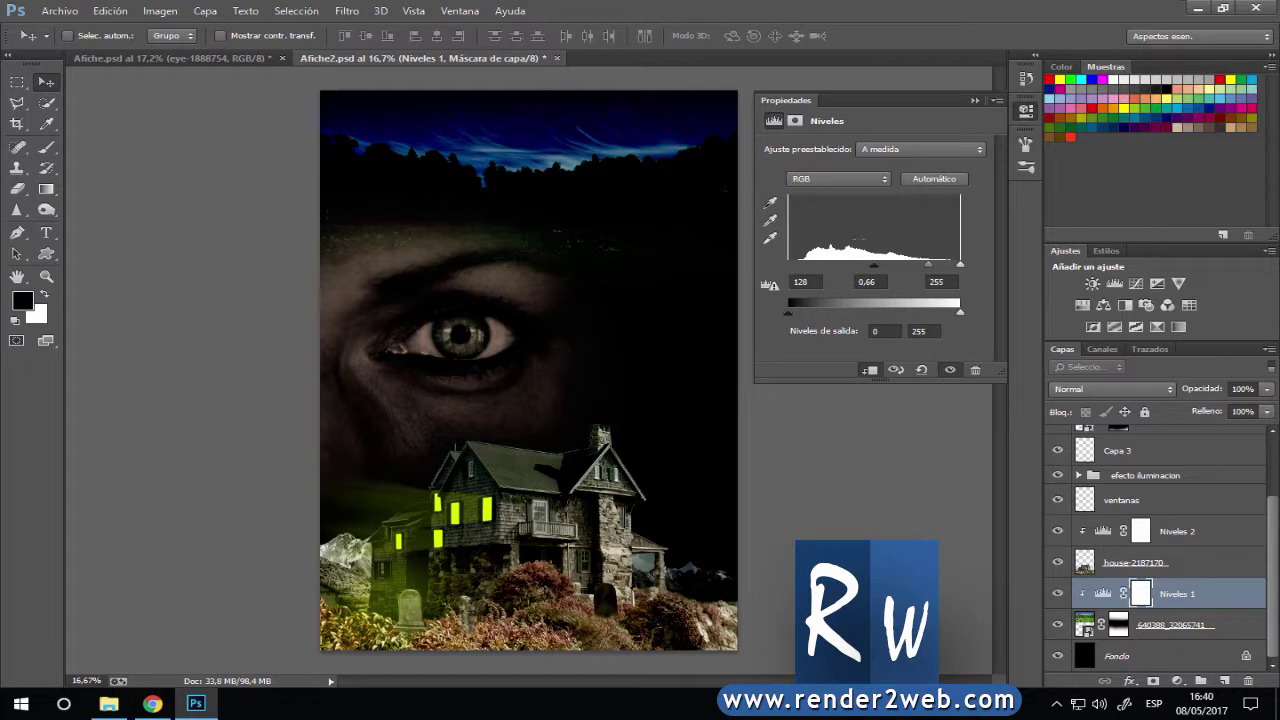
pyautogui.click(979, 100)
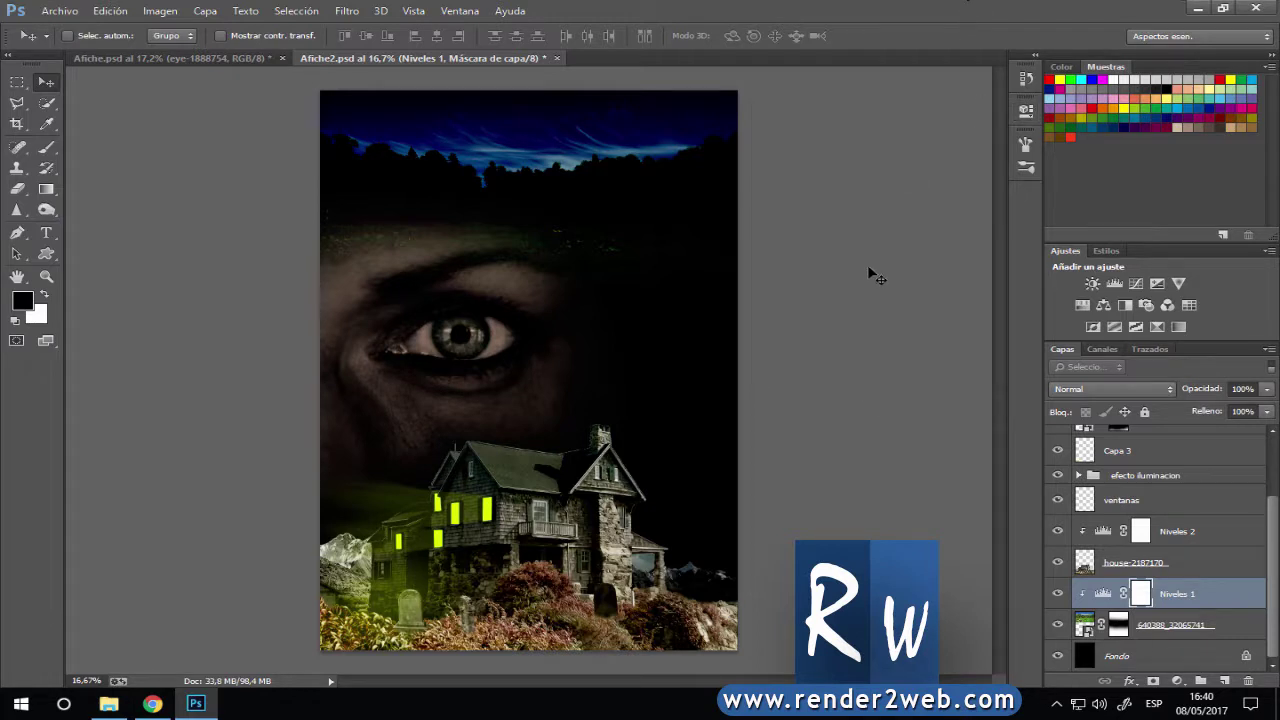
pyautogui.hotkey('ctrl', 's')
# Lower the eye-1888754 layer's opacity to 63%.
pyautogui.scroll(3, 1120, 525)
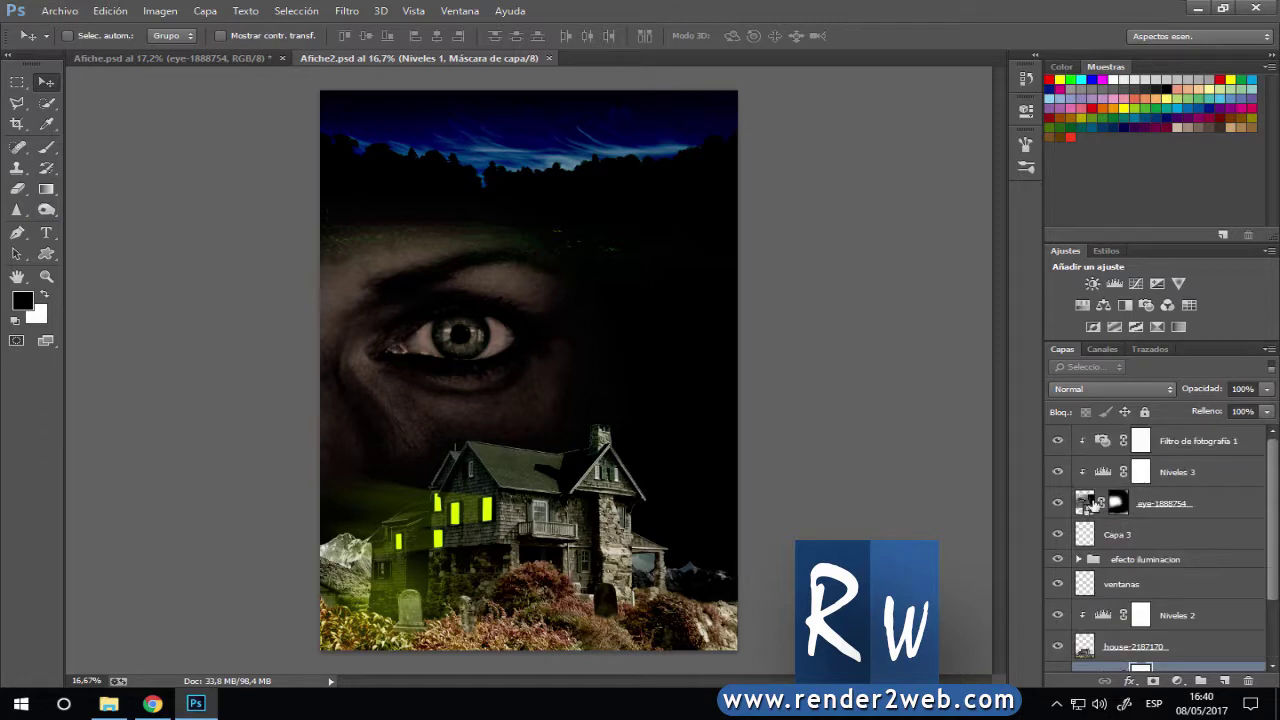
pyautogui.click(1093, 505)
pyautogui.moveTo(1208, 390); pyautogui.dragTo(1204, 388)
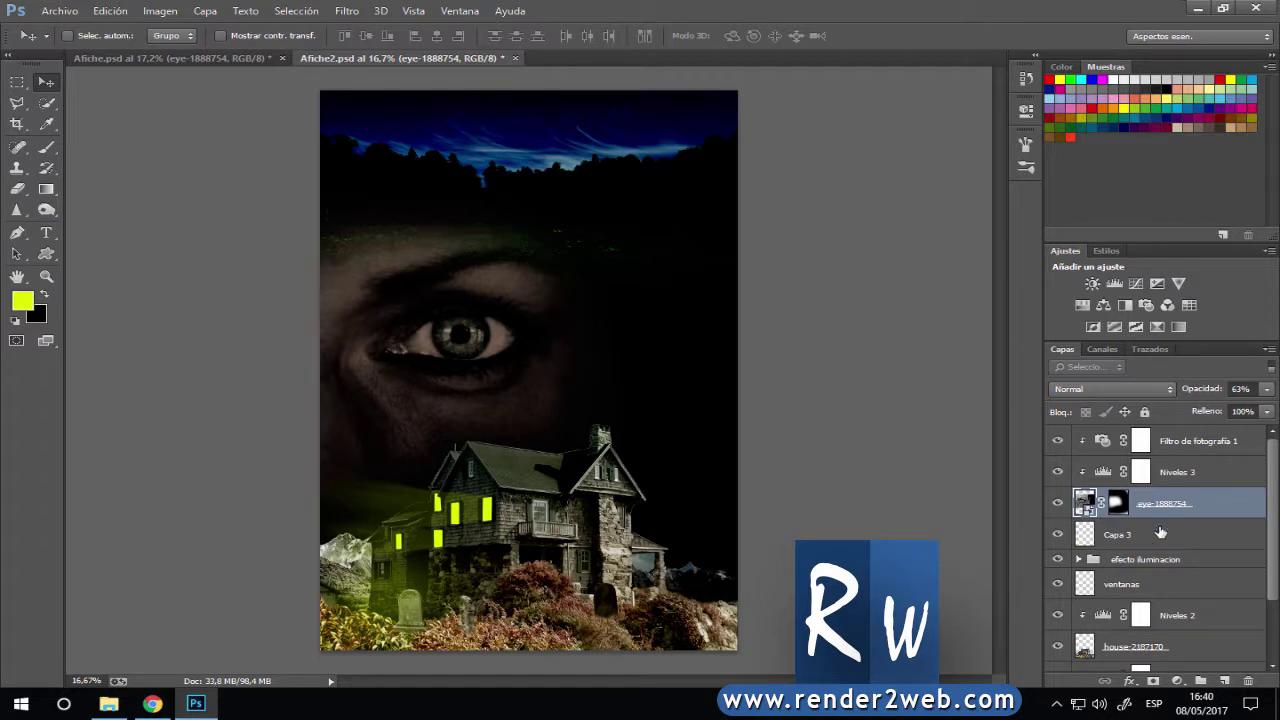
pyautogui.scroll(-1, 1158, 581)
pyautogui.scroll(-1, 1156, 595)
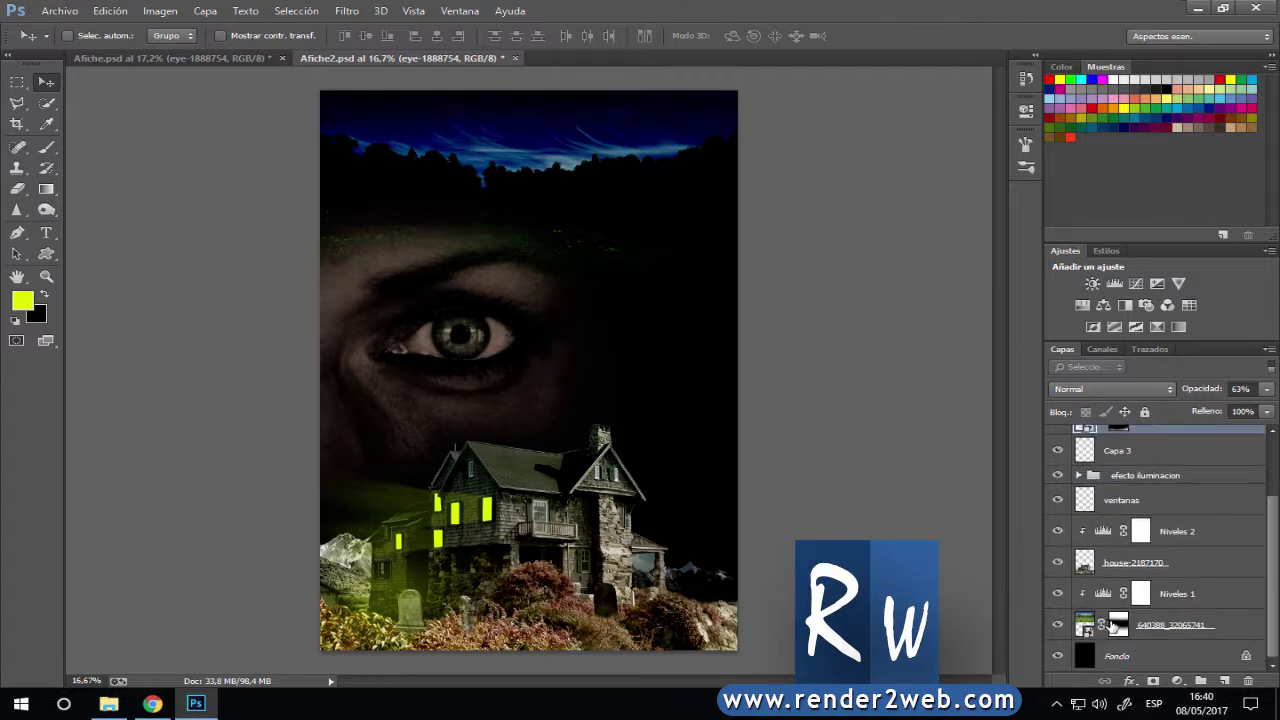
# Raise Niveles 2's black input to 72 to darken the house, save, and compare with Afiche.psd.
pyautogui.doubleClick(1103, 531)
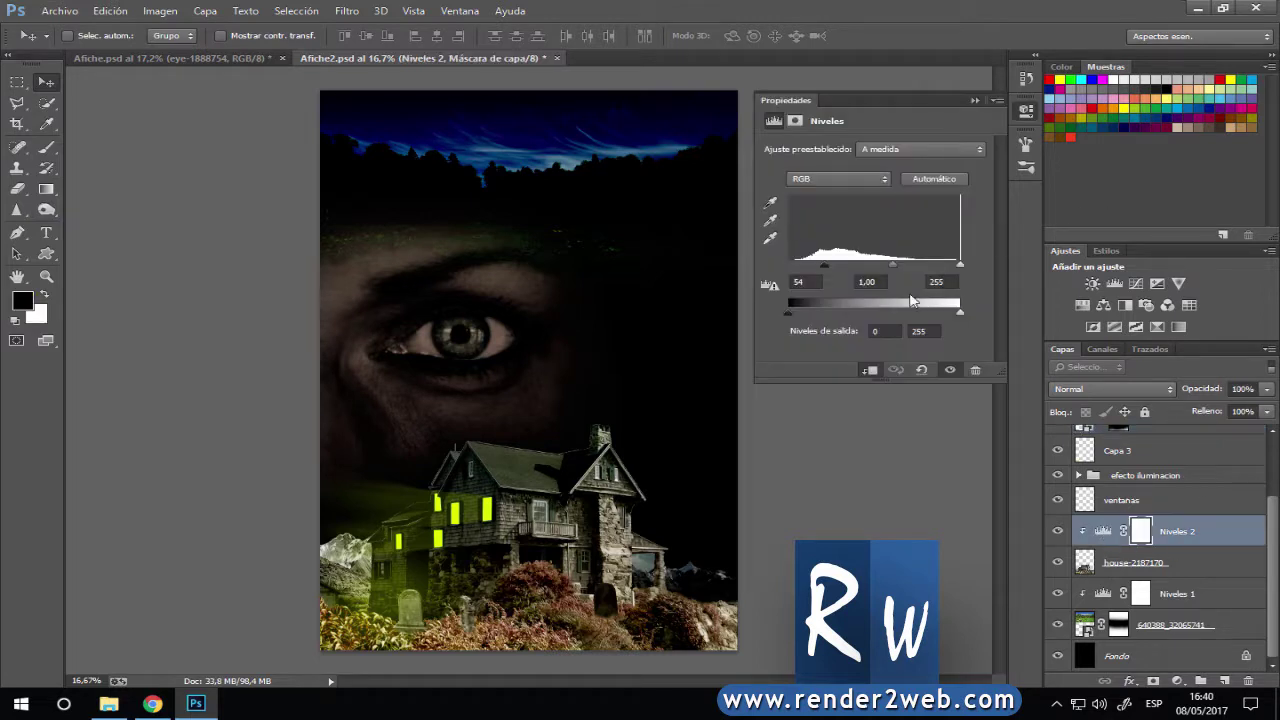
pyautogui.moveTo(825, 263); pyautogui.dragTo(907, 266)
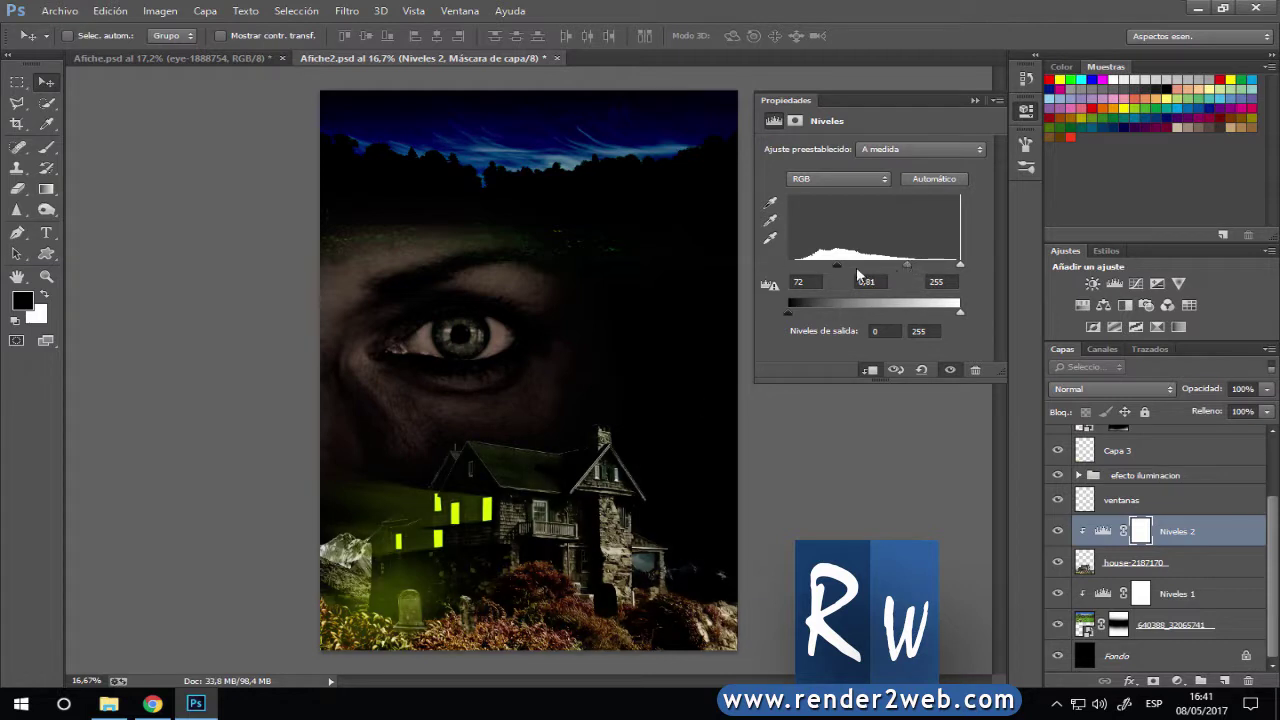
pyautogui.click(975, 100)
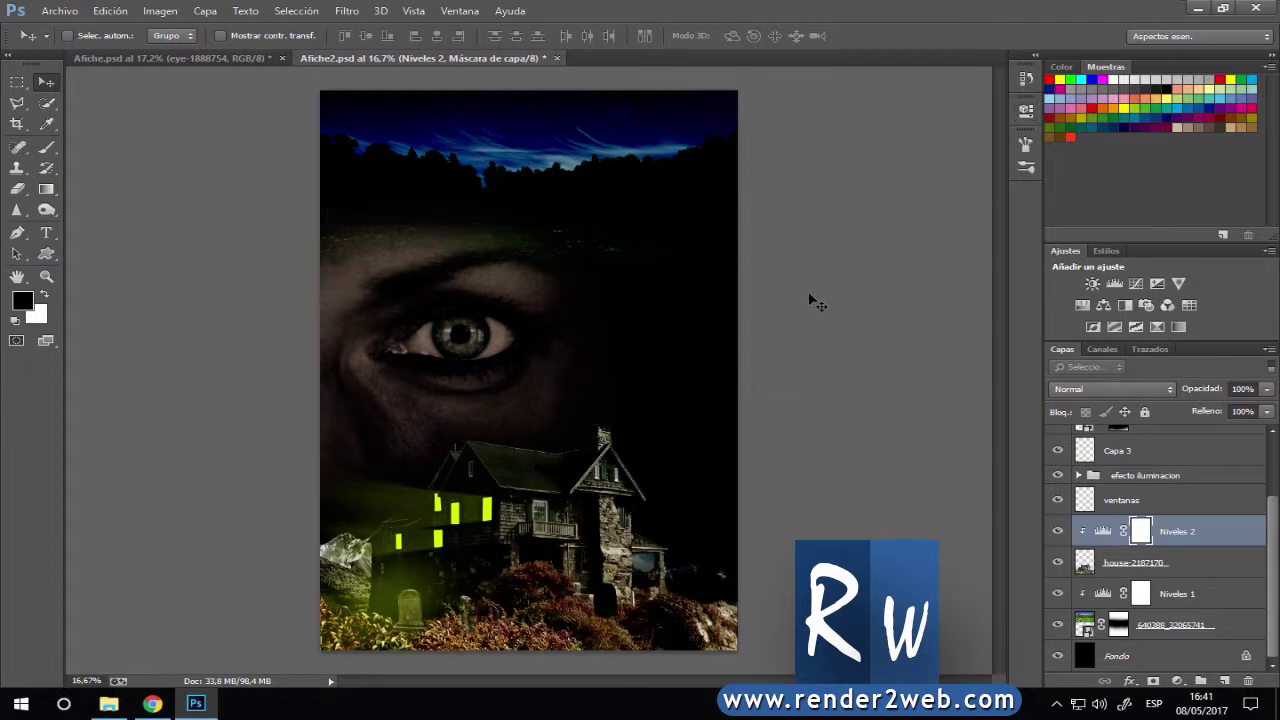
pyautogui.hotkey('ctrl', 's')
pyautogui.click(209, 59)
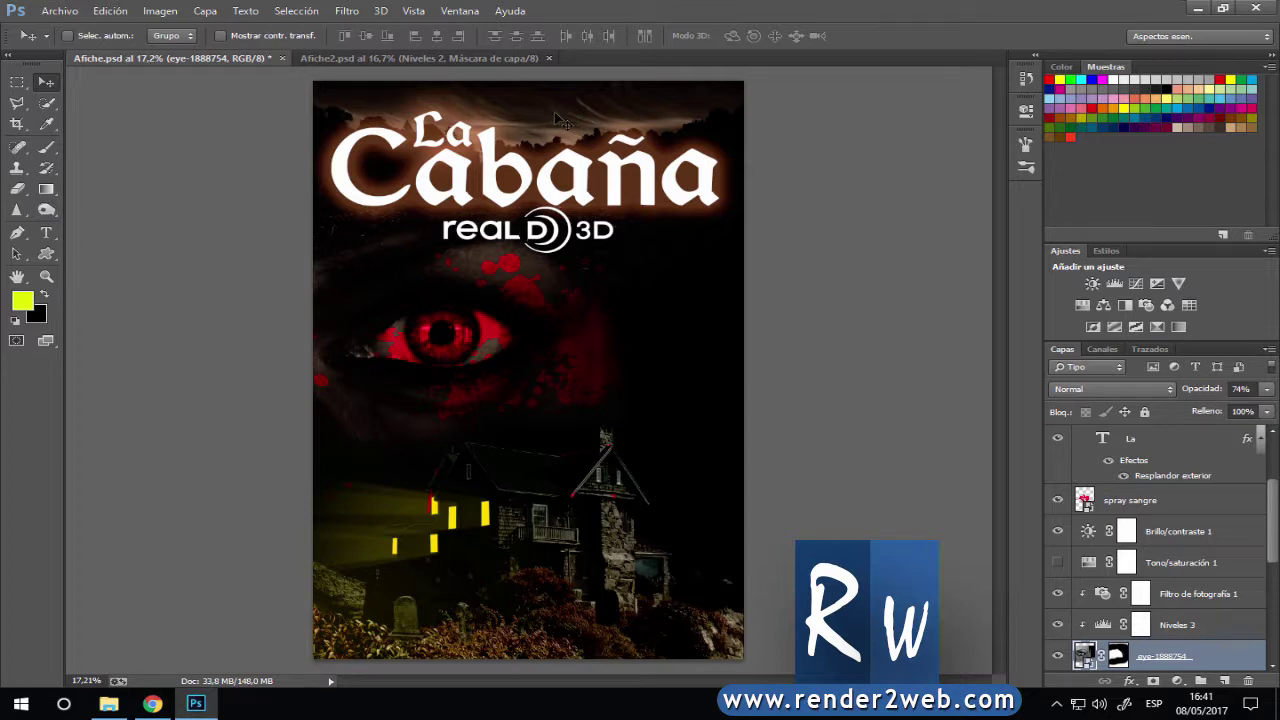
pyautogui.click(408, 57)
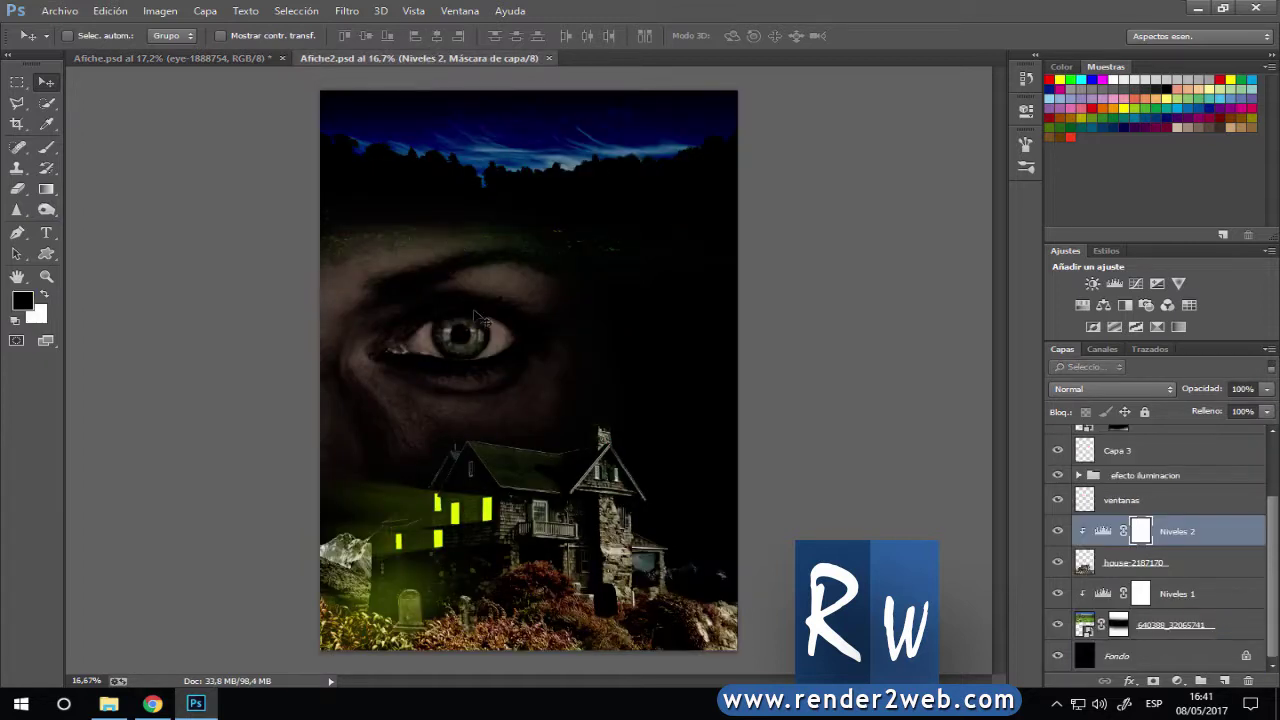
# Set Niveles 3's input levels to 45, 0.73 and 255 to deepen the eye's shadows.
pyautogui.scroll(3, 1112, 550)
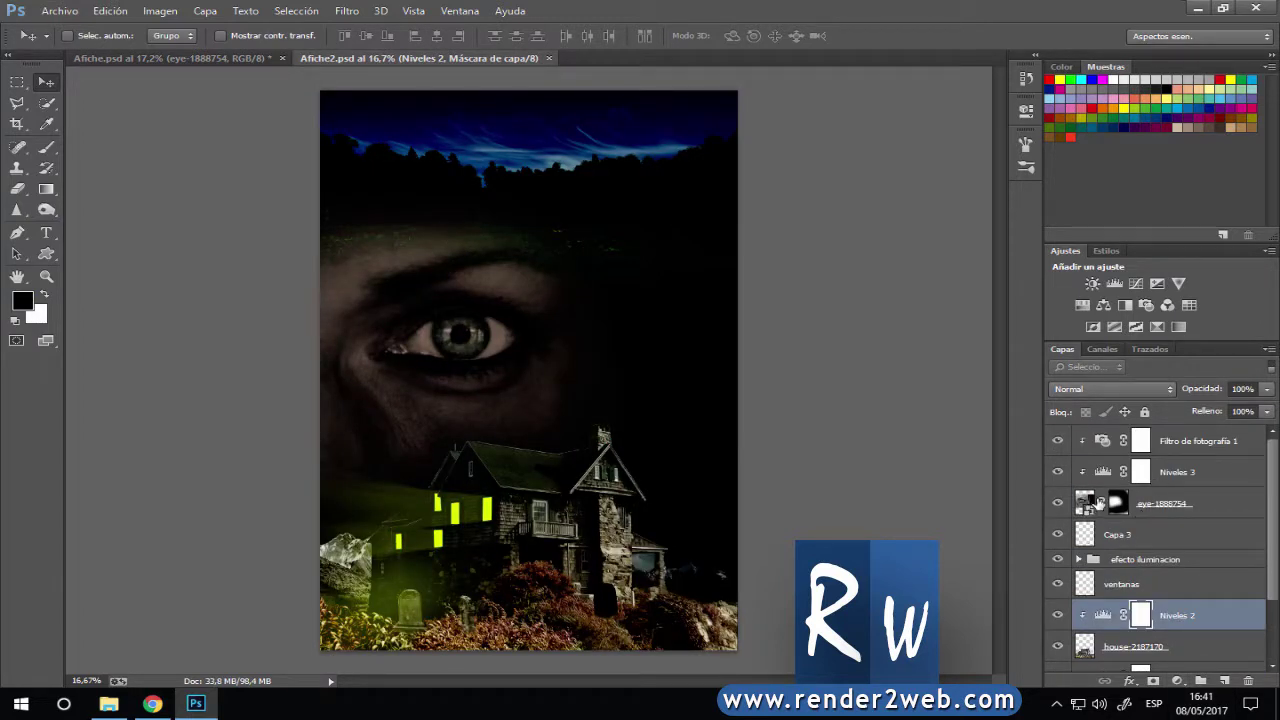
pyautogui.click(1098, 503)
pyautogui.doubleClick(1103, 472)
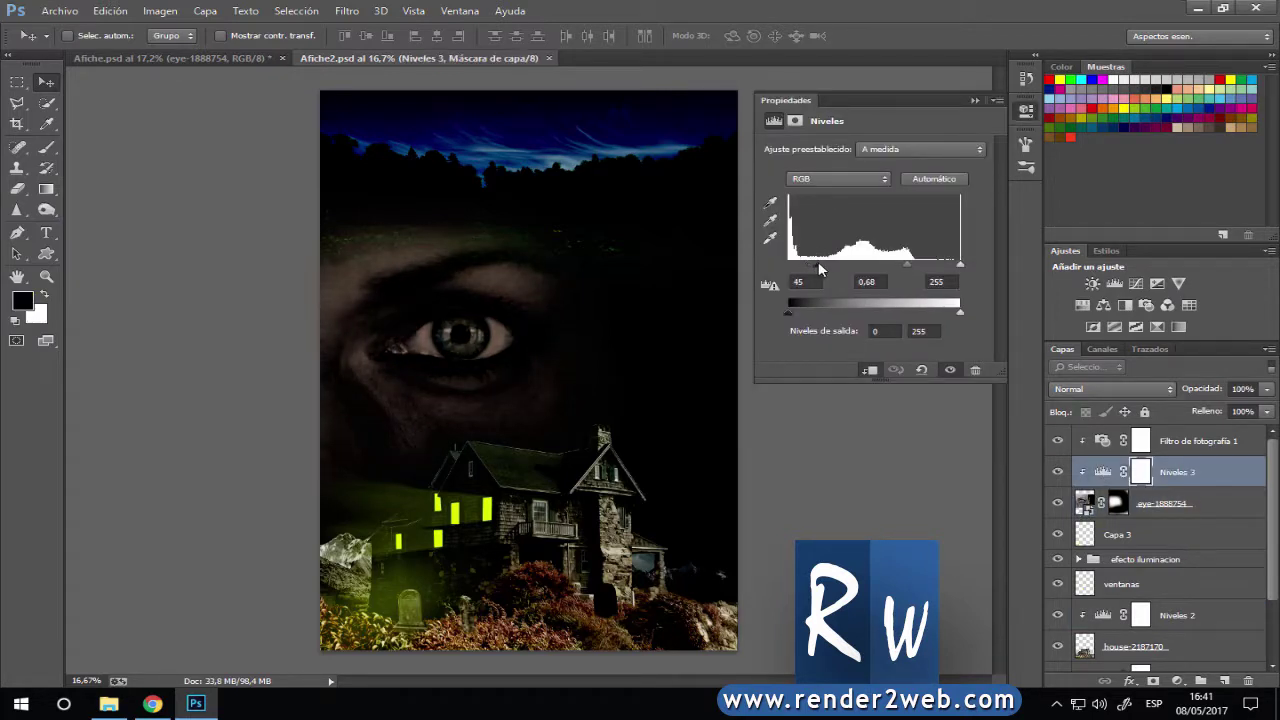
pyautogui.click(819, 266)
pyautogui.moveTo(906, 264); pyautogui.dragTo(905, 264)
pyautogui.click(972, 102)
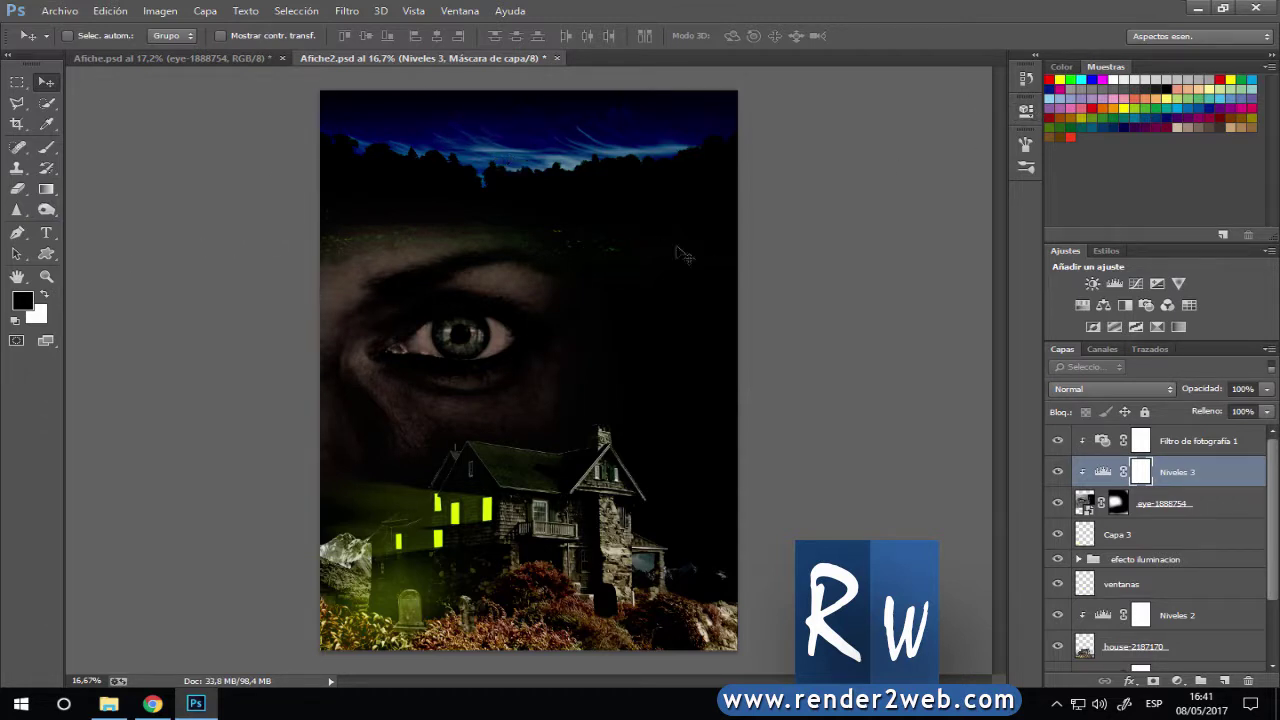
pyautogui.scroll(-1, 1170, 560)
pyautogui.scroll(-1, 1175, 580)
pyautogui.click(1180, 597)
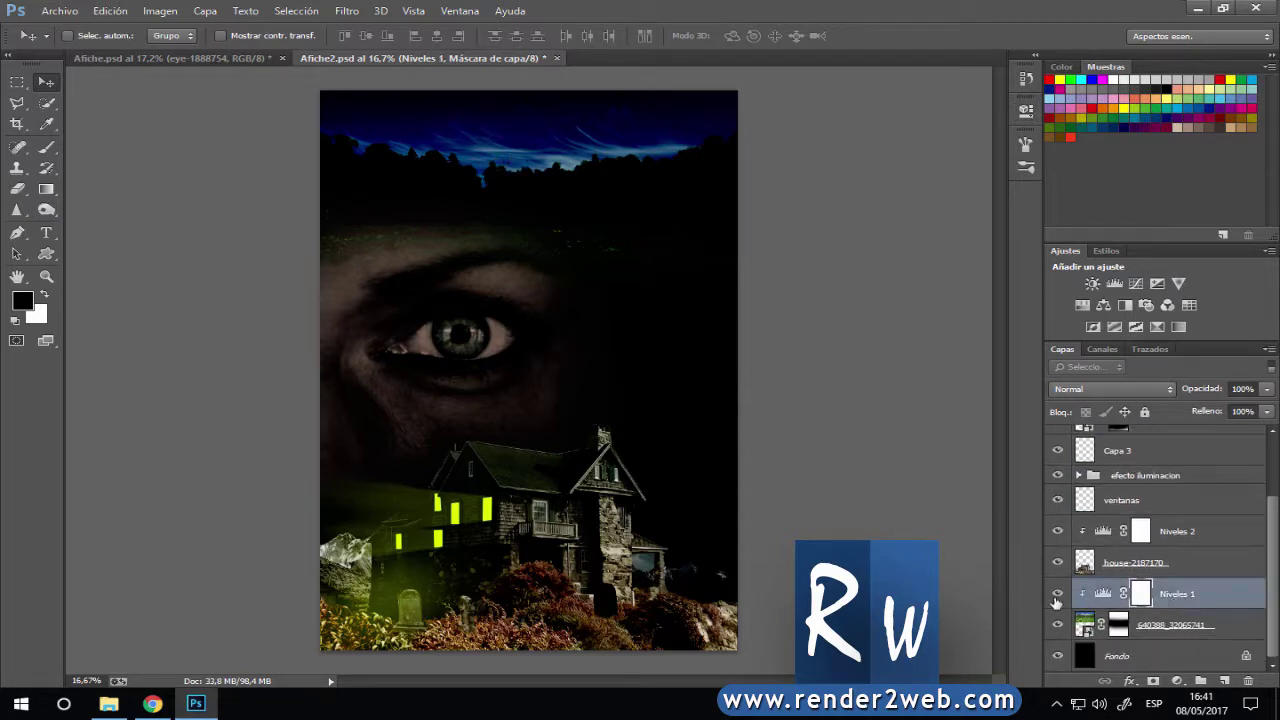
pyautogui.click(1057, 597)
pyautogui.click(1178, 686)
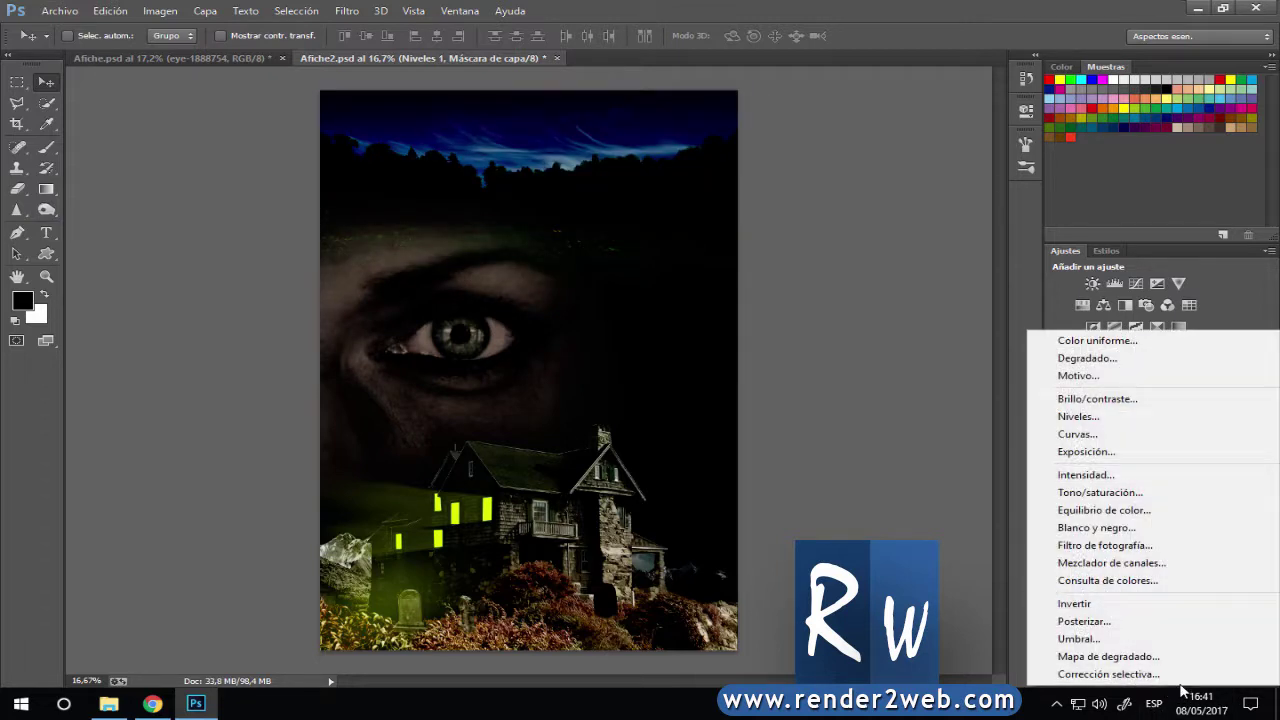
pyautogui.click(1105, 546)
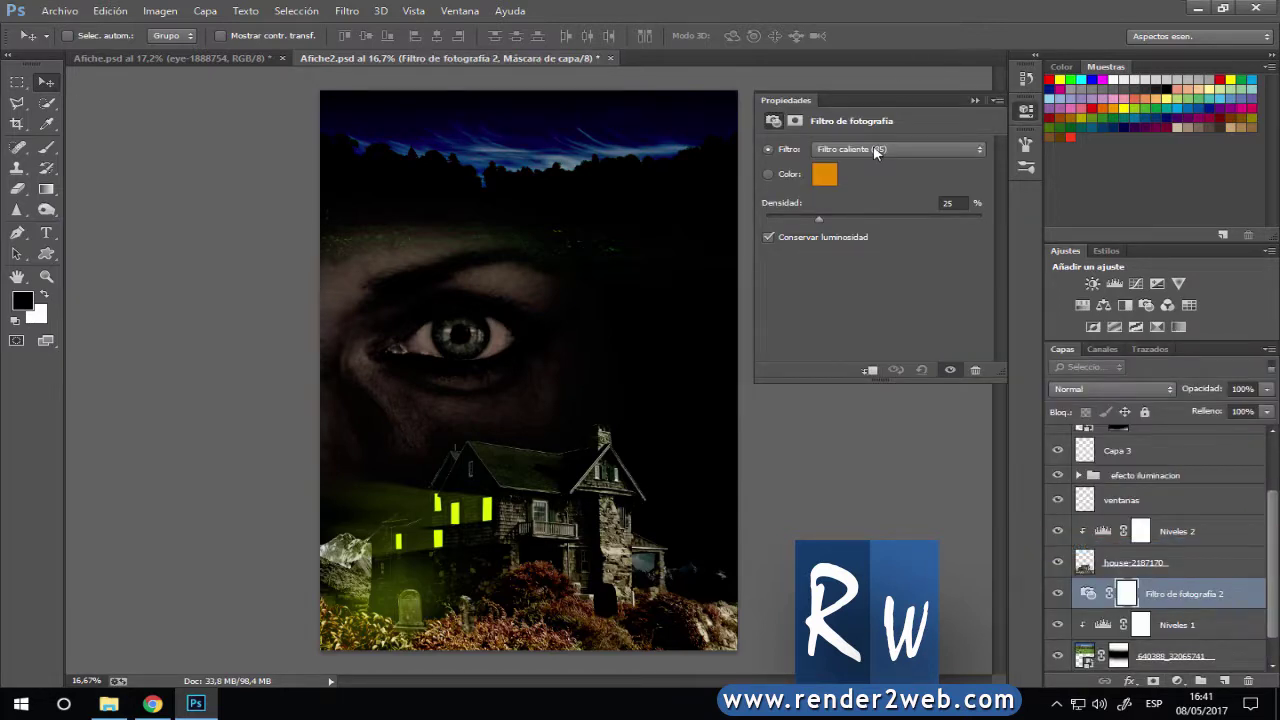
pyautogui.click(875, 150)
pyautogui.click(875, 150)
pyautogui.click(874, 369)
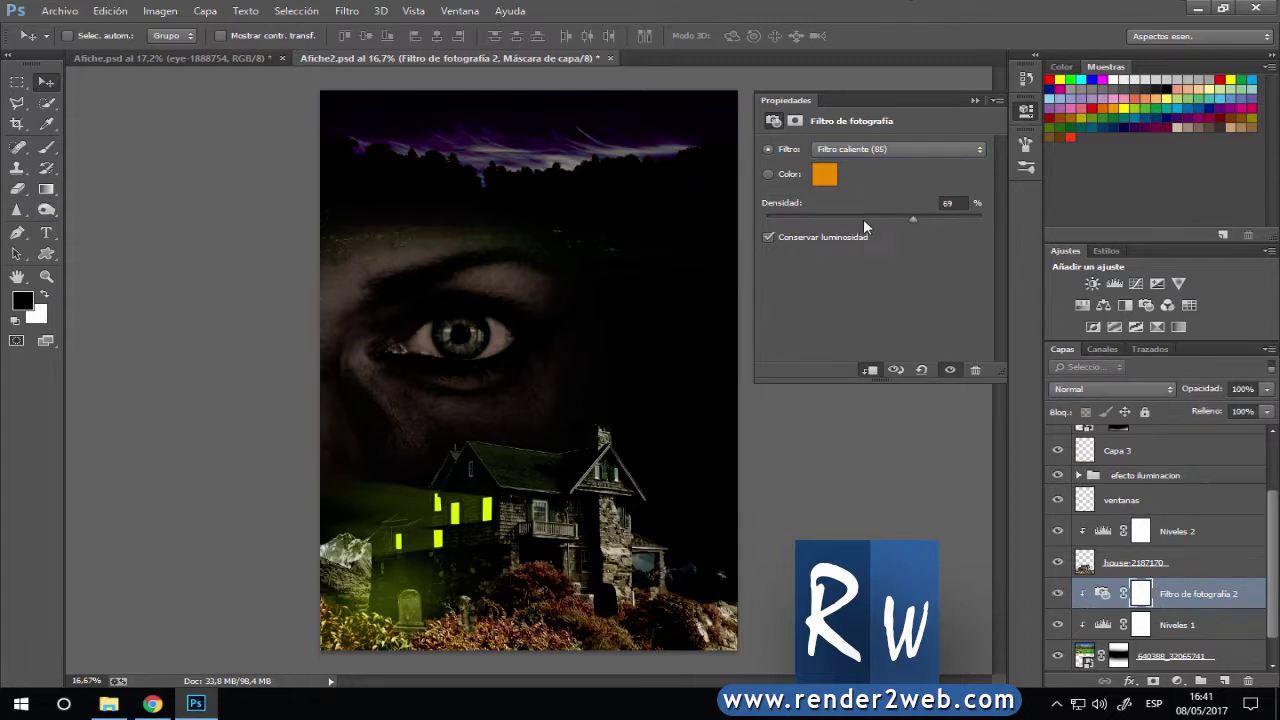
pyautogui.click(975, 101)
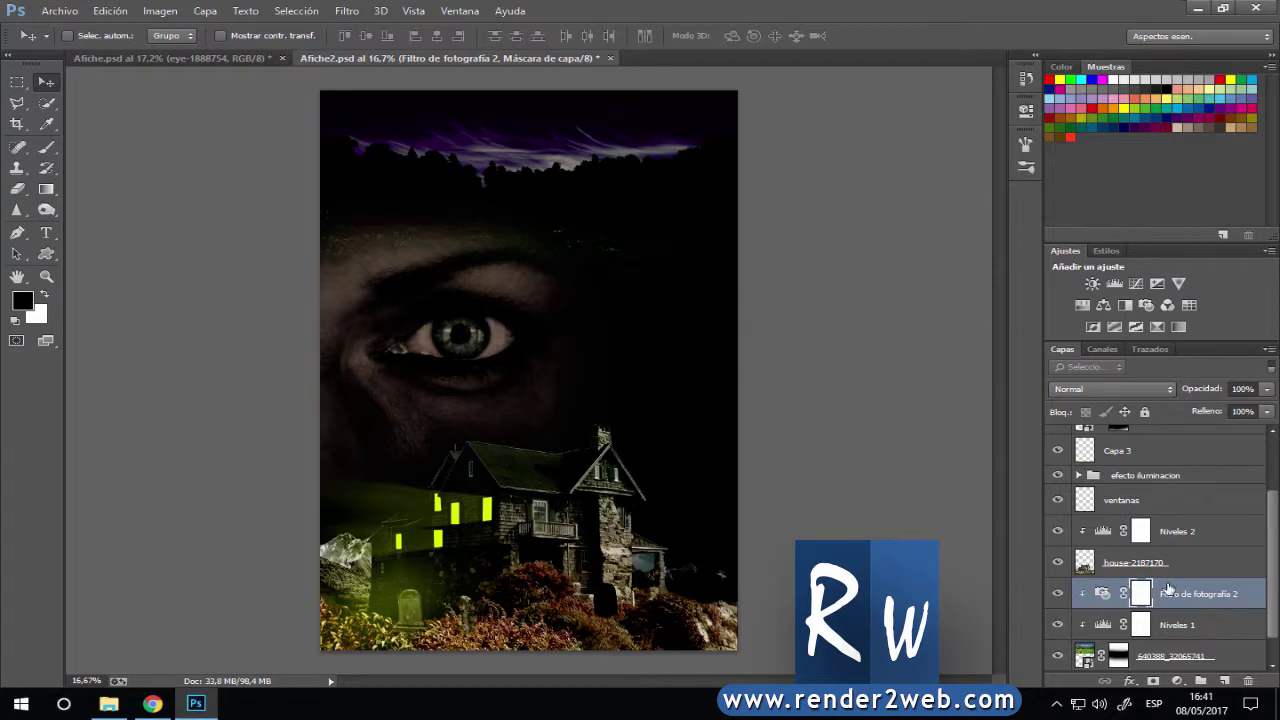
pyautogui.click(1248, 681)
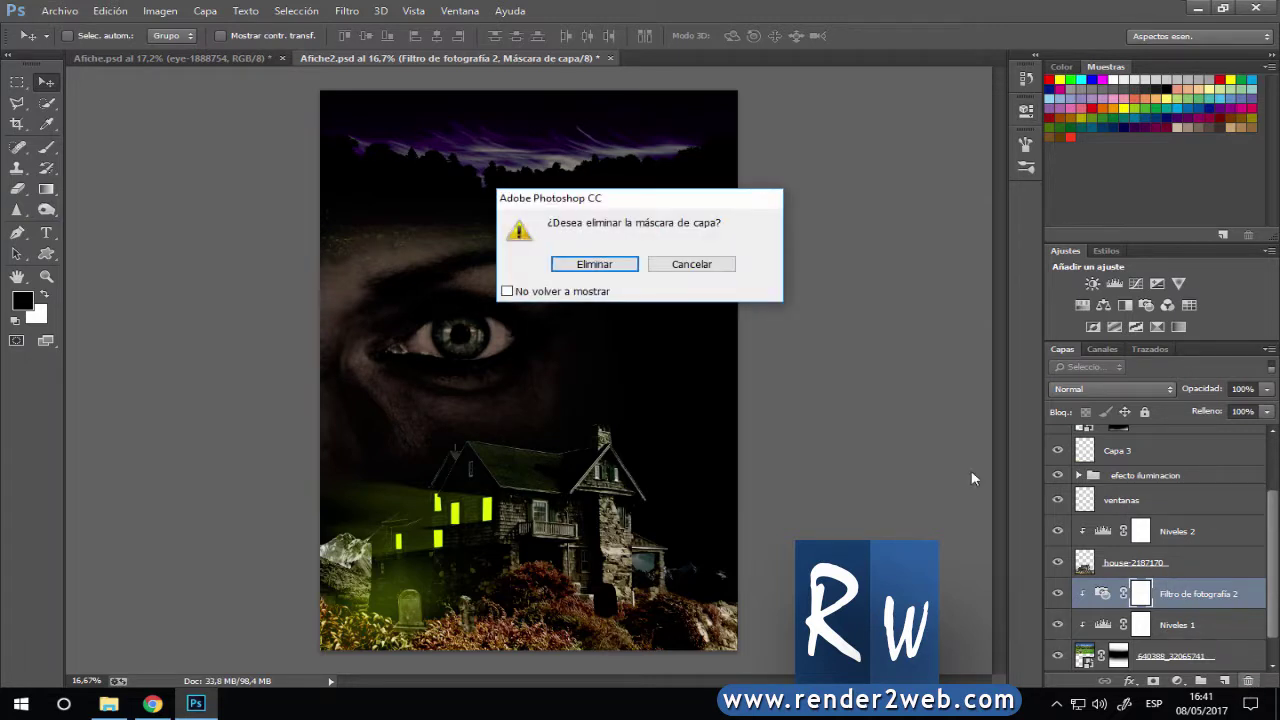
pyautogui.click(596, 265)
pyautogui.click(1250, 684)
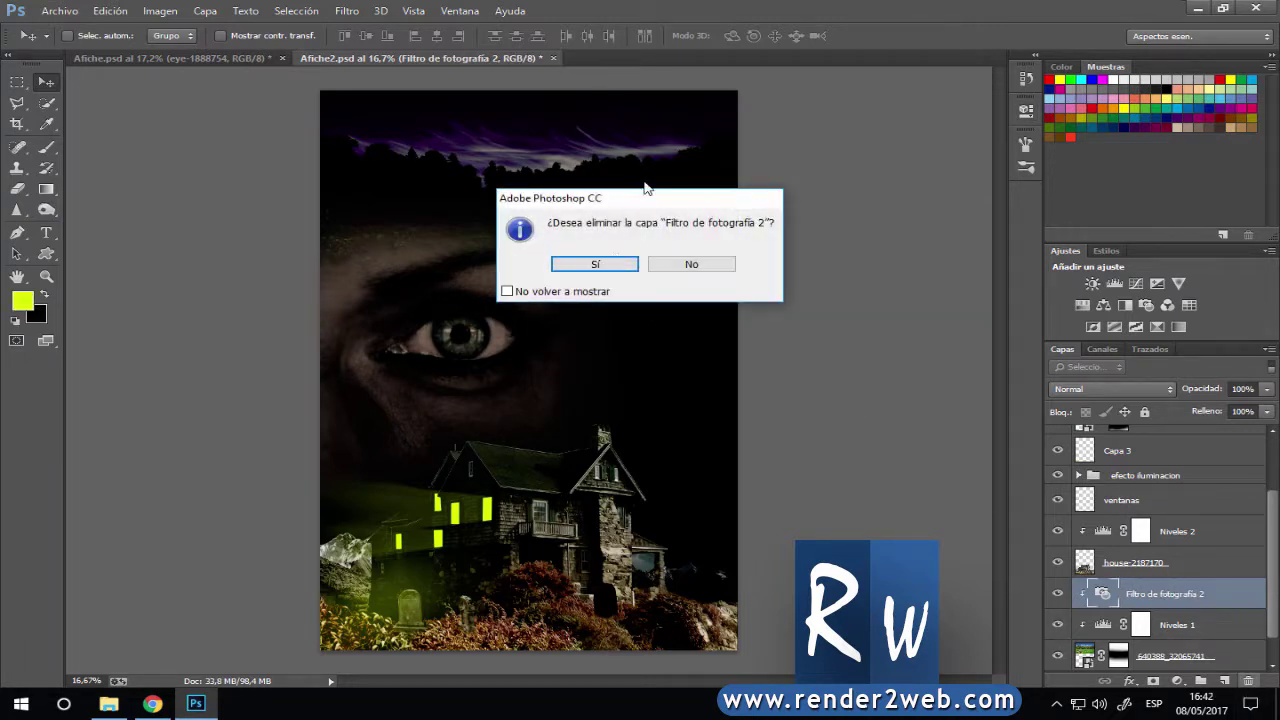
pyautogui.click(594, 264)
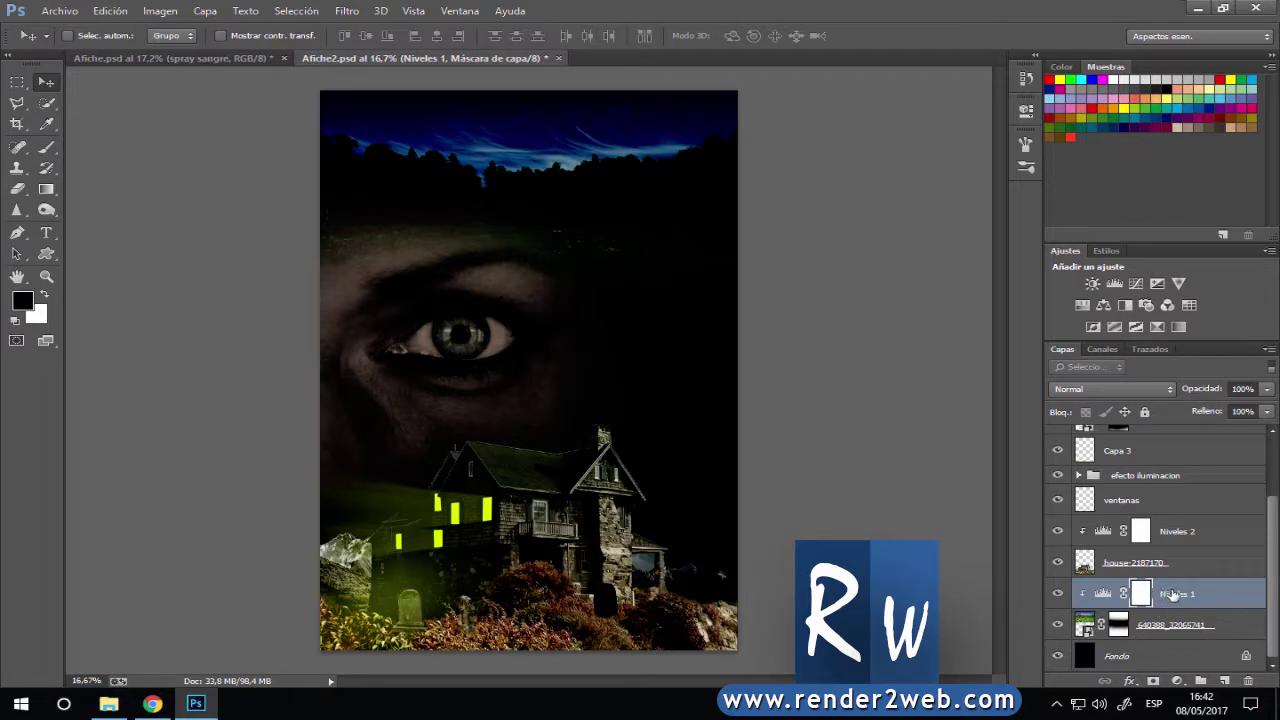
# Add a clipped Hue/Saturation layer, trying Cianotipo and Estilo antiguo before settling on Sepia.
pyautogui.click(1081, 305)
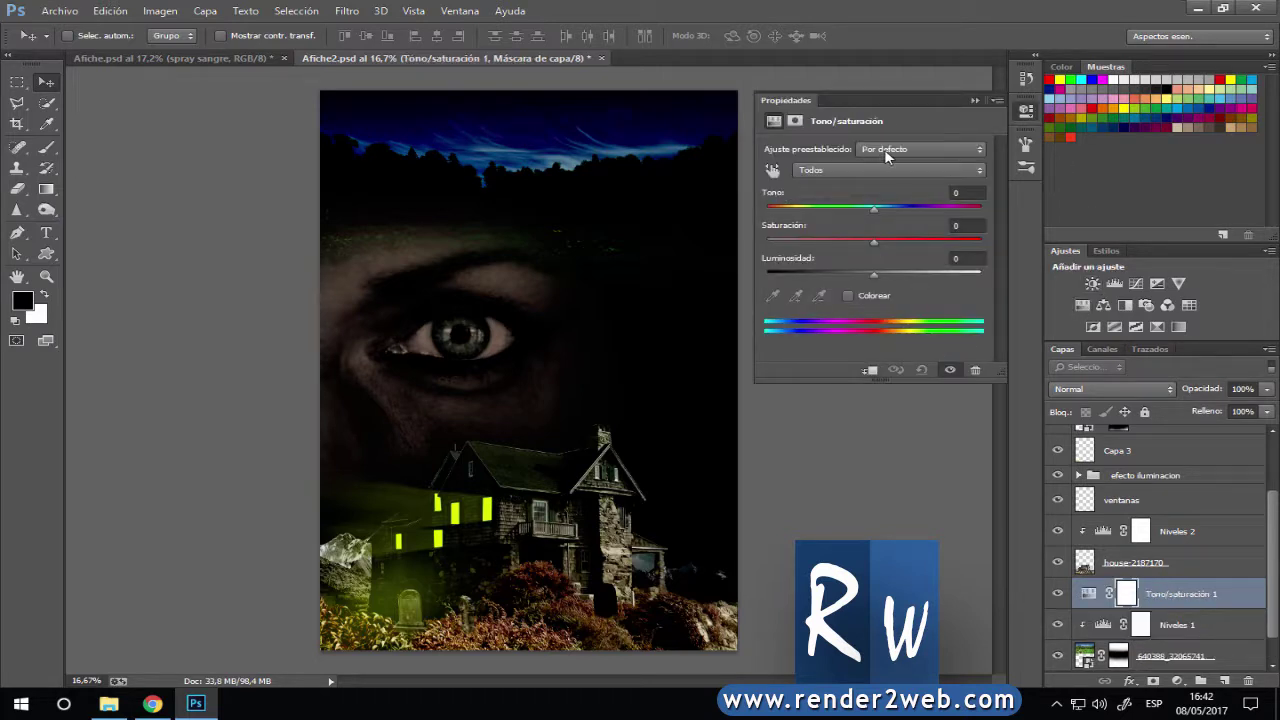
pyautogui.click(871, 371)
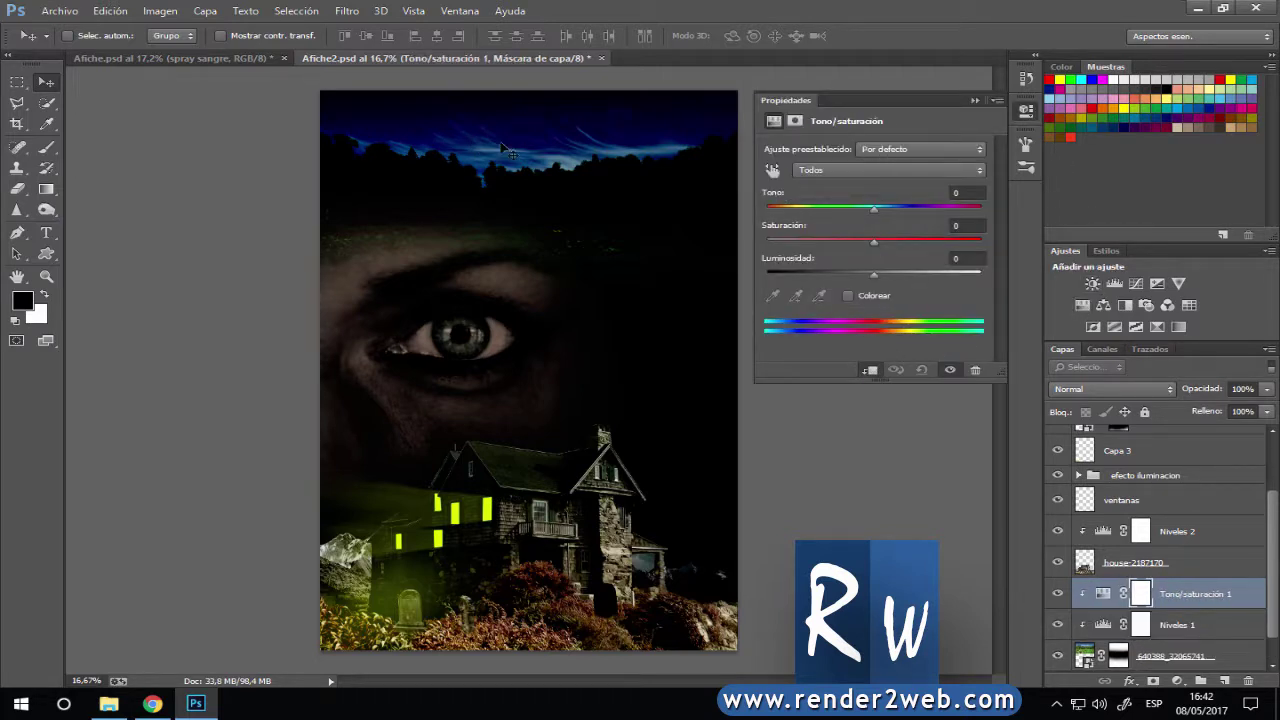
pyautogui.click(902, 150)
pyautogui.click(889, 191)
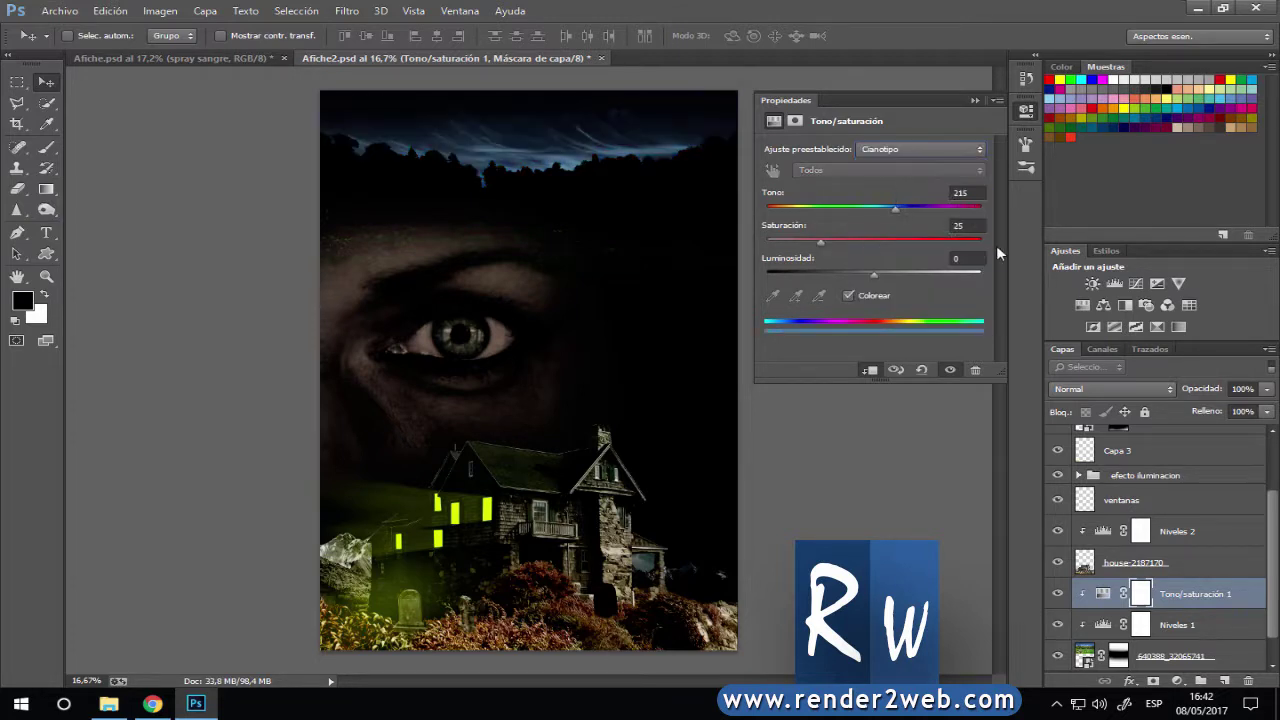
pyautogui.click(920, 149)
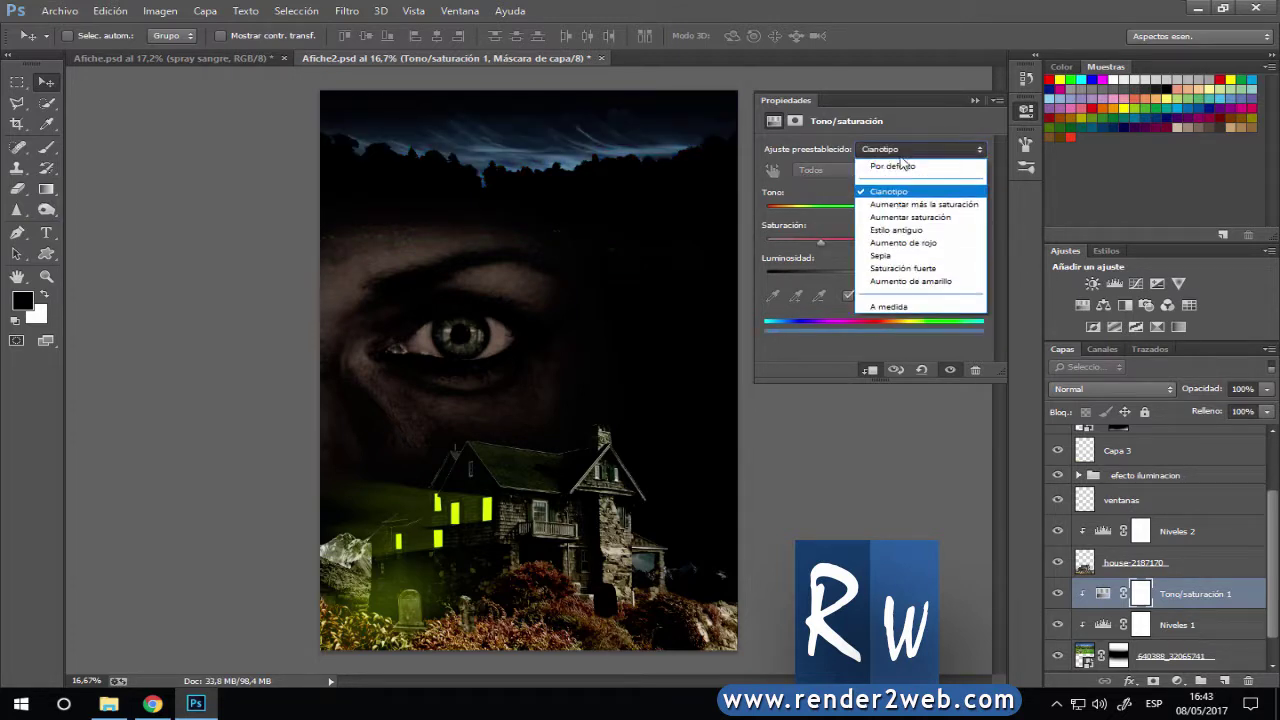
pyautogui.click(920, 231)
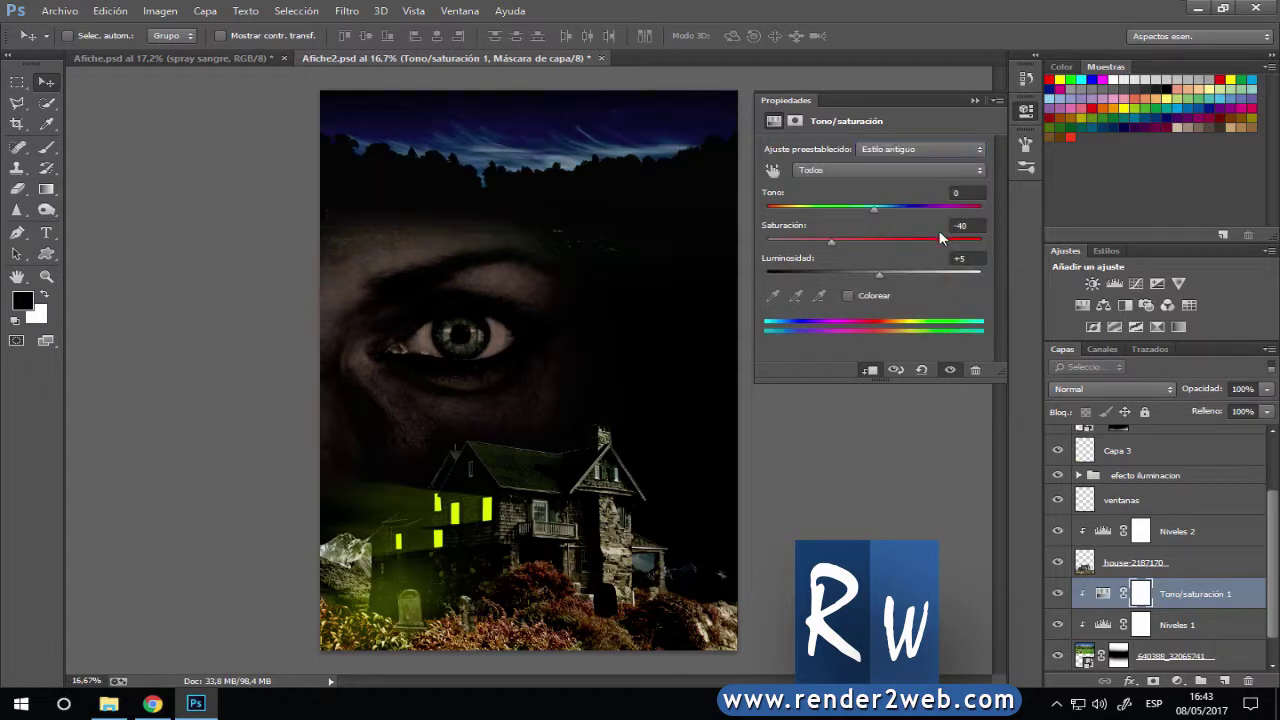
pyautogui.click(891, 149)
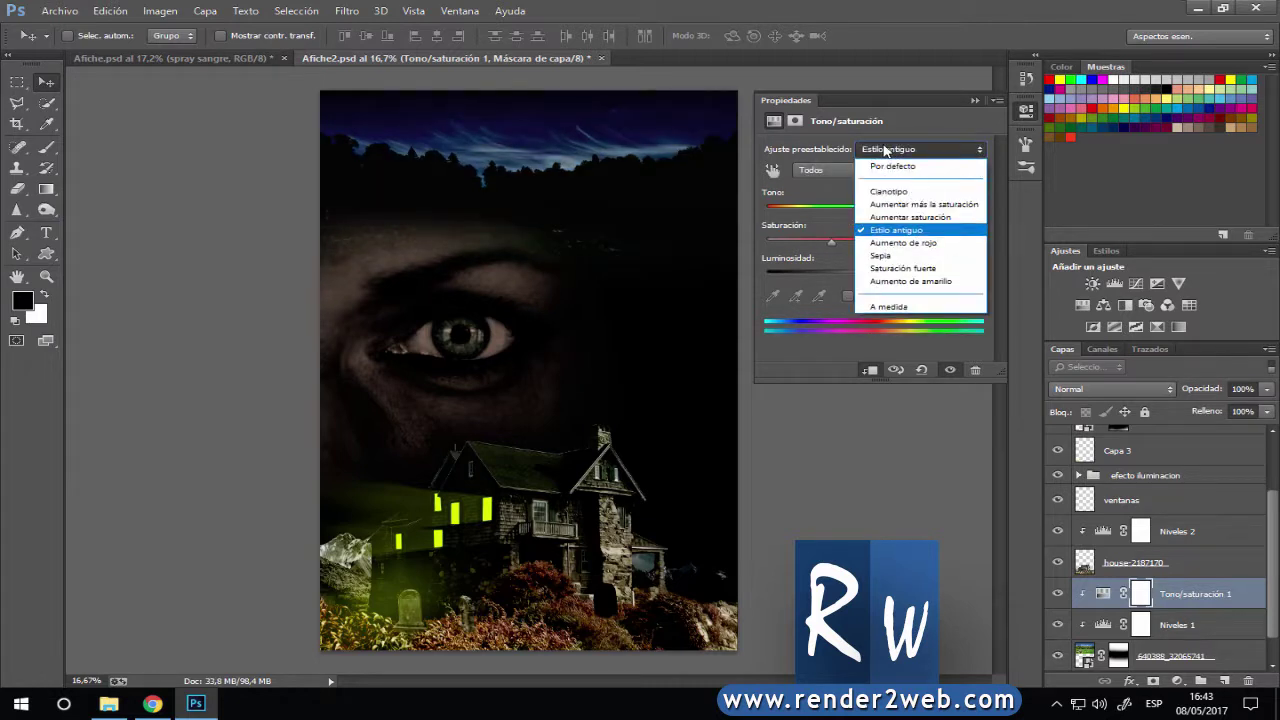
pyautogui.click(889, 257)
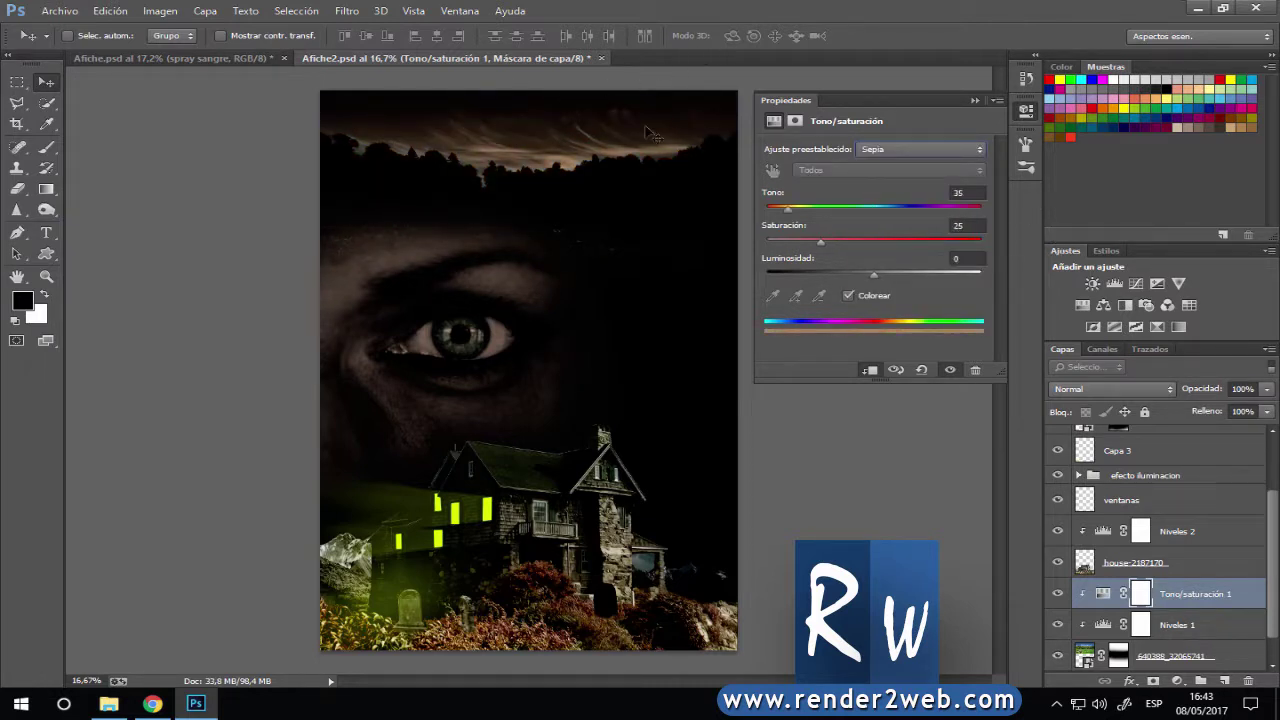
# Compare with Afiche.psd, collapse the adjustment properties and save Afiche2.psd.
pyautogui.click(177, 59)
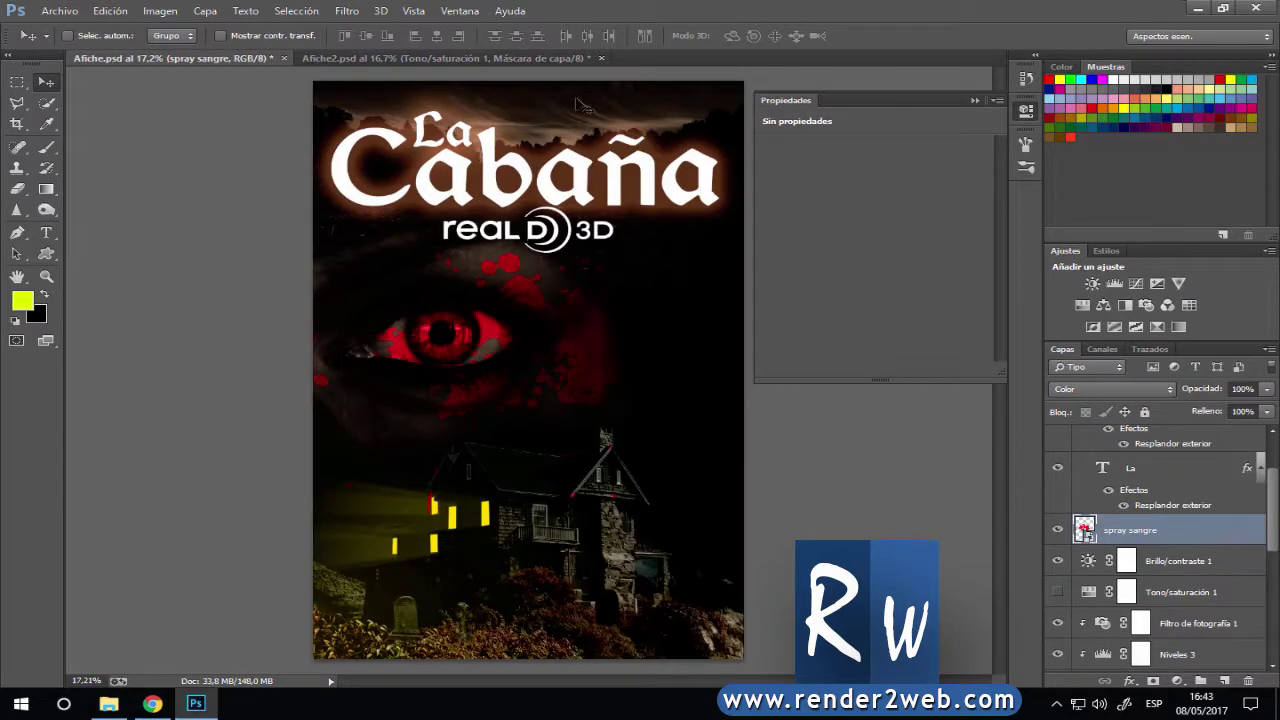
pyautogui.click(462, 58)
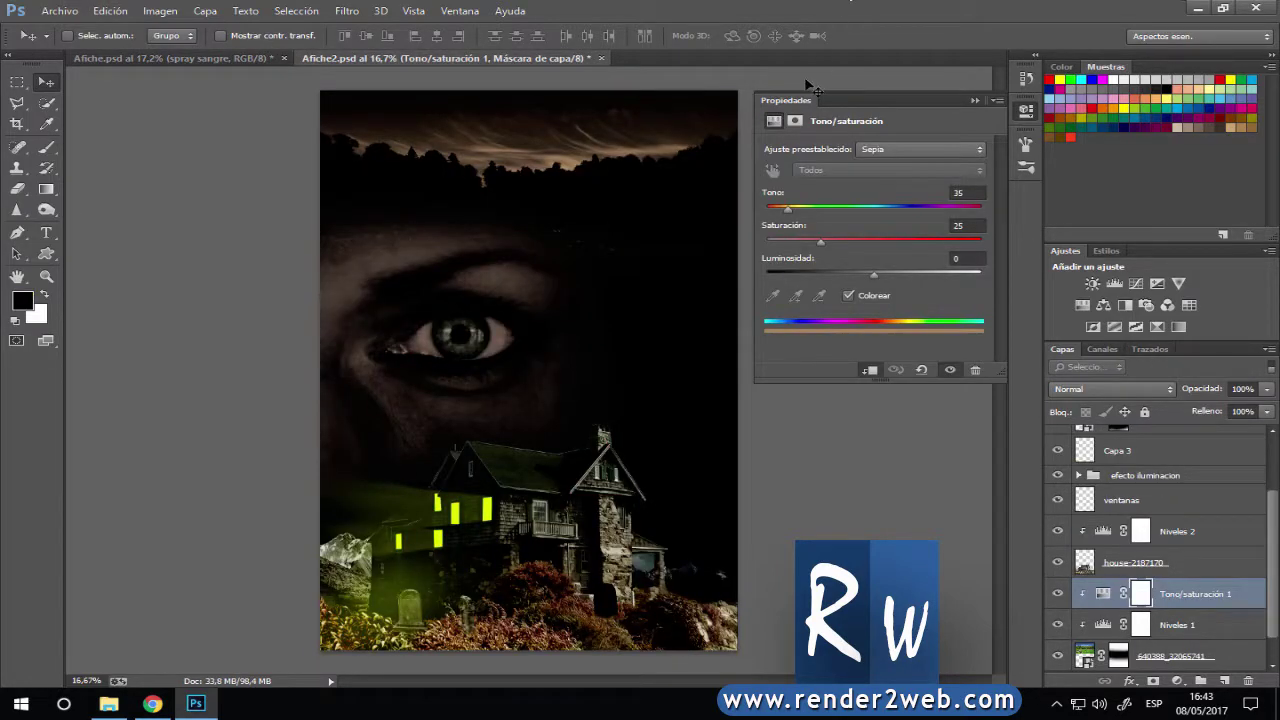
pyautogui.click(975, 101)
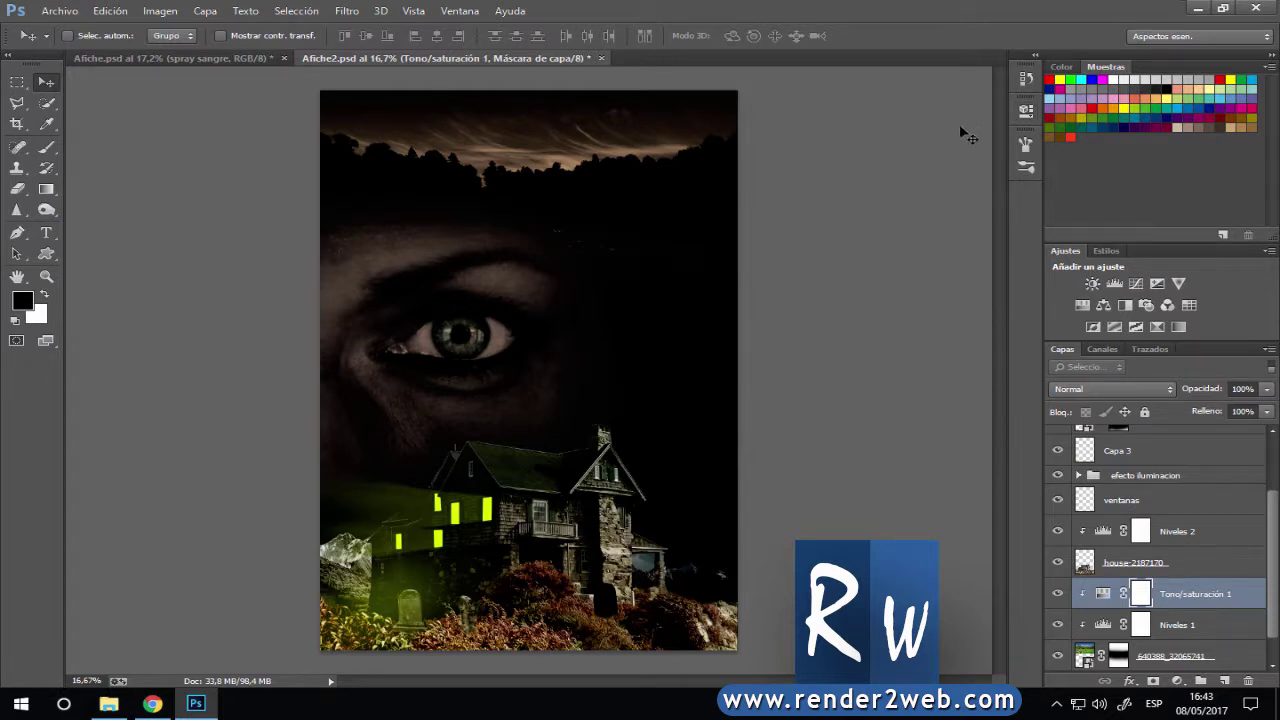
pyautogui.hotkey('ctrl', 's')
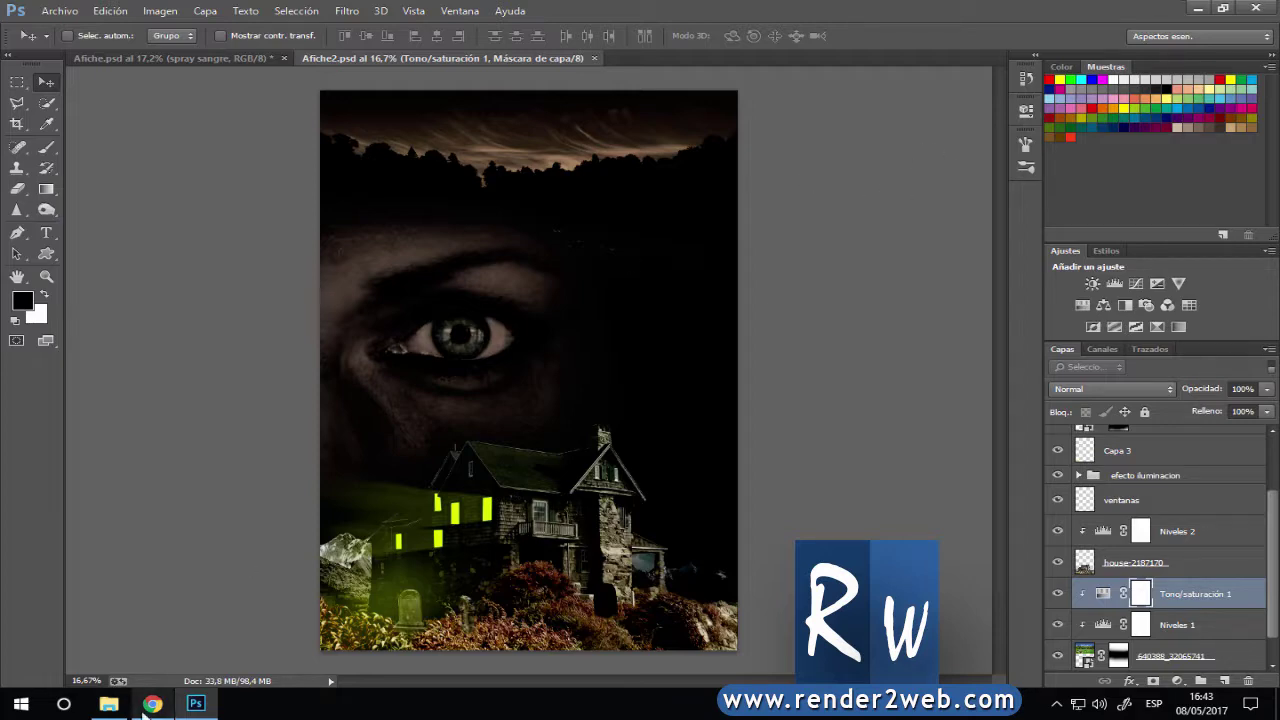
pyautogui.click(109, 703)
# Preview FreeVector-Splattered-Blood-Graphics-Set.jpg, then close it and start dragging spray sangre.png toward Photoshop.
pyautogui.click(1012, 115)
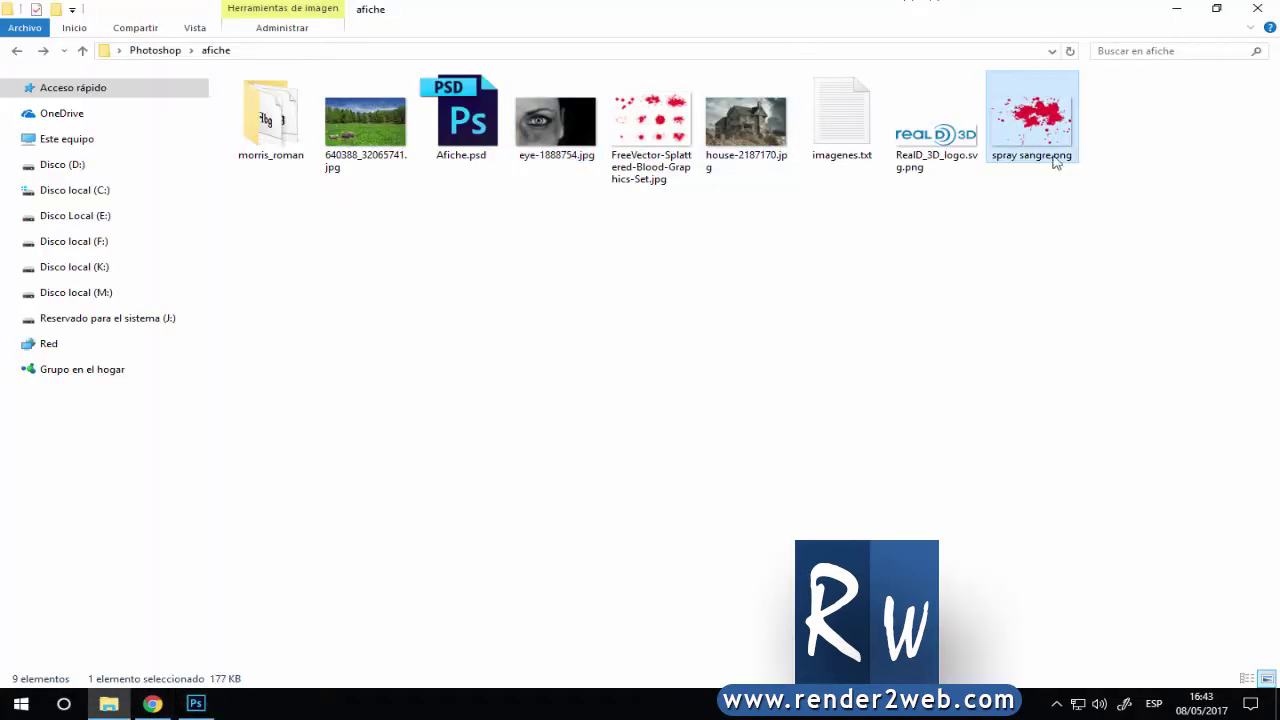
pyautogui.click(675, 130)
pyautogui.doubleClick(675, 130)
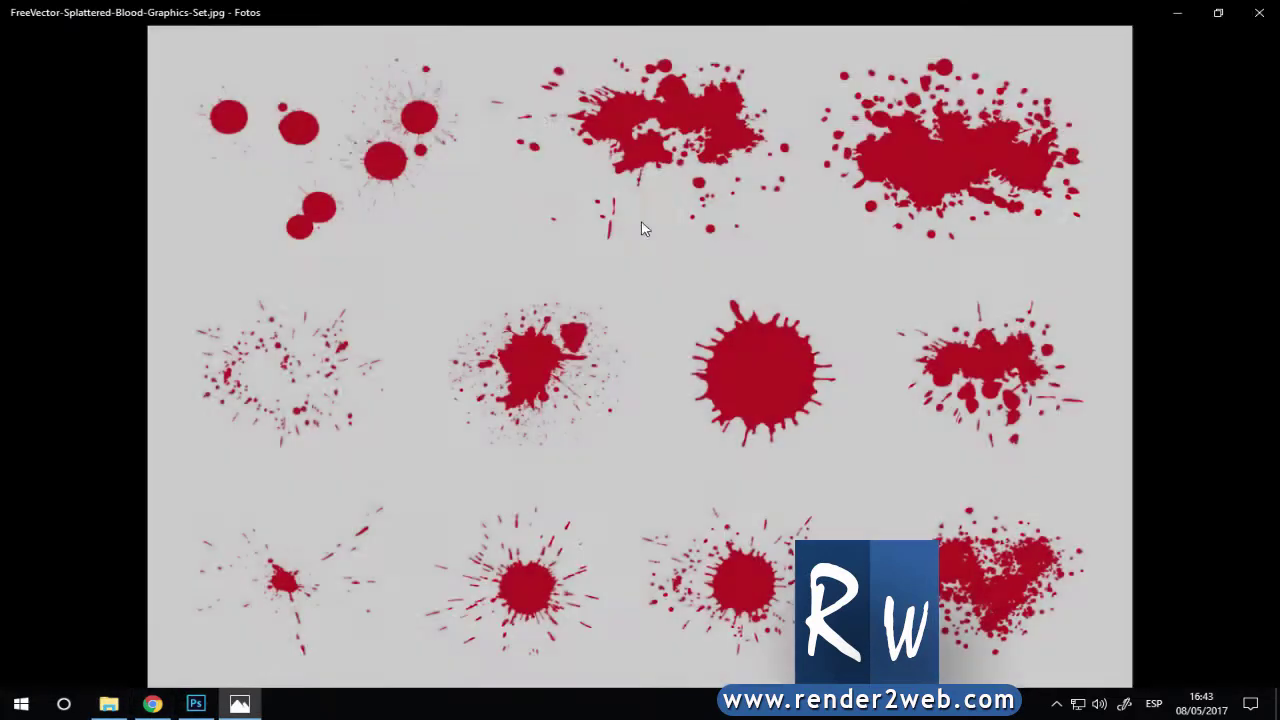
pyautogui.click(1258, 12)
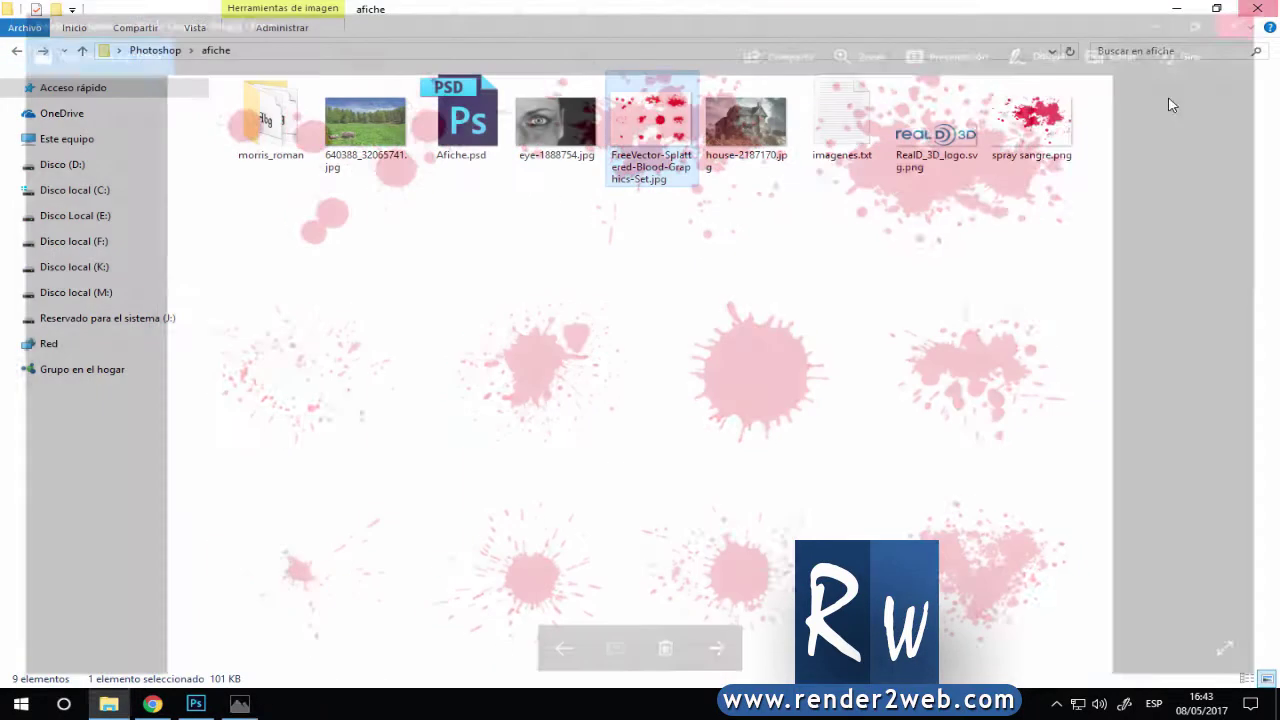
pyautogui.click(1050, 135)
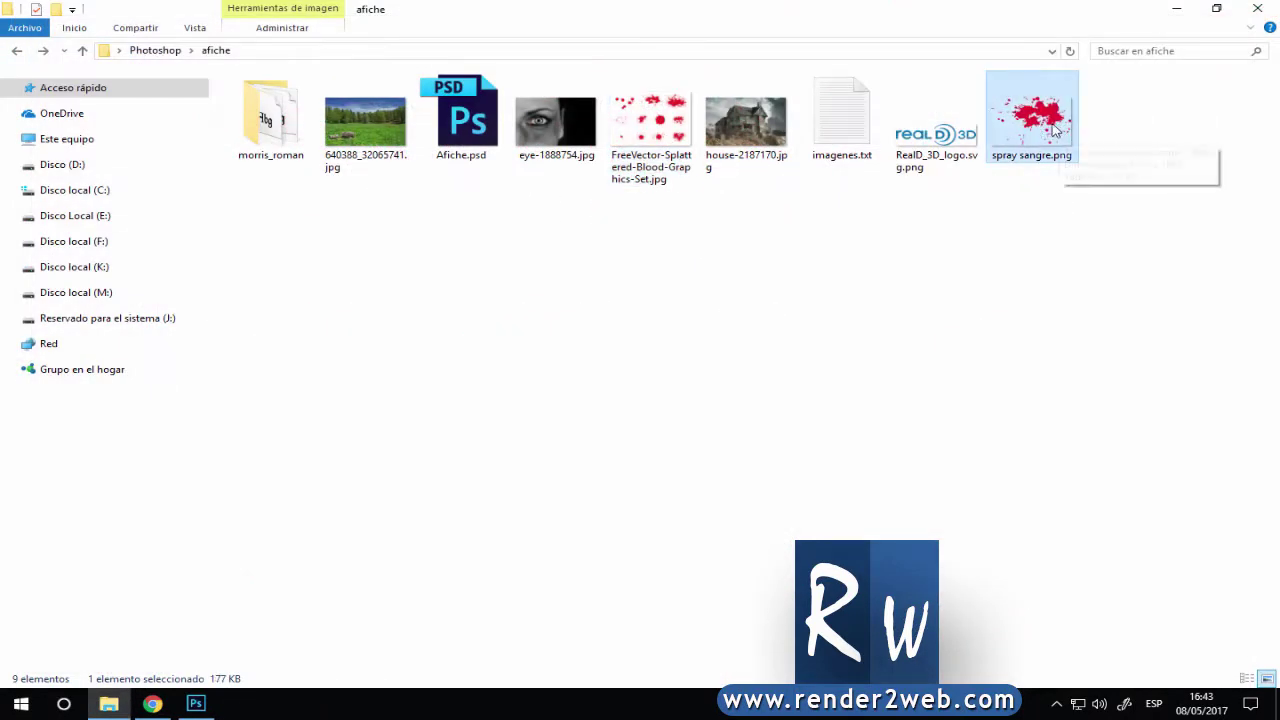
pyautogui.moveTo(1040, 133); pyautogui.dragTo(1128, 160)
# Place spray sangre.png over the eye in Afiche2 and move its layer to the top.
pyautogui.moveTo(793, 498)
pyautogui.mouseDown()
pyautogui.moveTo(455, 368)
pyautogui.moveTo(620, 337)
pyautogui.mouseUp()
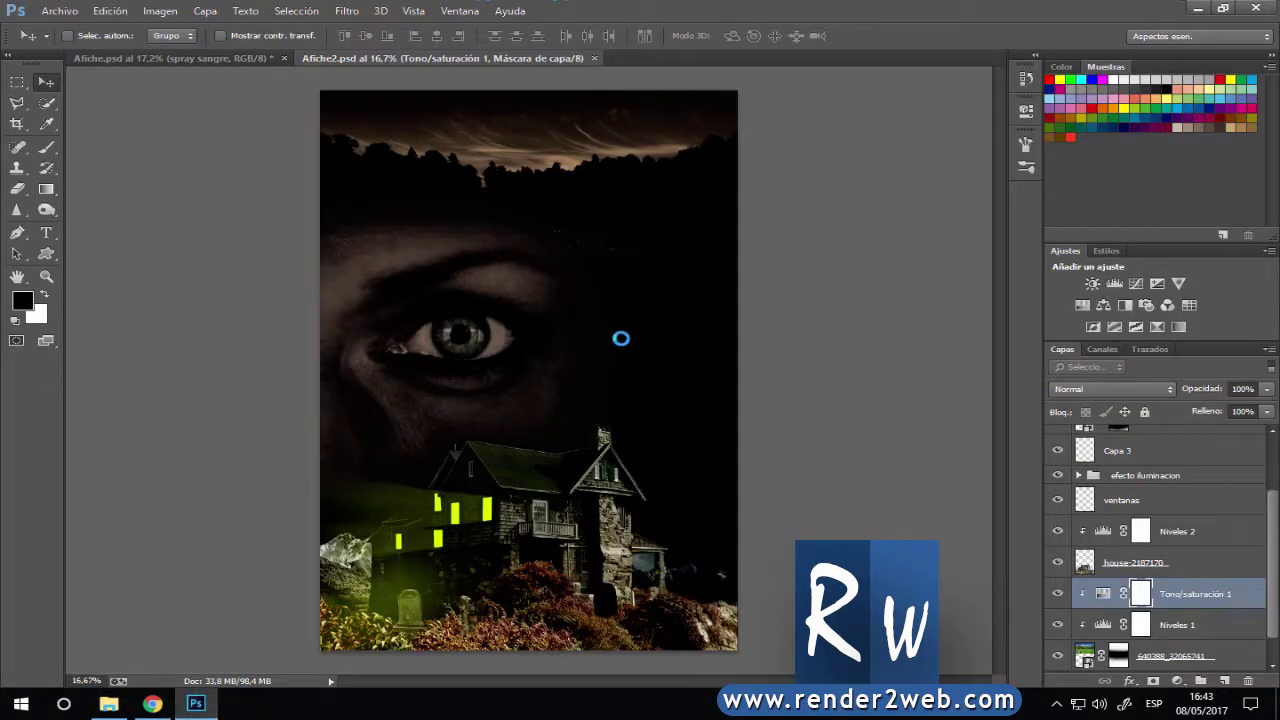
pyautogui.moveTo(580, 291); pyautogui.dragTo(520, 298)
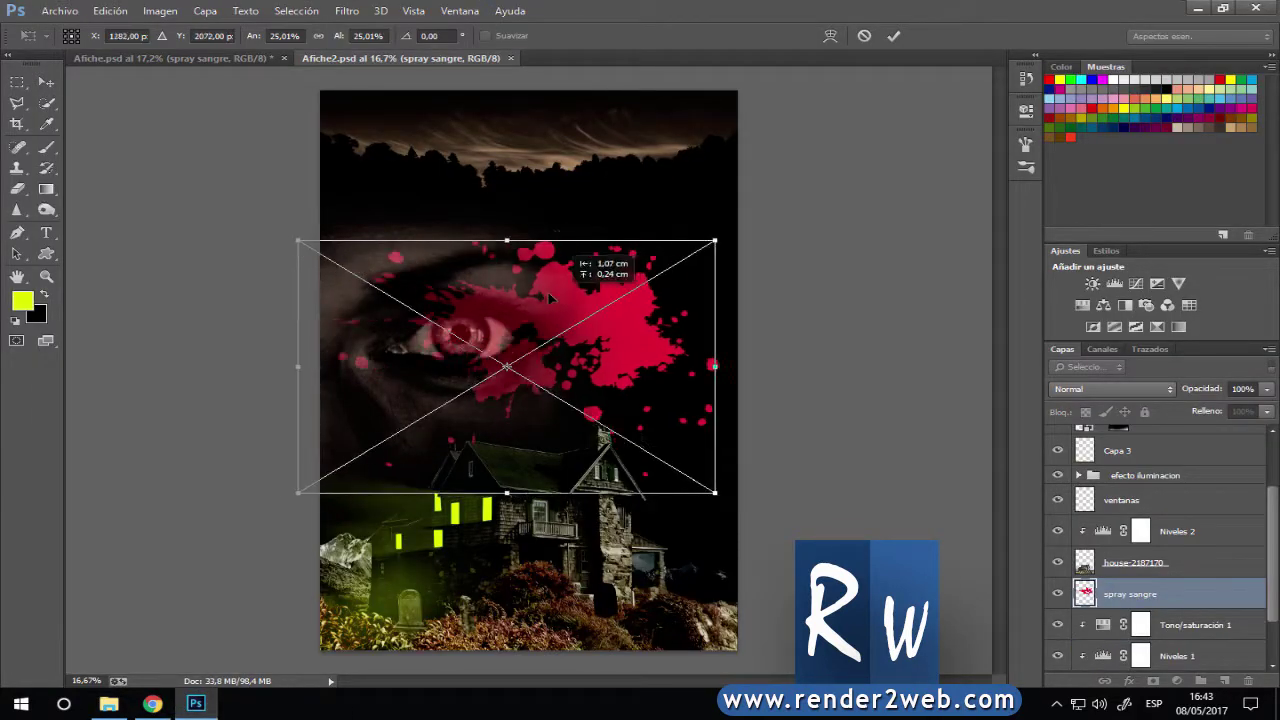
pyautogui.click(894, 36)
pyautogui.click(168, 58)
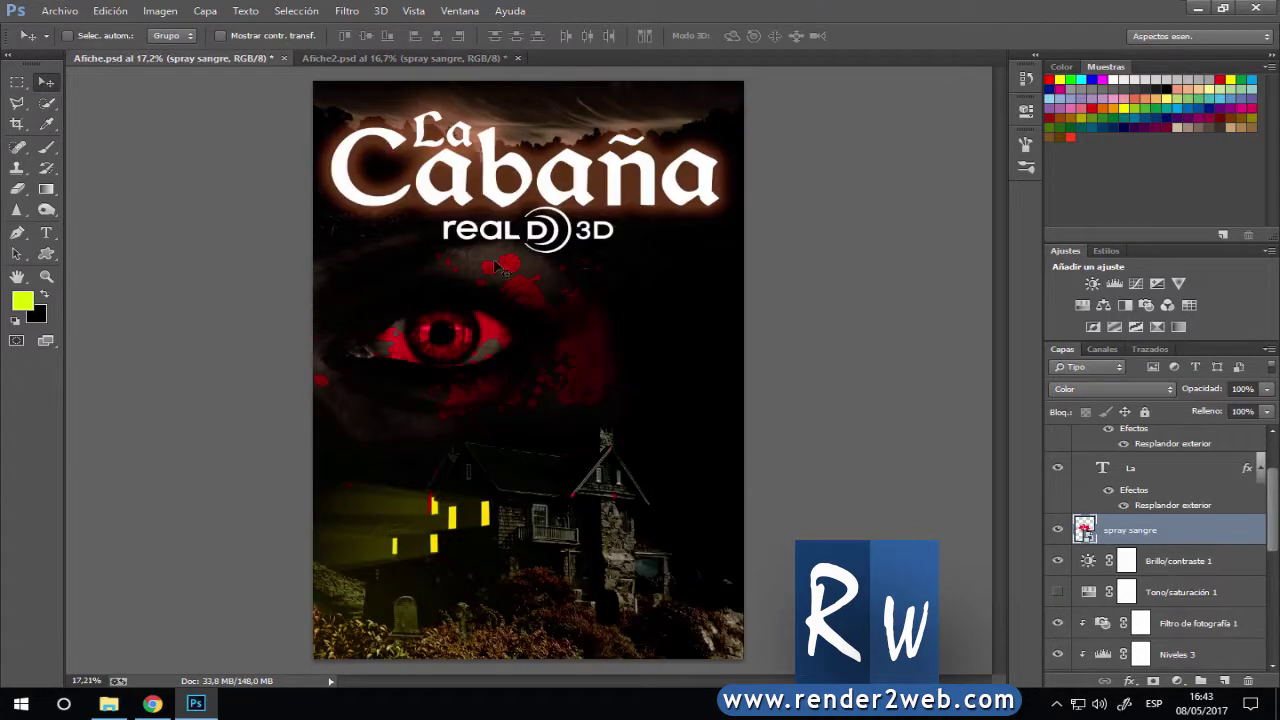
pyautogui.click(400, 58)
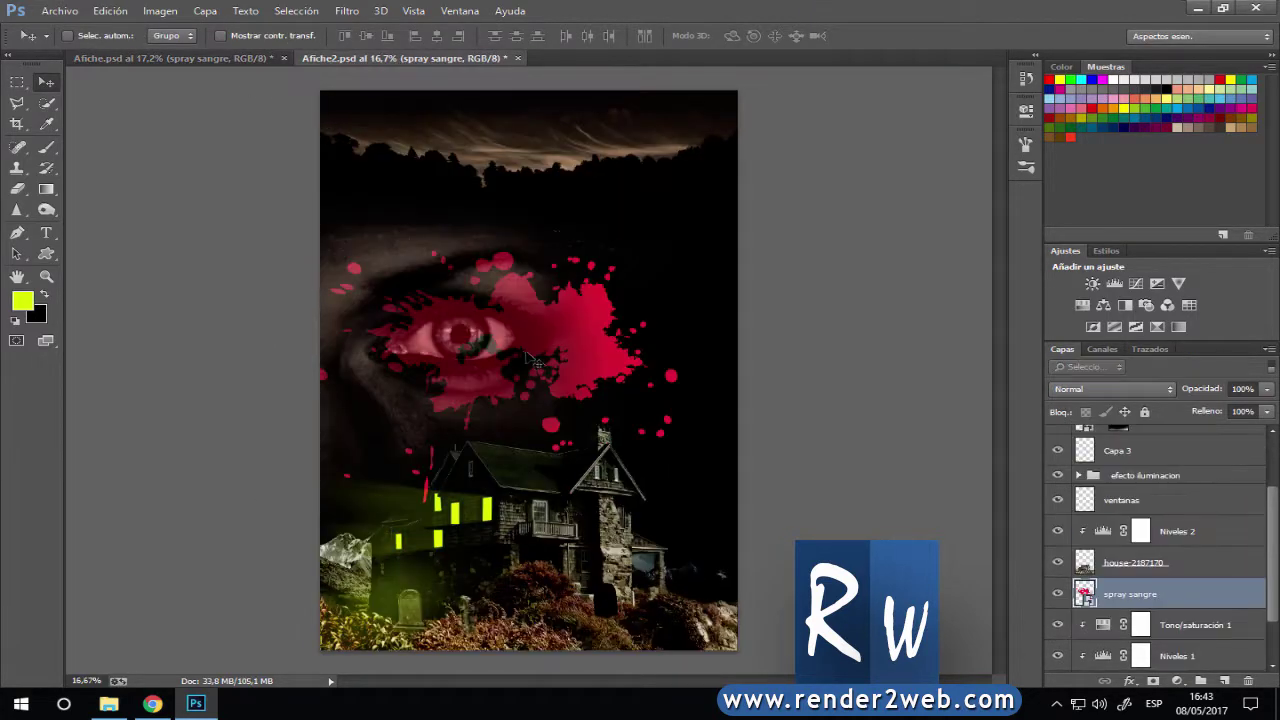
pyautogui.moveTo(537, 329); pyautogui.dragTo(548, 344)
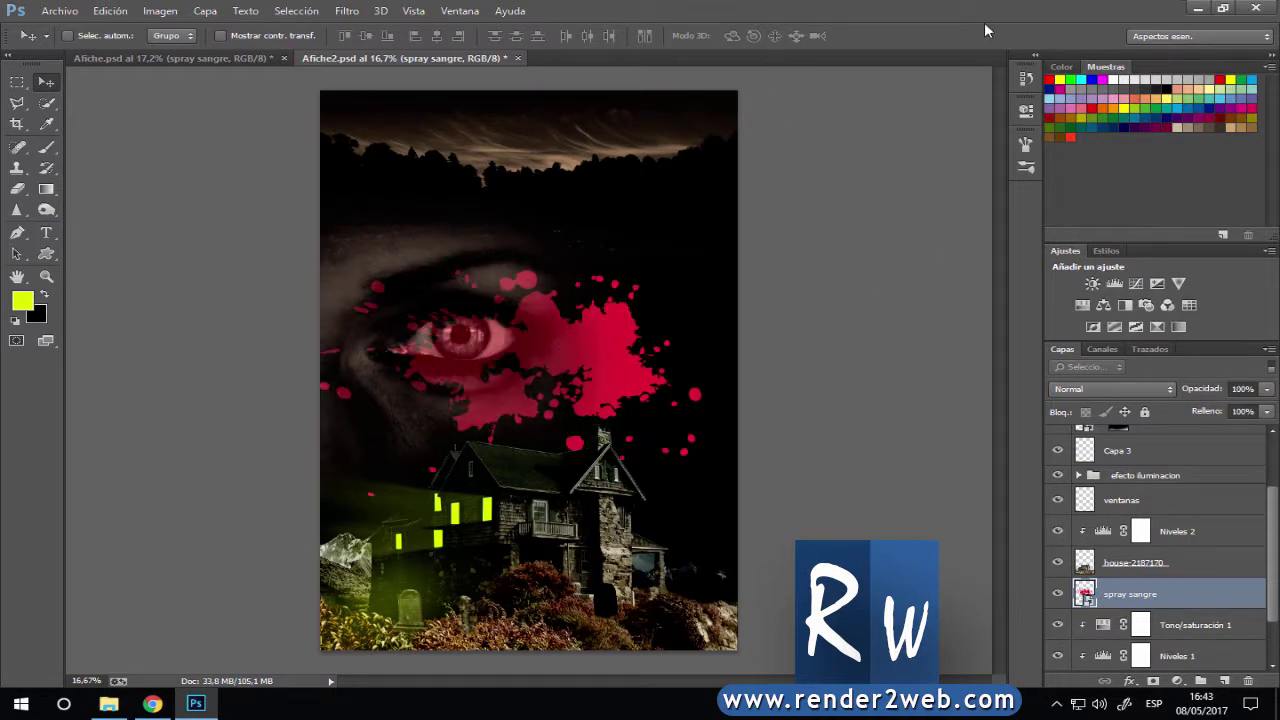
pyautogui.moveTo(1173, 606)
pyautogui.mouseDown()
pyautogui.moveTo(1190, 402)
pyautogui.moveTo(1153, 432)
pyautogui.mouseUp()
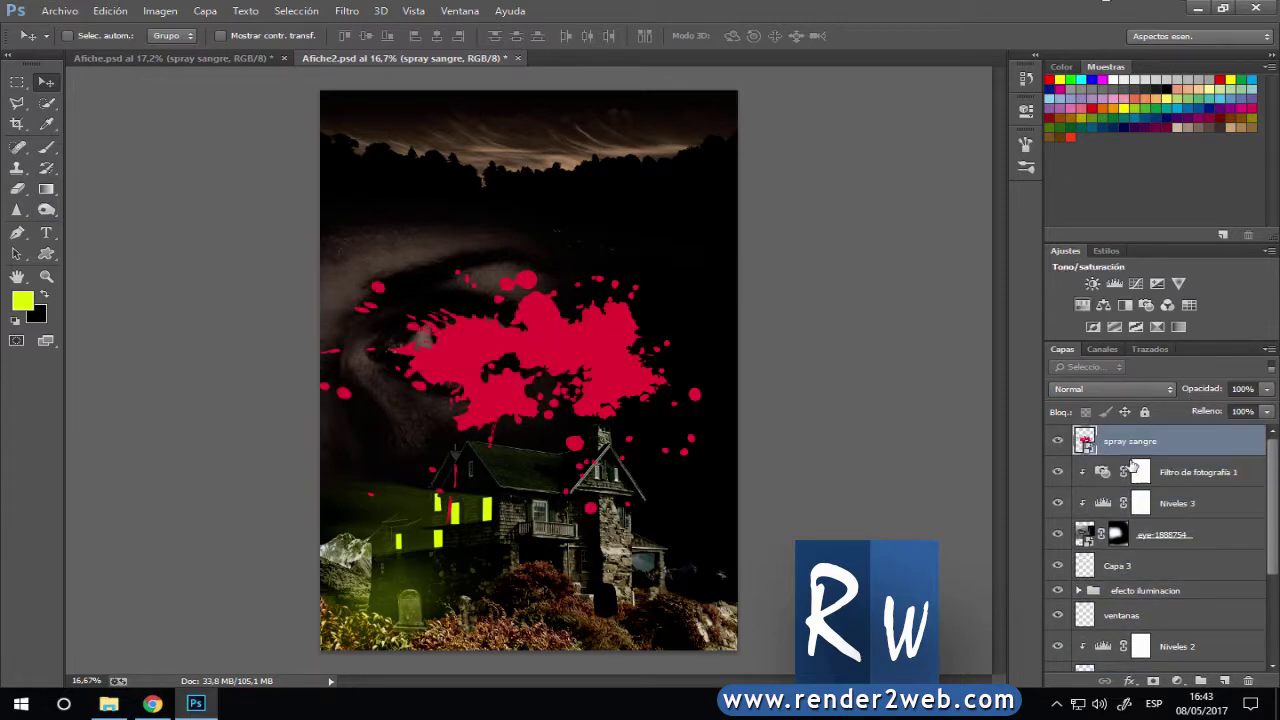
# Set the spray sangre layer to Color blend mode, save, and compare against Afiche.psd.
pyautogui.click(1114, 389)
pyautogui.click(1072, 392)
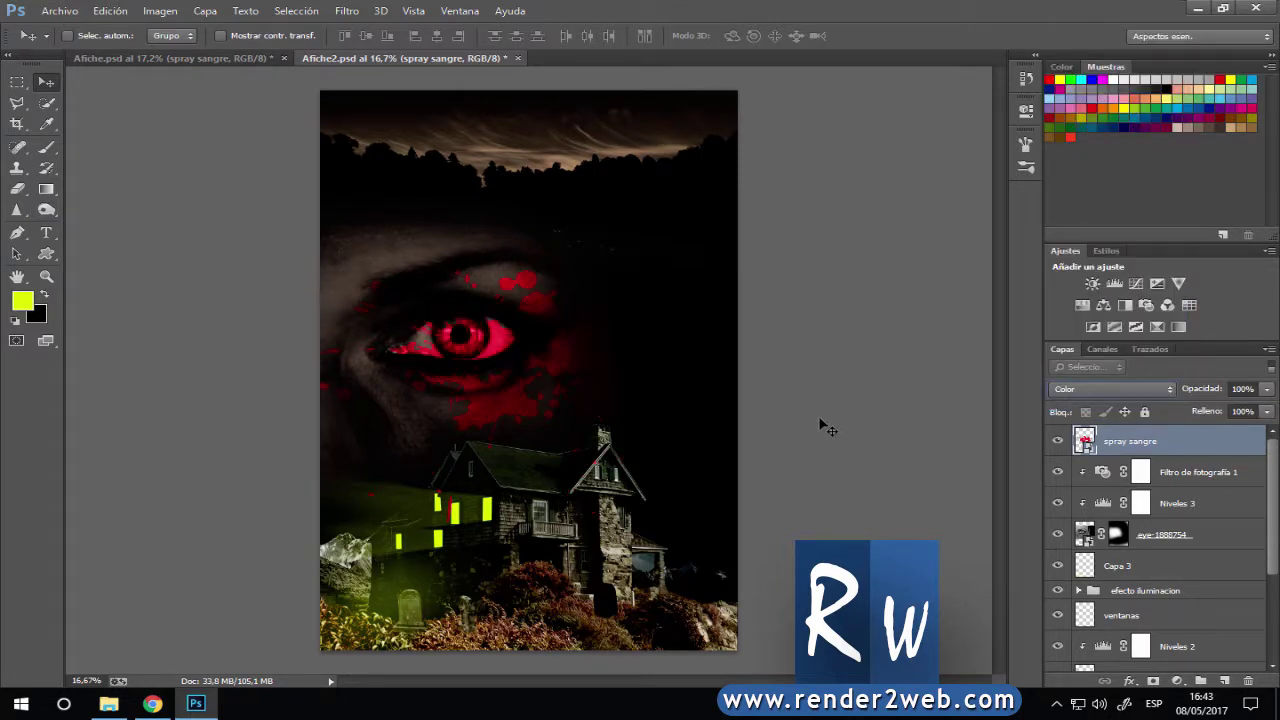
pyautogui.hotkey('ctrl', 's')
pyautogui.click(161, 58)
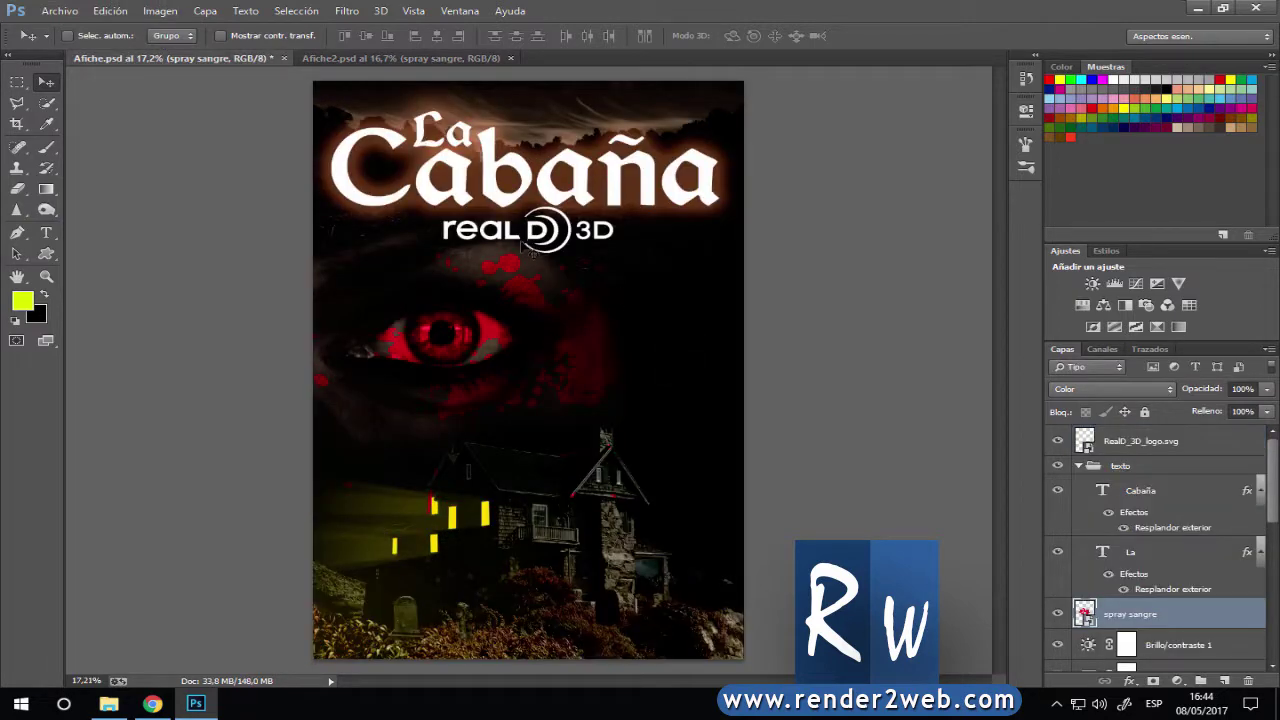
pyautogui.click(310, 58)
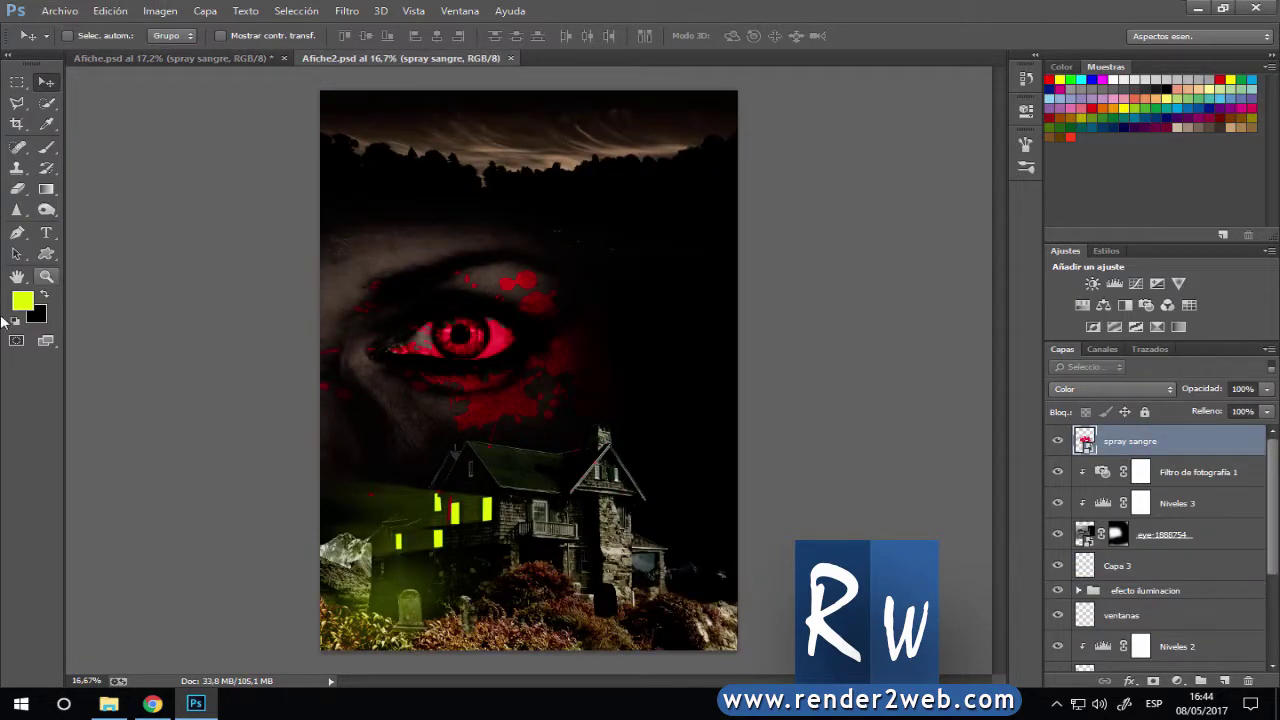
# Type a 'Cabaña' title at 161,76 pt and centre it near the poster's top.
pyautogui.press('t')
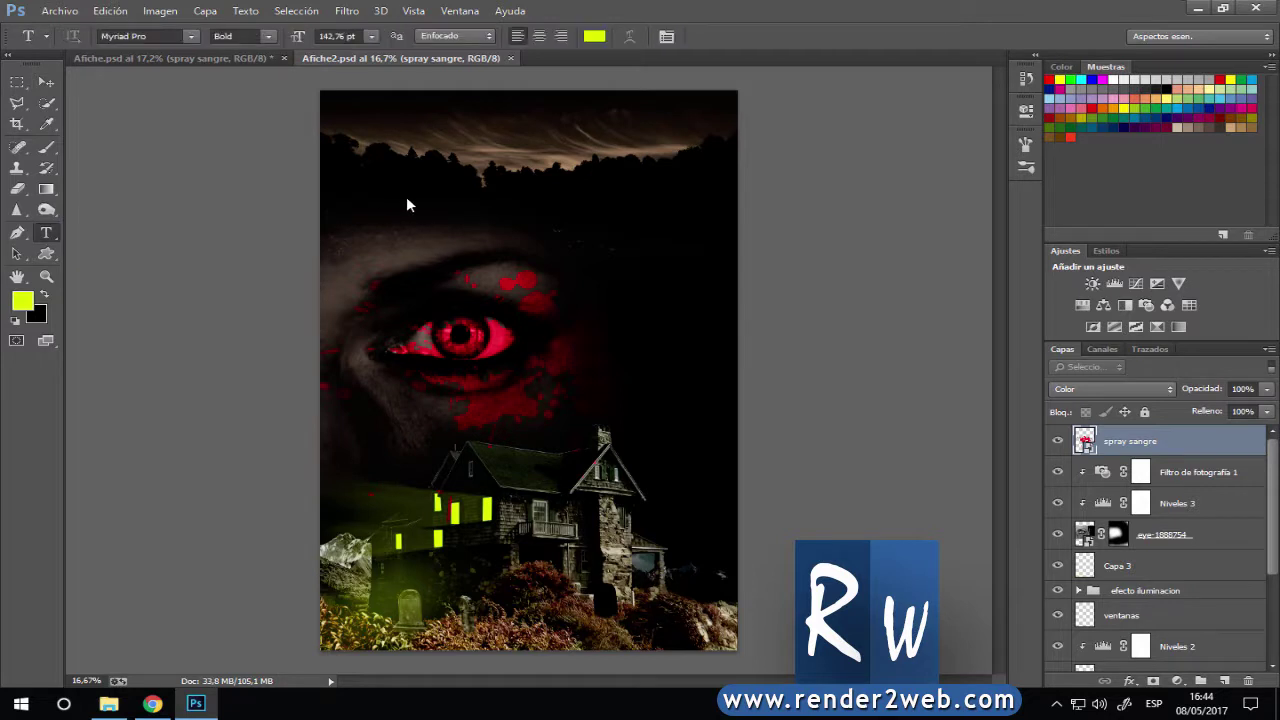
pyautogui.click(406, 194)
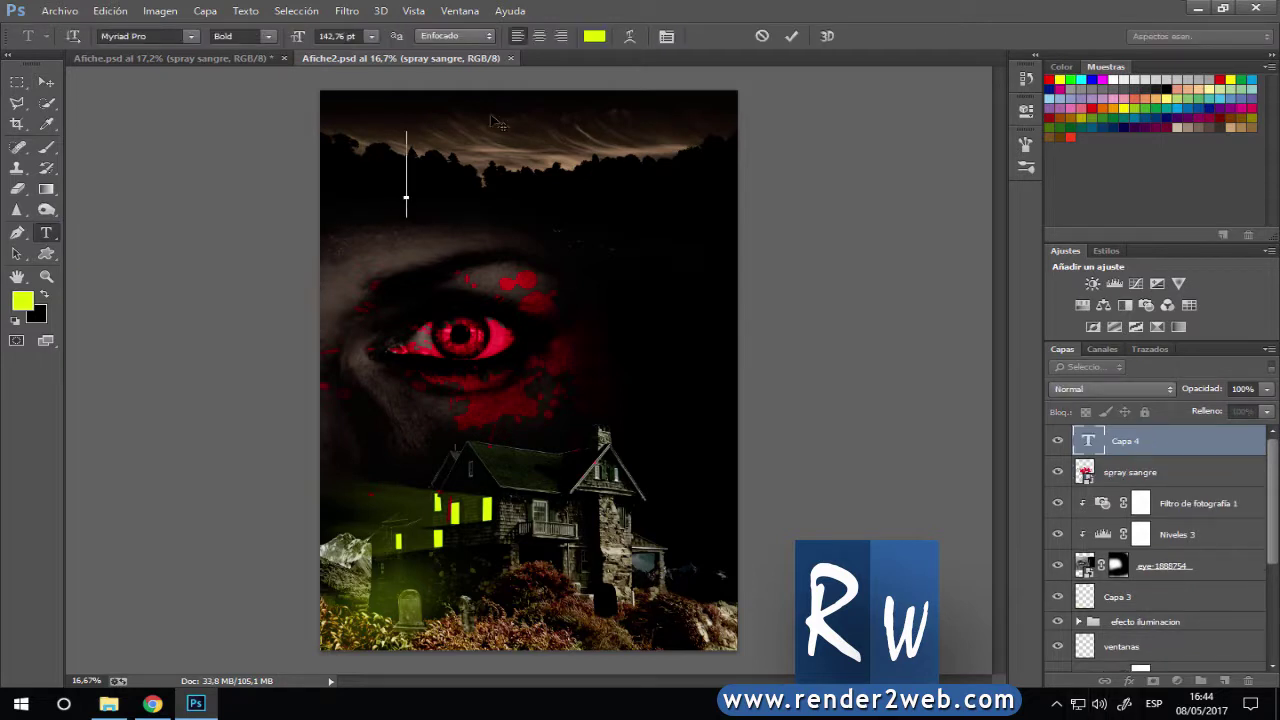
pyautogui.write('Caba')
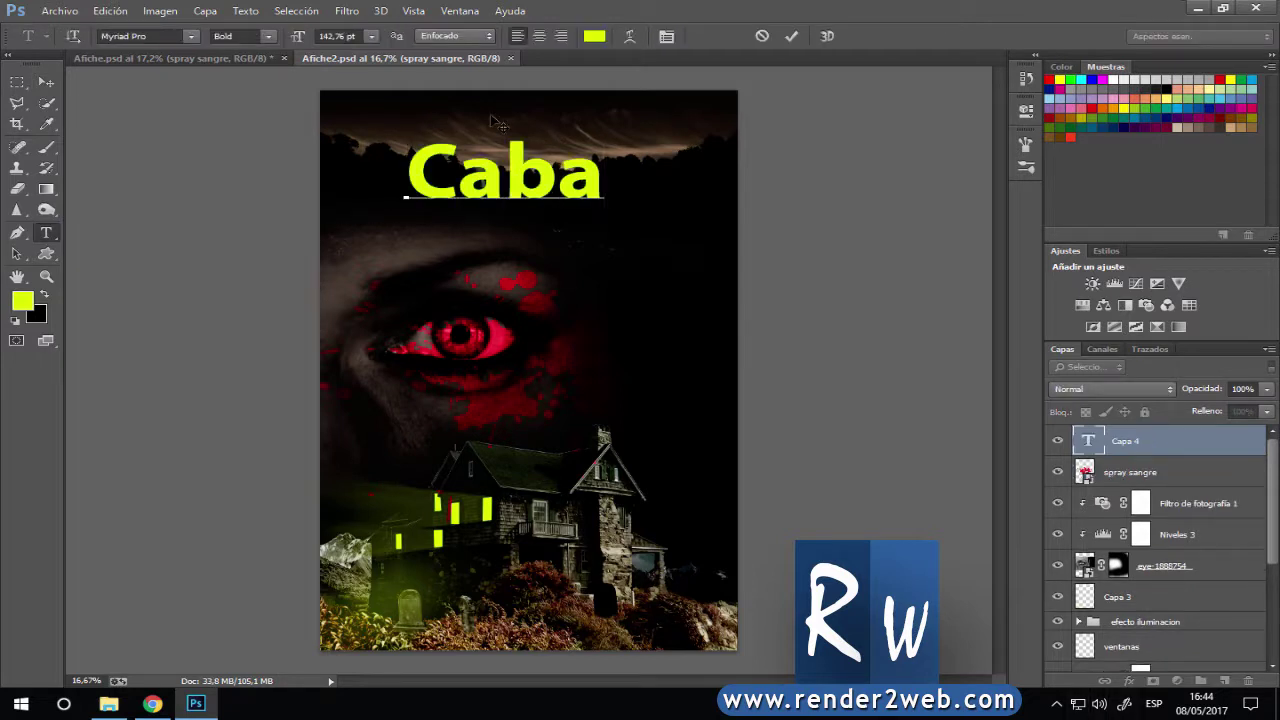
pyautogui.write('ña')
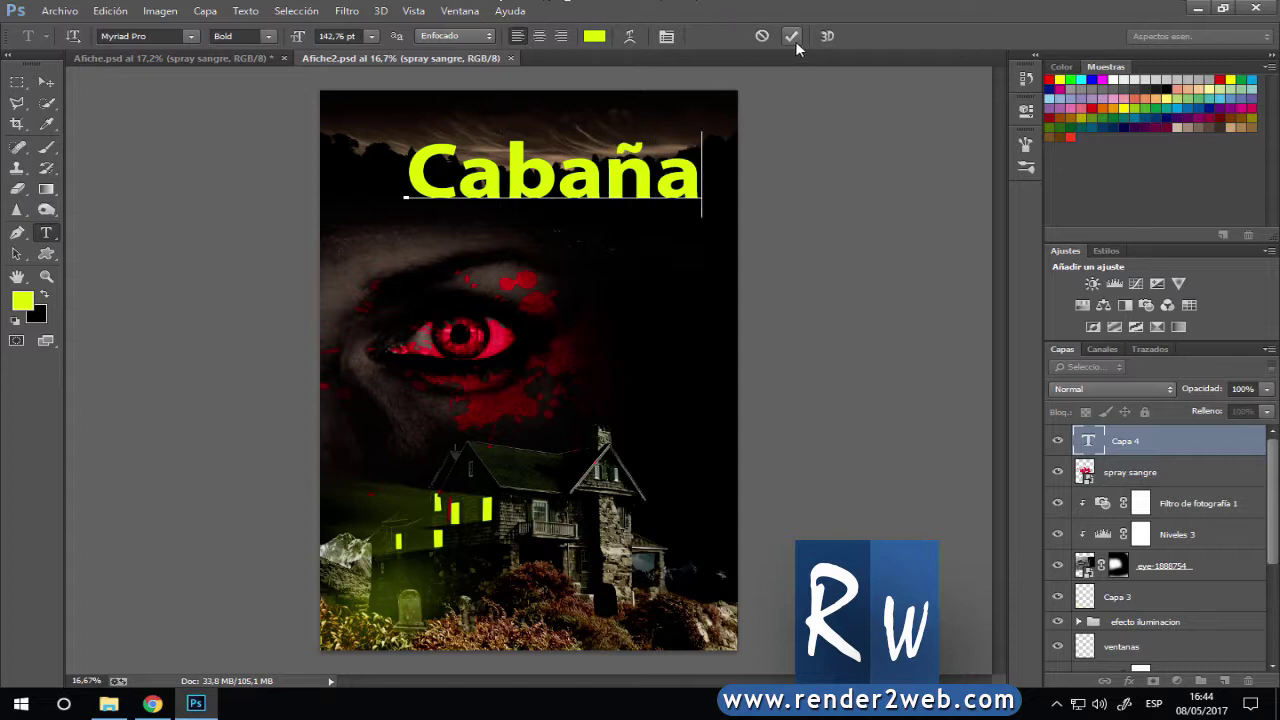
pyautogui.moveTo(700, 180); pyautogui.dragTo(404, 180)
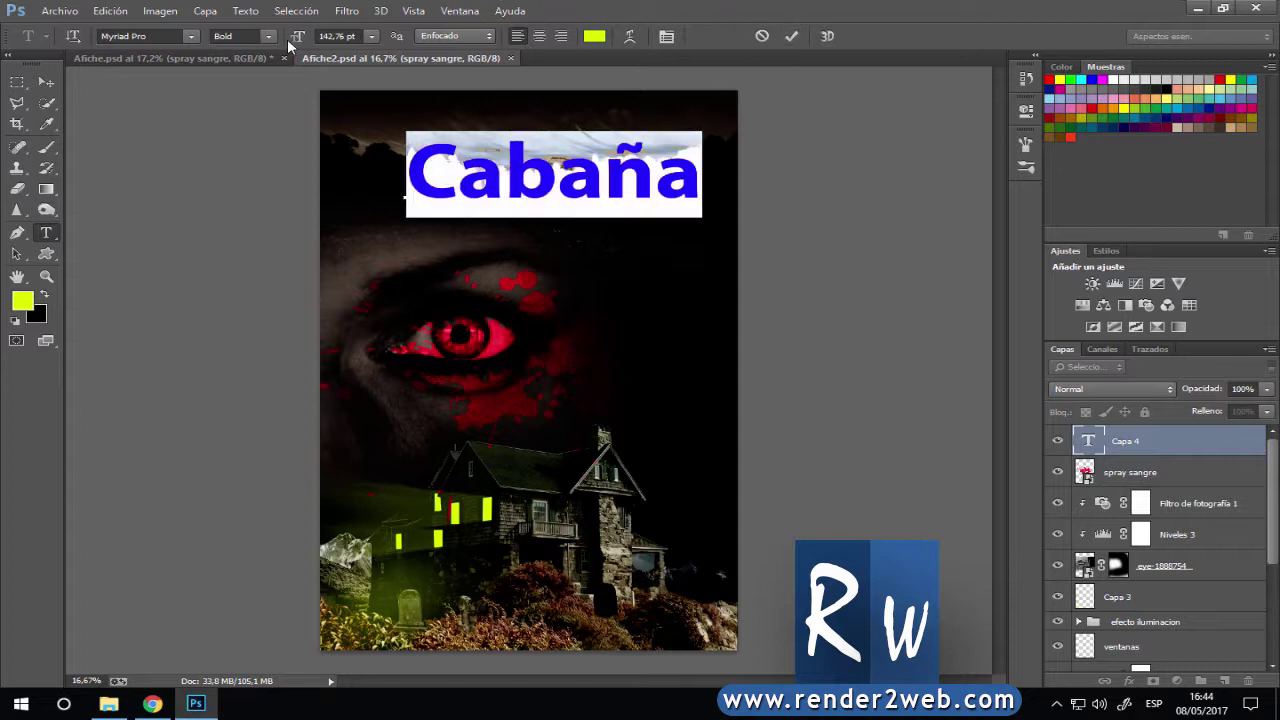
pyautogui.moveTo(290, 45); pyautogui.dragTo(340, 45)
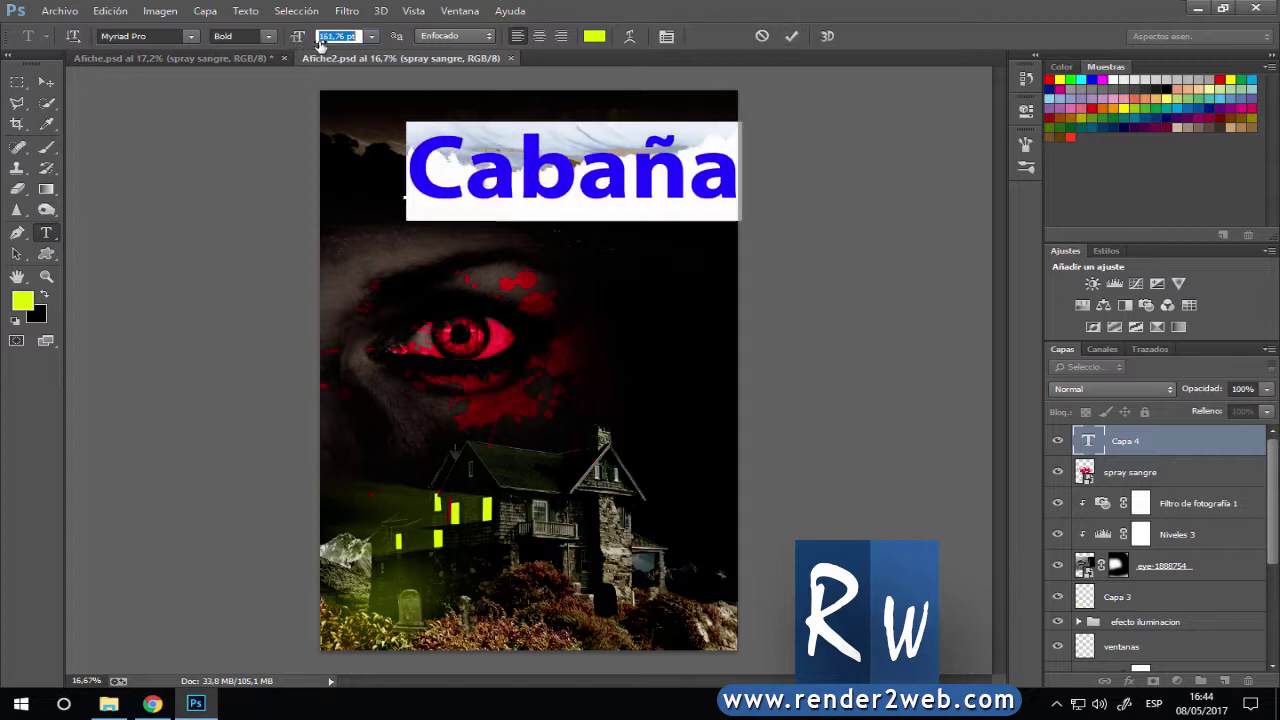
pyautogui.click(789, 36)
pyautogui.click(50, 82)
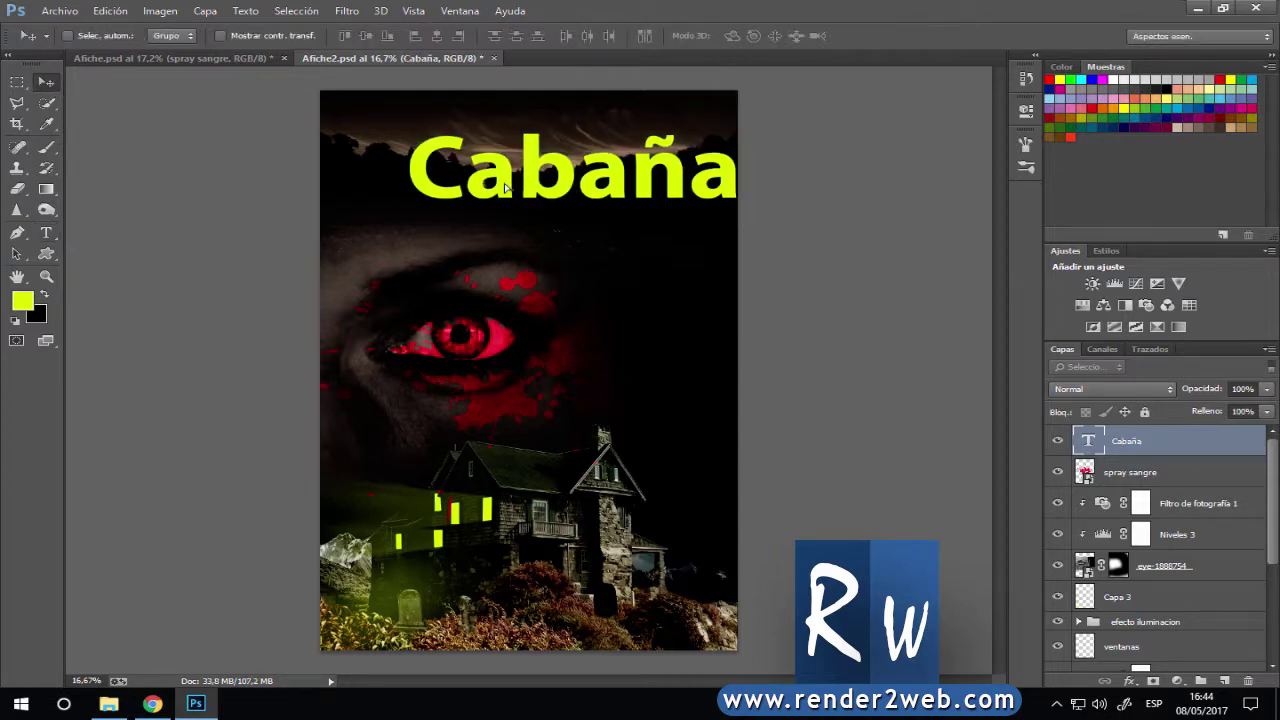
pyautogui.moveTo(507, 188); pyautogui.dragTo(464, 220)
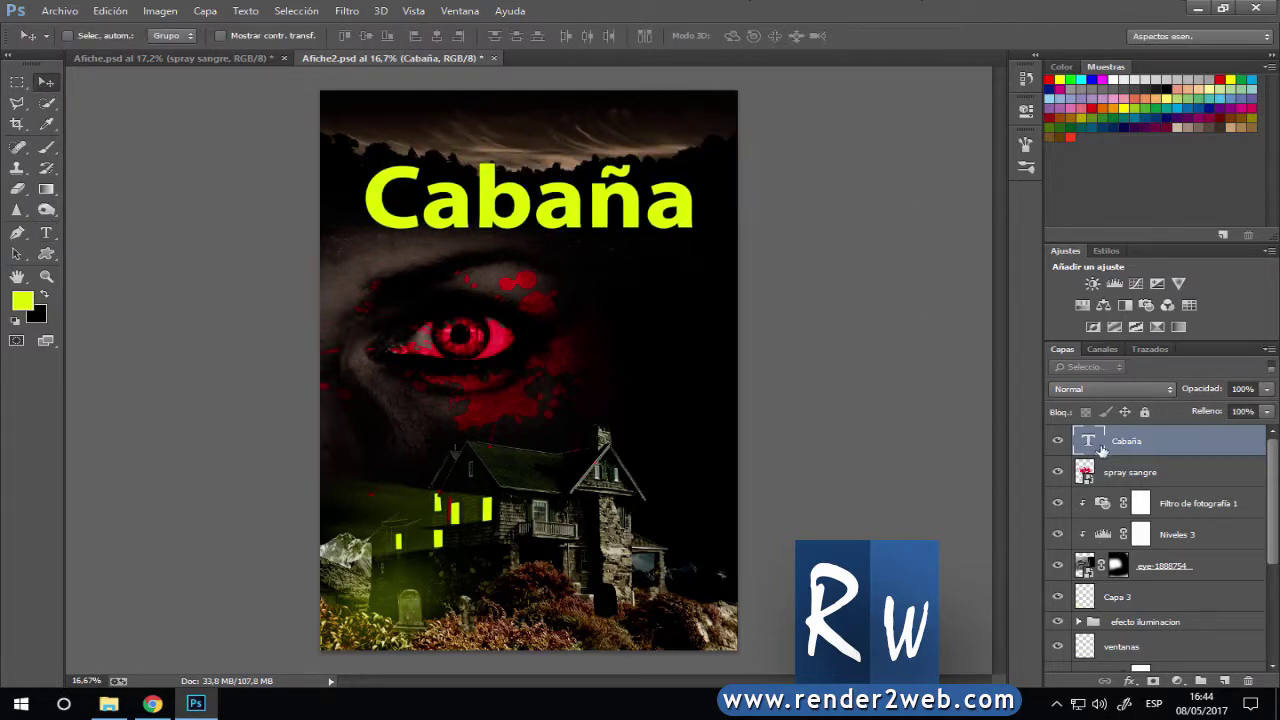
# Look at the morris_roman font folder in File Explorer, then close it.
pyautogui.click(109, 703)
pyautogui.click(283, 134)
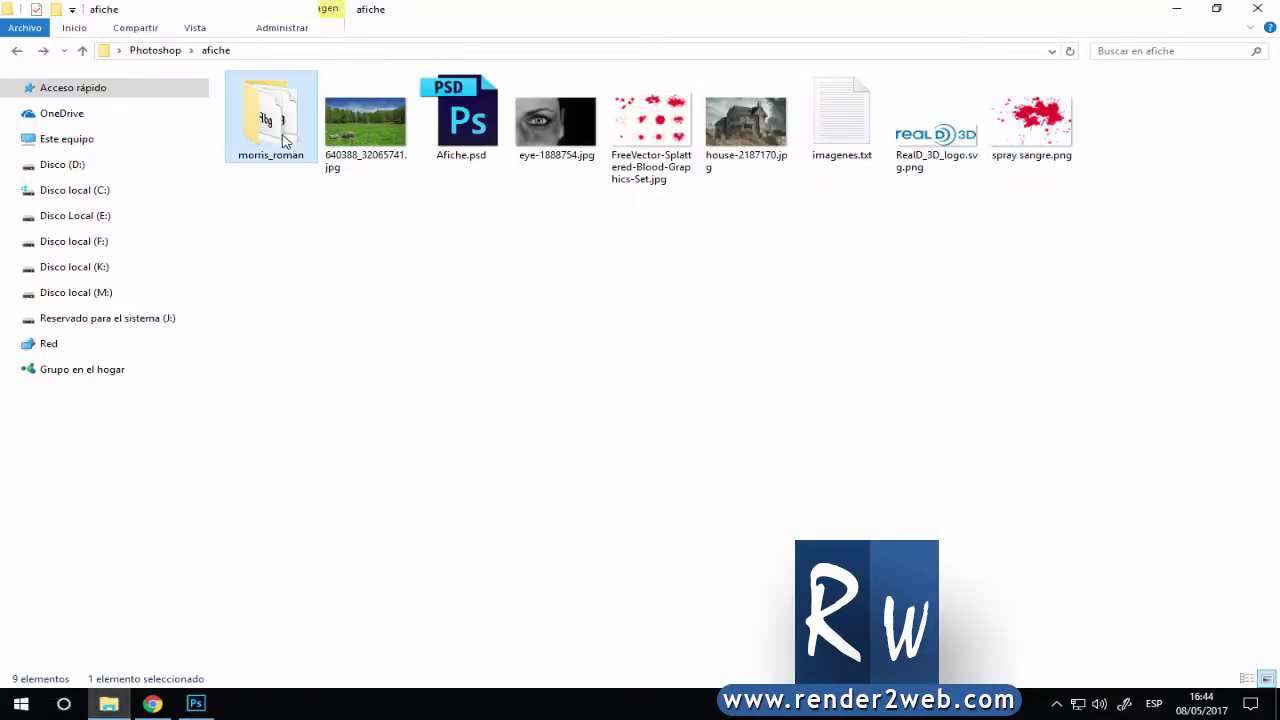
pyautogui.click(1240, 12)
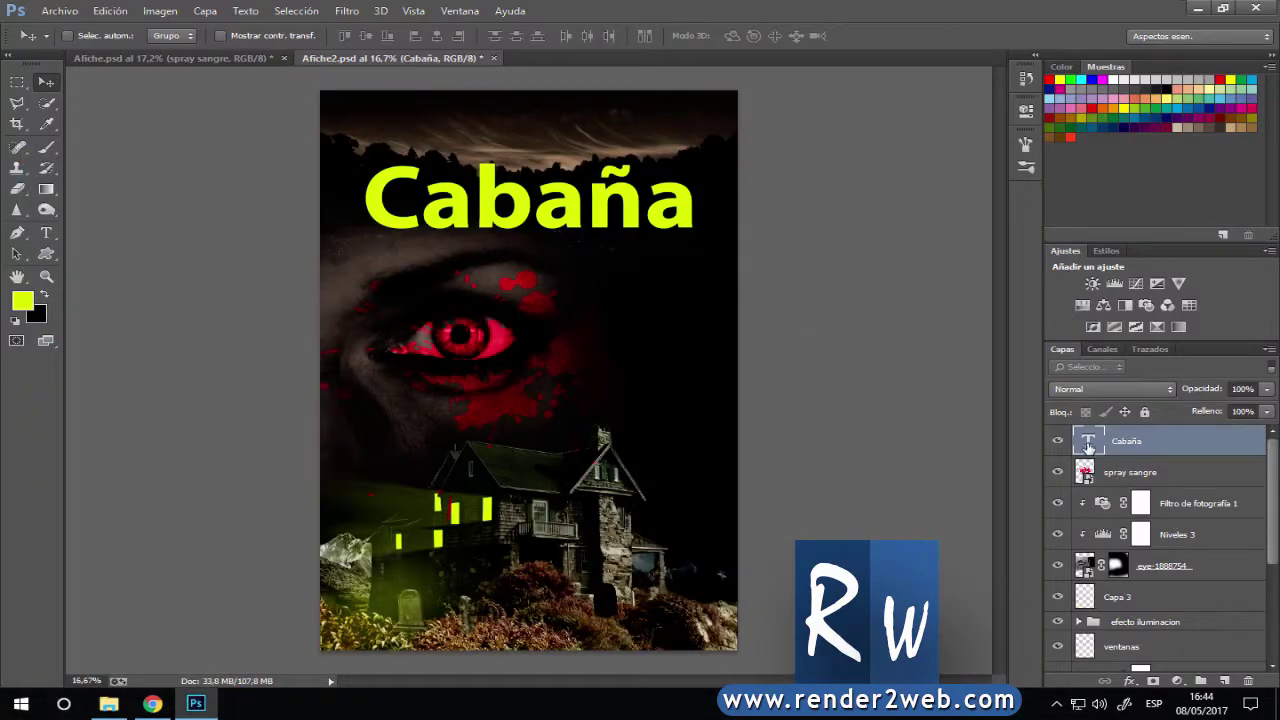
# Set the Cabaña title to Morris Roman at 212.76 pt and shift it left.
pyautogui.doubleClick(1088, 446)
pyautogui.click(160, 37)
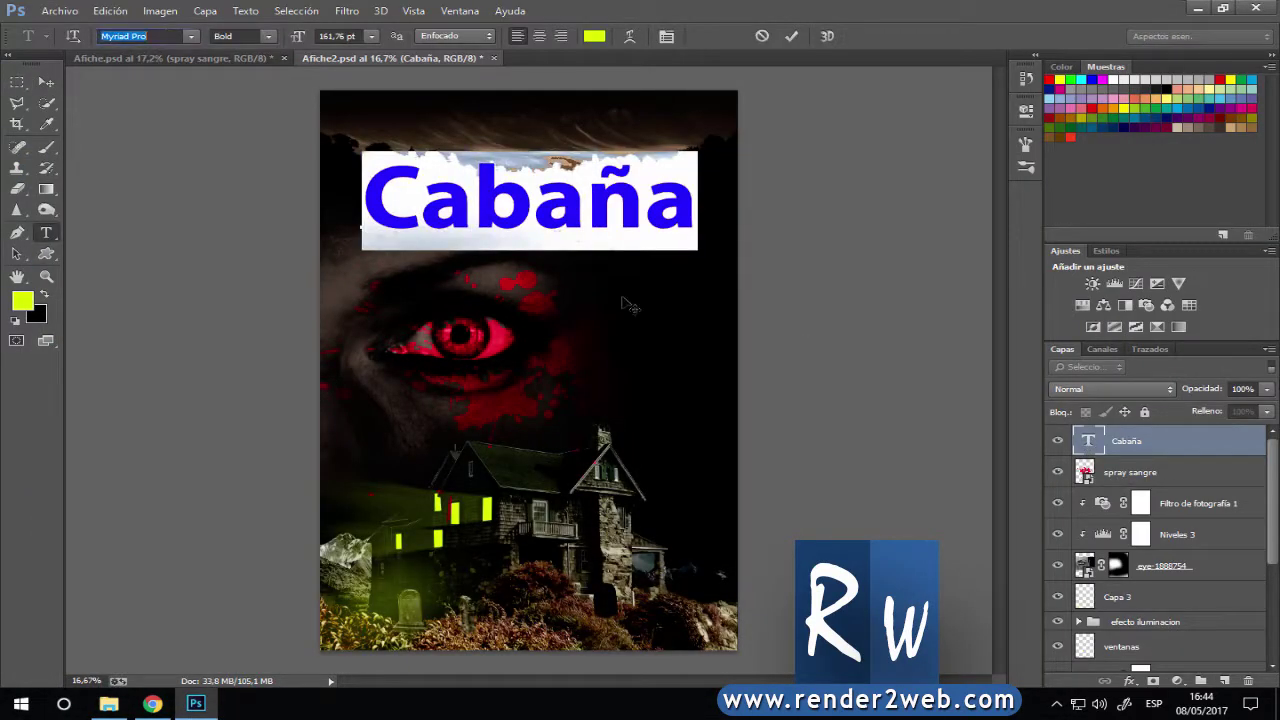
pyautogui.write('Morris Roman')
pyautogui.press('Return')
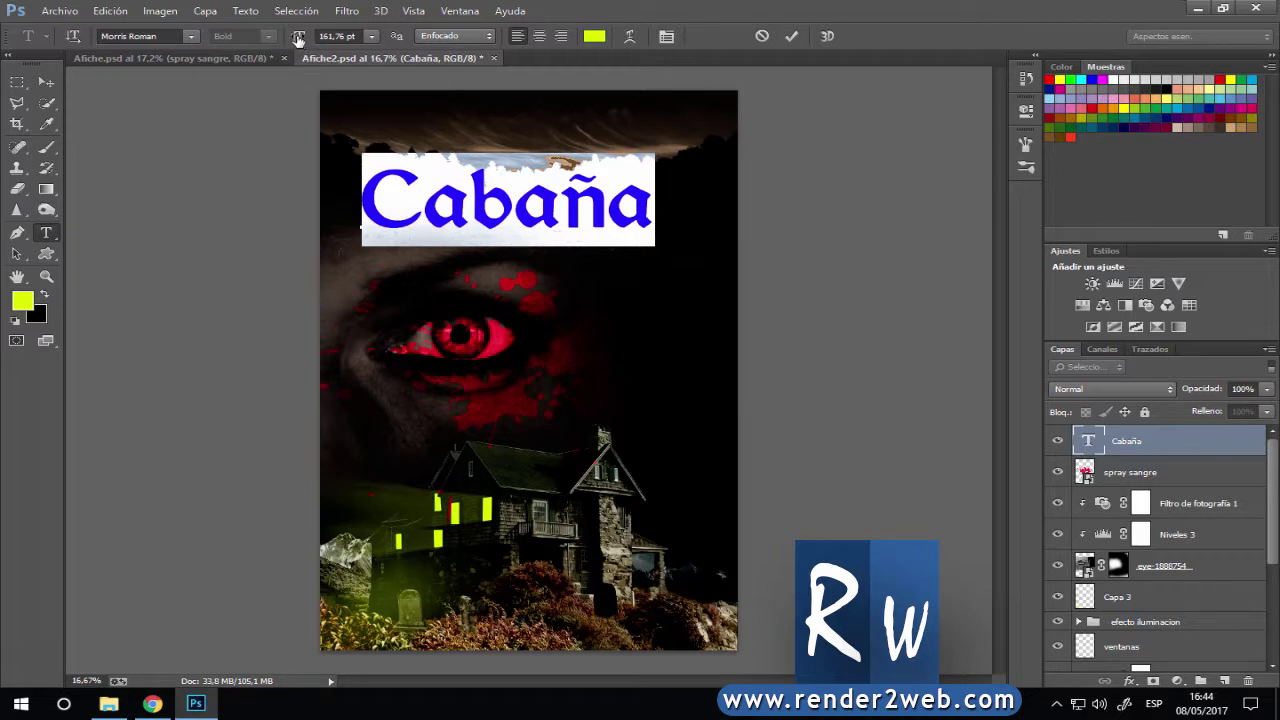
pyautogui.moveTo(298, 38); pyautogui.dragTo(340, 38)
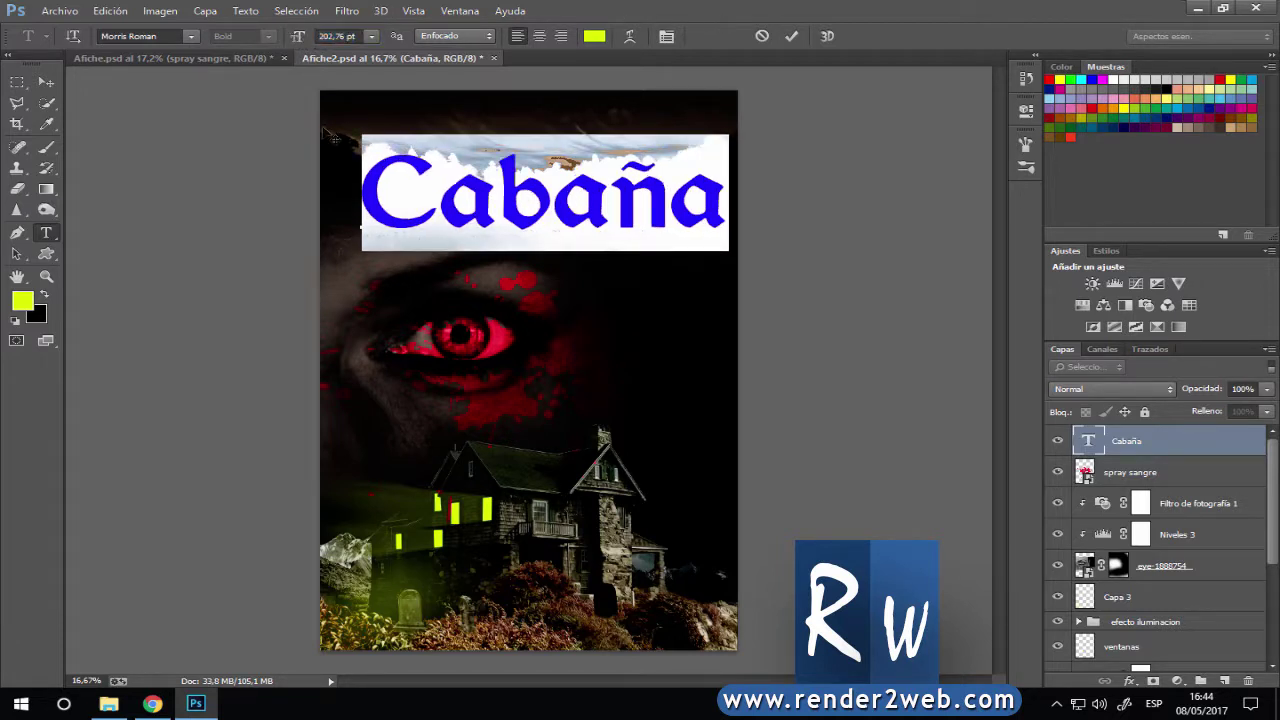
pyautogui.click(791, 36)
pyautogui.press('v')
pyautogui.moveTo(536, 194); pyautogui.dragTo(510, 206)
# Recolour the Cabaña title white (ffffff).
pyautogui.doubleClick(1087, 445)
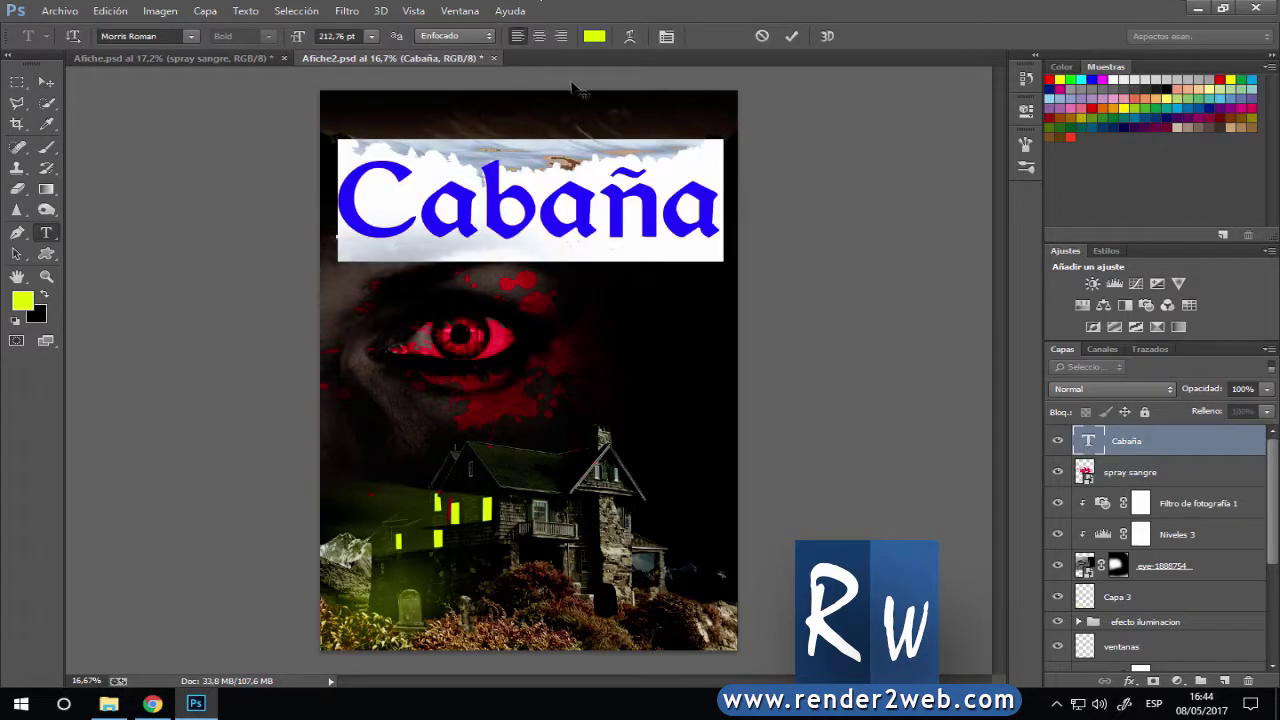
pyautogui.click(594, 36)
pyautogui.write('fff')
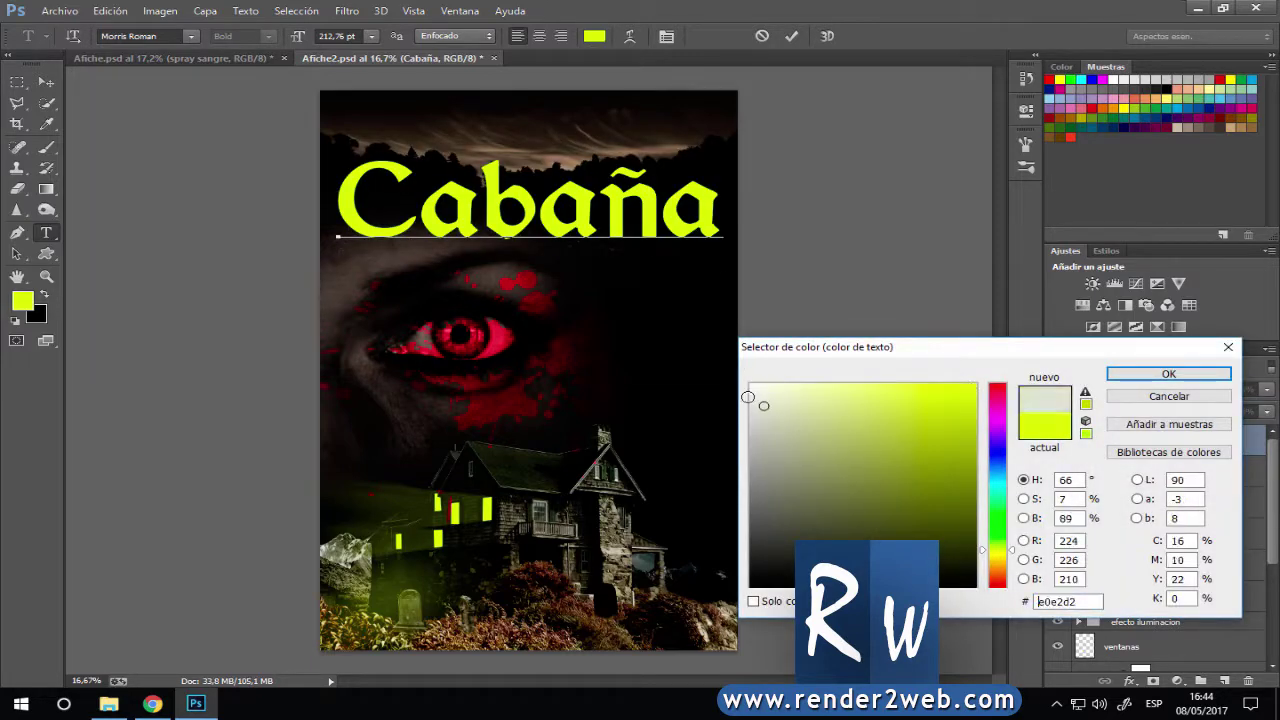
pyautogui.write('fff')
pyautogui.press('Return')
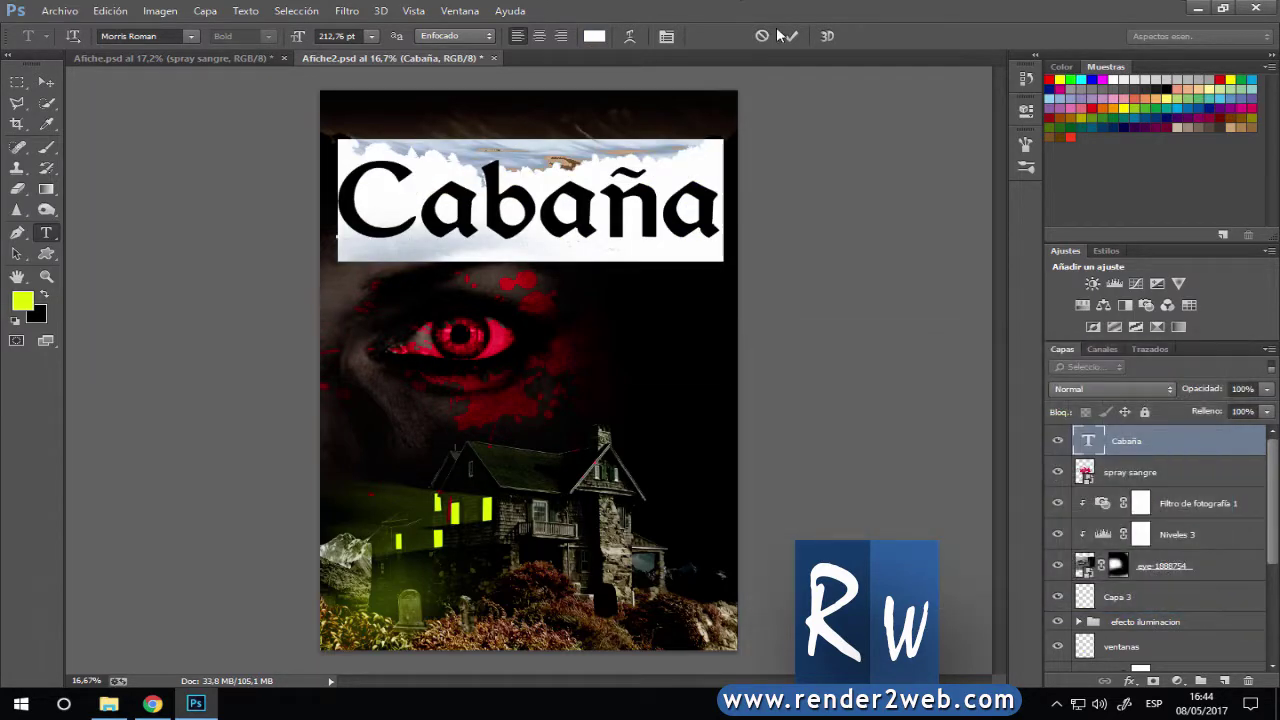
pyautogui.click(790, 36)
pyautogui.press('v')
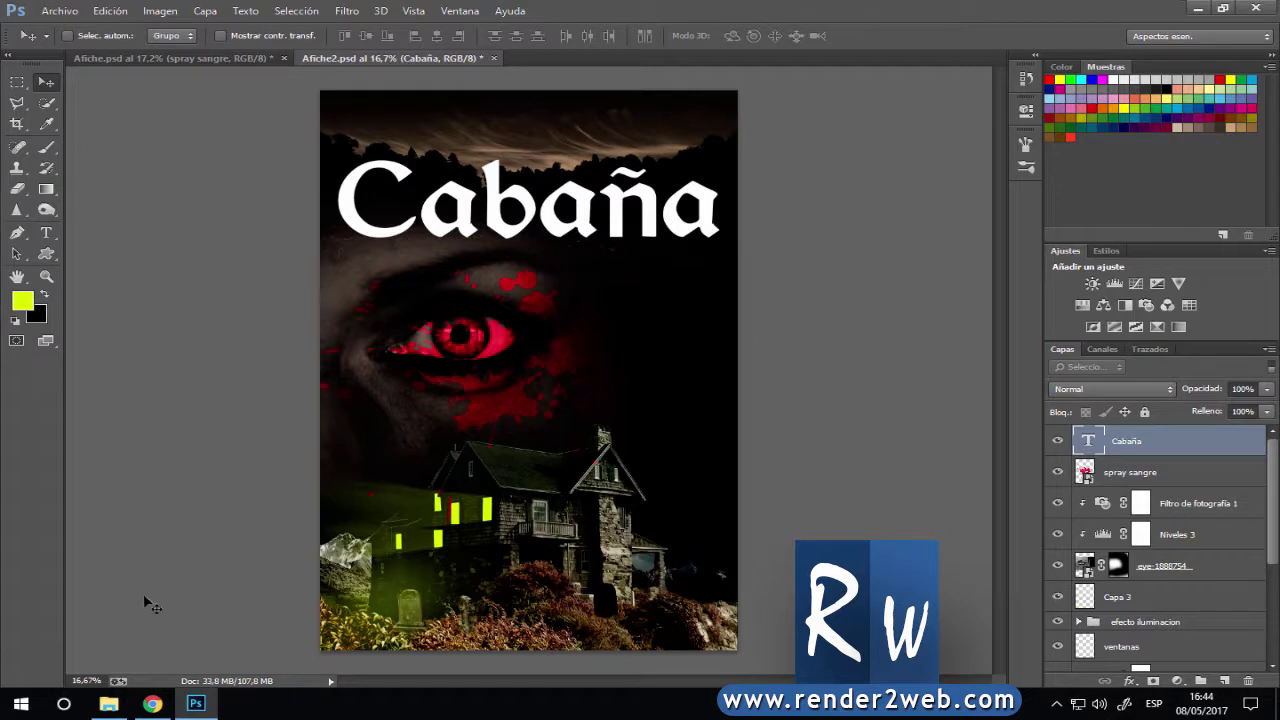
# Duplicate the Cabaña text layer, move the copy upward and retype it as 'La'.
pyautogui.moveTo(1125, 445); pyautogui.dragTo(1234, 682)
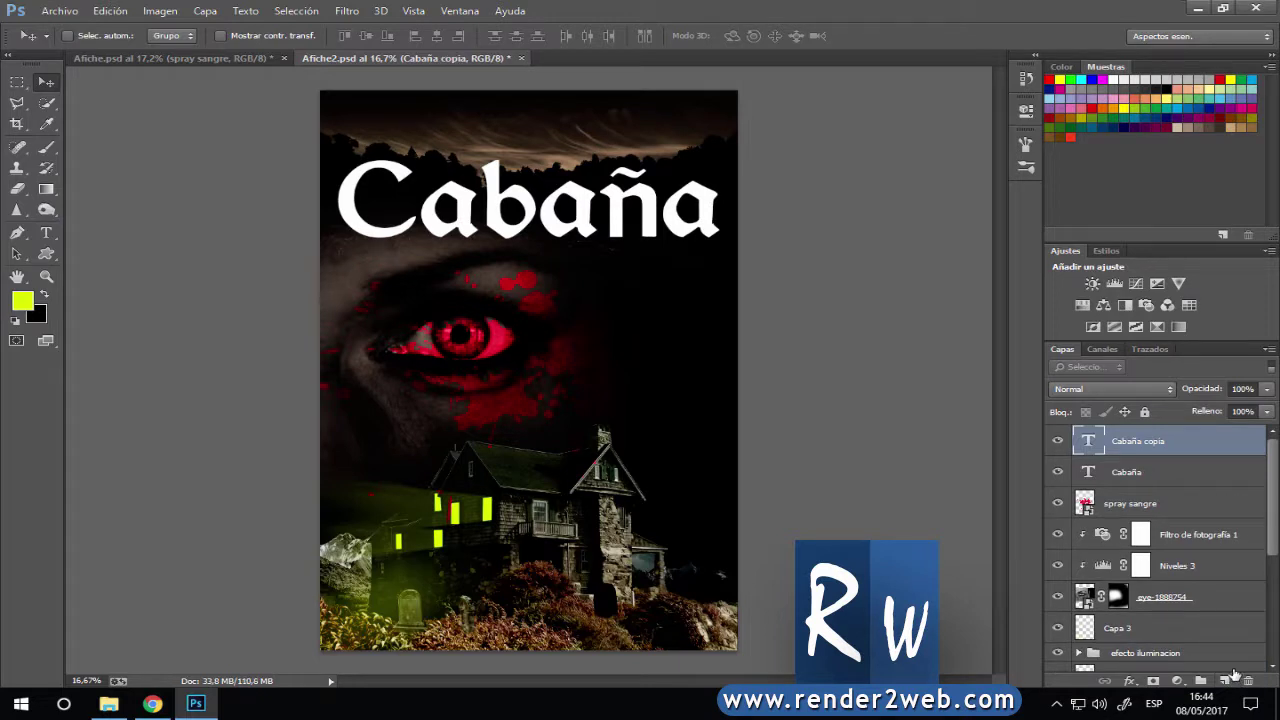
pyautogui.hotkey('ctrl', 'z')
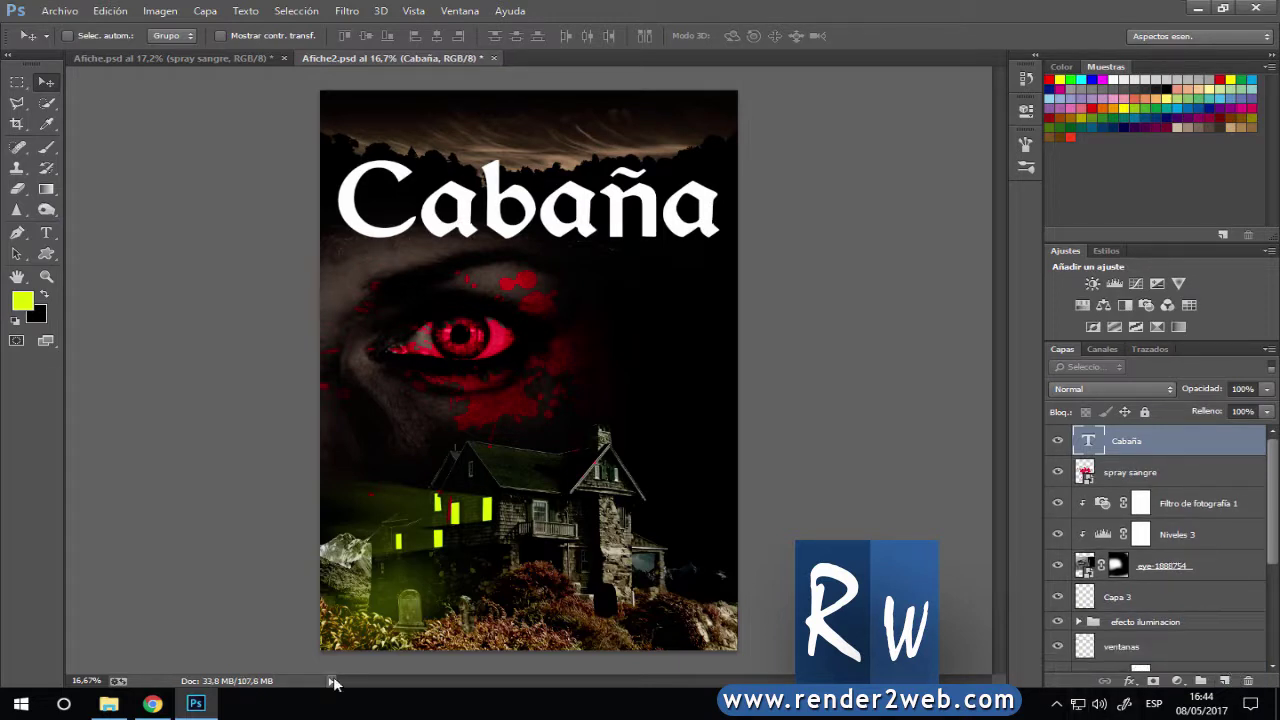
pyautogui.hotkey('ctrl', 'z')
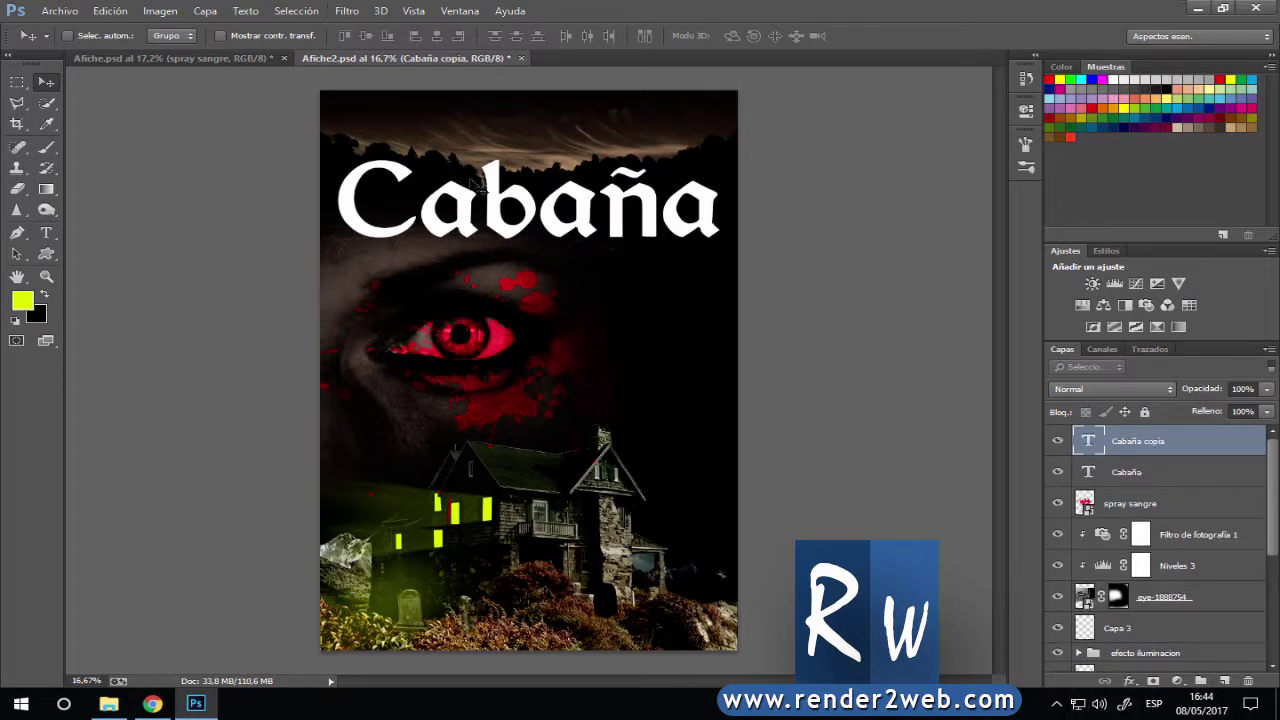
pyautogui.moveTo(488, 235); pyautogui.dragTo(484, 160)
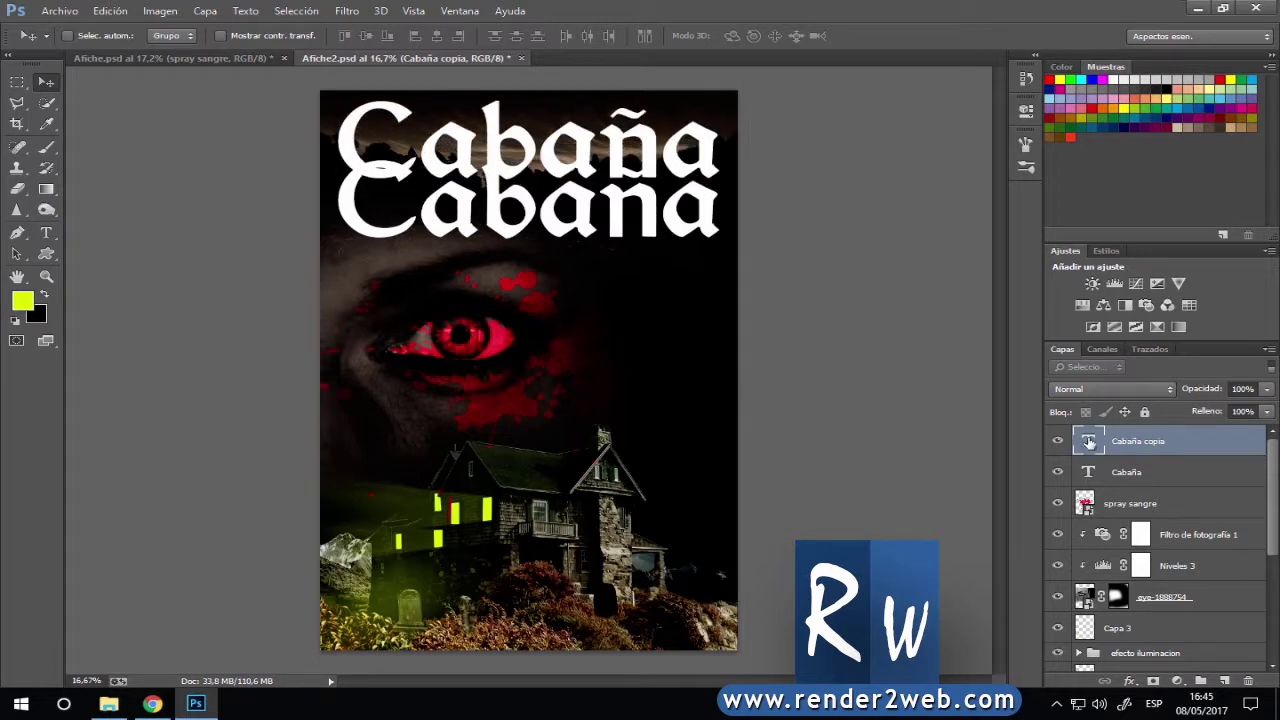
pyautogui.doubleClick(1089, 441)
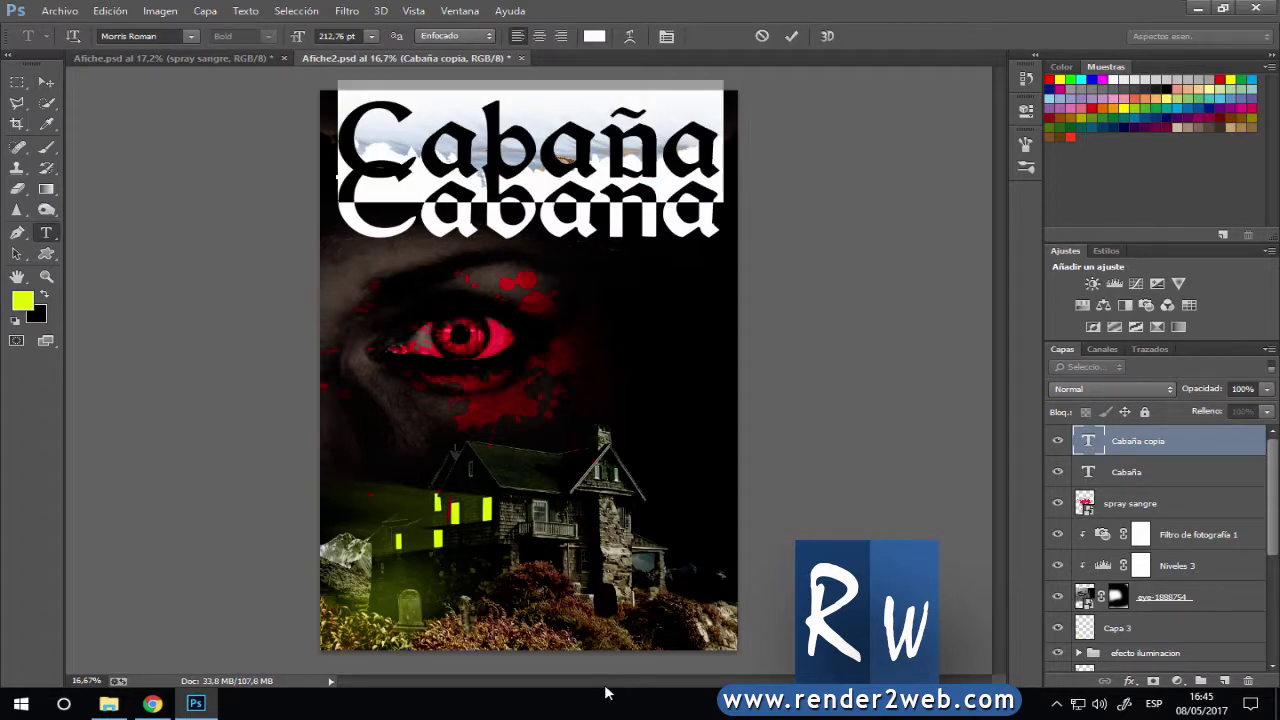
pyautogui.write('La')
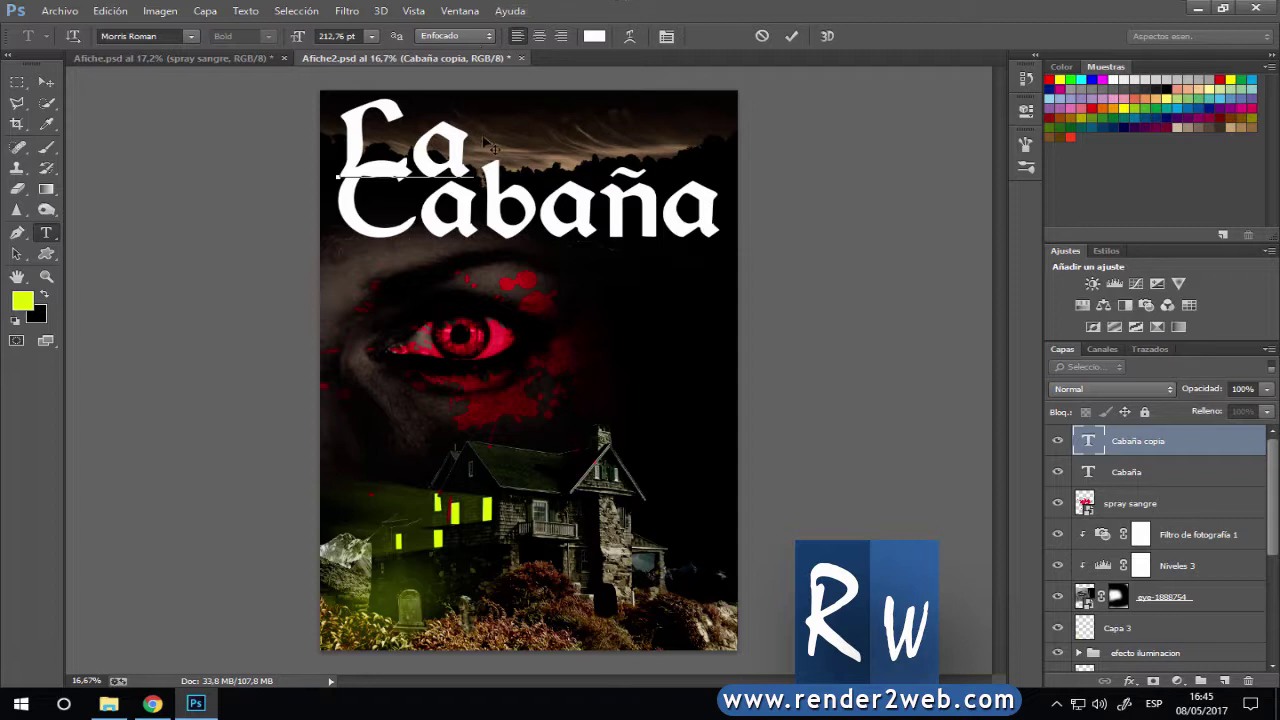
# Shrink the 'La' text to about 116 pt and place it above Cabaña.
pyautogui.moveTo(483, 138); pyautogui.dragTo(472, 141)
pyautogui.doubleClick(408, 127)
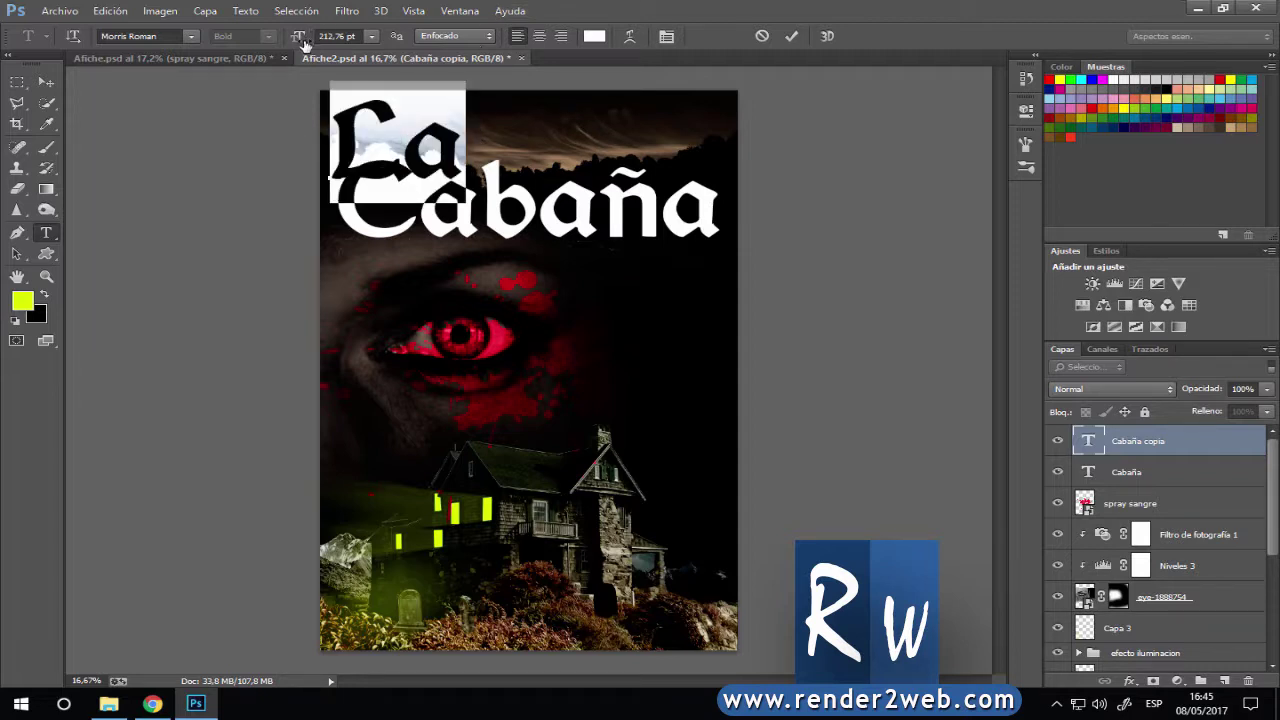
pyautogui.moveTo(305, 45); pyautogui.dragTo(214, 49)
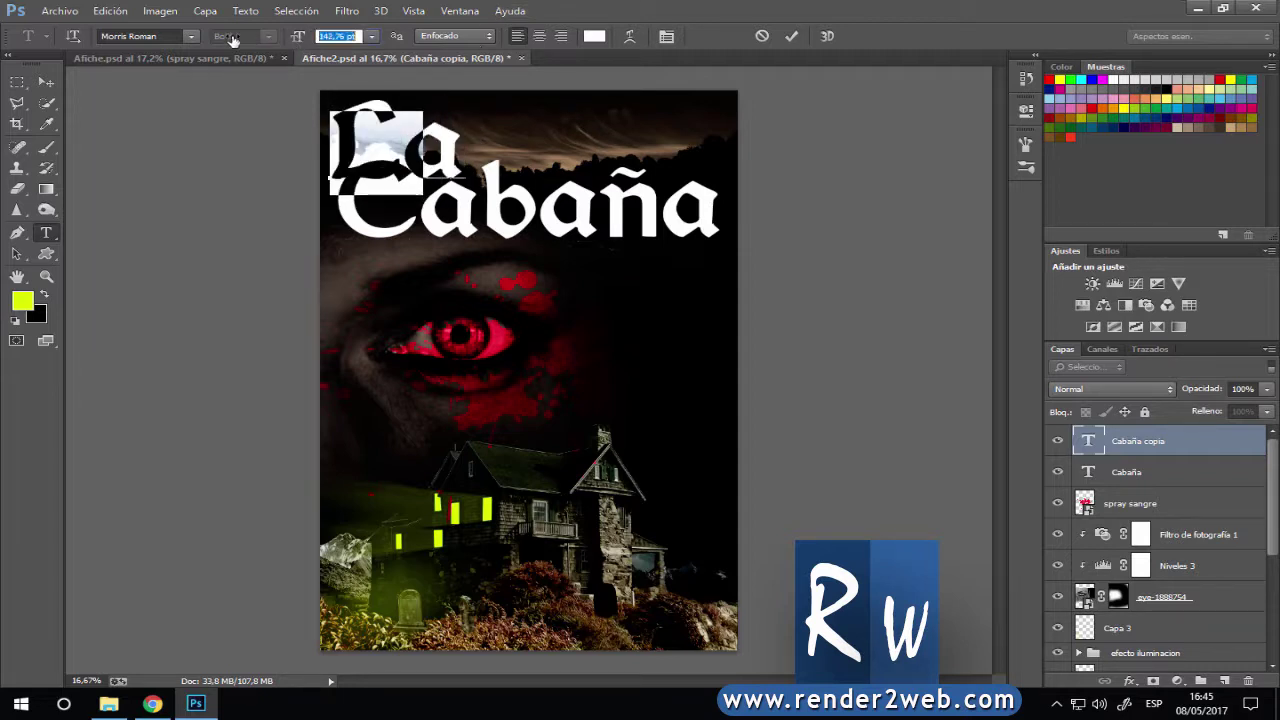
pyautogui.click(790, 37)
pyautogui.press('v')
pyautogui.moveTo(380, 160); pyautogui.dragTo(466, 165)
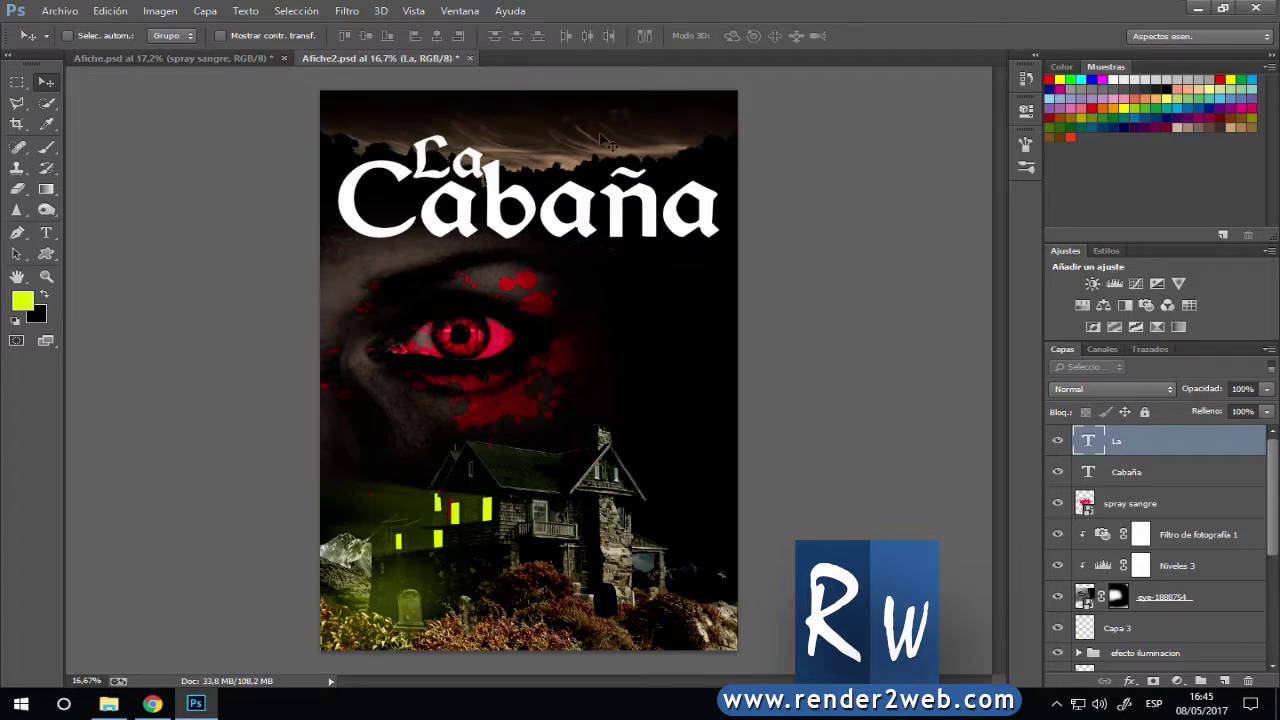
# Scale 'La' to about 88 percent with Free Transform and nudge it right and down.
pyautogui.hotkey('ctrl', 't')
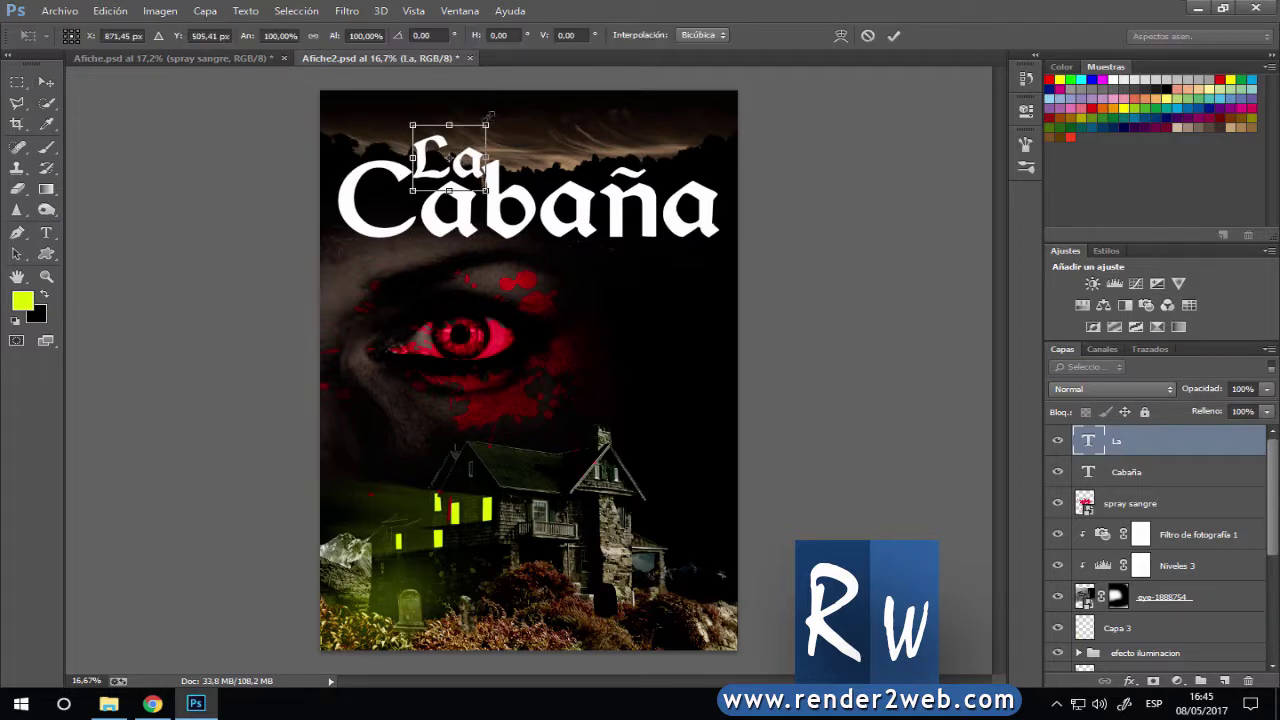
pyautogui.moveTo(488, 117); pyautogui.dragTo(482, 128)
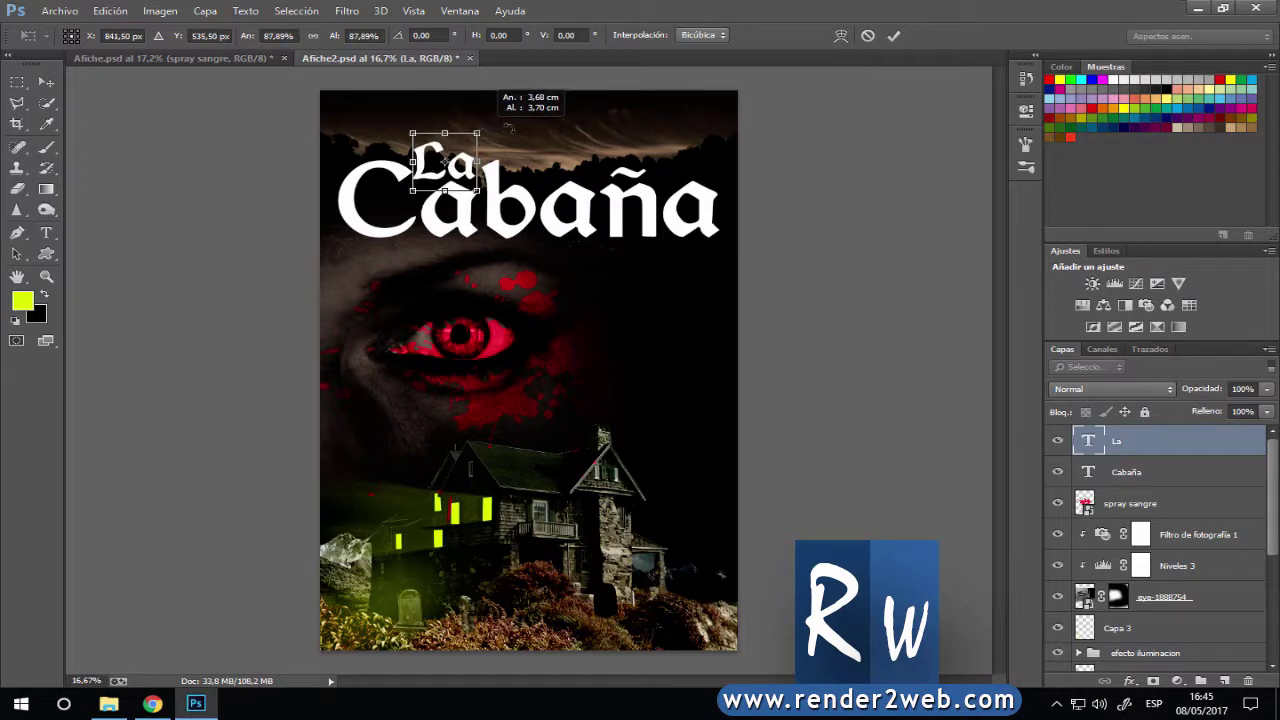
pyautogui.click(893, 35)
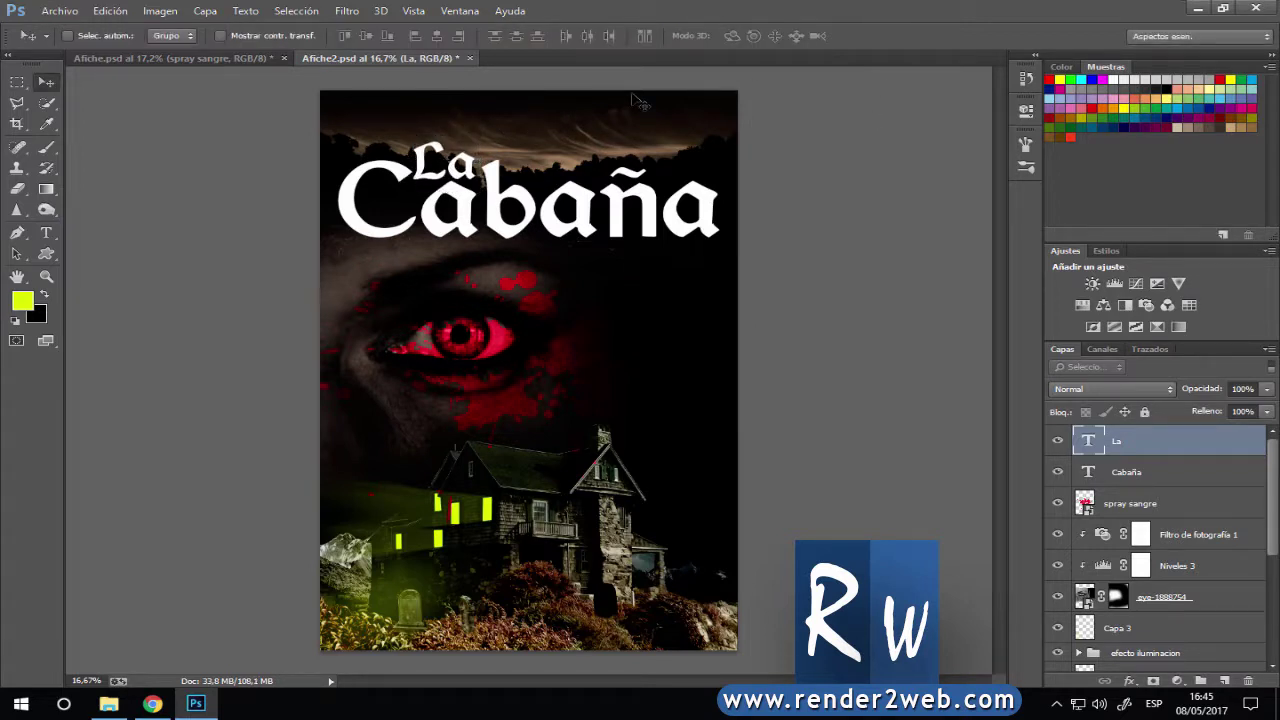
pyautogui.hotkey('shift', 'Right')
pyautogui.hotkey('shift', 'Right')
pyautogui.hotkey('shift', 'Down')
pyautogui.hotkey('shift', 'Right')
pyautogui.hotkey('shift', 'Down')
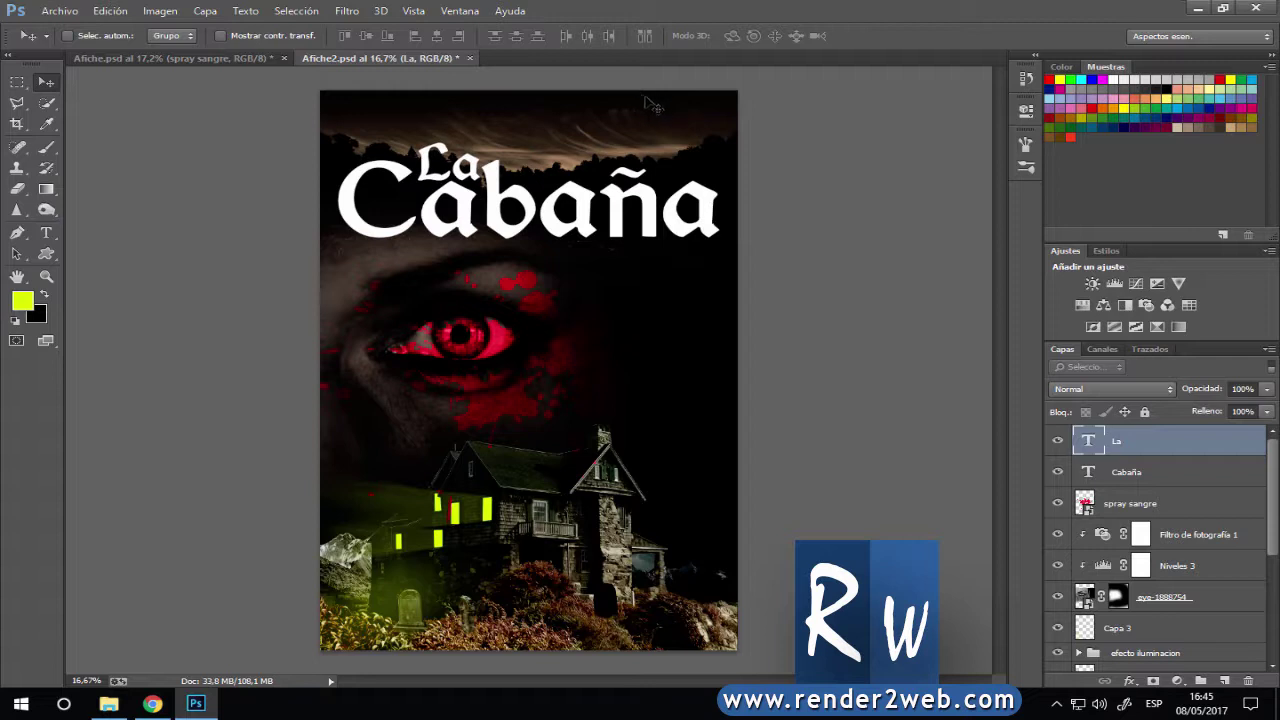
# Group the La and Cabaña layers into a group named 'texto' and nudge the title up.
pyautogui.keyDown('shift'); pyautogui.click(1146, 471); pyautogui.keyUp('shift')
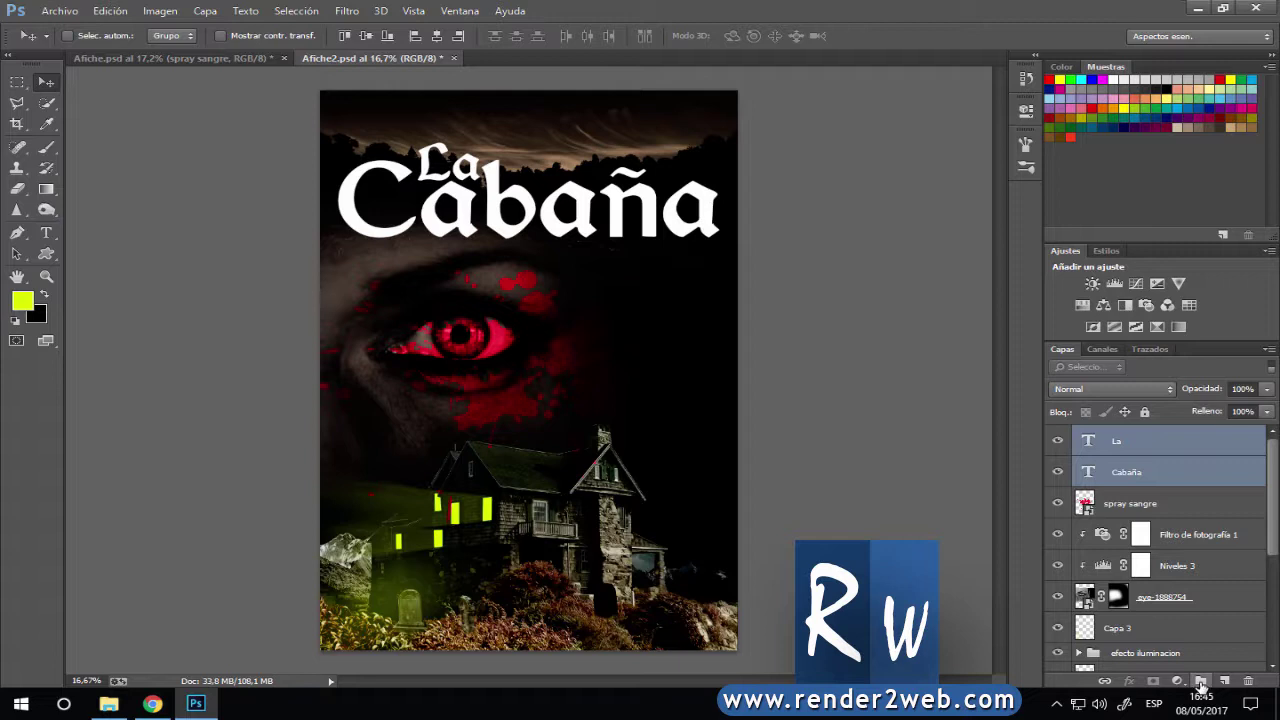
pyautogui.click(1201, 681)
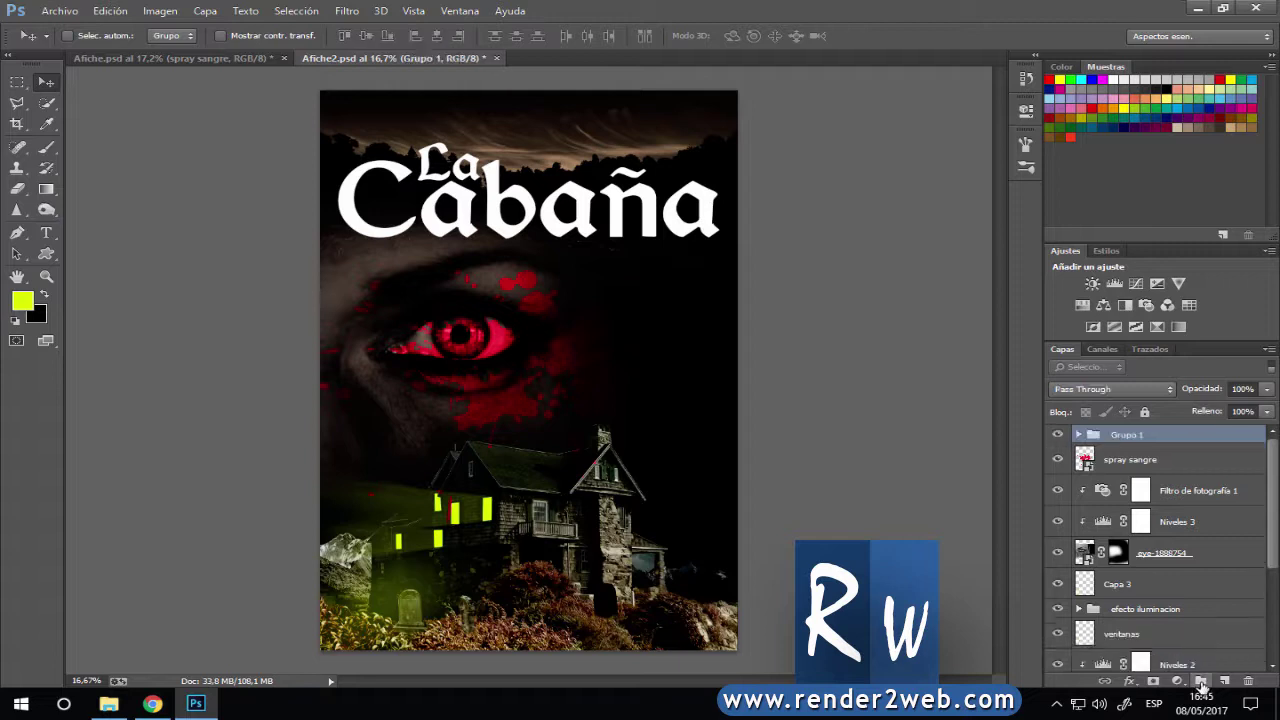
pyautogui.doubleClick(1125, 435)
pyautogui.write('texto')
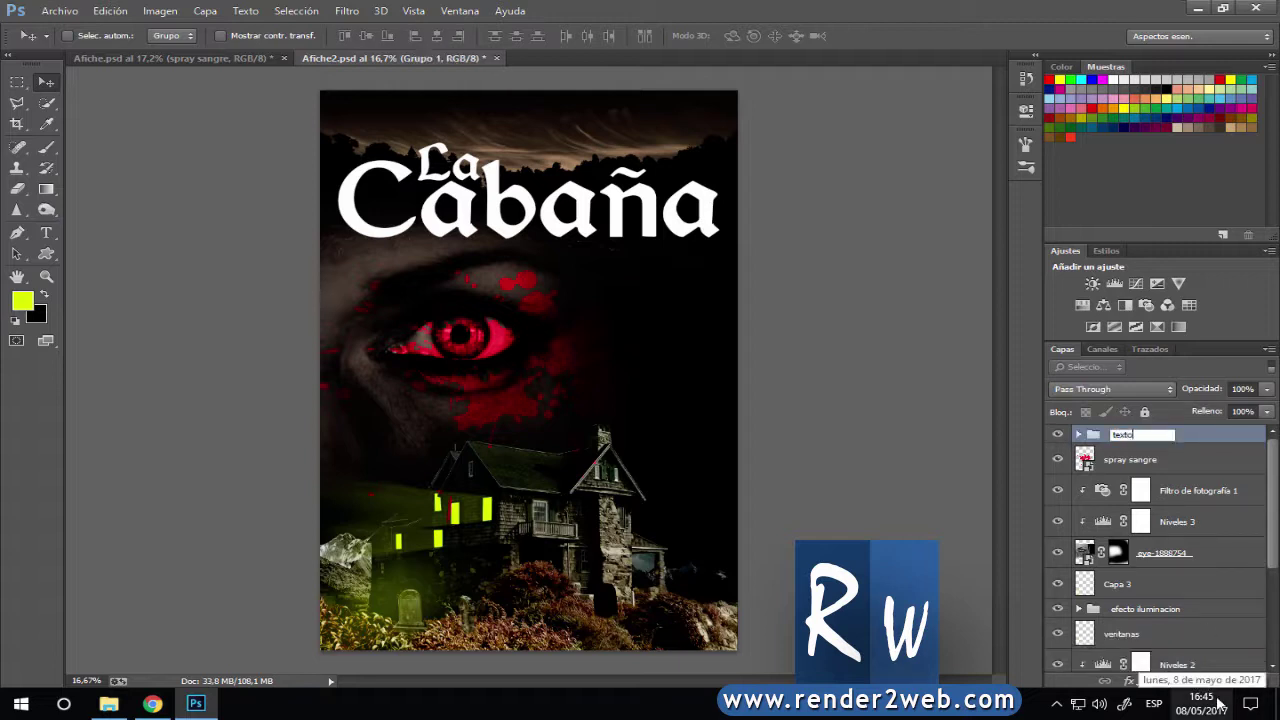
pyautogui.press('Return')
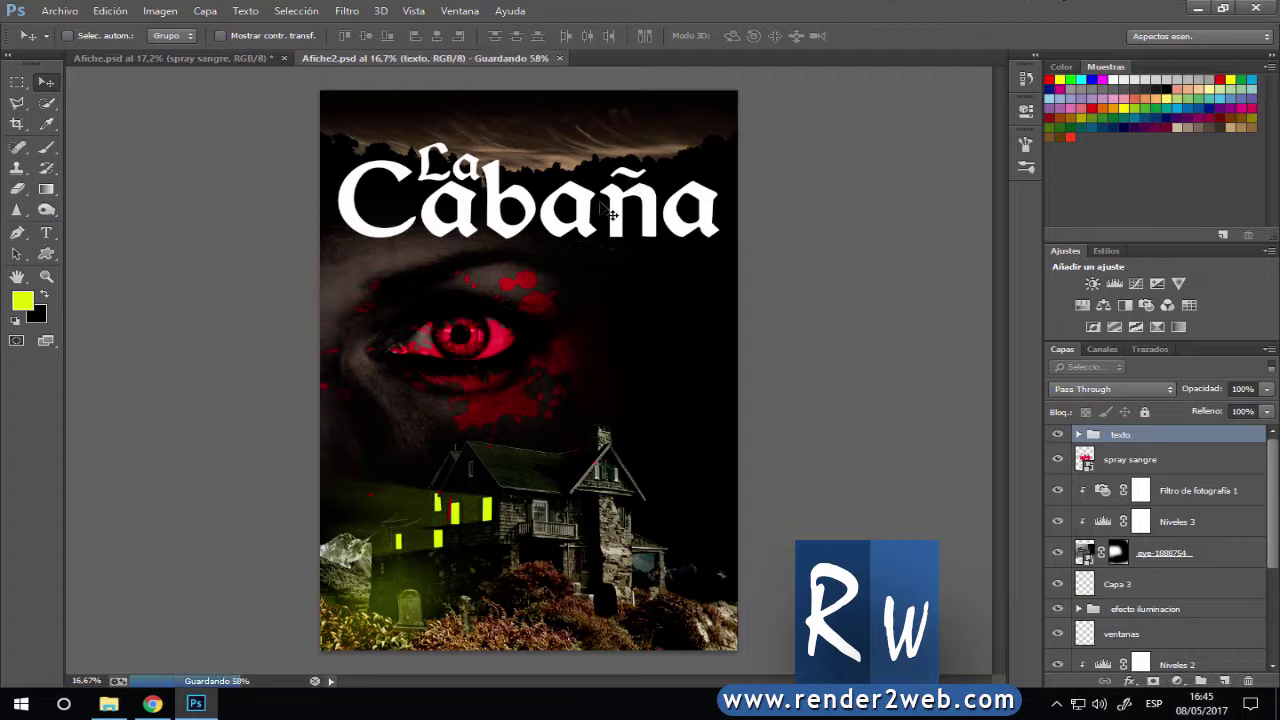
pyautogui.moveTo(610, 205); pyautogui.dragTo(610, 191)
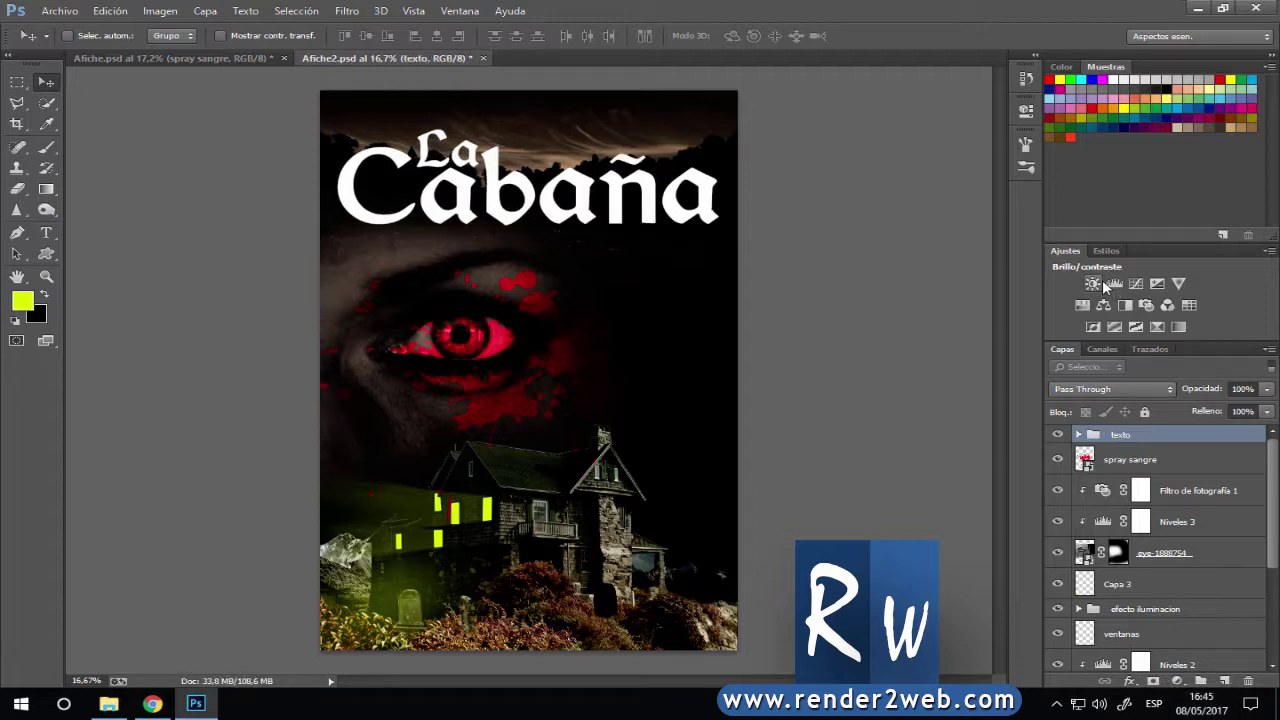
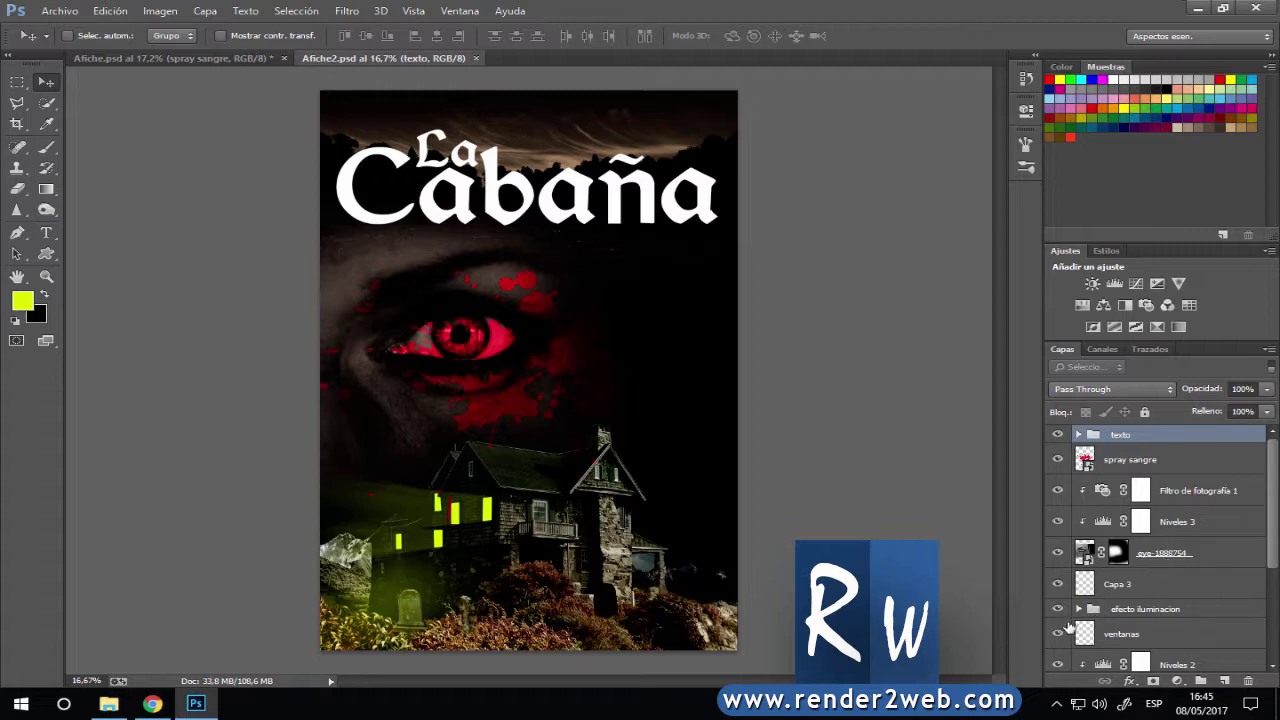
# Add an outer glow to the texto group, reset its defaults and colour it light orange.
pyautogui.click(1129, 681)
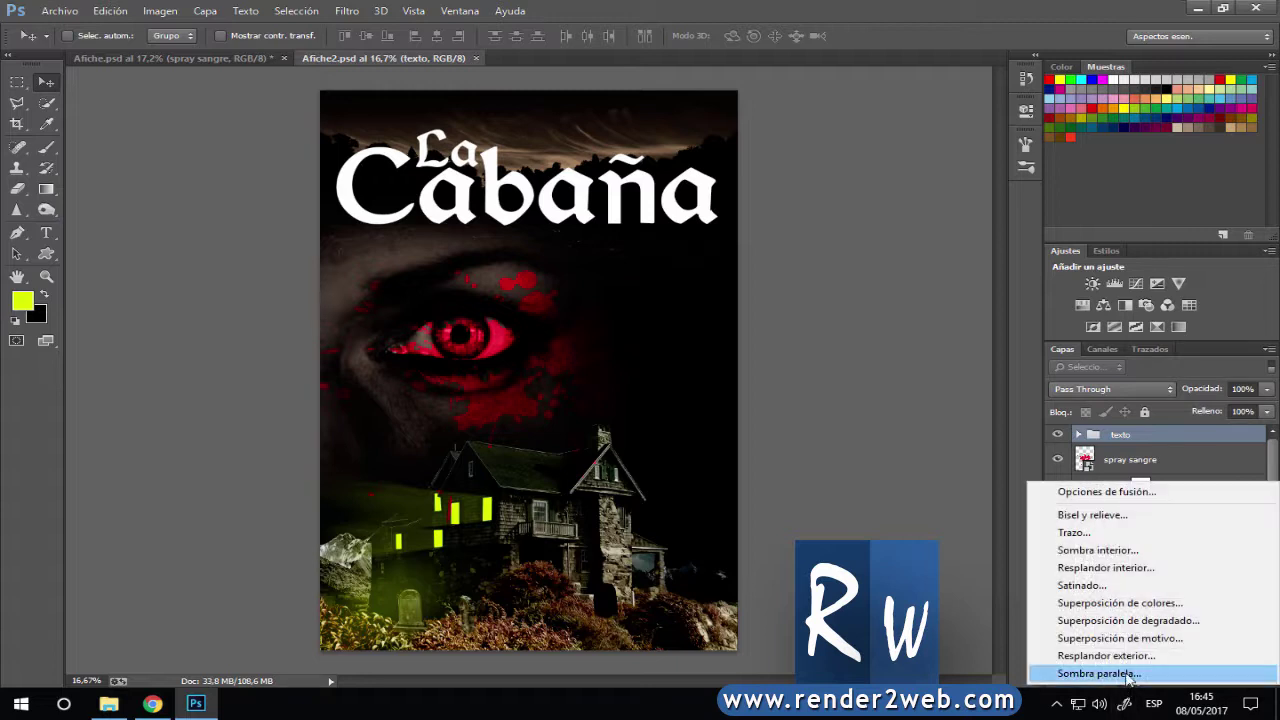
pyautogui.click(1105, 655)
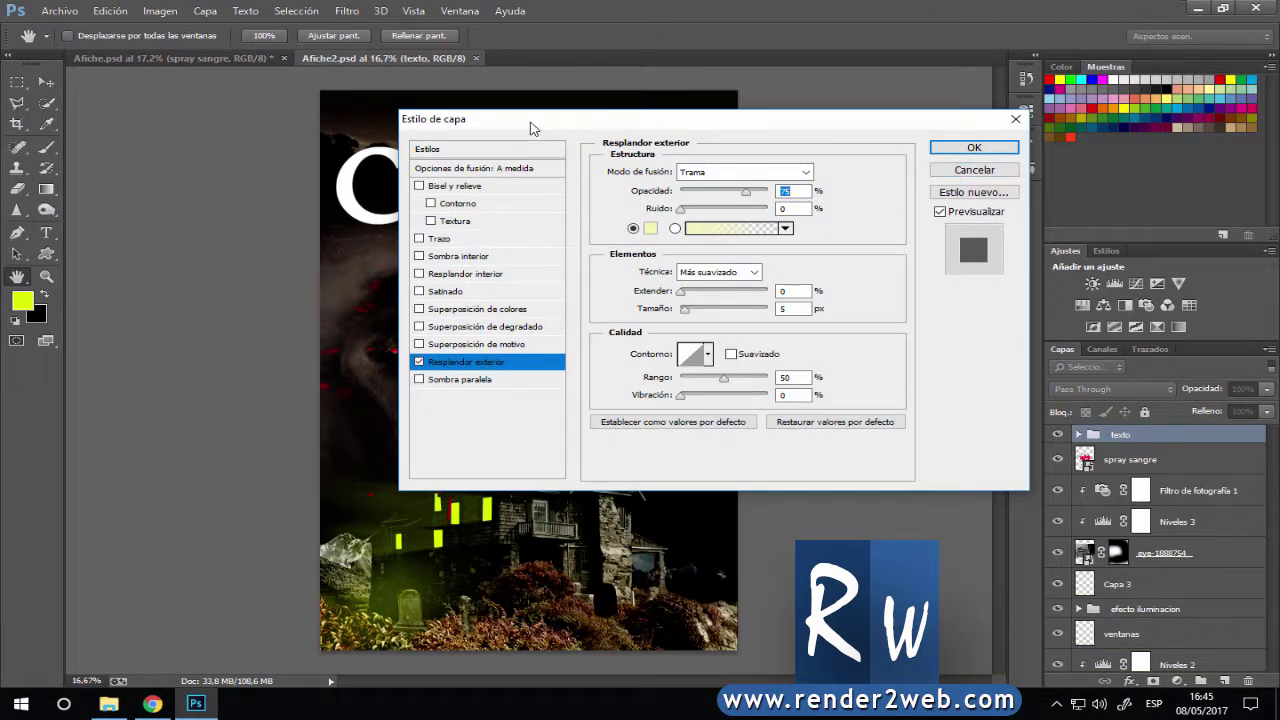
pyautogui.moveTo(531, 128); pyautogui.dragTo(733, 149)
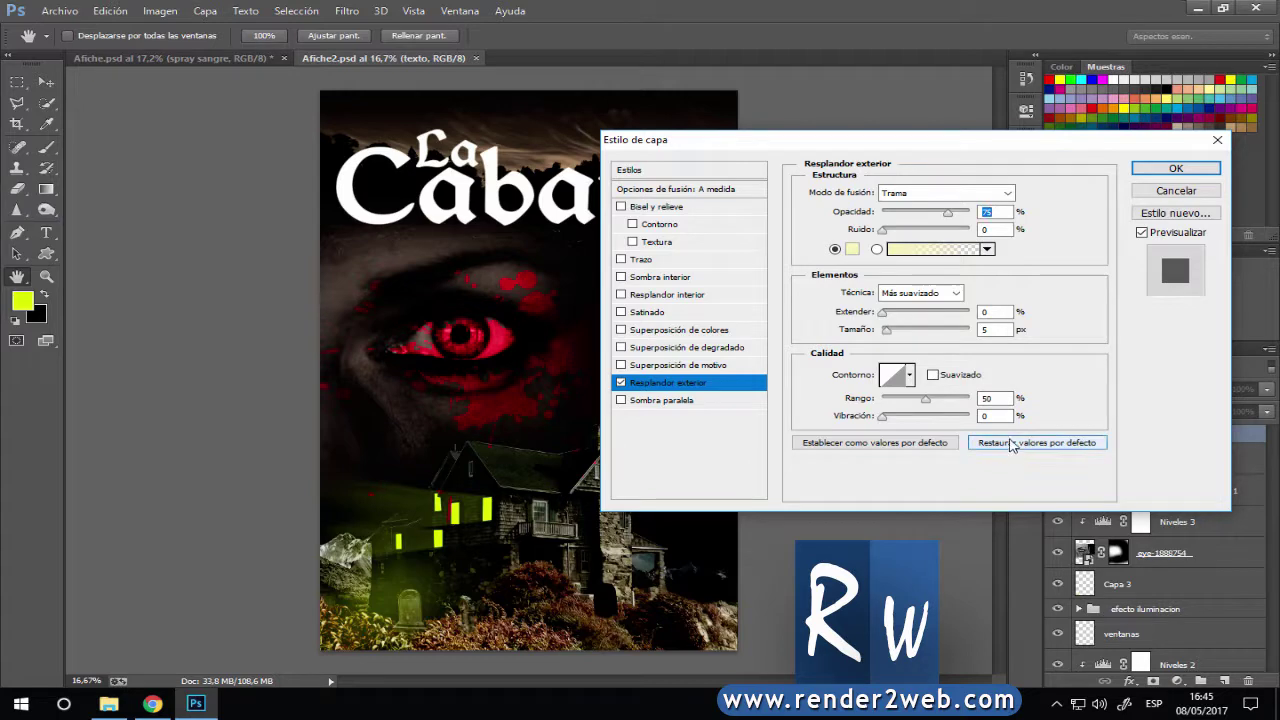
pyautogui.click(1012, 445)
pyautogui.moveTo(703, 147); pyautogui.dragTo(887, 155)
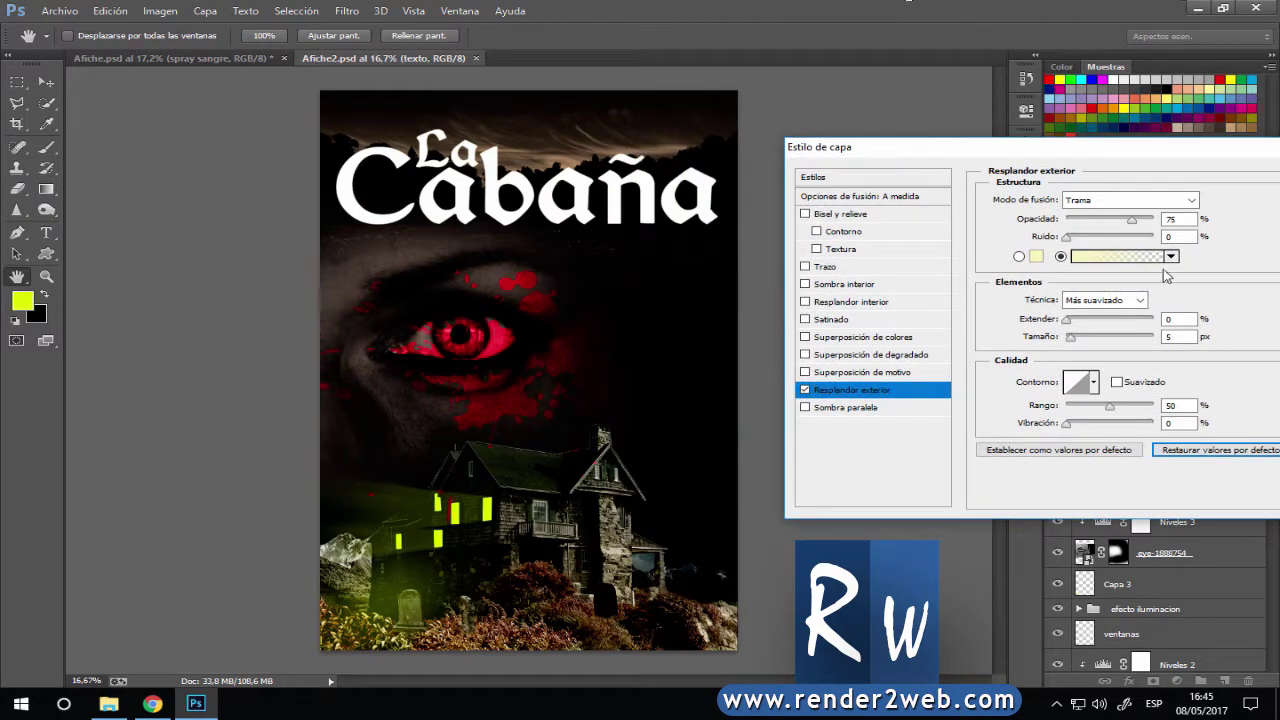
pyautogui.click(1036, 256)
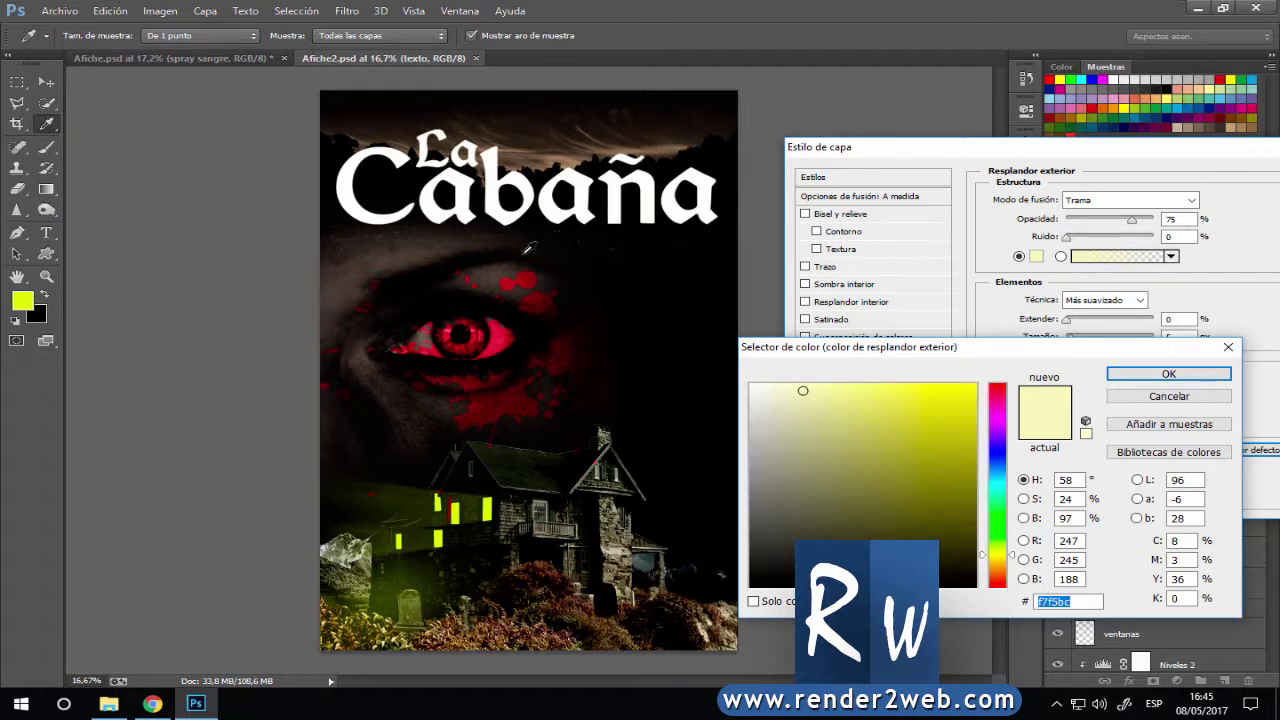
pyautogui.click(558, 153)
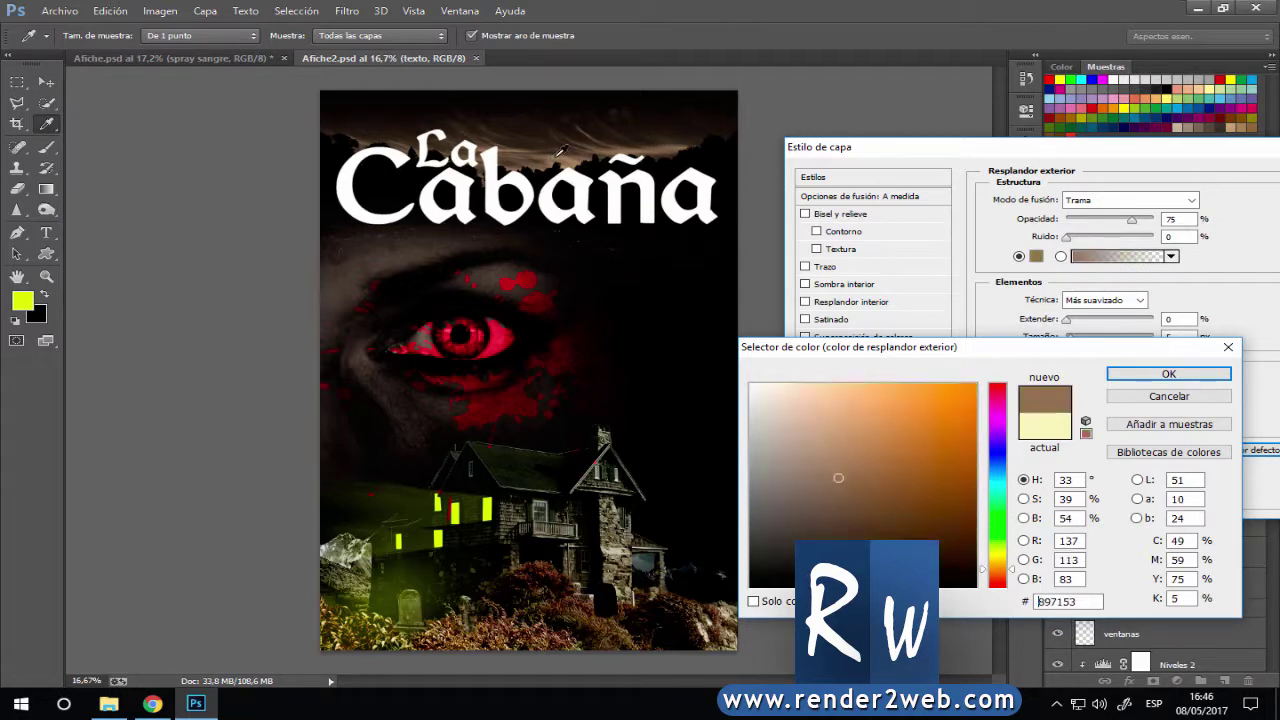
pyautogui.click(1168, 373)
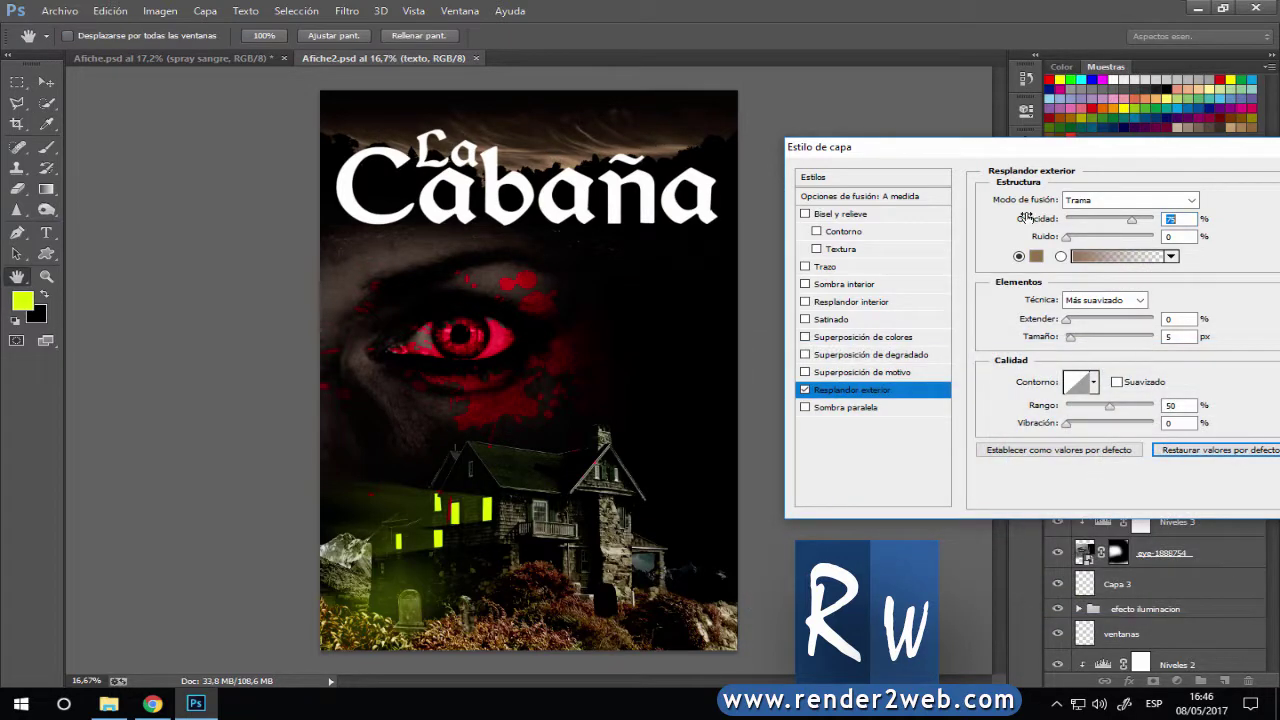
pyautogui.click(1037, 257)
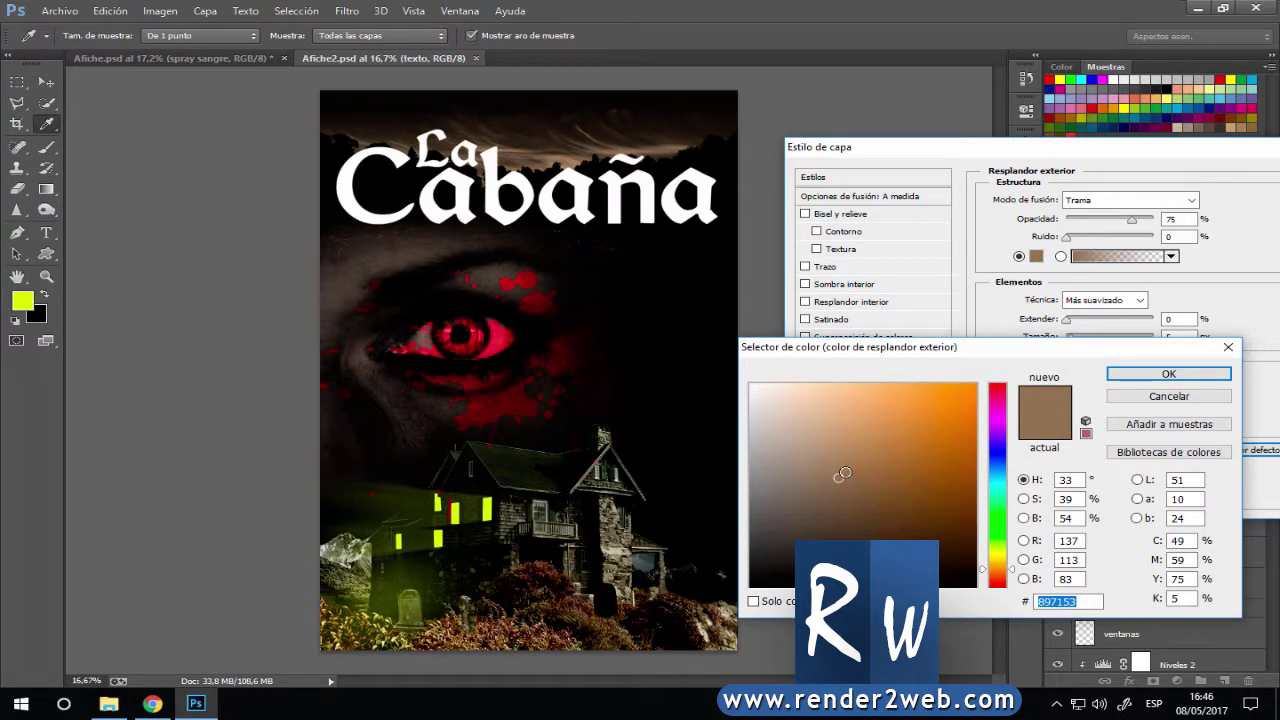
pyautogui.moveTo(843, 473); pyautogui.dragTo(874, 425)
pyautogui.click(1120, 373)
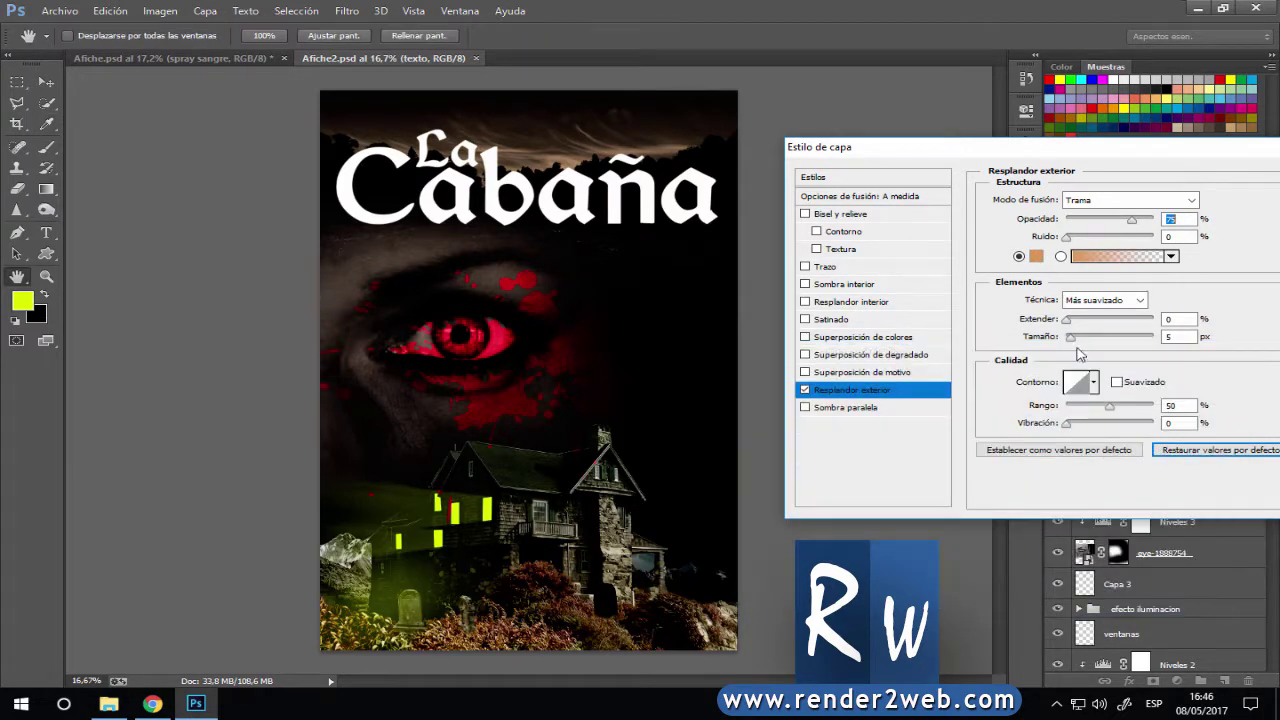
# Set the glow to 65 px size, 5% spread and 82% opacity, apply, and save.
pyautogui.moveTo(1074, 340); pyautogui.dragTo(1086, 334)
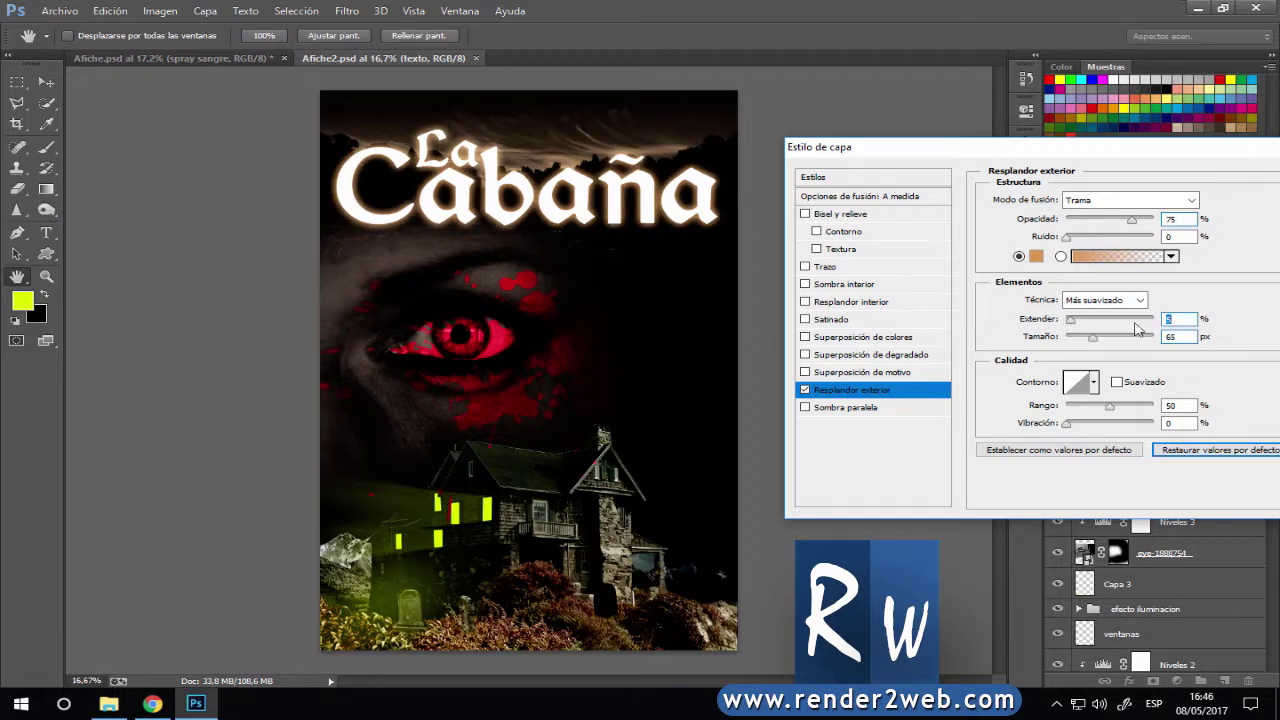
pyautogui.moveTo(1133, 219); pyautogui.dragTo(1140, 228)
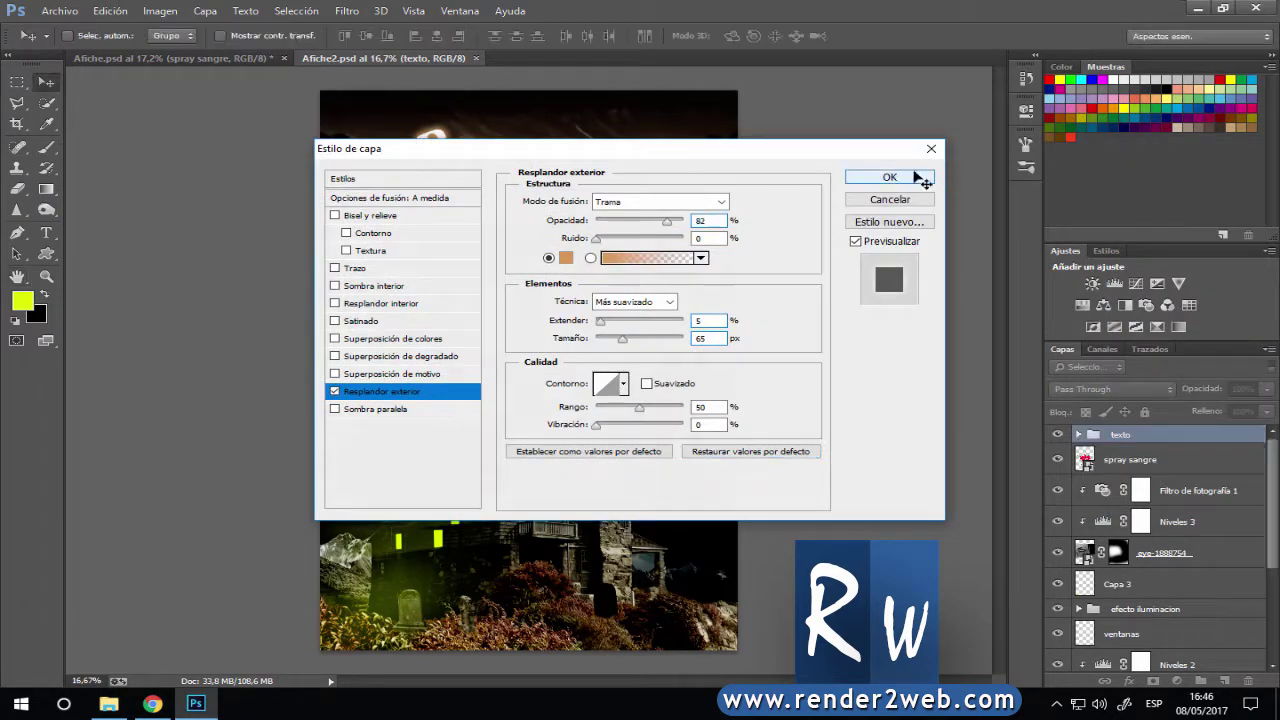
pyautogui.click(918, 177)
pyautogui.hotkey('ctrl', 's')
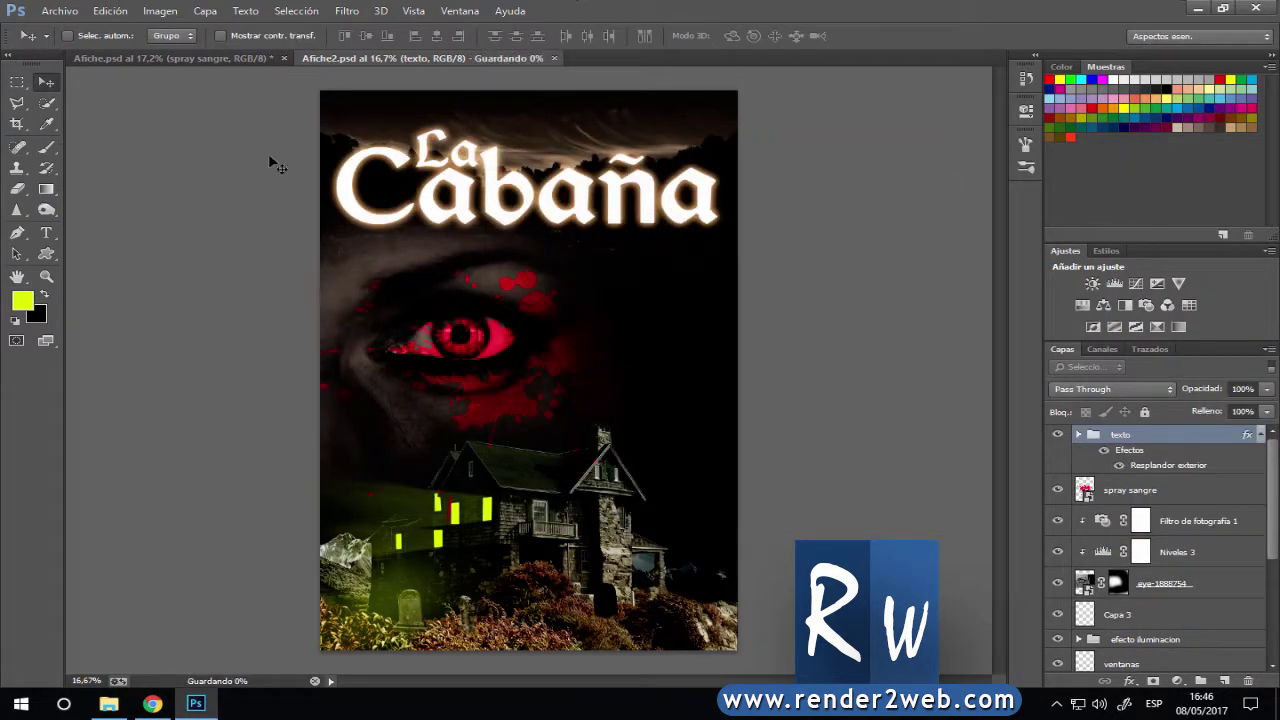
# Compare the Afiche.psd poster with the Afiche2.psd poster.
pyautogui.click(228, 61)
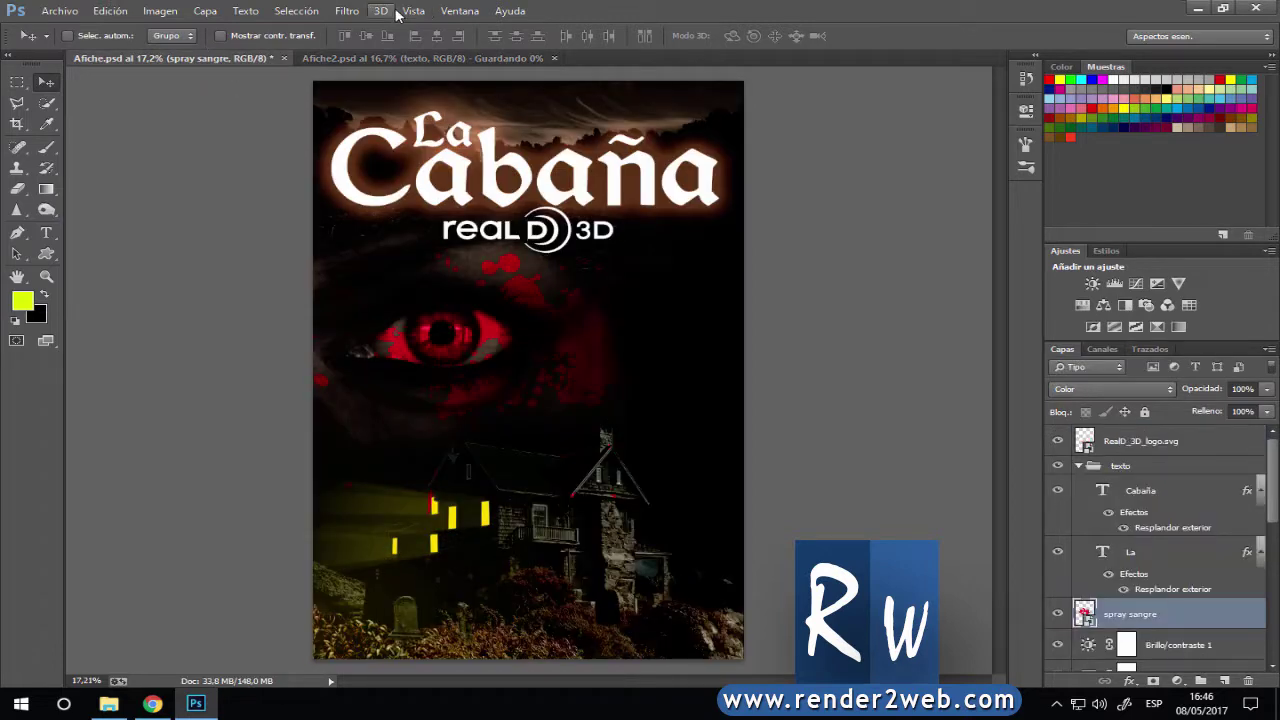
pyautogui.click(390, 60)
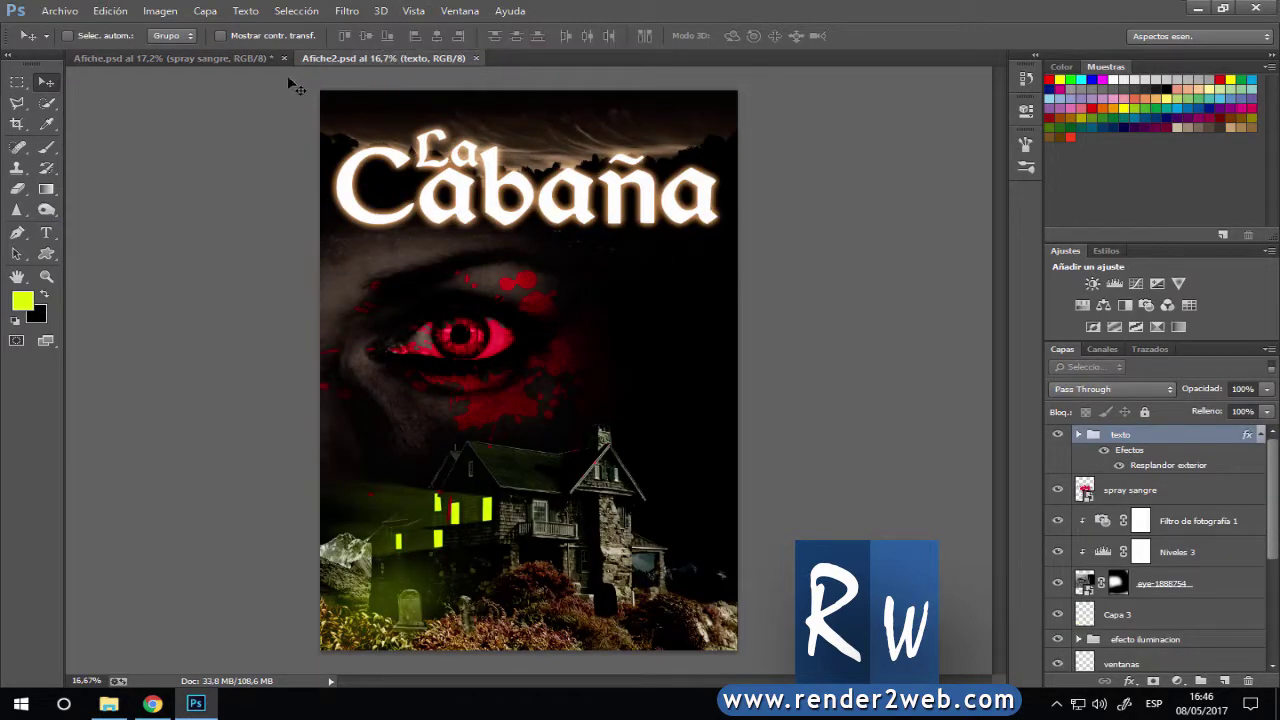
pyautogui.click(253, 59)
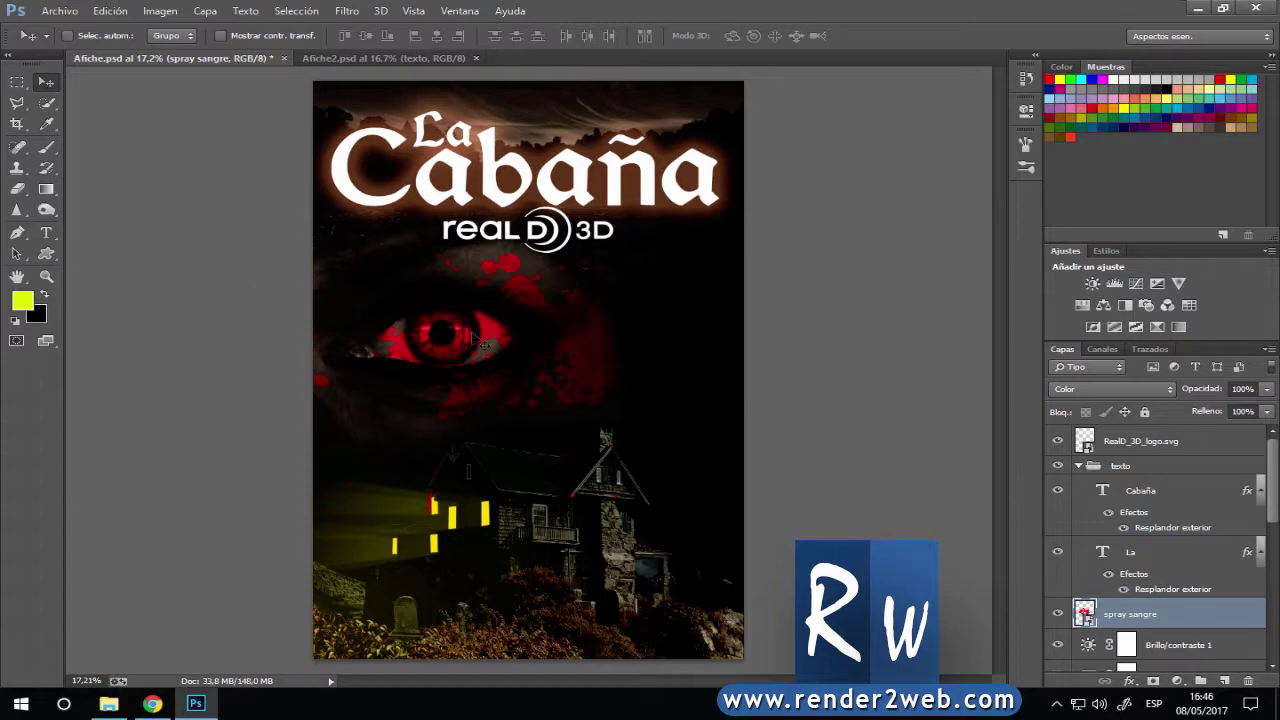
pyautogui.click(408, 57)
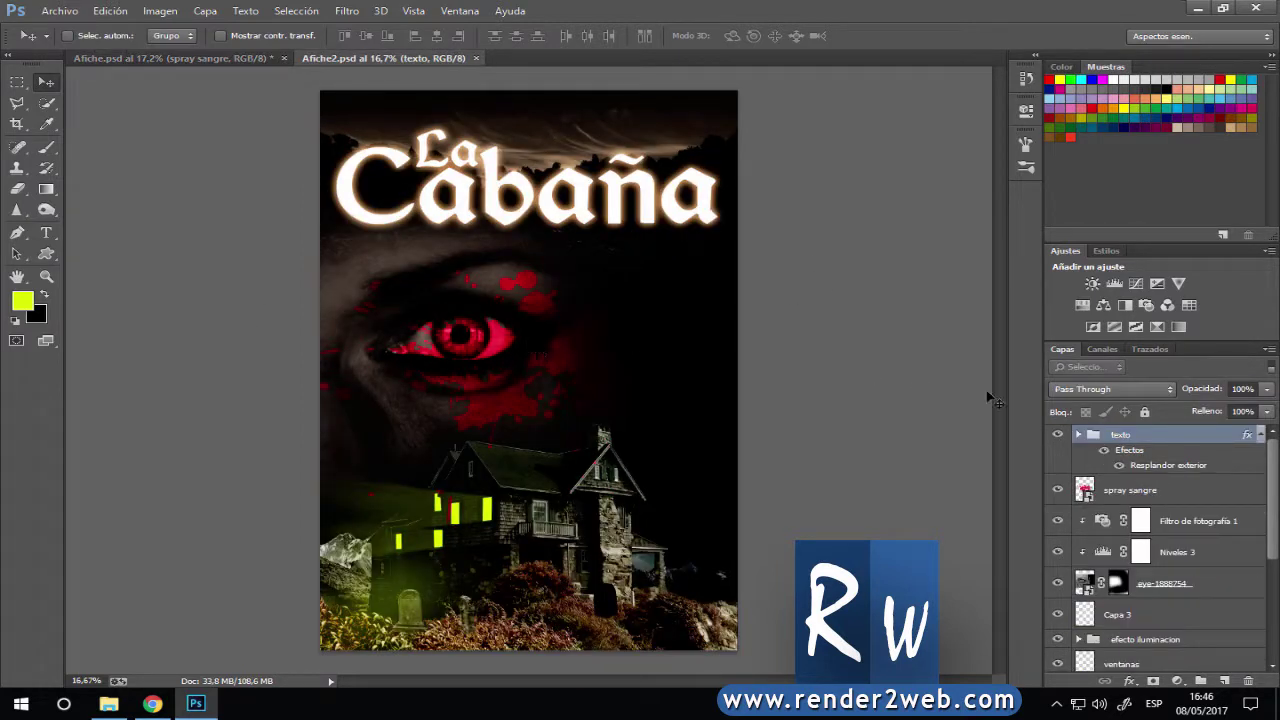
# Set the eye-1888754 layer's opacity to 43%.
pyautogui.scroll(-1, 1175, 524)
pyautogui.click(1090, 536)
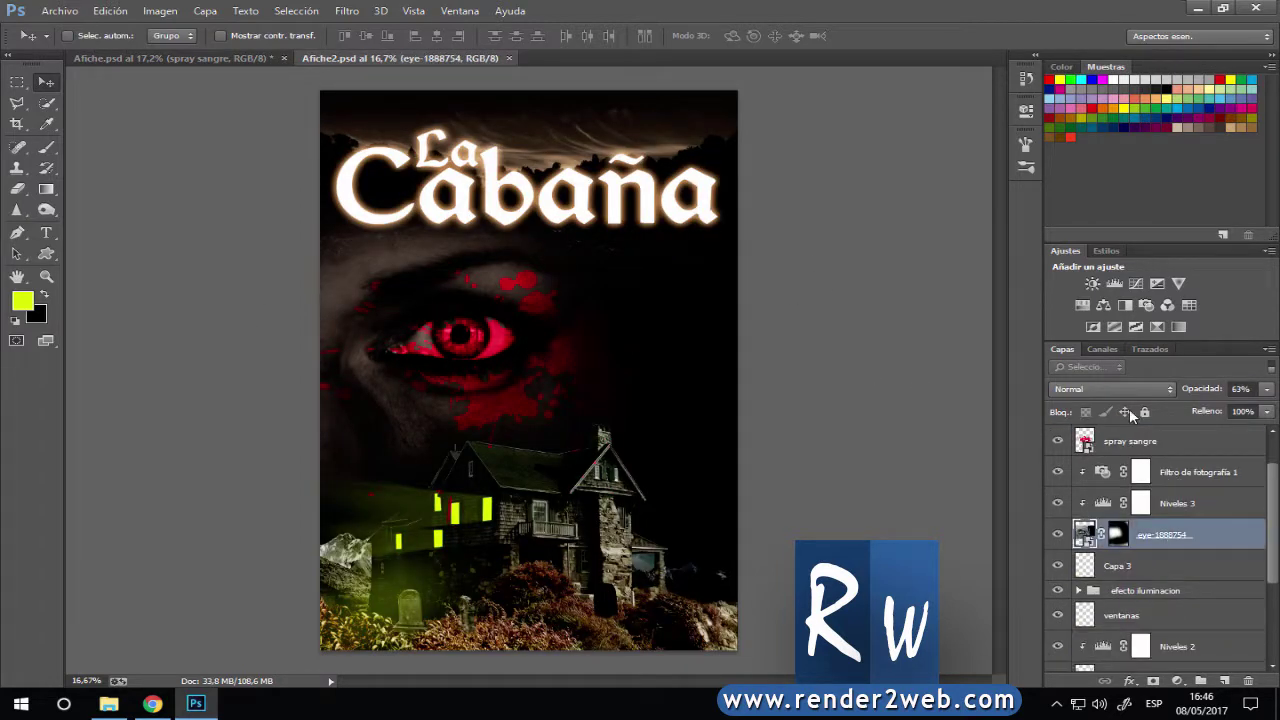
pyautogui.moveTo(1212, 393); pyautogui.dragTo(1193, 393)
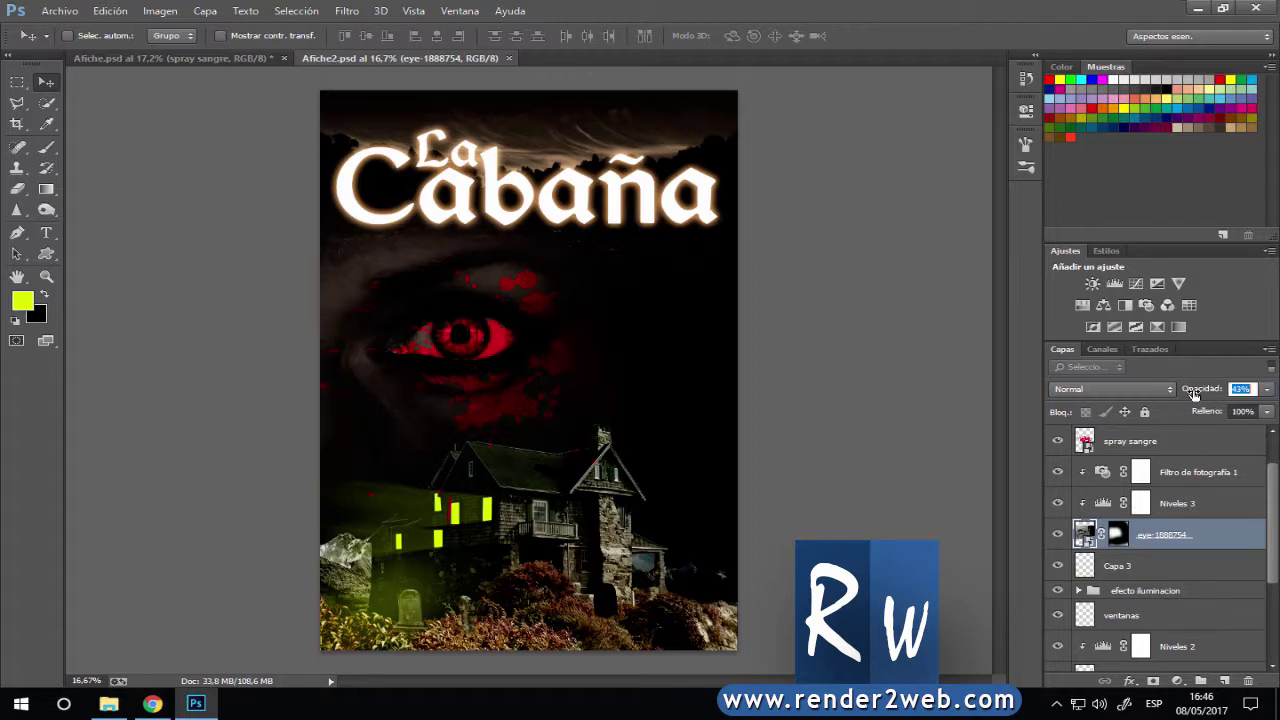
pyautogui.press('Return')
# Recheck against Afiche.psd, then target the eye layer's image thumbnail rather than its mask.
pyautogui.click(1116, 536)
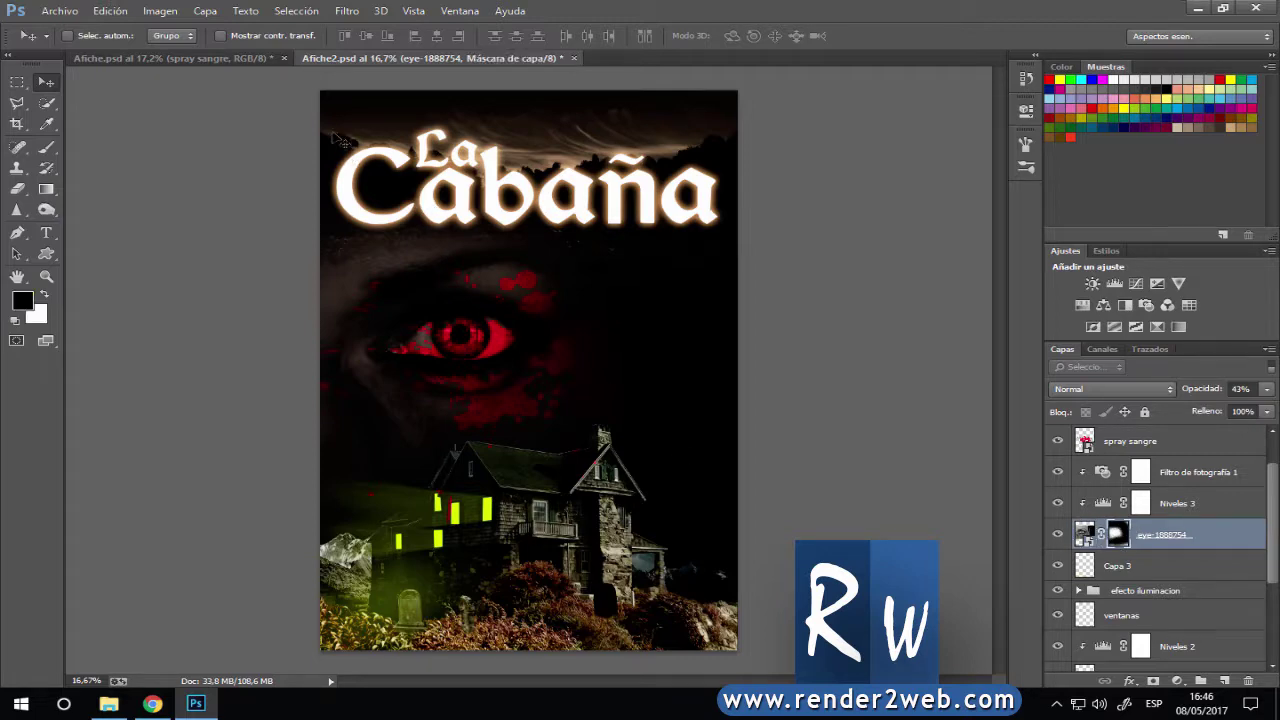
pyautogui.click(201, 58)
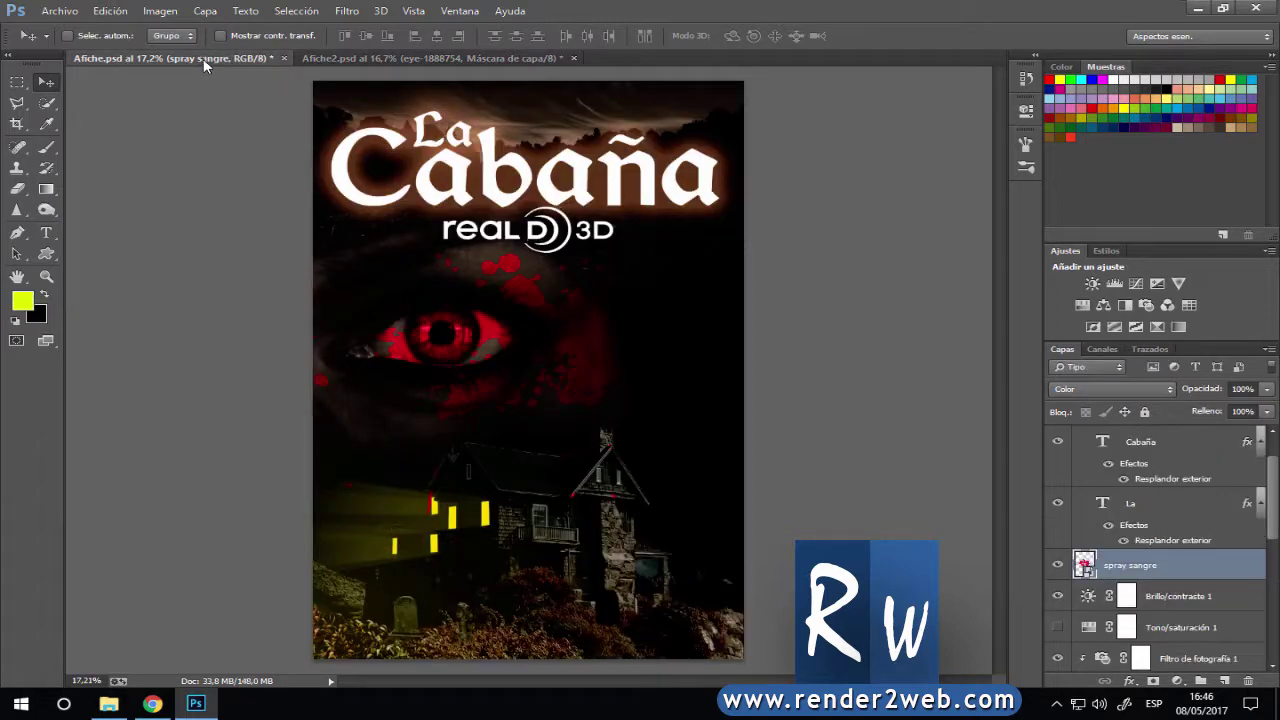
pyautogui.click(397, 58)
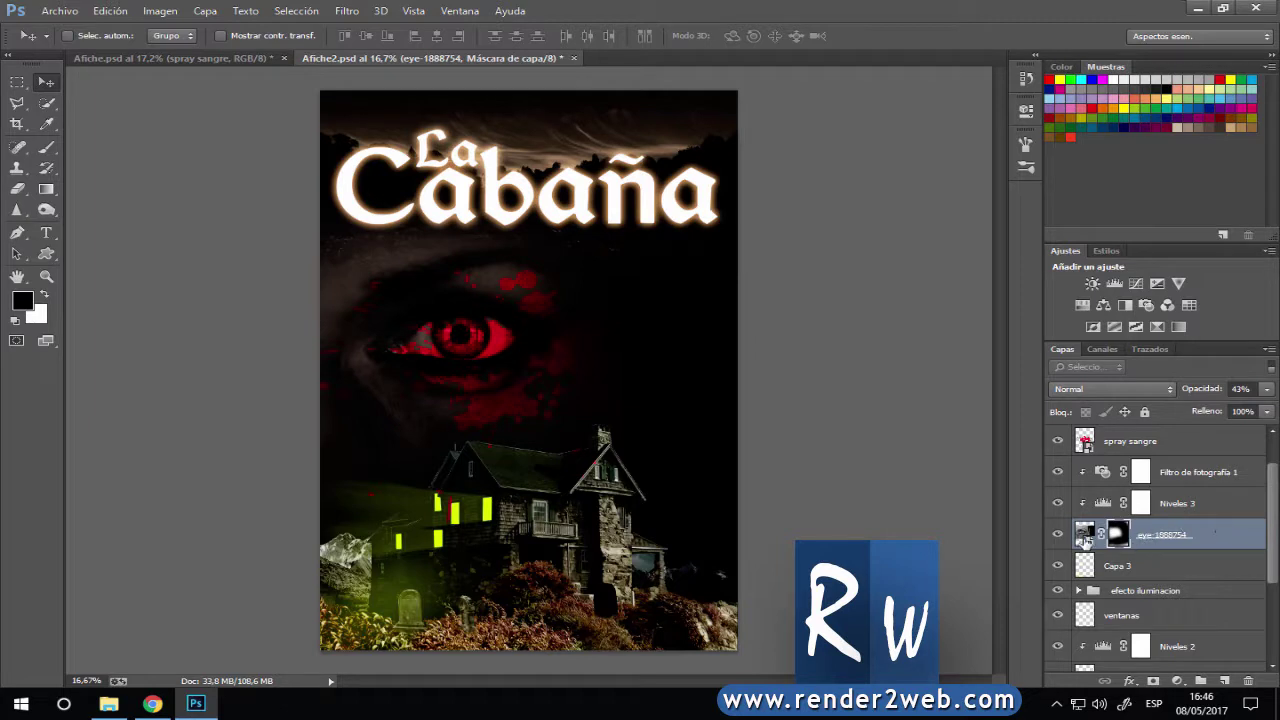
pyautogui.click(1083, 536)
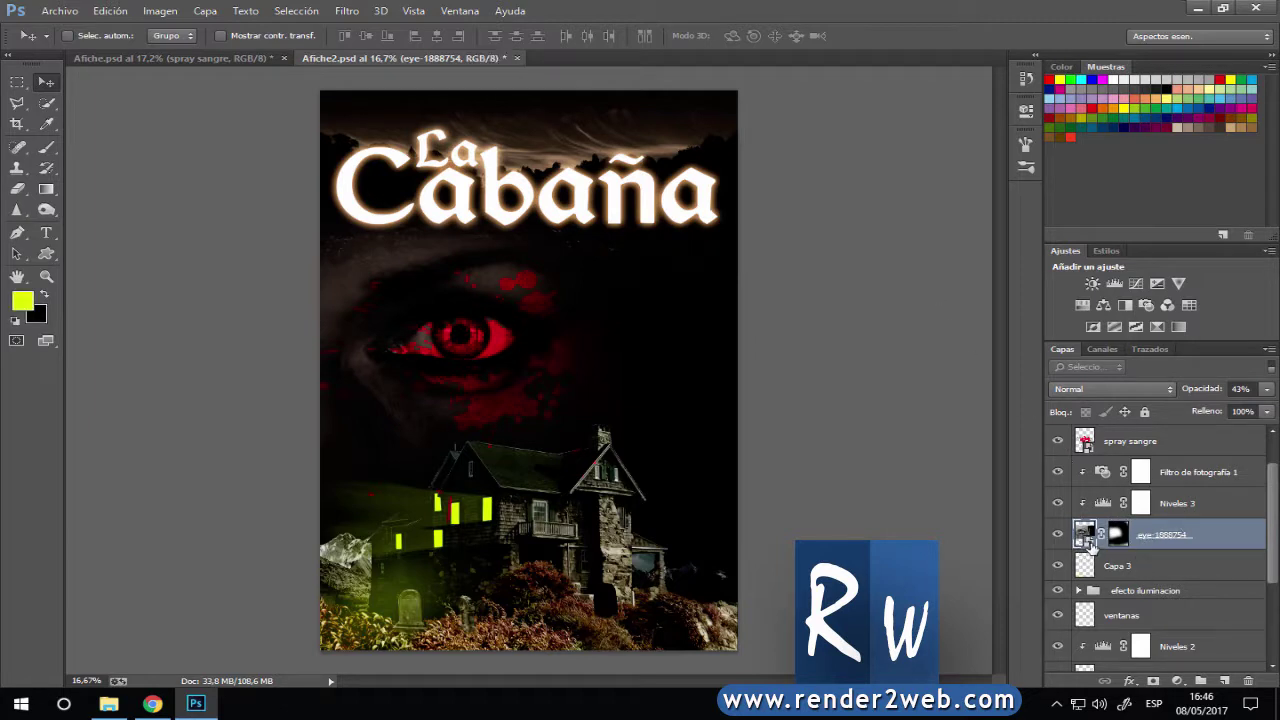
# Enlarge the eye image, nudge it up and left into place, and save the poster.
pyautogui.hotkey('ctrl', 't')
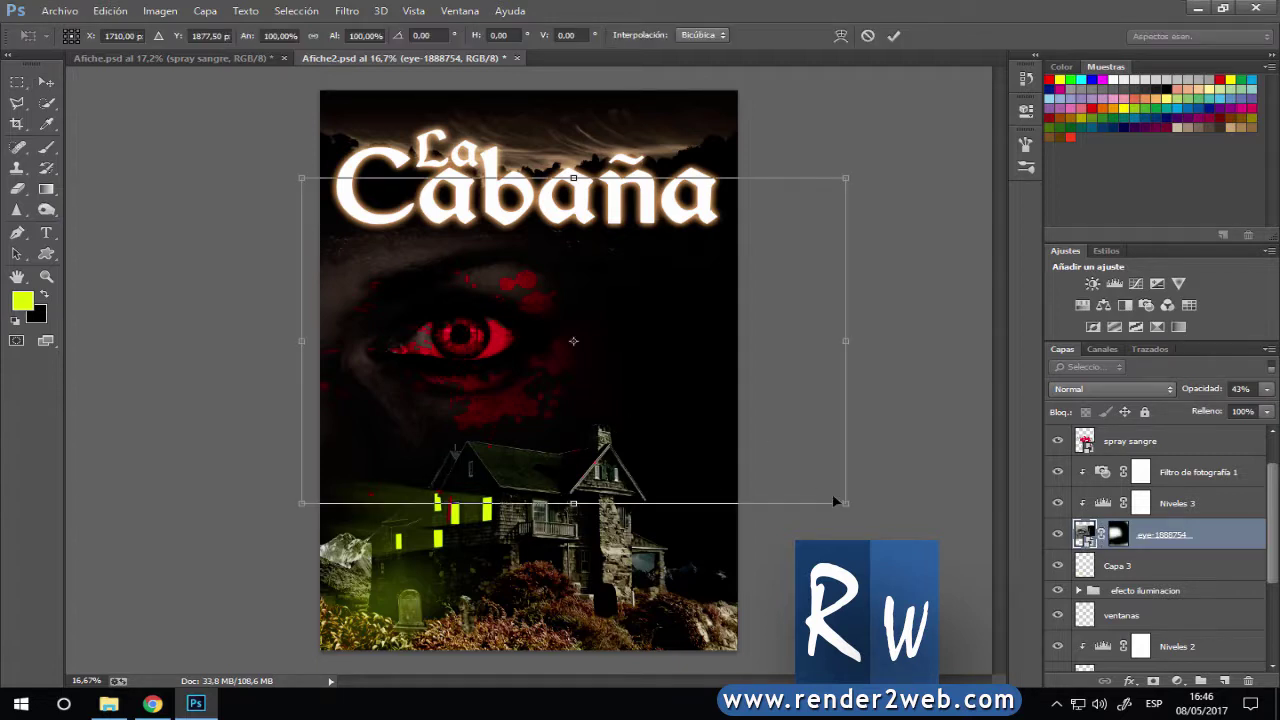
pyautogui.moveTo(843, 507); pyautogui.dragTo(857, 516)
pyautogui.moveTo(902, 537); pyautogui.dragTo(956, 569)
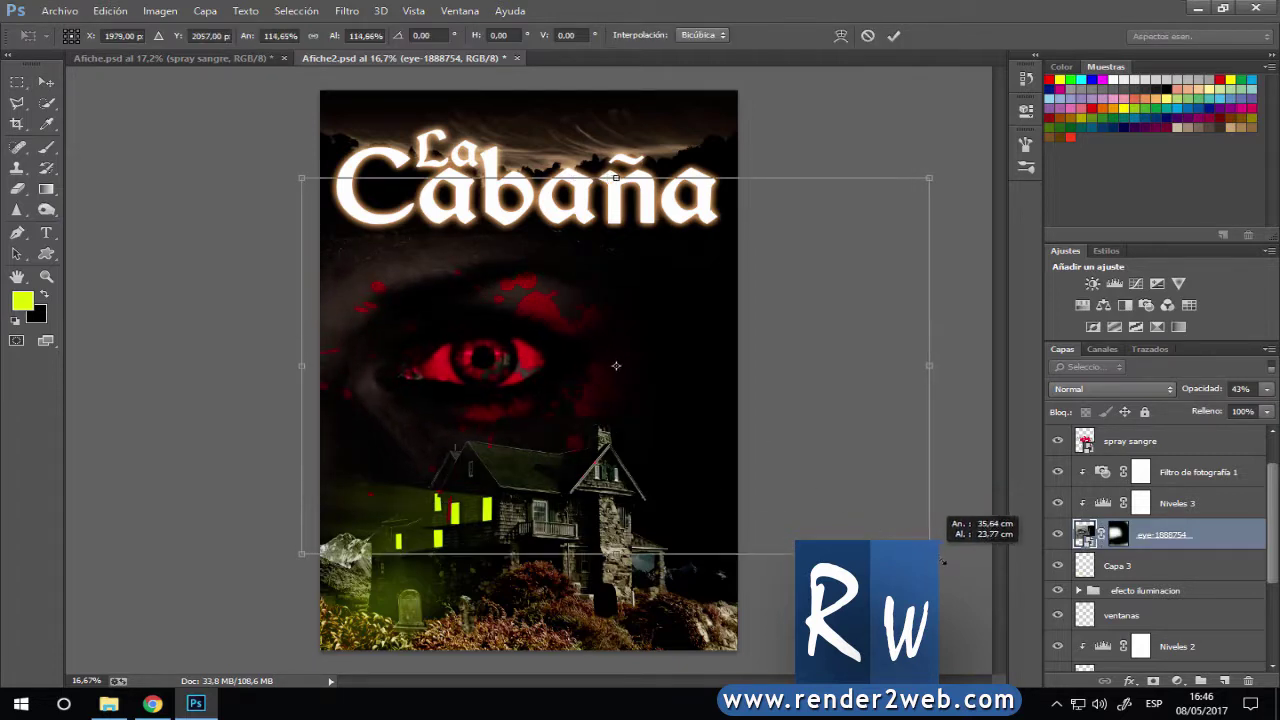
pyautogui.click(892, 37)
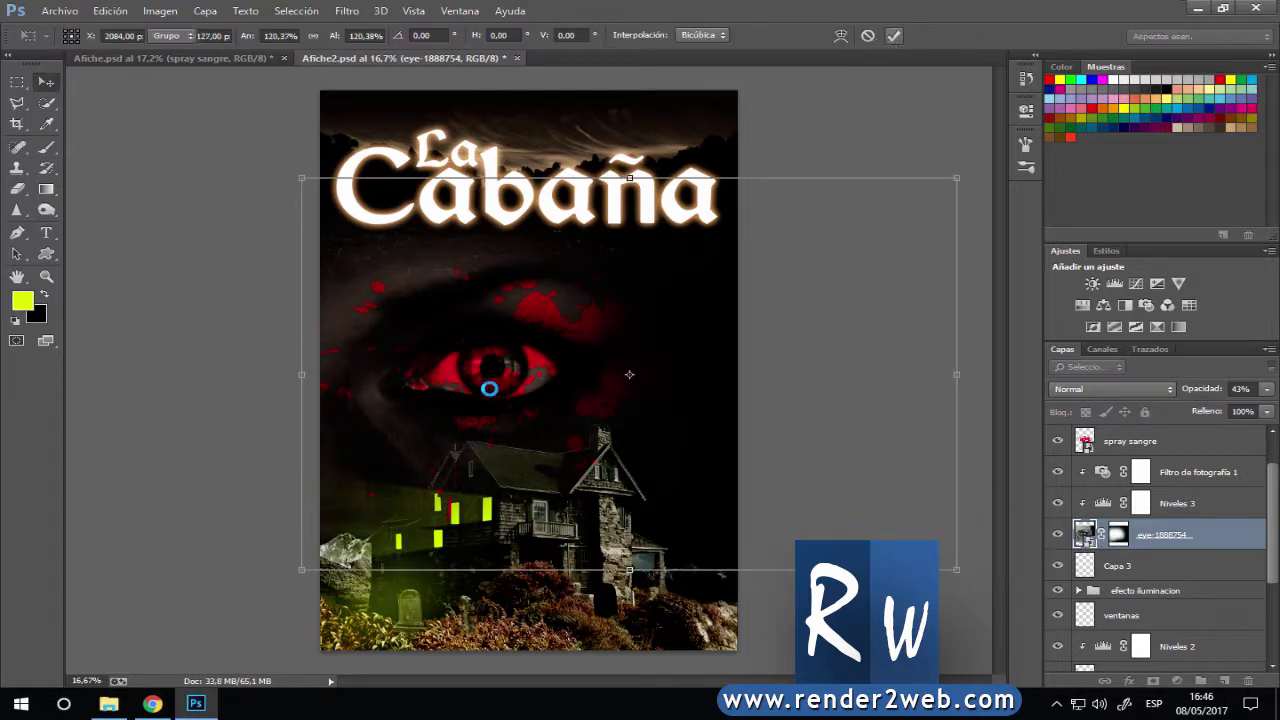
pyautogui.moveTo(516, 370)
pyautogui.mouseDown()
pyautogui.moveTo(501, 350)
pyautogui.moveTo(490, 357)
pyautogui.mouseUp()
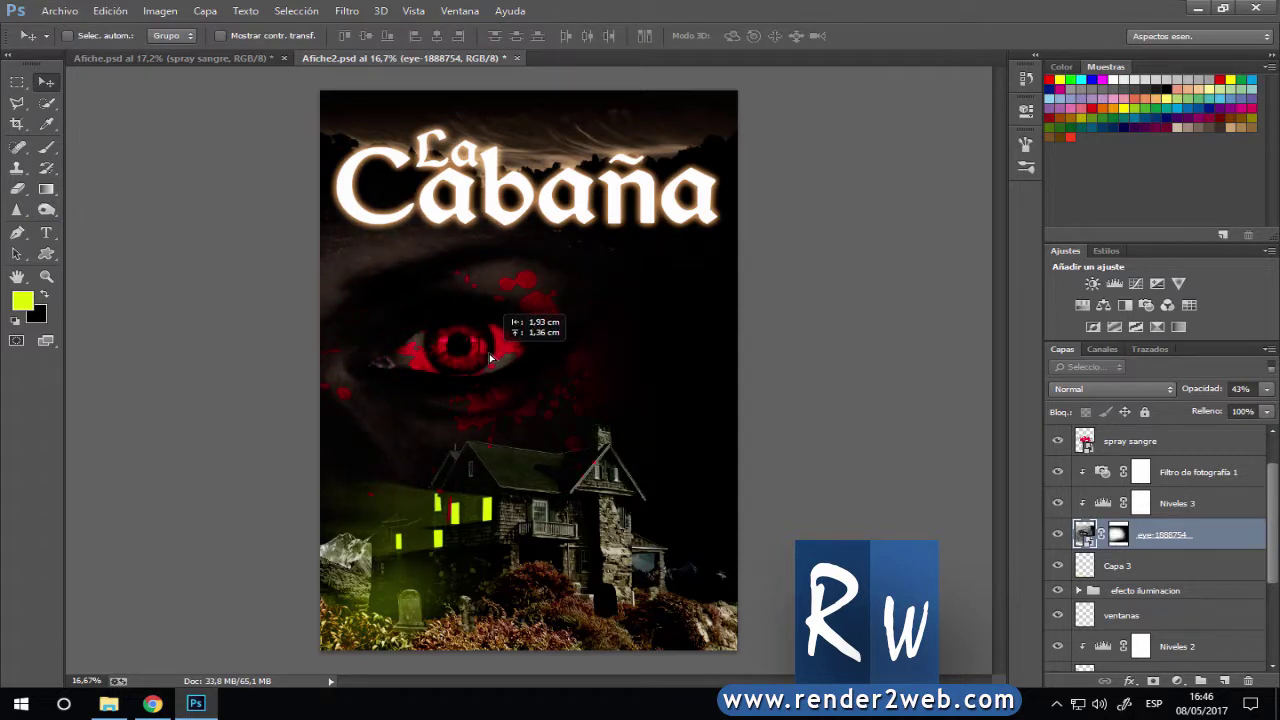
pyautogui.moveTo(487, 353); pyautogui.dragTo(485, 353)
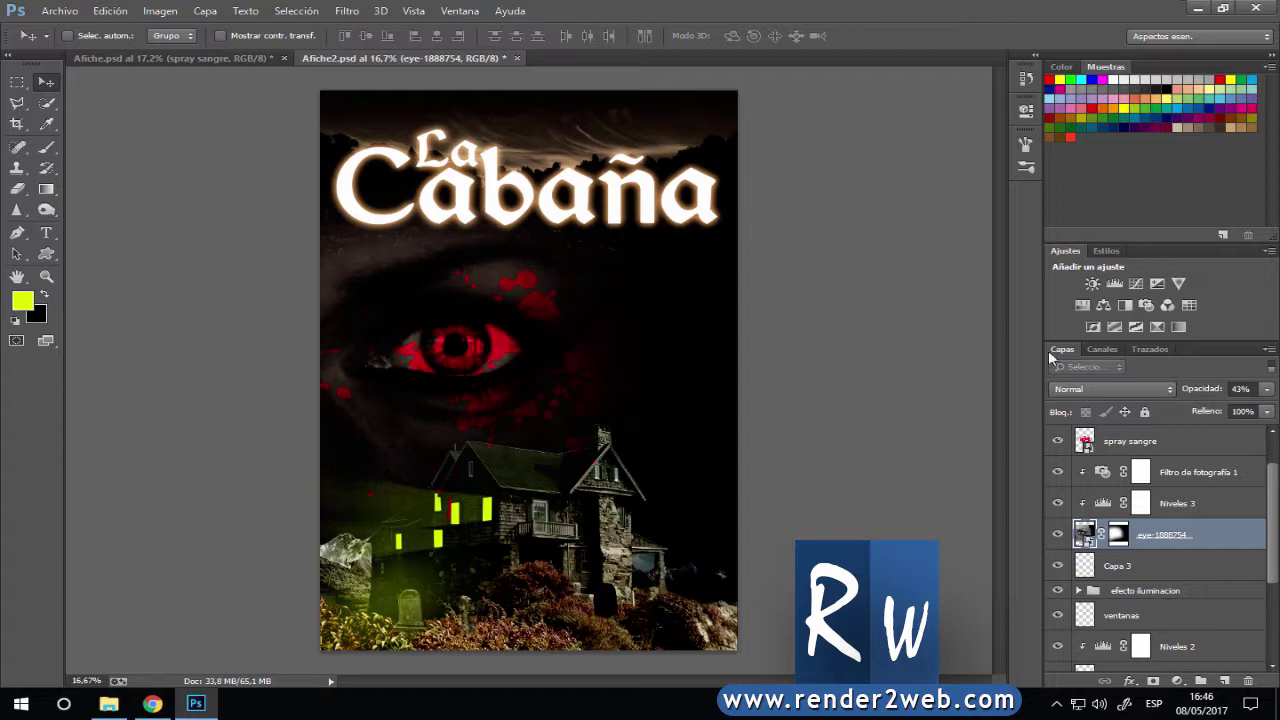
pyautogui.hotkey('ctrl', 's')
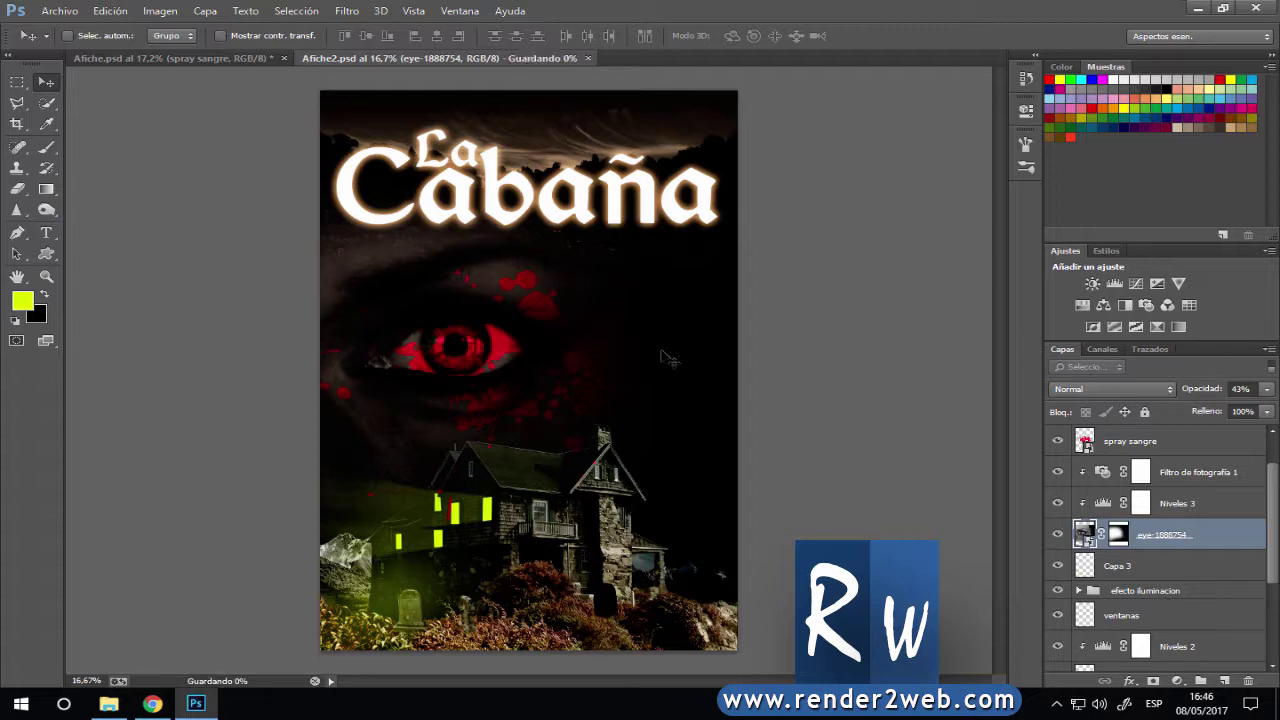
# Drag RealD_3D_logo.svg.png from the afiche folder onto Photoshop.
pyautogui.click(108, 704)
pyautogui.click(935, 150)
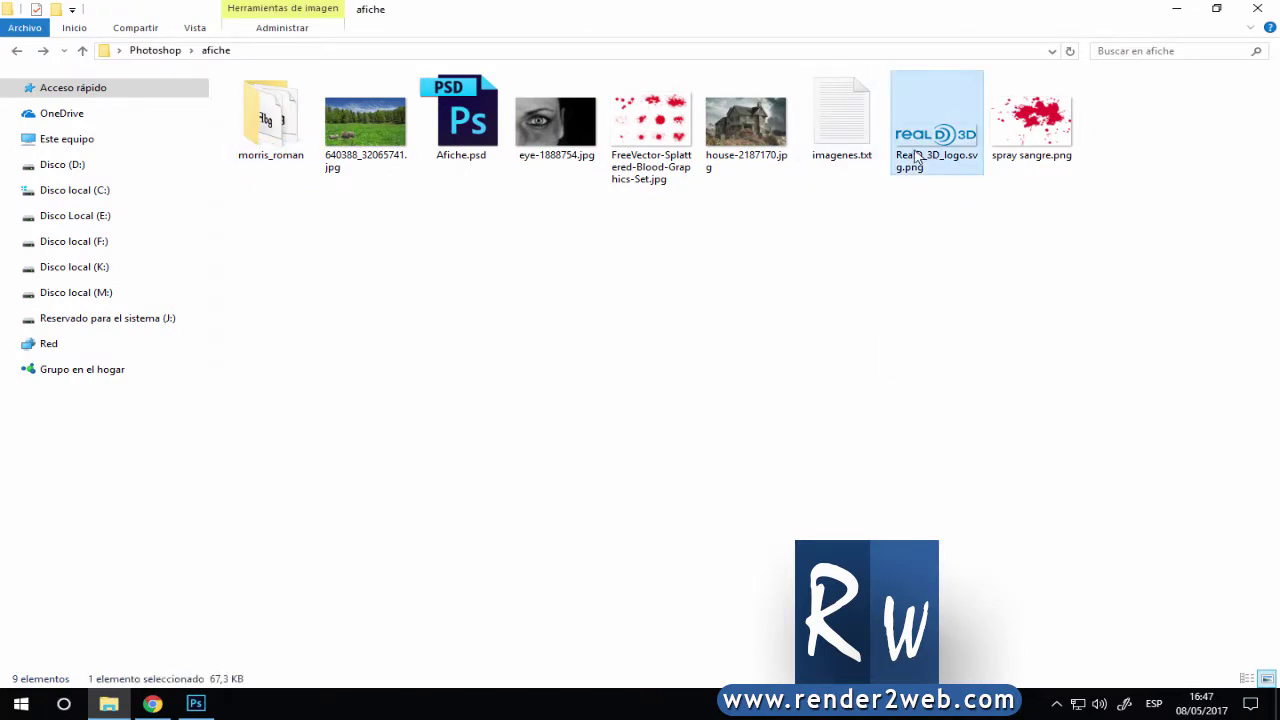
pyautogui.moveTo(915, 155); pyautogui.dragTo(205, 708)
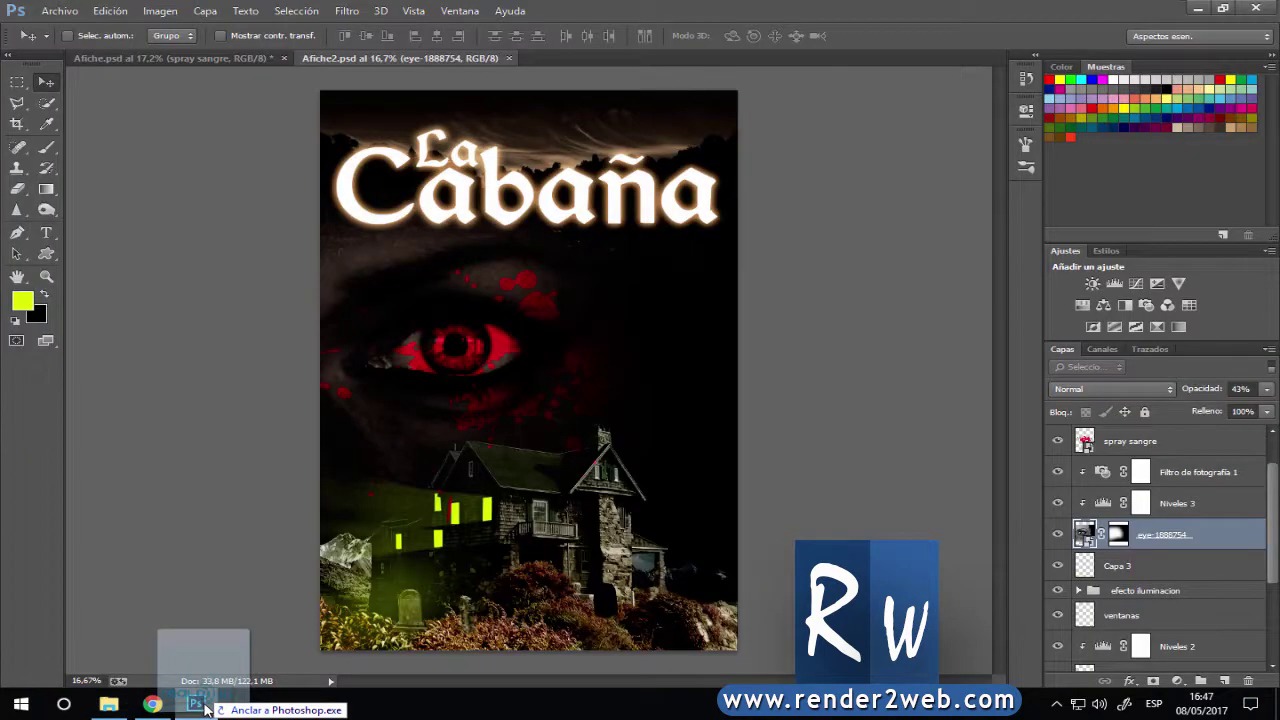
pyautogui.moveTo(205, 708); pyautogui.dragTo(514, 360)
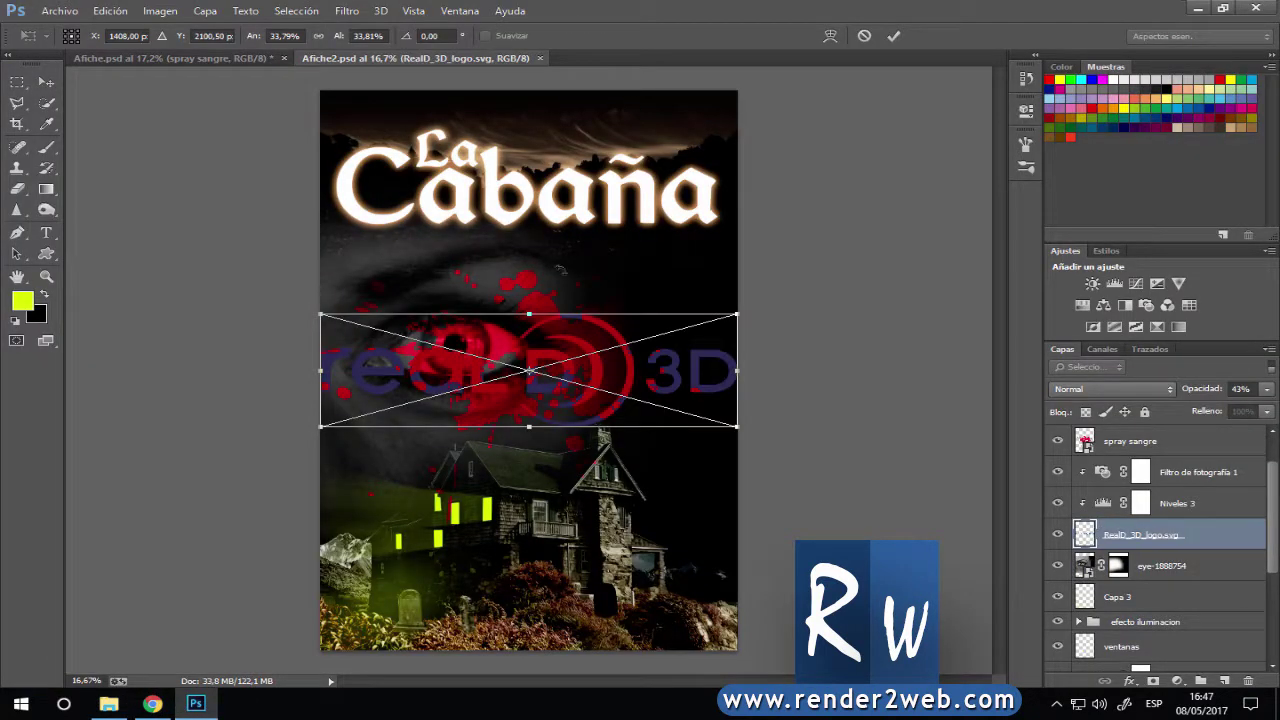
pyautogui.moveTo(608, 340); pyautogui.dragTo(606, 265)
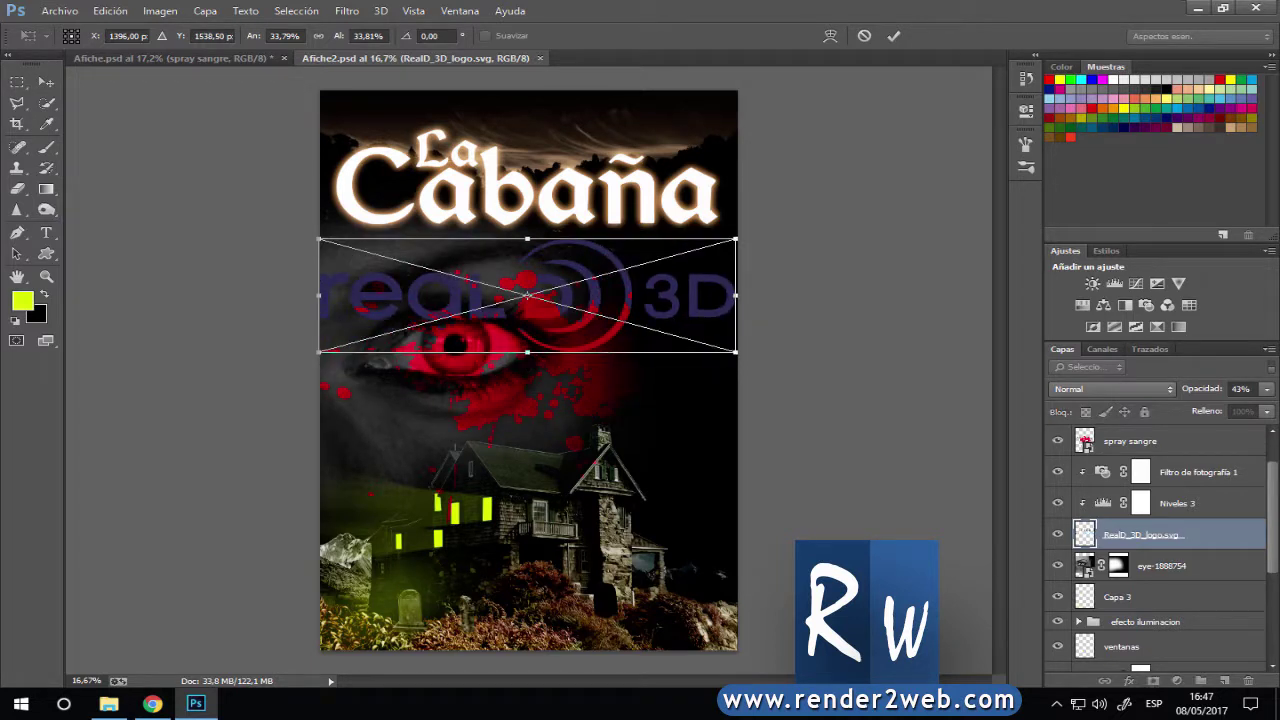
pyautogui.click(893, 35)
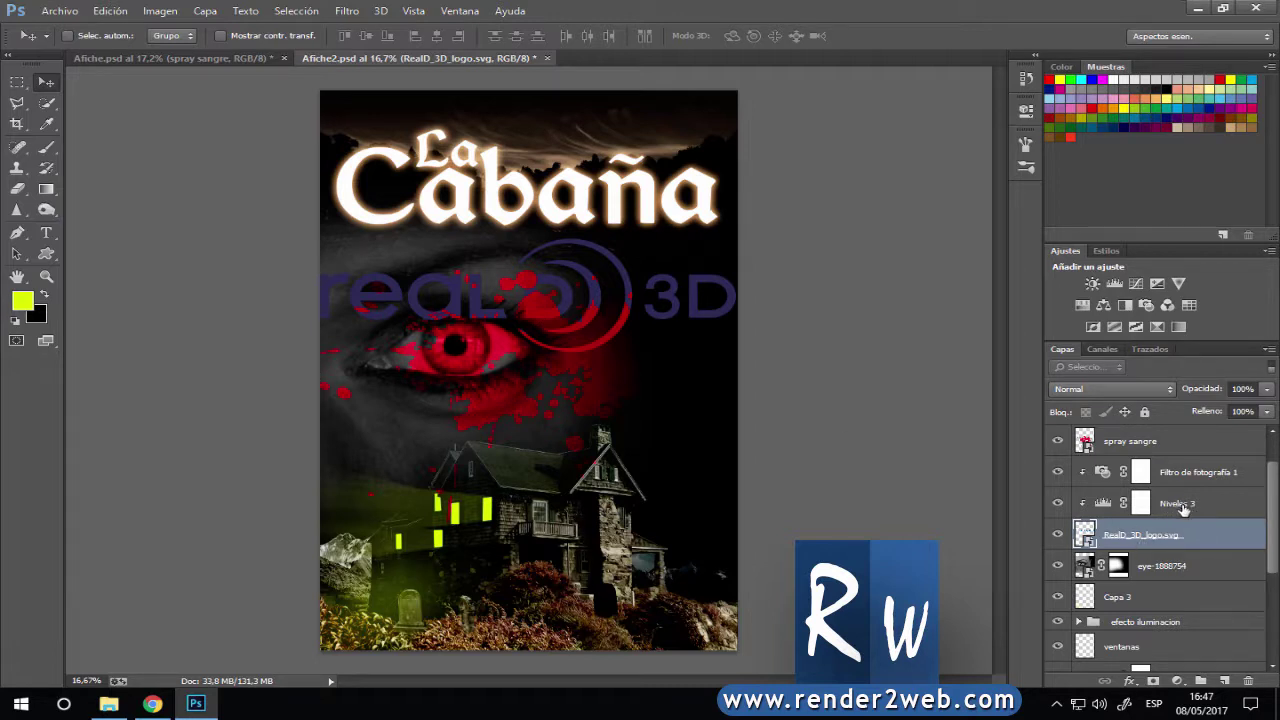
pyautogui.moveTo(1162, 551); pyautogui.dragTo(1183, 454)
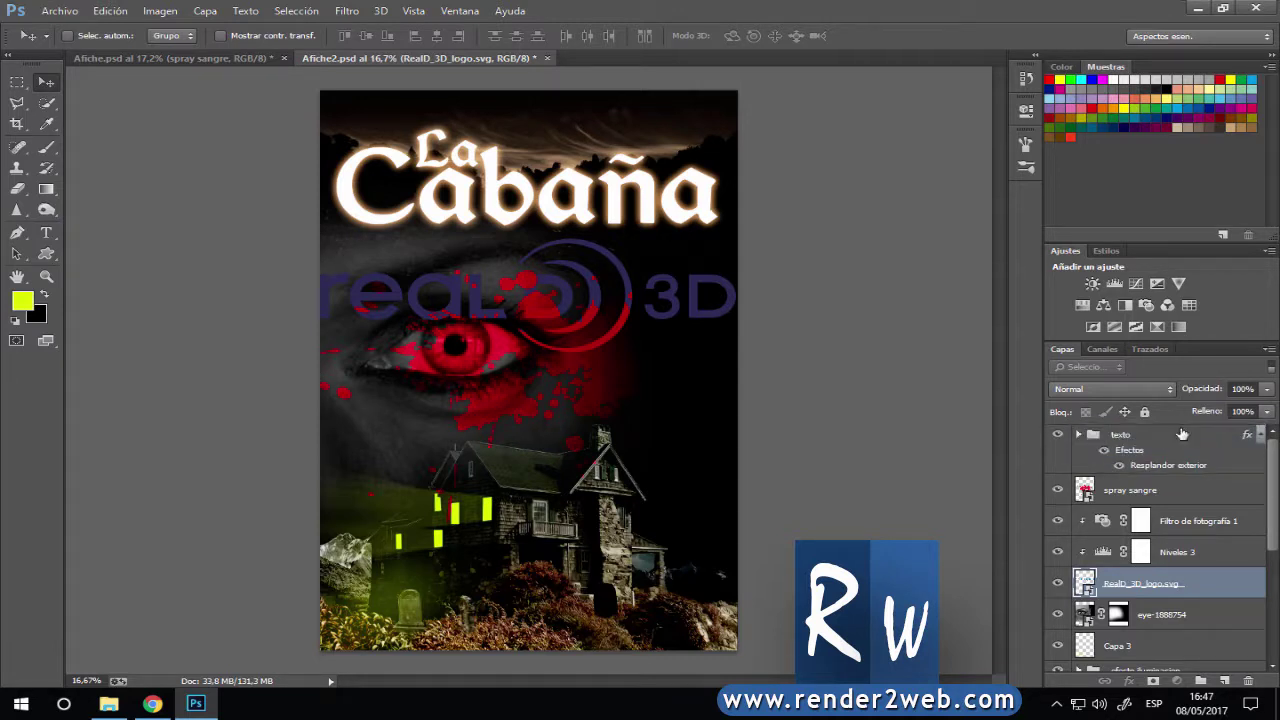
pyautogui.moveTo(1183, 454); pyautogui.dragTo(1185, 432)
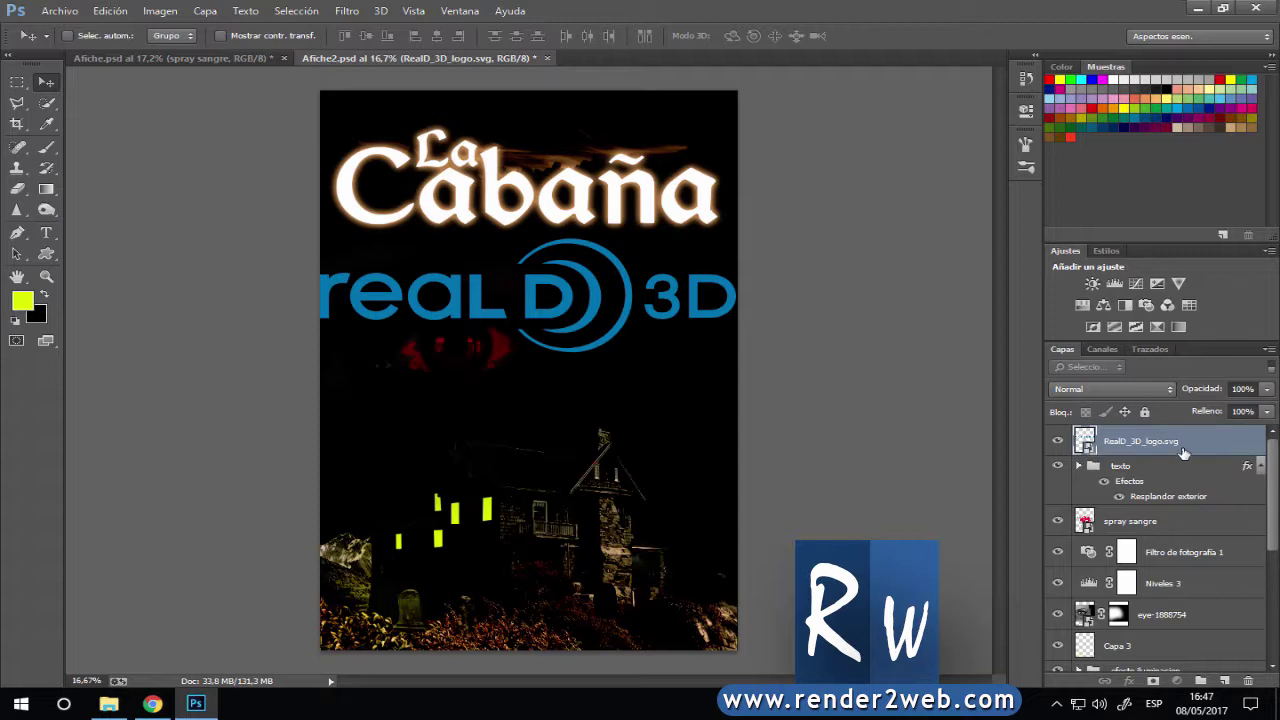
pyautogui.click(1079, 466)
pyautogui.click(1057, 441)
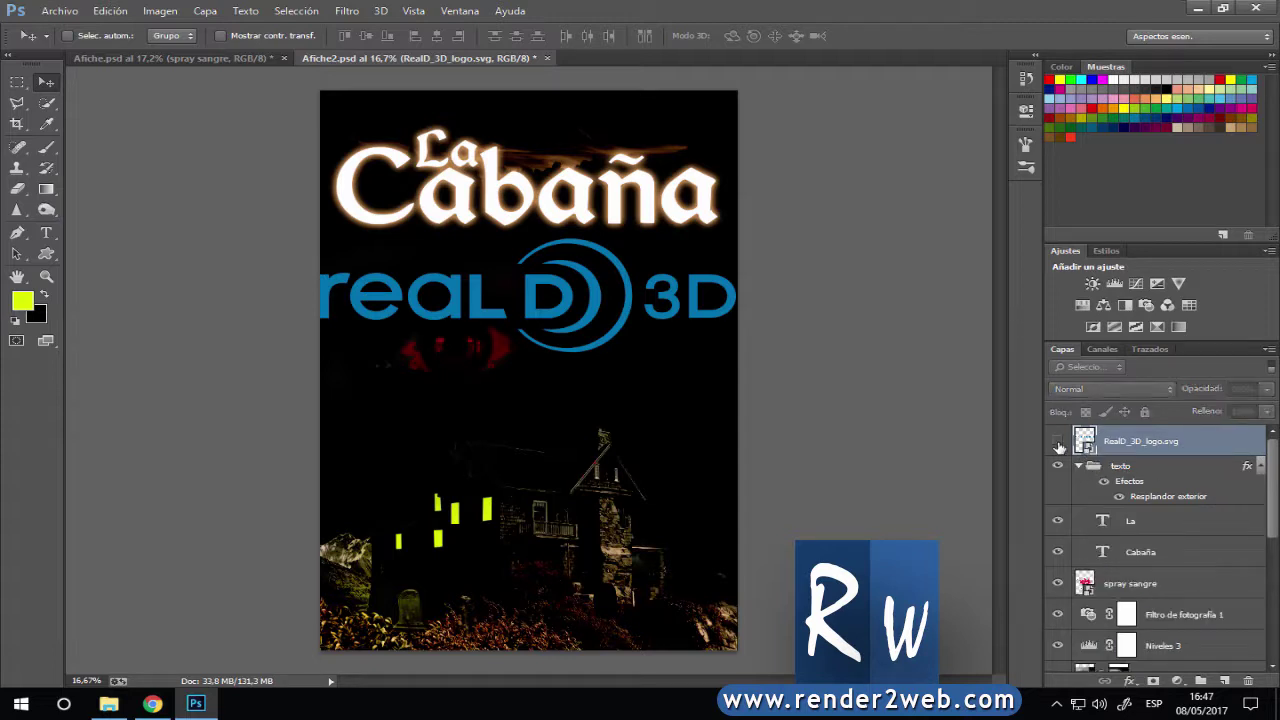
pyautogui.moveTo(1229, 471); pyautogui.dragTo(1060, 648)
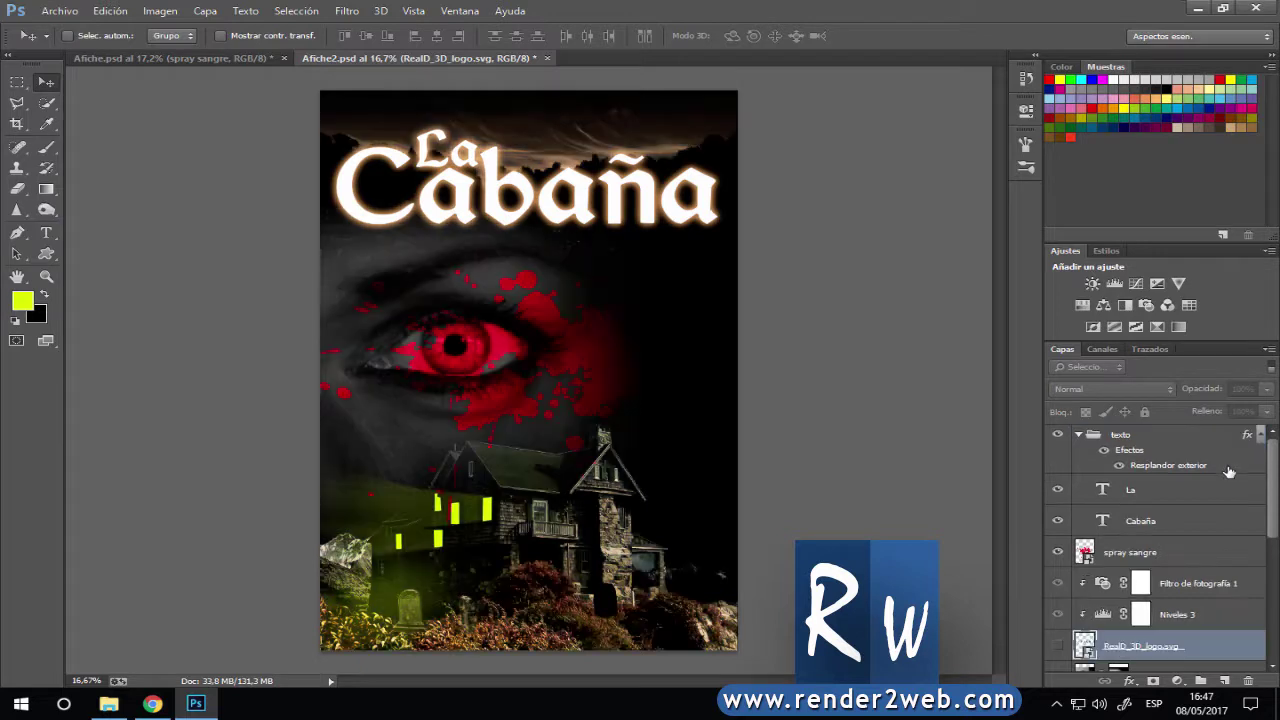
pyautogui.click(1059, 648)
pyautogui.scroll(-3, 1059, 648)
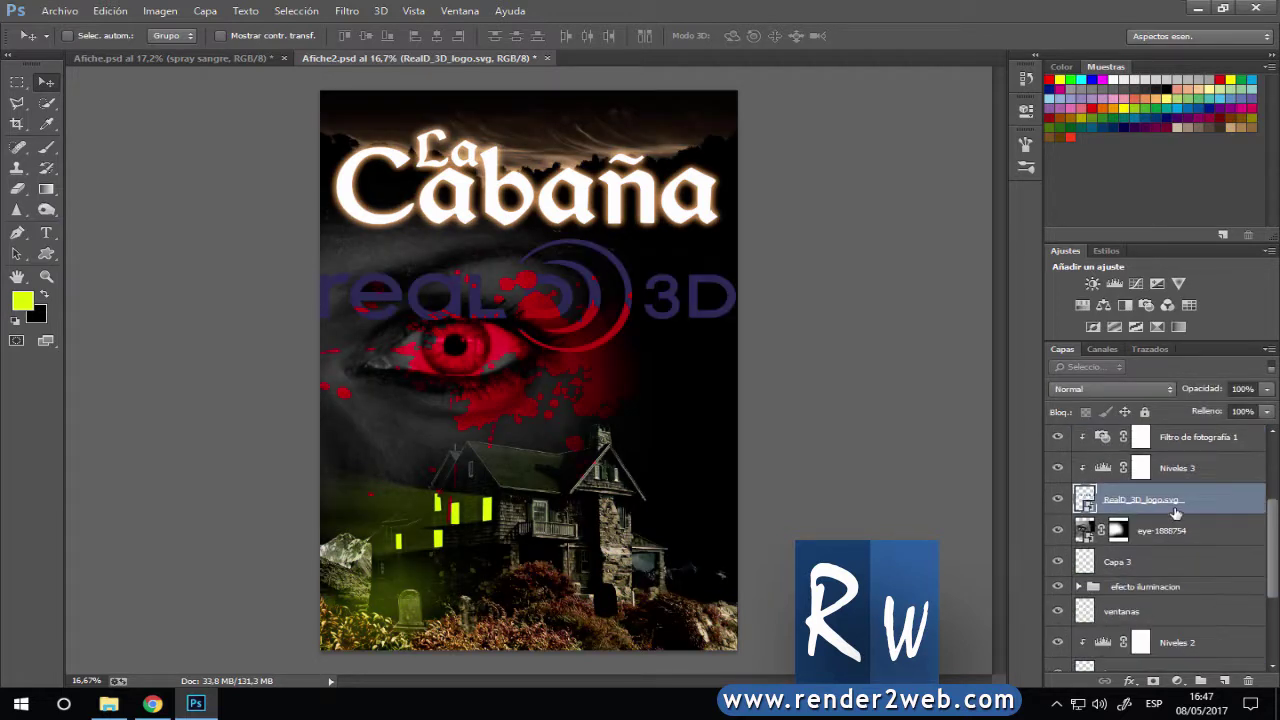
pyautogui.click(1059, 499)
pyautogui.moveTo(1145, 500)
pyautogui.mouseDown()
pyautogui.moveTo(1155, 401)
pyautogui.moveTo(1136, 443)
pyautogui.moveTo(1134, 428)
pyautogui.mouseUp()
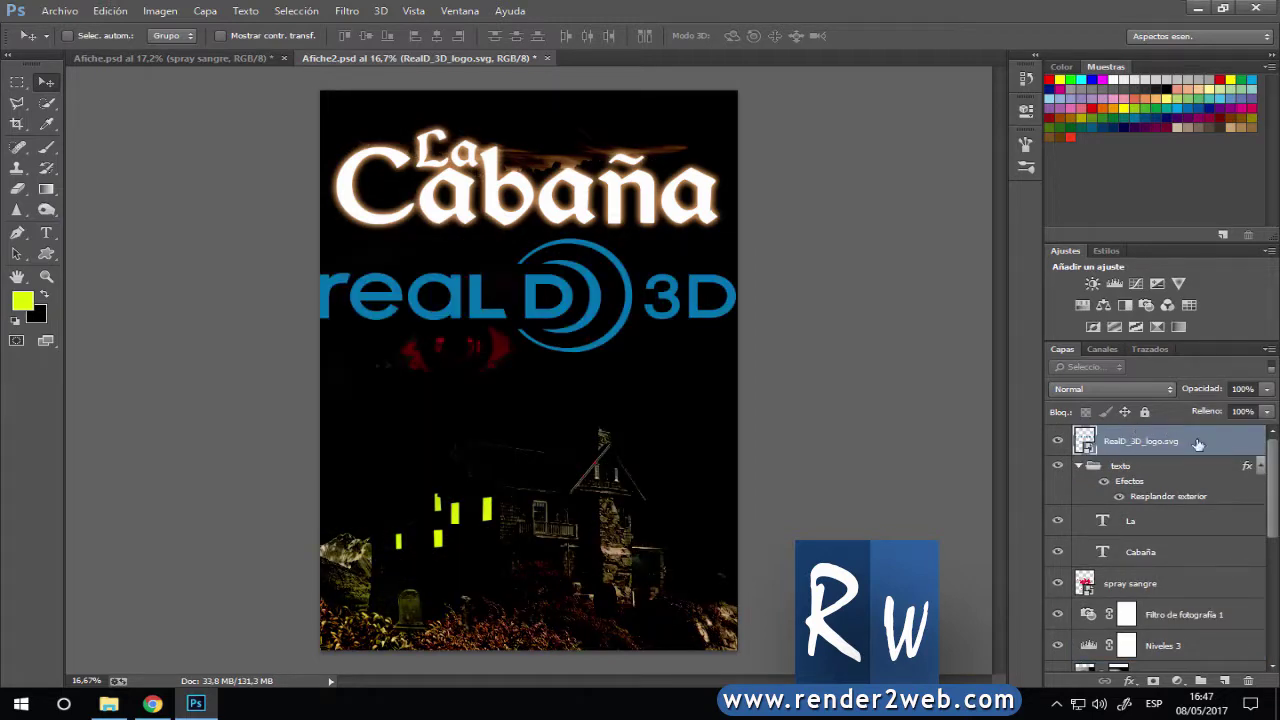
pyautogui.hotkey('ctrl', 'shift', '[')
pyautogui.click(1248, 681)
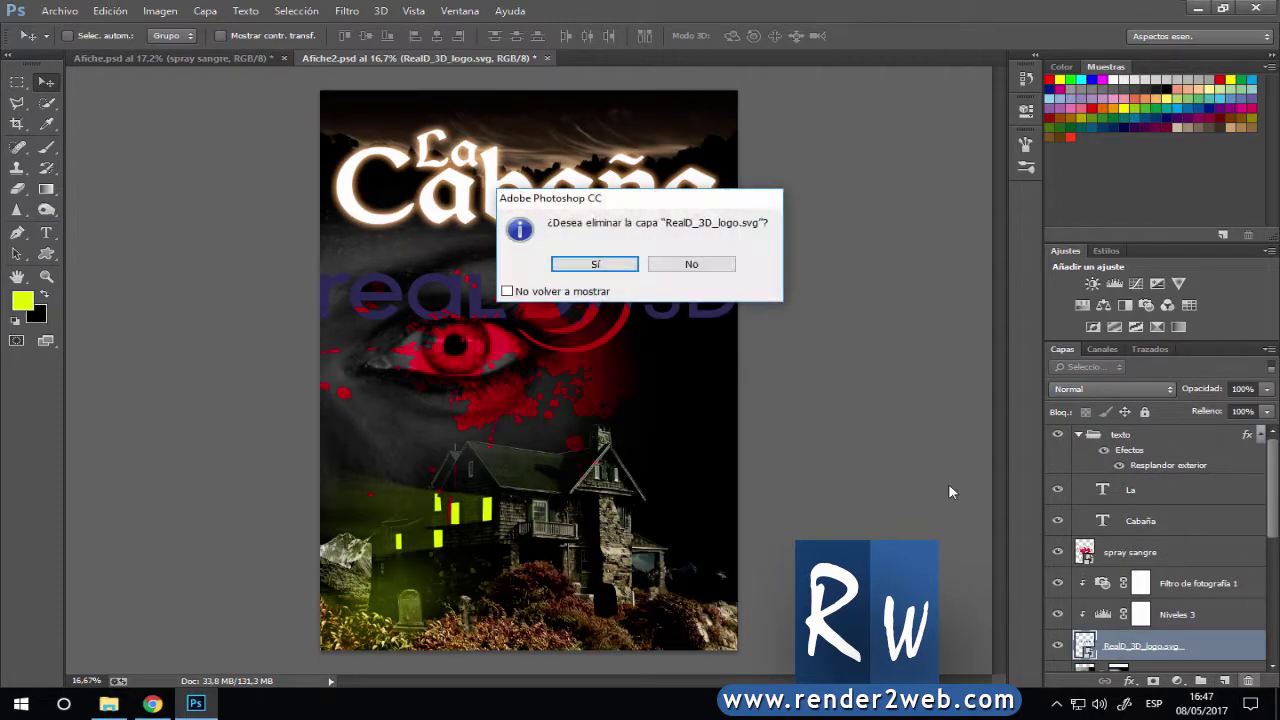
pyautogui.click(619, 271)
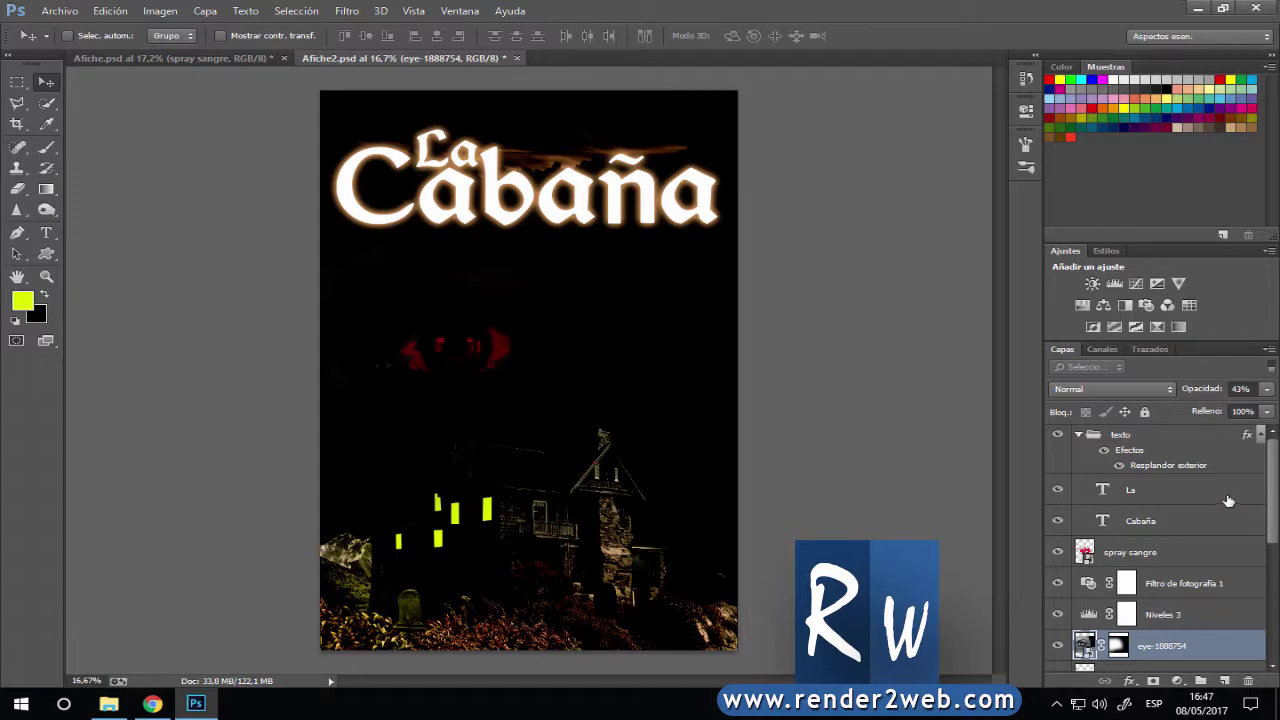
pyautogui.scroll(-1, 1200, 523)
pyautogui.scroll(-3, 1200, 523)
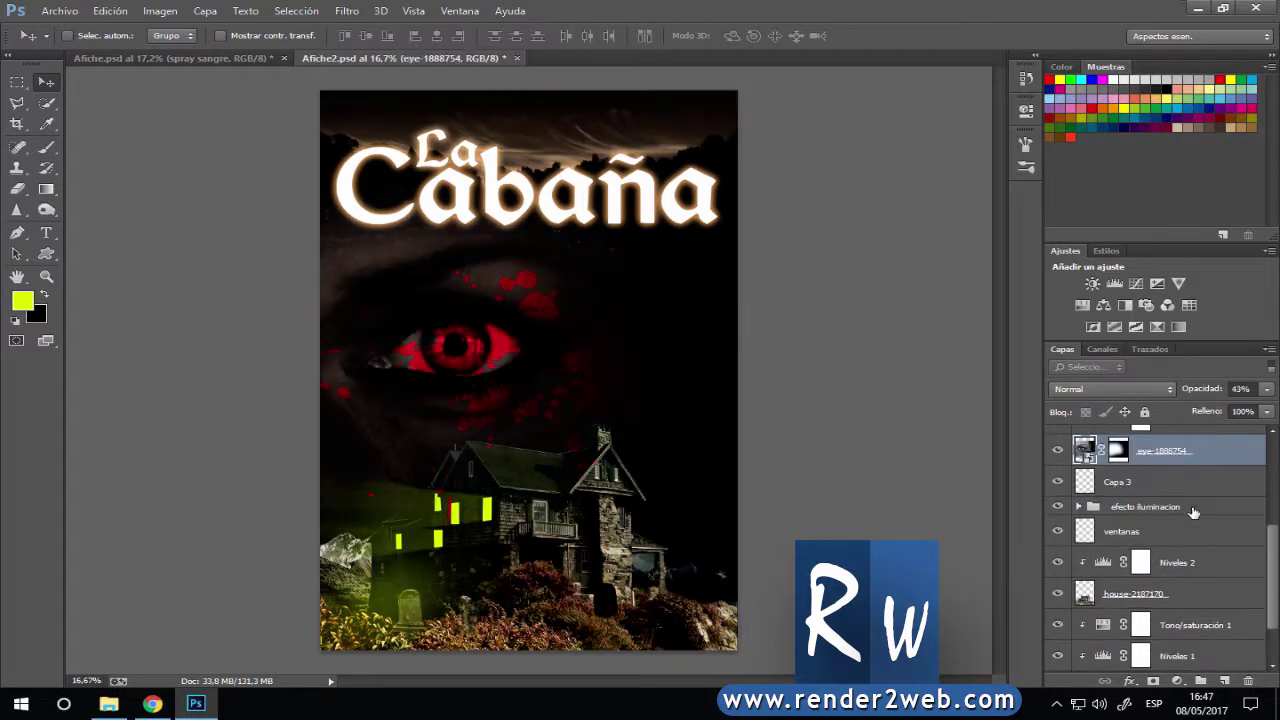
# With the texto group selected, place the RealD 3D logo file onto the poster.
pyautogui.scroll(4, 1192, 500)
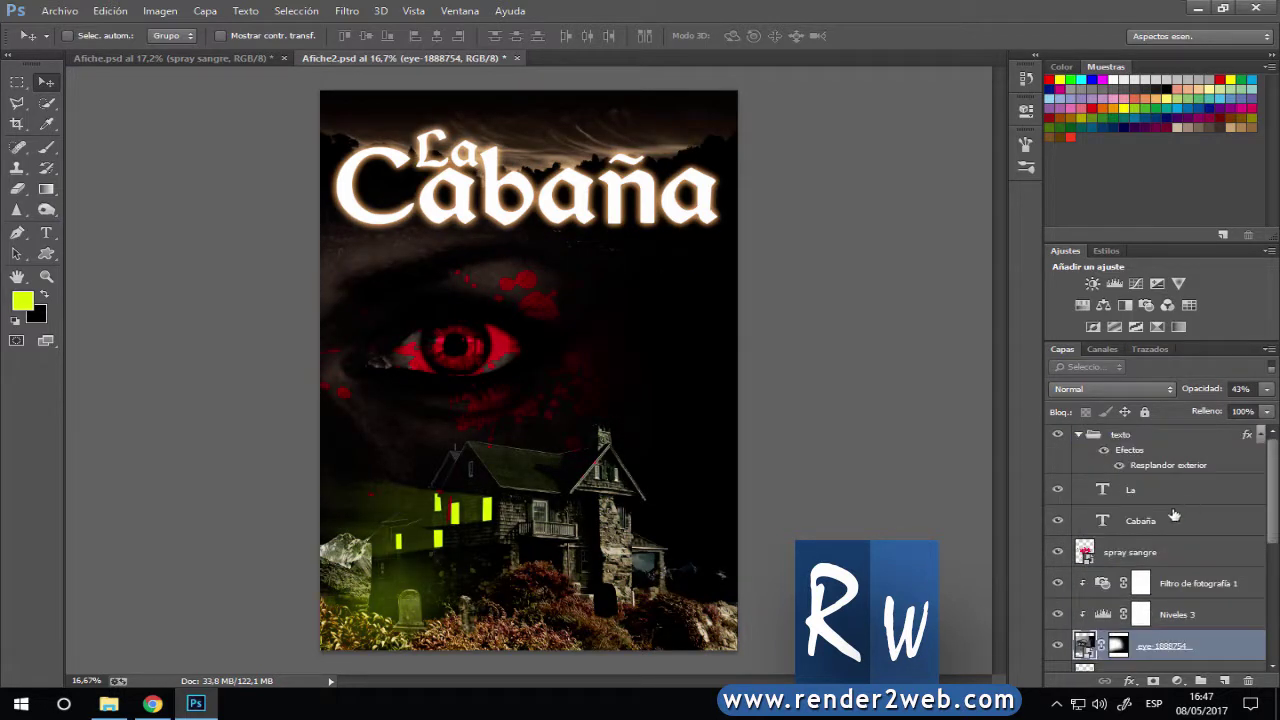
pyautogui.click(1126, 435)
pyautogui.click(108, 703)
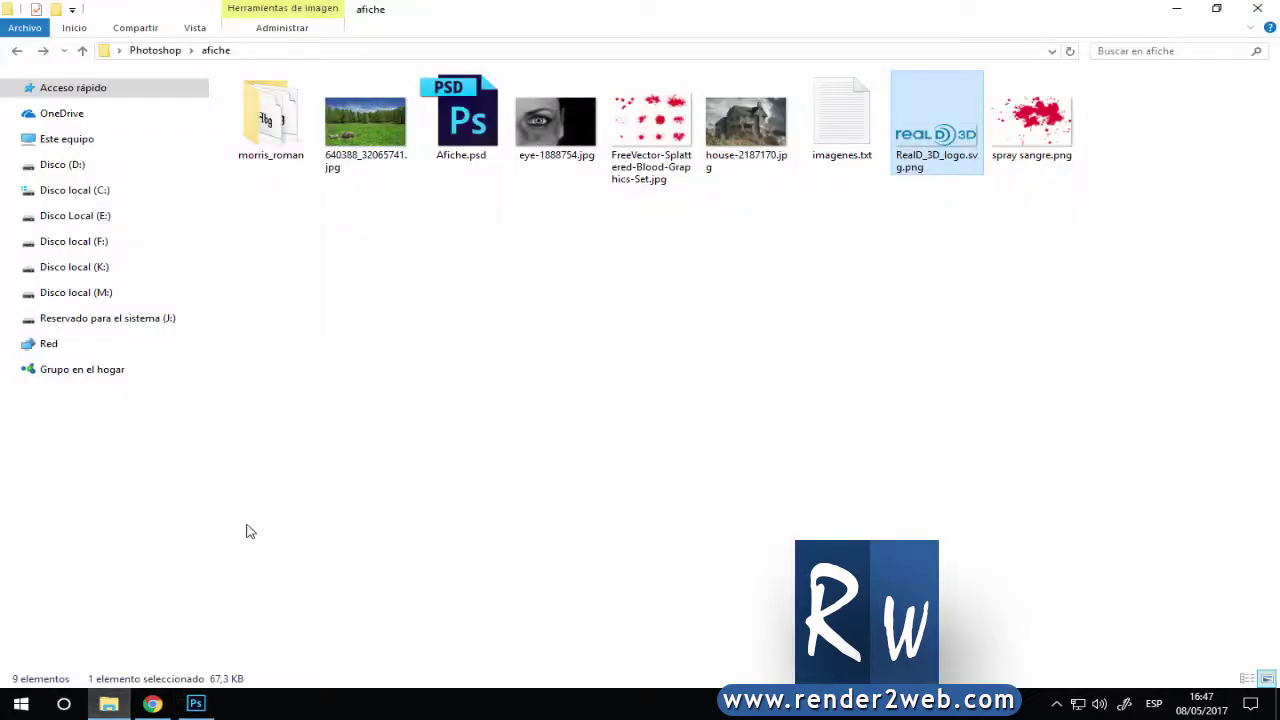
pyautogui.moveTo(913, 138); pyautogui.dragTo(546, 453)
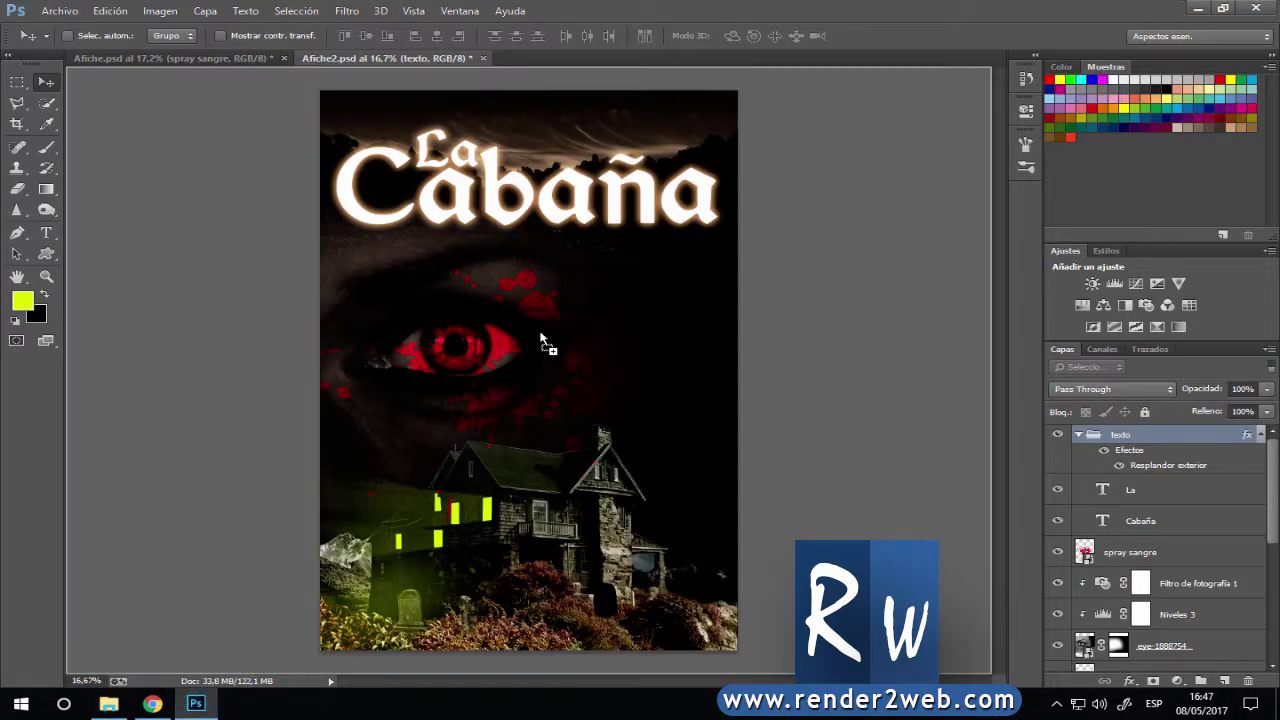
pyautogui.moveTo(546, 453)
pyautogui.mouseDown()
pyautogui.moveTo(548, 345)
pyautogui.moveTo(592, 283)
pyautogui.mouseUp()
pyautogui.click(895, 36)
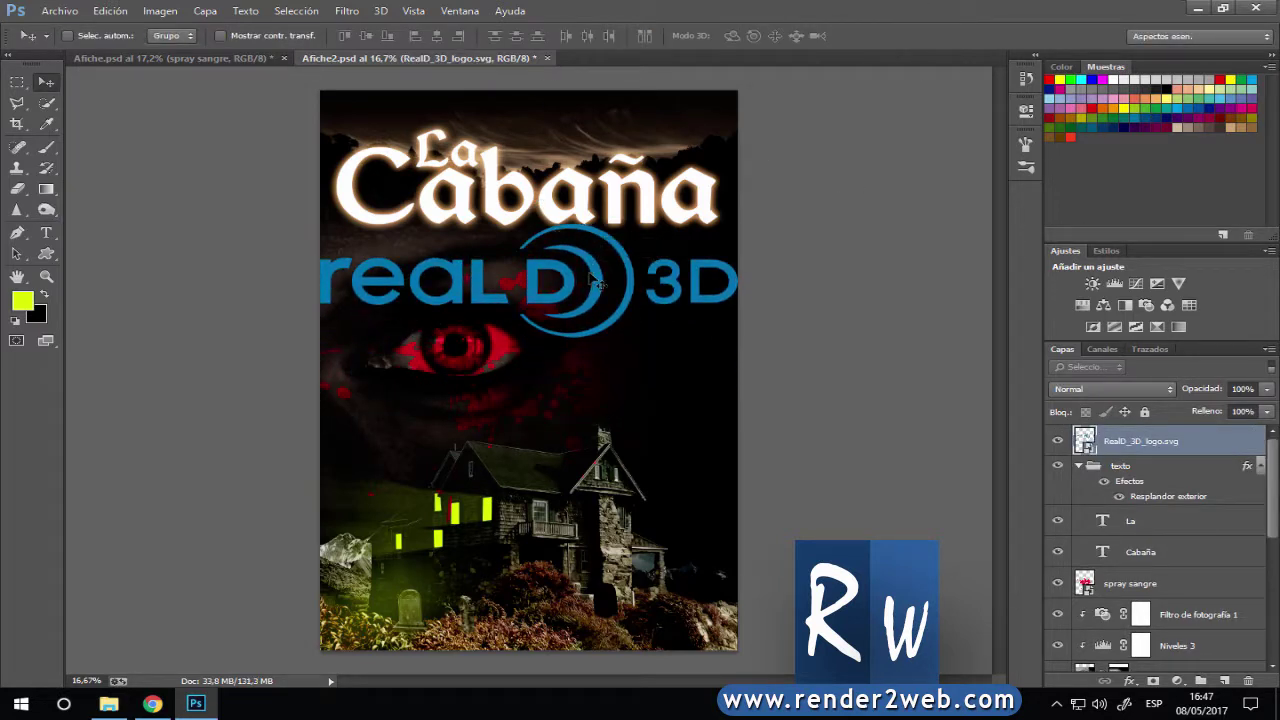
# Scale the logo to about 8,91 cm wide, move it just under the title, and save.
pyautogui.hotkey('ctrl', 't')
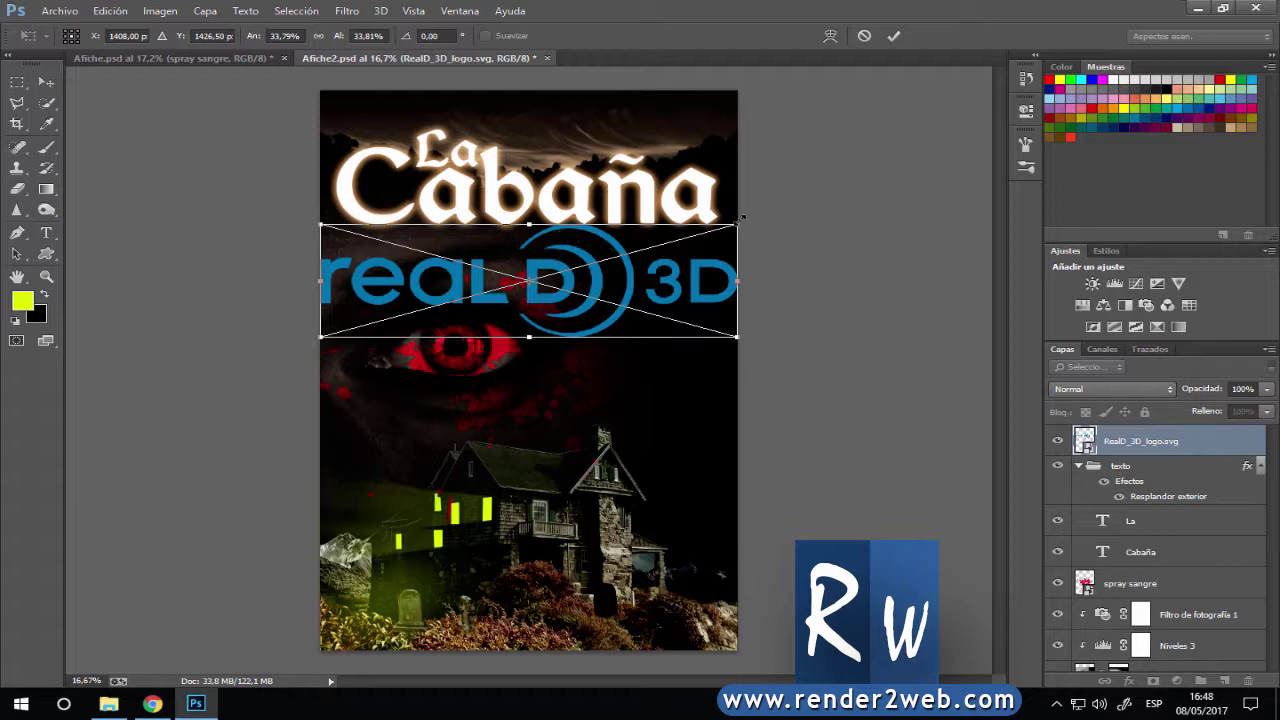
pyautogui.moveTo(733, 221); pyautogui.dragTo(620, 290)
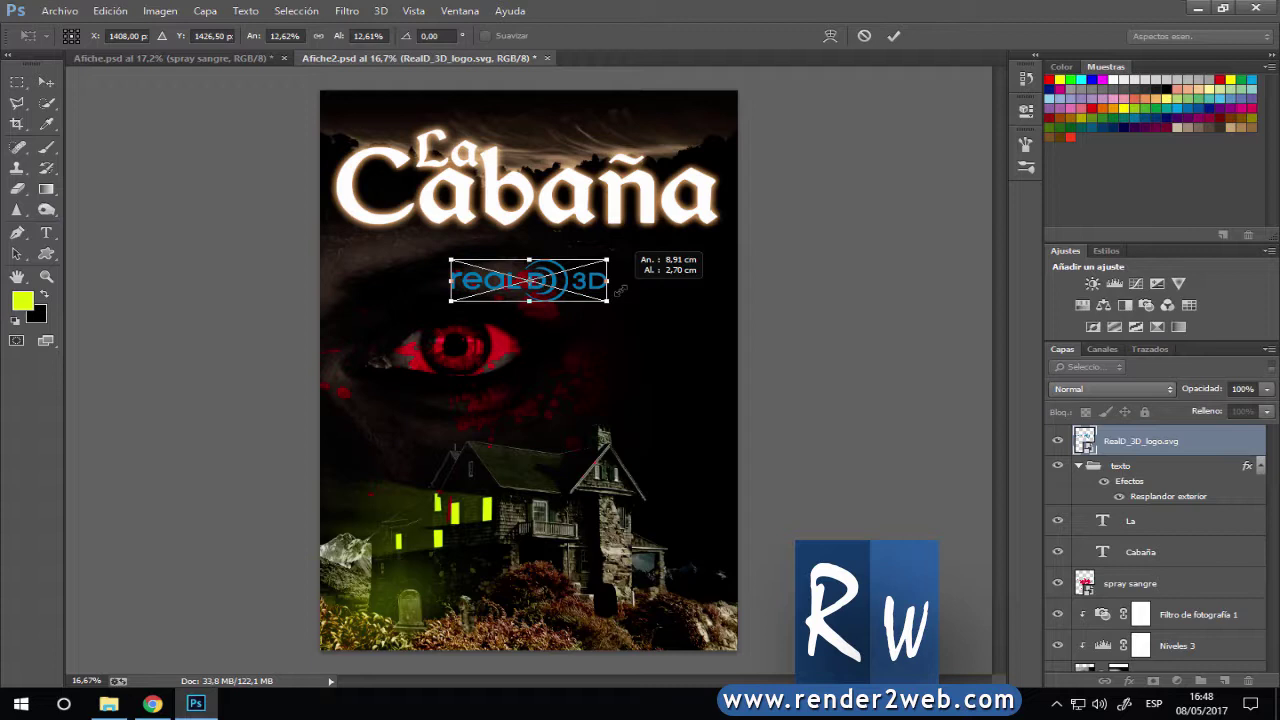
pyautogui.click(893, 35)
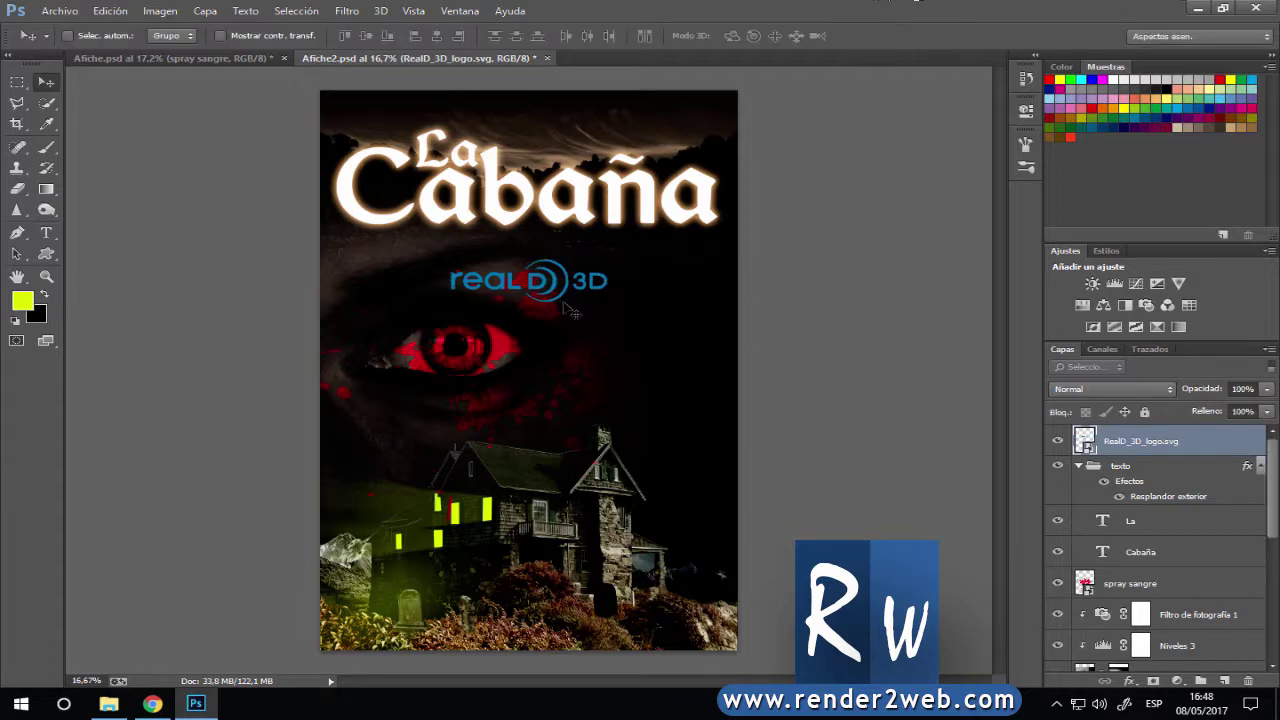
pyautogui.moveTo(572, 311); pyautogui.dragTo(572, 279)
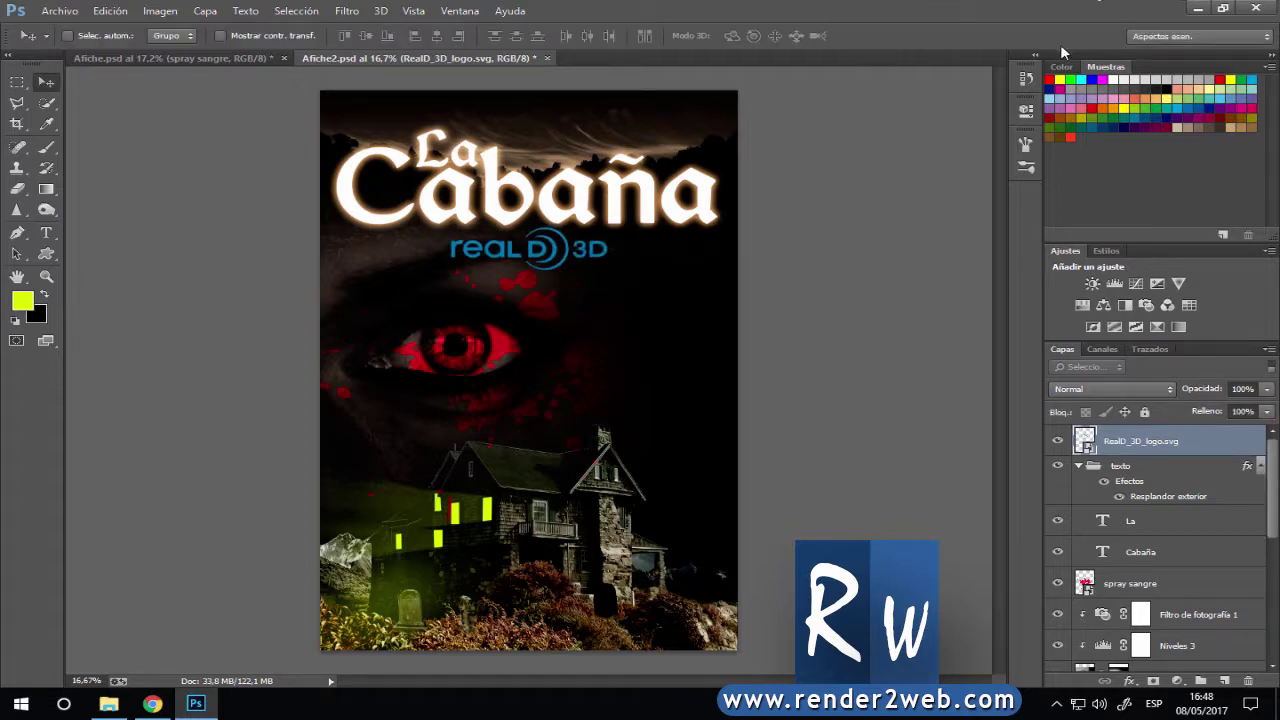
pyautogui.hotkey('ctrl', 's')
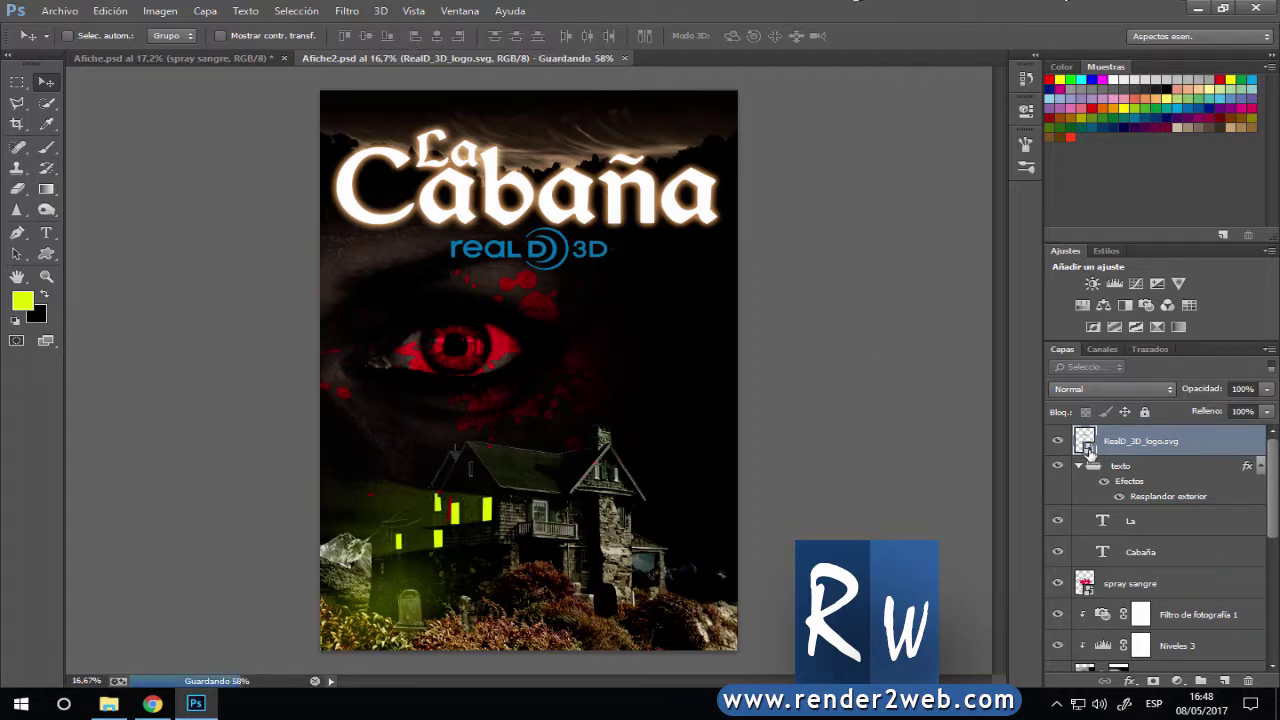
# Open the logo smart object, fill its shapes with white, and save the logo file.
pyautogui.doubleClick(1087, 446)
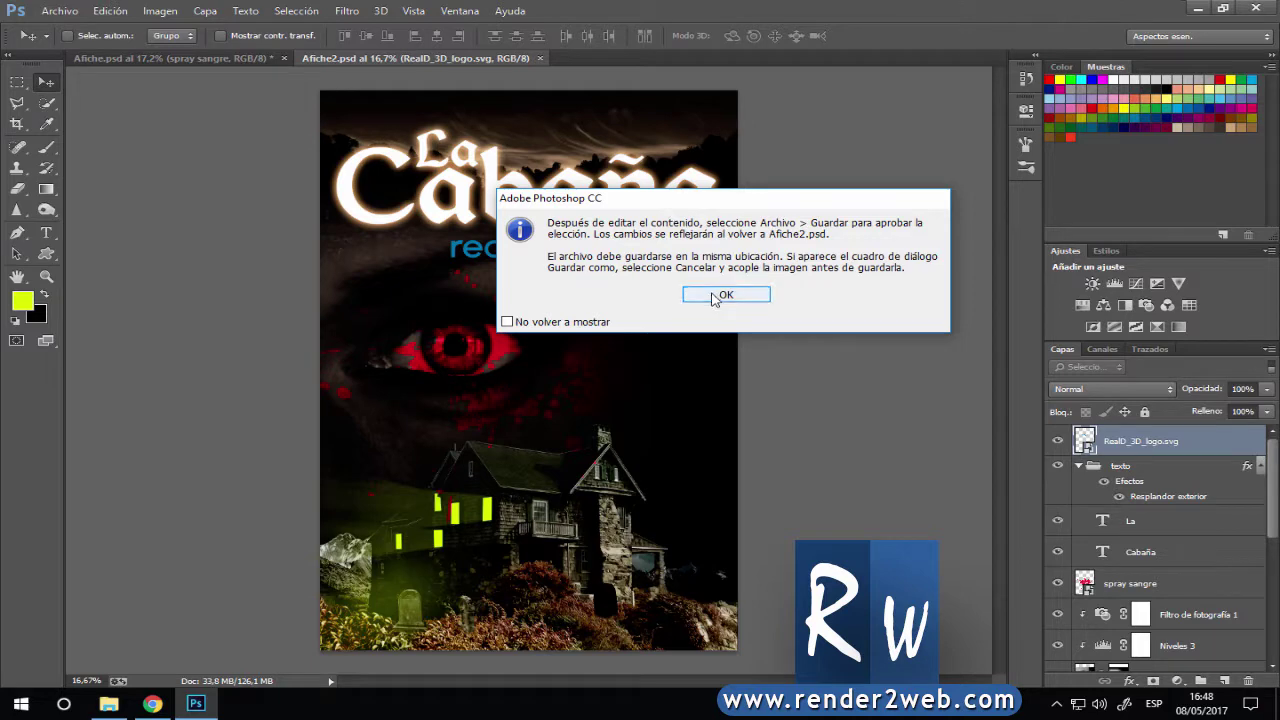
pyautogui.click(718, 295)
pyautogui.click(716, 332)
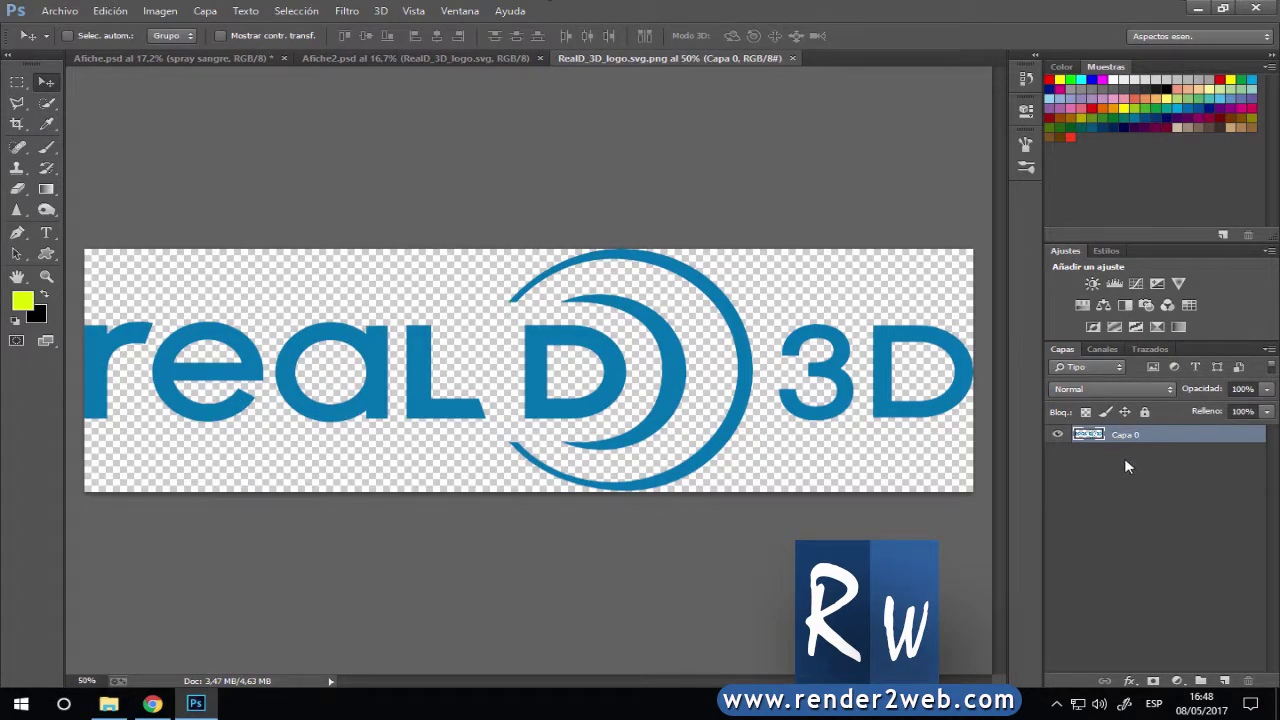
pyautogui.keyDown('ctrl'); pyautogui.click(1089, 437); pyautogui.keyUp('ctrl')
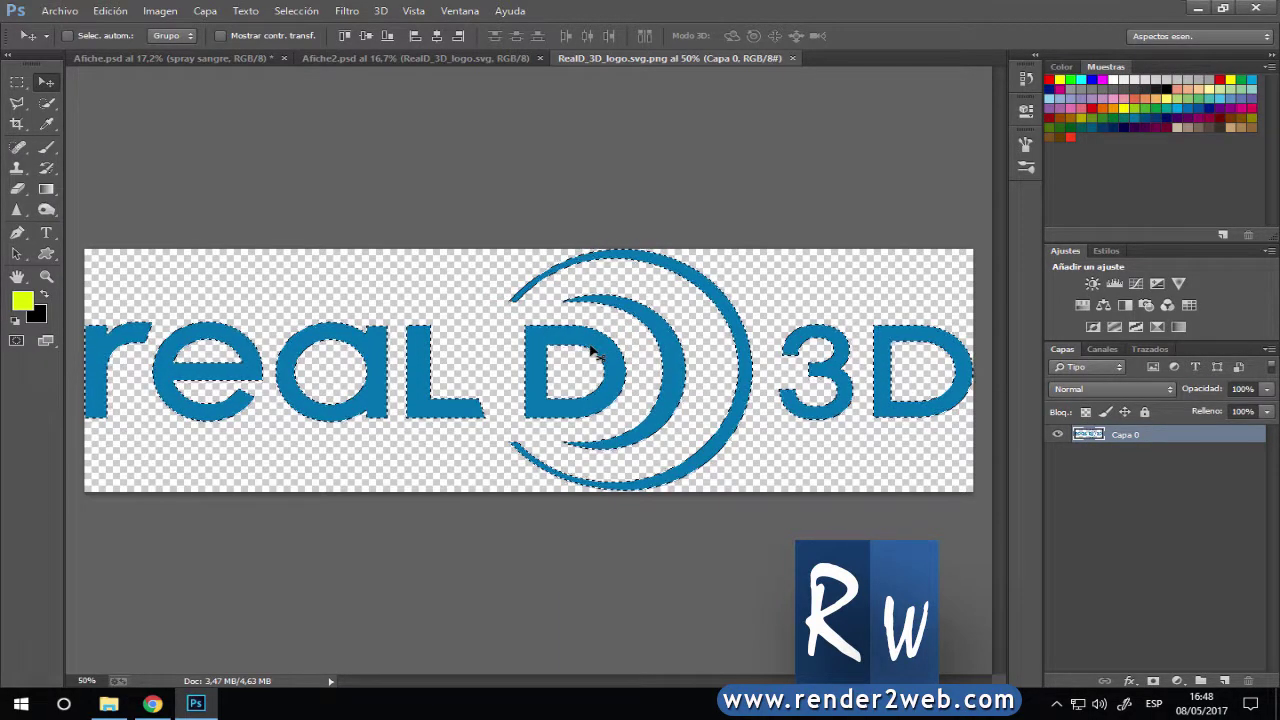
pyautogui.press('d')
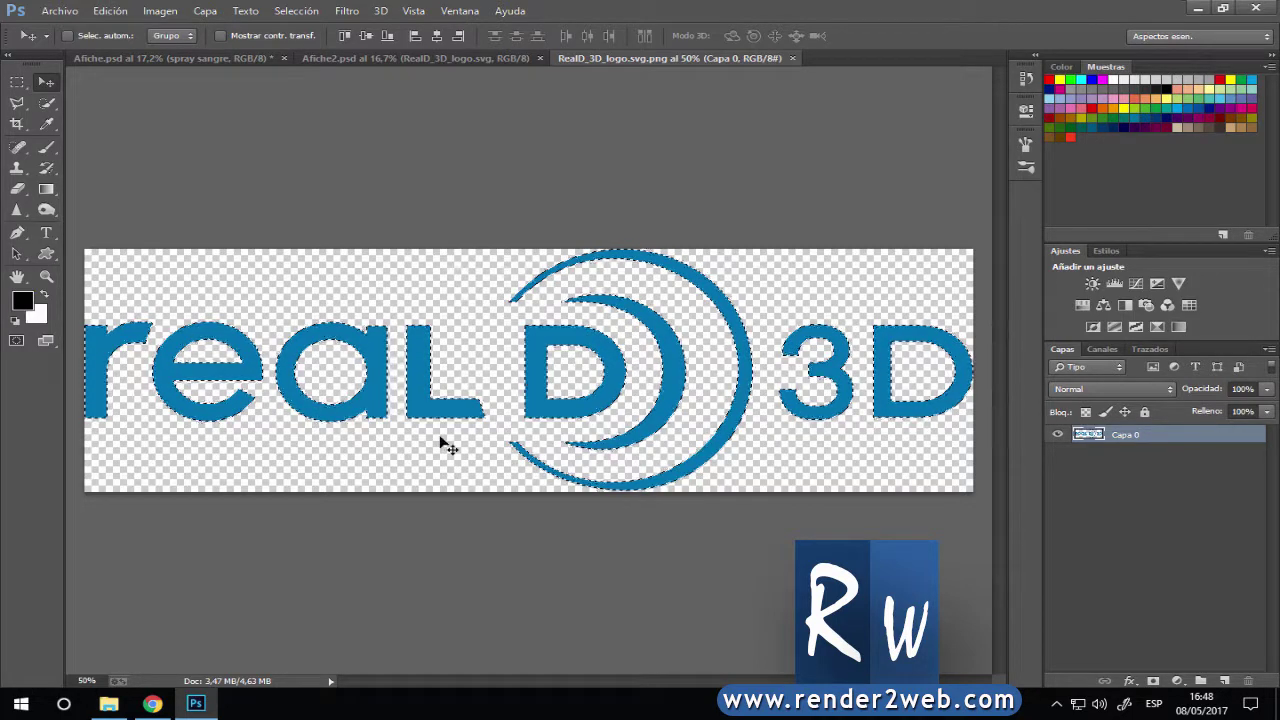
pyautogui.hotkey('ctrl', 'BackSpace')
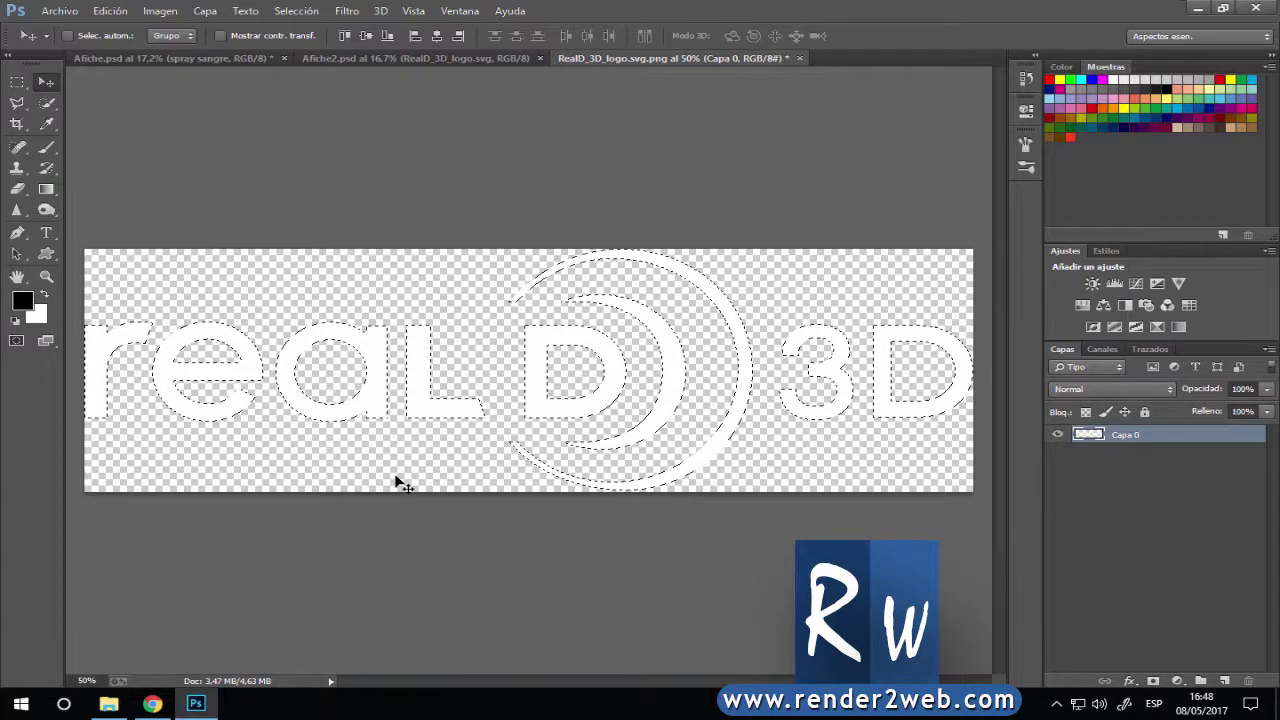
pyautogui.hotkey('ctrl', 'd')
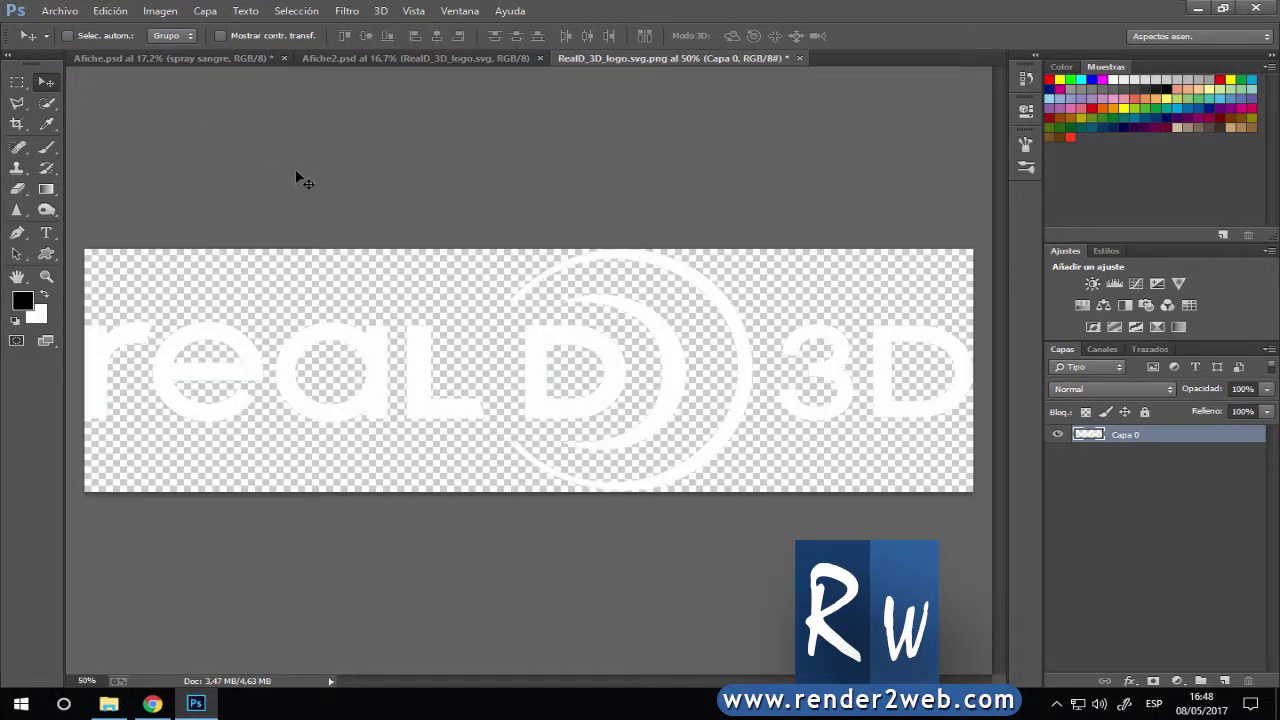
pyautogui.hotkey('ctrl', 's')
# Save Afiche2.psd, glance at the Afiche poster, and return to Afiche2.
pyautogui.click(341, 60)
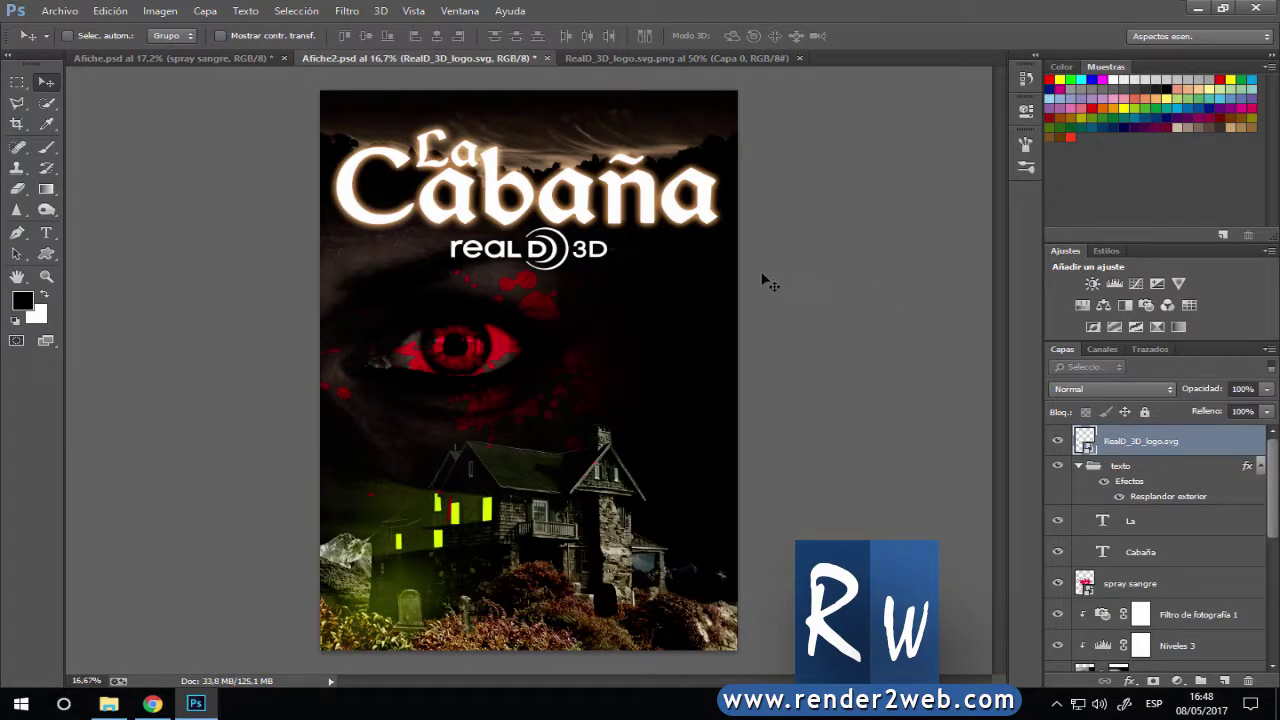
pyautogui.hotkey('ctrl', 's')
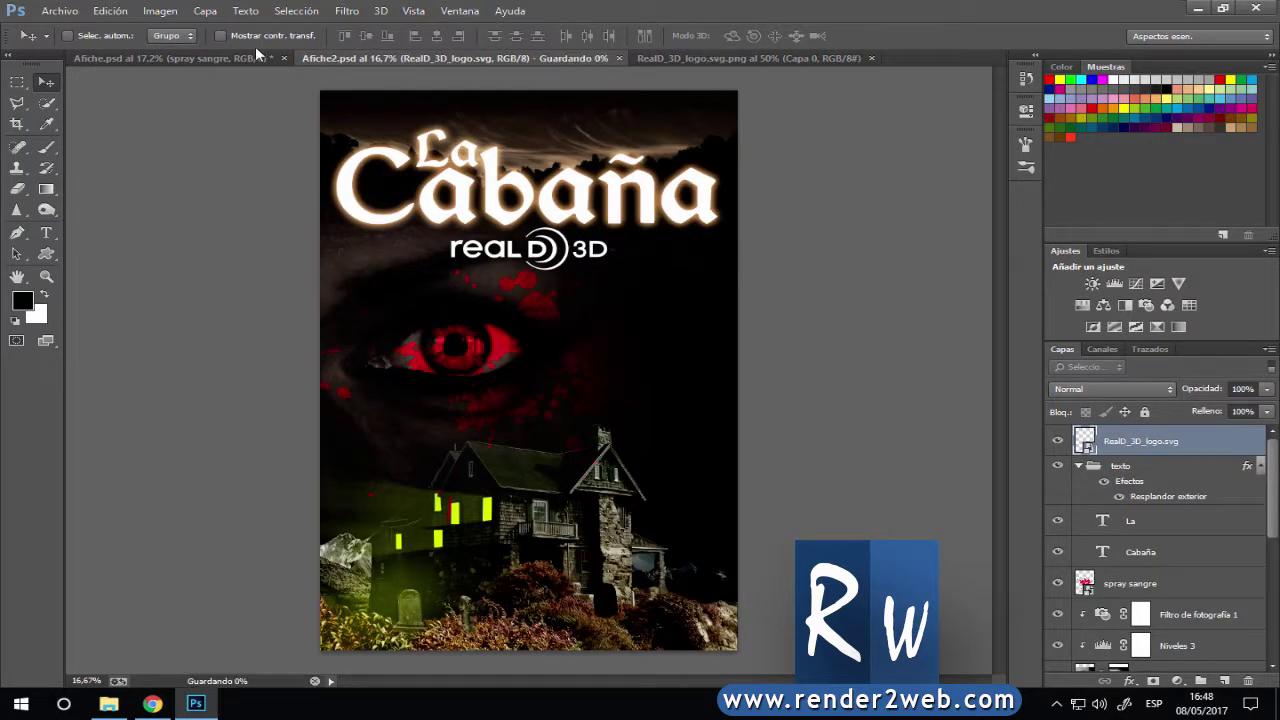
pyautogui.click(240, 57)
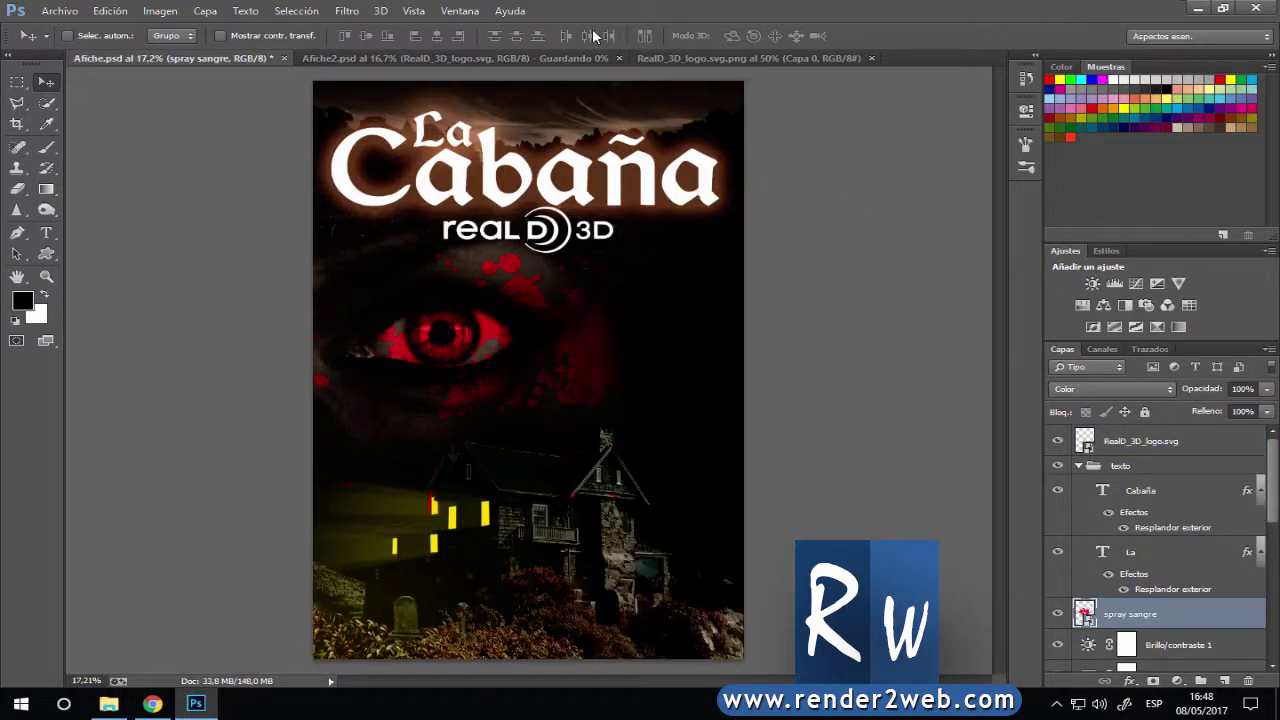
pyautogui.click(455, 58)
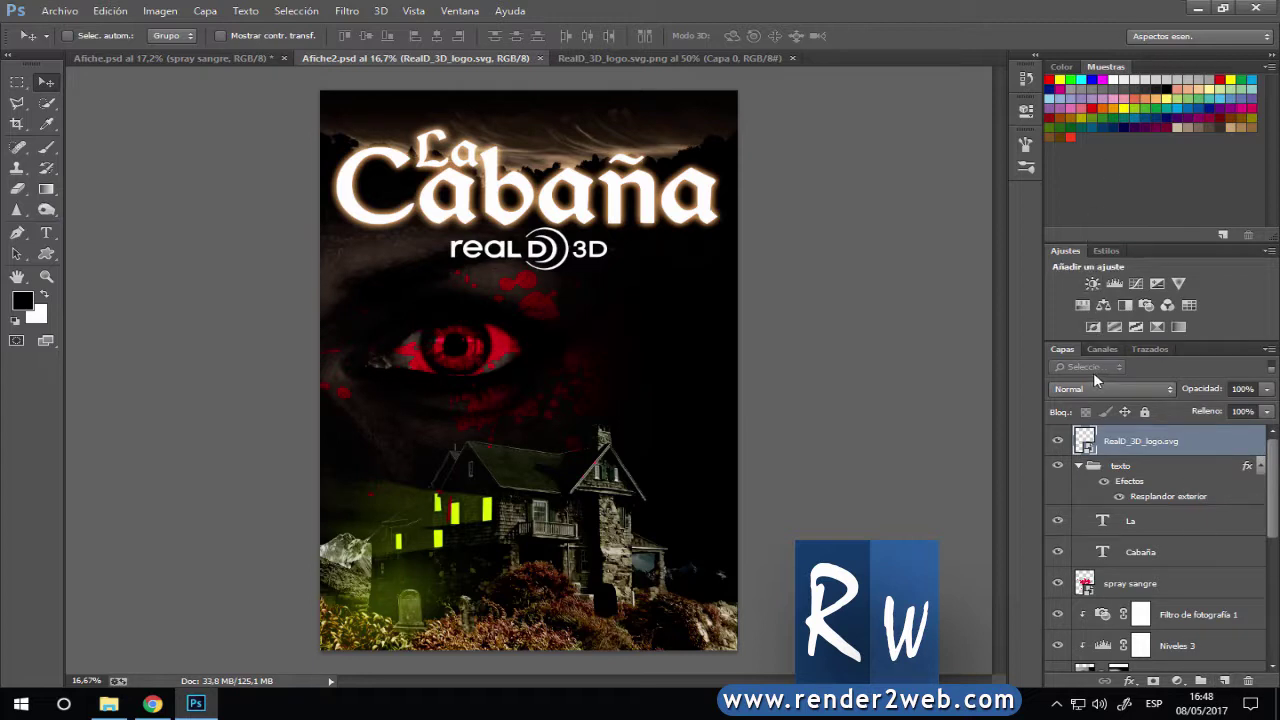
# Add a Hue/Saturation adjustment and try the Cianotipo preset with a more saturated teal tint.
pyautogui.click(1083, 306)
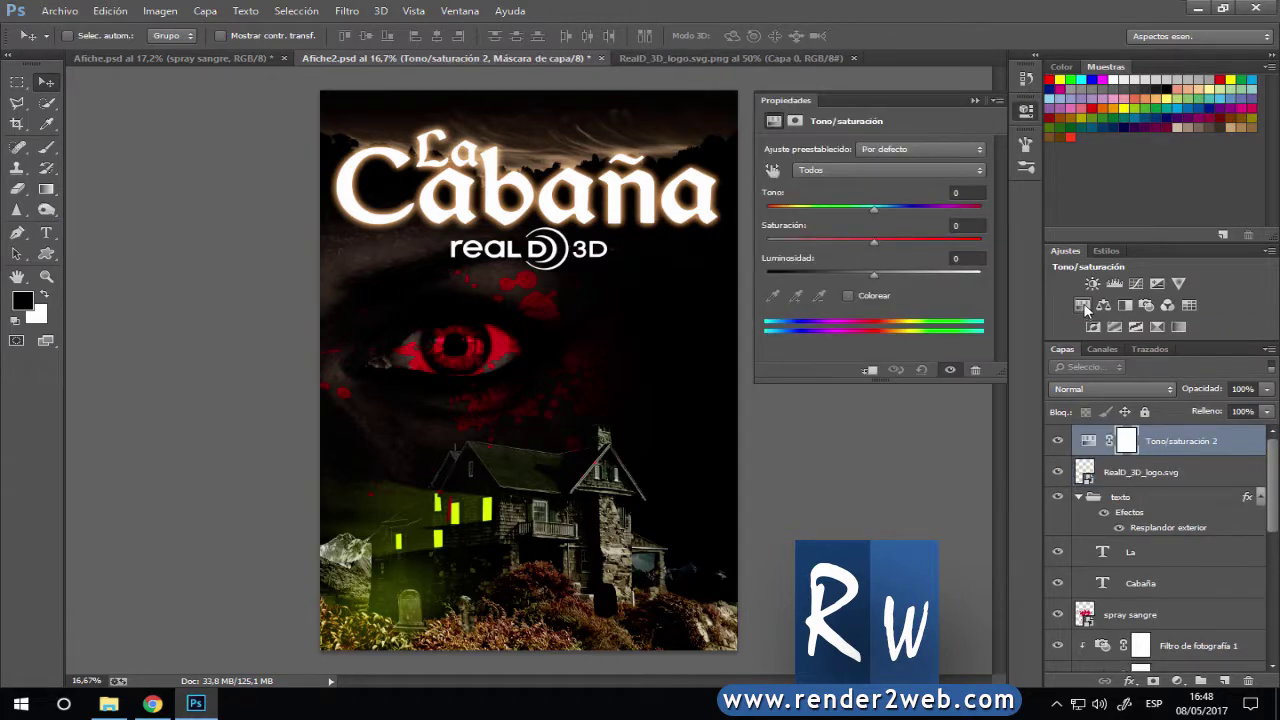
pyautogui.click(893, 153)
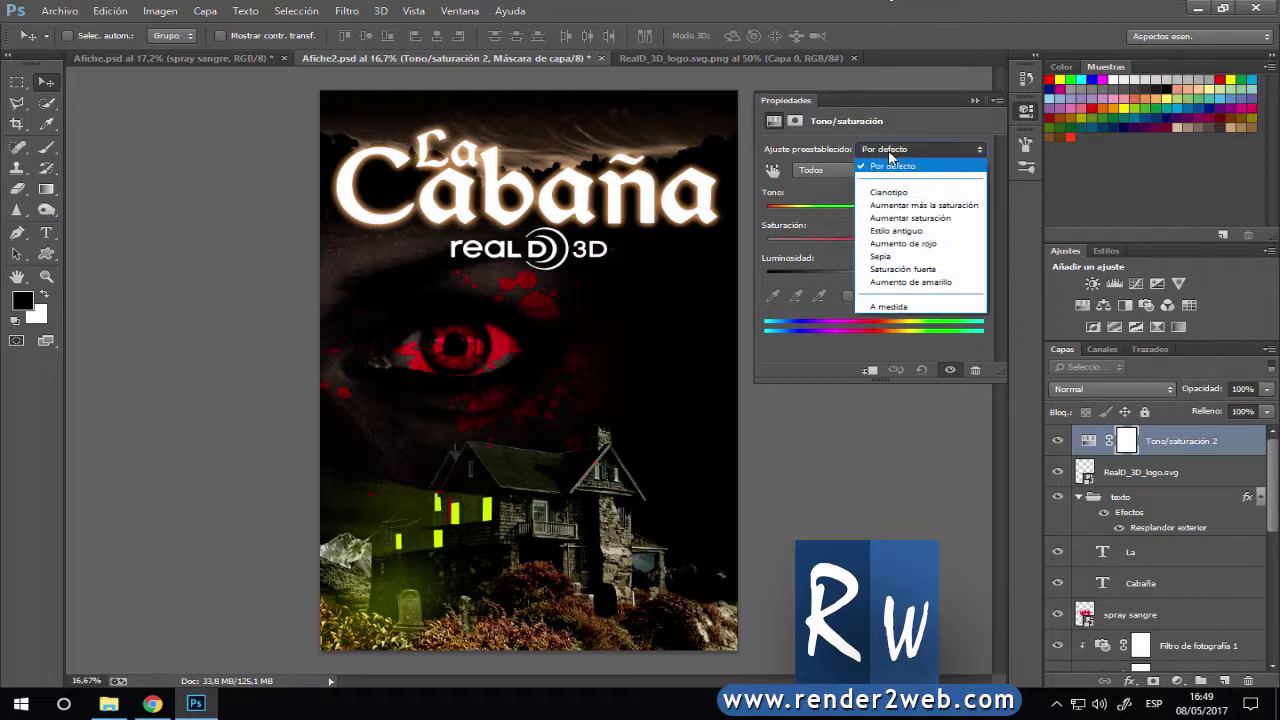
pyautogui.click(880, 186)
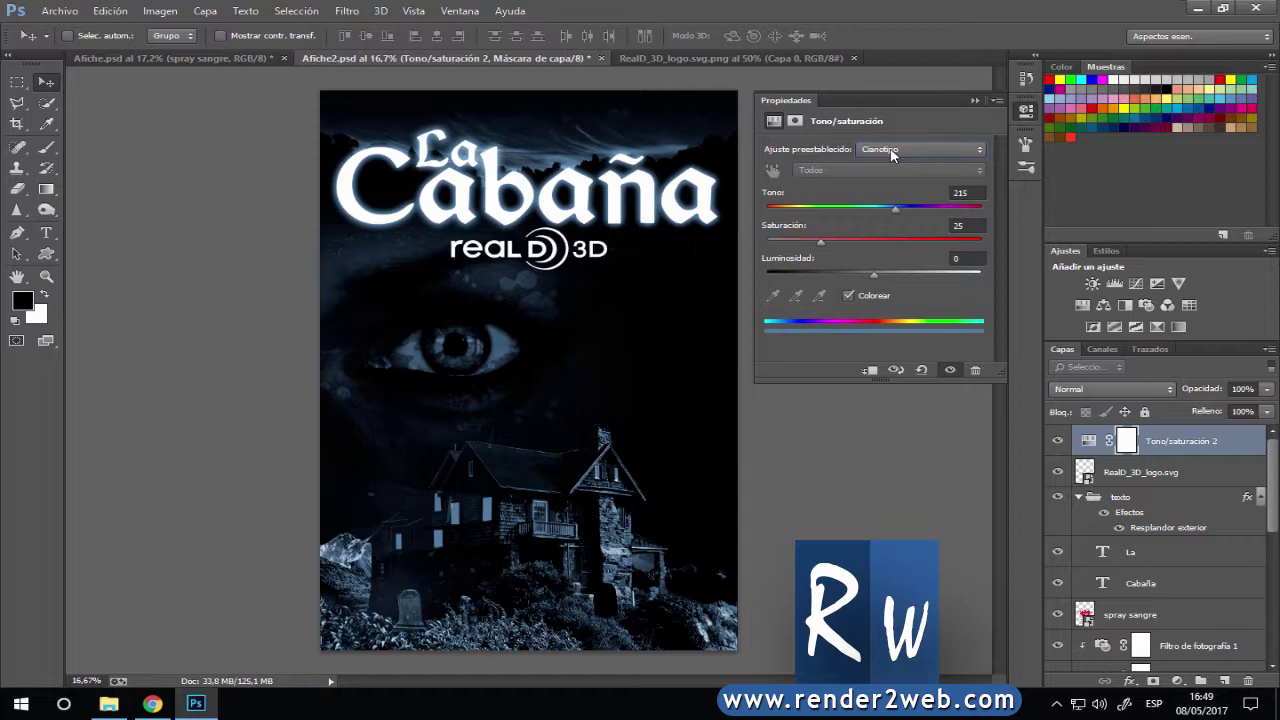
pyautogui.moveTo(822, 246); pyautogui.dragTo(849, 245)
pyautogui.moveTo(886, 207); pyautogui.dragTo(869, 209)
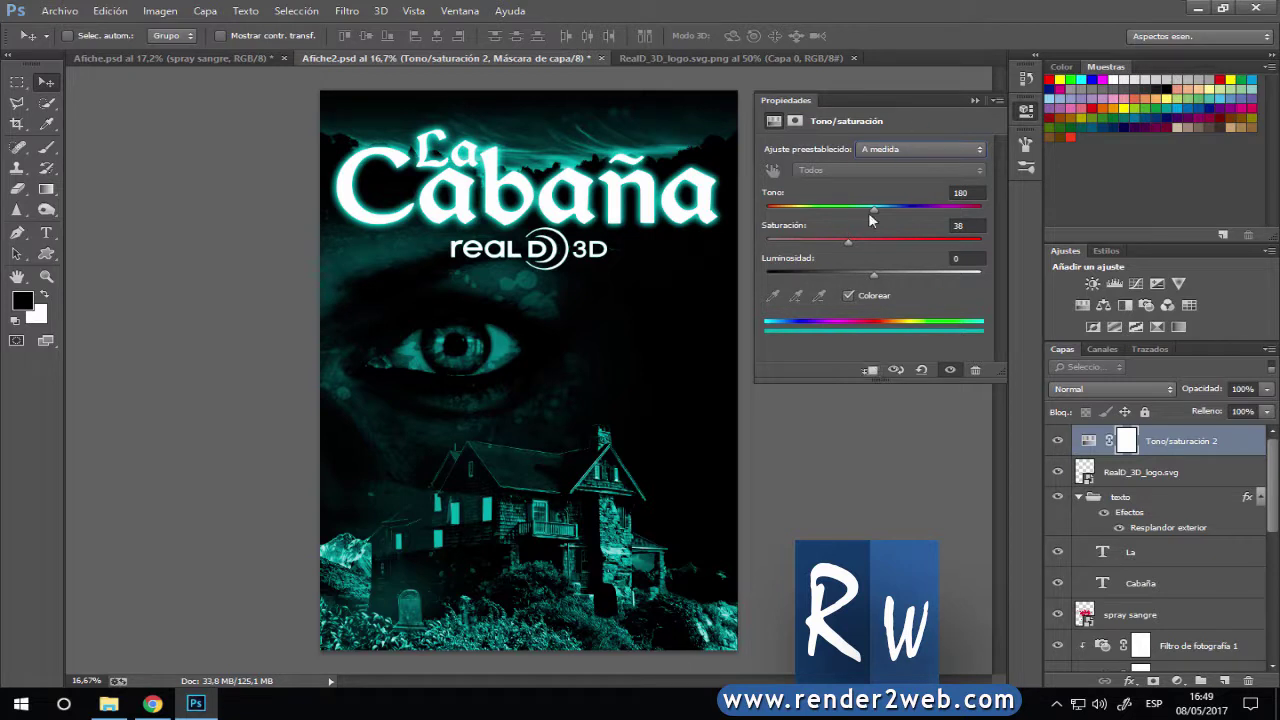
pyautogui.scroll(-5, 1191, 542)
pyautogui.scroll(5, 1137, 453)
# Try the Estilo antiguo, Aumento de rojo, Sepia, Saturación fuerte and Aumento de amarillo presets.
pyautogui.click(885, 152)
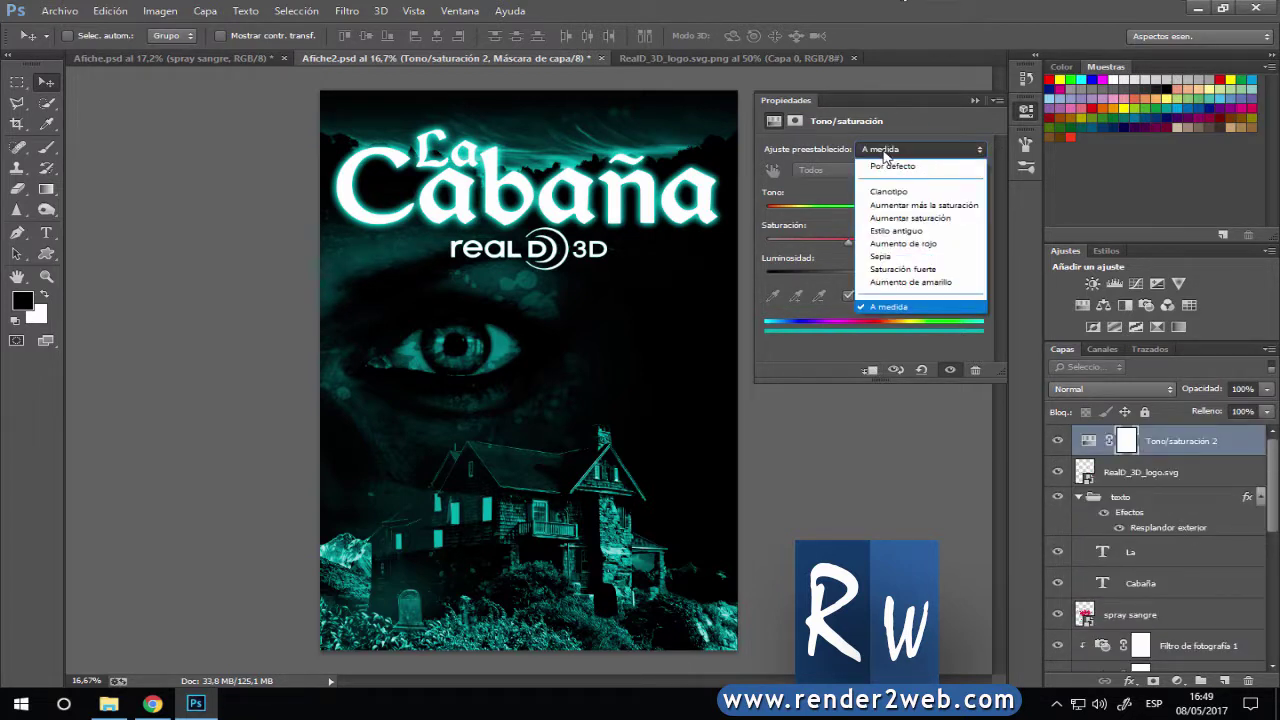
pyautogui.click(907, 232)
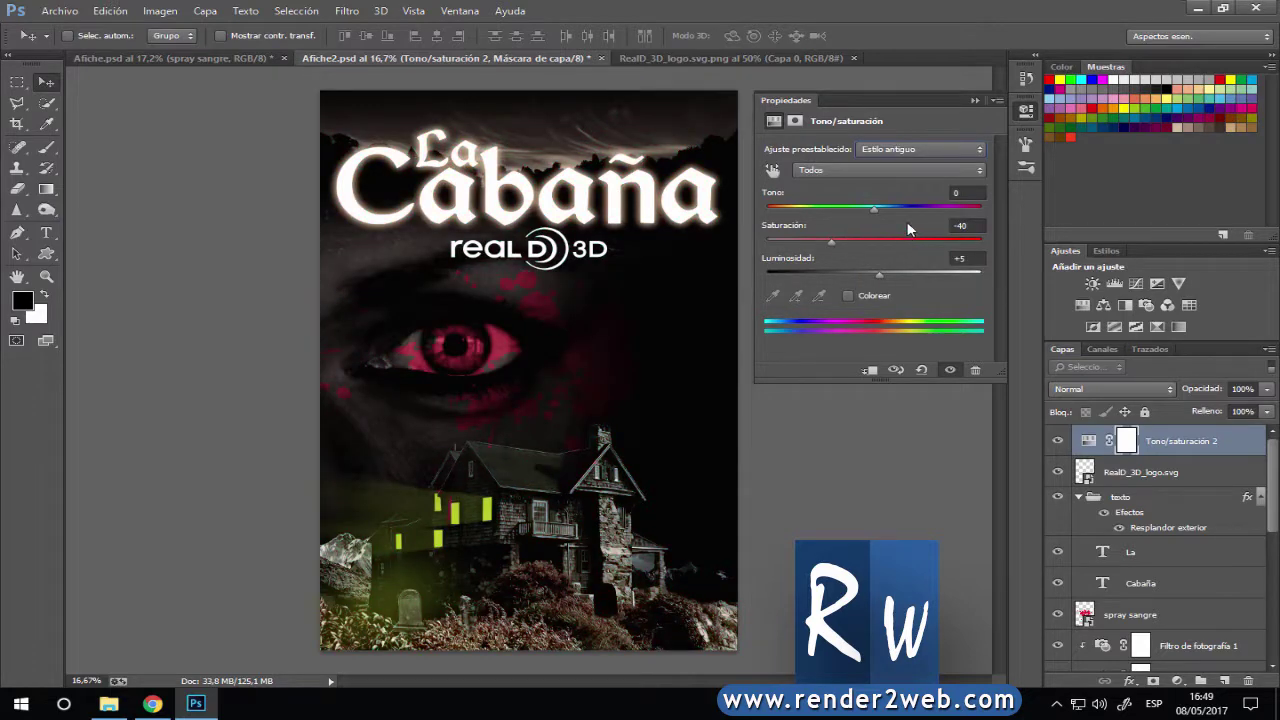
pyautogui.click(885, 148)
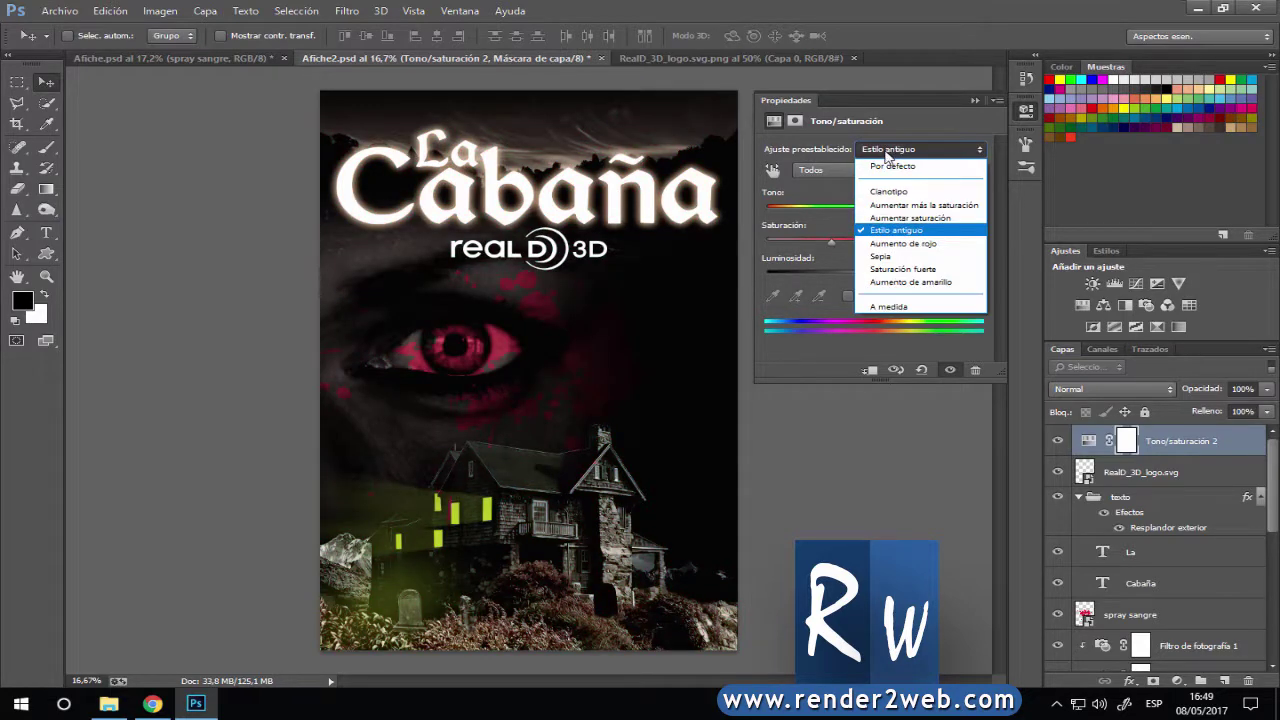
pyautogui.click(905, 245)
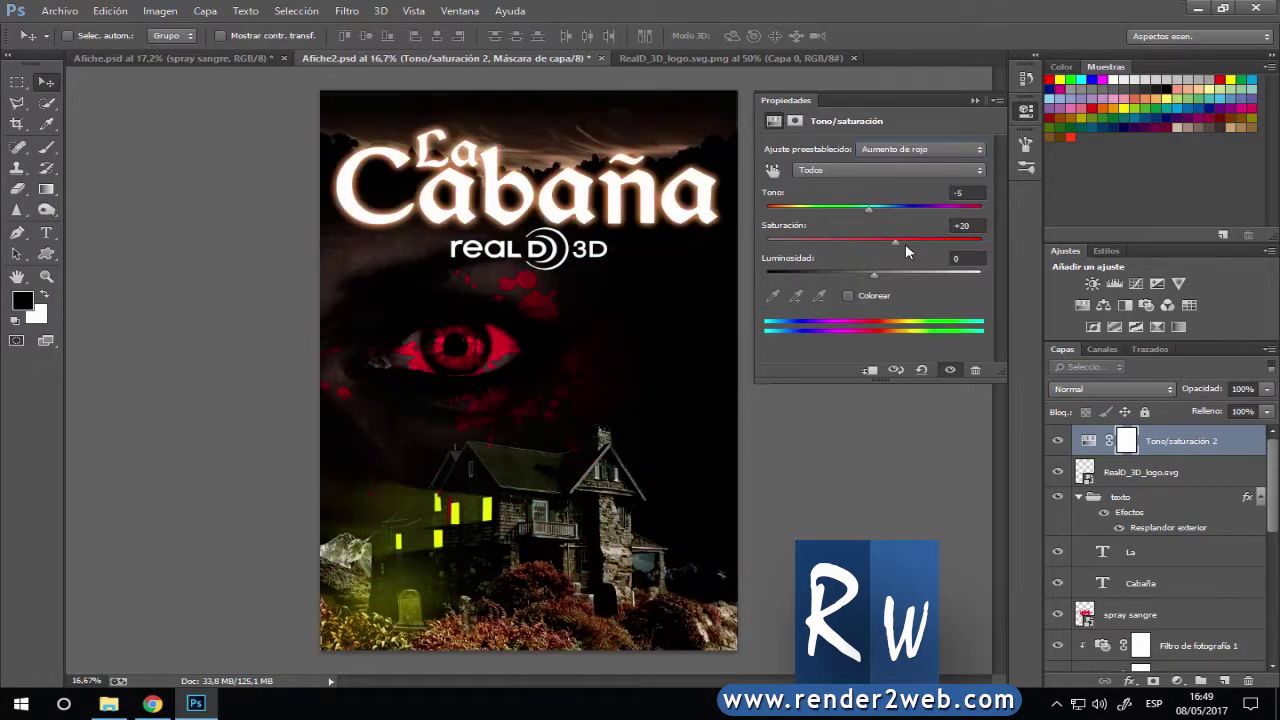
pyautogui.click(876, 150)
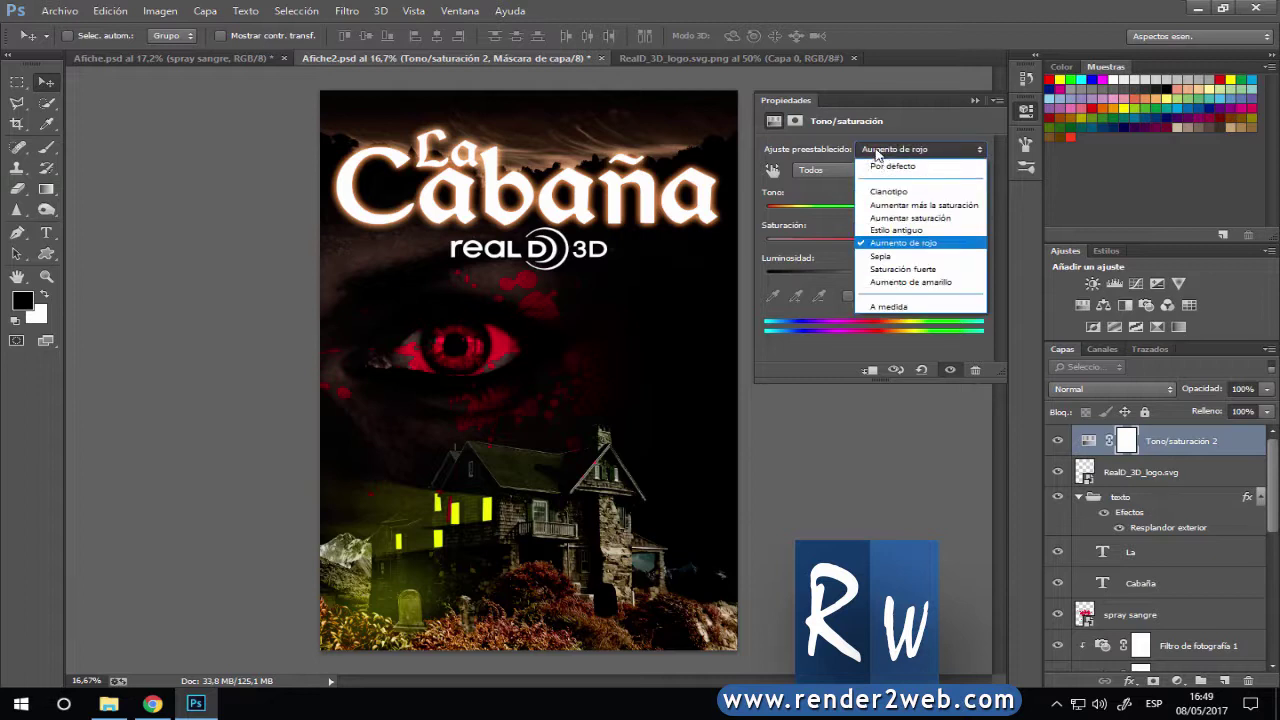
pyautogui.click(887, 259)
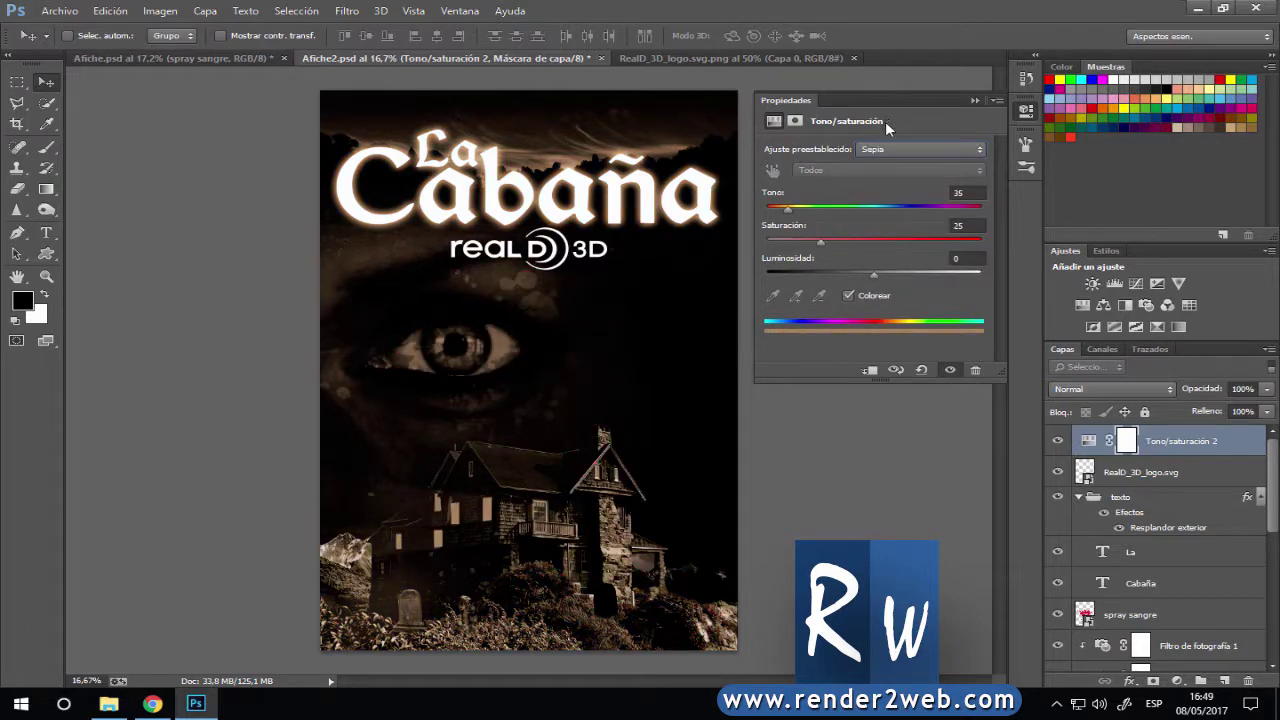
pyautogui.click(885, 150)
pyautogui.click(886, 272)
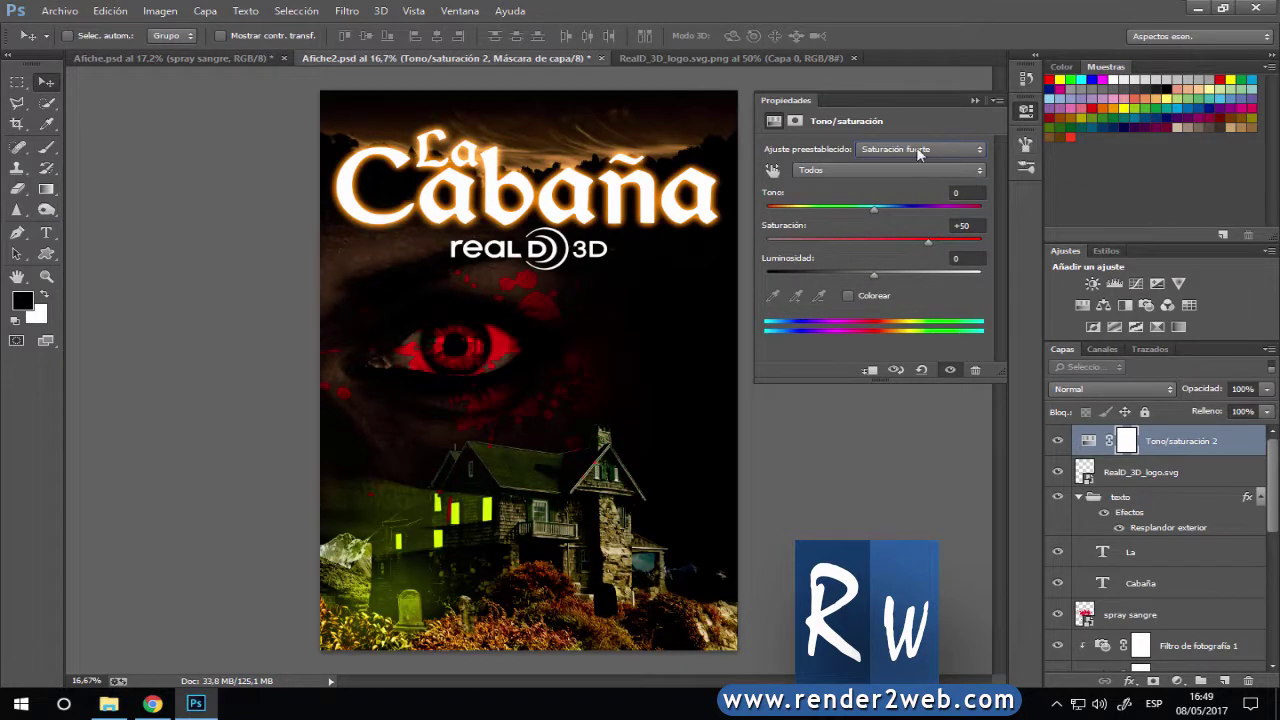
pyautogui.click(918, 150)
pyautogui.click(928, 276)
# Settle on the Aumento de rojo preset, collapse Properties, and save the poster.
pyautogui.click(877, 150)
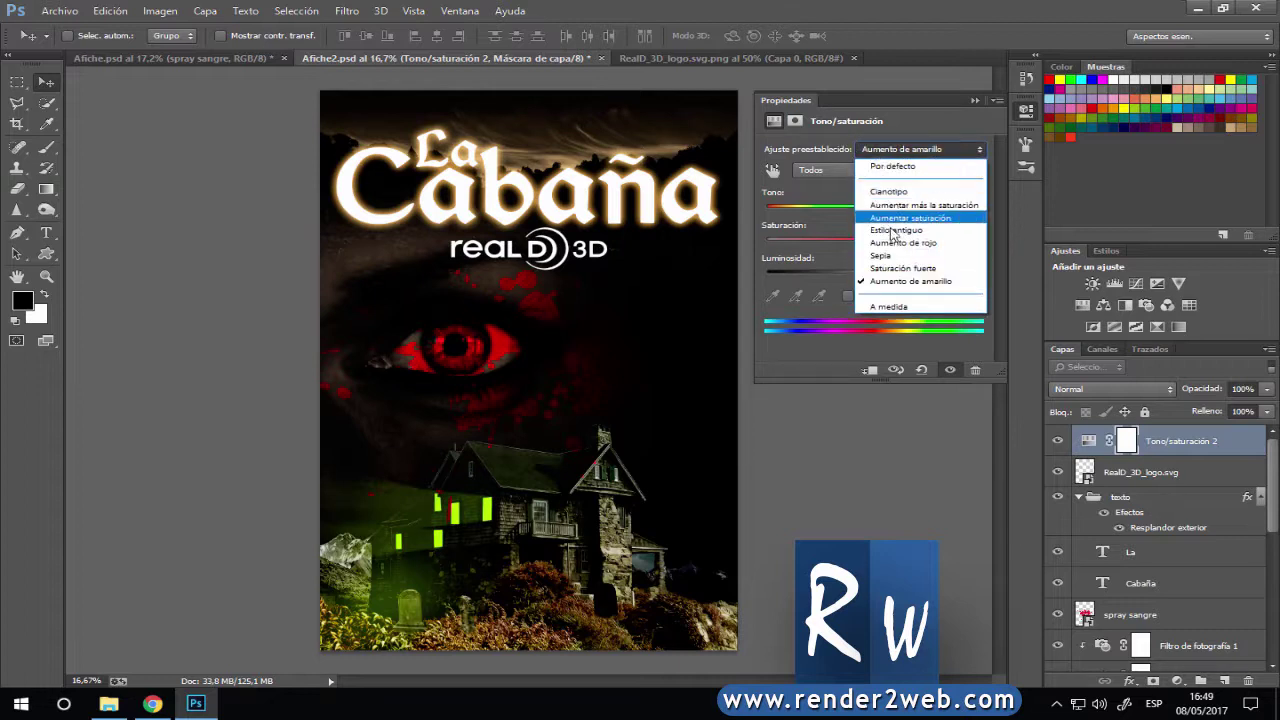
pyautogui.click(923, 243)
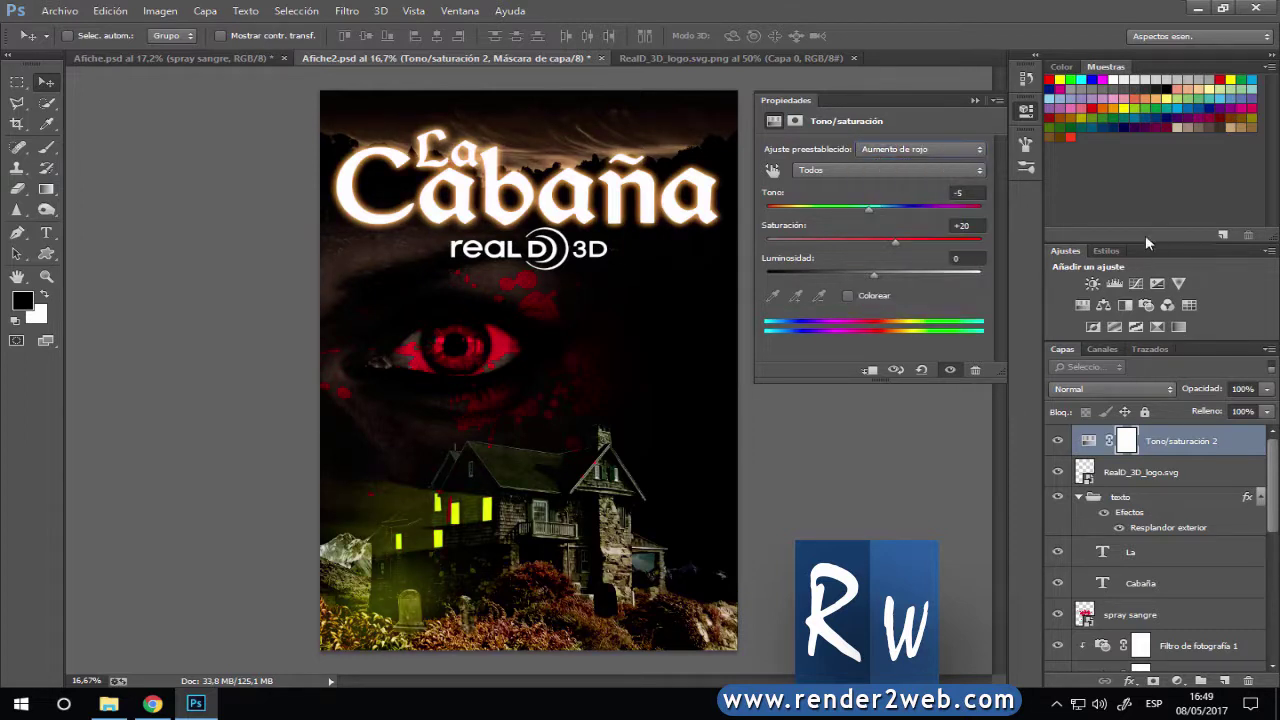
pyautogui.click(984, 100)
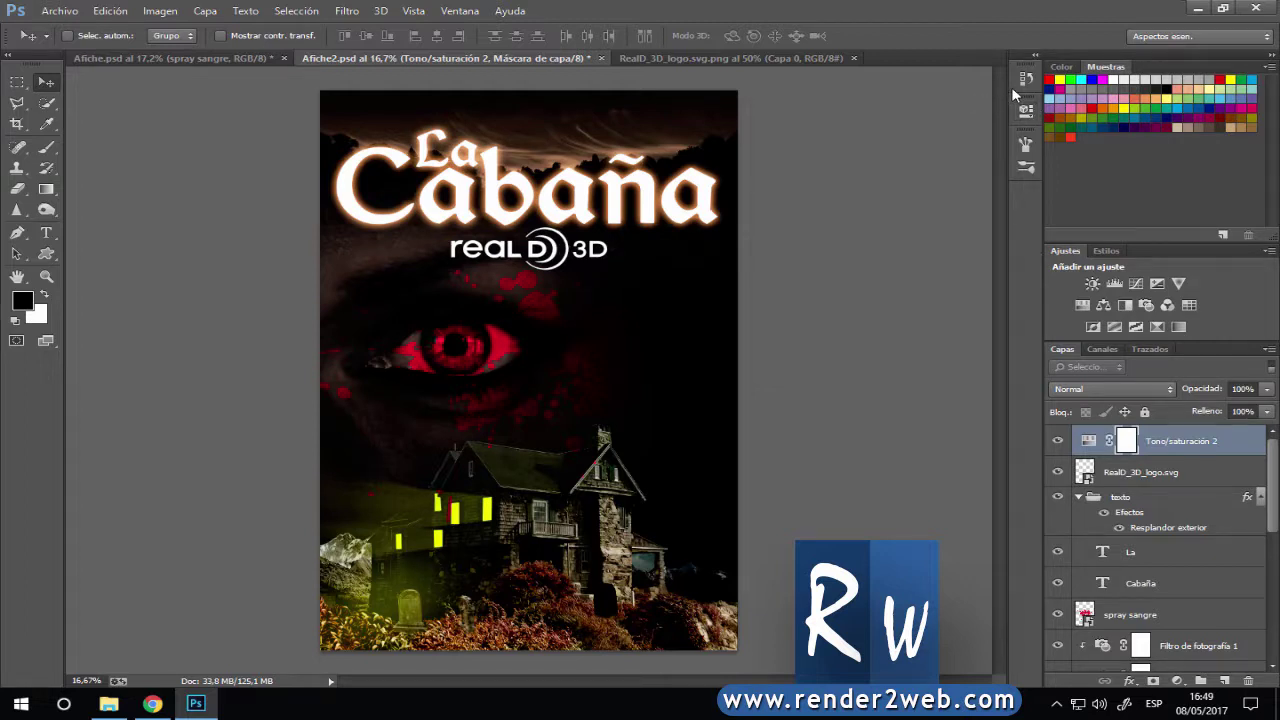
pyautogui.hotkey('ctrl', 's')
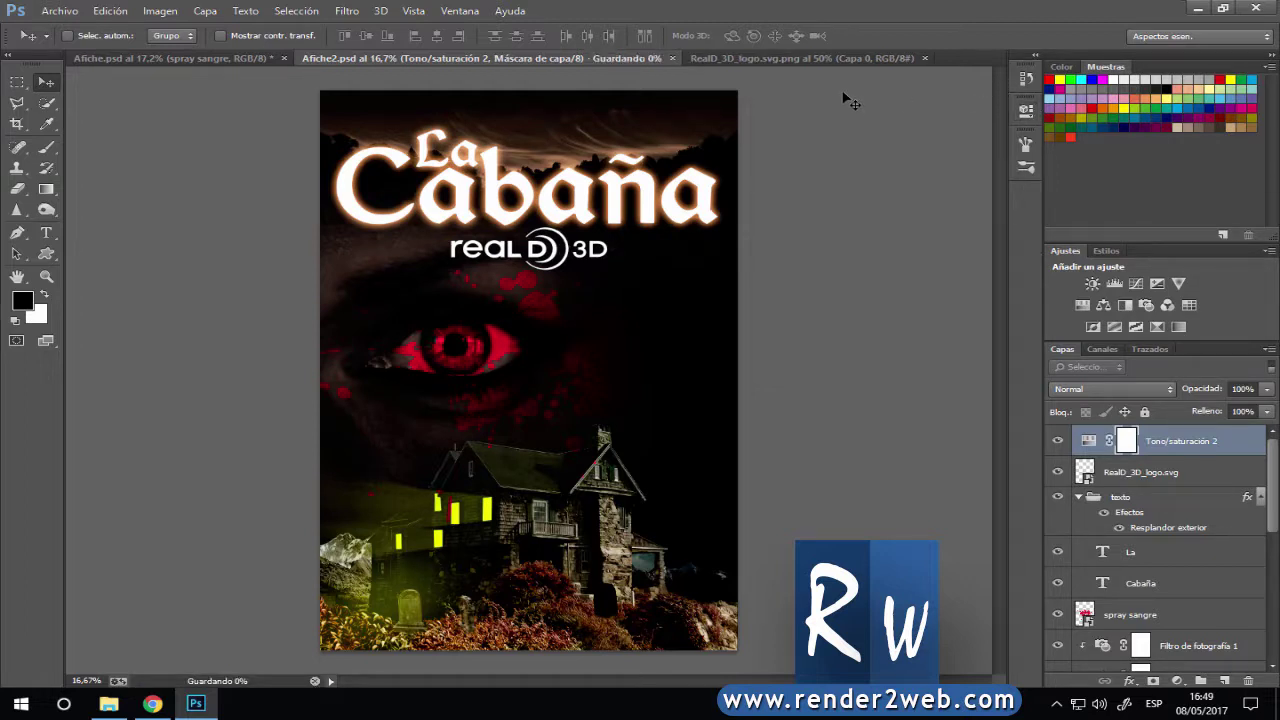
pyautogui.press('Tab')
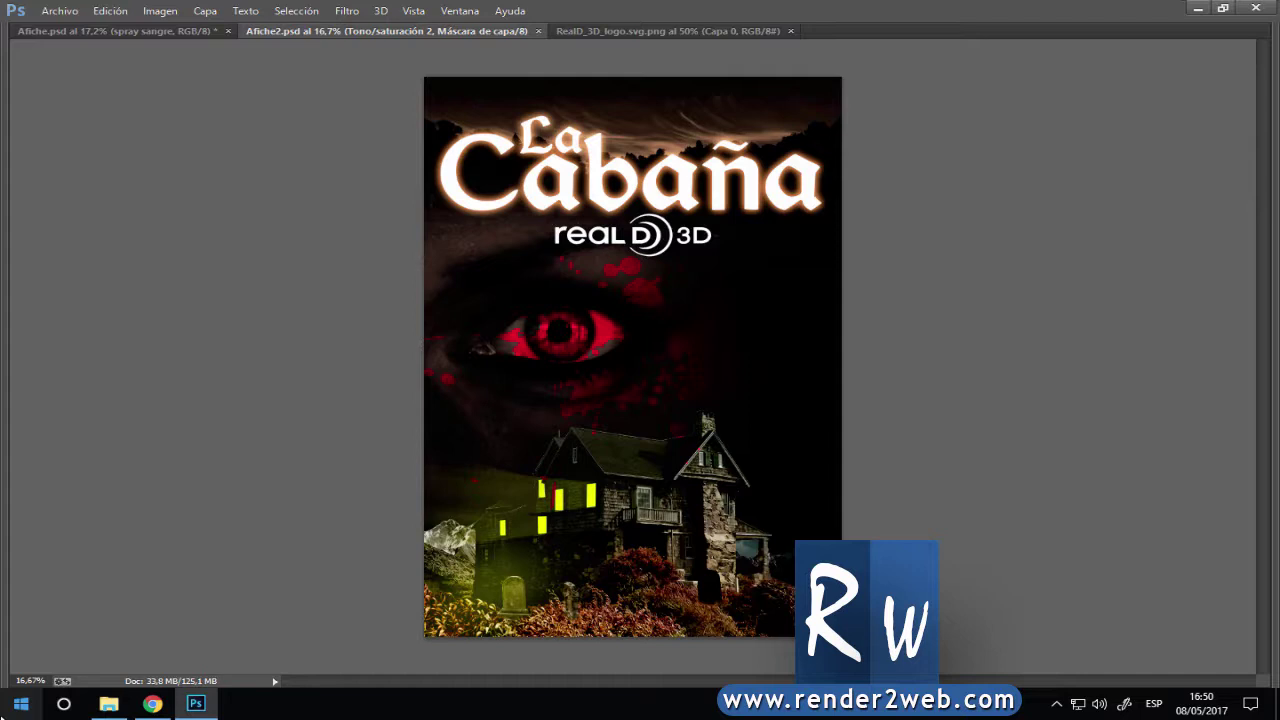
pyautogui.press('Tab')
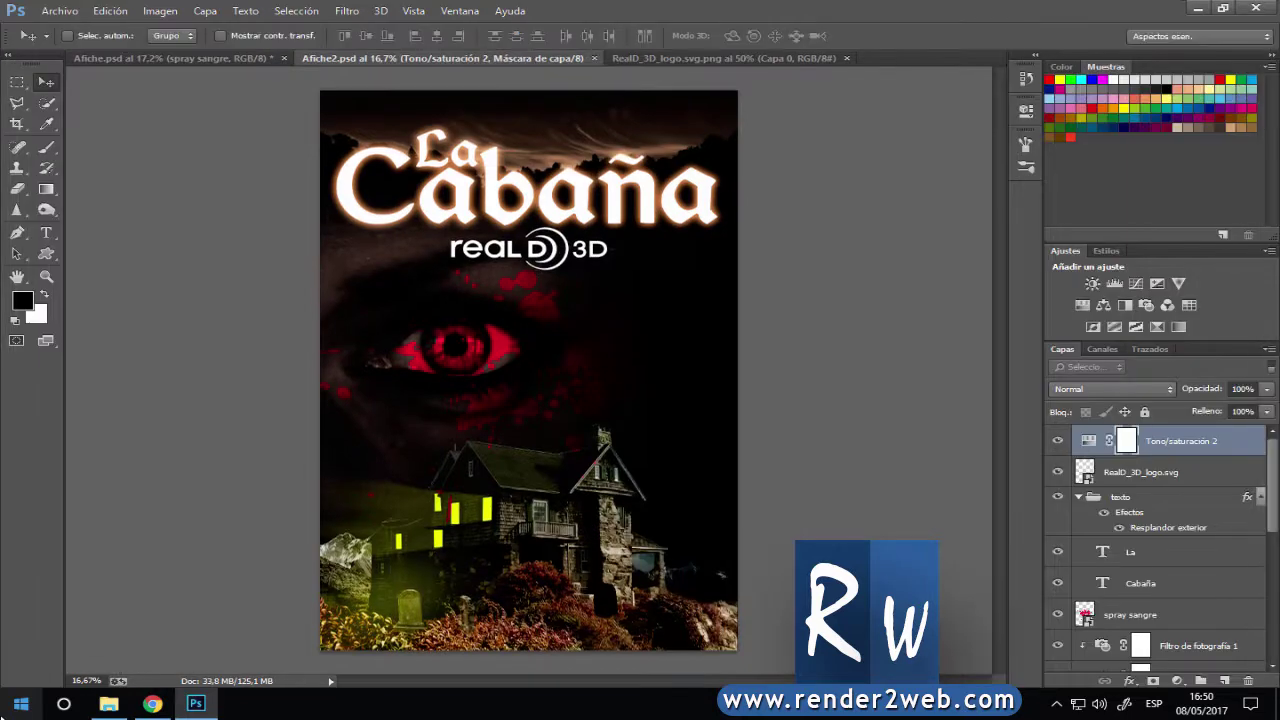
# Switch between Chrome and Photoshop, then show the Render2web tab at render2web.com.
pyautogui.click(152, 703)
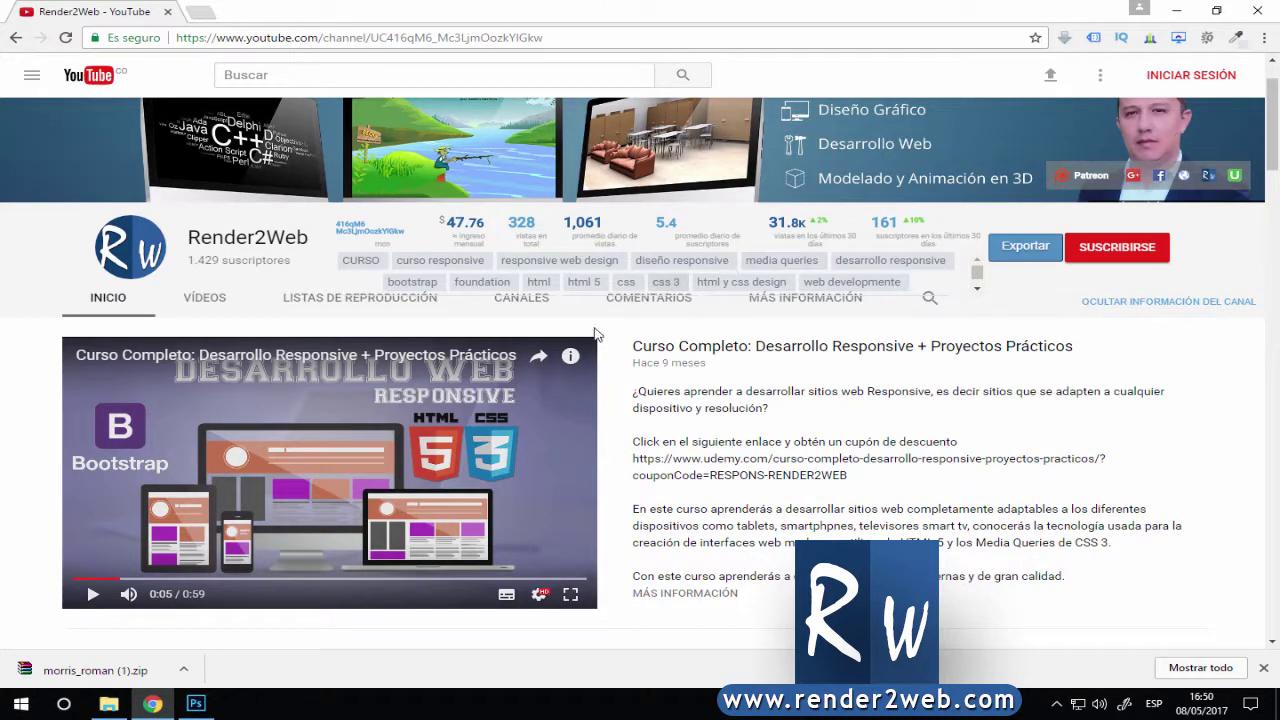
pyautogui.click(196, 703)
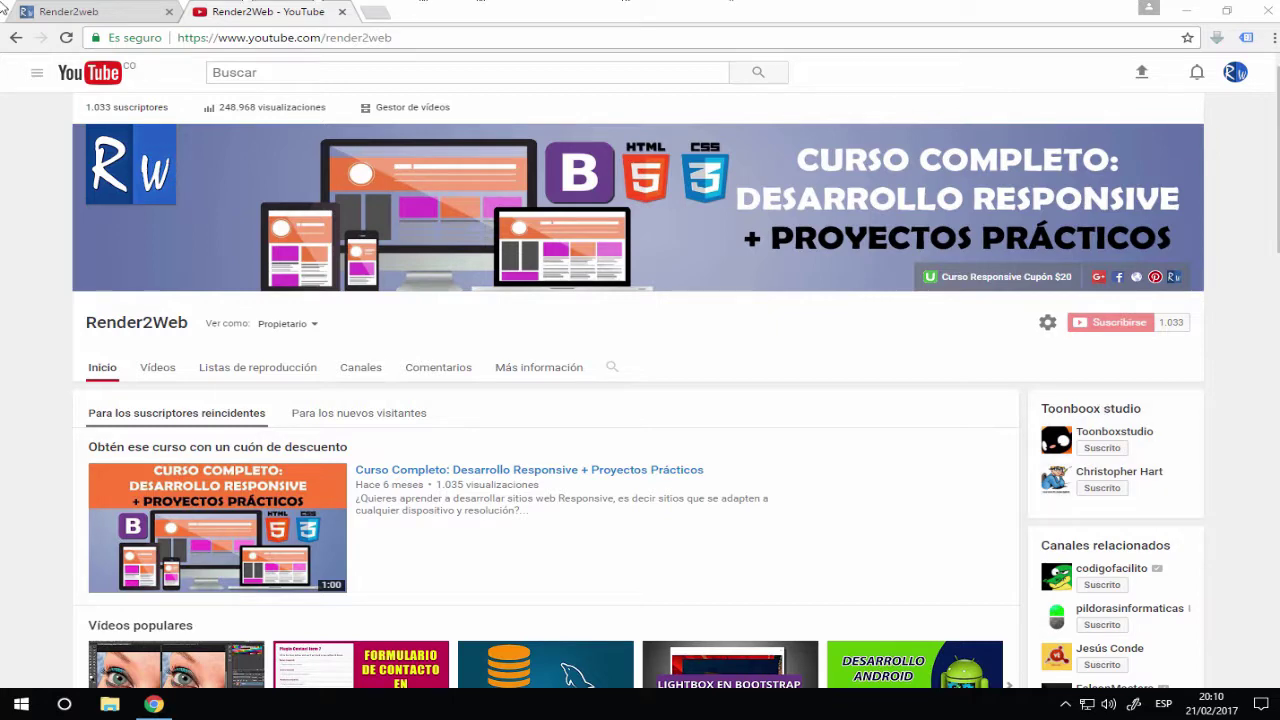
pyautogui.click(140, 11)
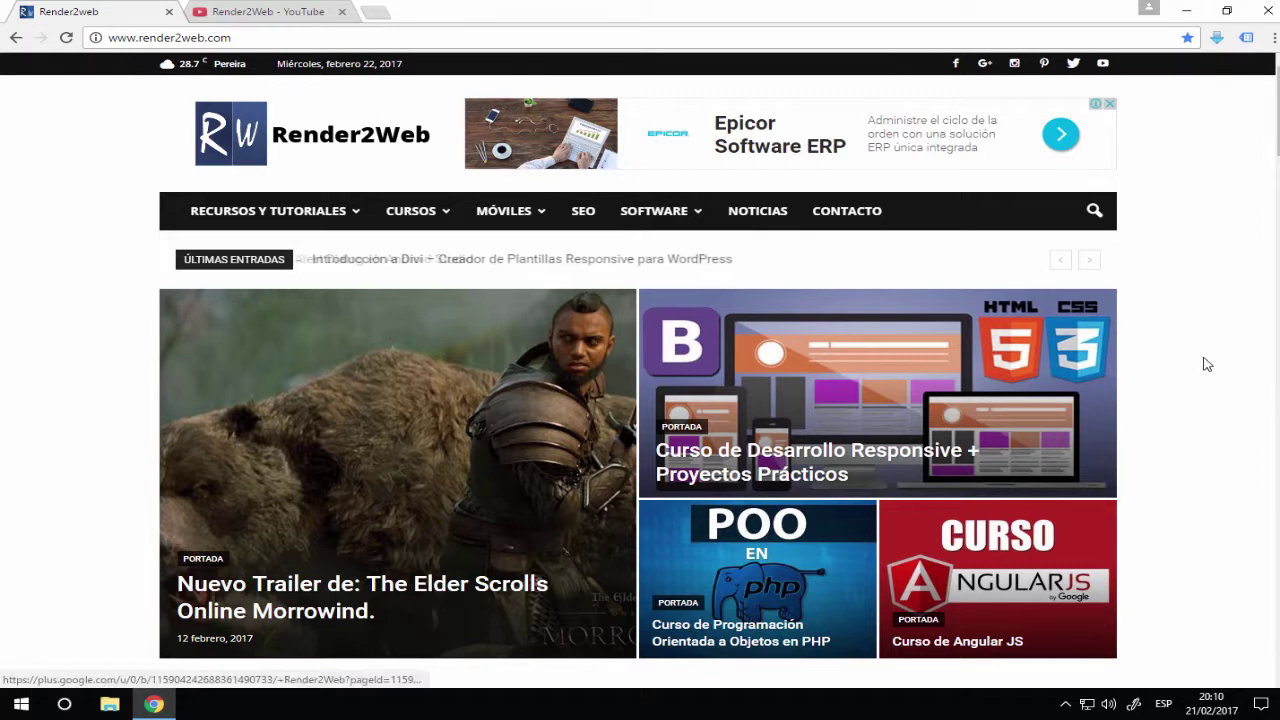